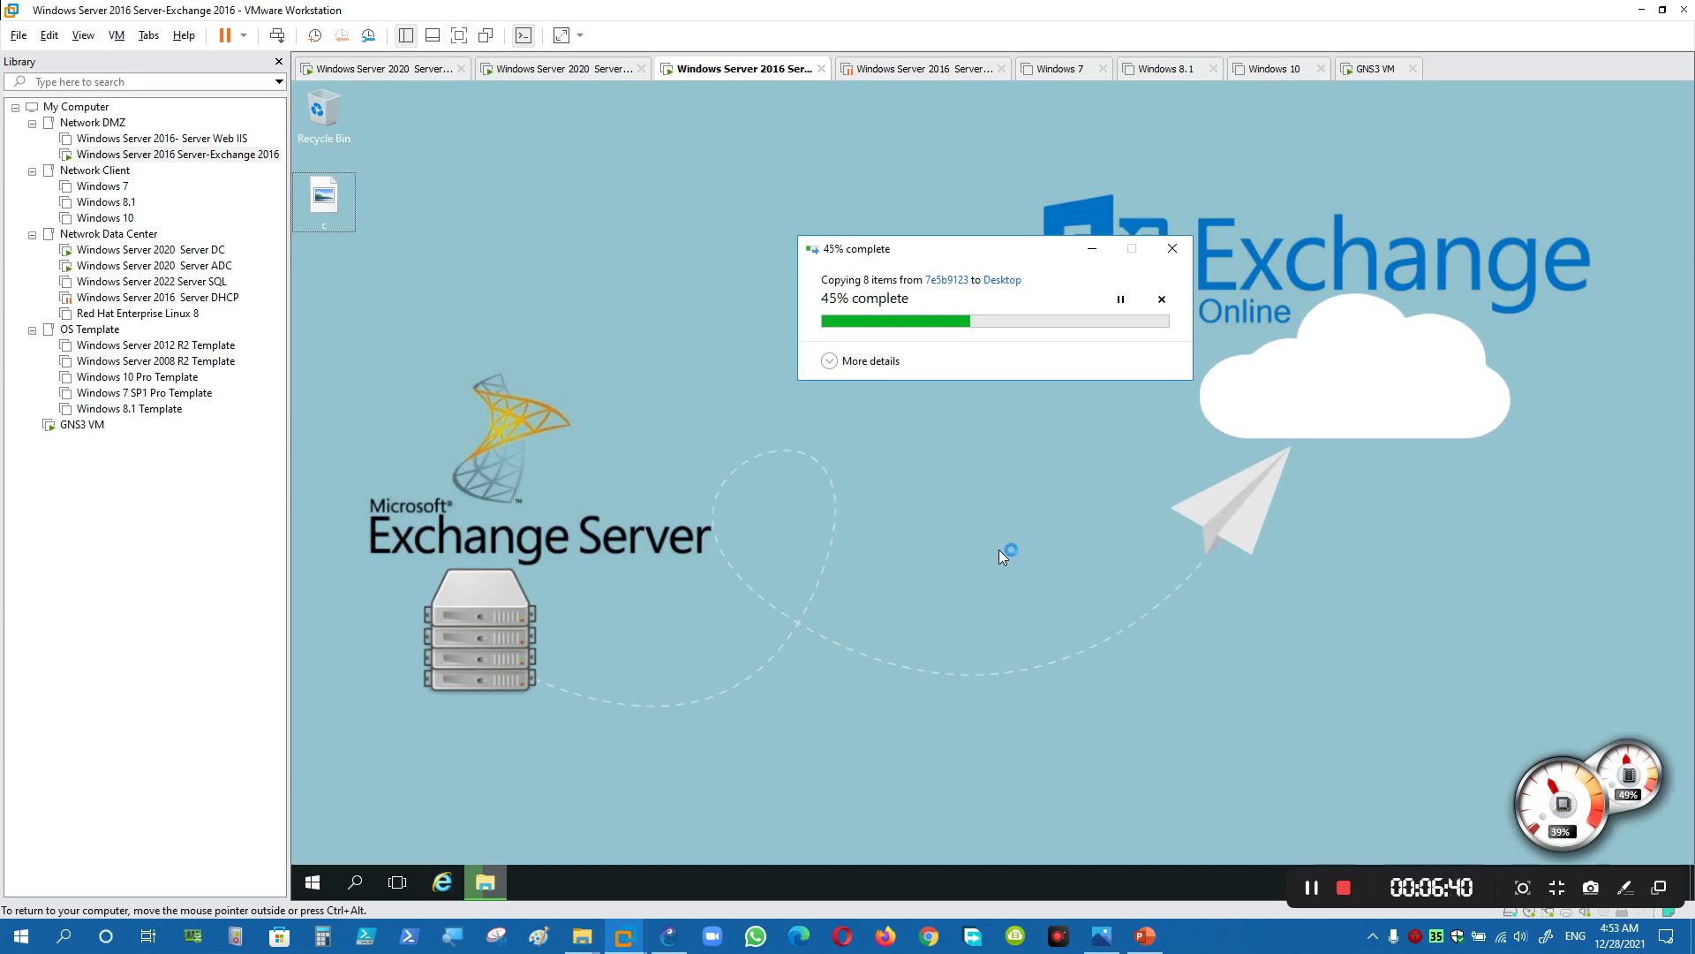
# - Expand the copy dialog's details and let the 8-item copy to the desktop finish
pyautogui.click(904, 364)
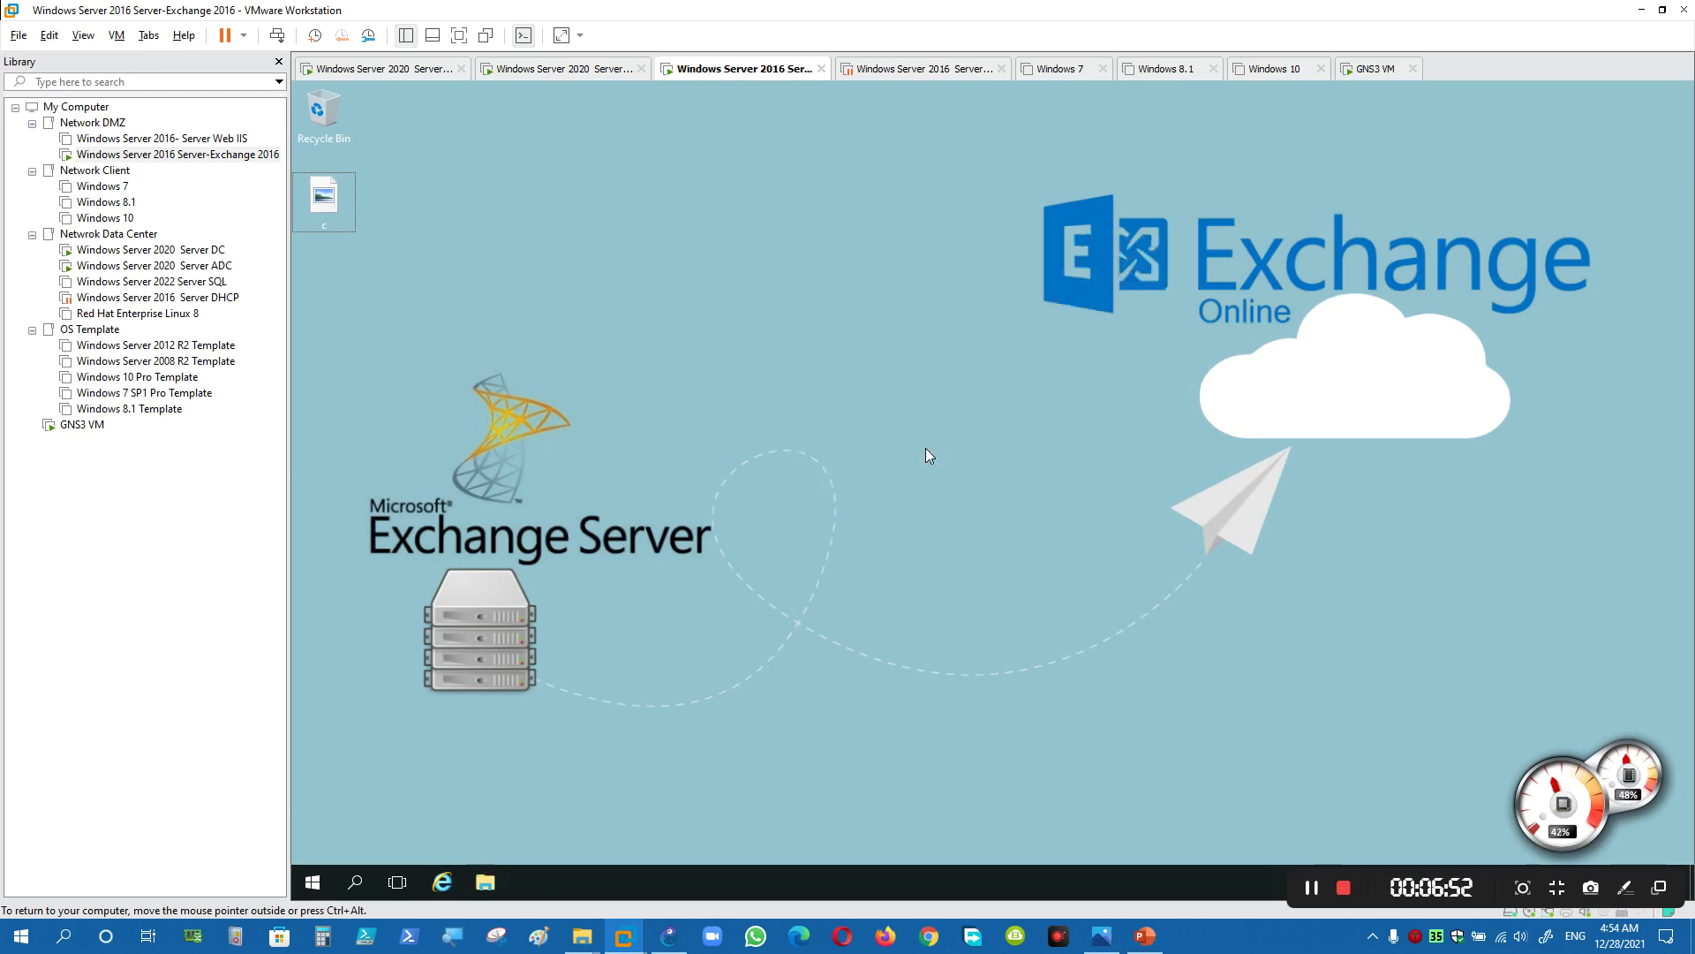
# - Select the newly copied desktop items and refresh the desktop
pyautogui.moveTo(719, 270); pyautogui.dragTo(622, 416)
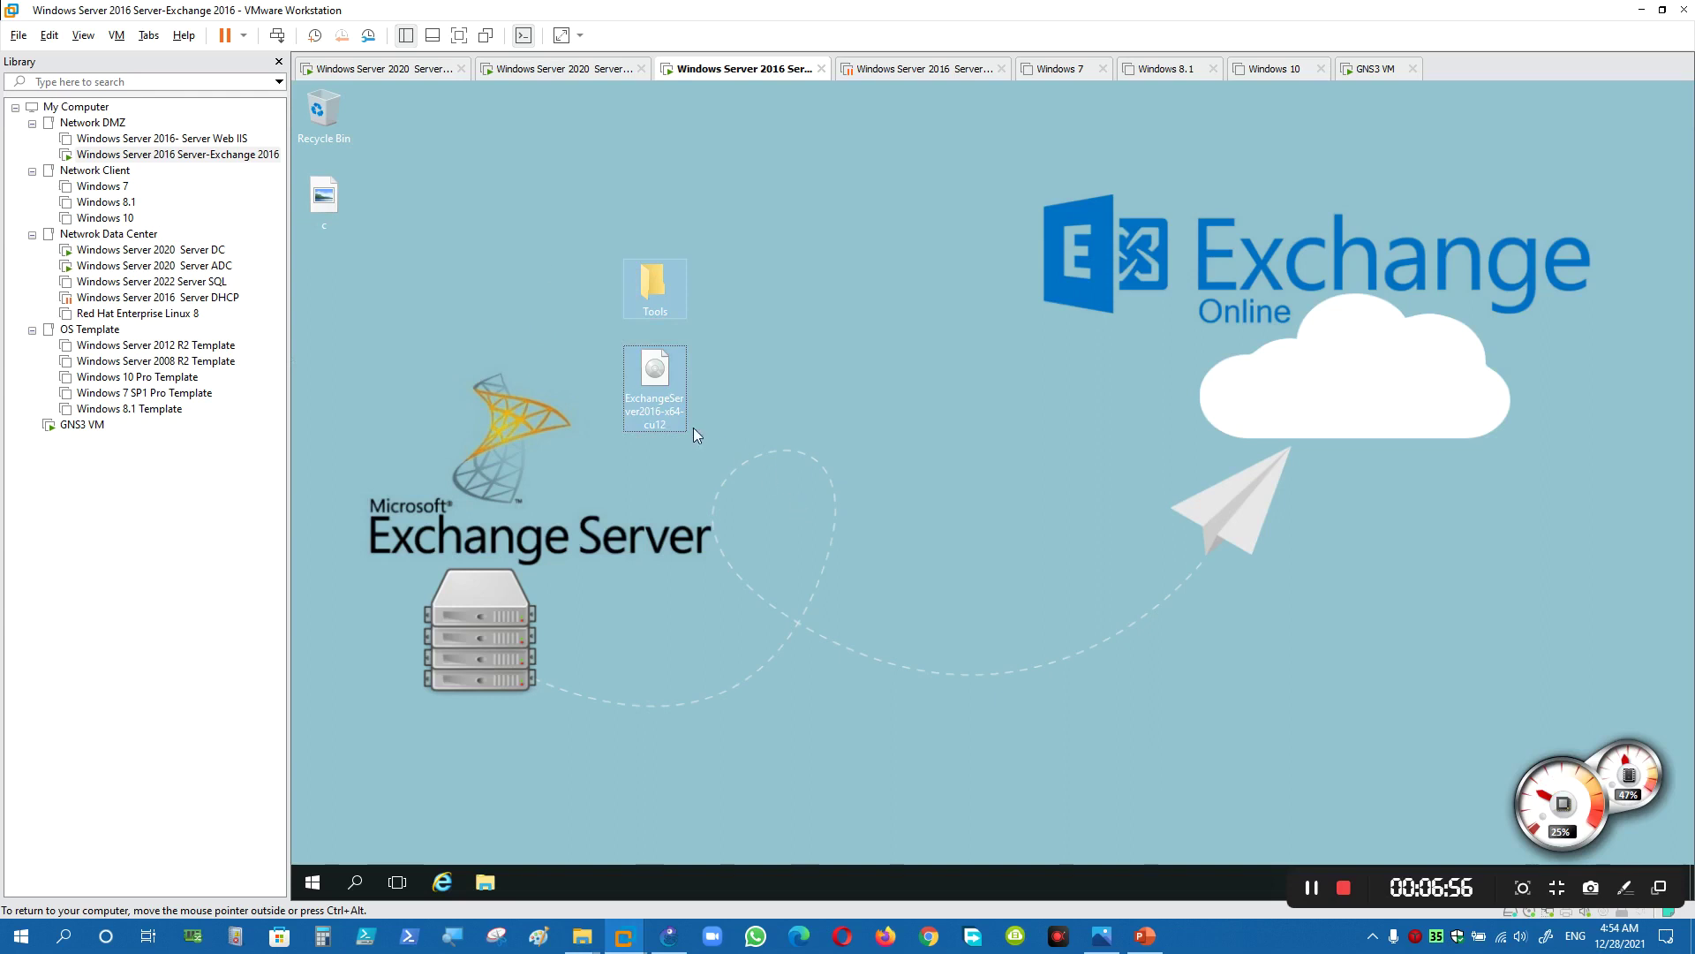
pyautogui.rightClick(736, 309)
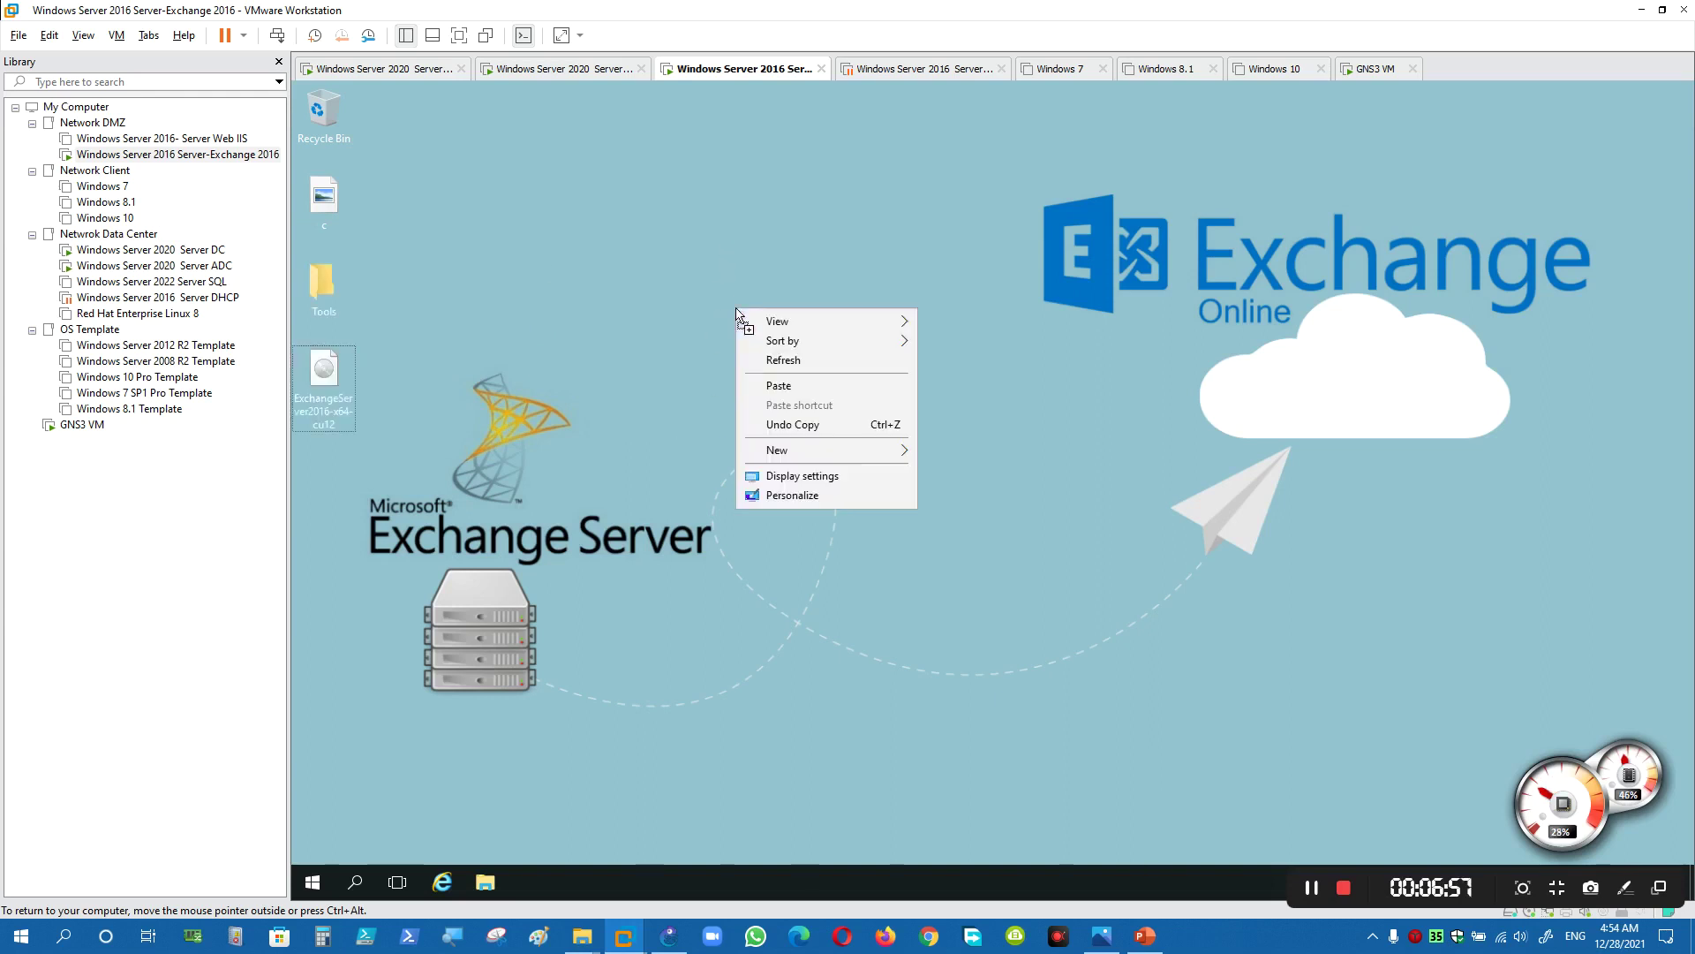
pyautogui.click(766, 360)
pyautogui.rightClick(633, 314)
pyautogui.click(432, 300)
# - Open the Tools folder to view its five installer items, then bring up the VM's Settings
pyautogui.click(323, 287)
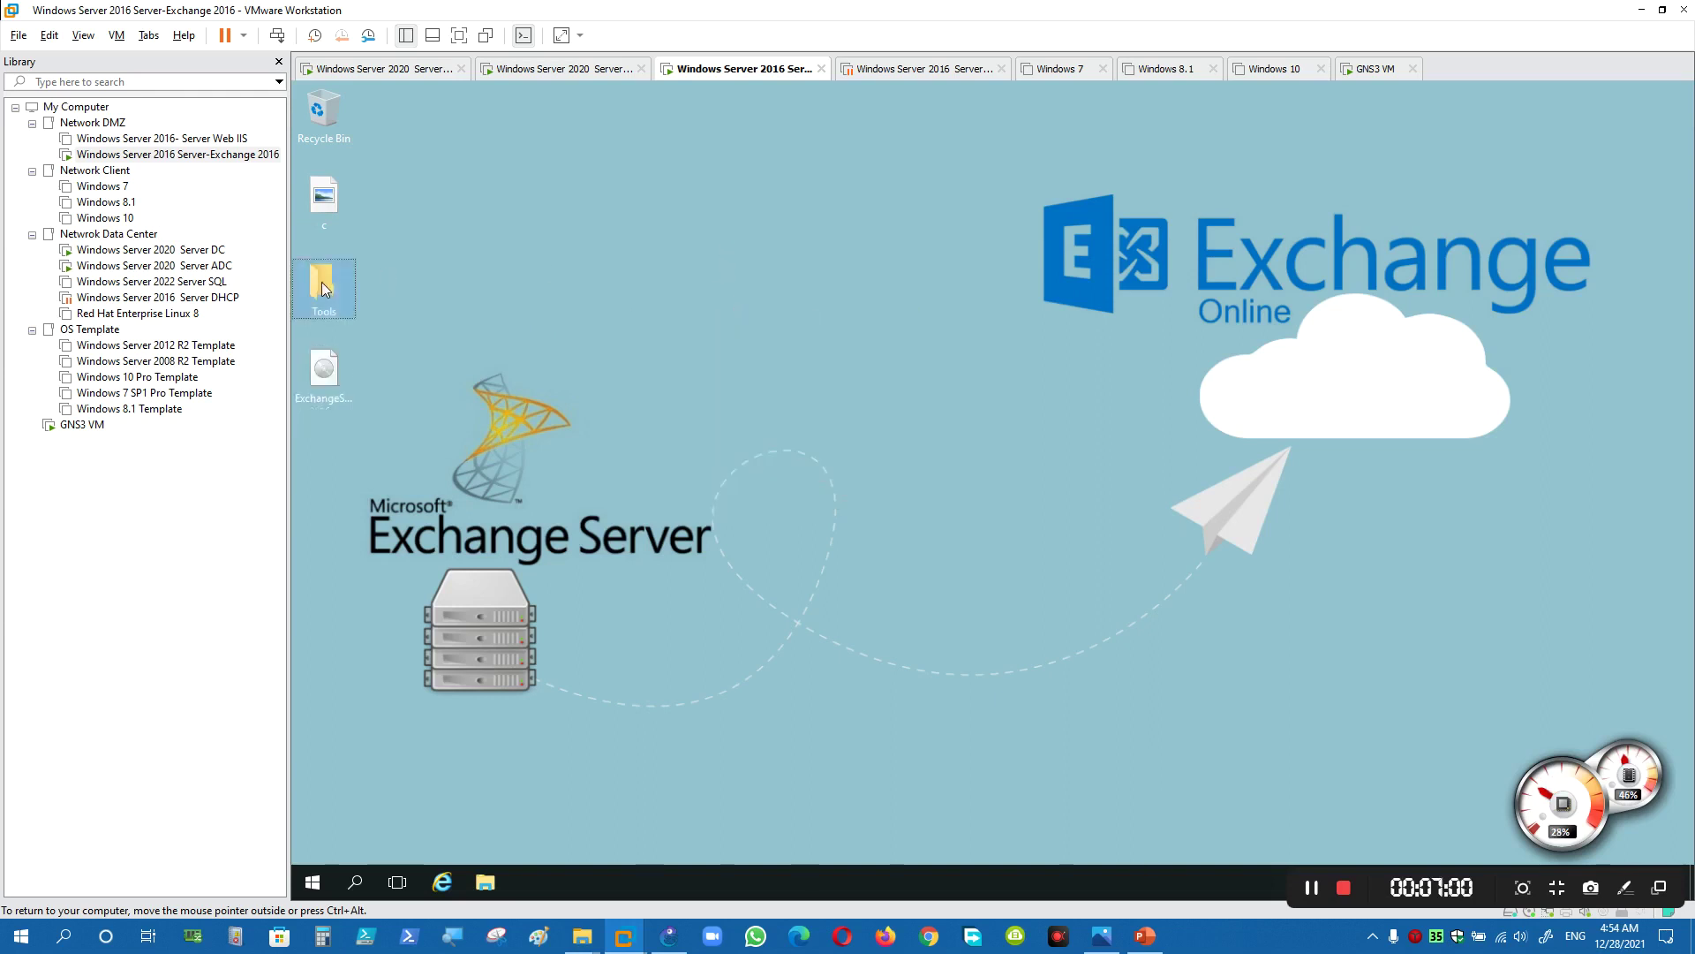
pyautogui.doubleClick(323, 288)
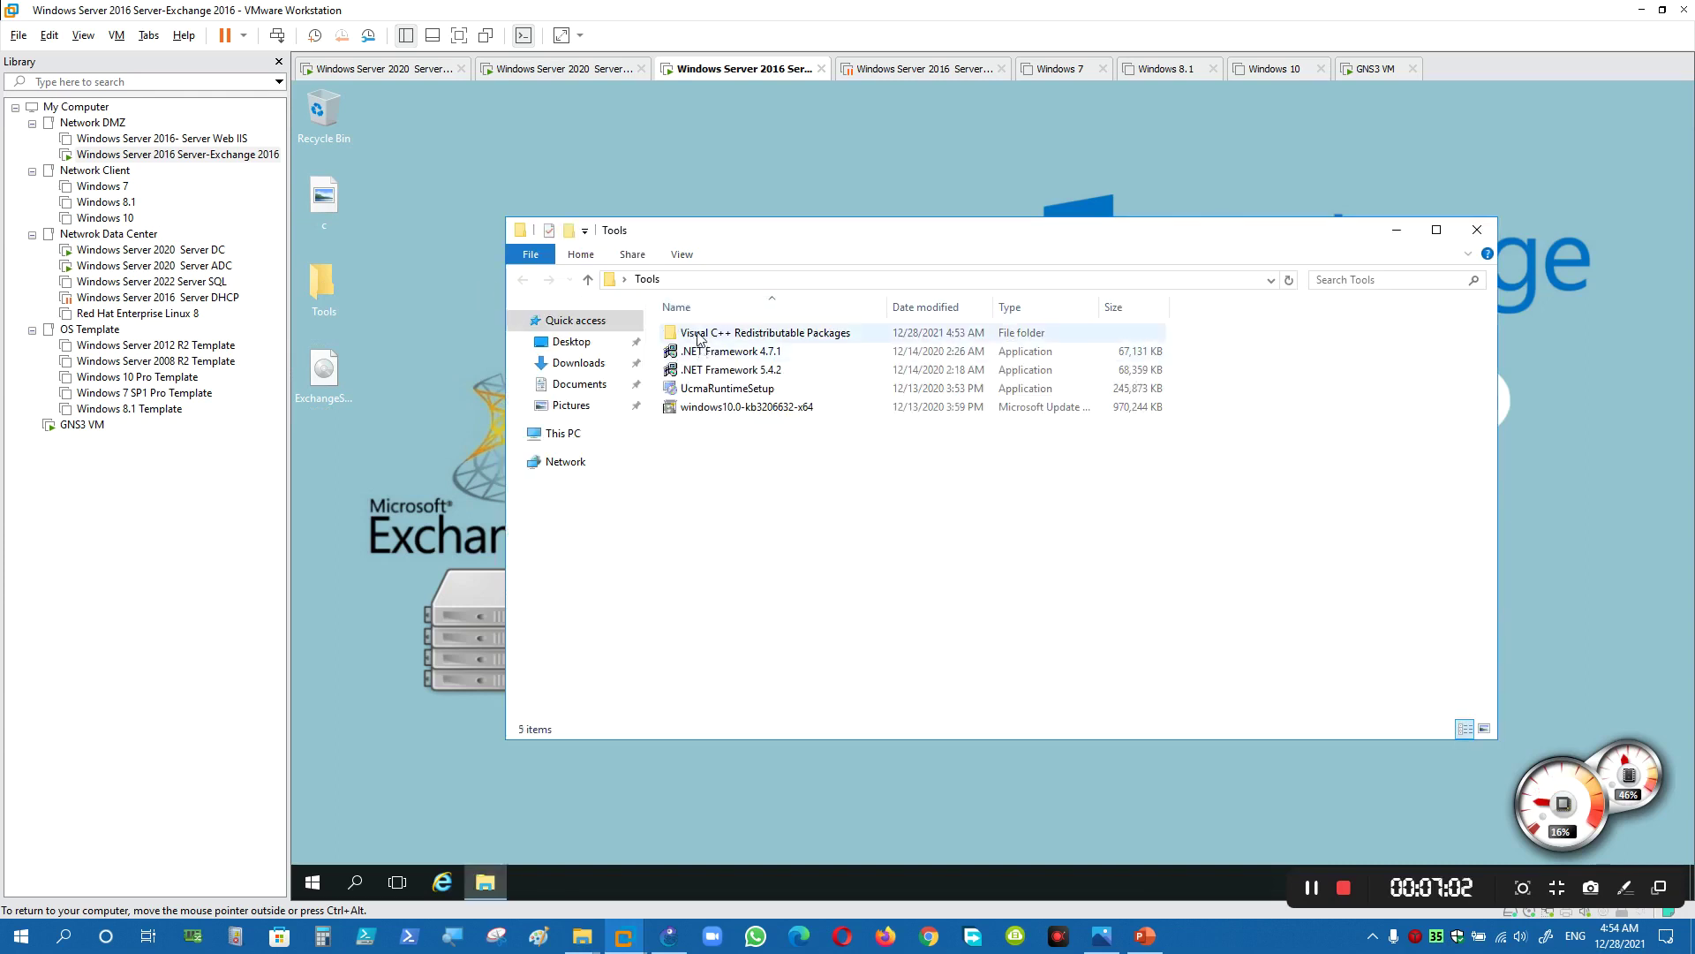
pyautogui.moveTo(744, 446); pyautogui.dragTo(734, 327)
pyautogui.click(807, 480)
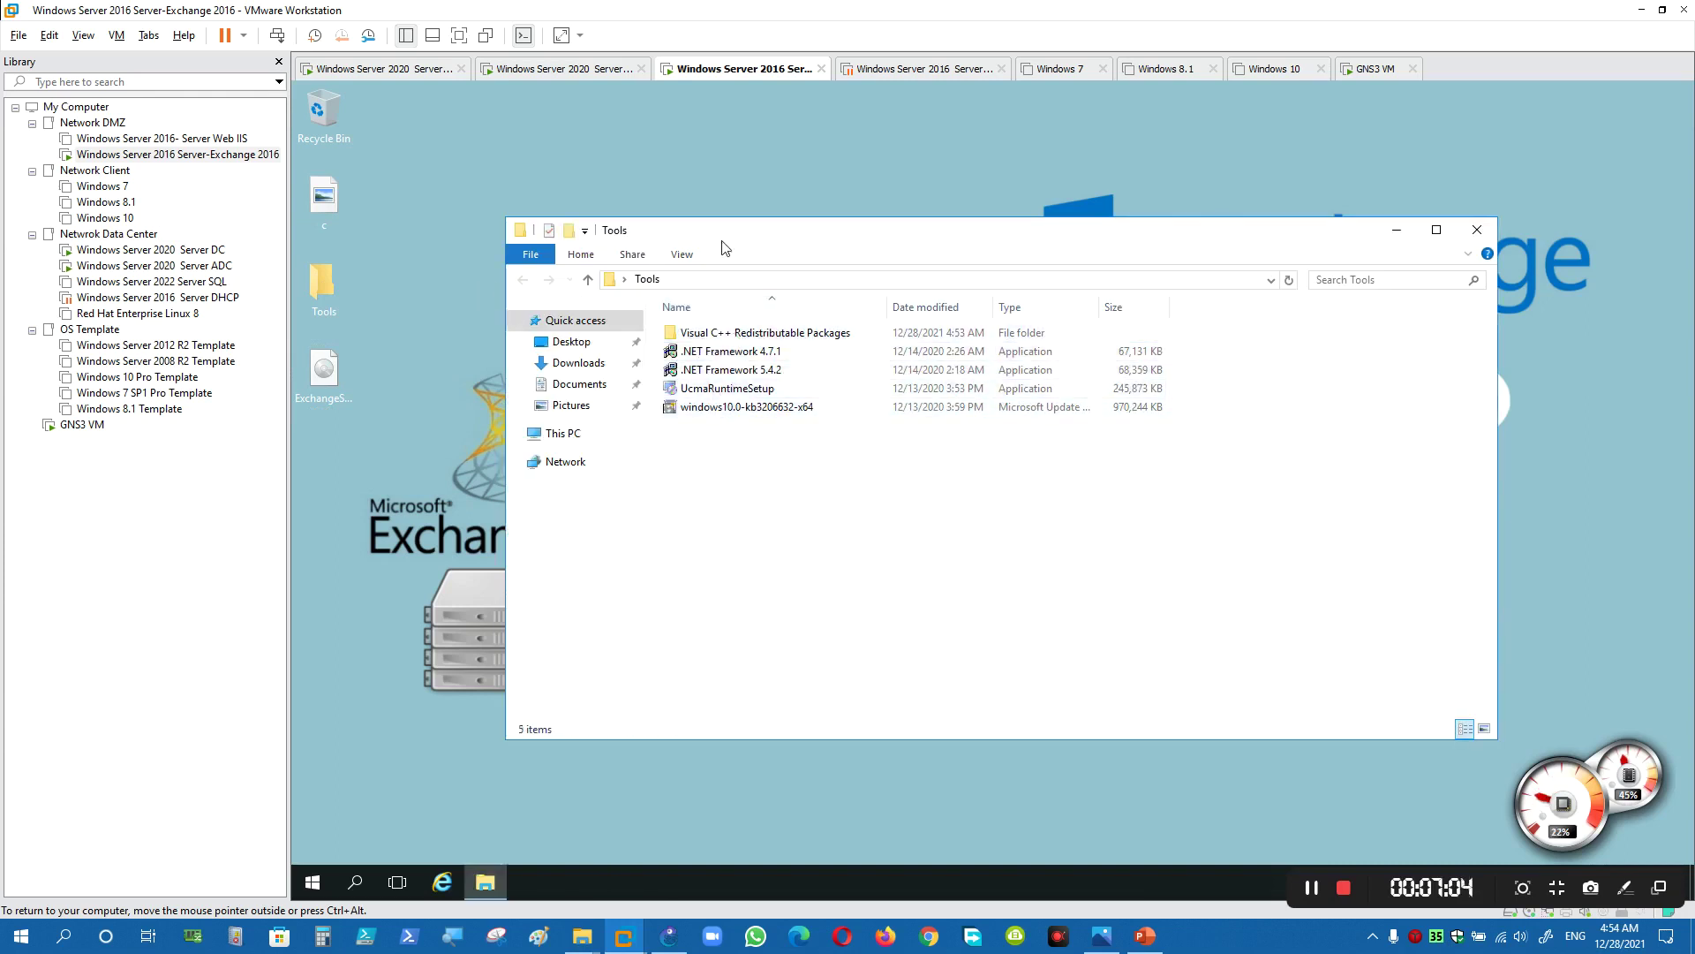
pyautogui.rightClick(717, 70)
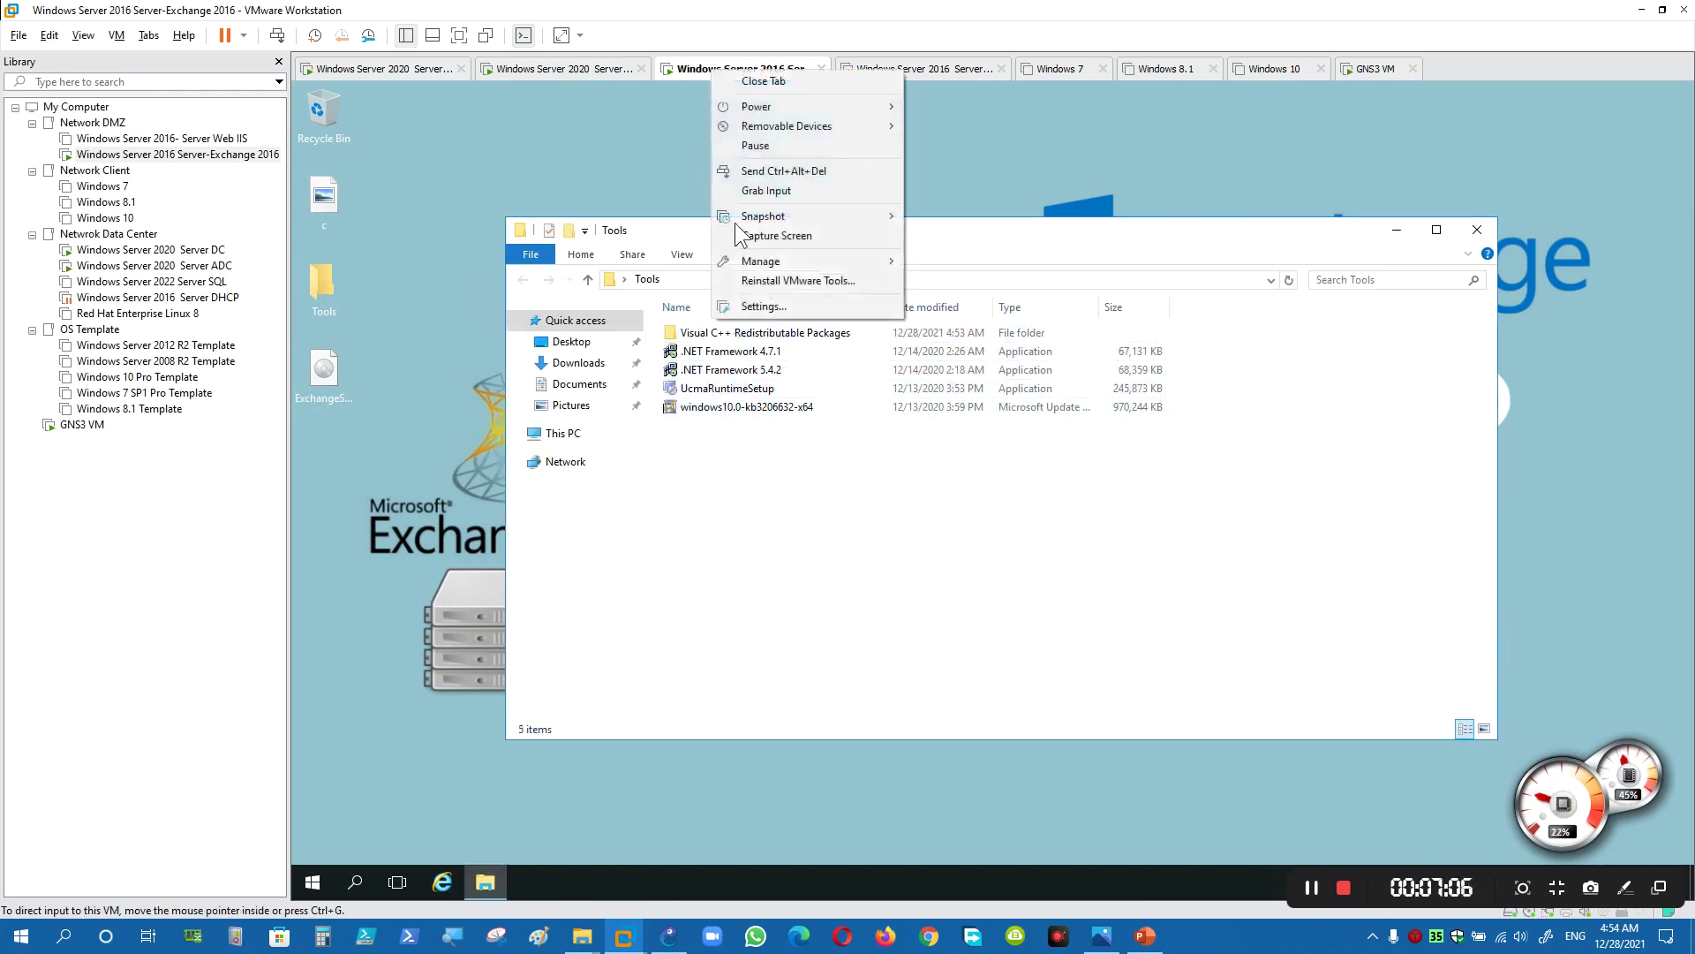
pyautogui.click(761, 307)
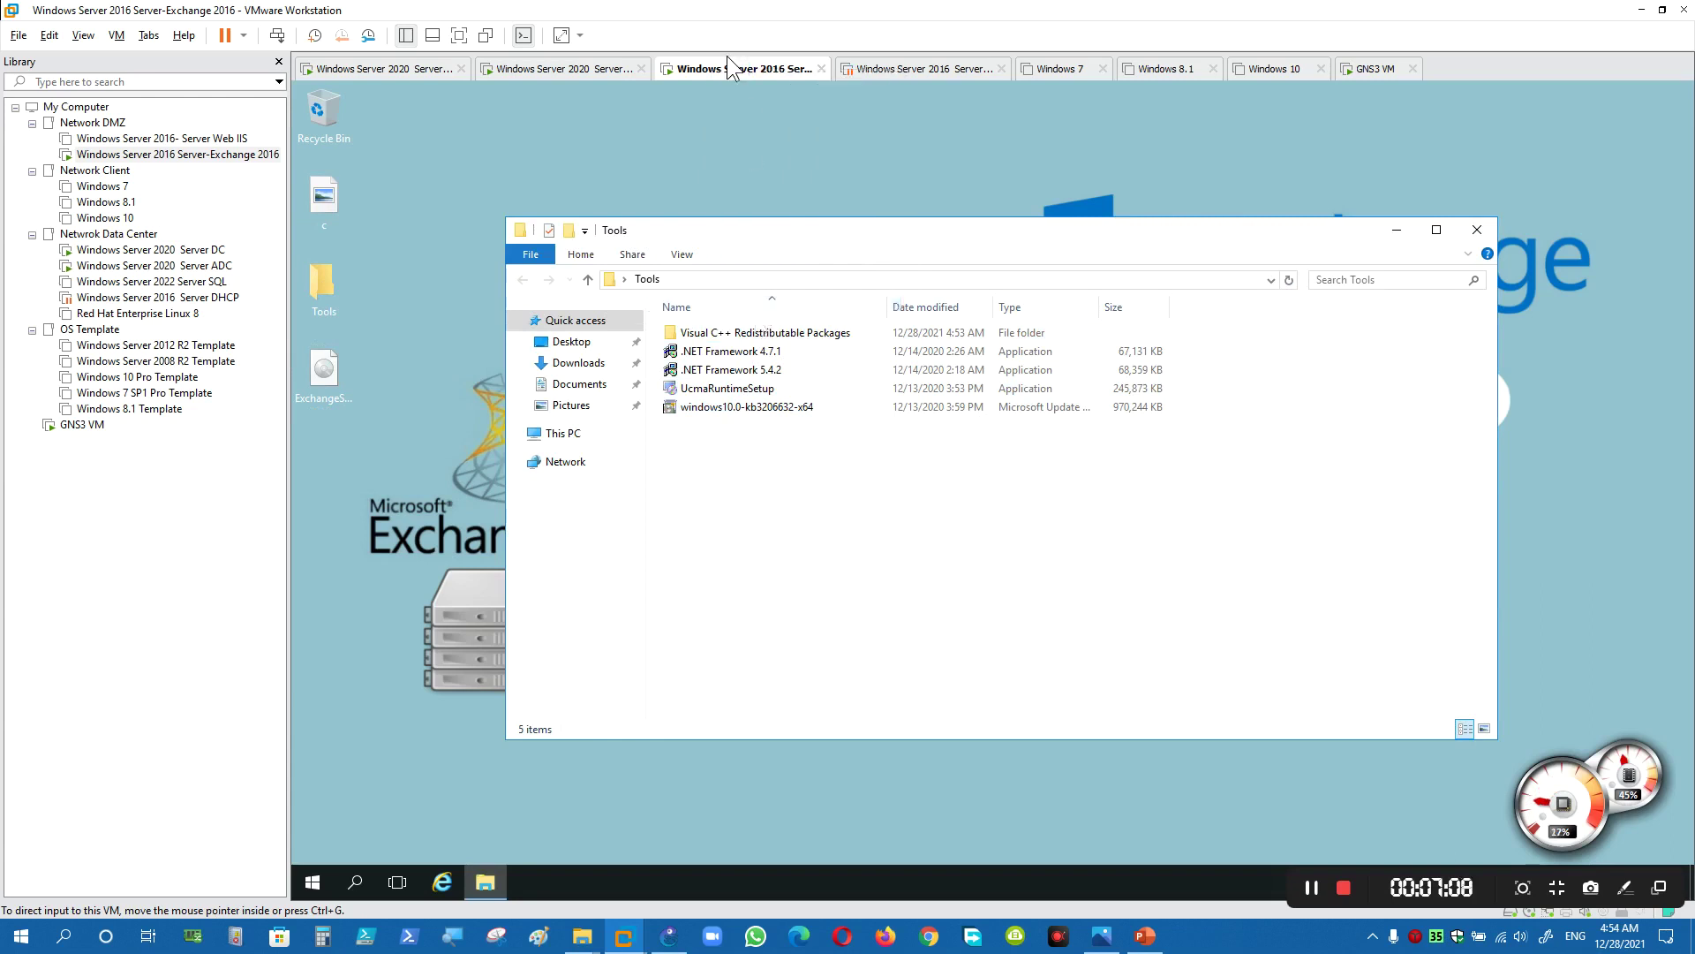
# - Add a second network adapter to the Exchange VM and apply the settings
pyautogui.click(681, 283)
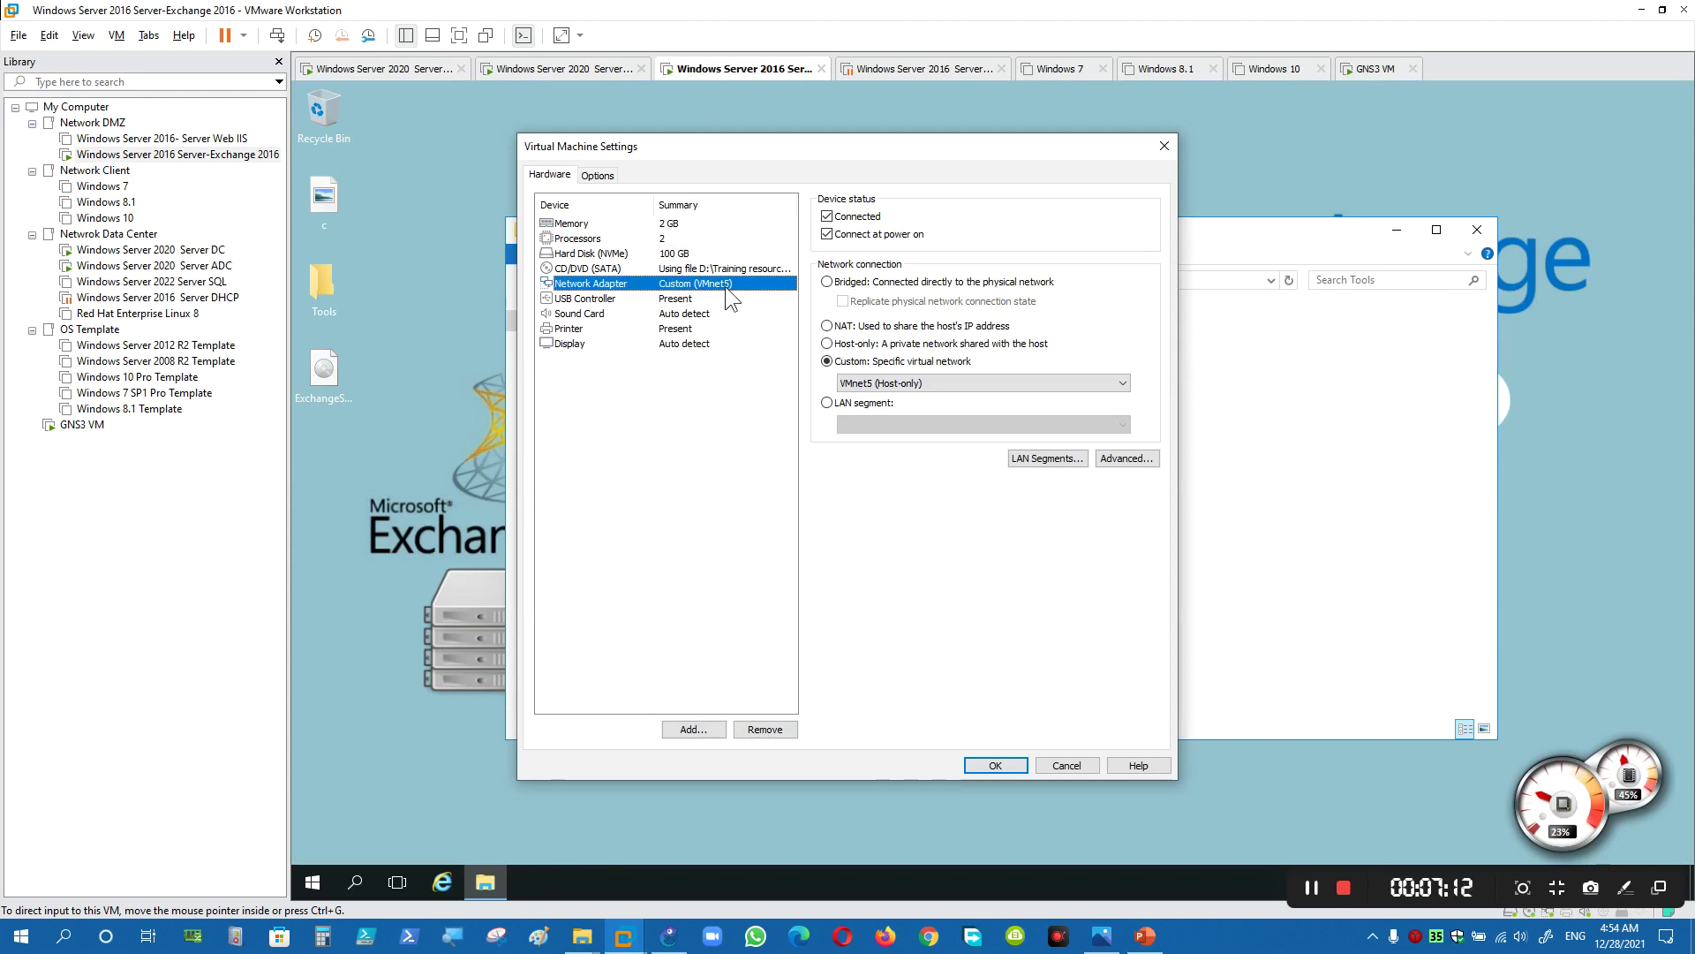
pyautogui.click(698, 735)
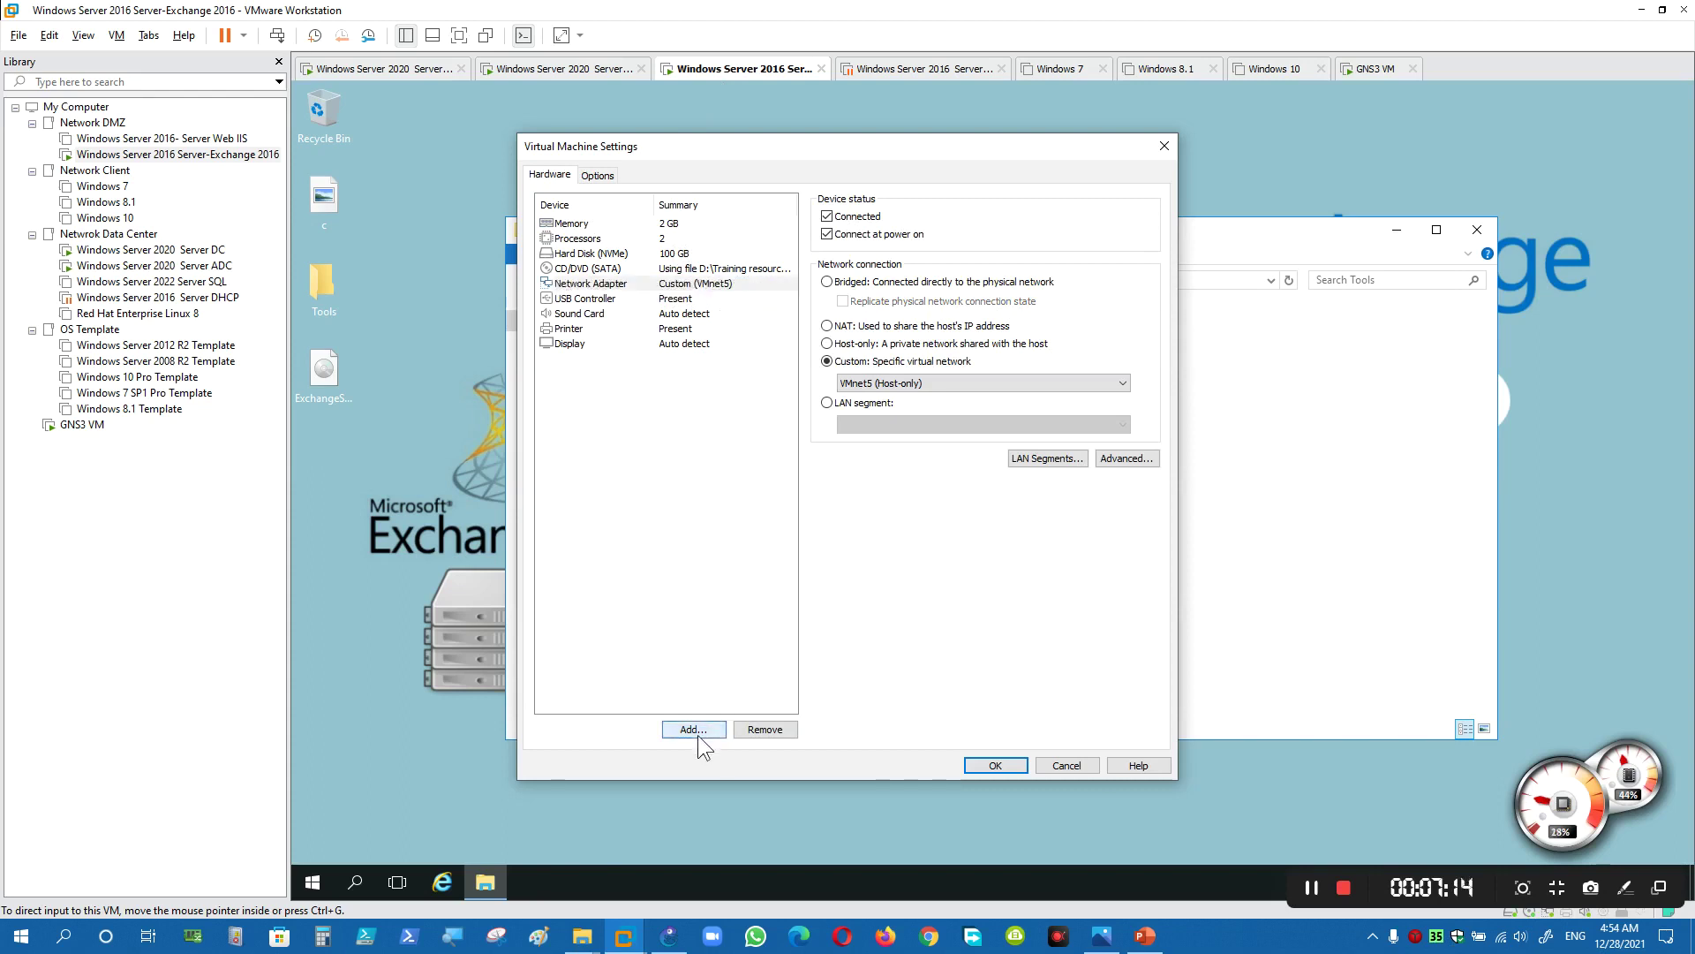
pyautogui.click(719, 430)
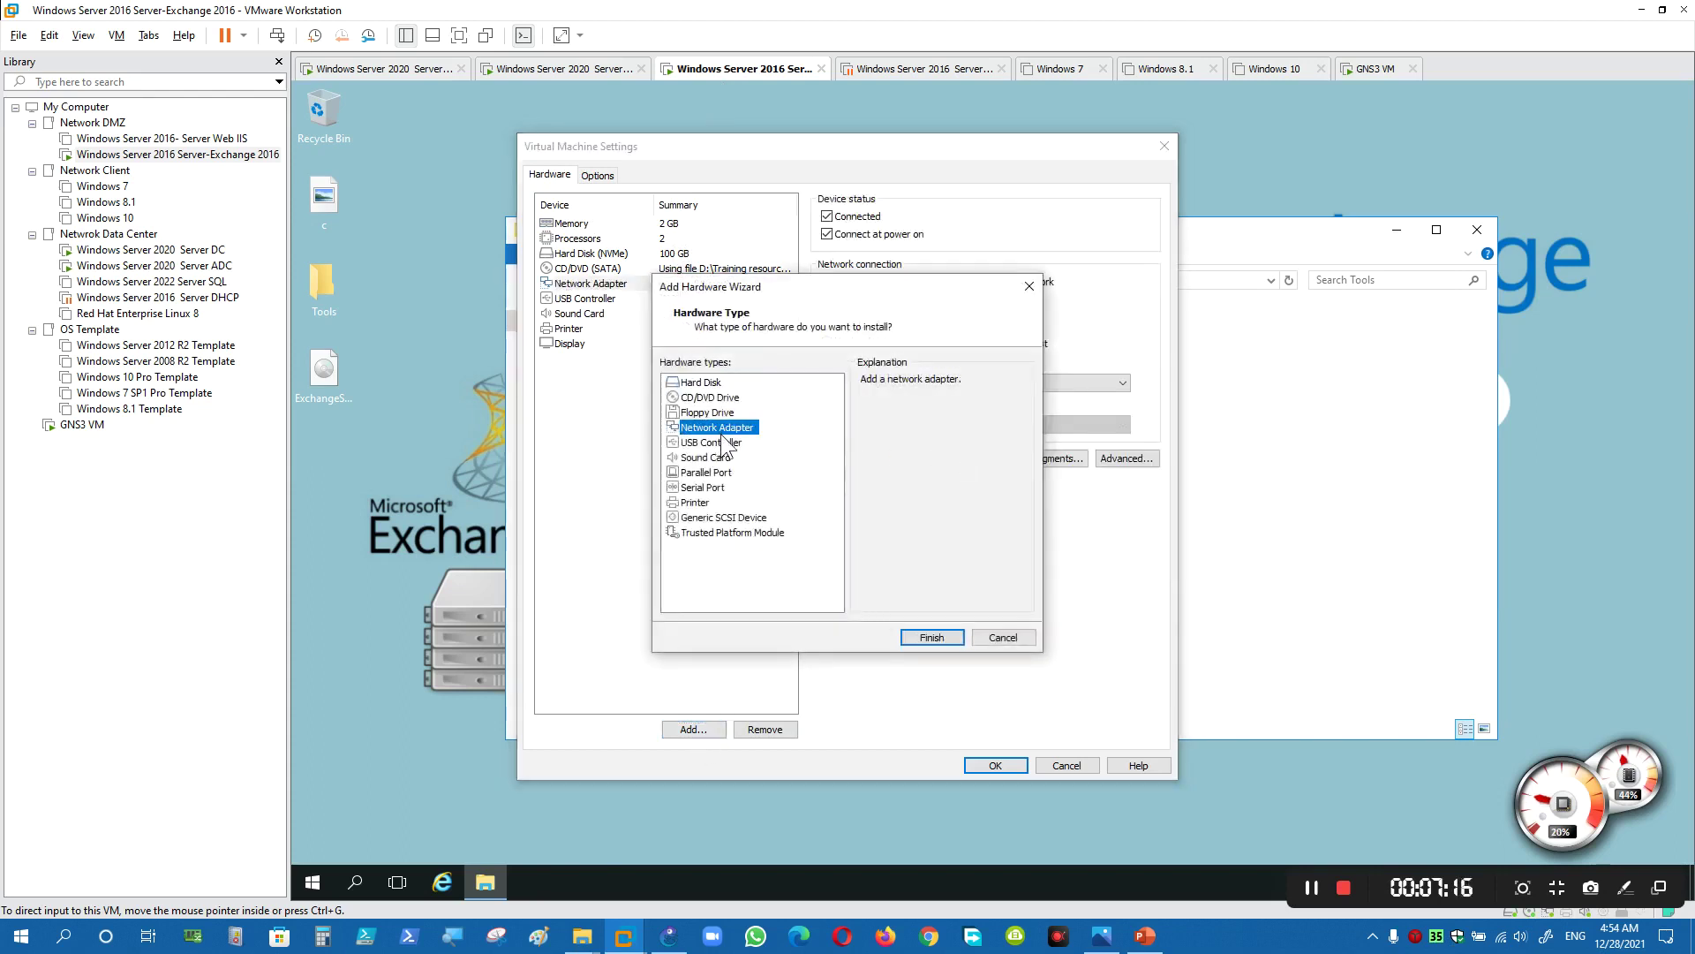
pyautogui.click(932, 638)
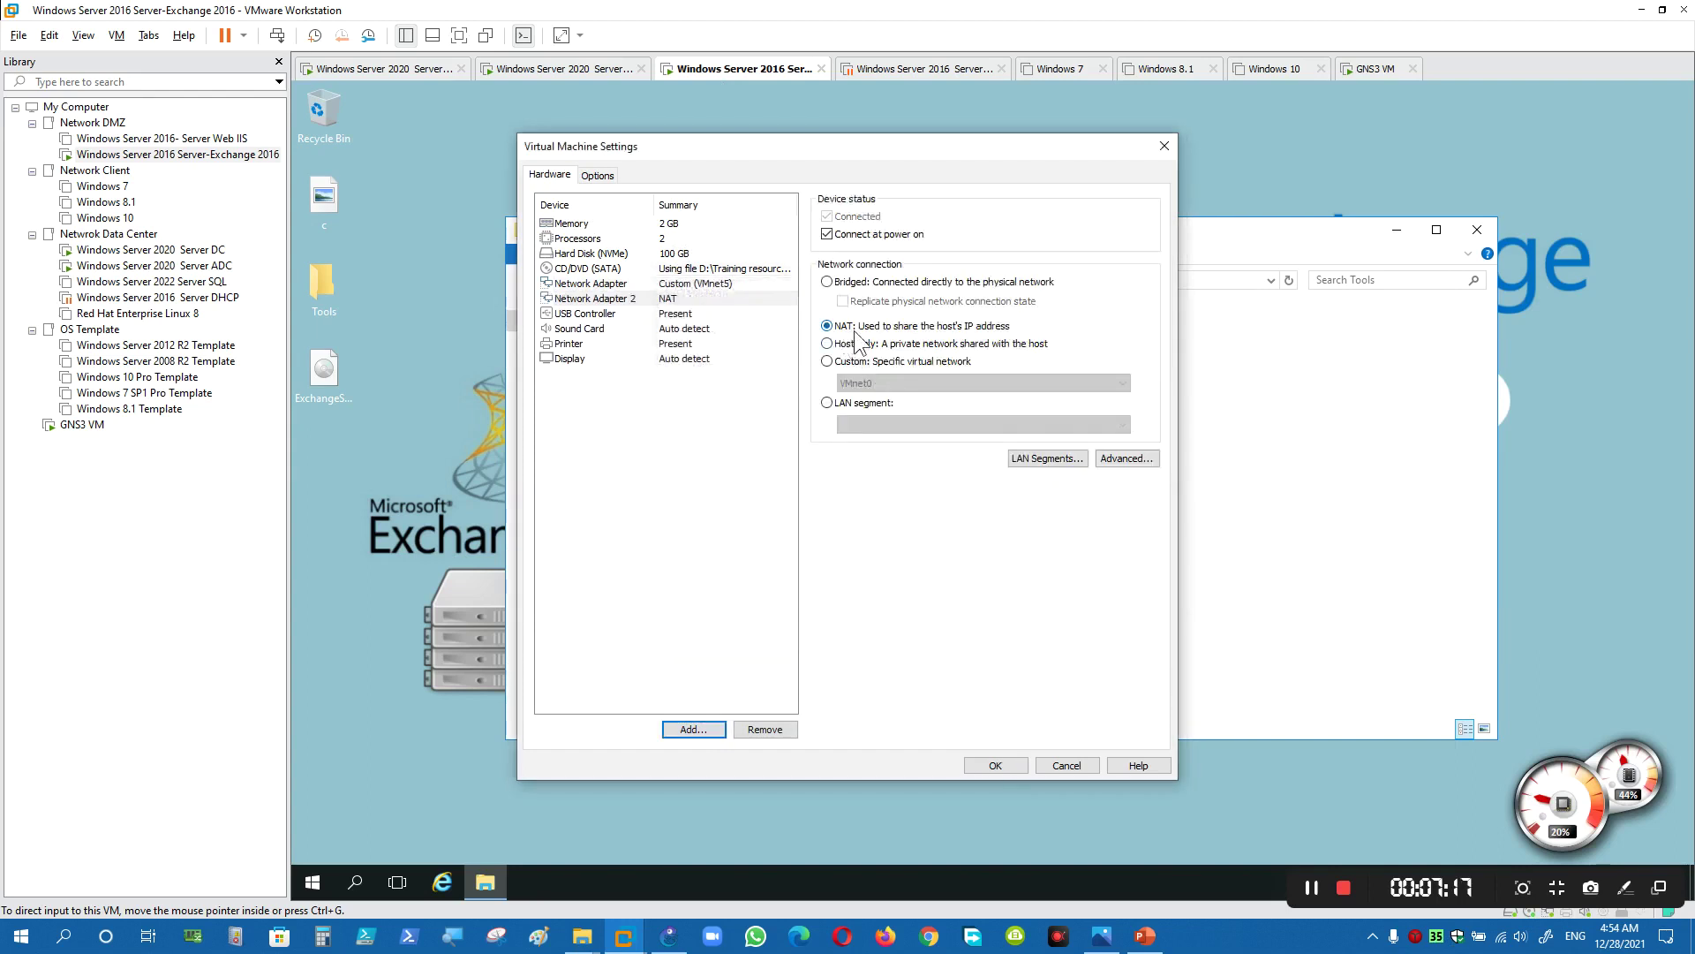
pyautogui.click(994, 758)
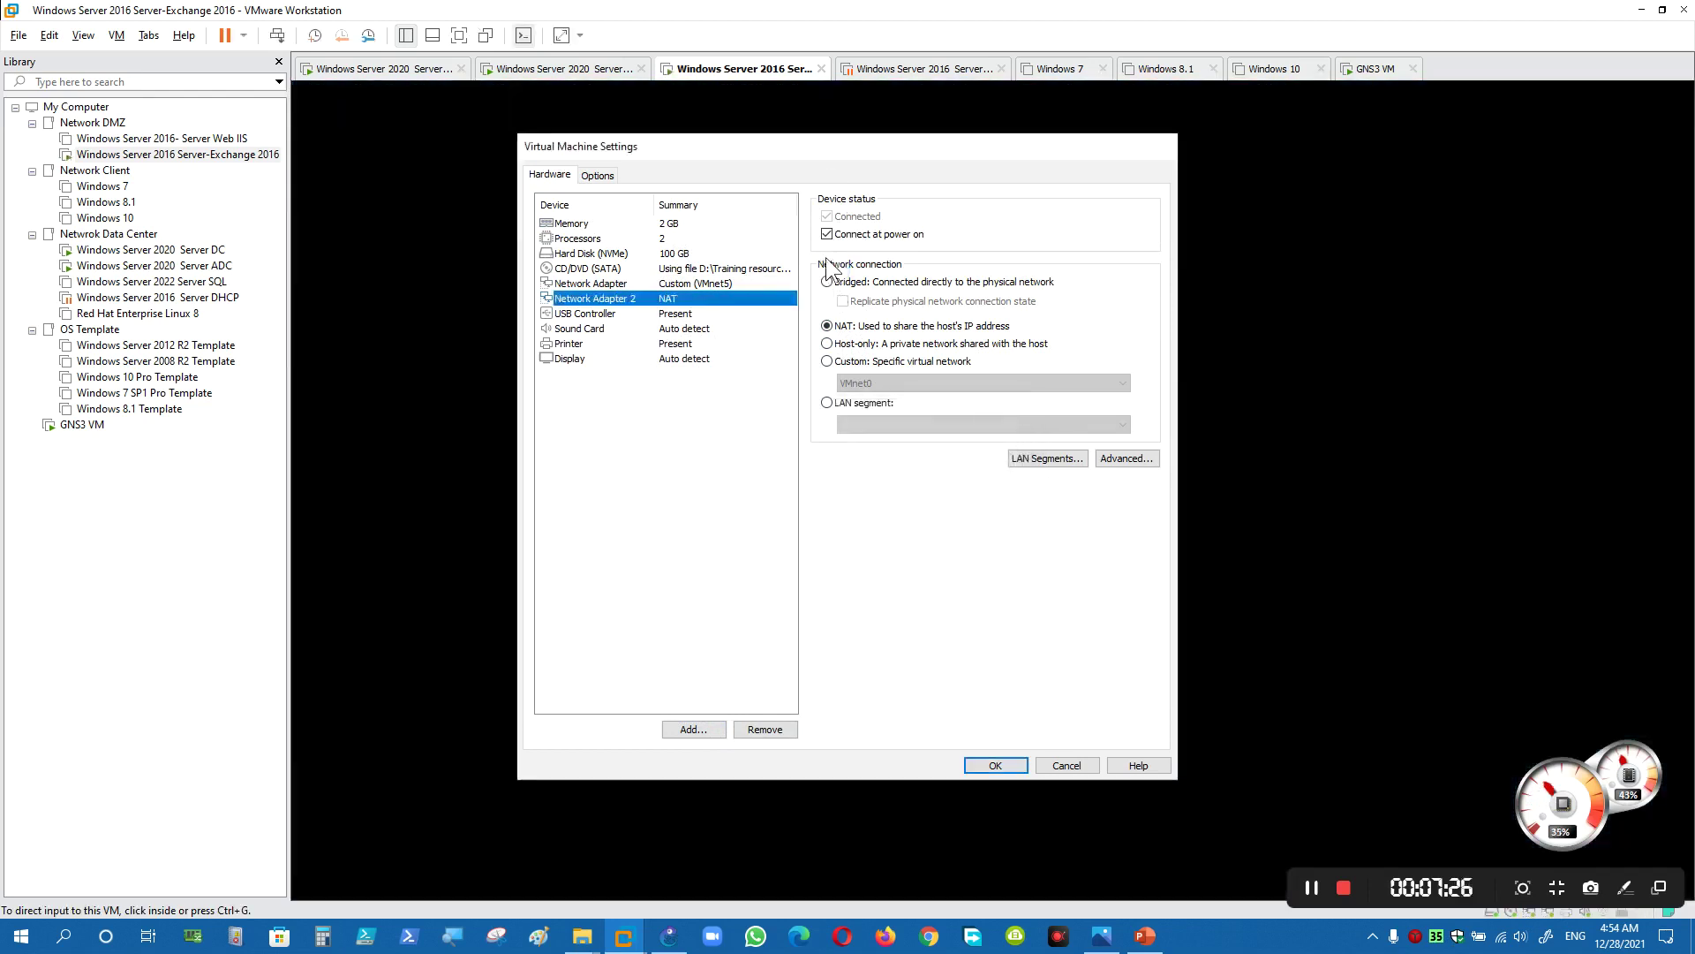
# - Ping 8.8.8.8 from a guest command prompt, then close the window
pyautogui.press('super+r')
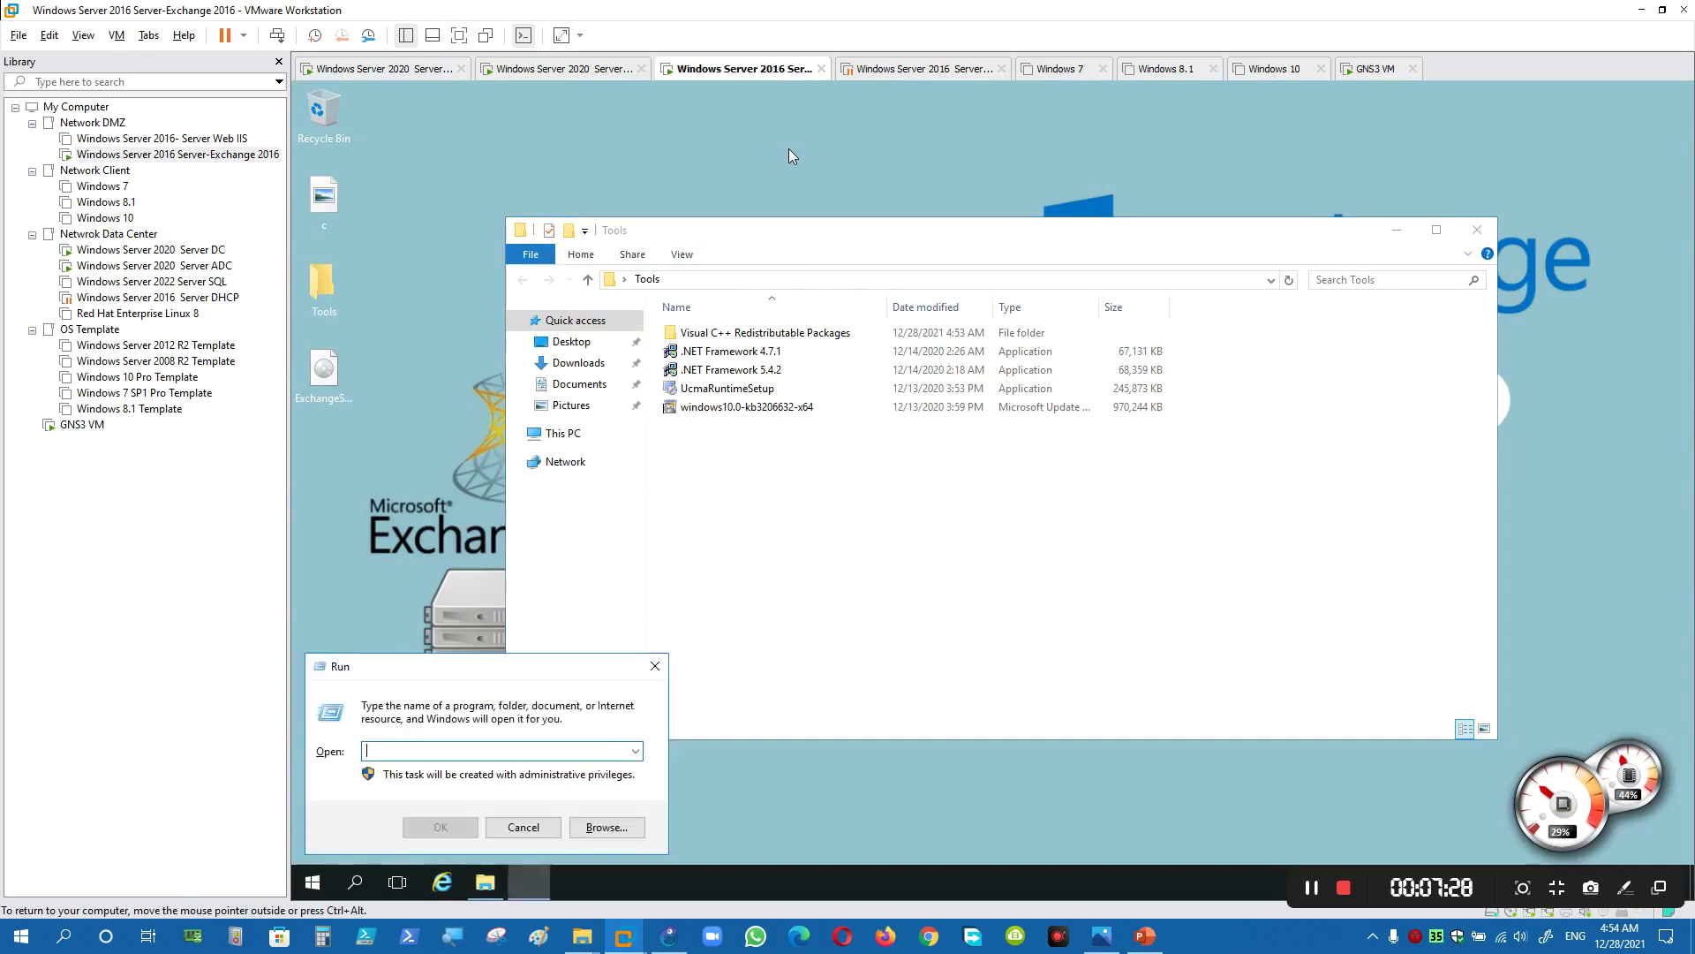
pyautogui.write('cmd')
pyautogui.press('Return')
pyautogui.write('ping')
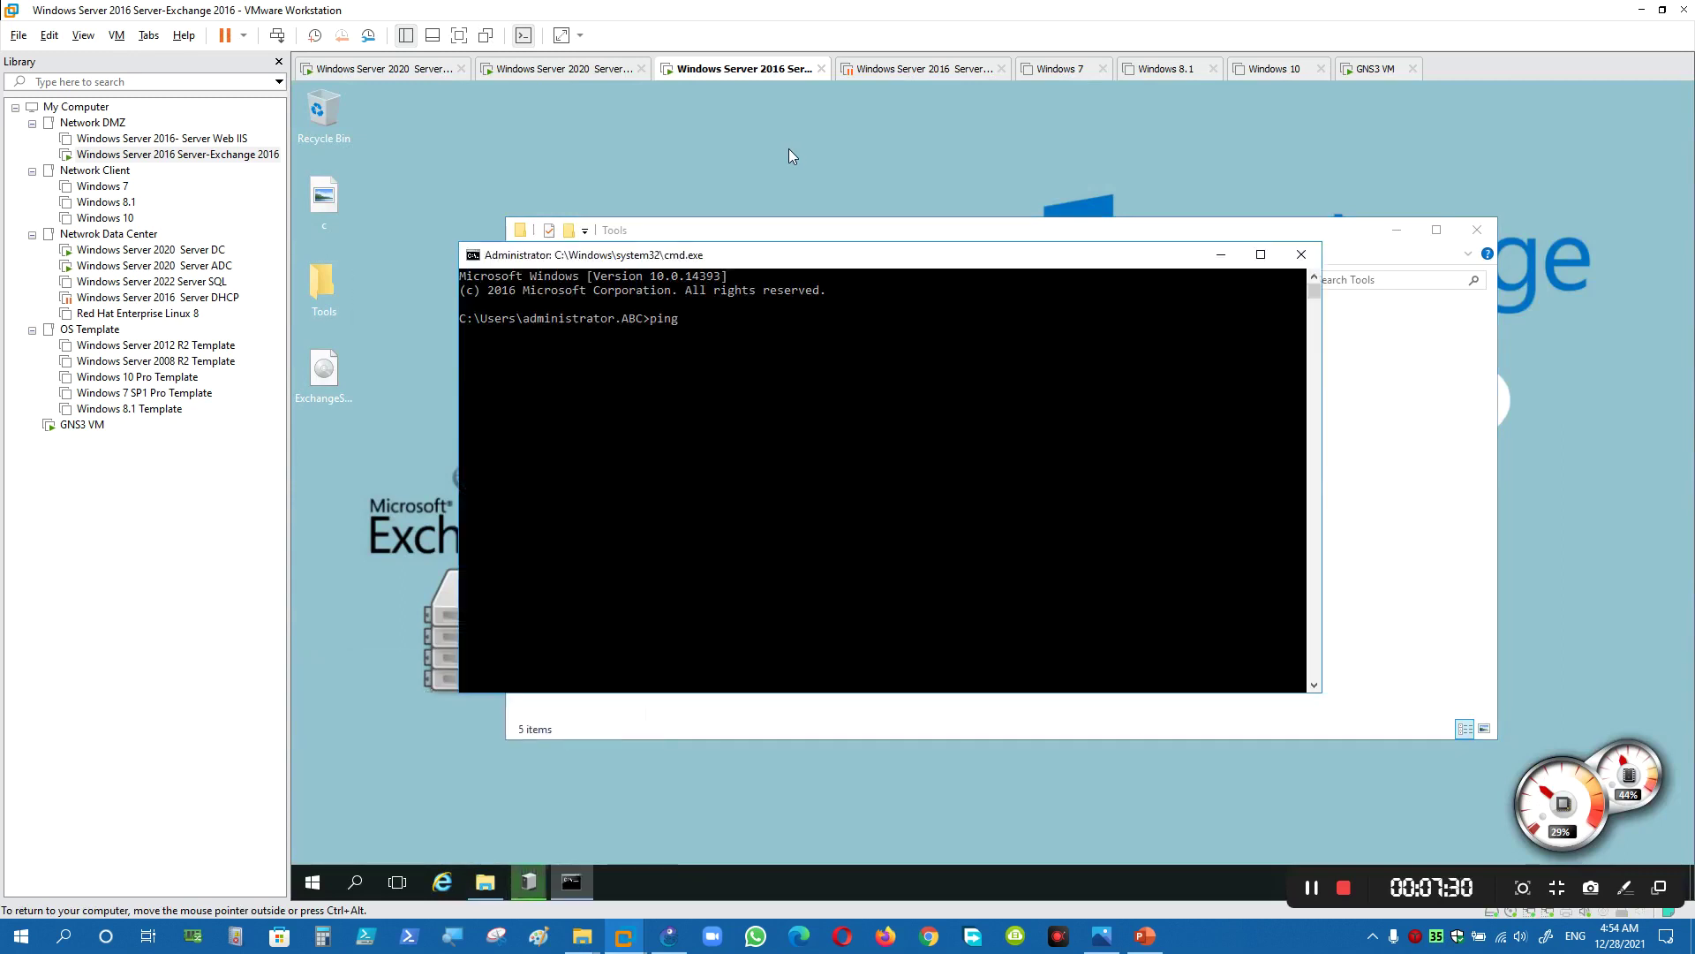
pyautogui.write(' 8.8.8.8')
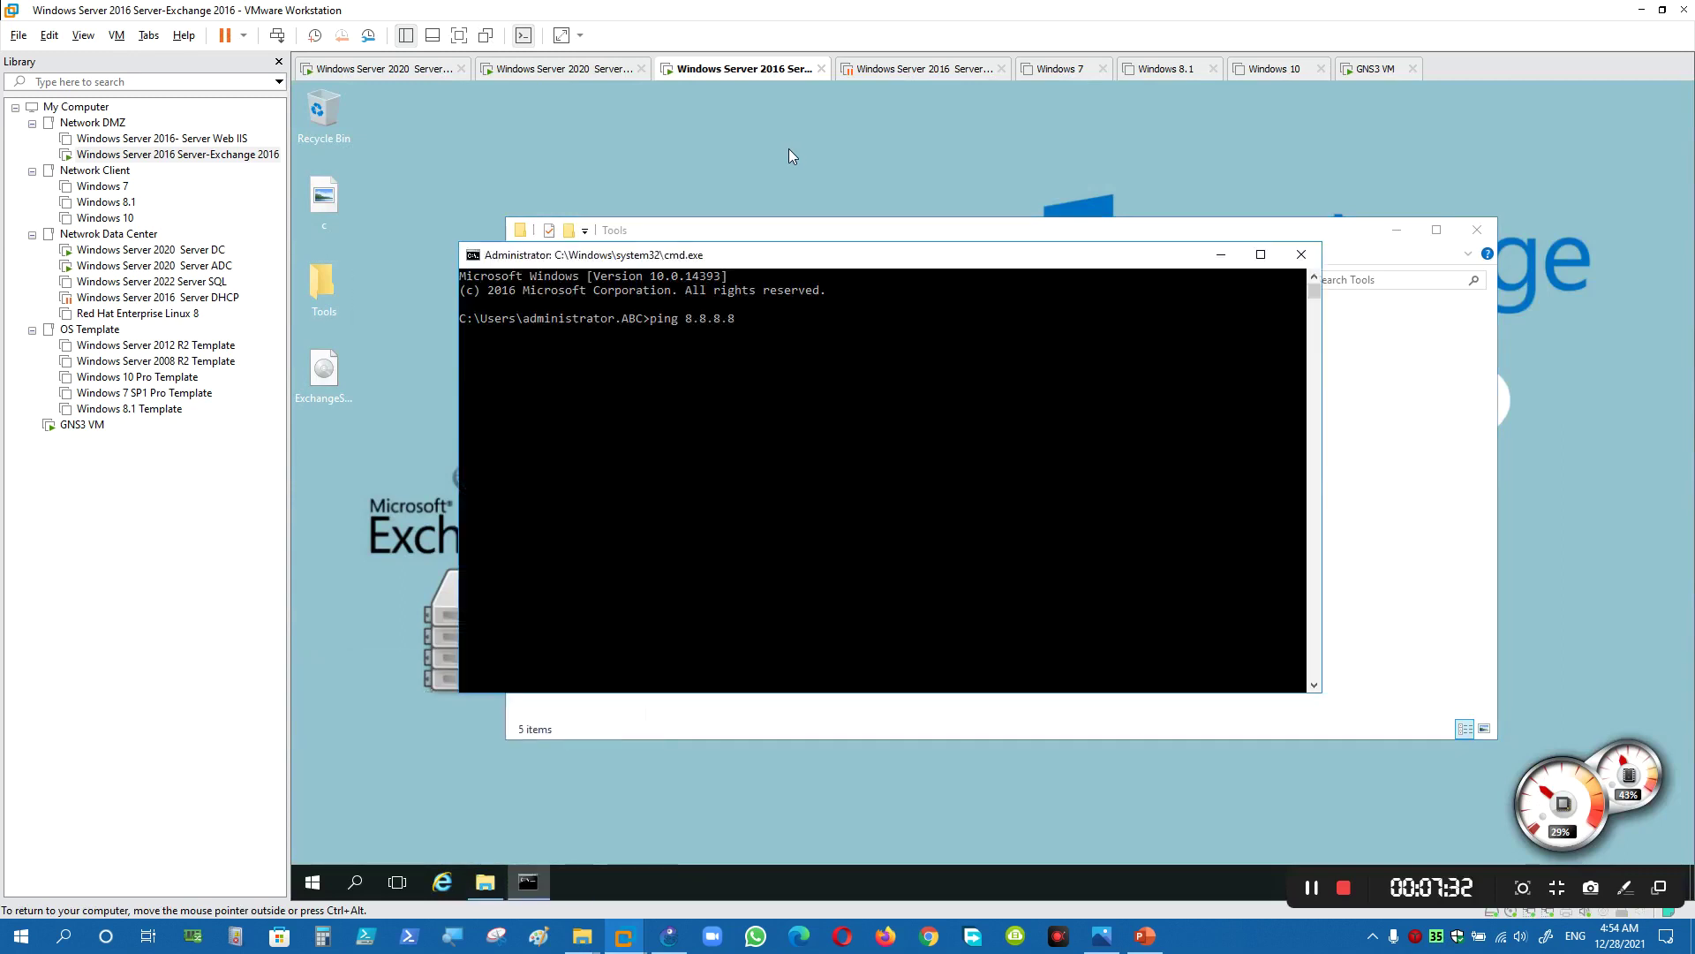
pyautogui.press('Return')
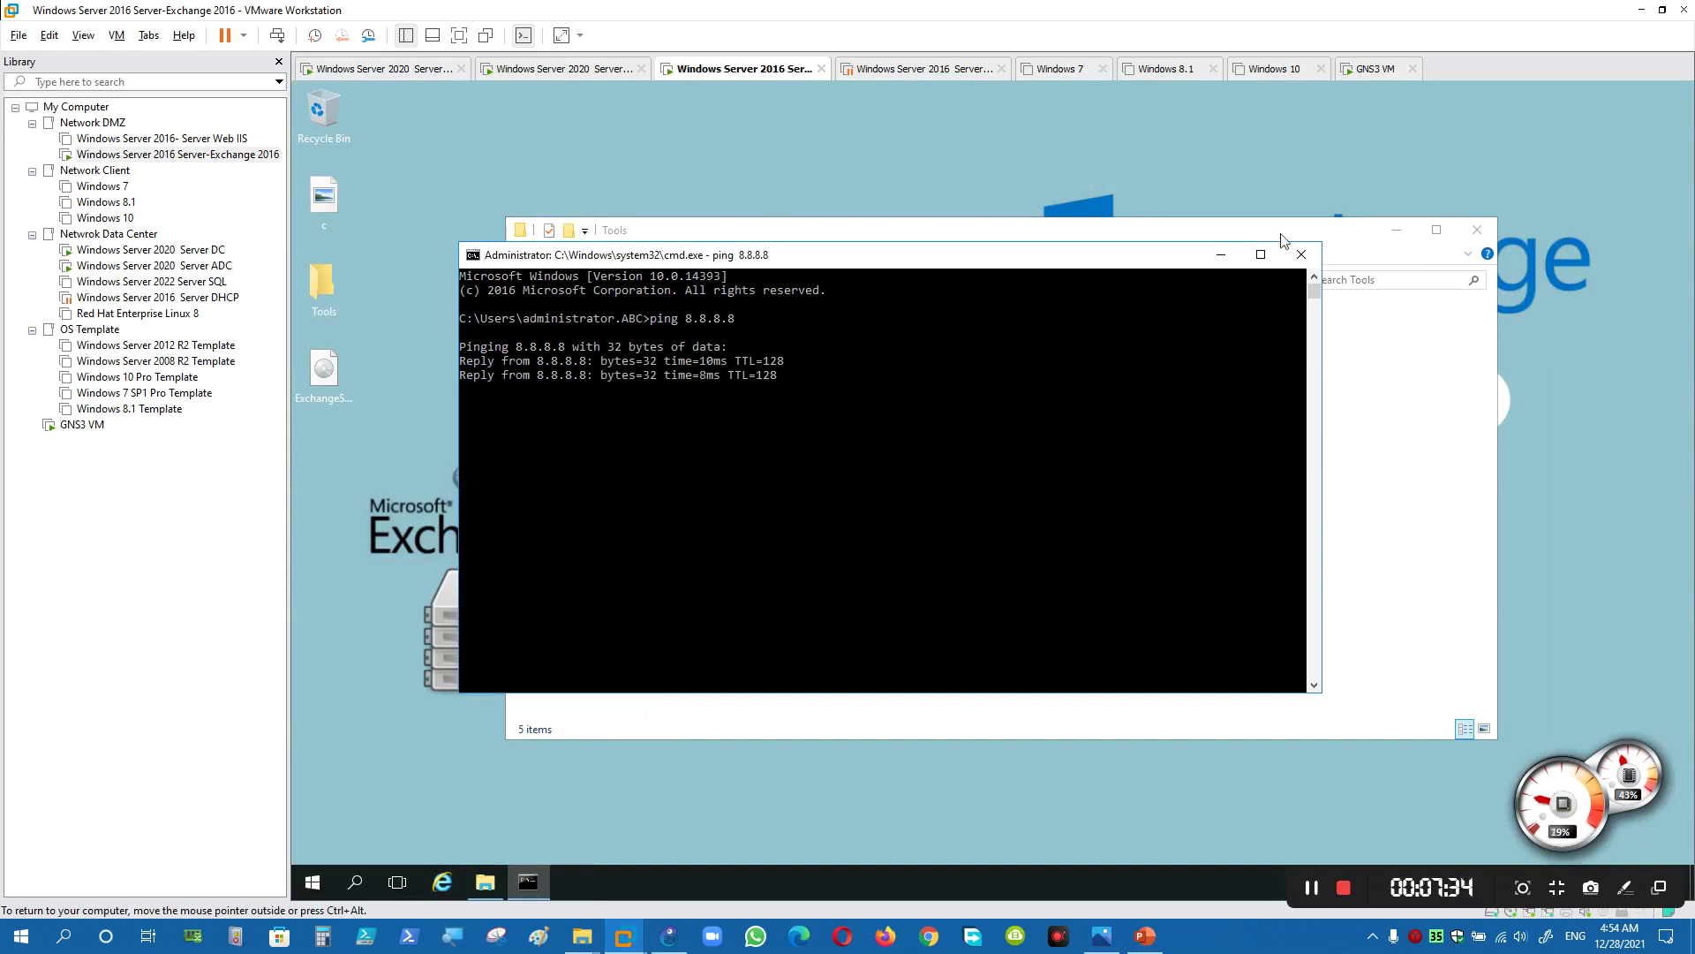
pyautogui.click(1302, 254)
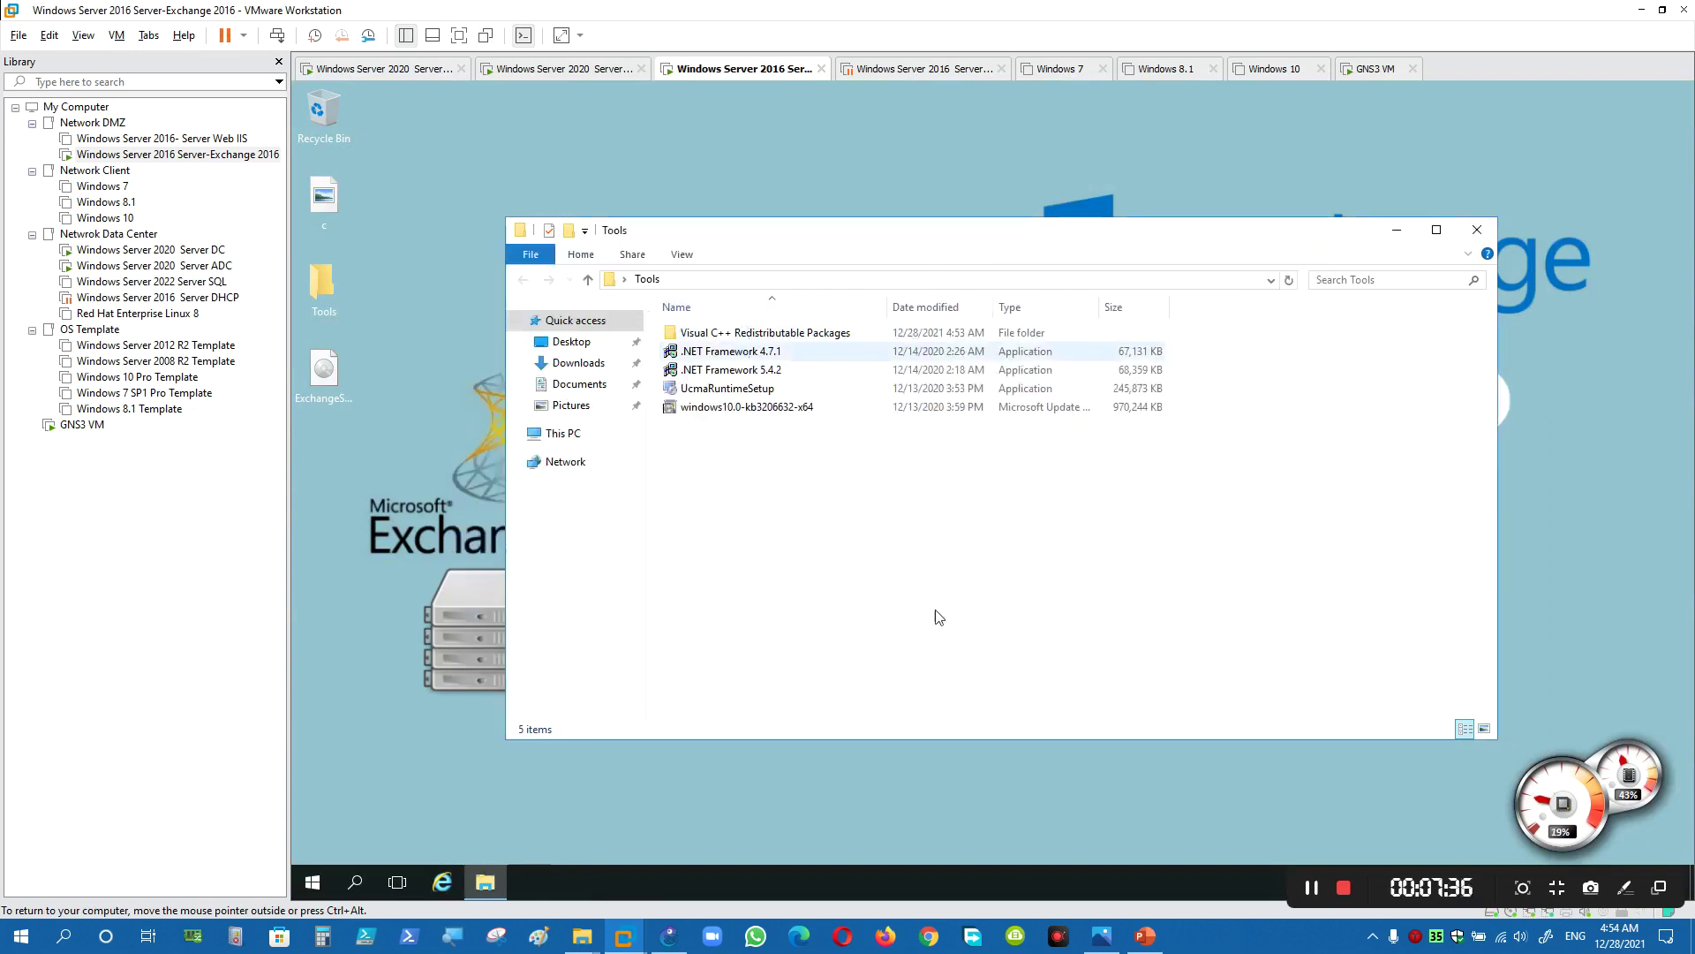
# - Check the steps slide, then run the .NET Framework 4.7.1 installer and close its already-installed notice
pyautogui.hotkey('alt', 'Tab')
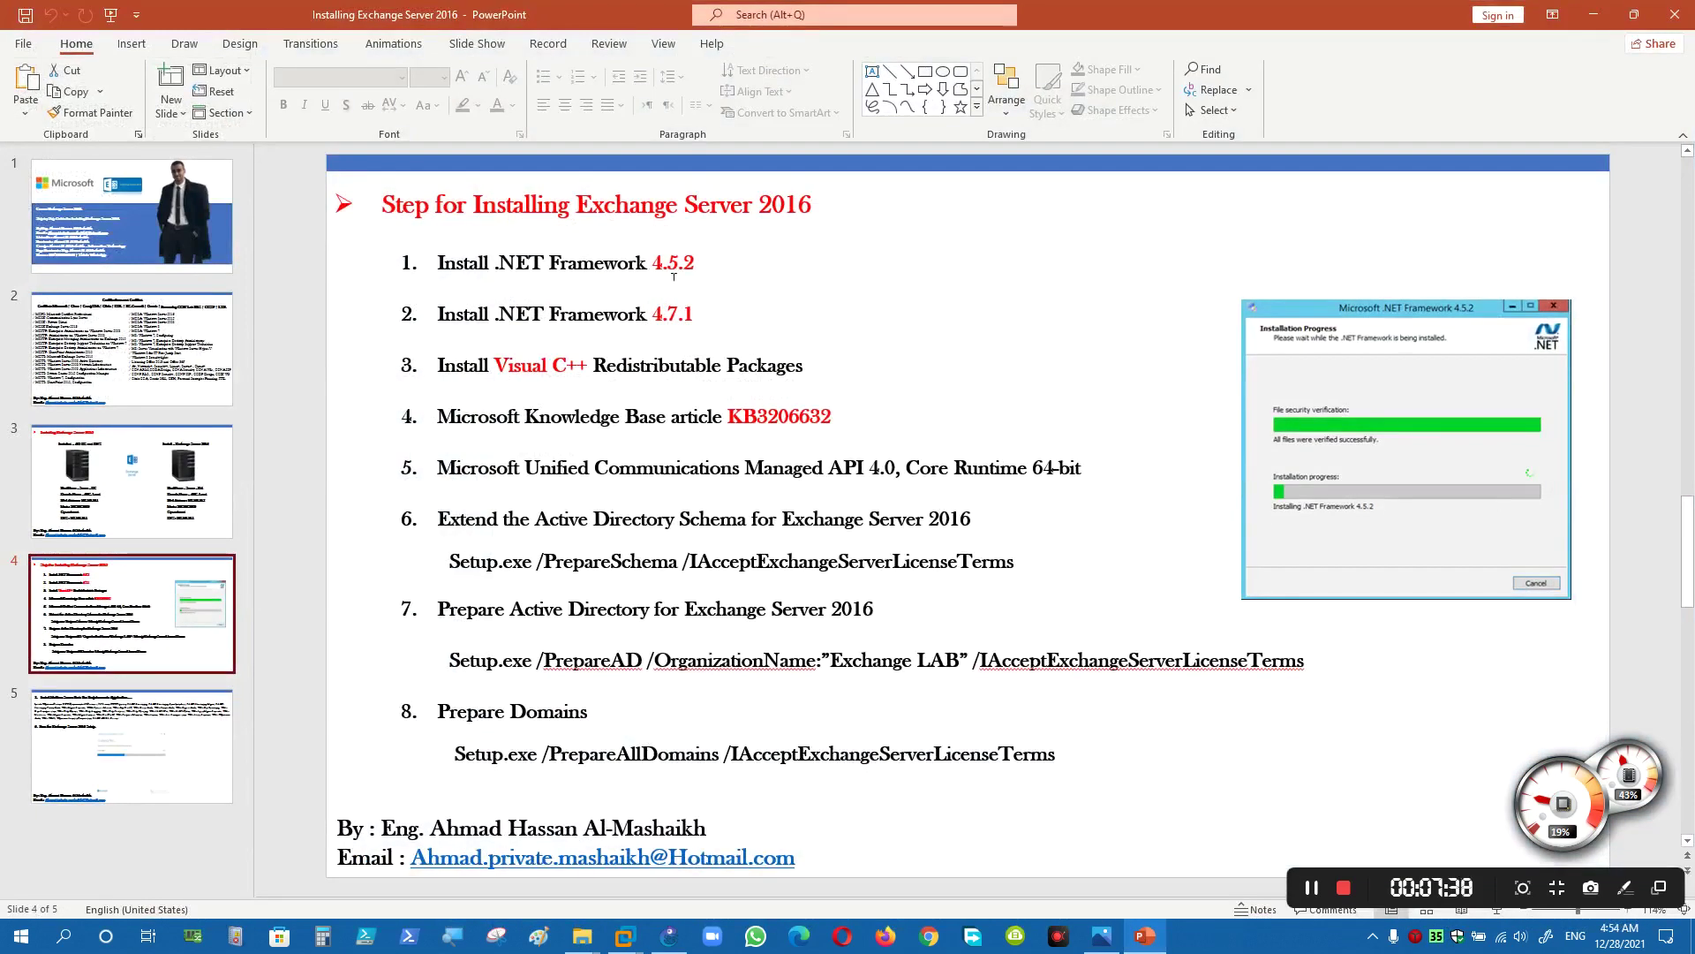
pyautogui.click(1593, 15)
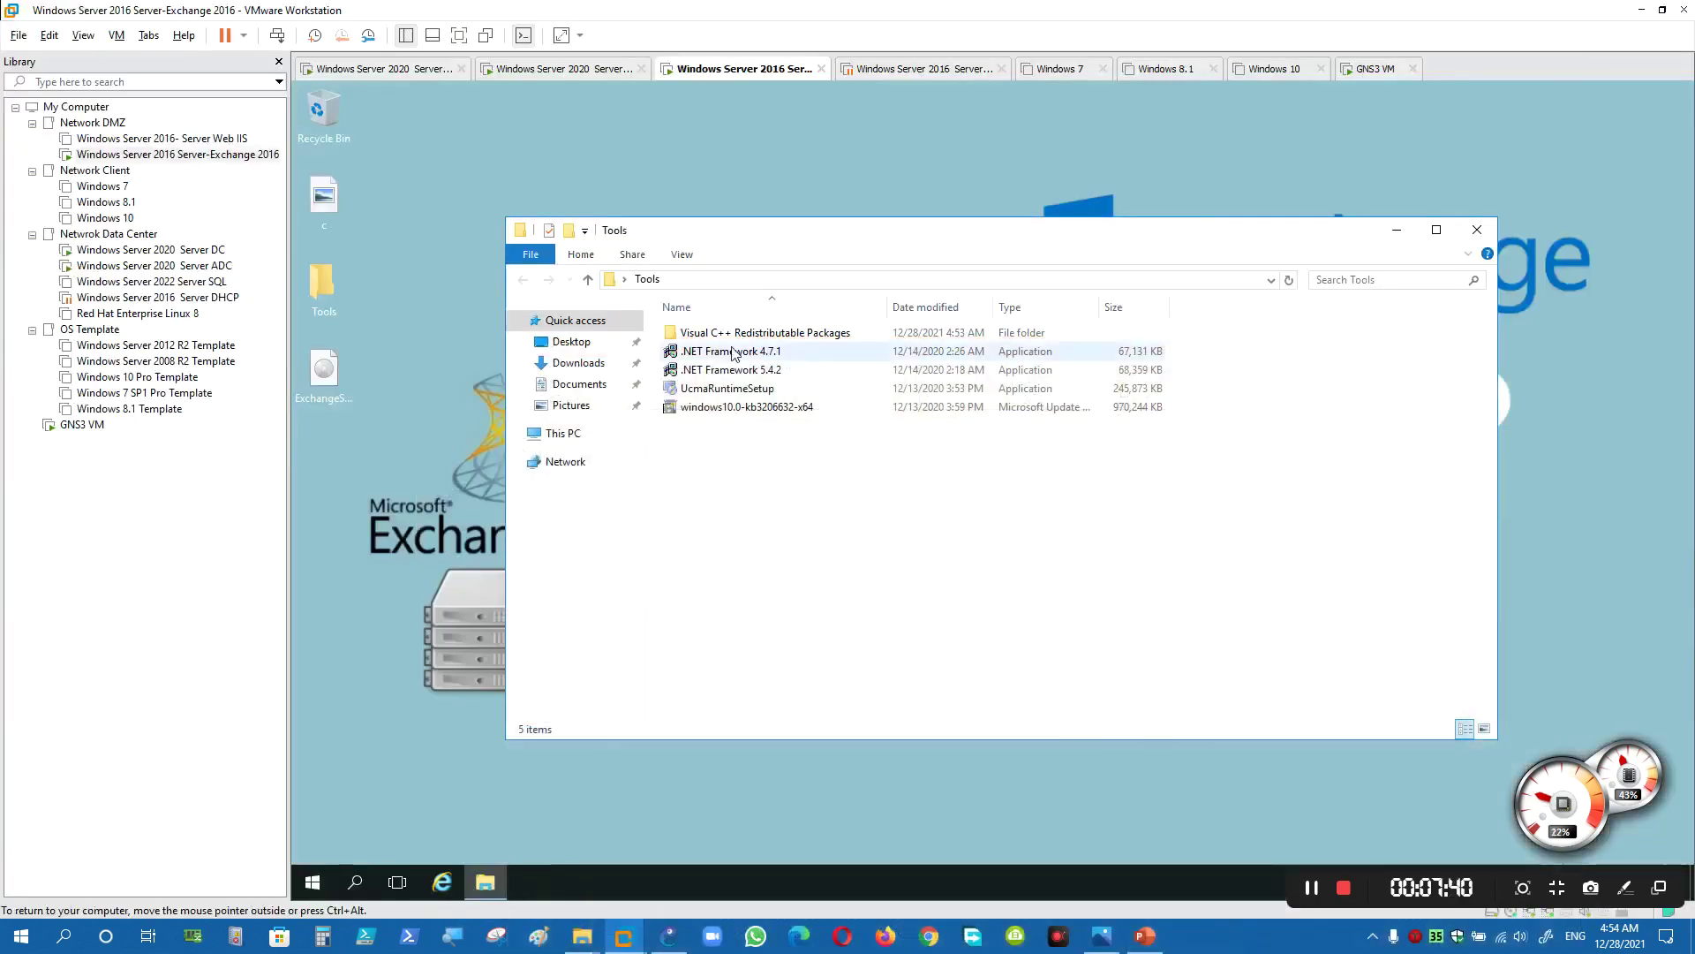
pyautogui.click(732, 354)
pyautogui.click(768, 370)
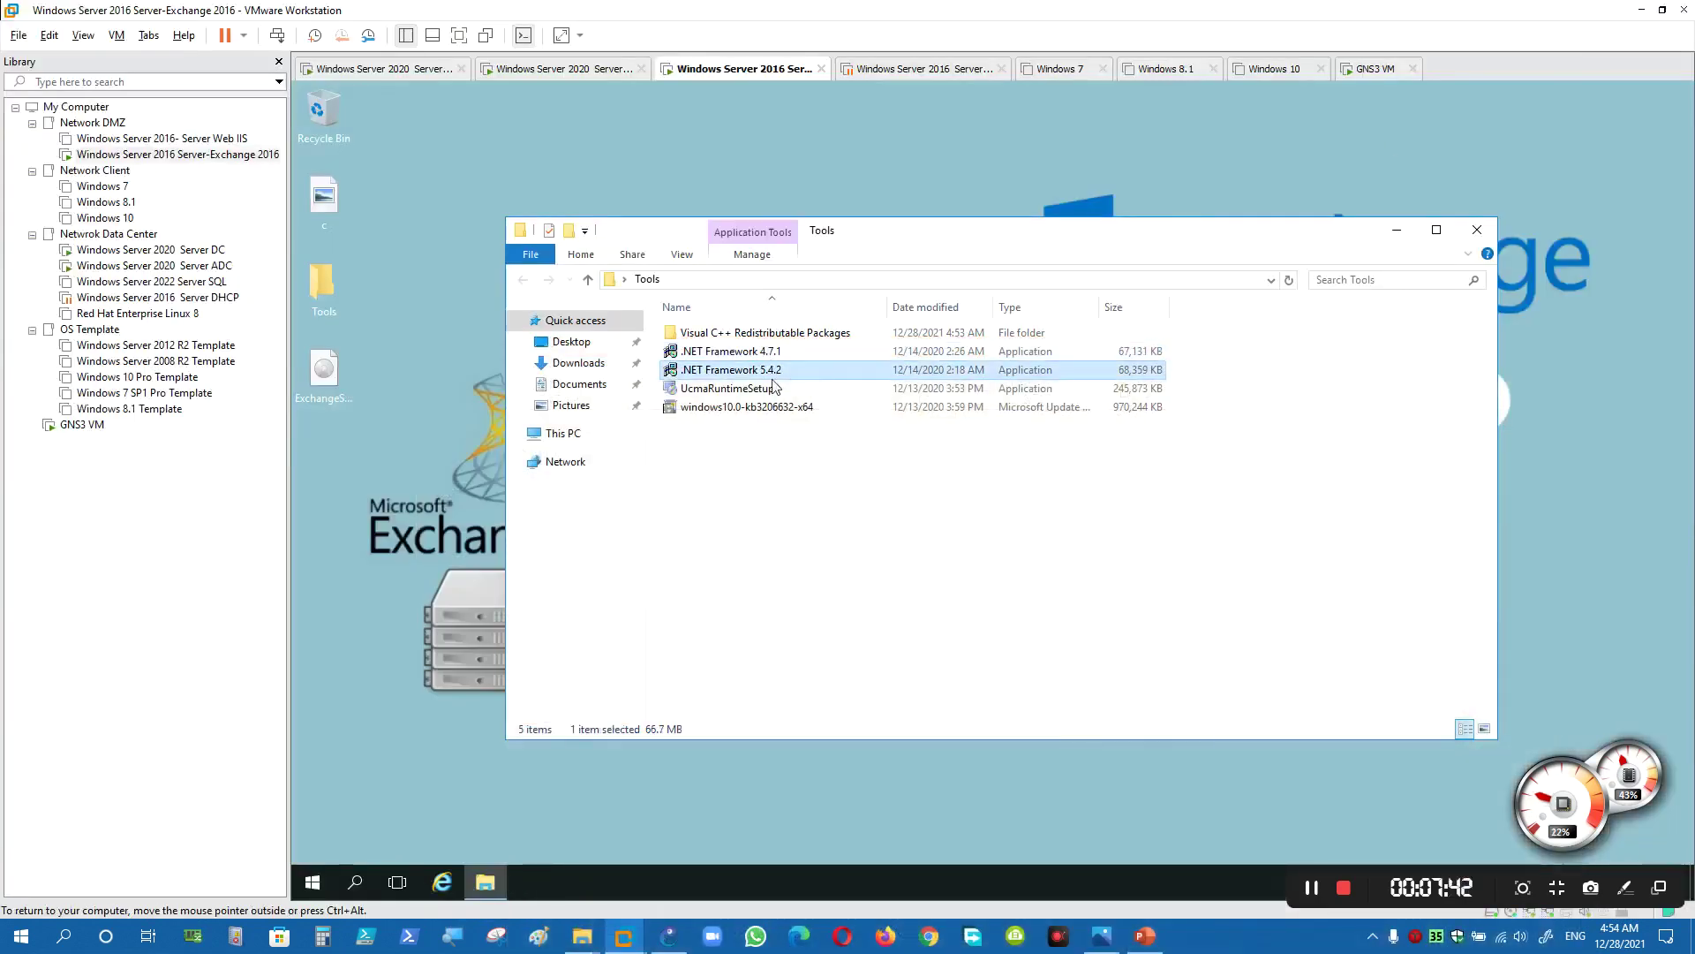
pyautogui.doubleClick(777, 353)
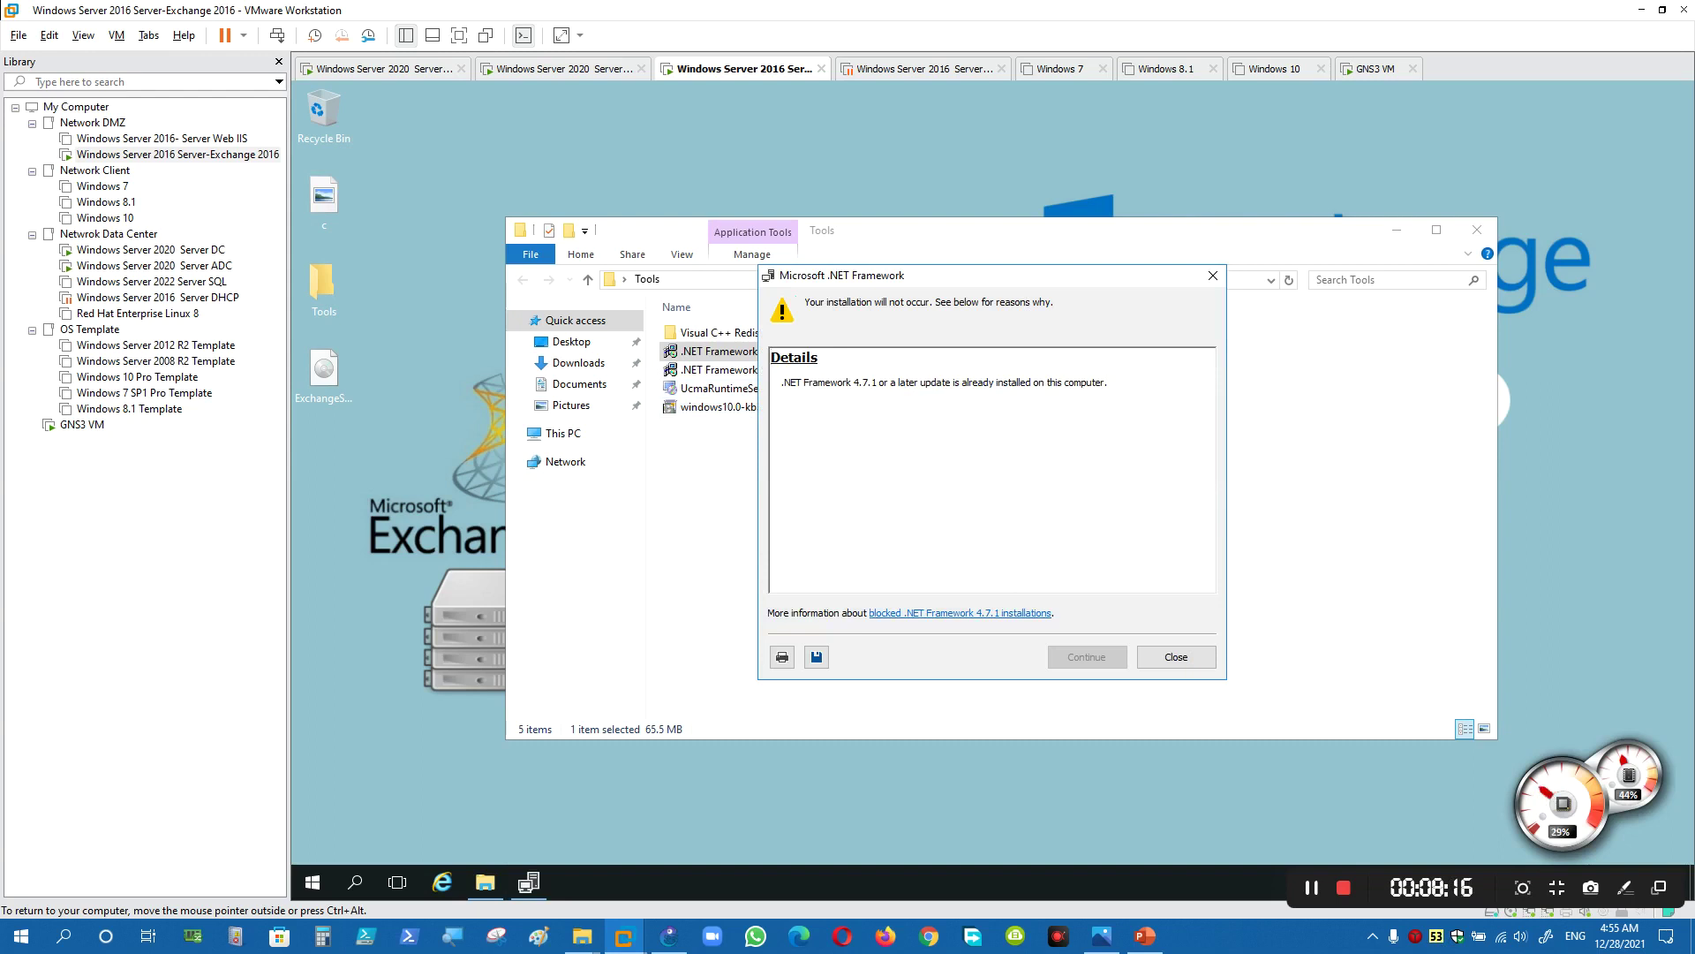
pyautogui.moveTo(784, 382); pyautogui.dragTo(1111, 399)
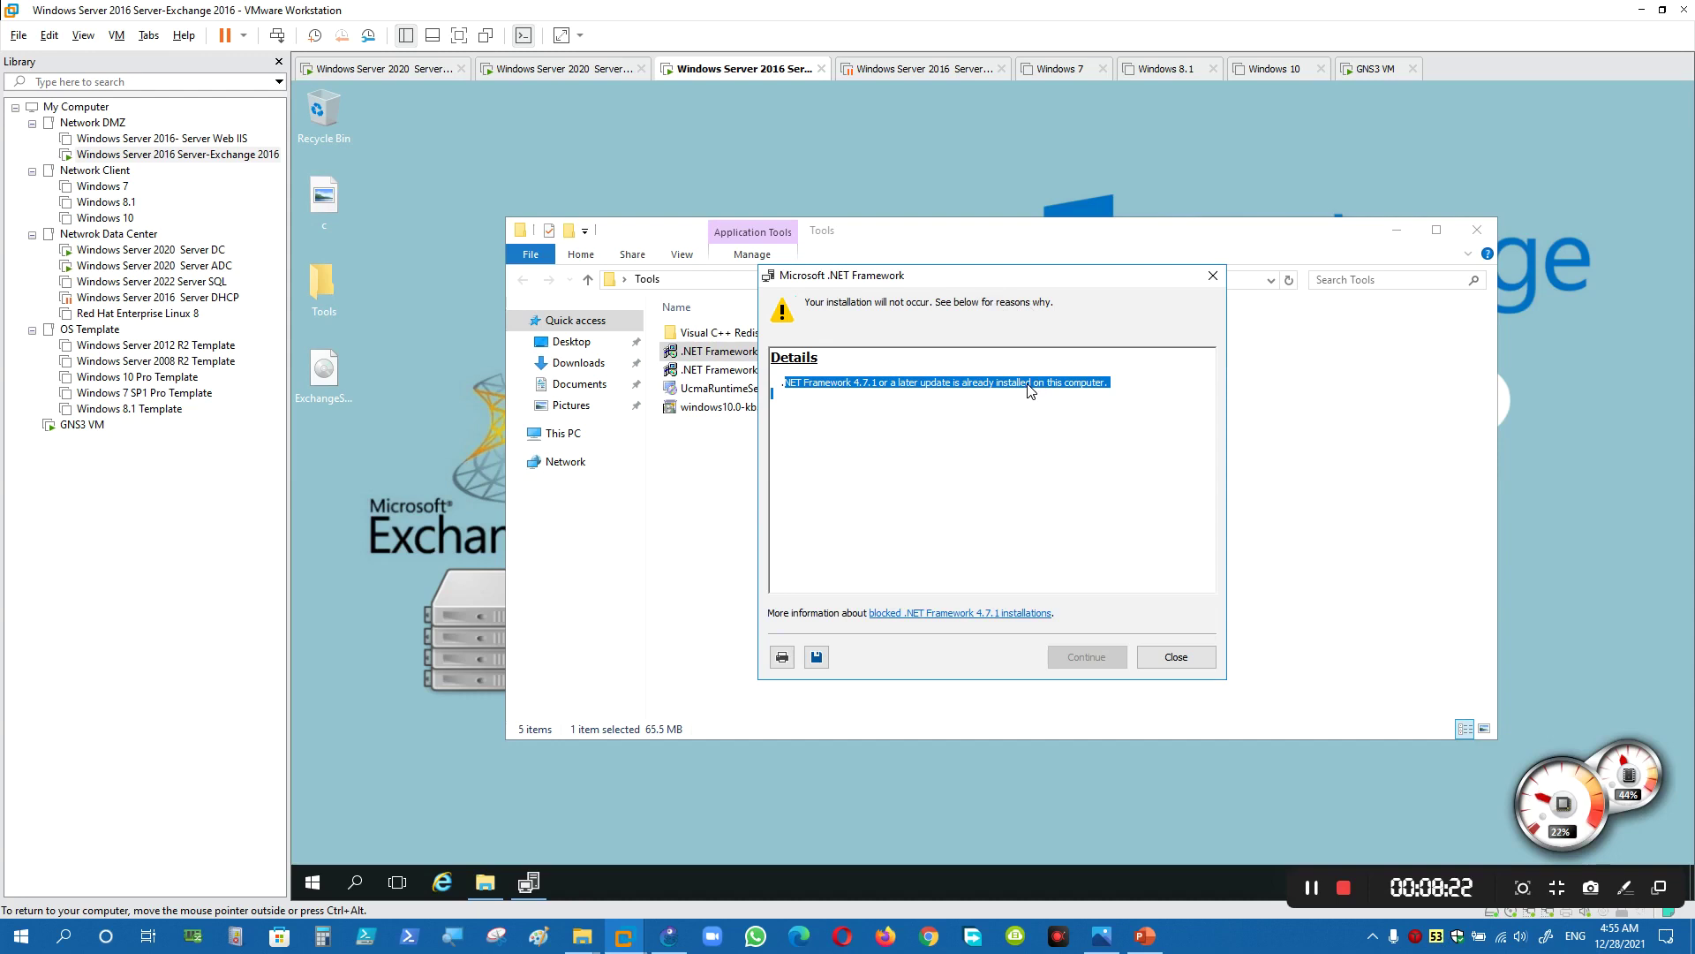
pyautogui.click(1176, 657)
# - Run the .NET Framework 4.5.2 installer through extraction and close its 'already installed' notice
pyautogui.doubleClick(765, 376)
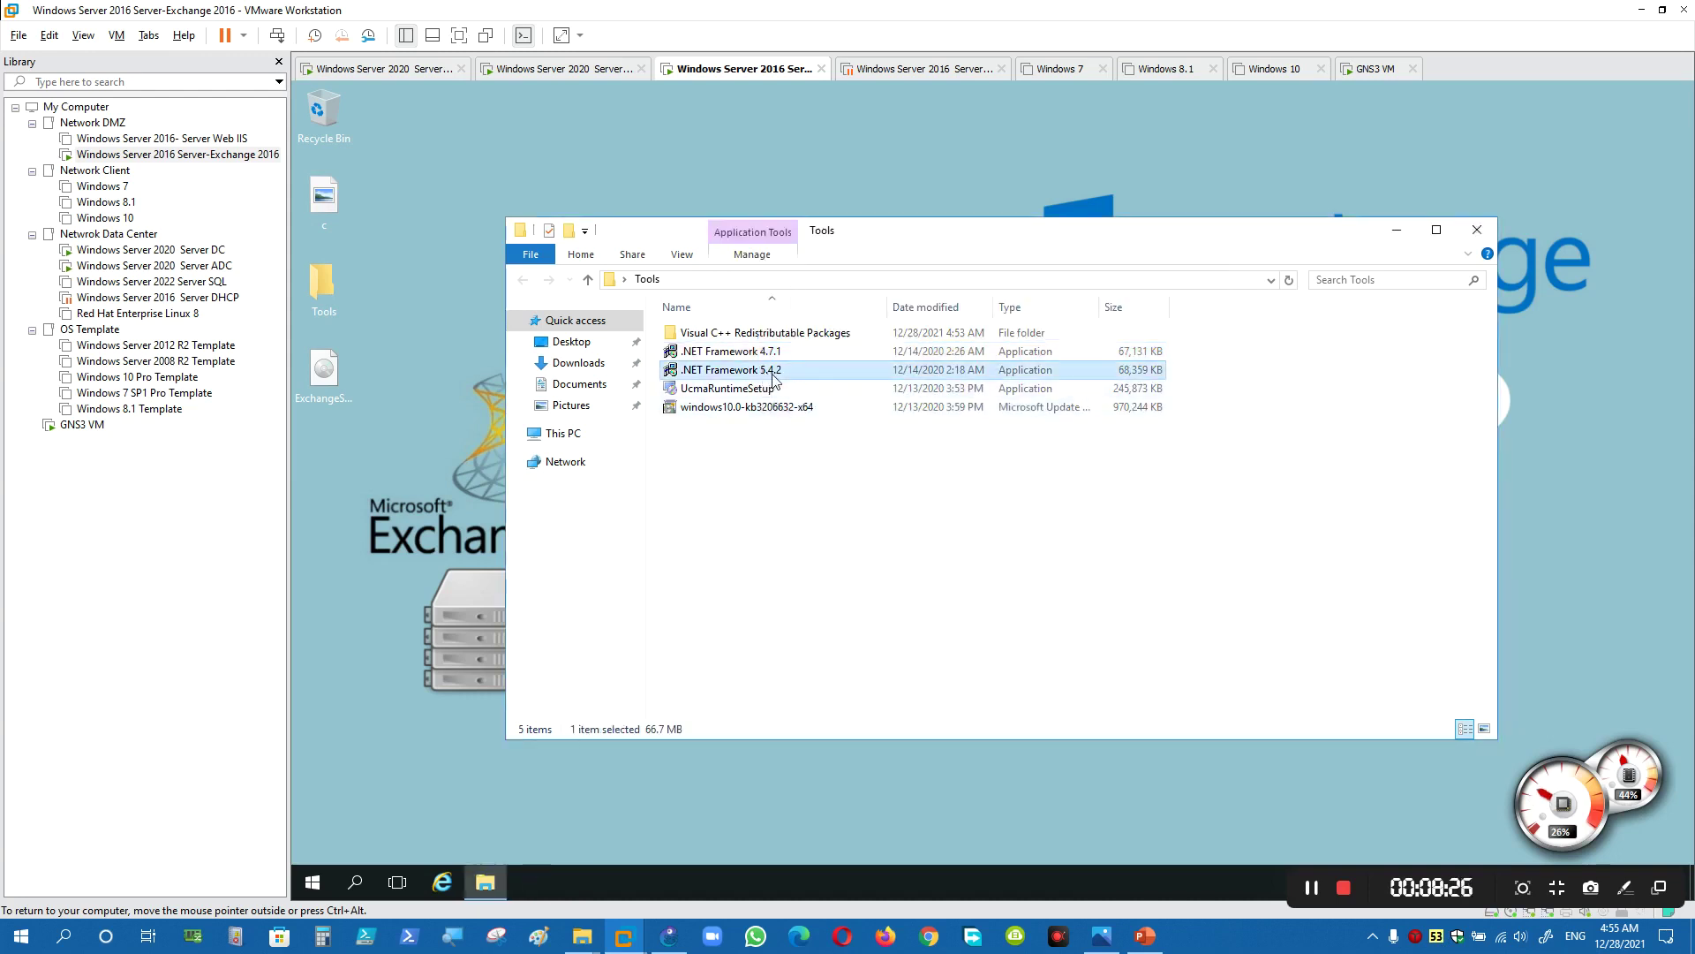
pyautogui.moveTo(868, 430); pyautogui.dragTo(880, 139)
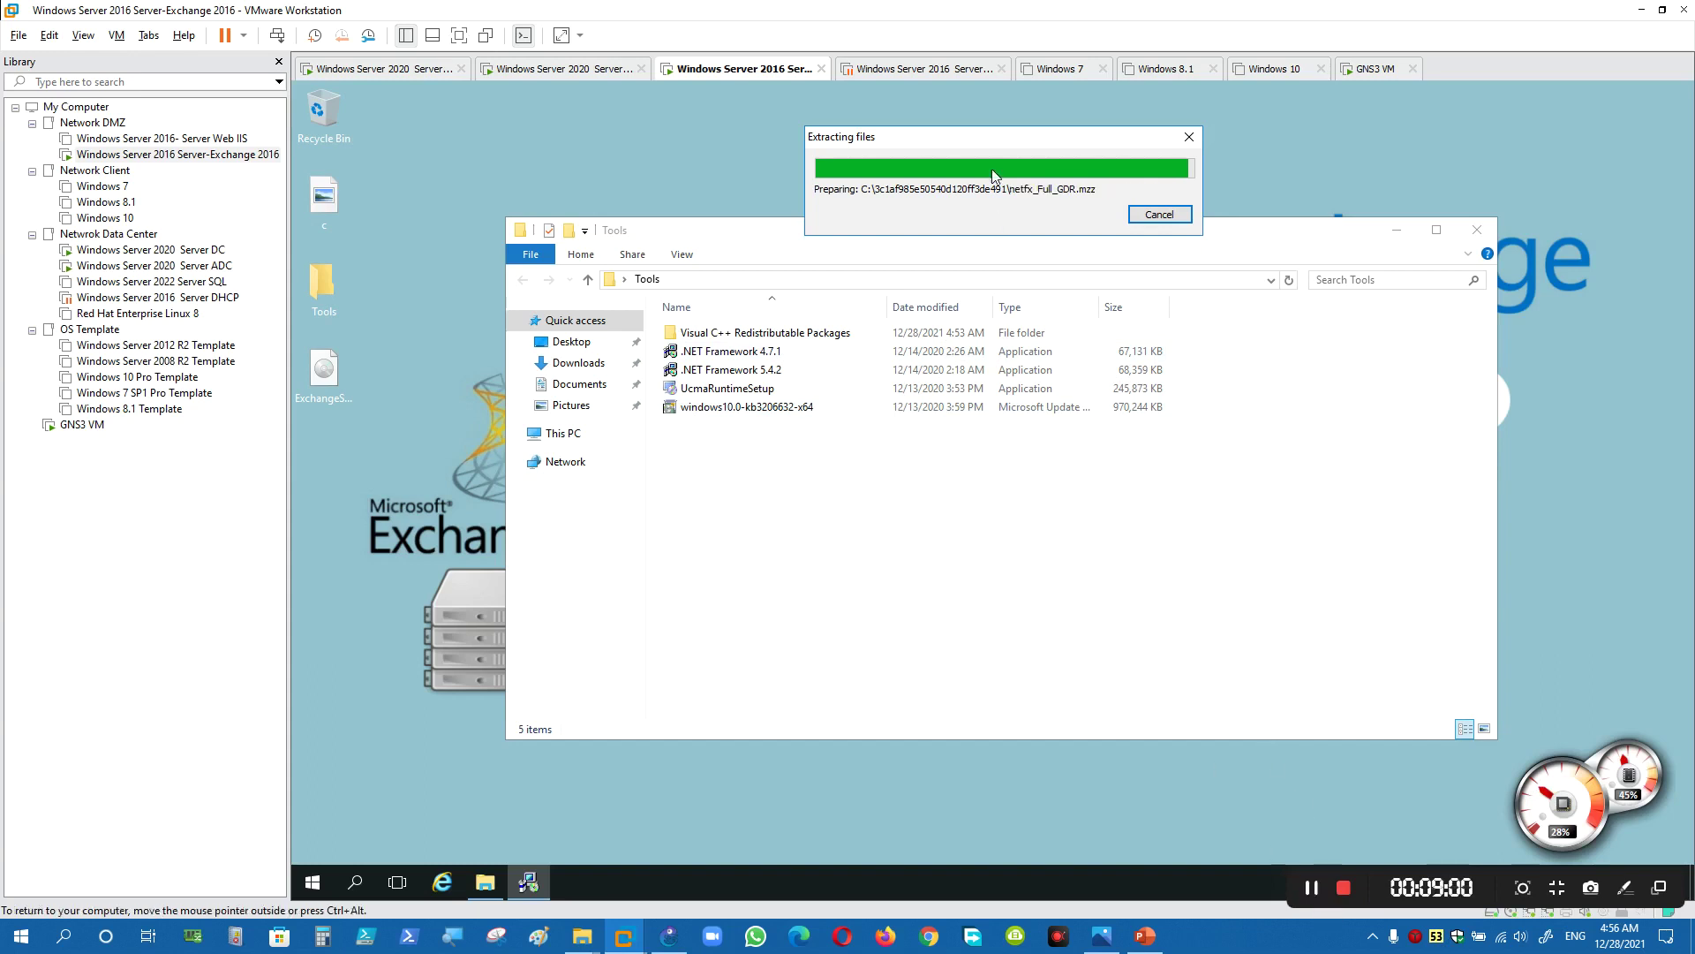
pyautogui.moveTo(973, 144); pyautogui.dragTo(872, 493)
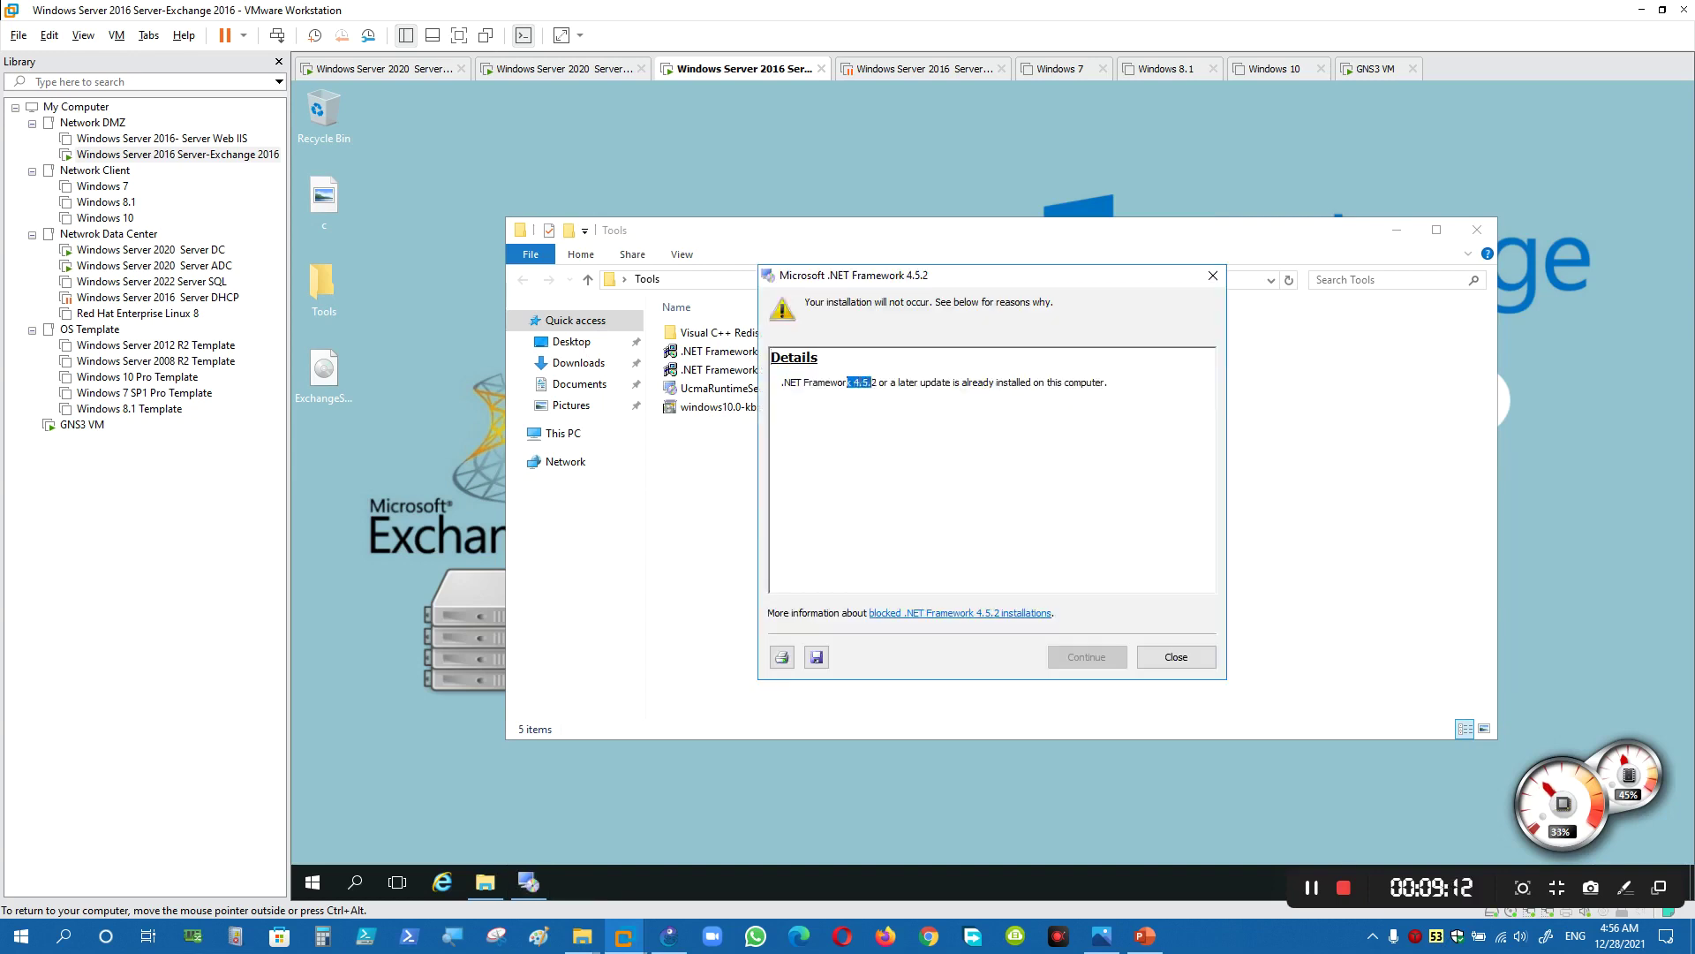
pyautogui.click(1176, 656)
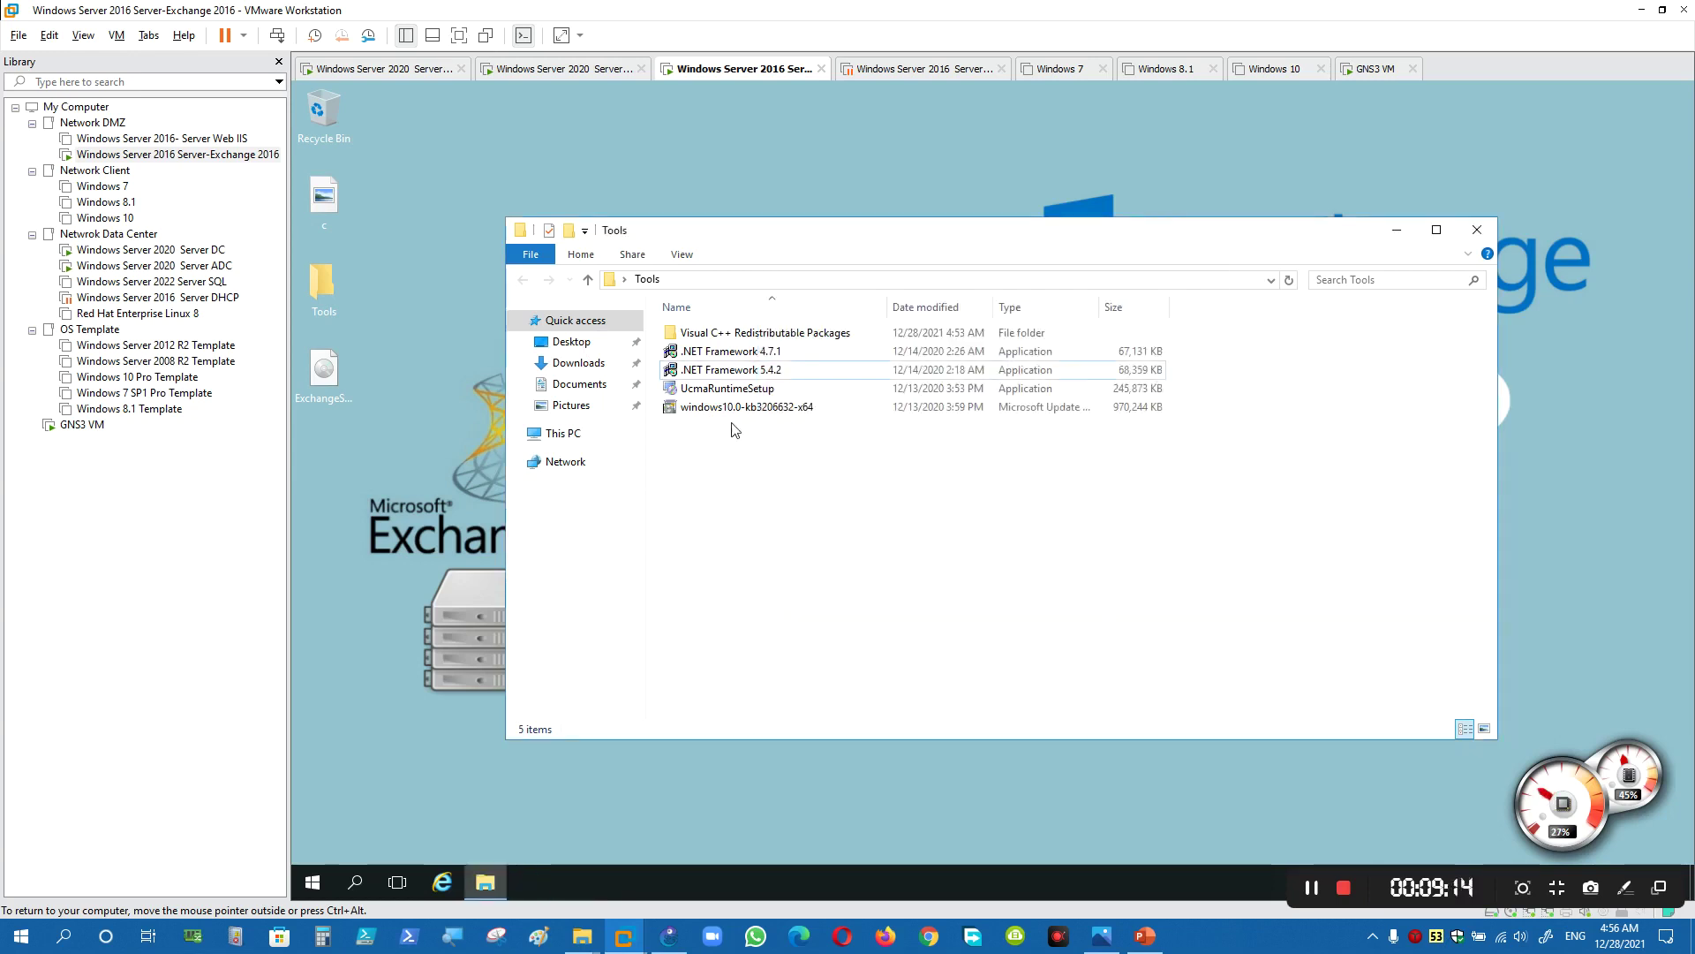
# - Launch UcmaRuntimeSetup, accept its license terms and start the UCMA runtime installation
pyautogui.doubleClick(725, 393)
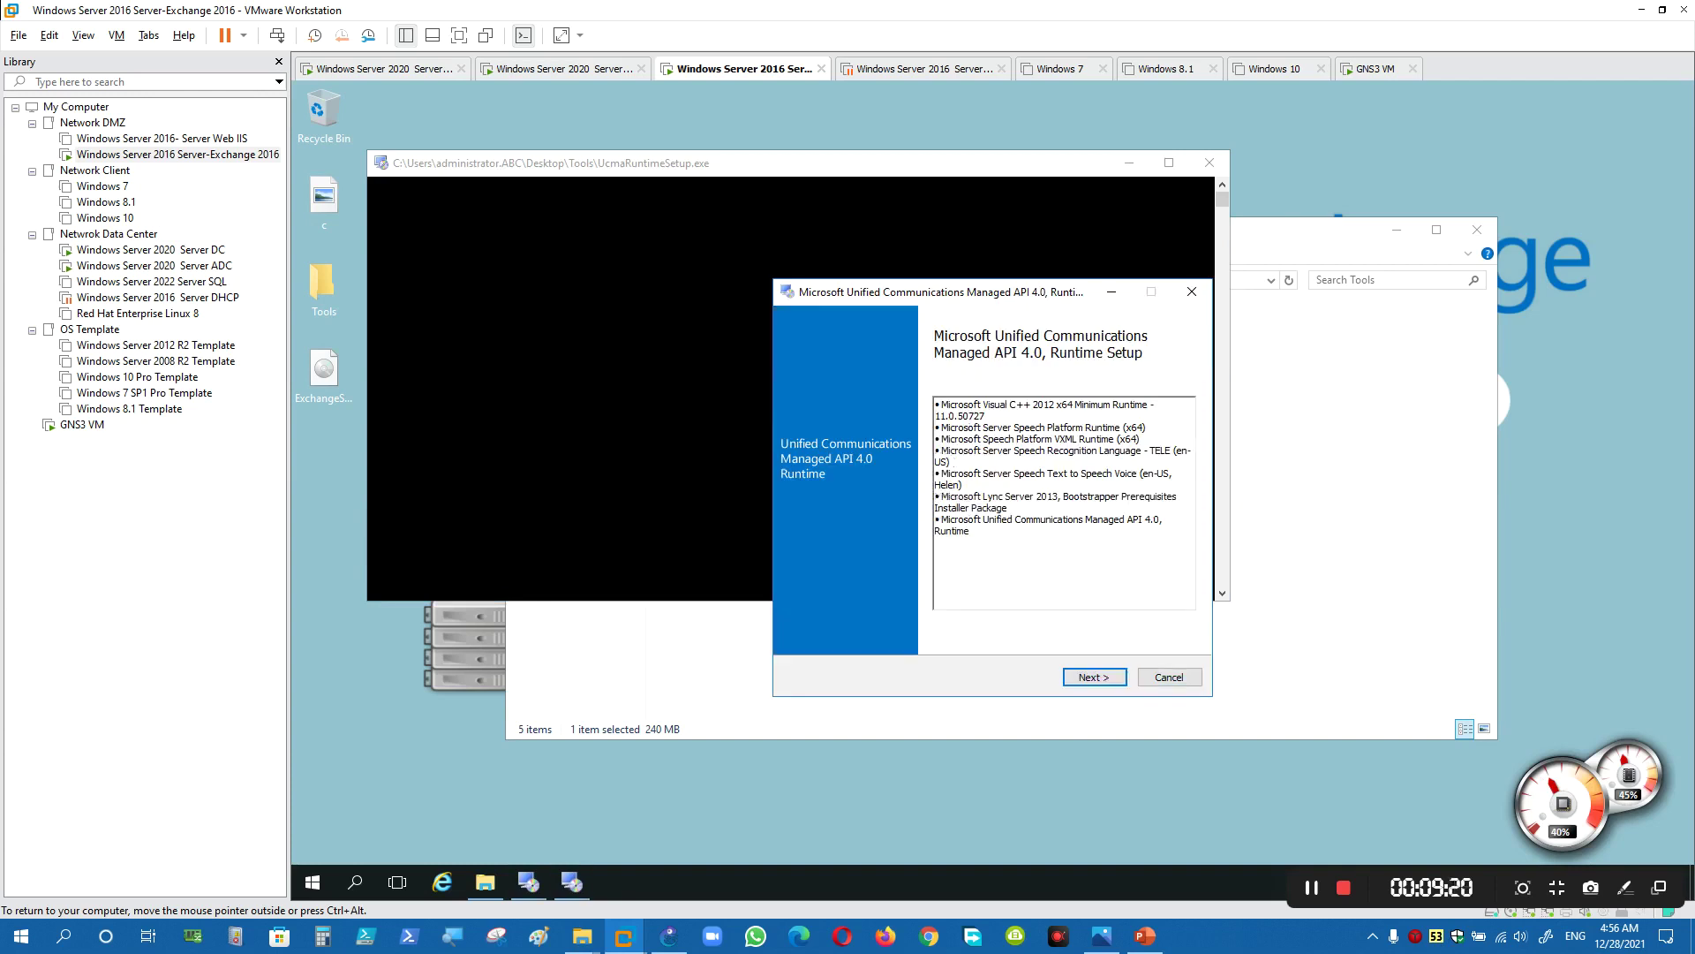
pyautogui.click(1097, 681)
pyautogui.click(916, 535)
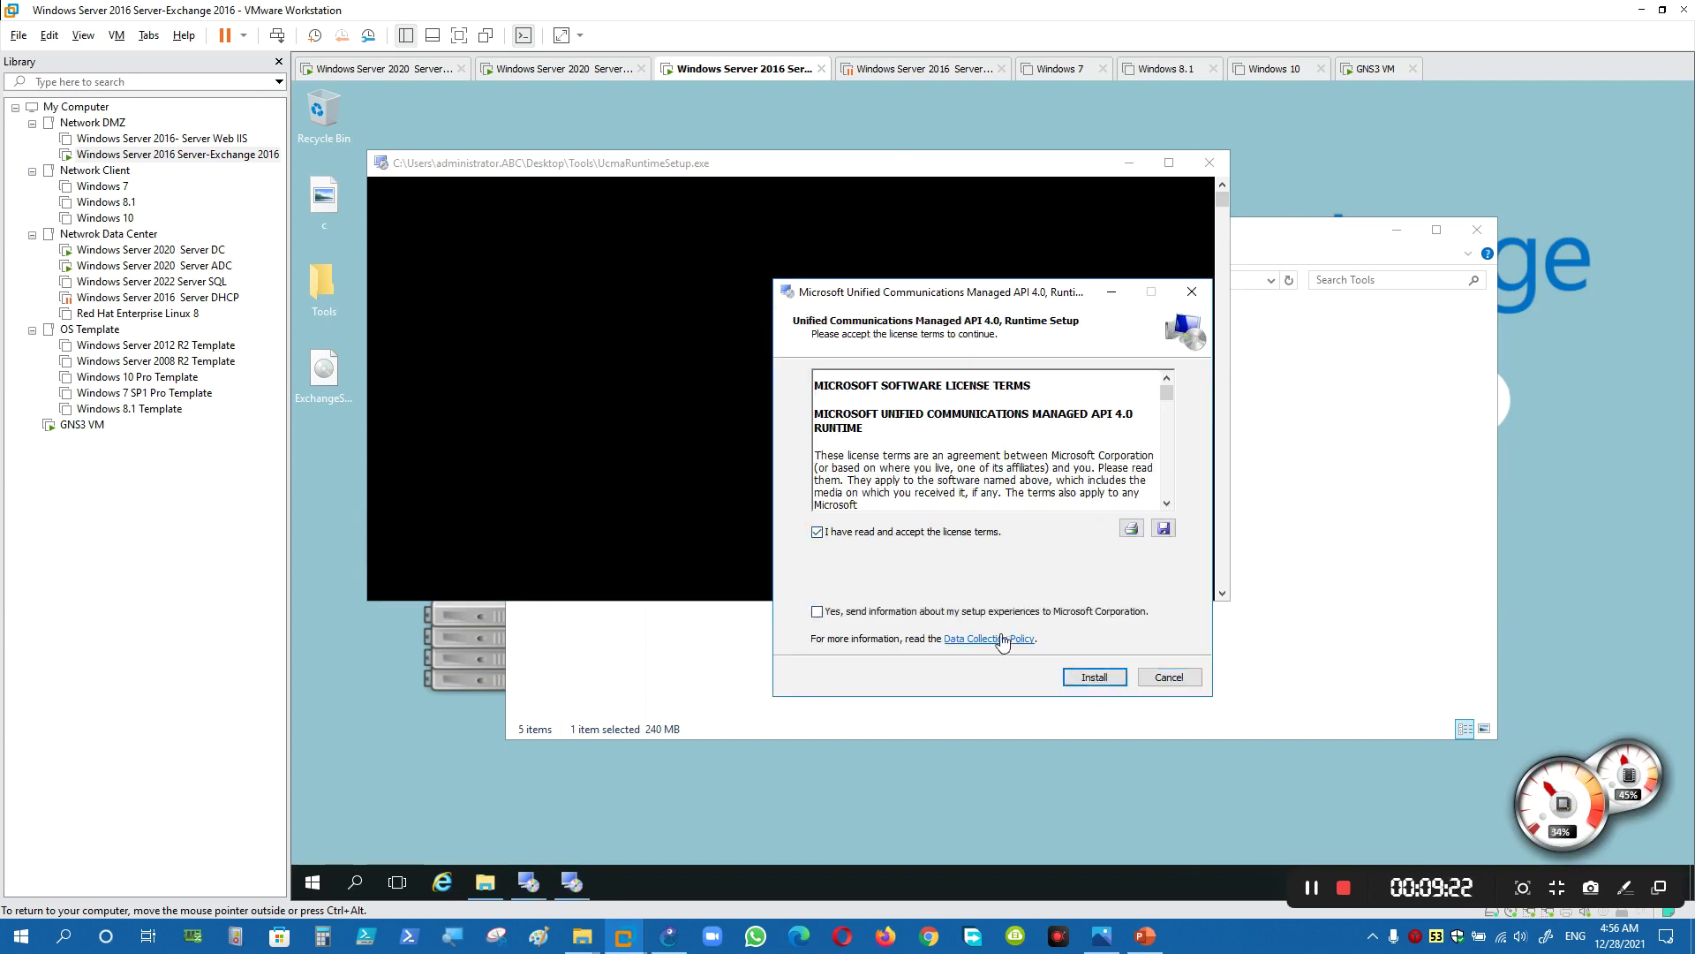
pyautogui.click(1095, 677)
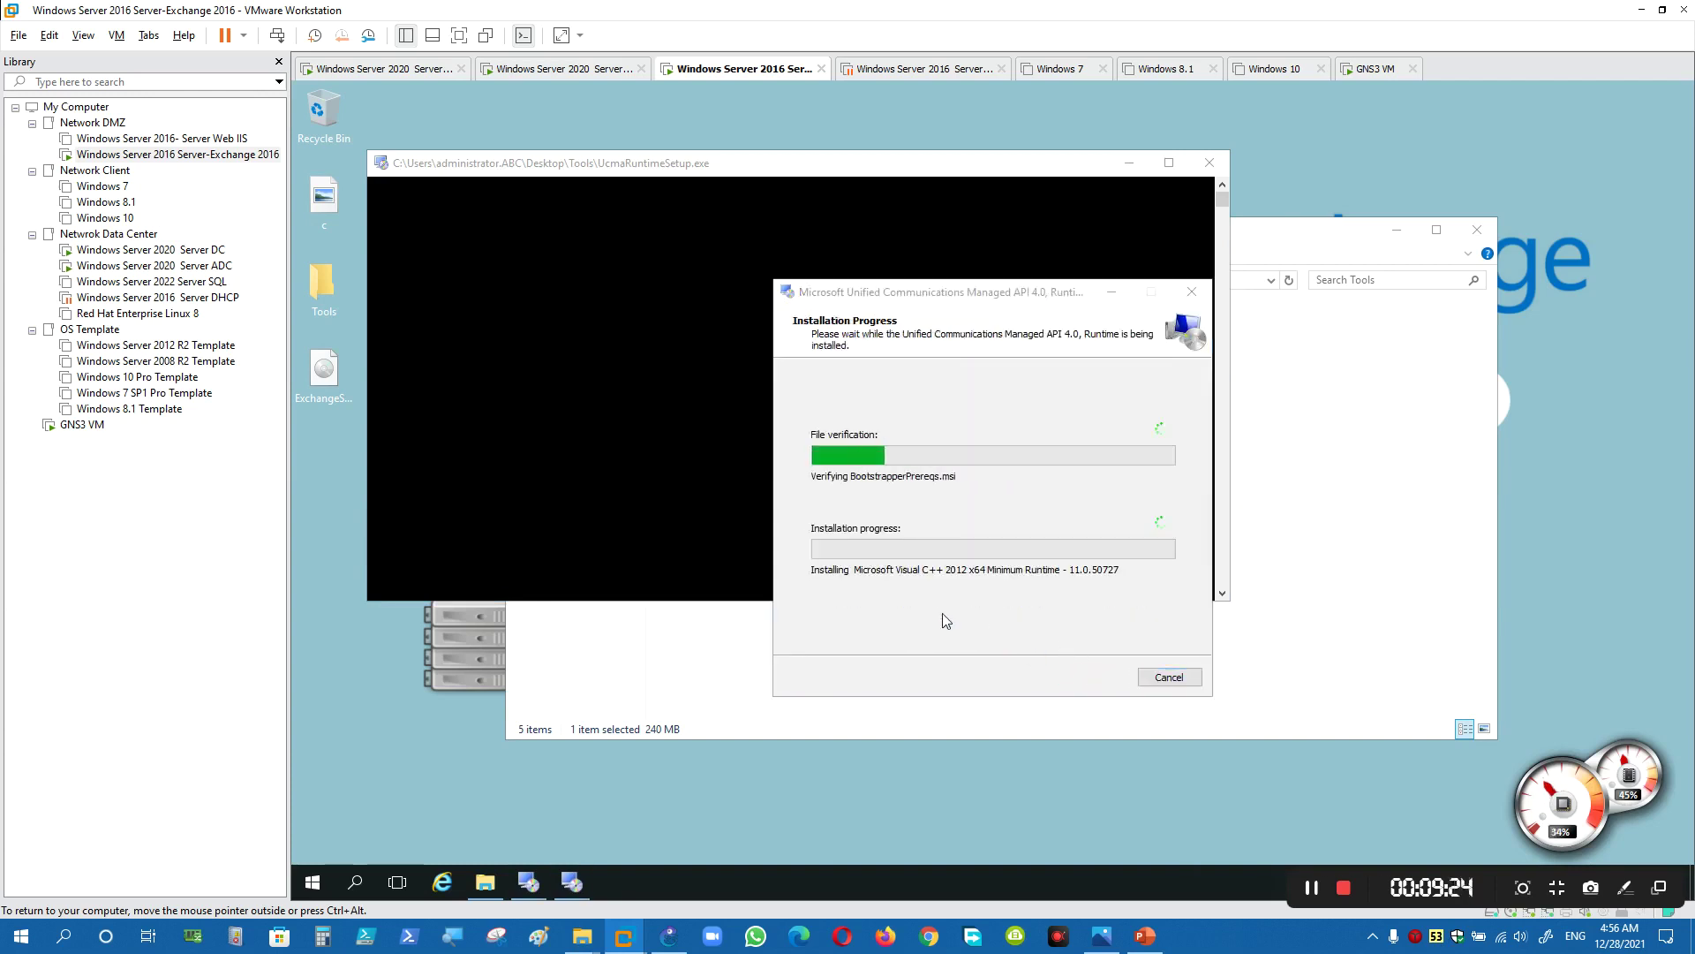
pyautogui.click(1276, 549)
# - Install Visual C++ 2013 Redistributable (x64) via vcredist_x64, then return to the Tools folder
pyautogui.doubleClick(716, 336)
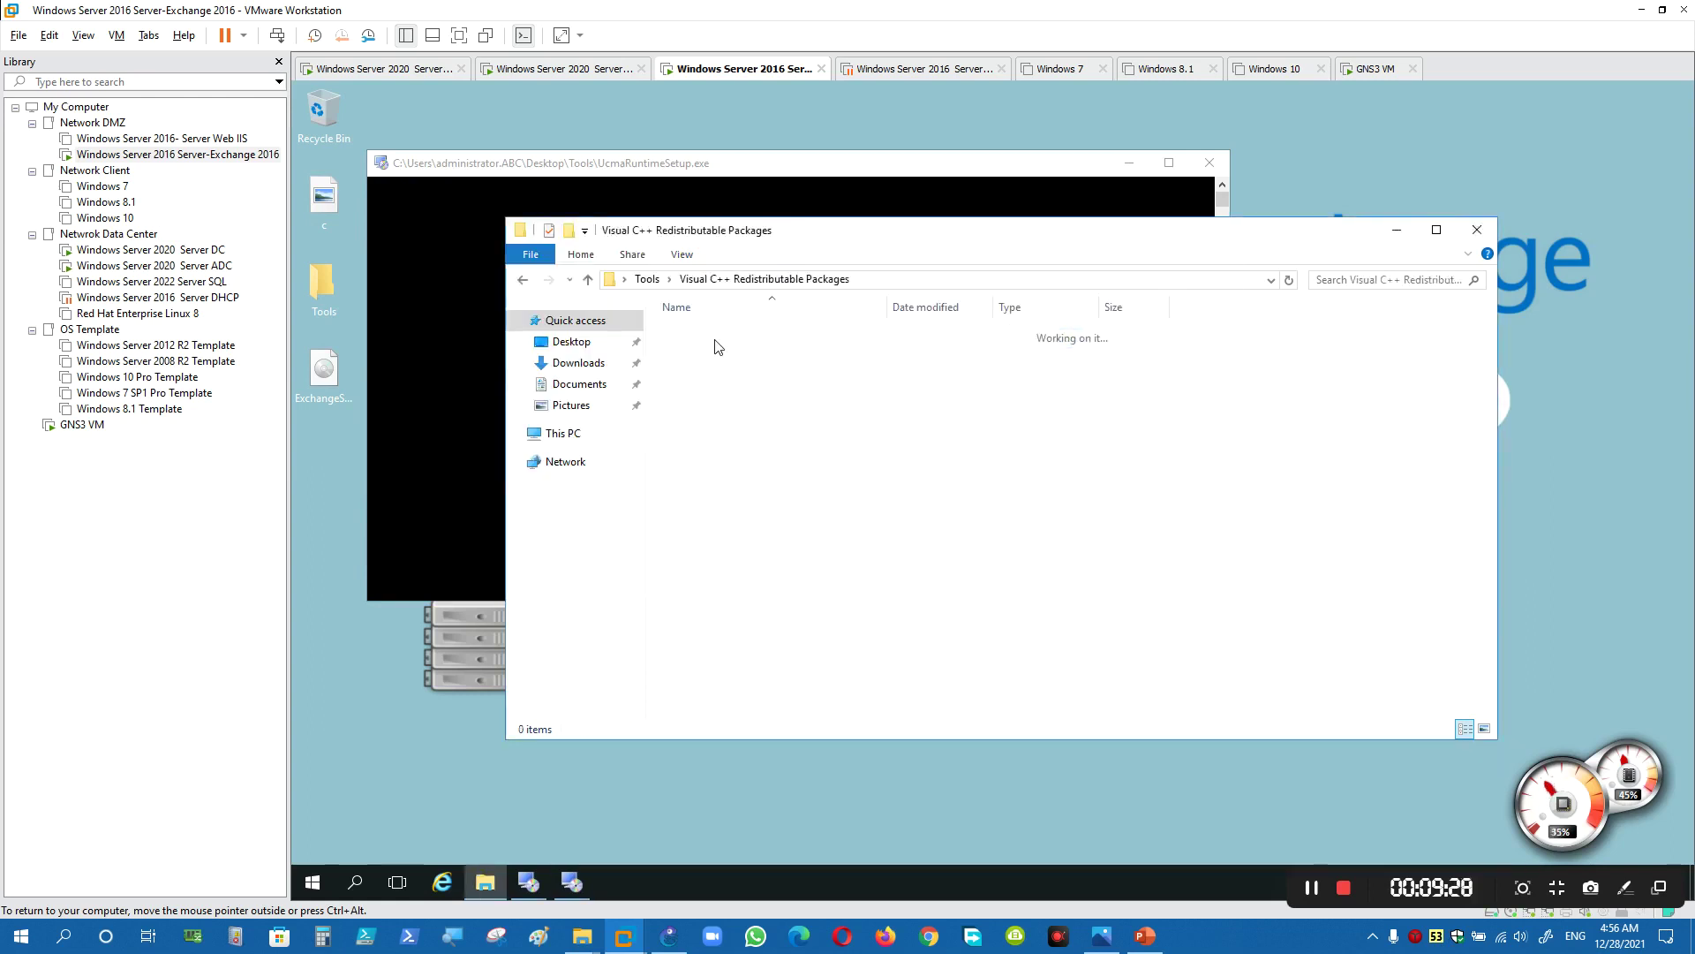
pyautogui.doubleClick(715, 335)
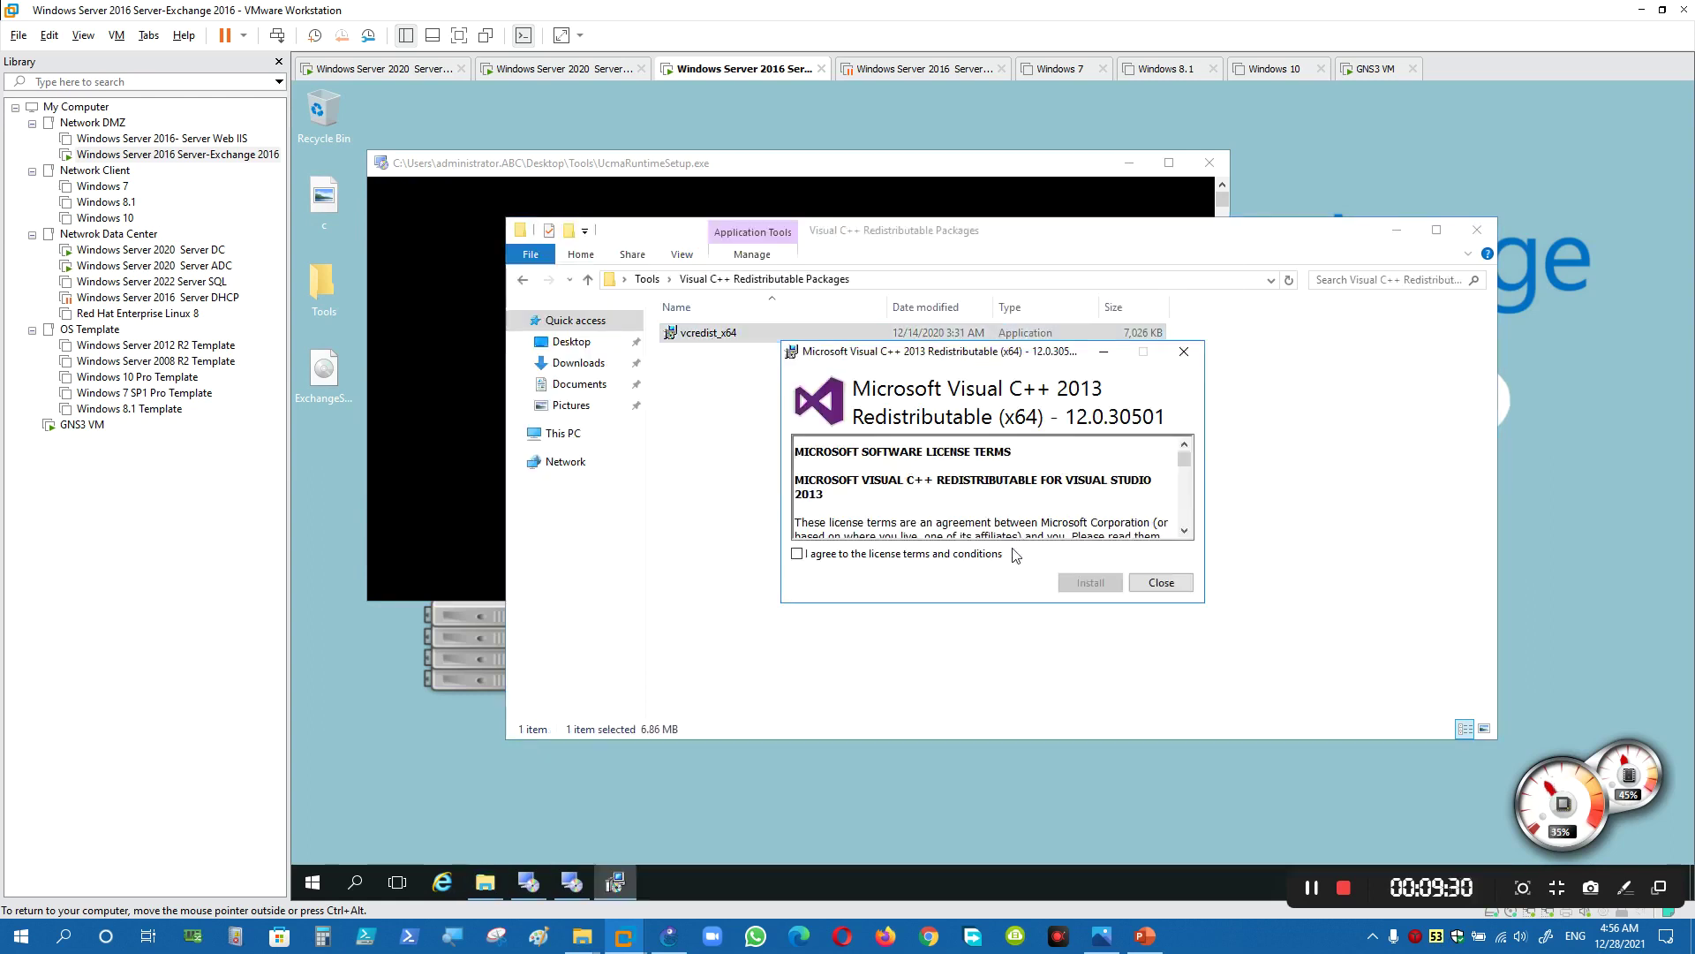
pyautogui.hotkey('alt', 'a')
pyautogui.hotkey('alt', 'i')
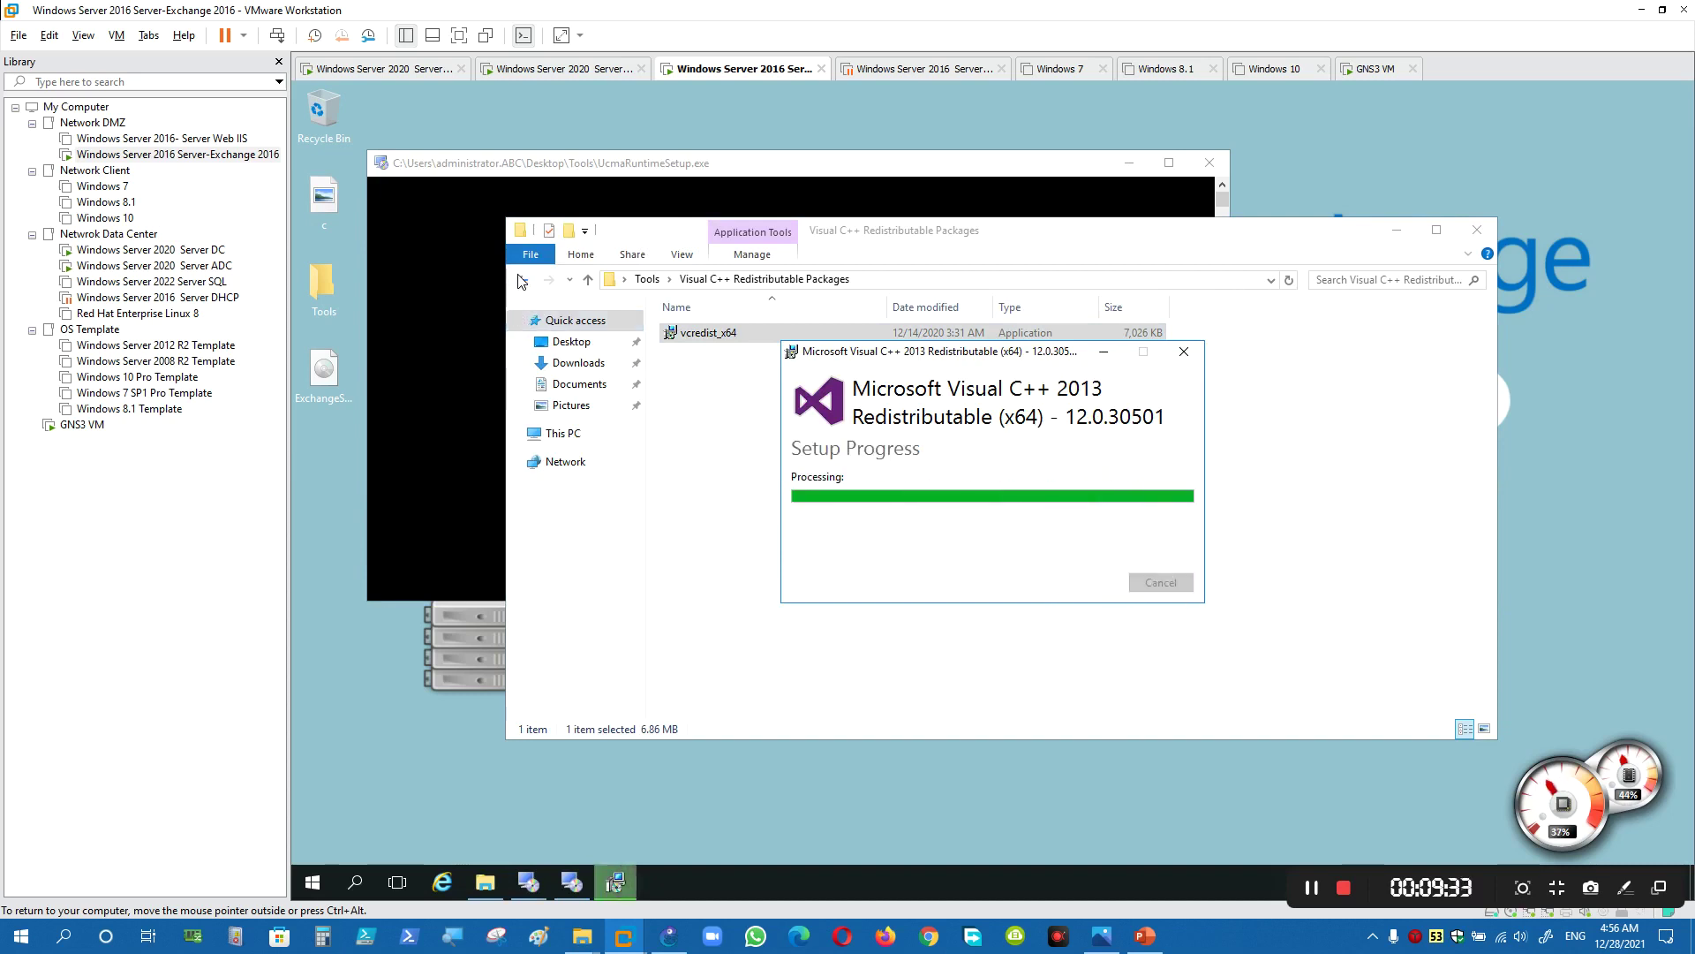
pyautogui.click(1159, 582)
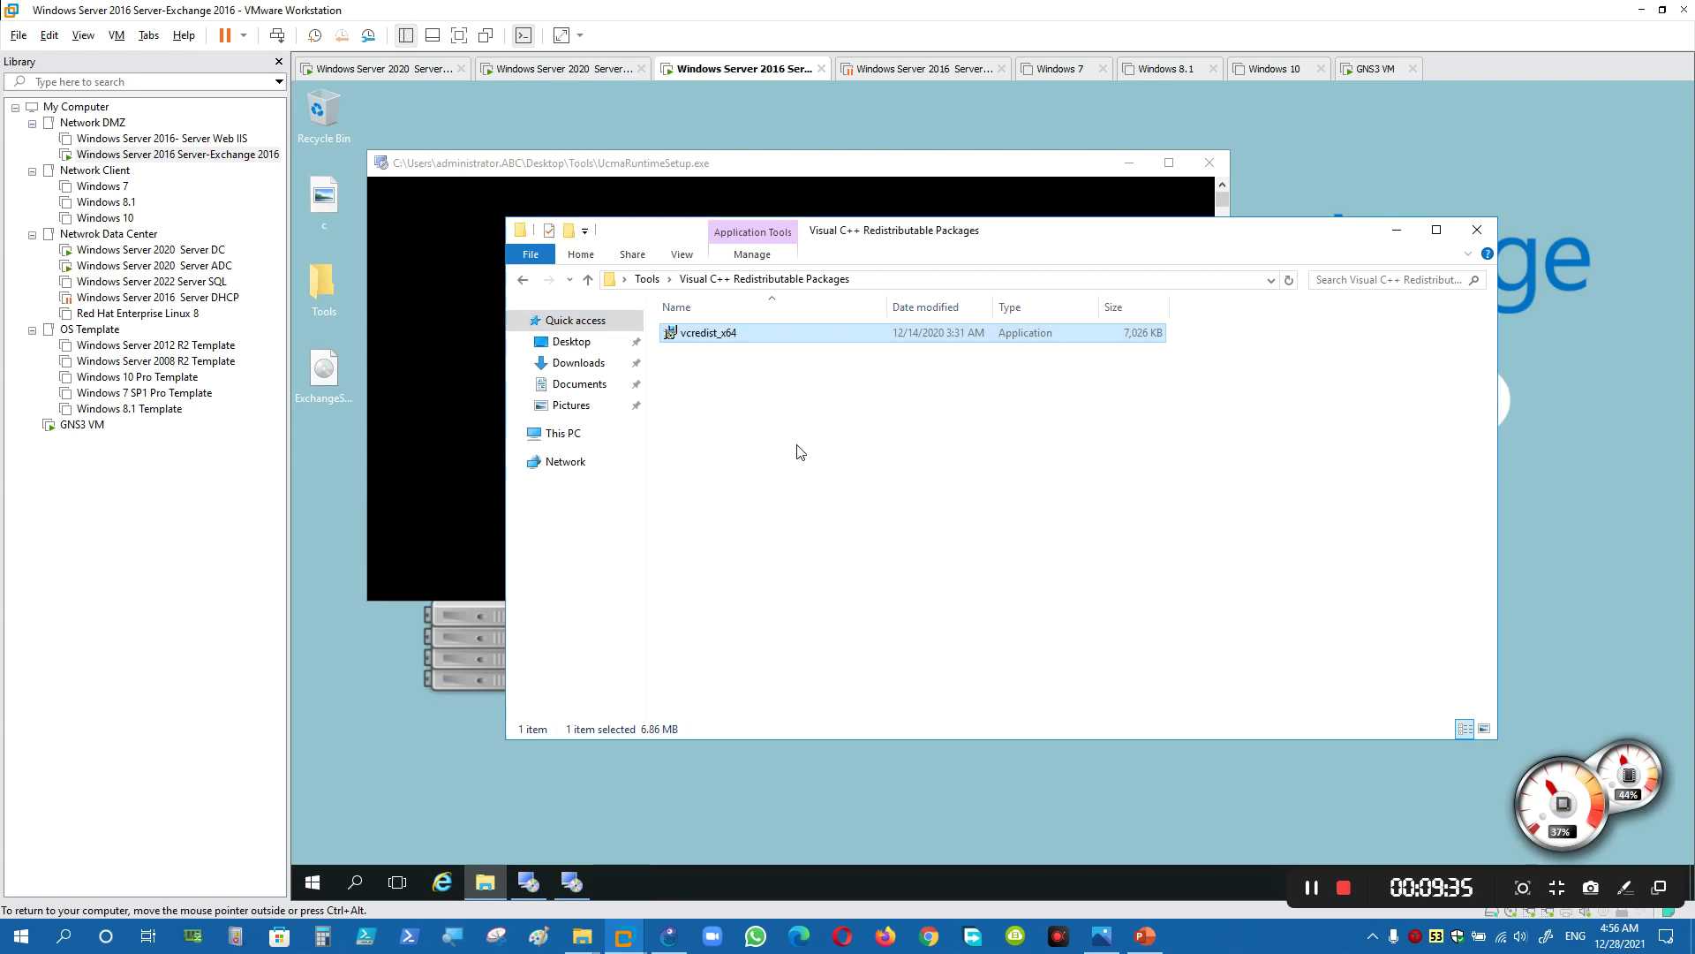
pyautogui.click(522, 280)
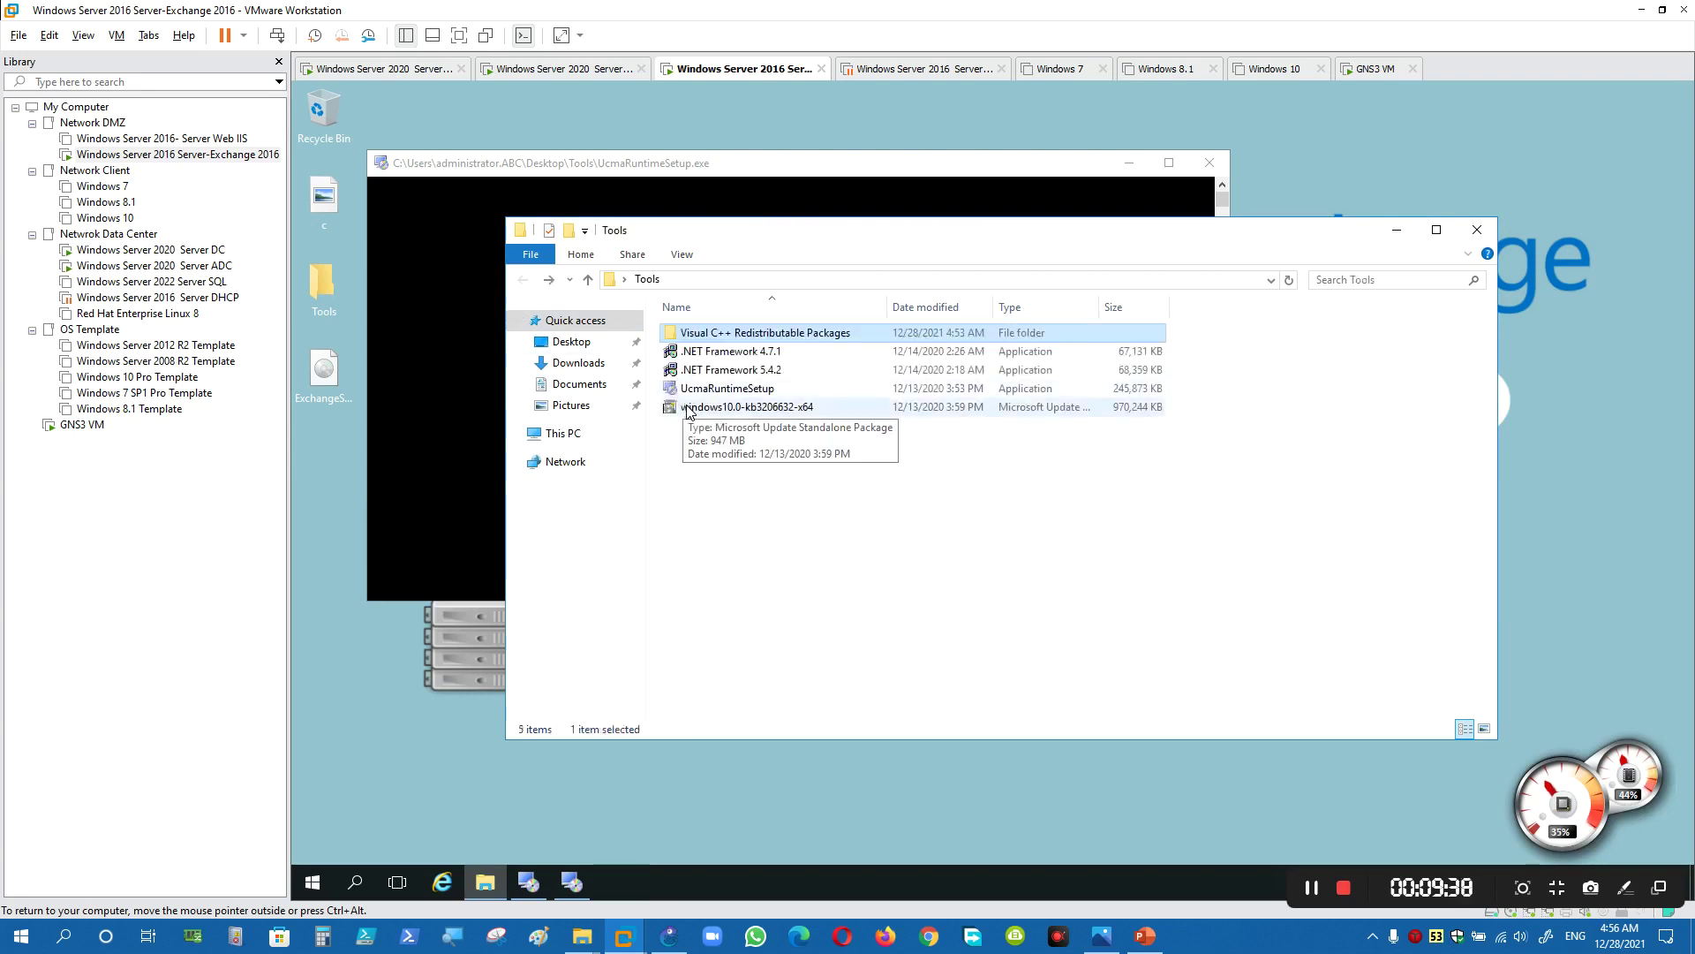
# - Run the windows10.0-kb3206632-x64 update package and finish the UCMA 4.0 Runtime installation
pyautogui.doubleClick(702, 409)
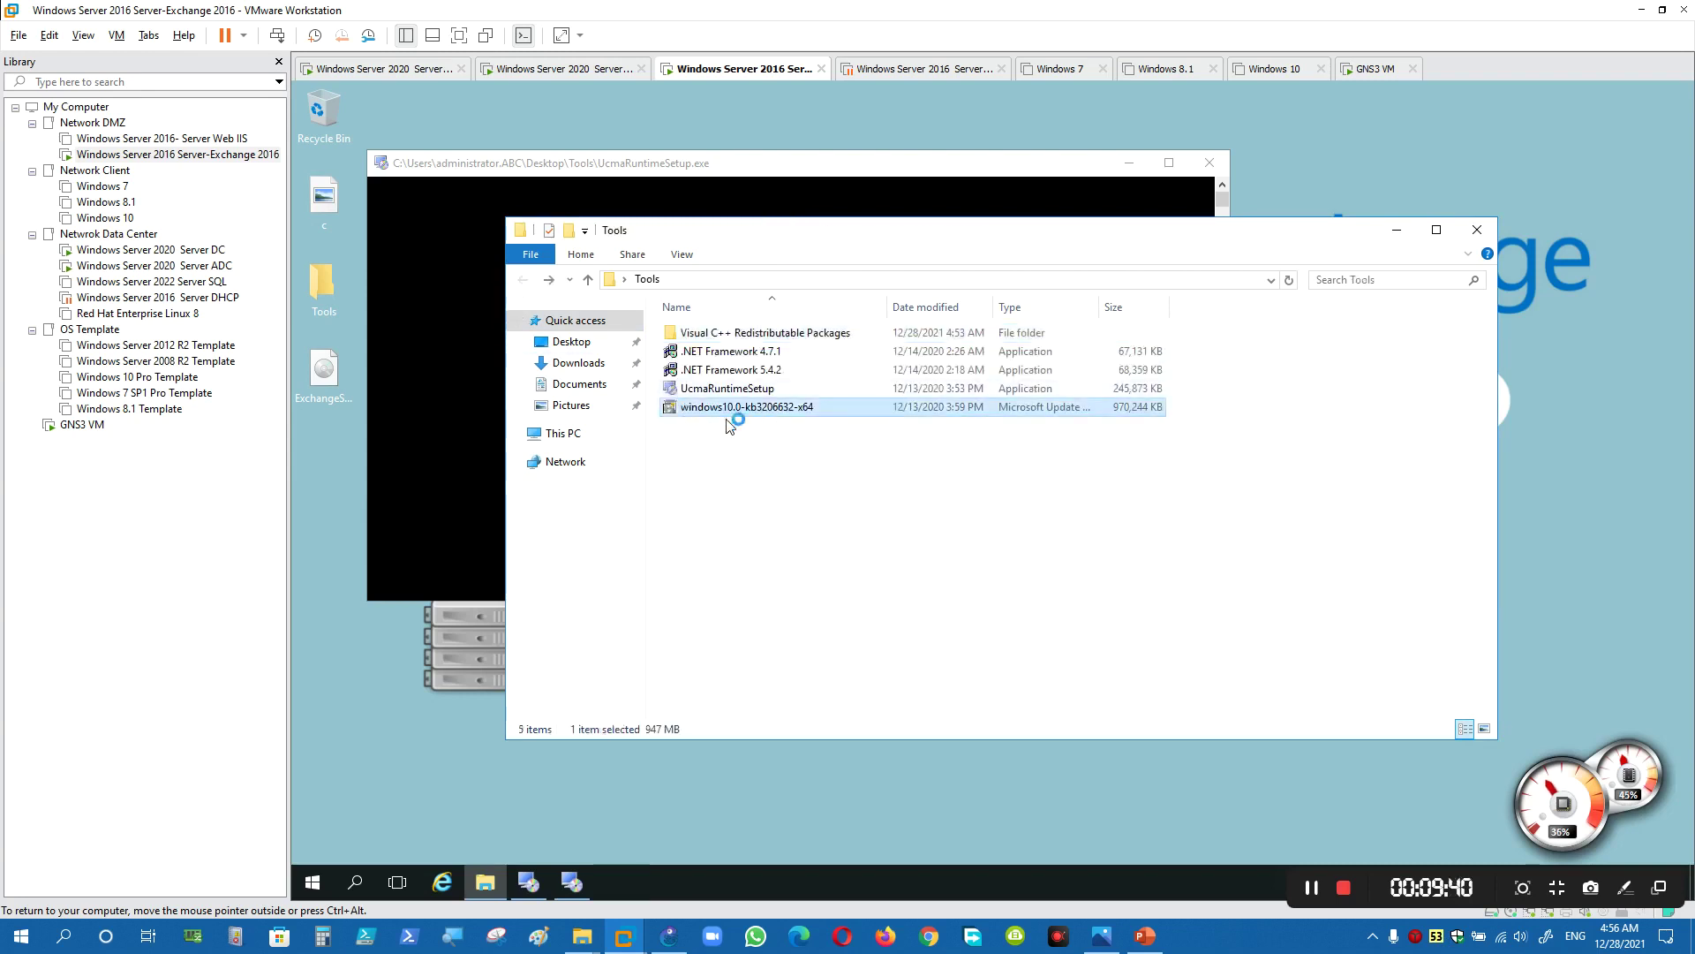
pyautogui.click(1398, 230)
pyautogui.moveTo(914, 420); pyautogui.dragTo(1331, 242)
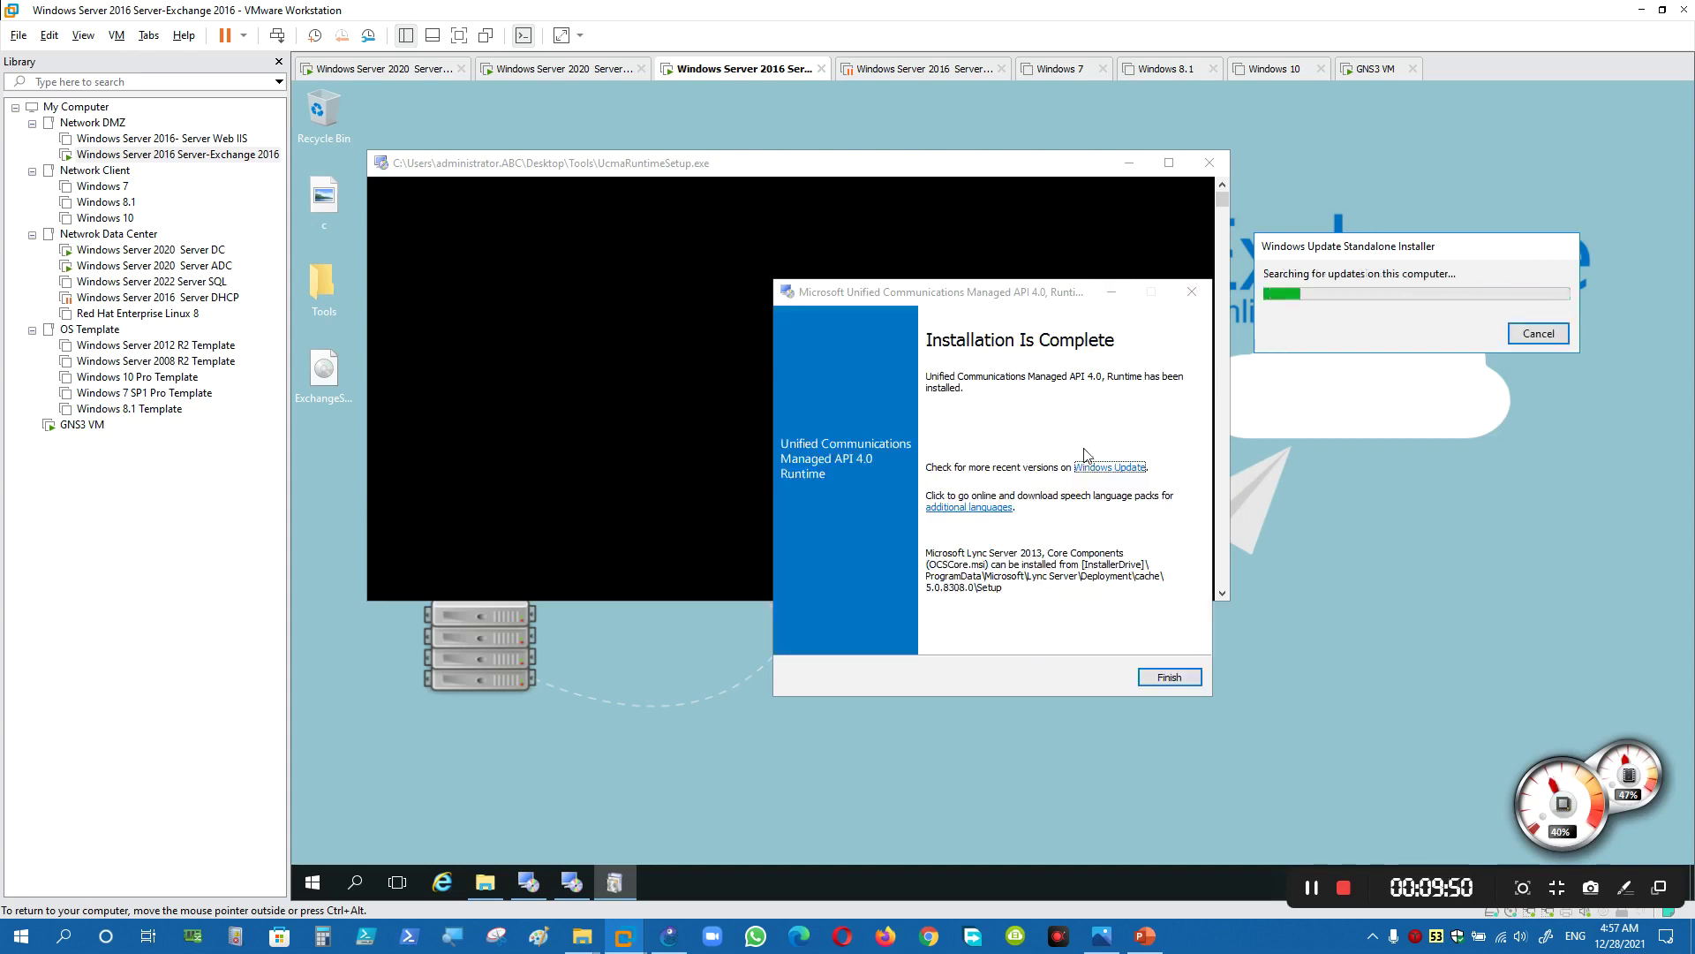
pyautogui.click(1151, 673)
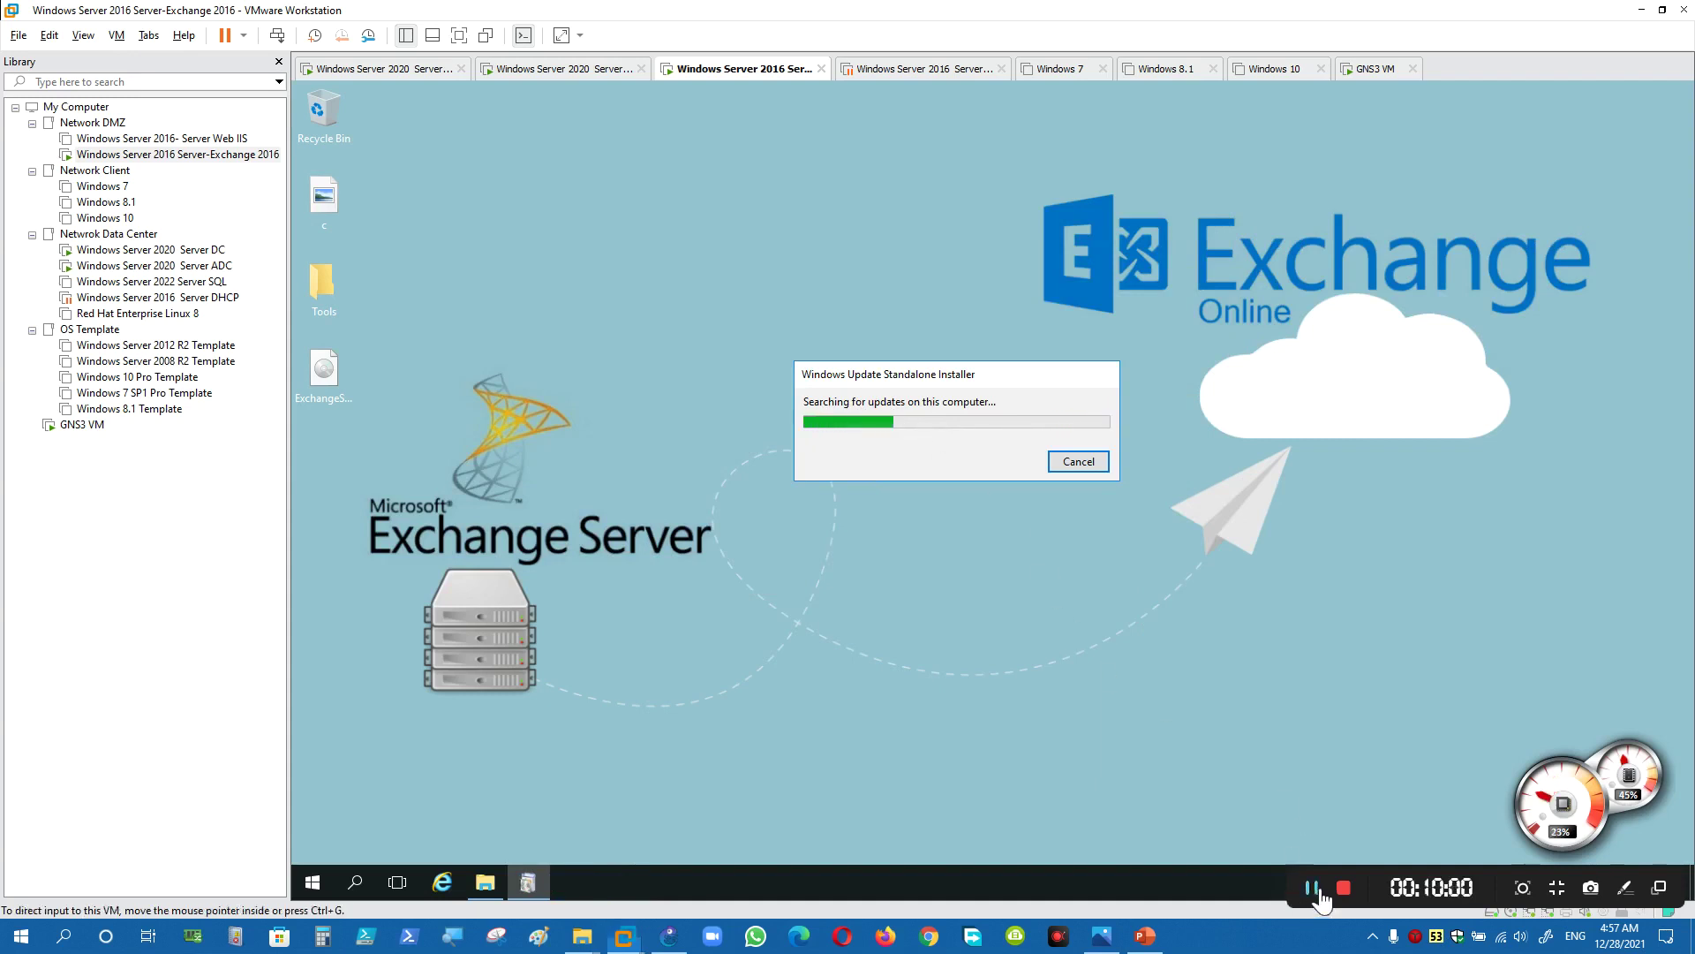
# - Check the installation-steps slides, then dismiss the 'update is not applicable' error
pyautogui.click(1156, 724)
pyautogui.click(863, 389)
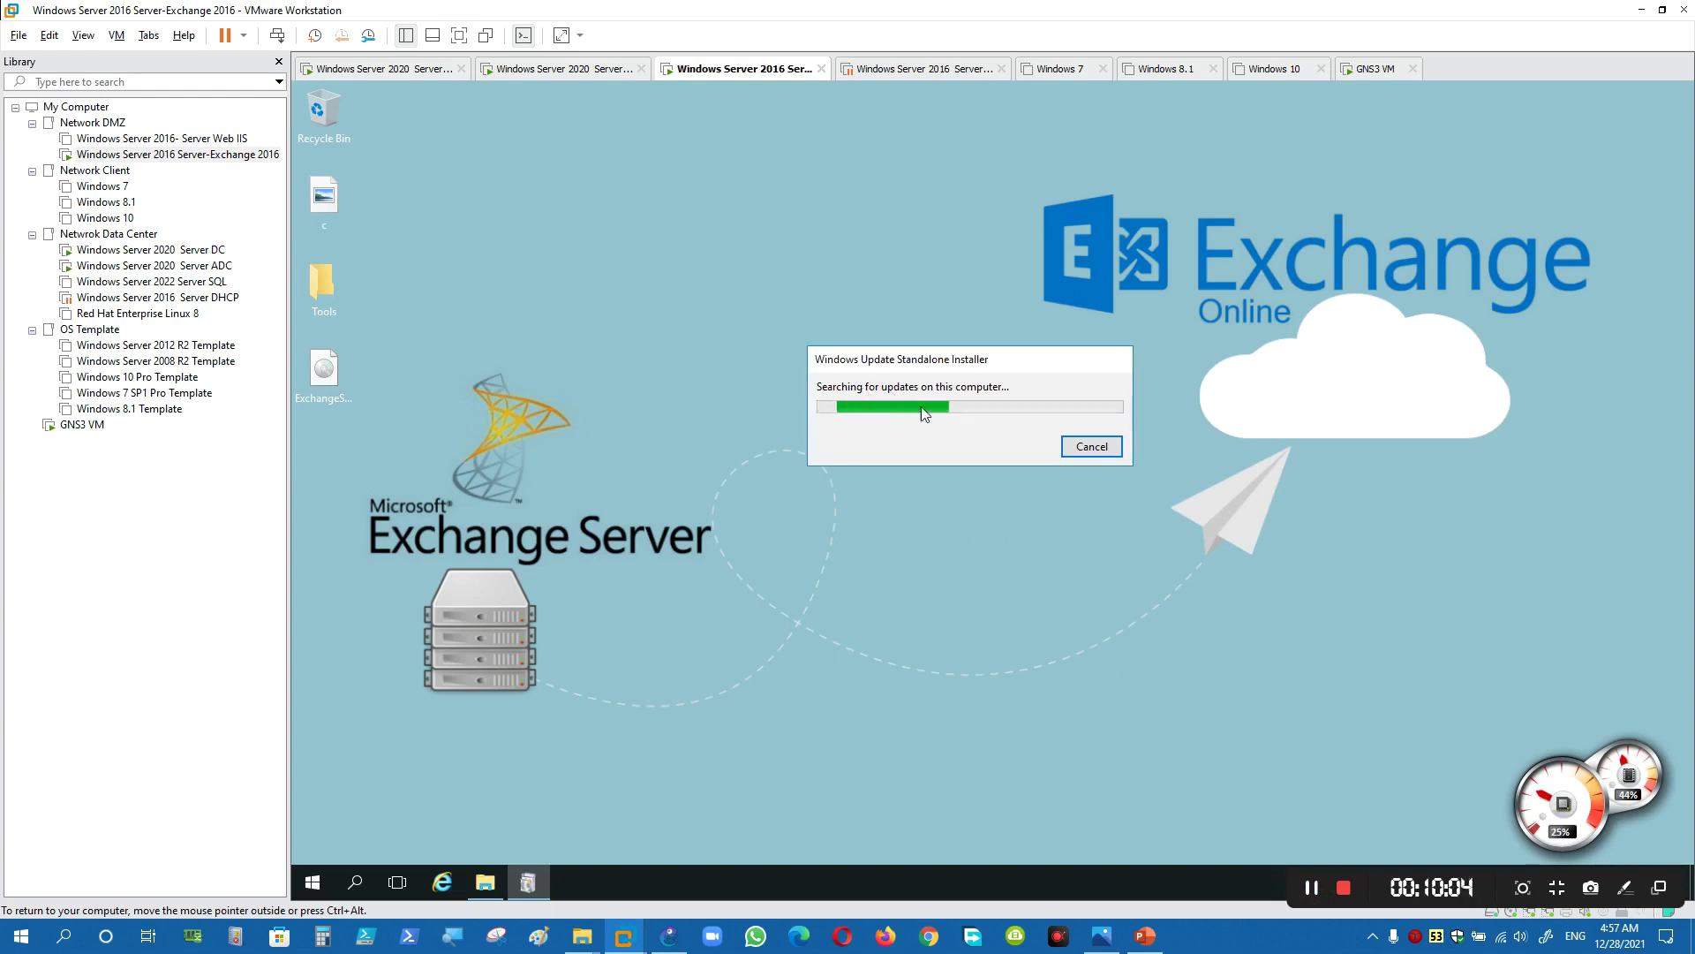
pyautogui.click(1148, 934)
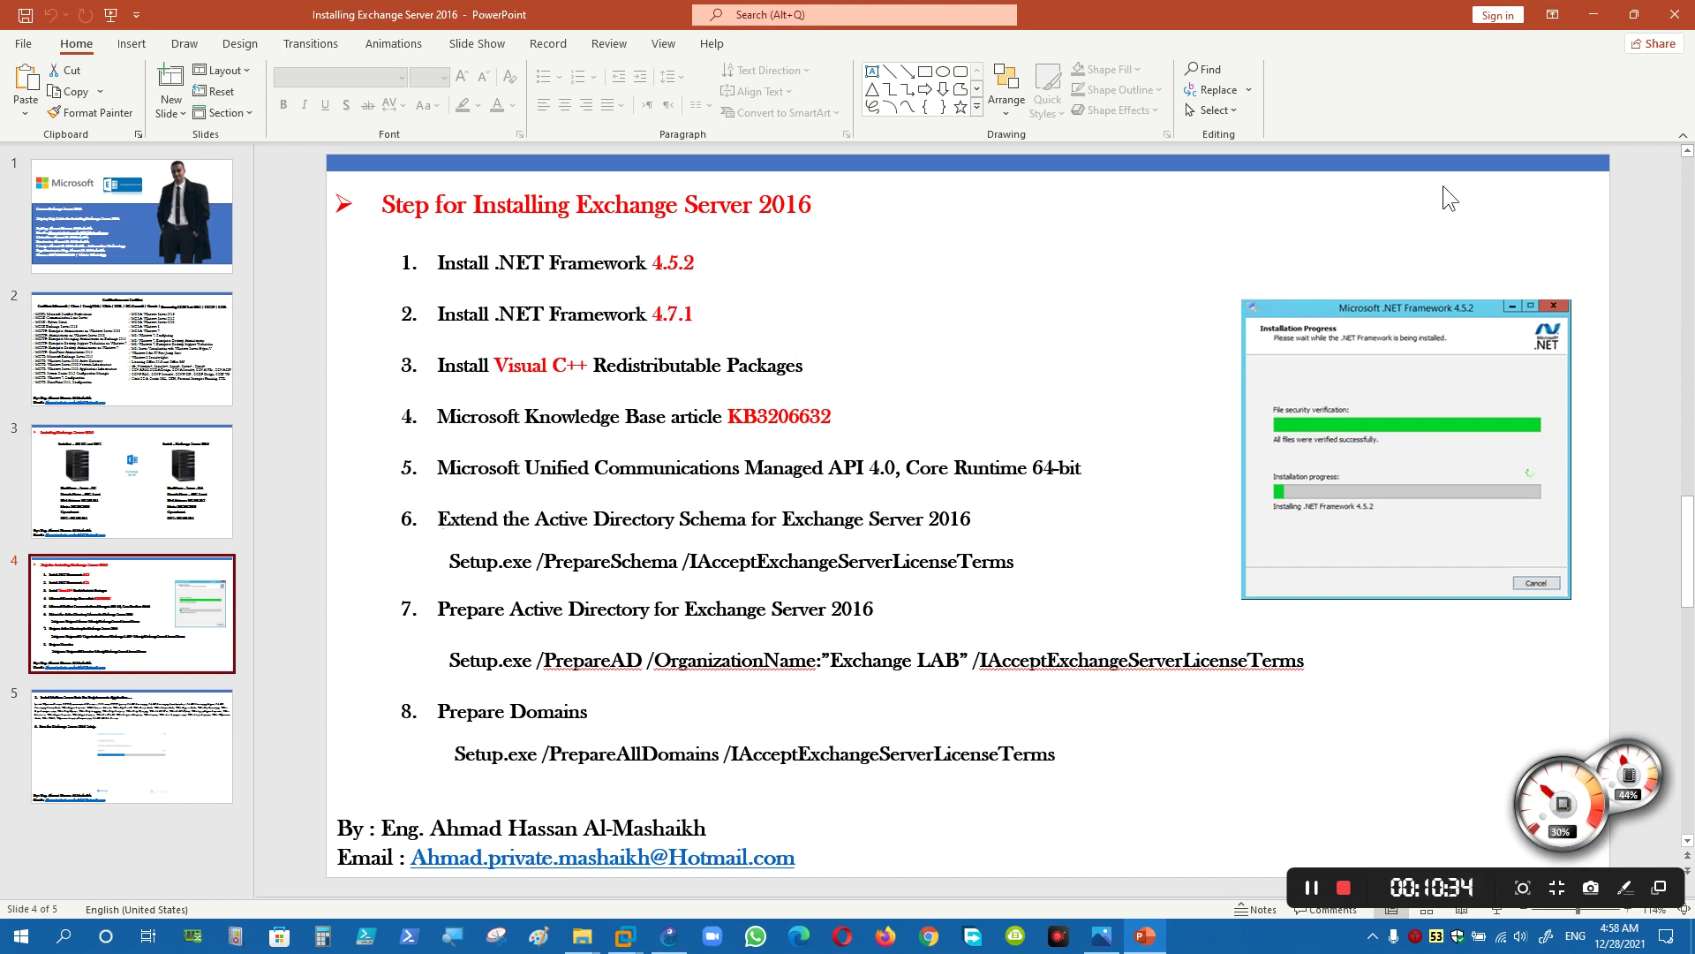
pyautogui.click(1594, 14)
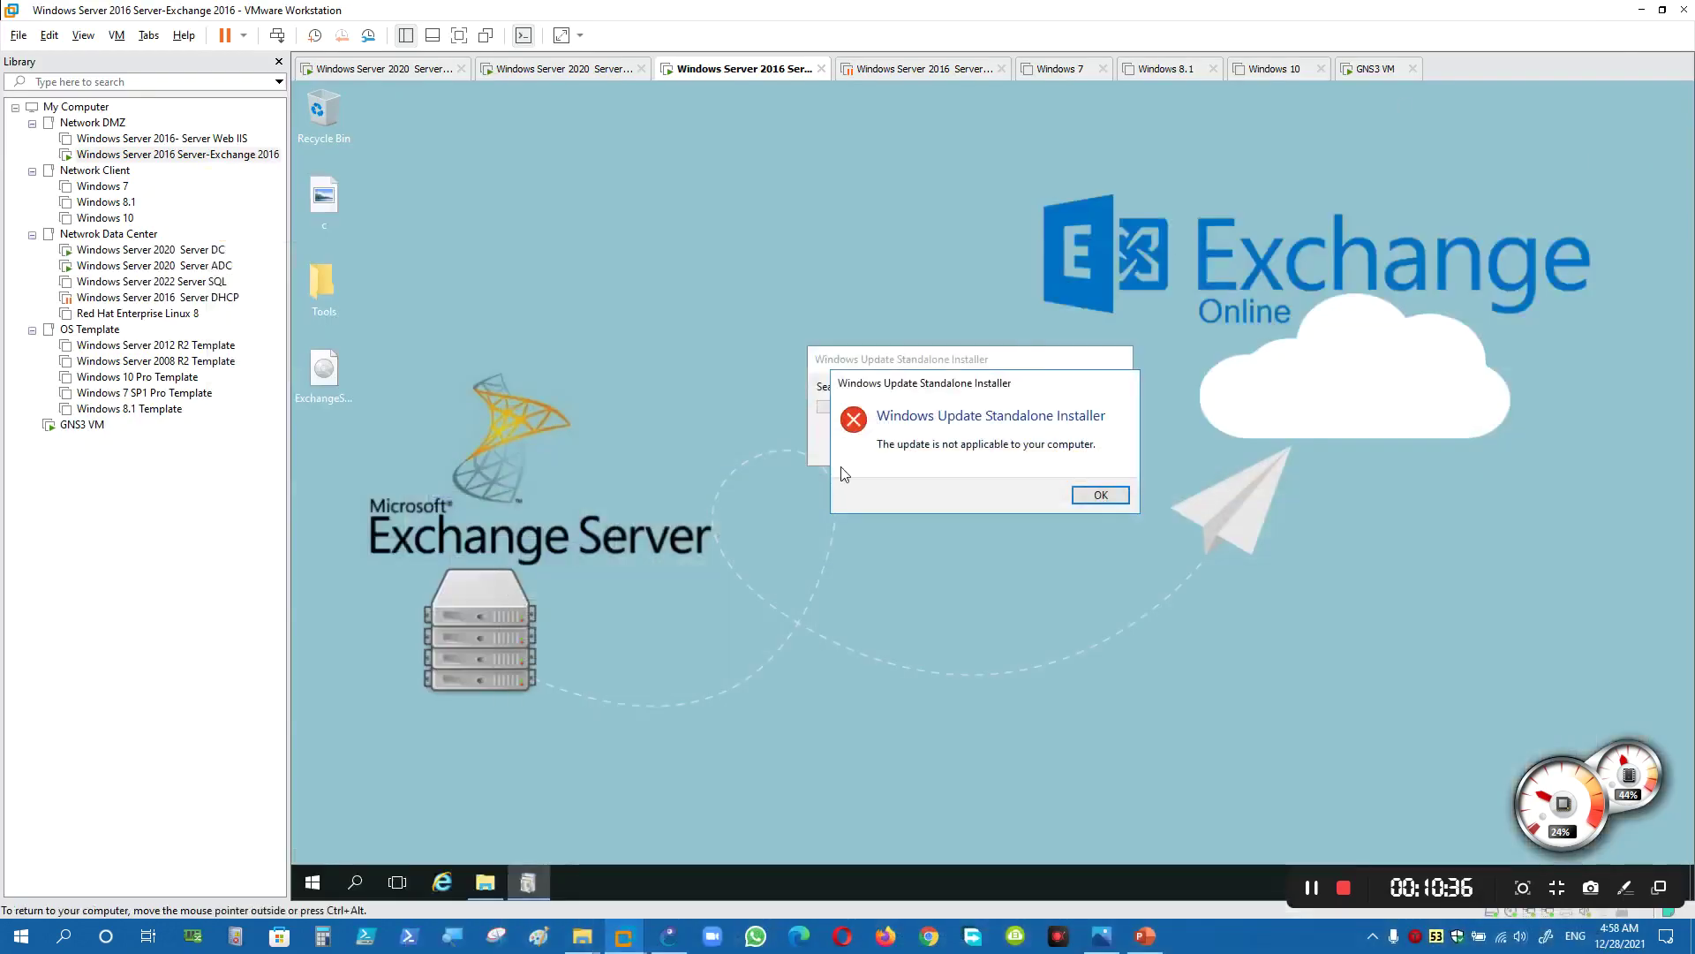
pyautogui.moveTo(894, 382); pyautogui.dragTo(885, 215)
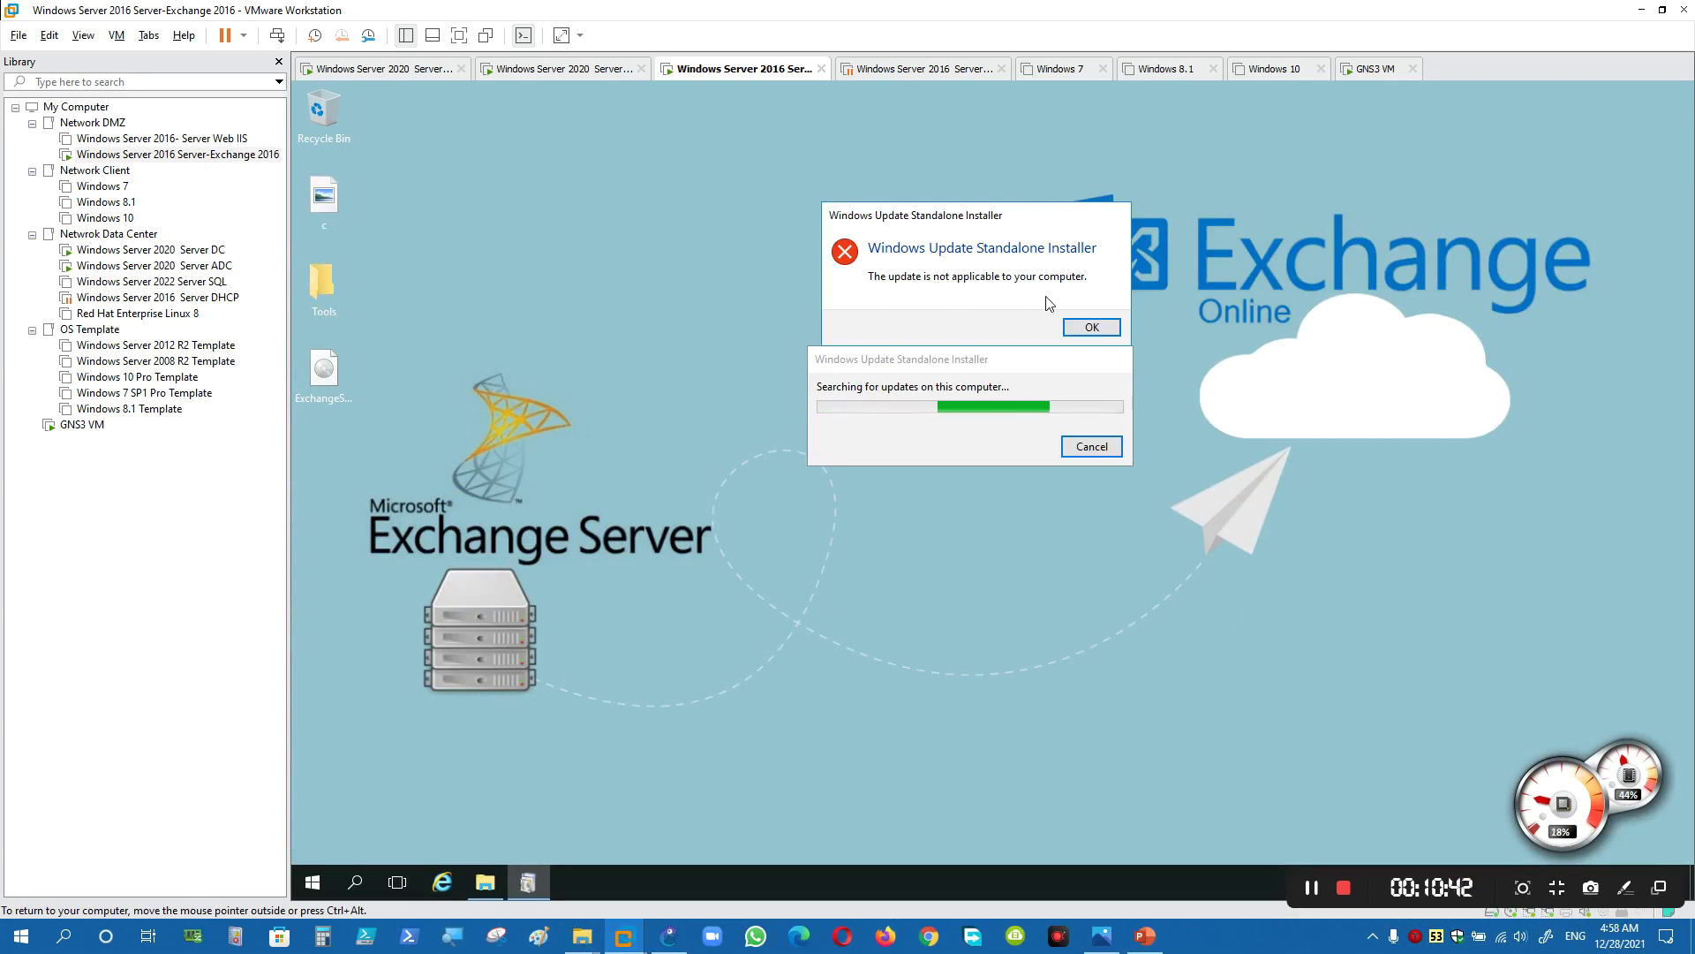
pyautogui.click(1092, 327)
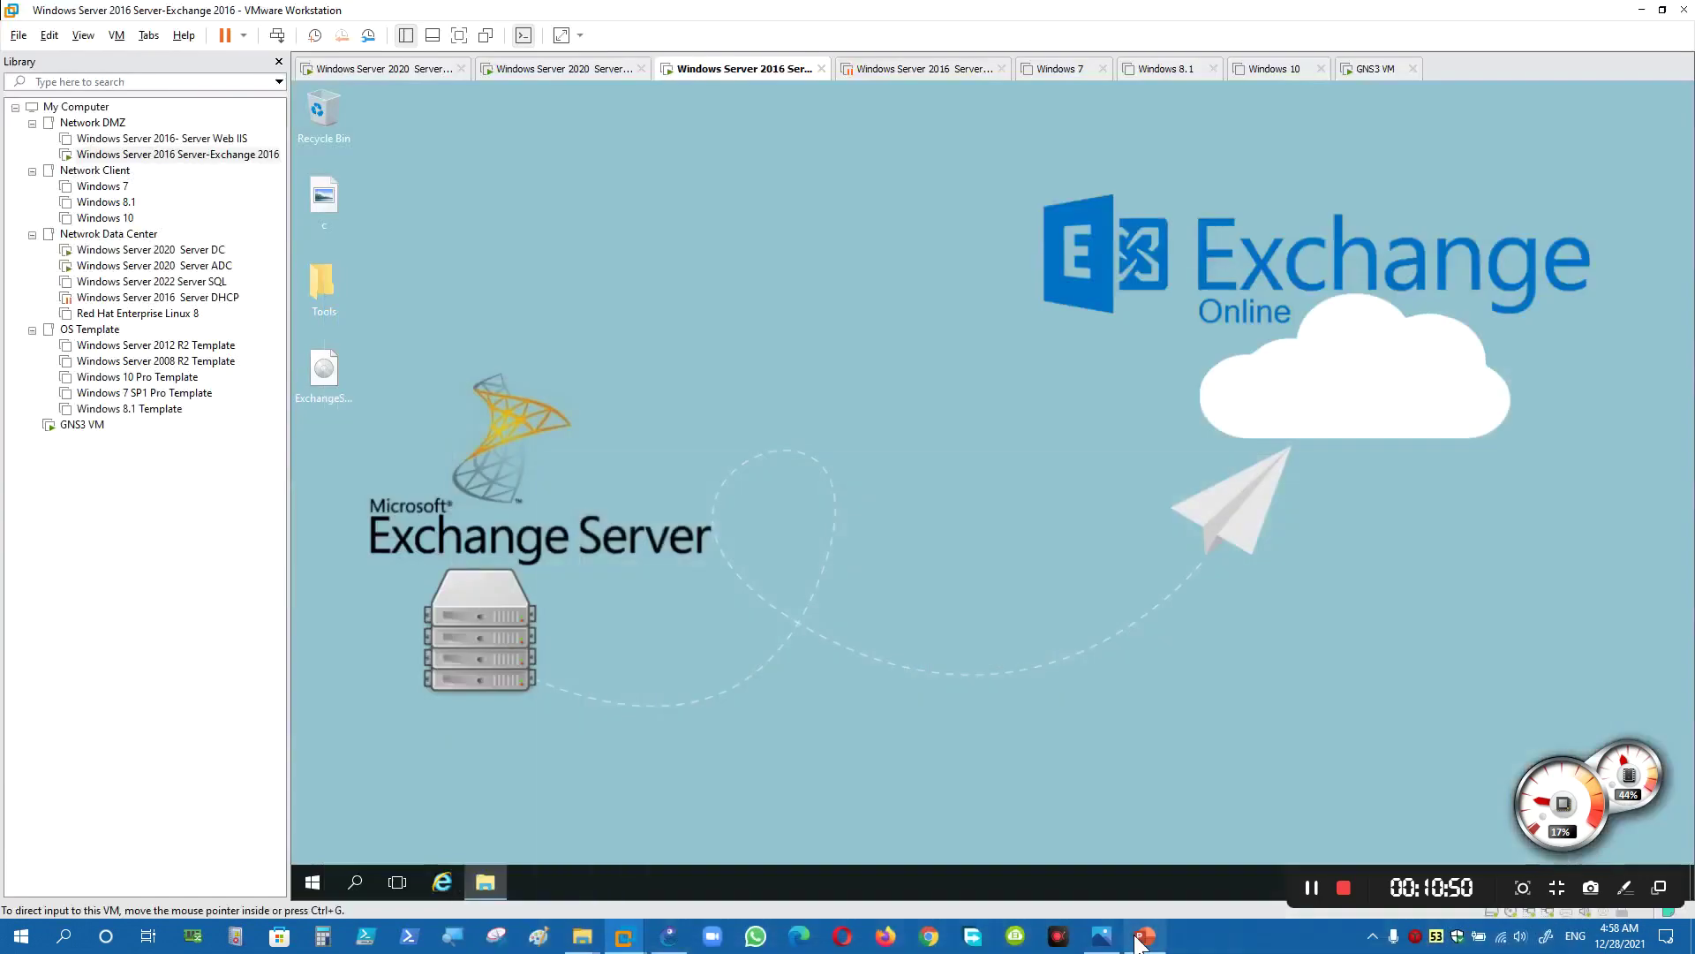
# - View slide 4 of the installation steps in PowerPoint, then return to the Exchange VM
pyautogui.click(1145, 935)
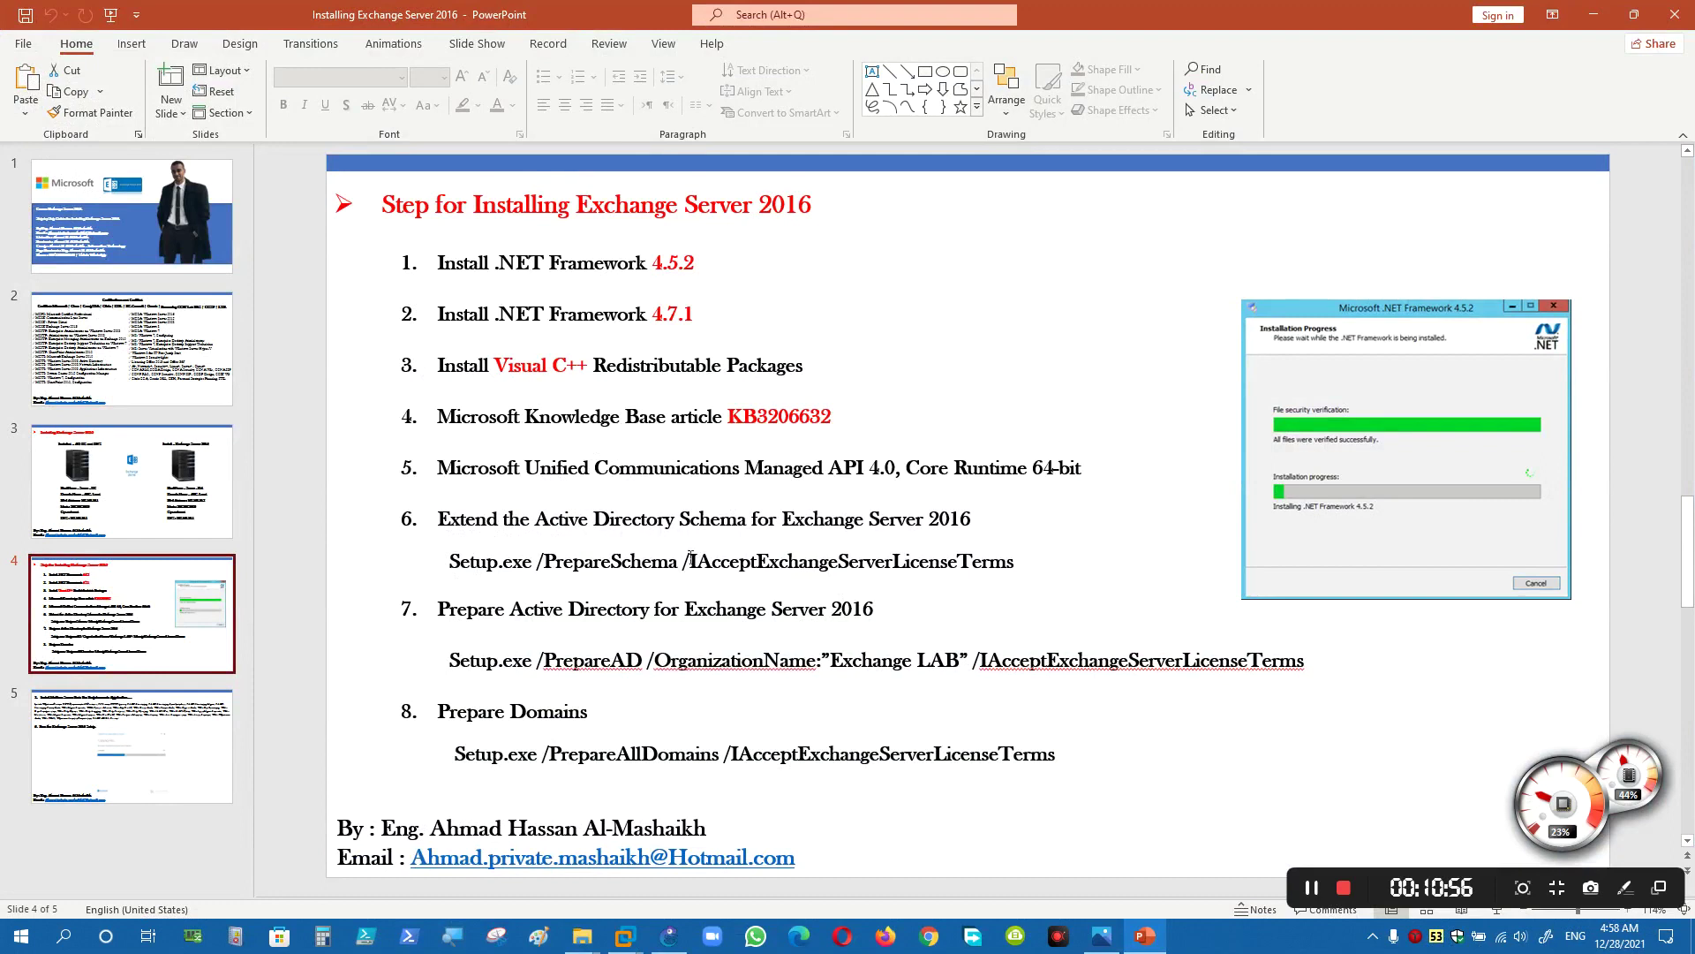
pyautogui.click(1145, 935)
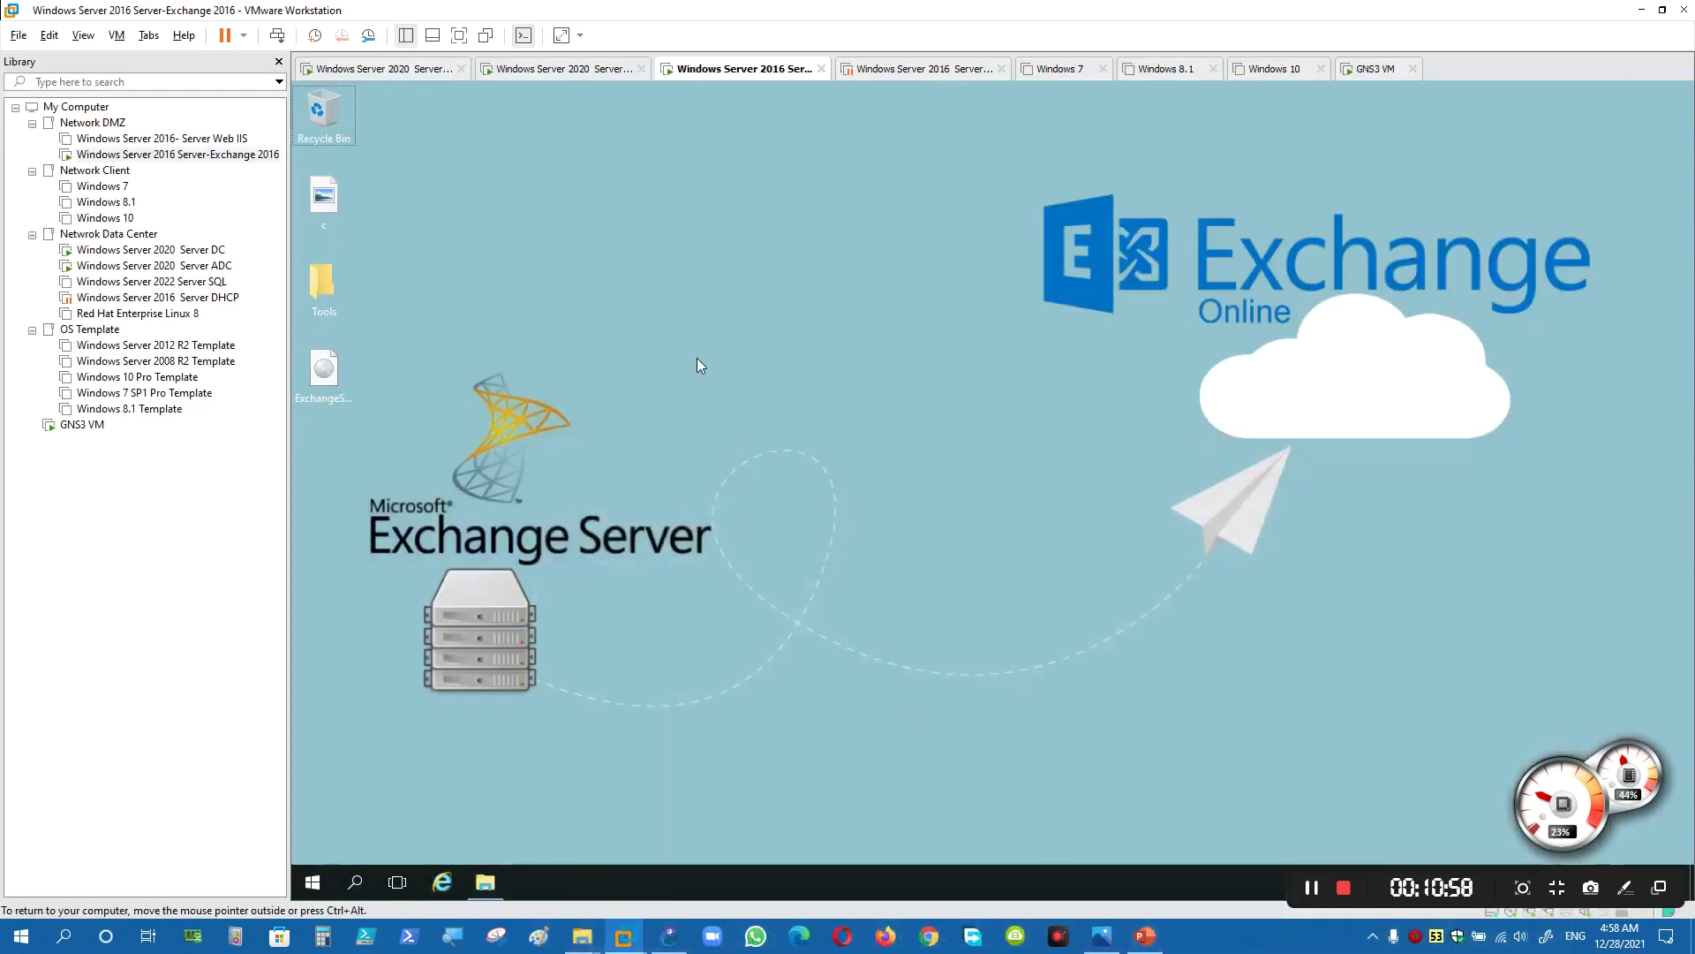
# - Switch to the Server DC VM and open Active Directory Users and Computers
pyautogui.click(427, 68)
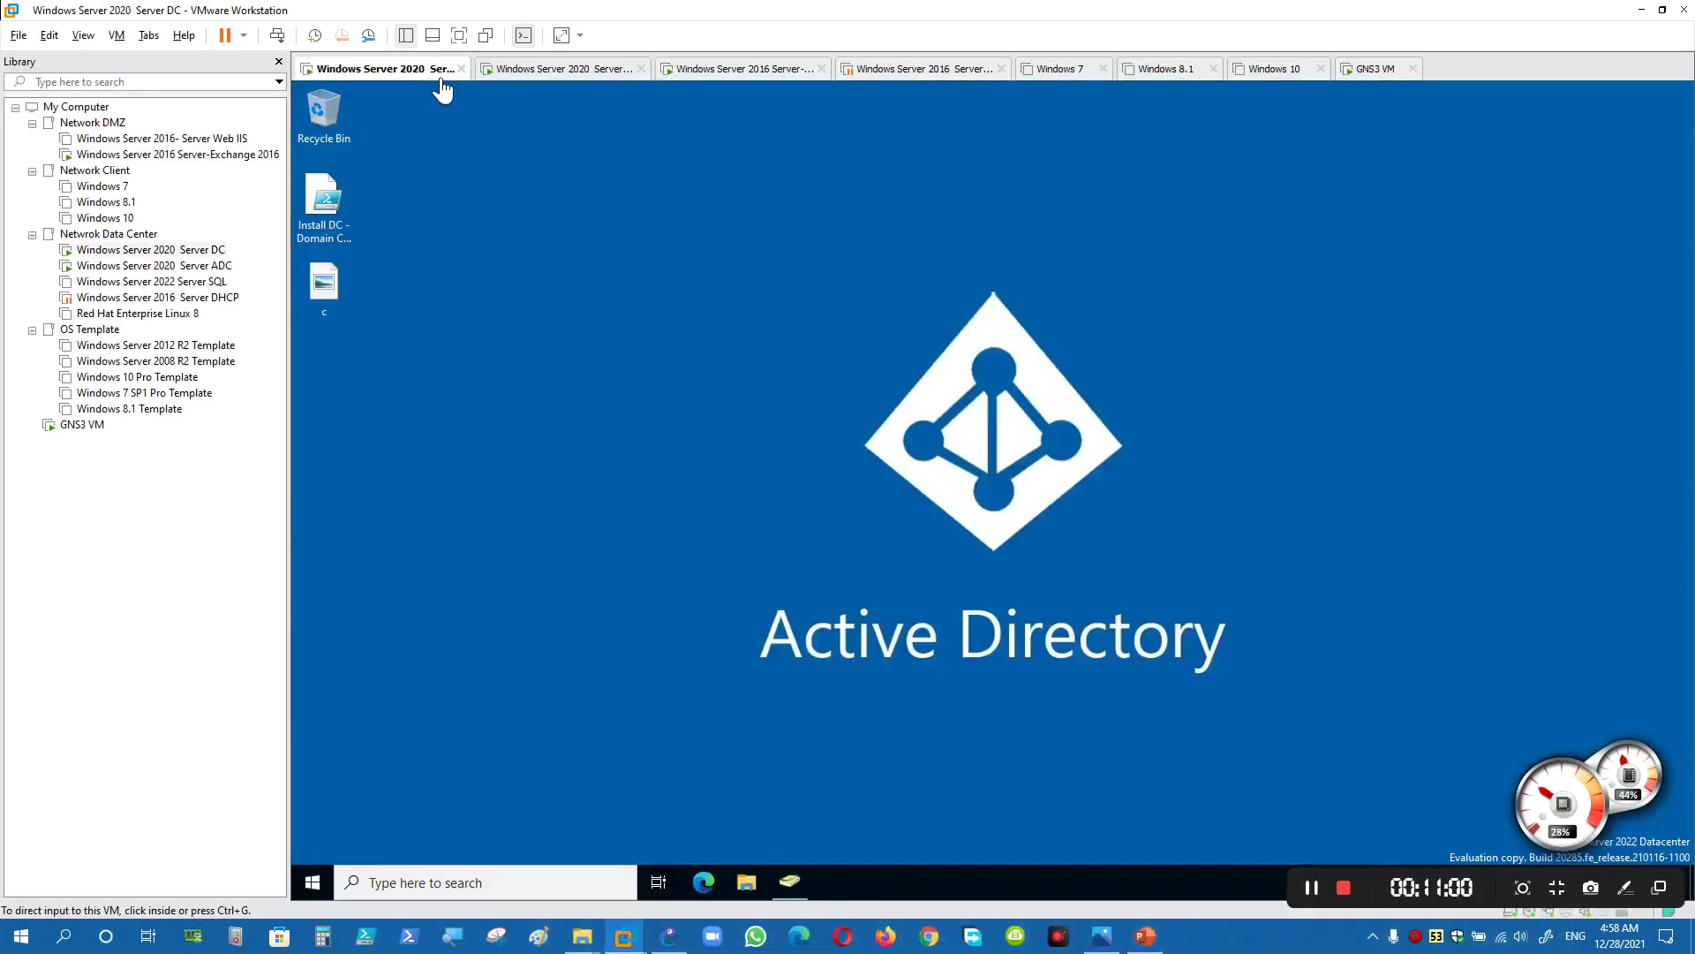
pyautogui.click(495, 262)
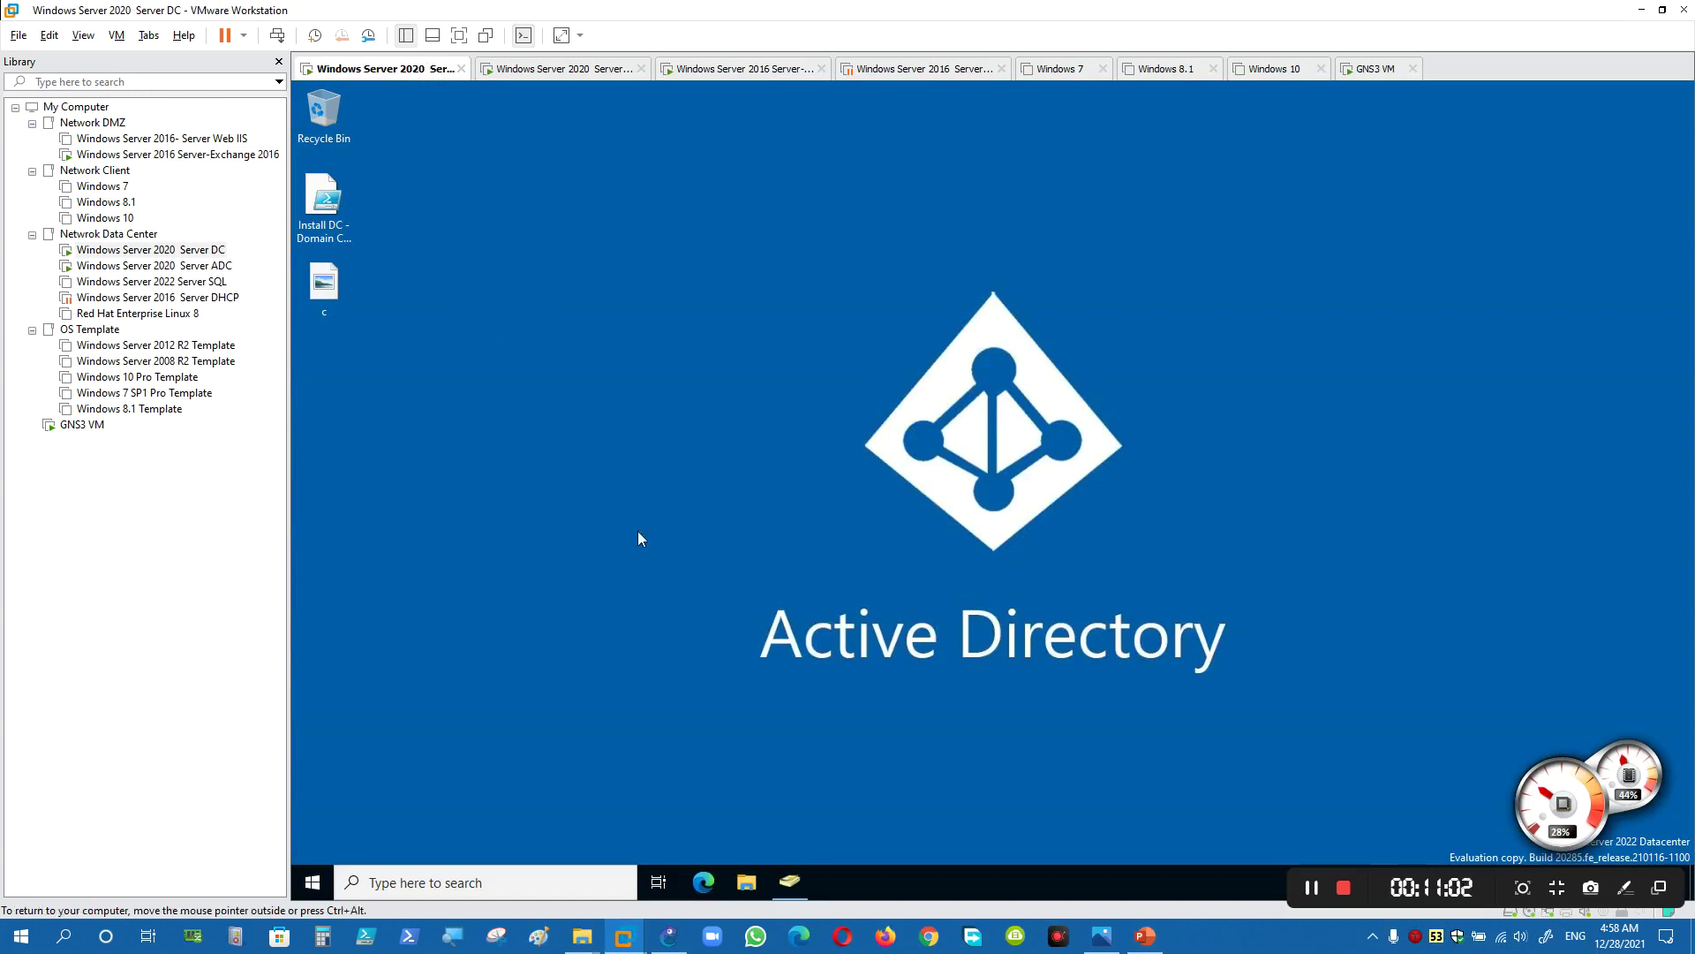
pyautogui.click(789, 881)
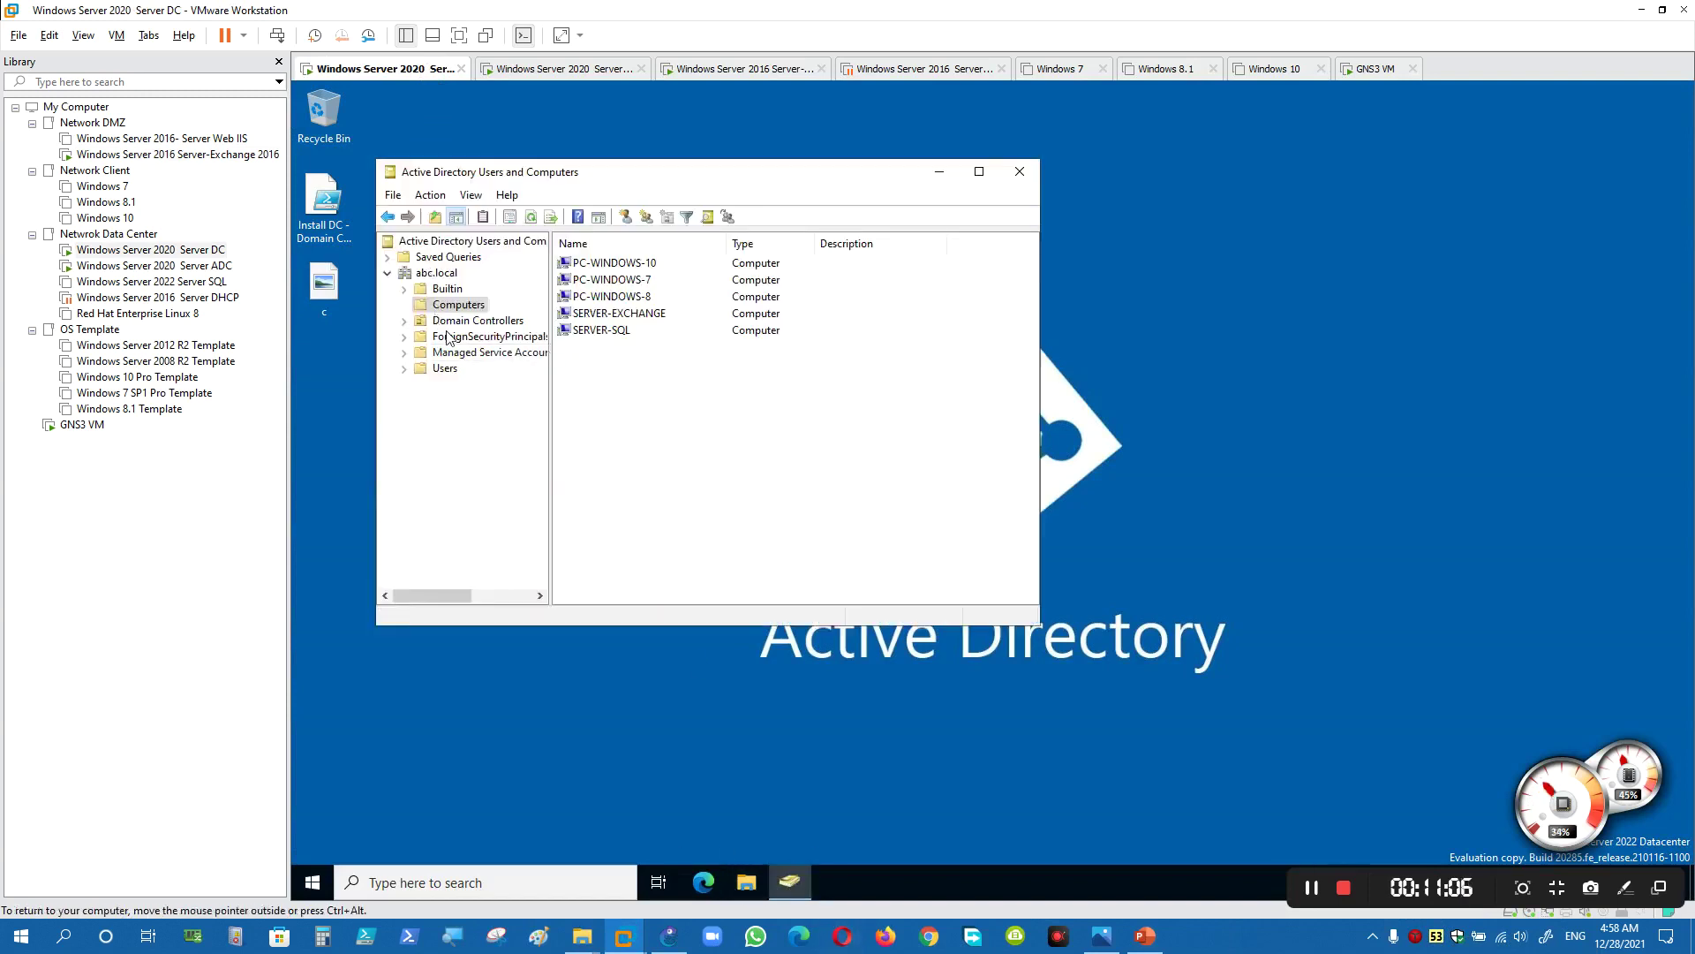
pyautogui.moveTo(551, 329); pyautogui.dragTo(564, 329)
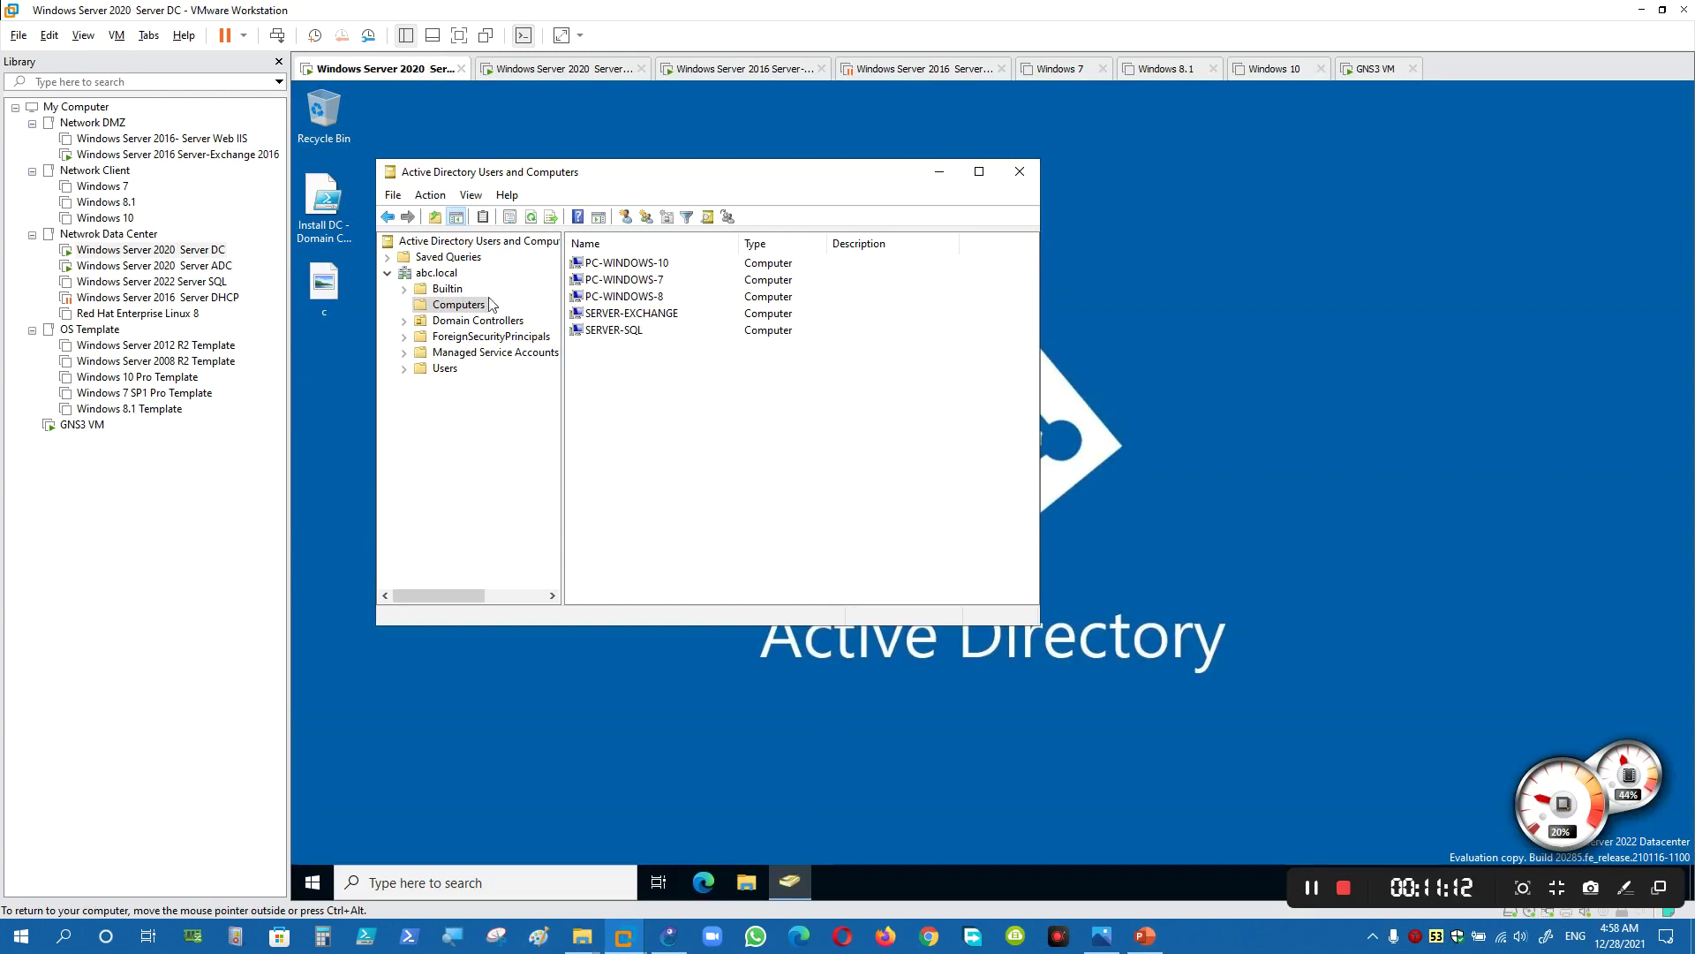
# - Launch ADSI Edit from Start > Windows Administrative Tools
pyautogui.click(312, 882)
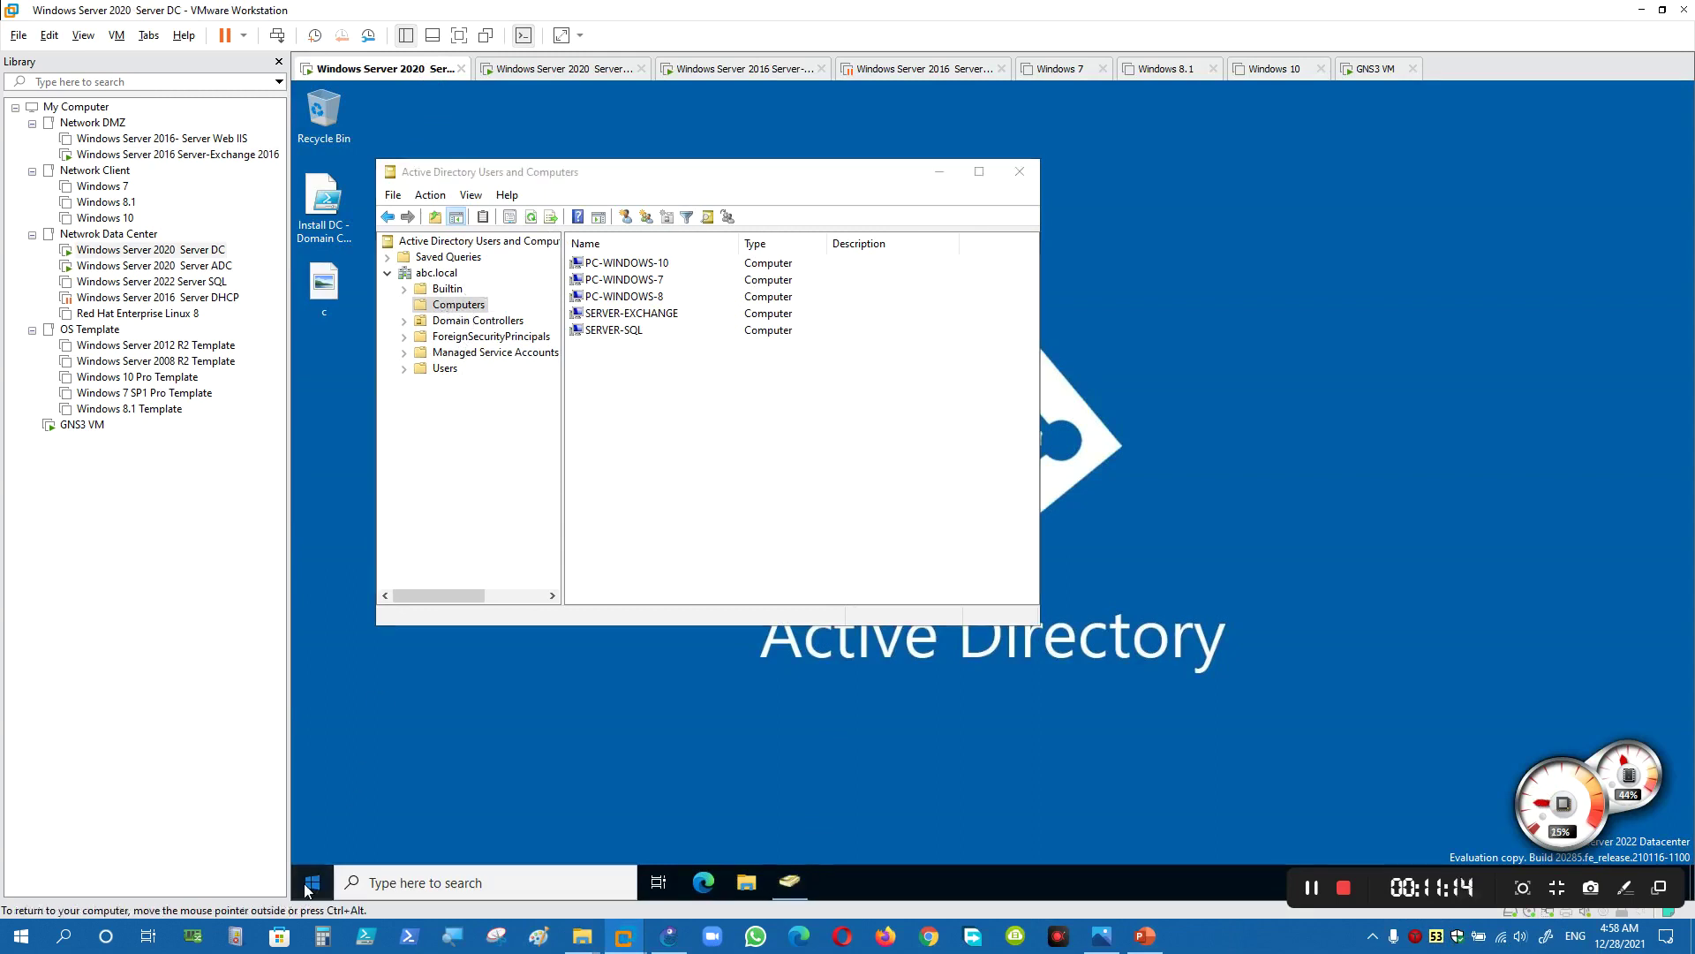
pyautogui.click(417, 546)
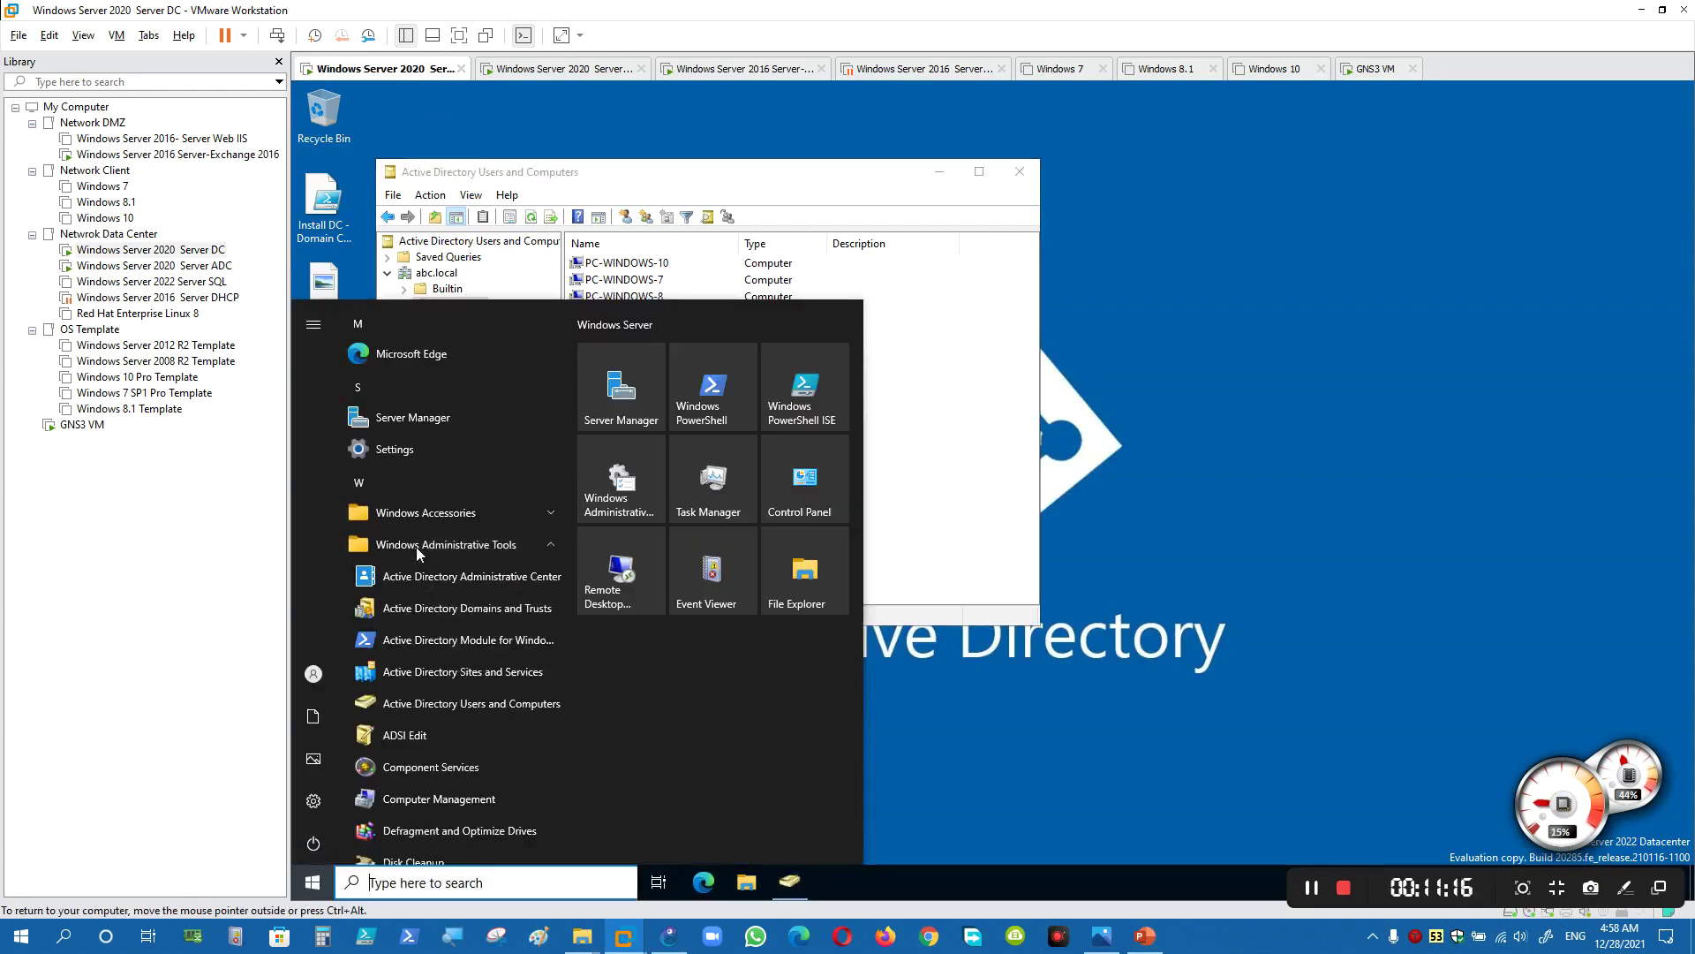
pyautogui.scroll(-1, 416, 547)
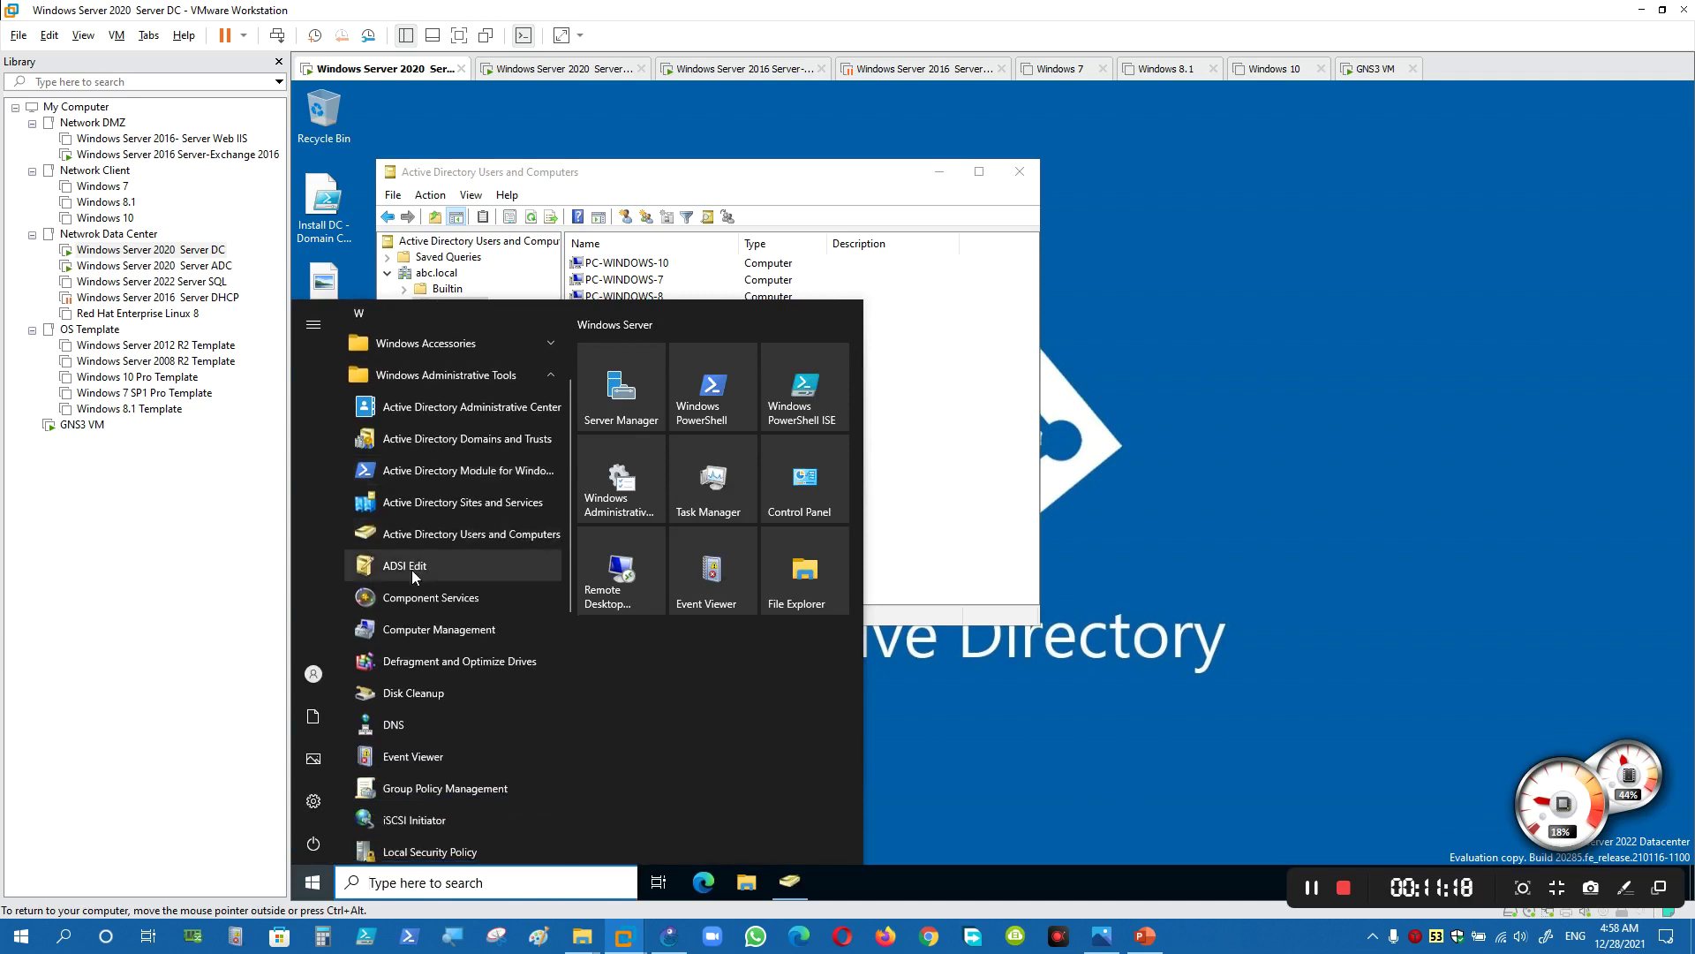
pyautogui.click(411, 570)
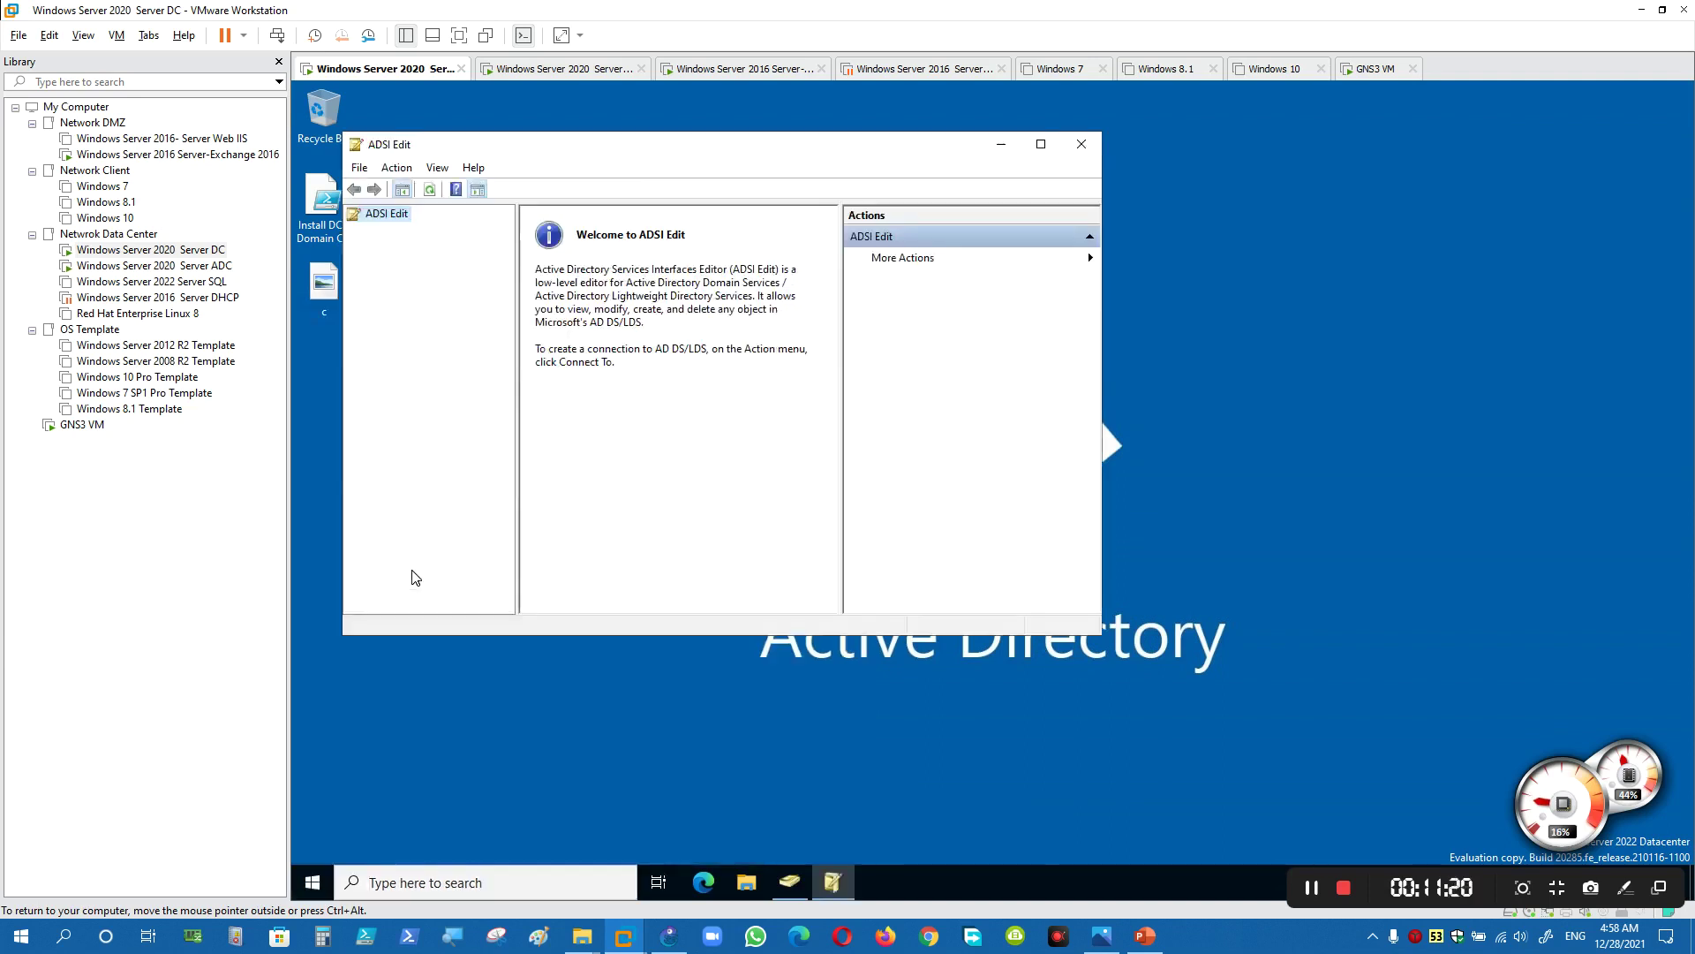
# - Connect ADSI Edit to the Schema naming context and open CN=Schema
pyautogui.rightClick(385, 217)
pyautogui.click(410, 234)
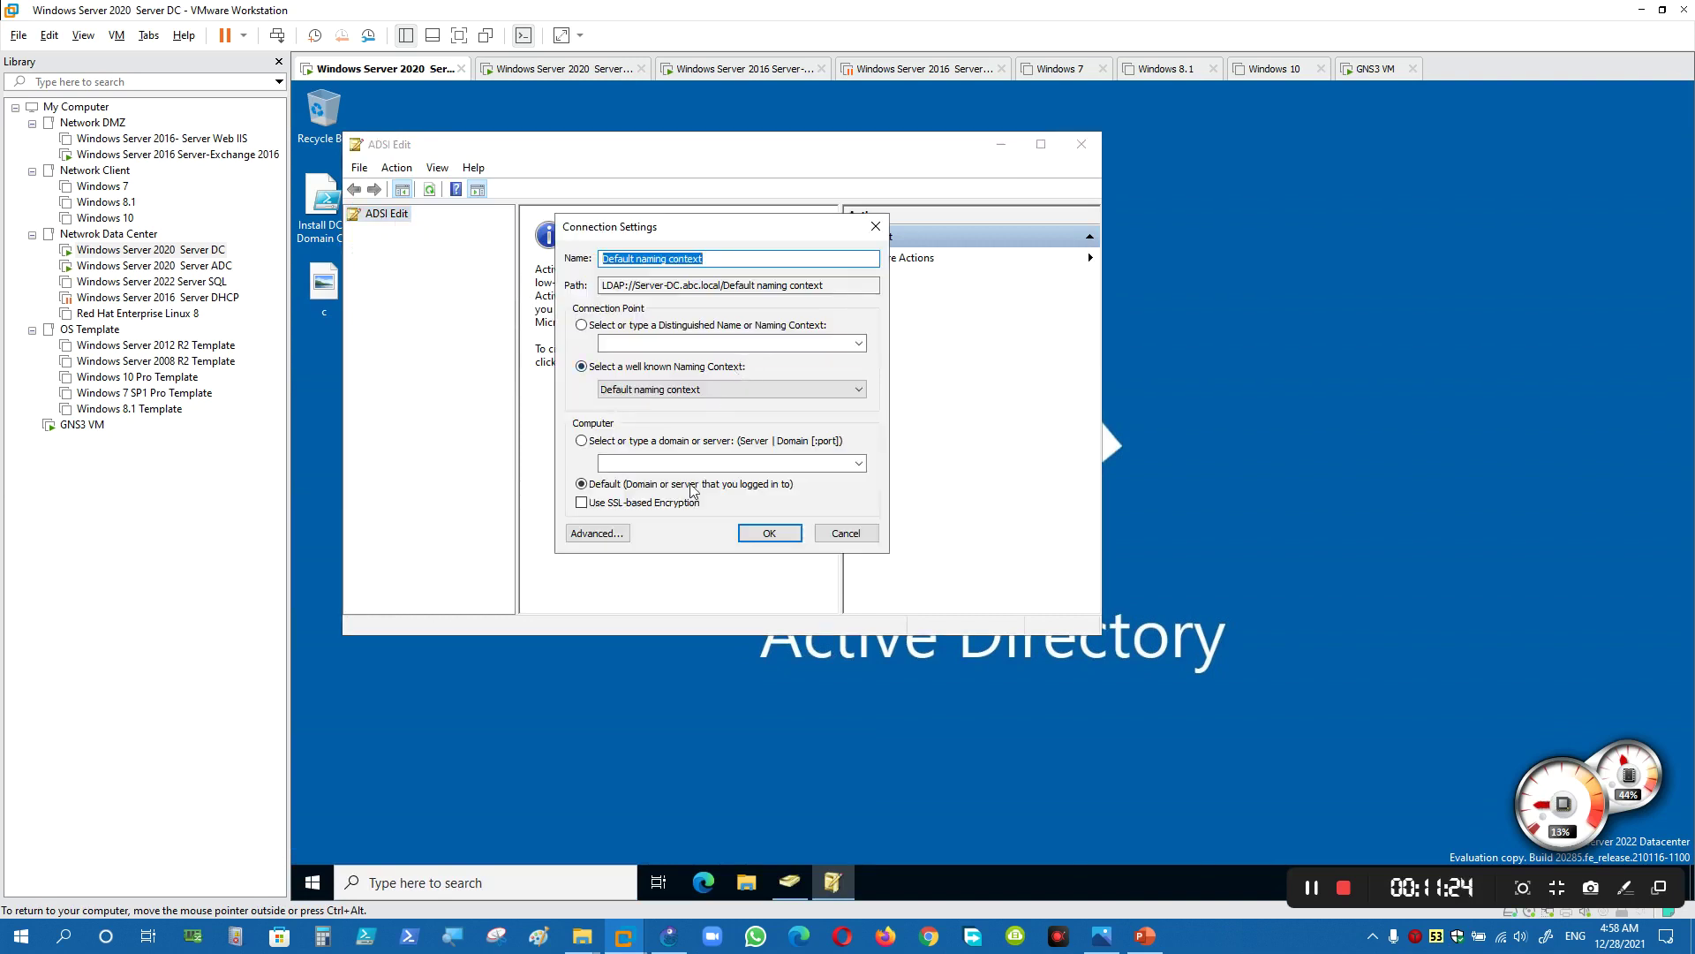
pyautogui.click(767, 537)
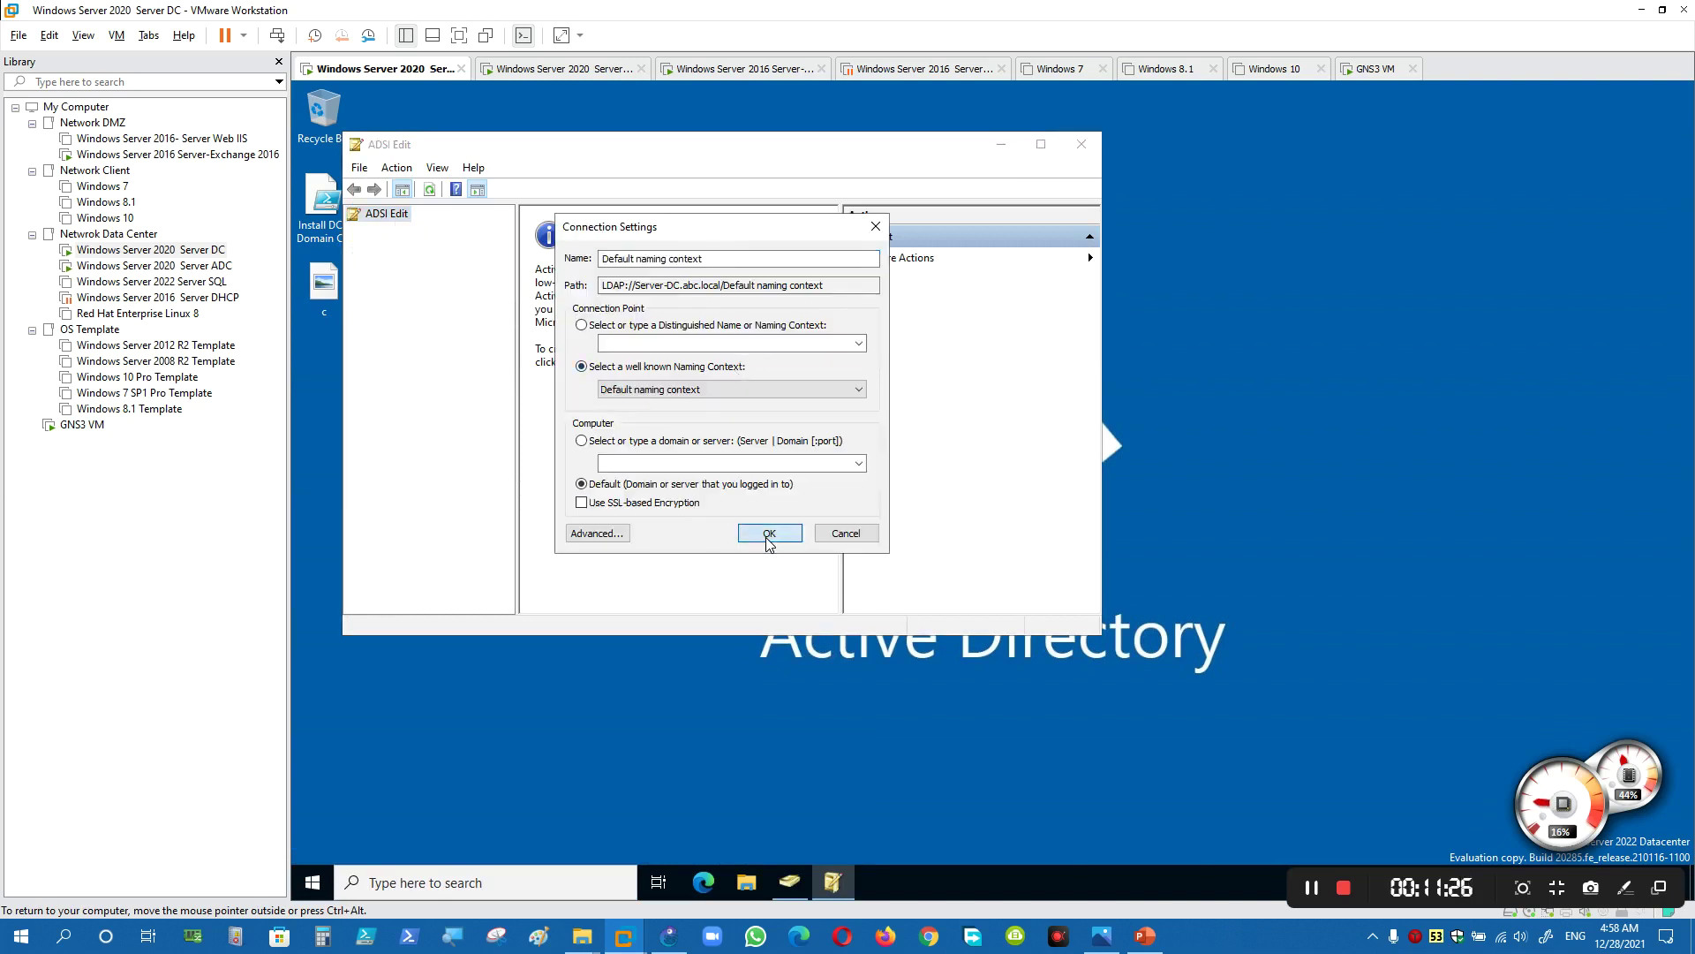
pyautogui.click(742, 390)
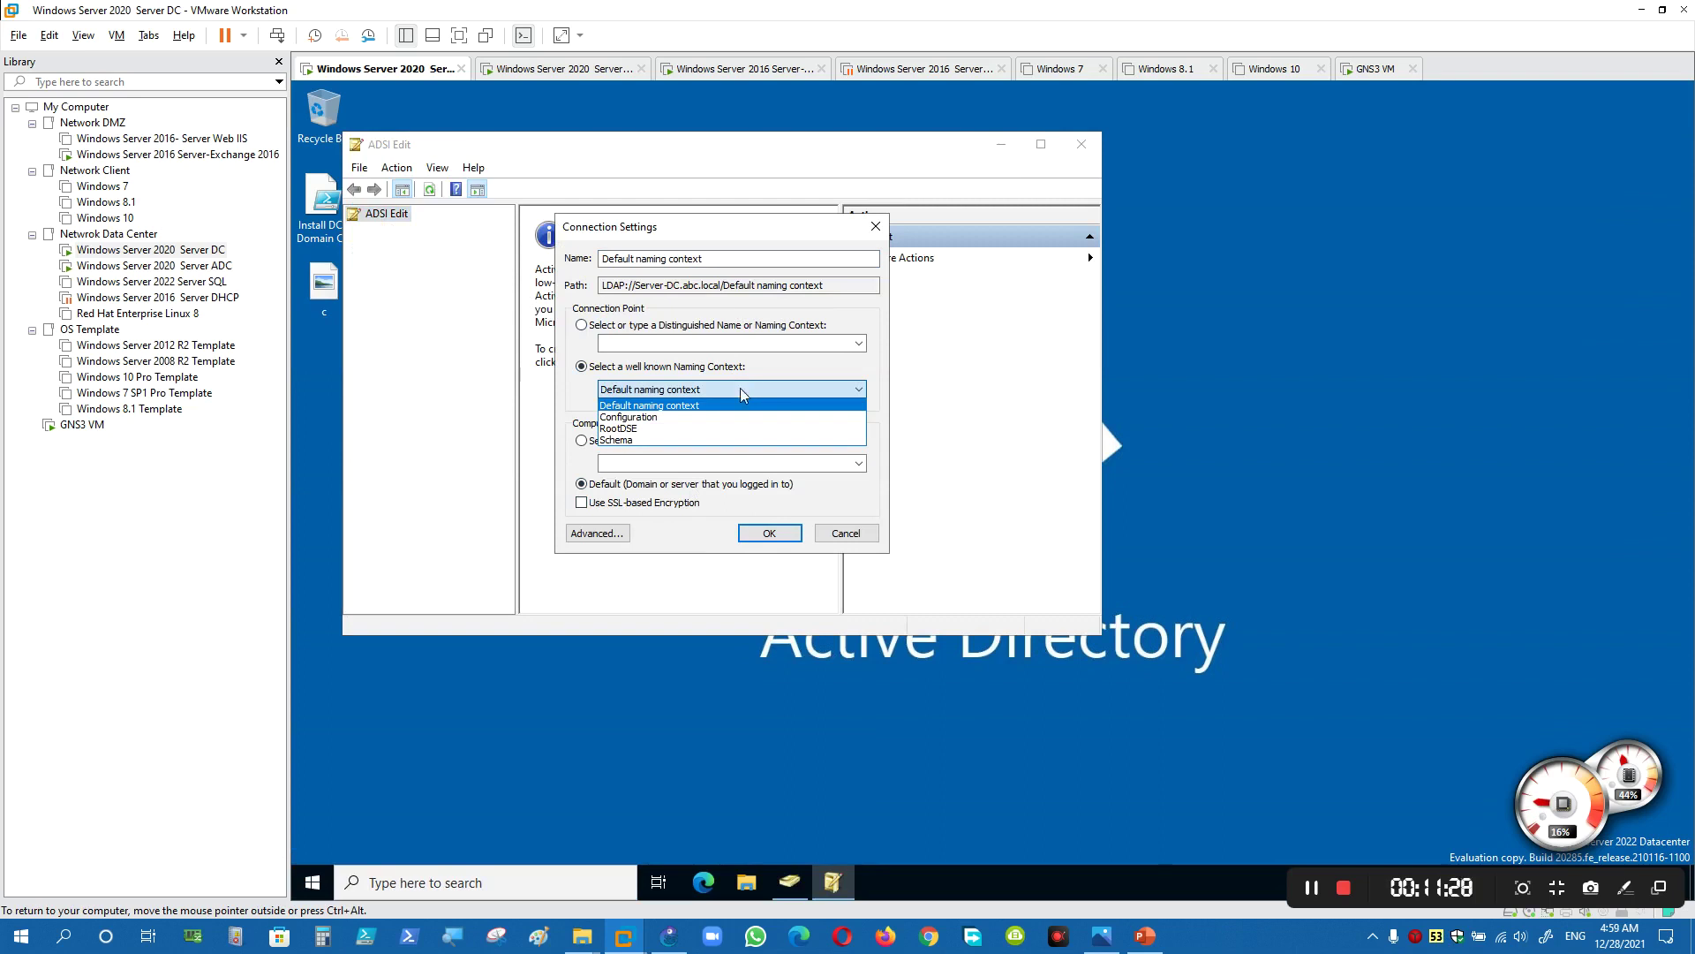
pyautogui.click(722, 438)
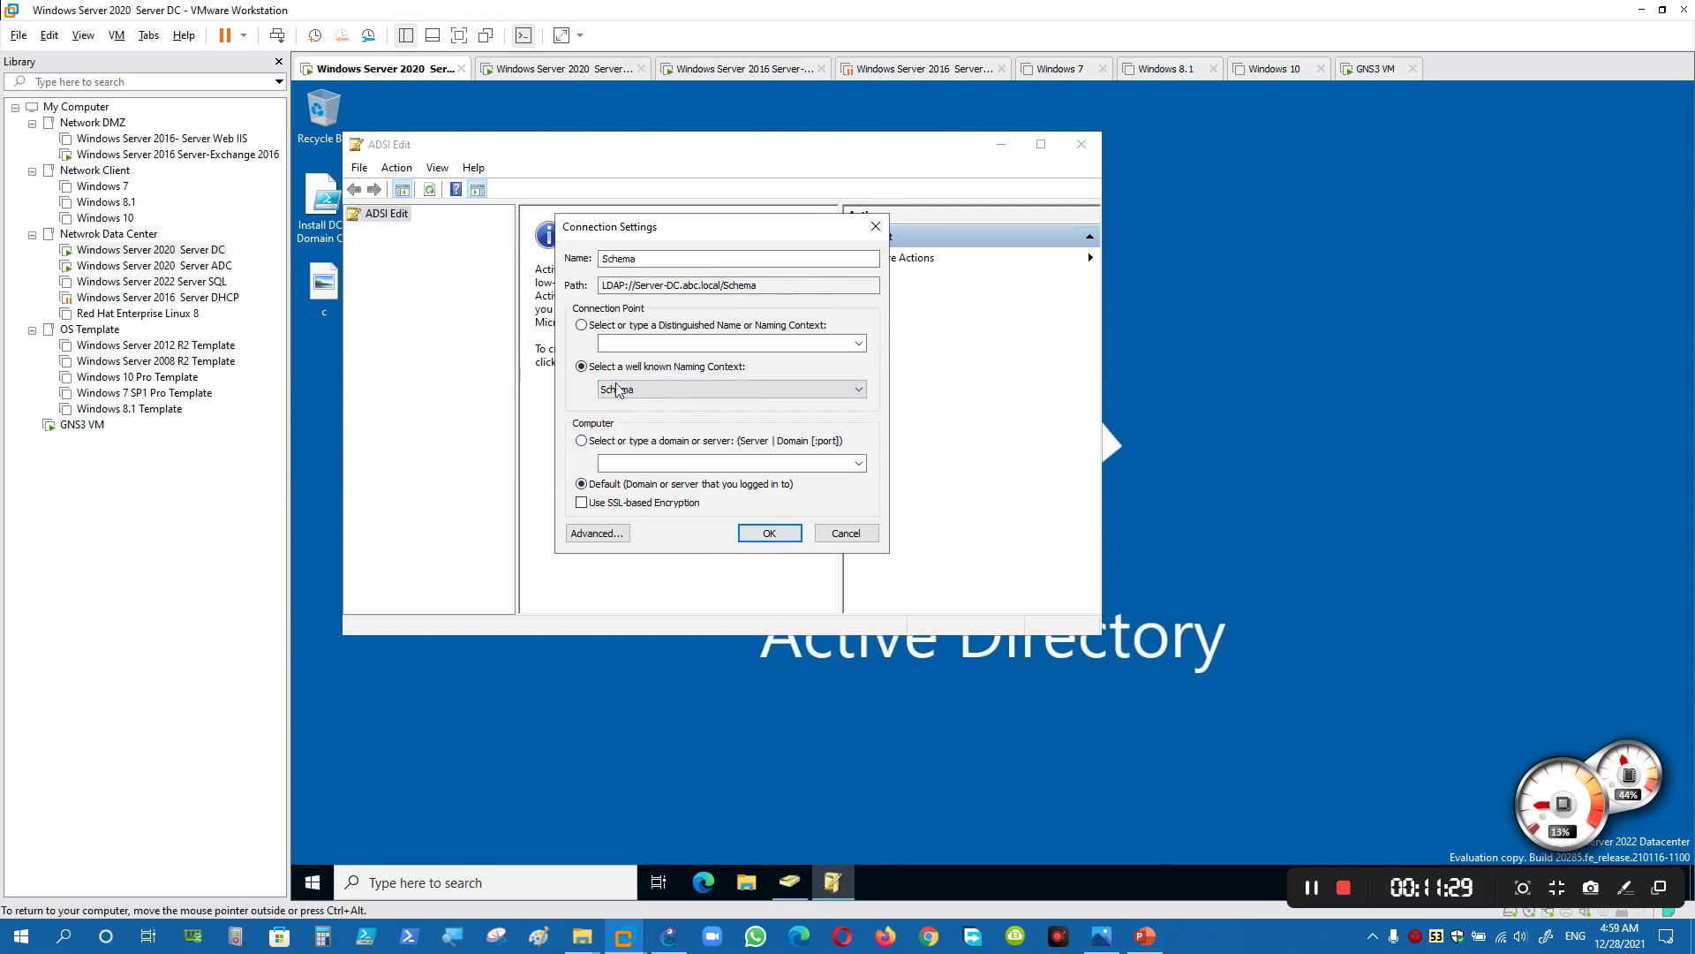
pyautogui.click(767, 535)
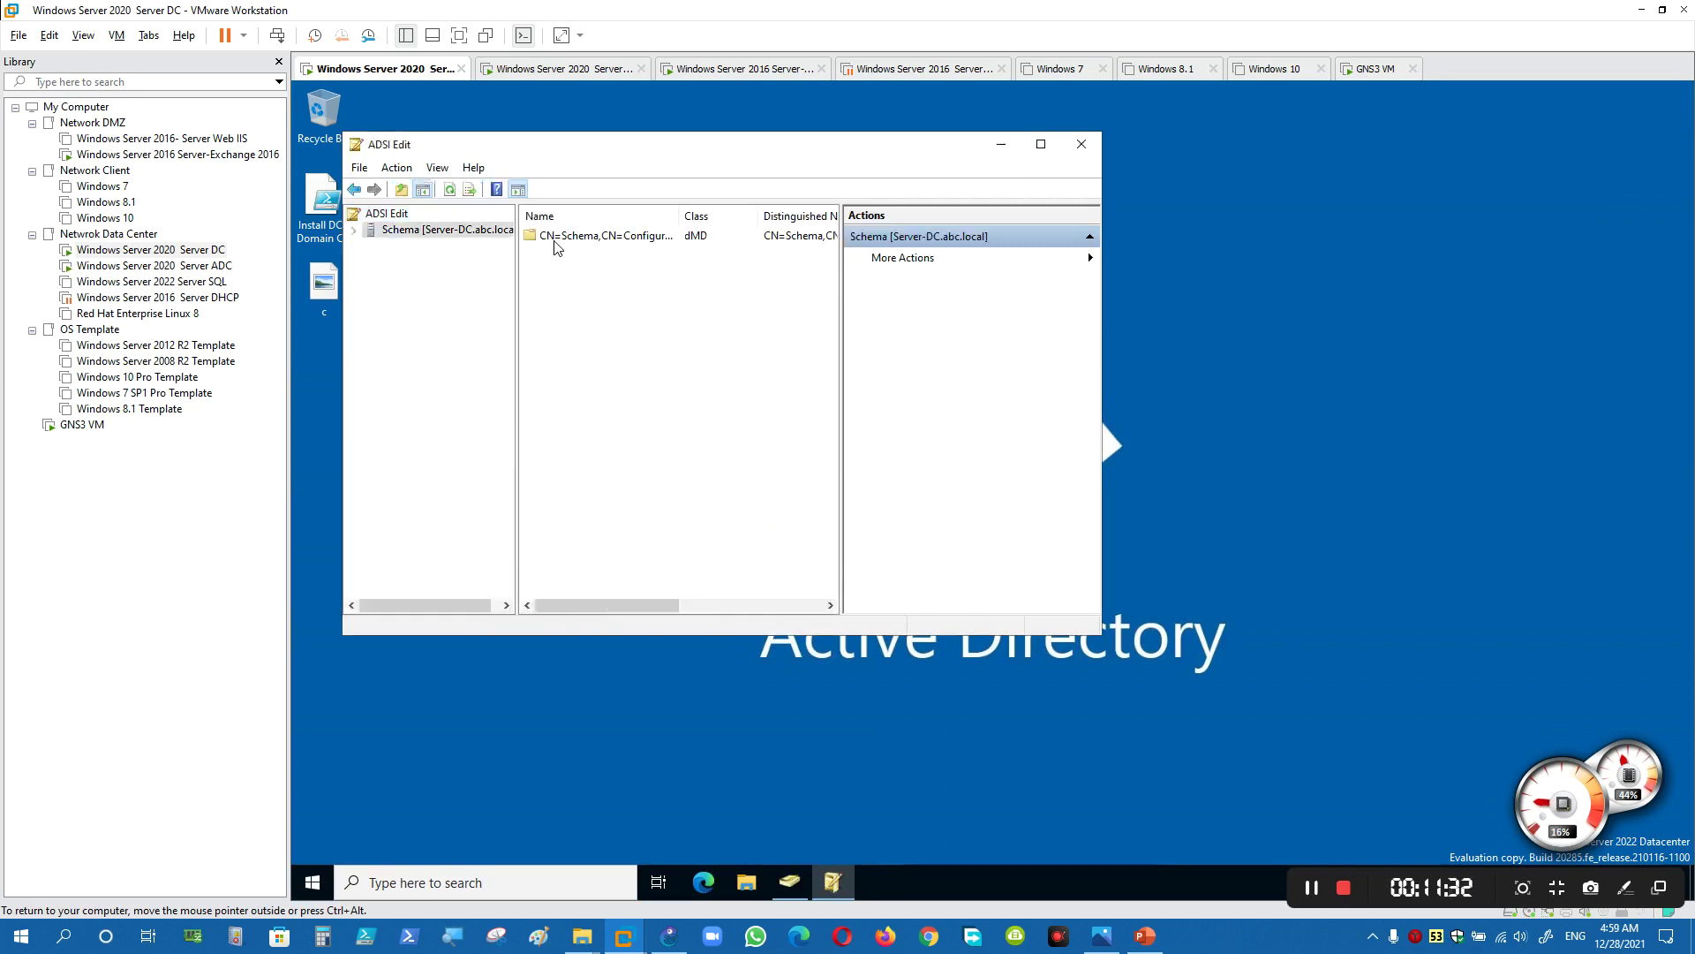
pyautogui.doubleClick(554, 239)
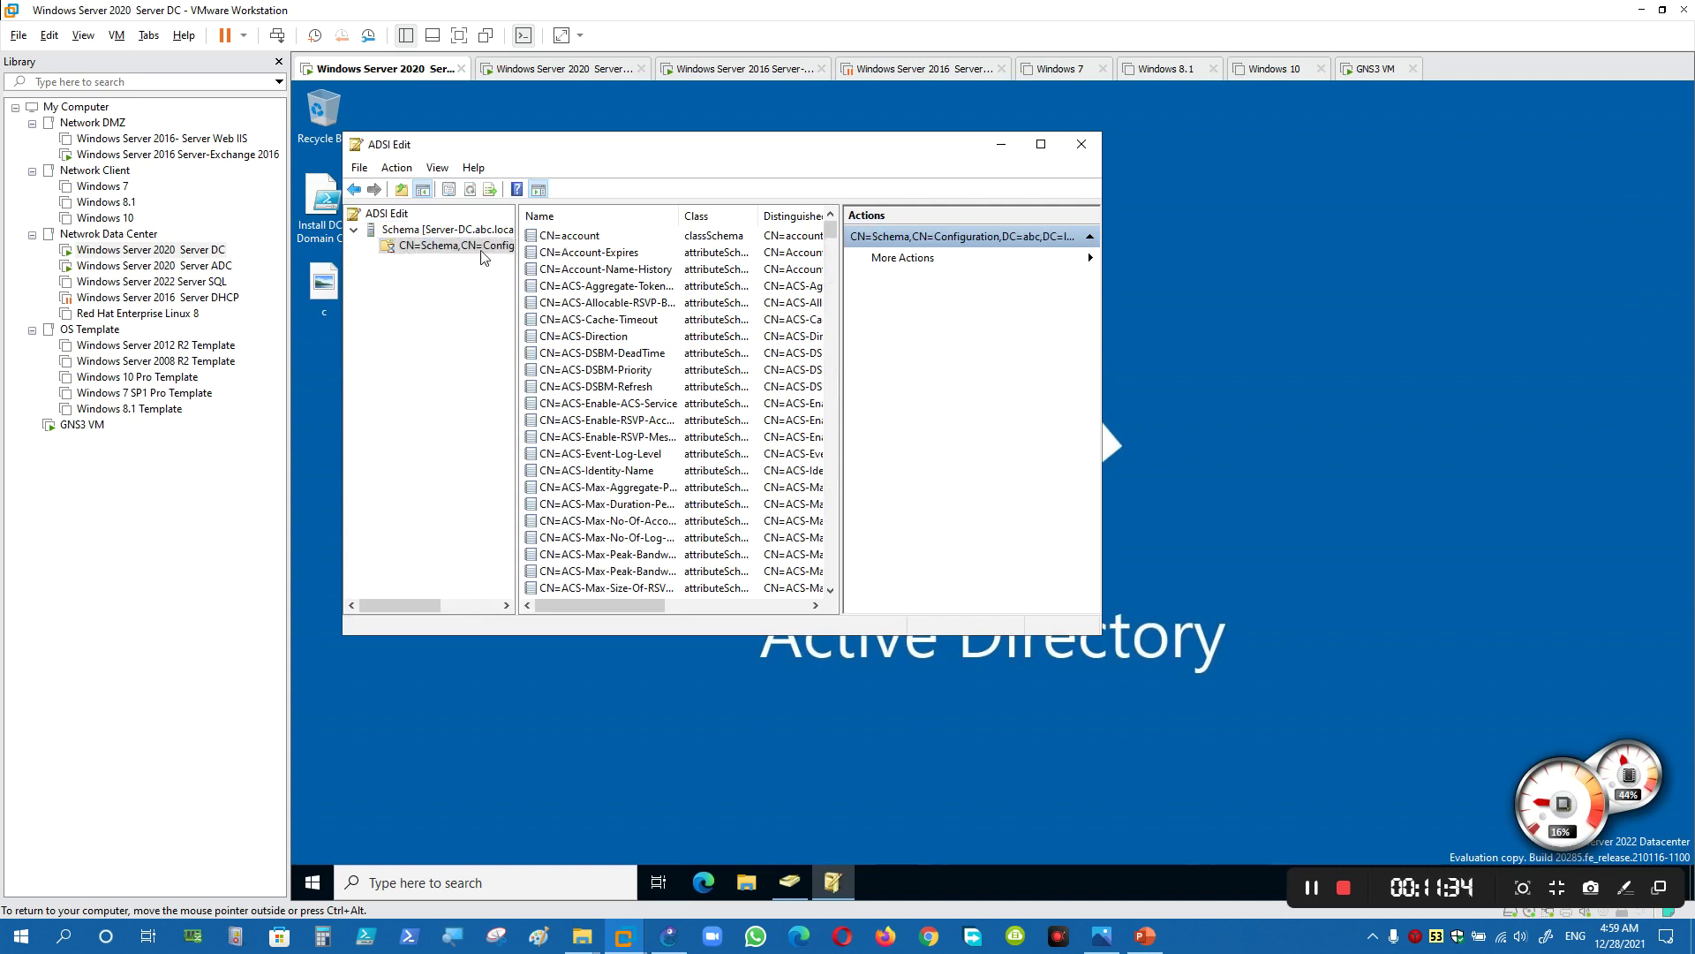
# - Add a connection to the Default naming context
pyautogui.rightClick(391, 225)
pyautogui.click(432, 230)
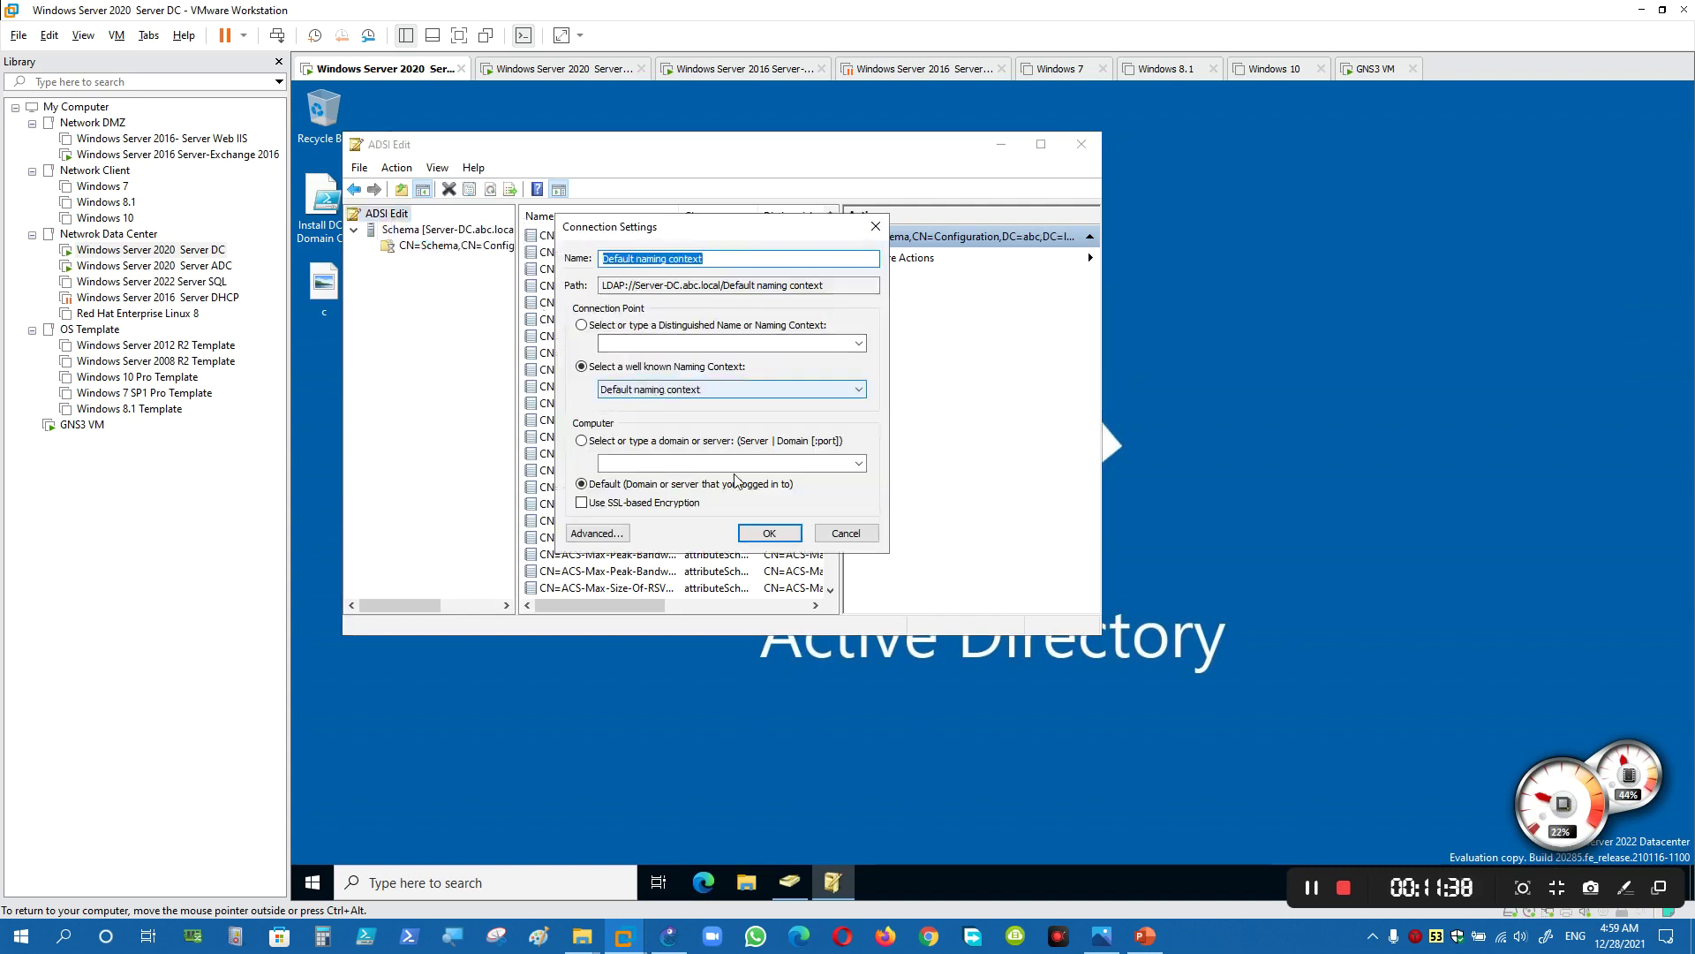
pyautogui.click(769, 532)
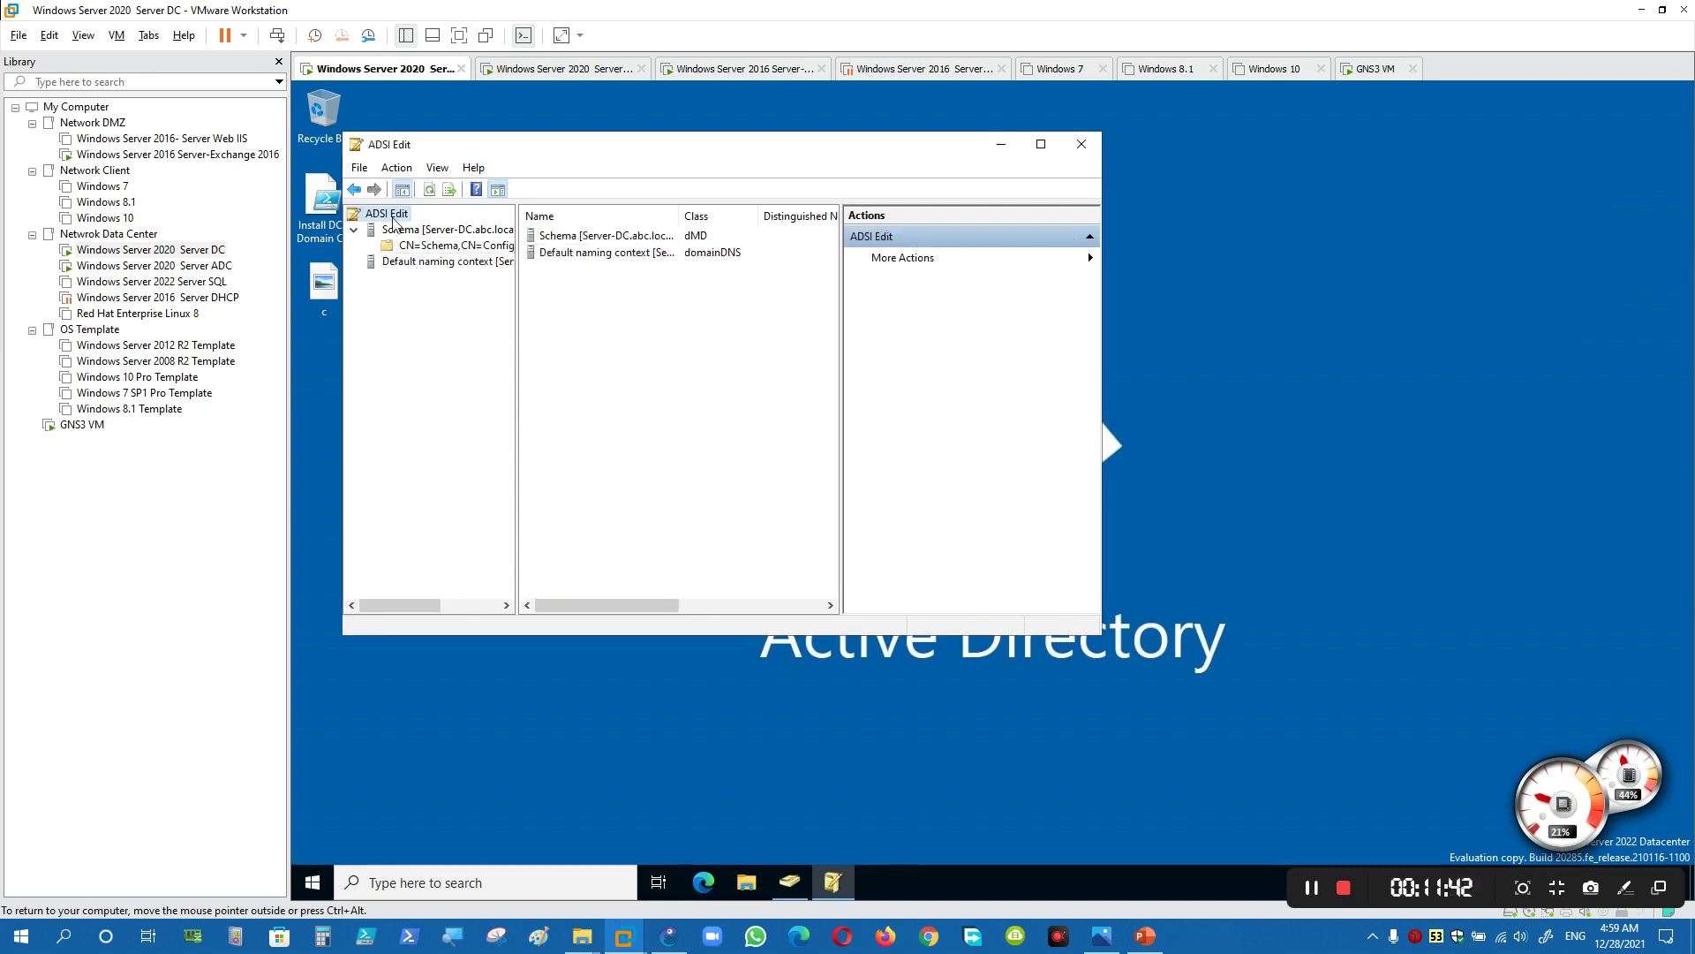
# - Connect to the Configuration naming context and expand both Configuration and Default contexts
pyautogui.rightClick(393, 222)
pyautogui.click(433, 230)
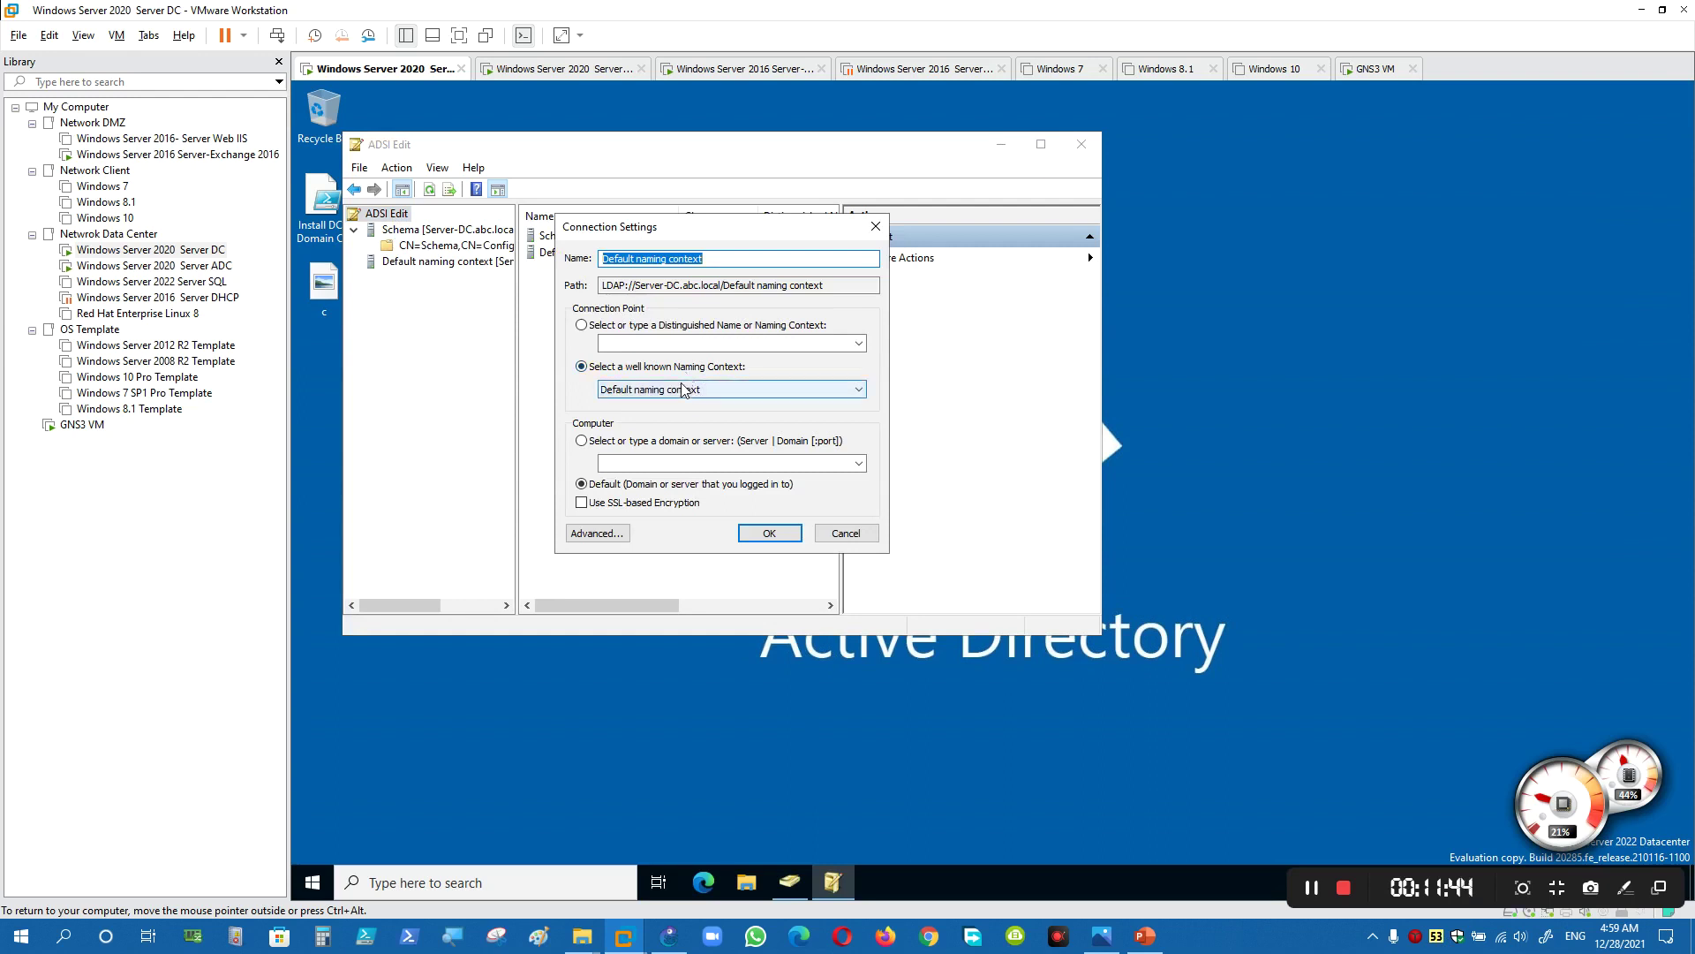
pyautogui.click(682, 389)
pyautogui.click(674, 416)
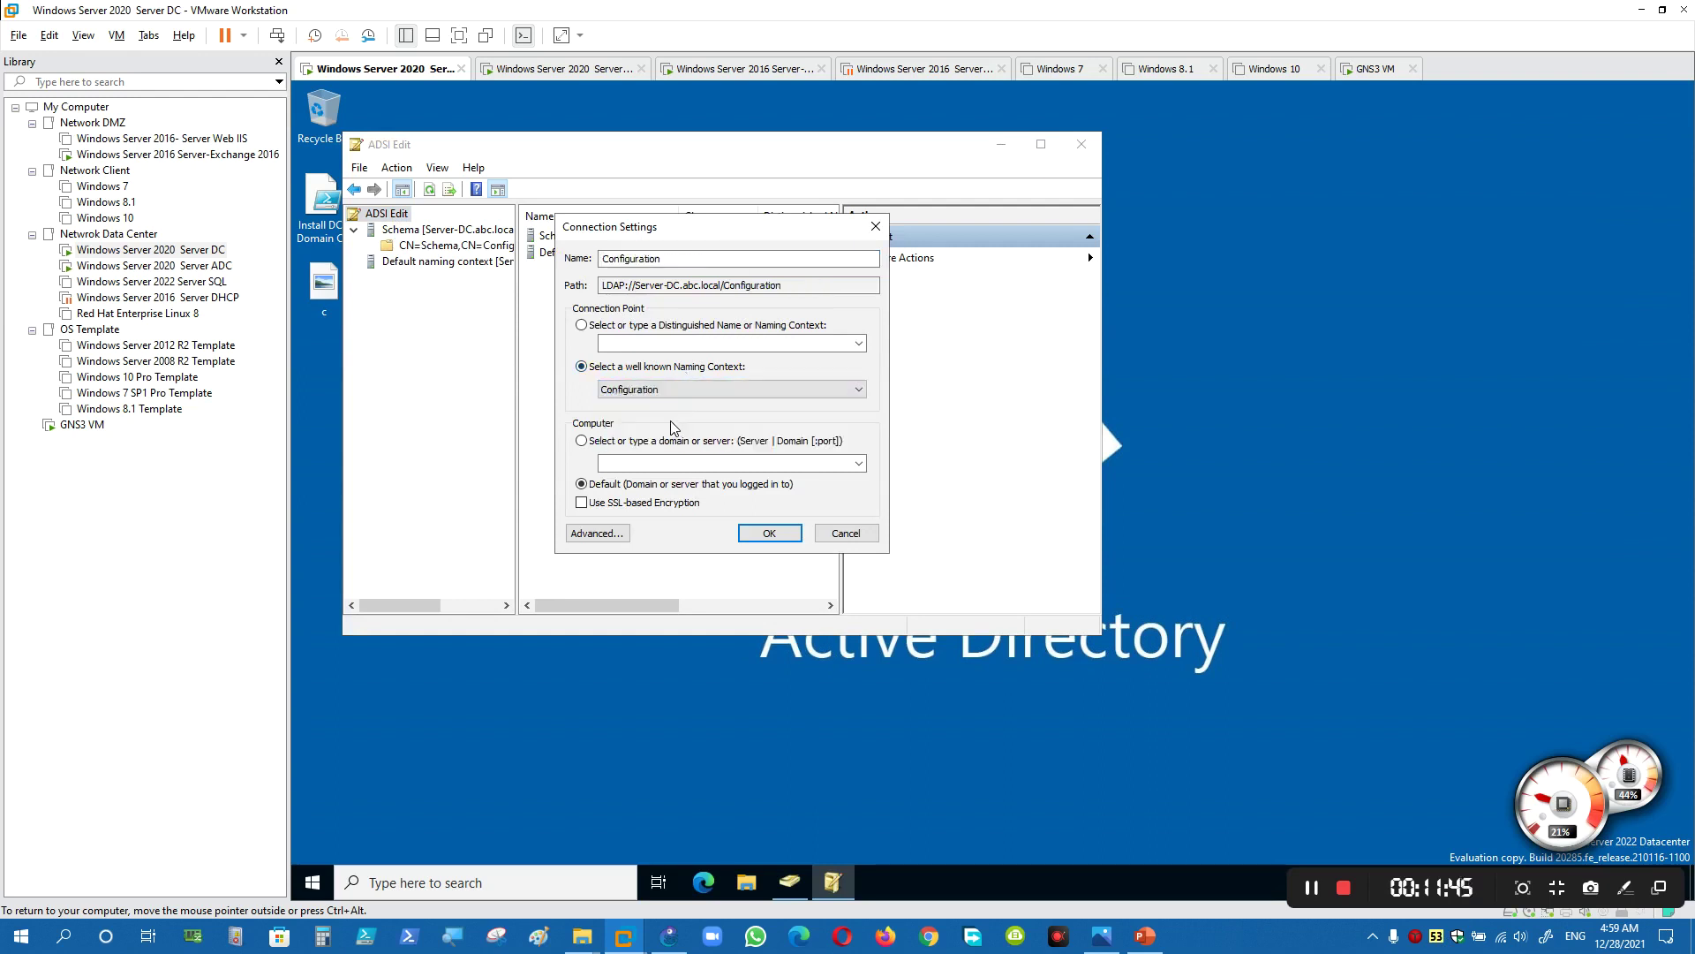
pyautogui.click(767, 533)
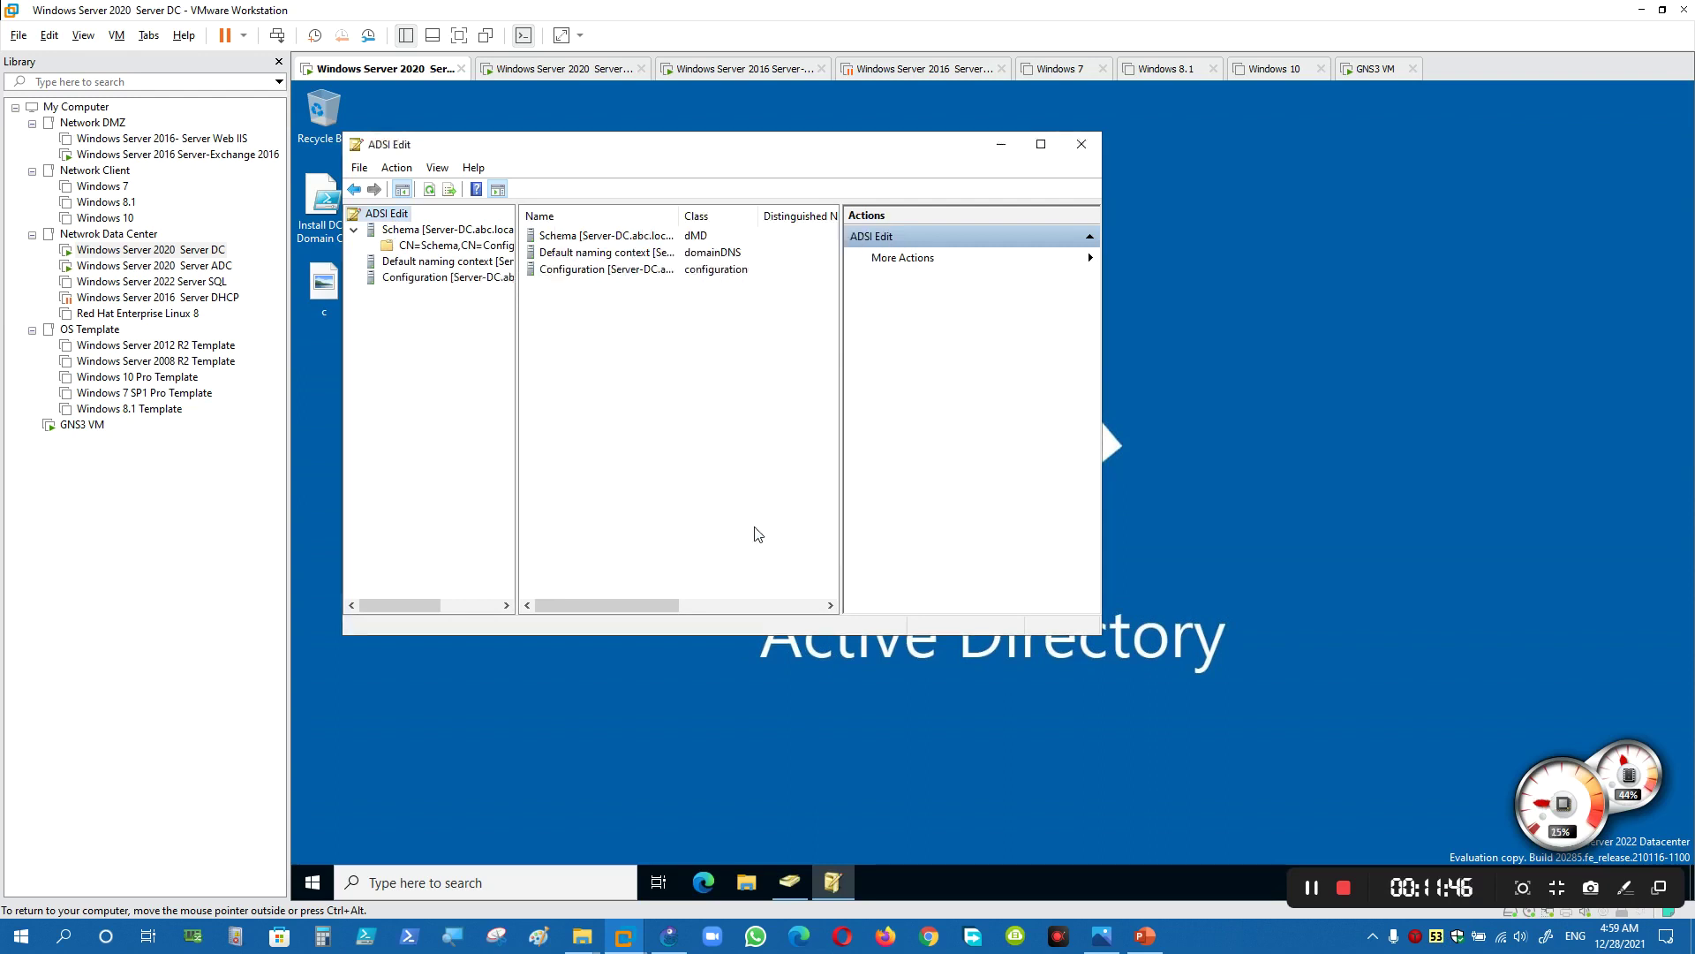
pyautogui.doubleClick(429, 278)
pyautogui.click(442, 293)
pyautogui.doubleClick(442, 261)
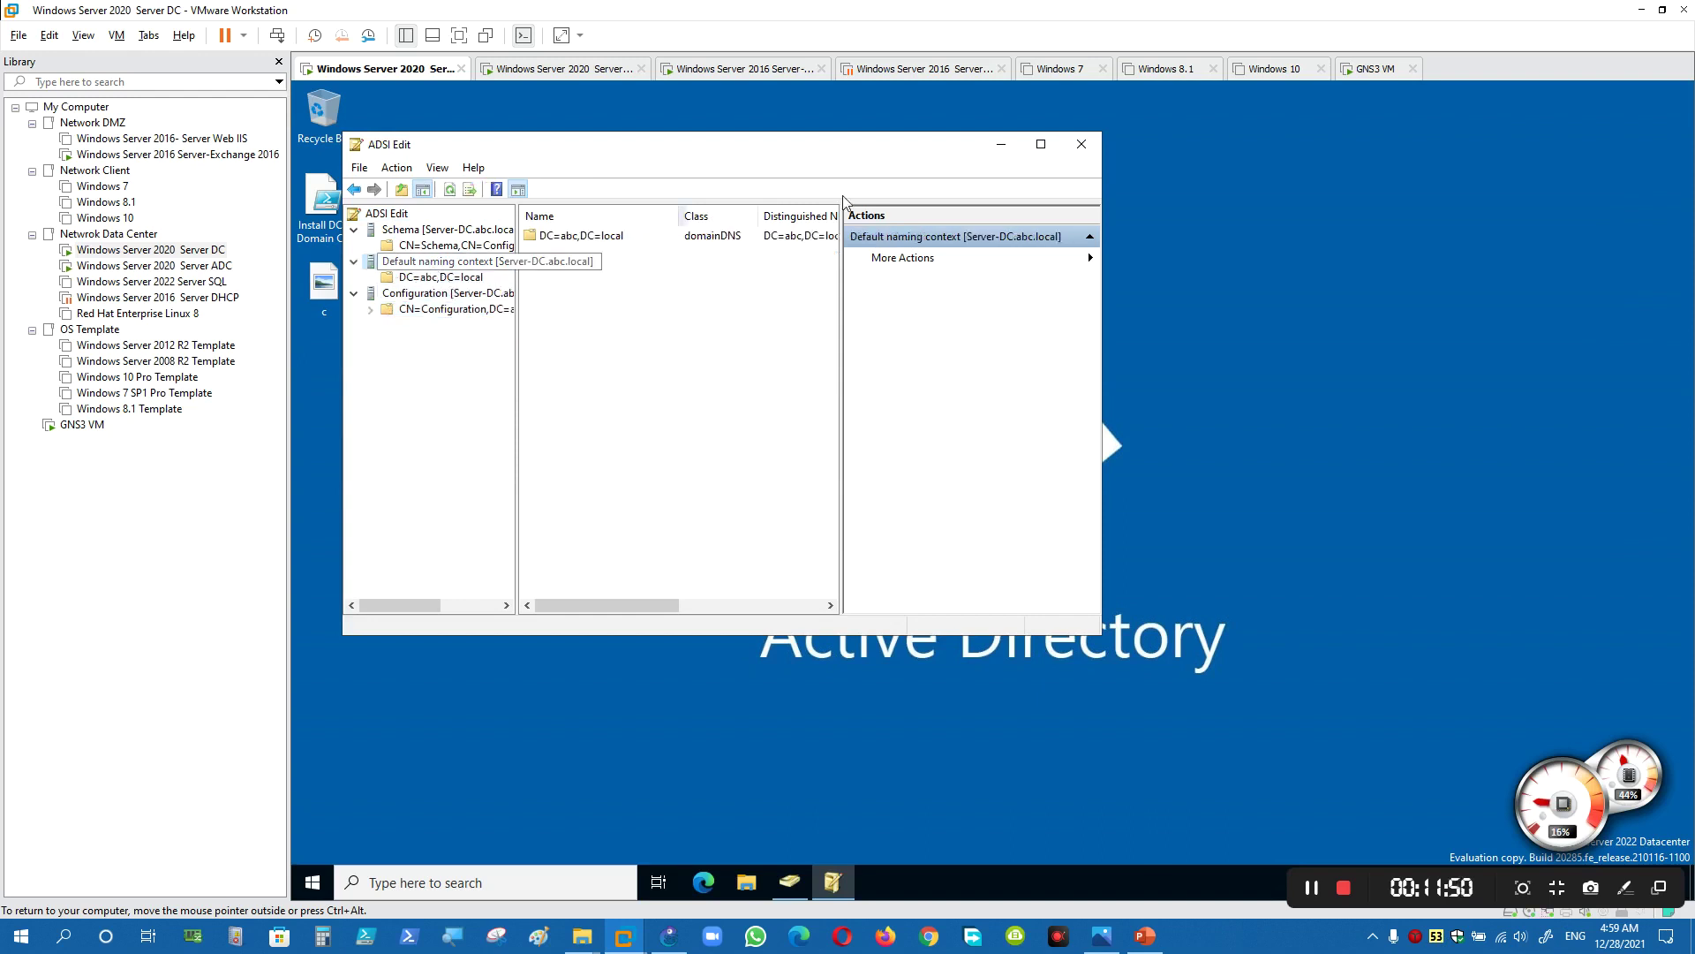
pyautogui.moveTo(521, 235); pyautogui.dragTo(574, 235)
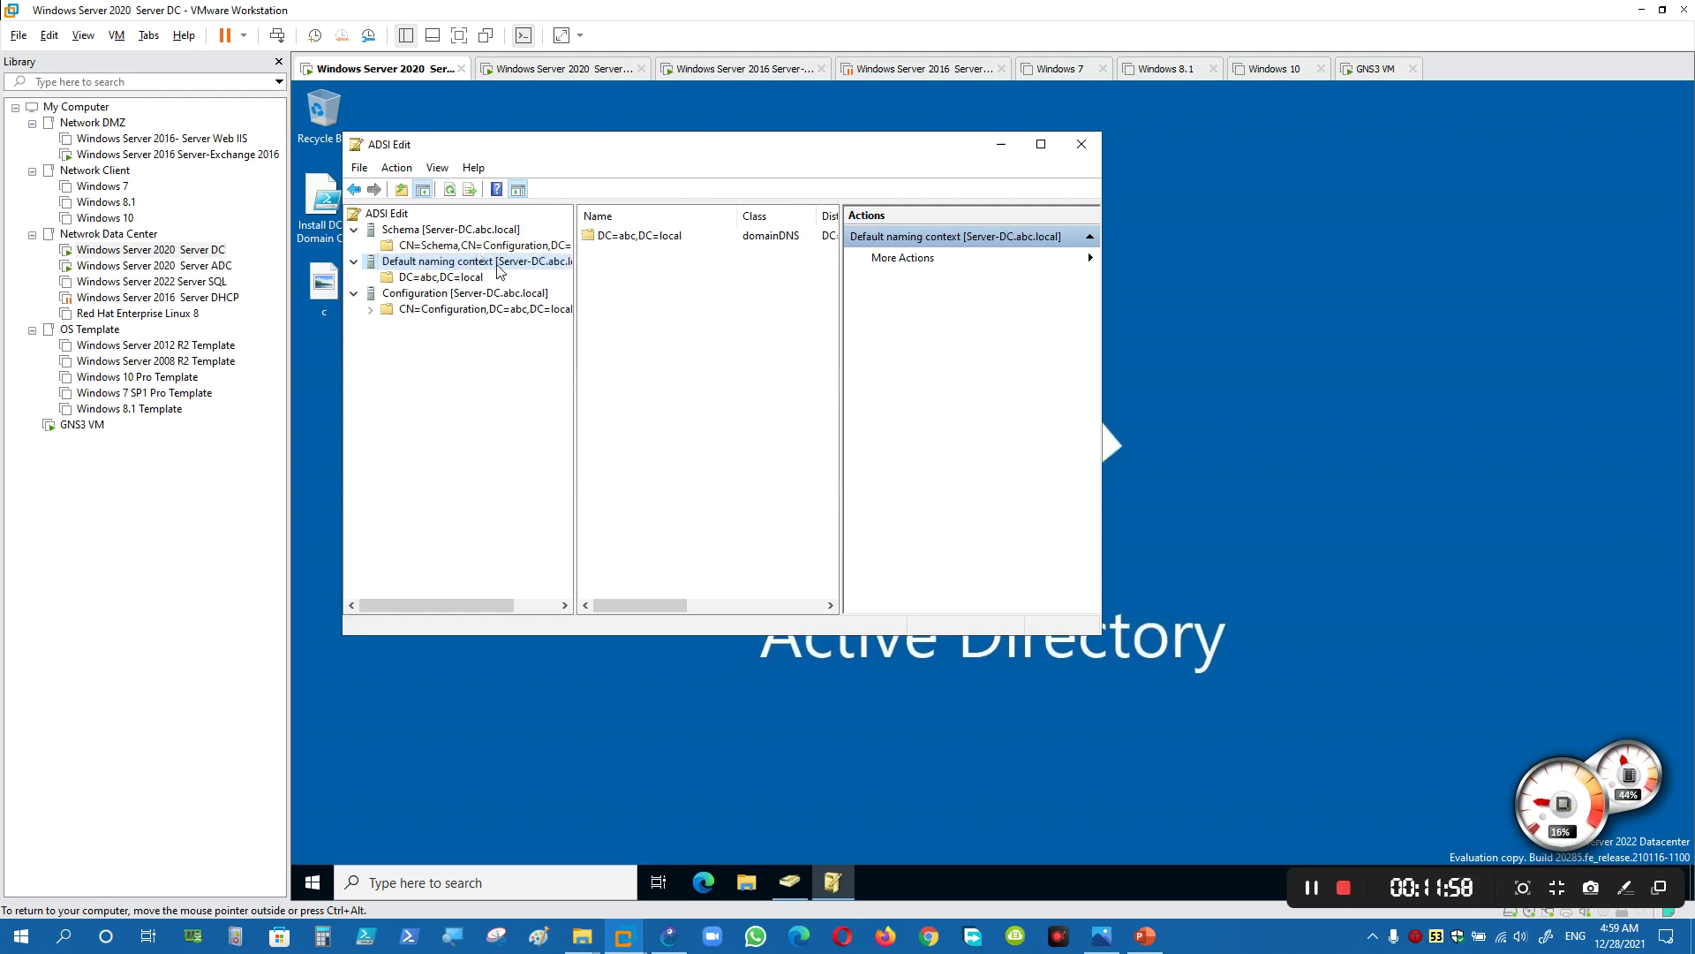
pyautogui.moveTo(482, 159); pyautogui.dragTo(554, 173)
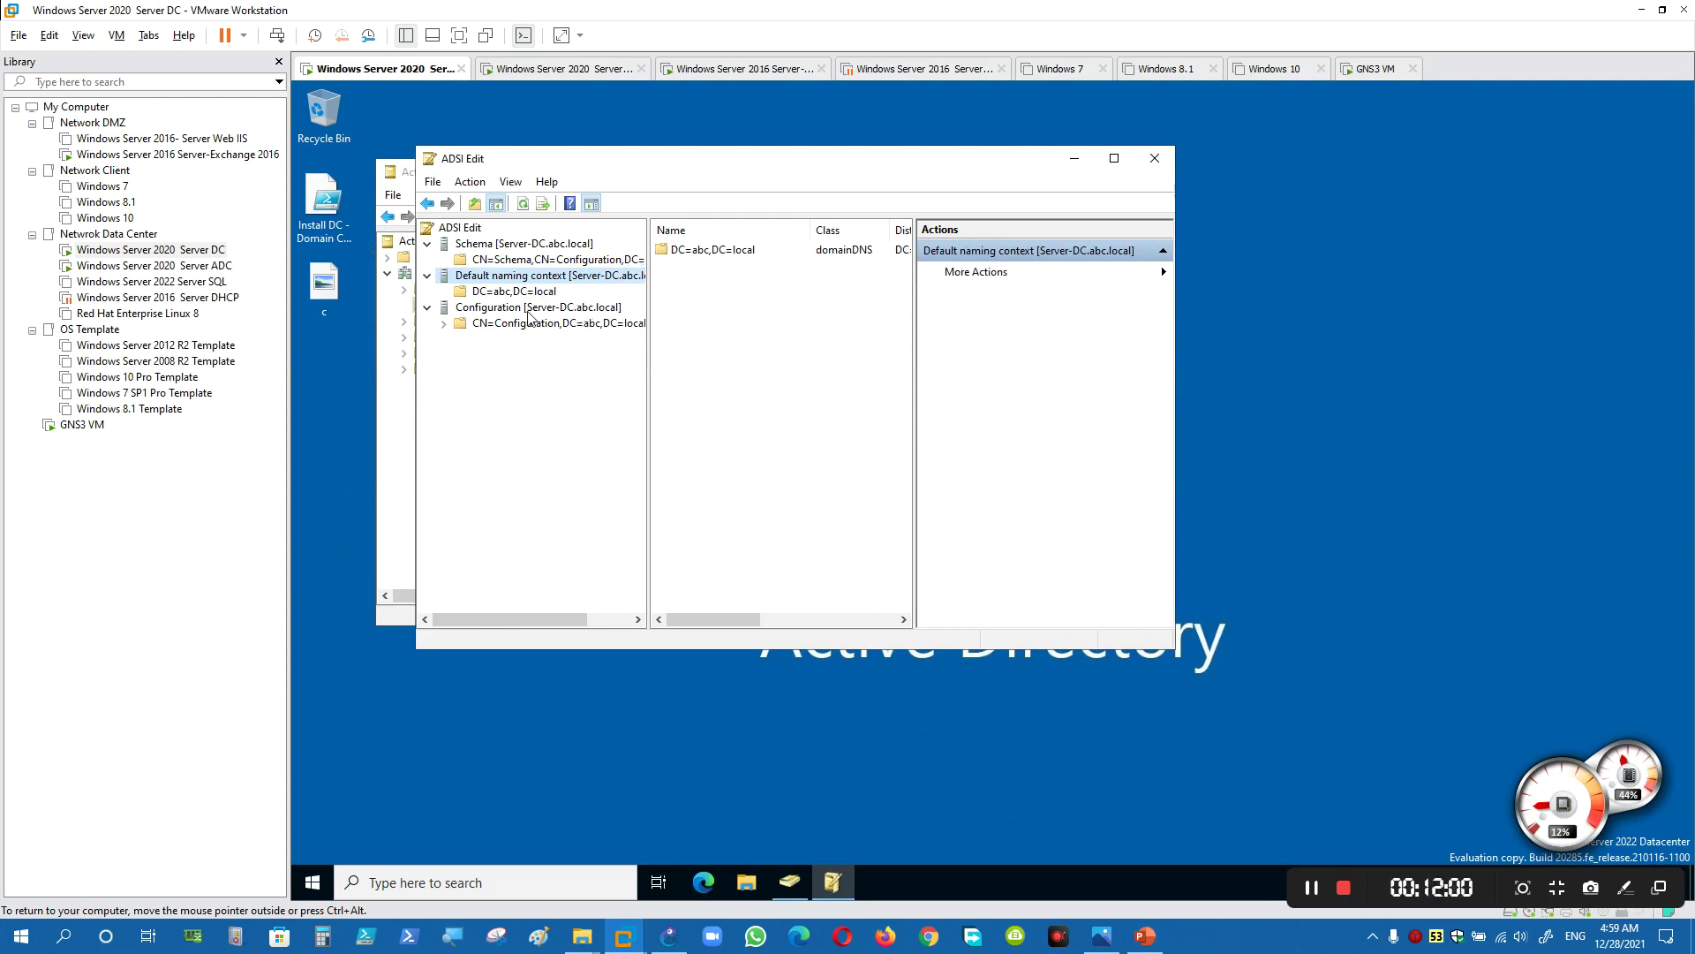
# - Close ADSI Edit and Active Directory Users and Computers on the domain controller
pyautogui.click(1154, 158)
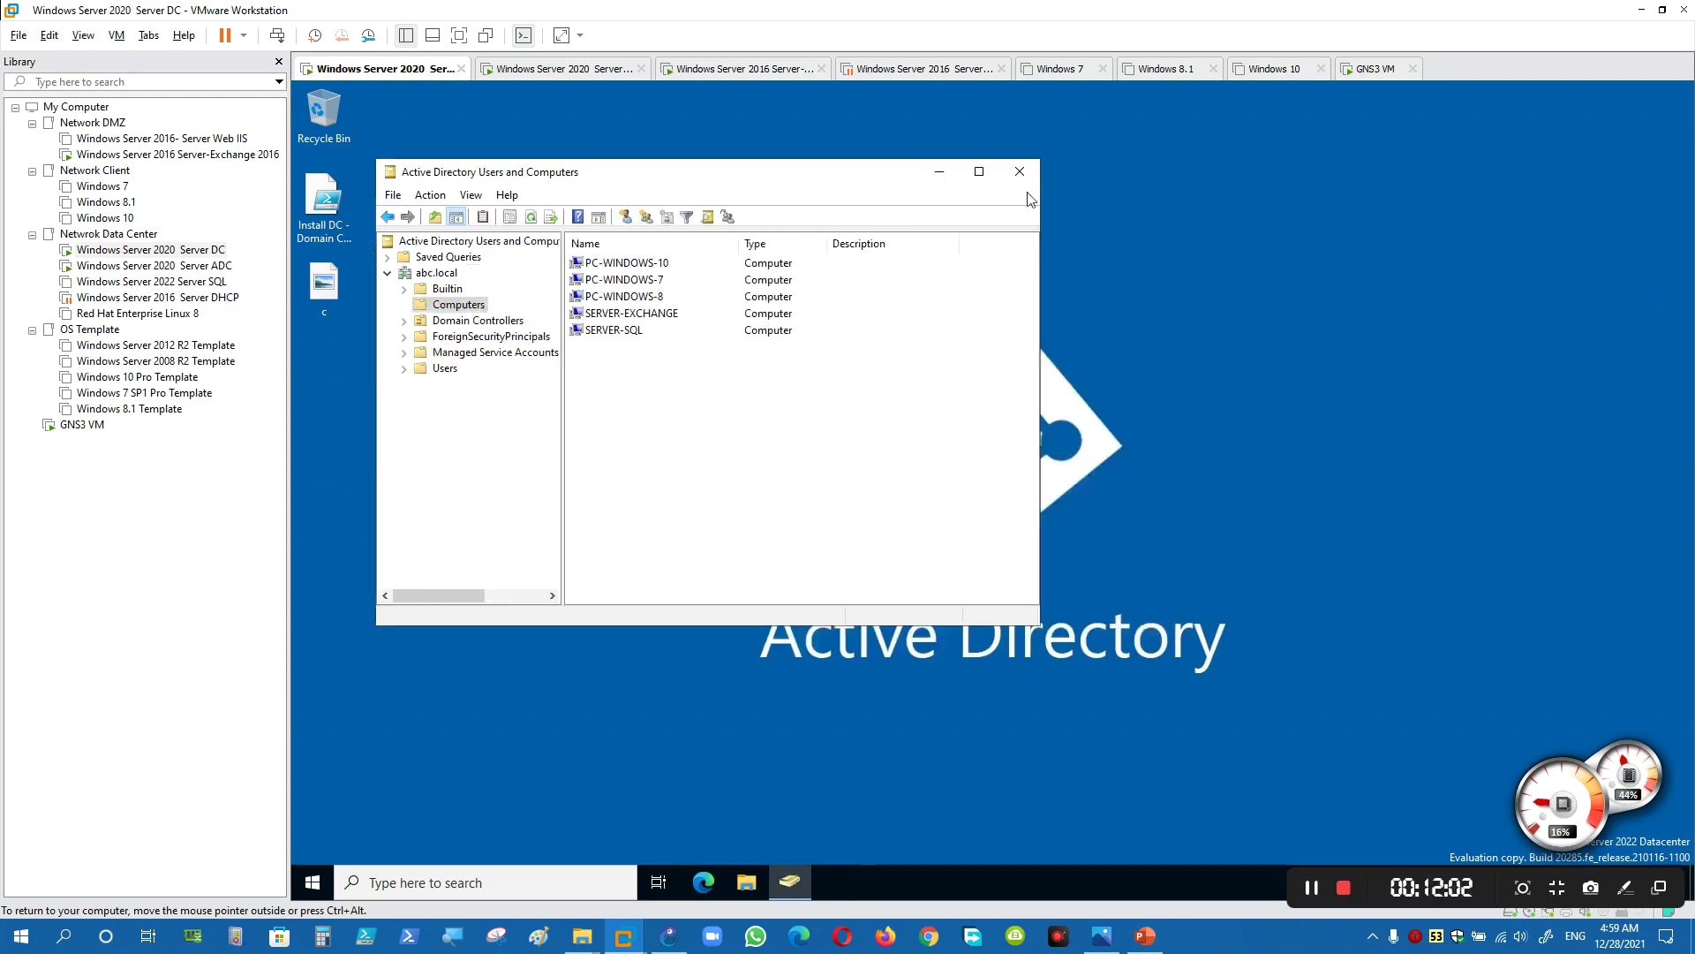
pyautogui.click(1024, 172)
pyautogui.click(1145, 935)
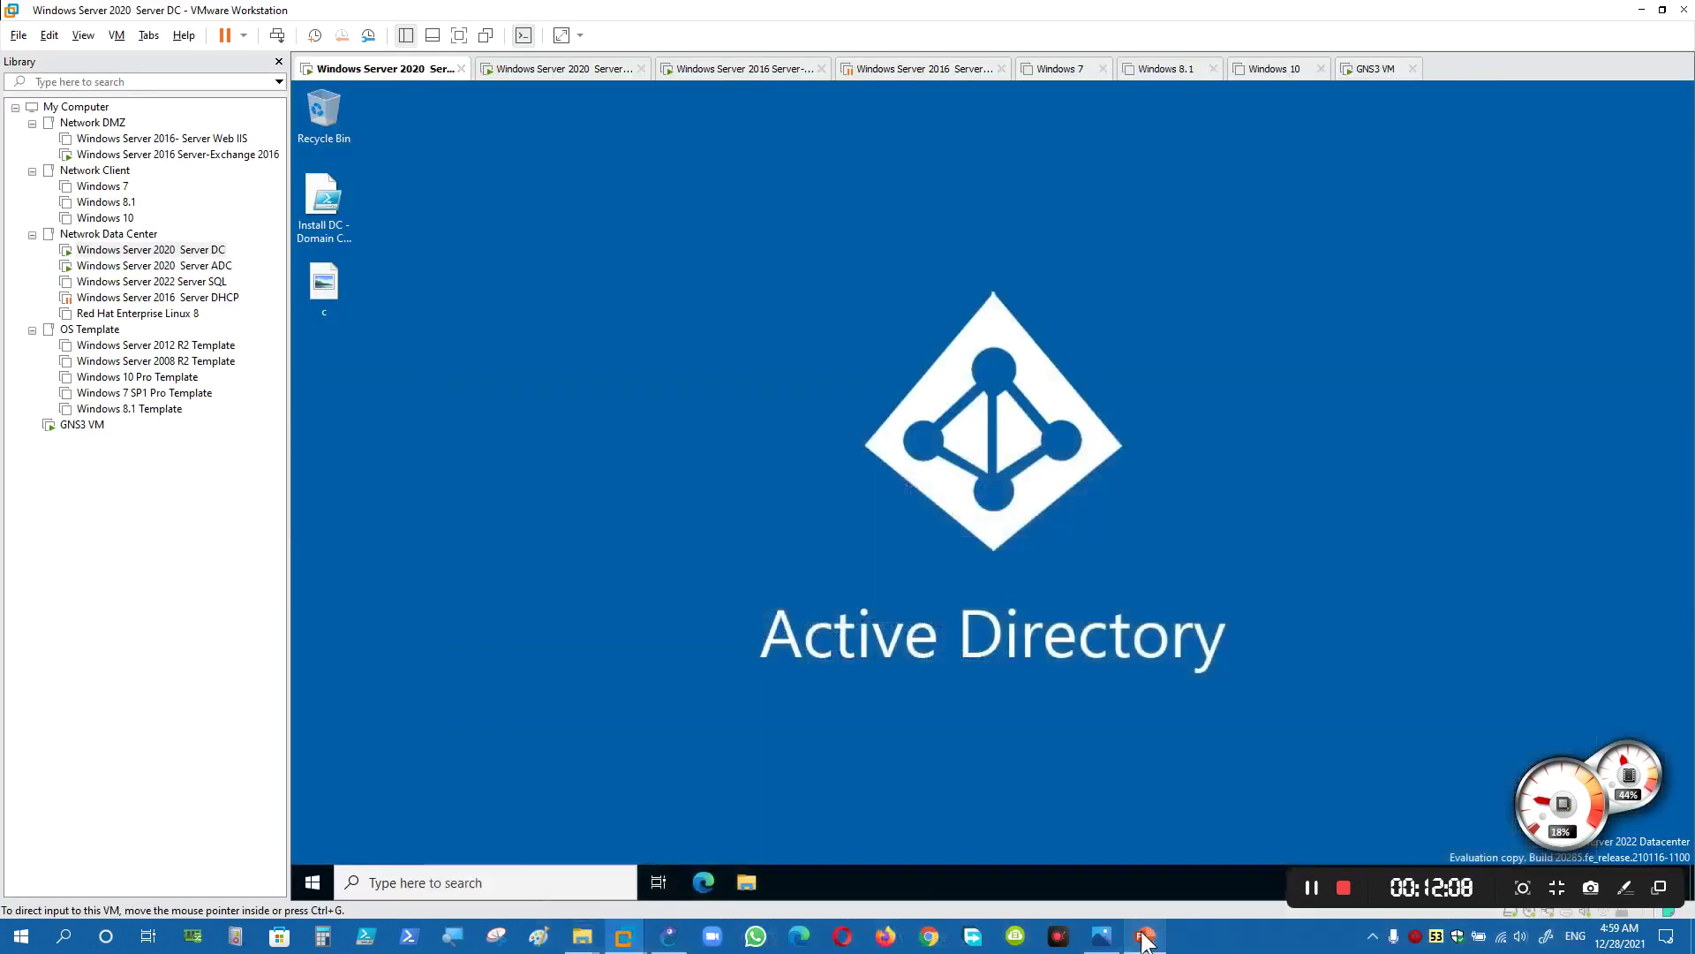
pyautogui.click(1145, 935)
# - Open the domain controller VM's hardware settings from its tab menu
pyautogui.rightClick(368, 72)
pyautogui.click(549, 371)
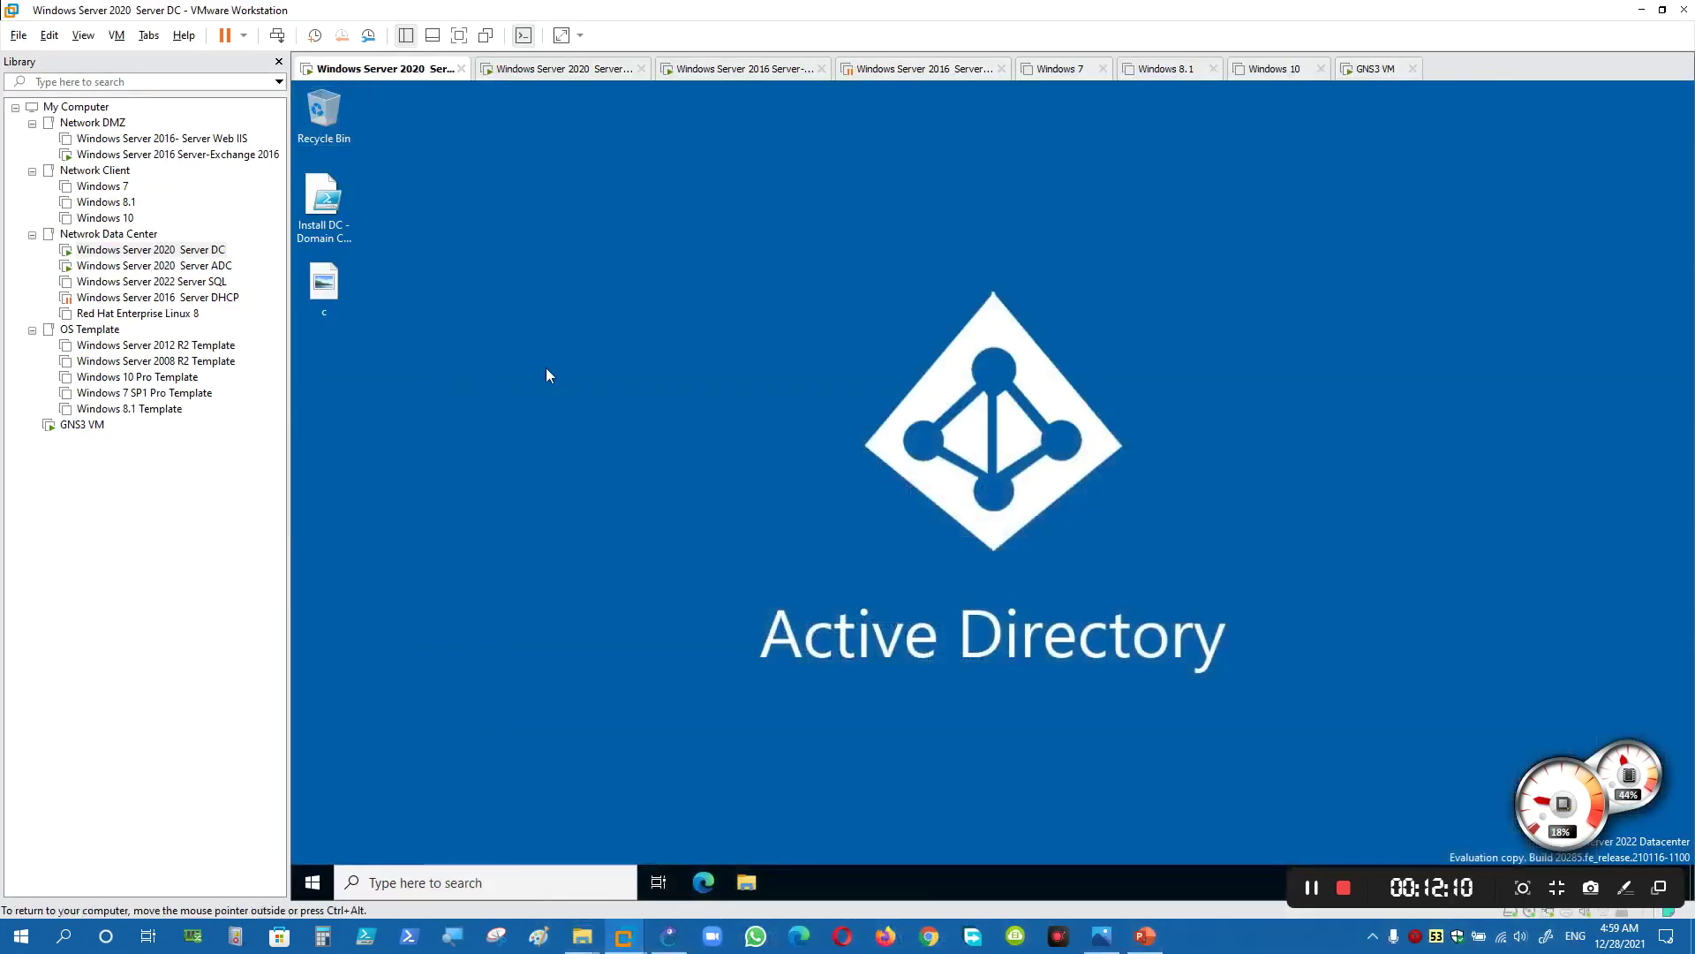
pyautogui.rightClick(414, 76)
pyautogui.press('Escape')
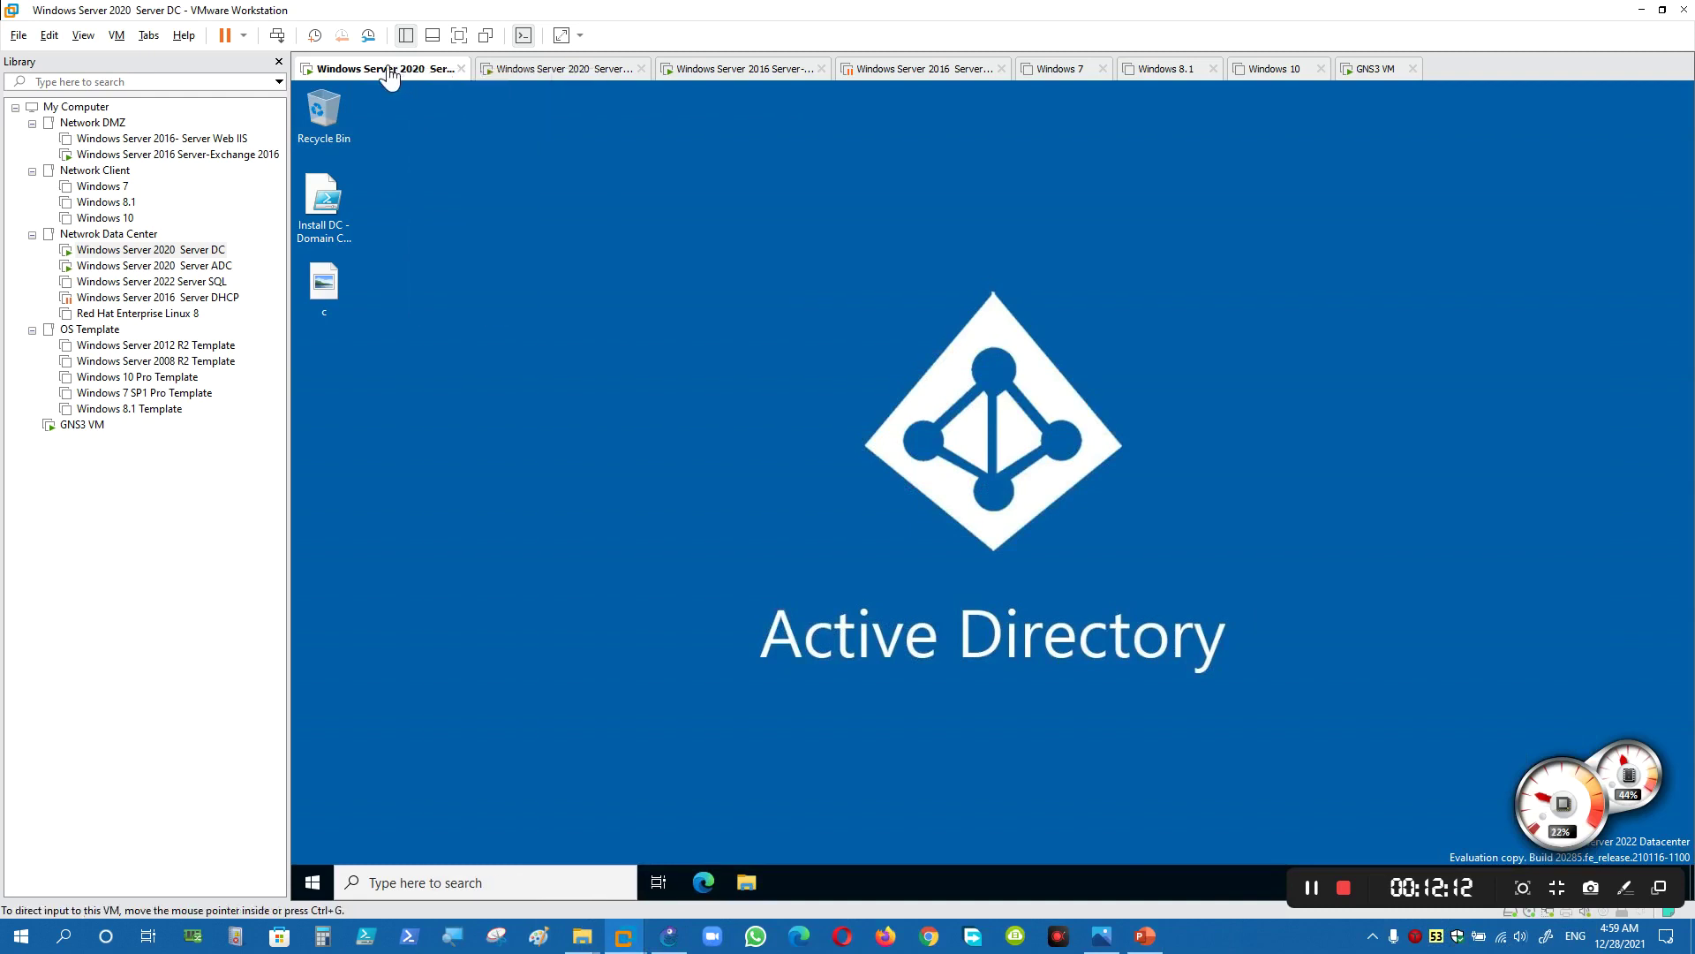
pyautogui.rightClick(379, 65)
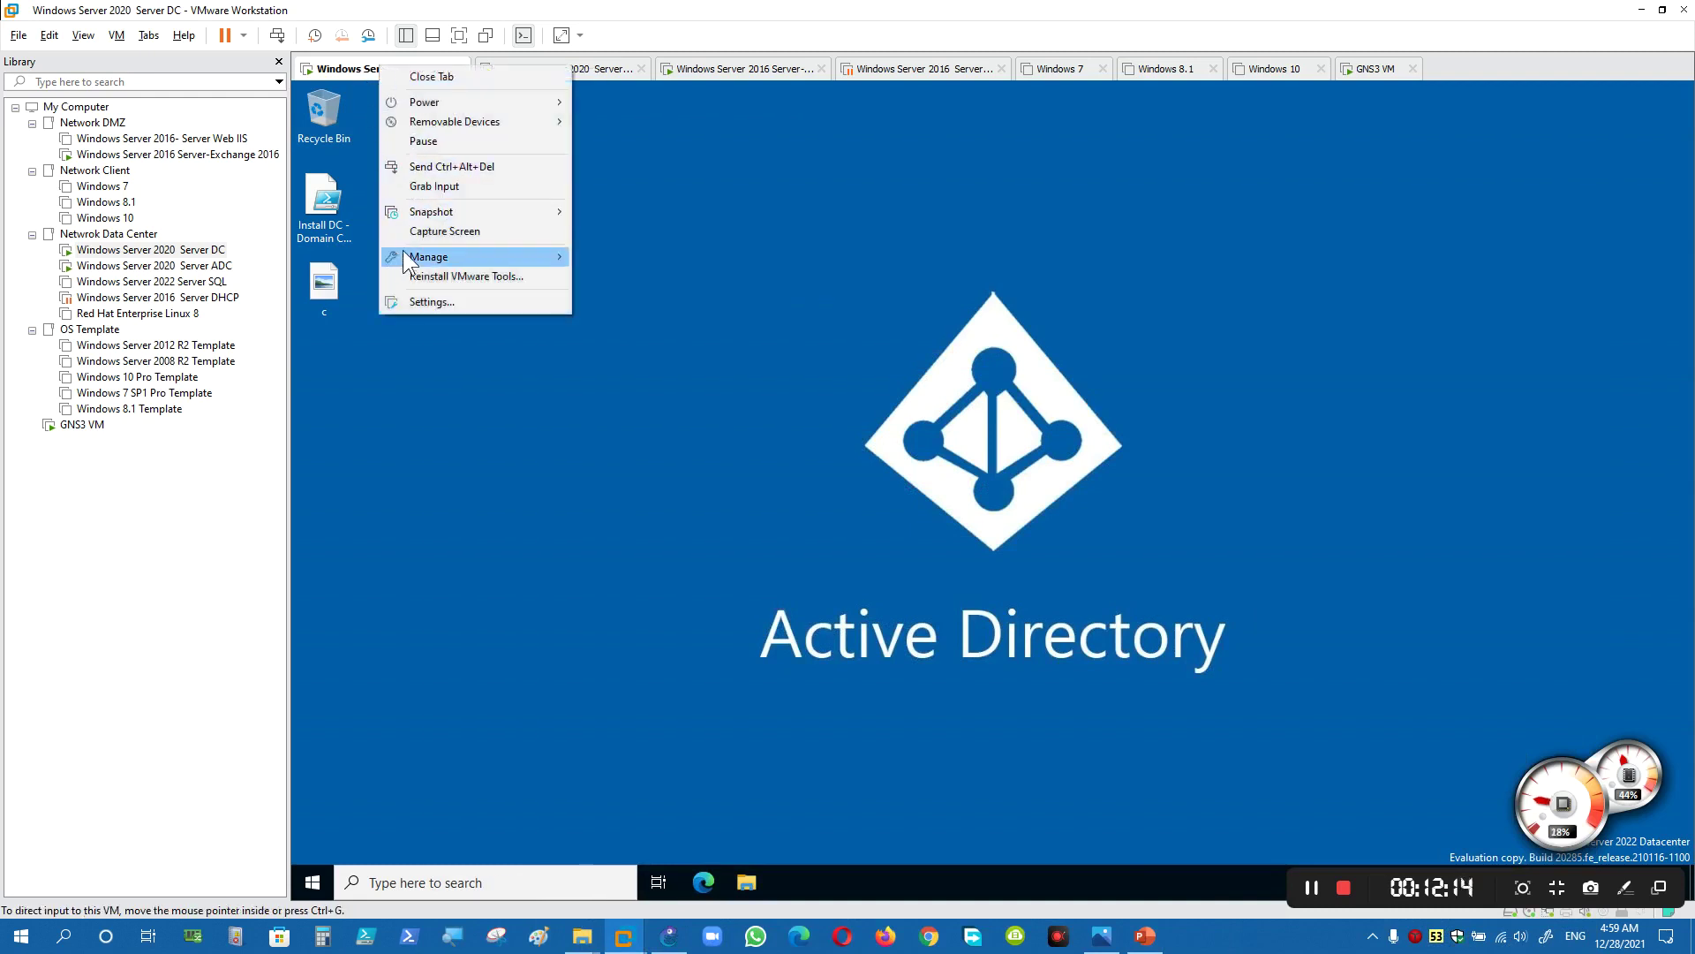
pyautogui.click(432, 302)
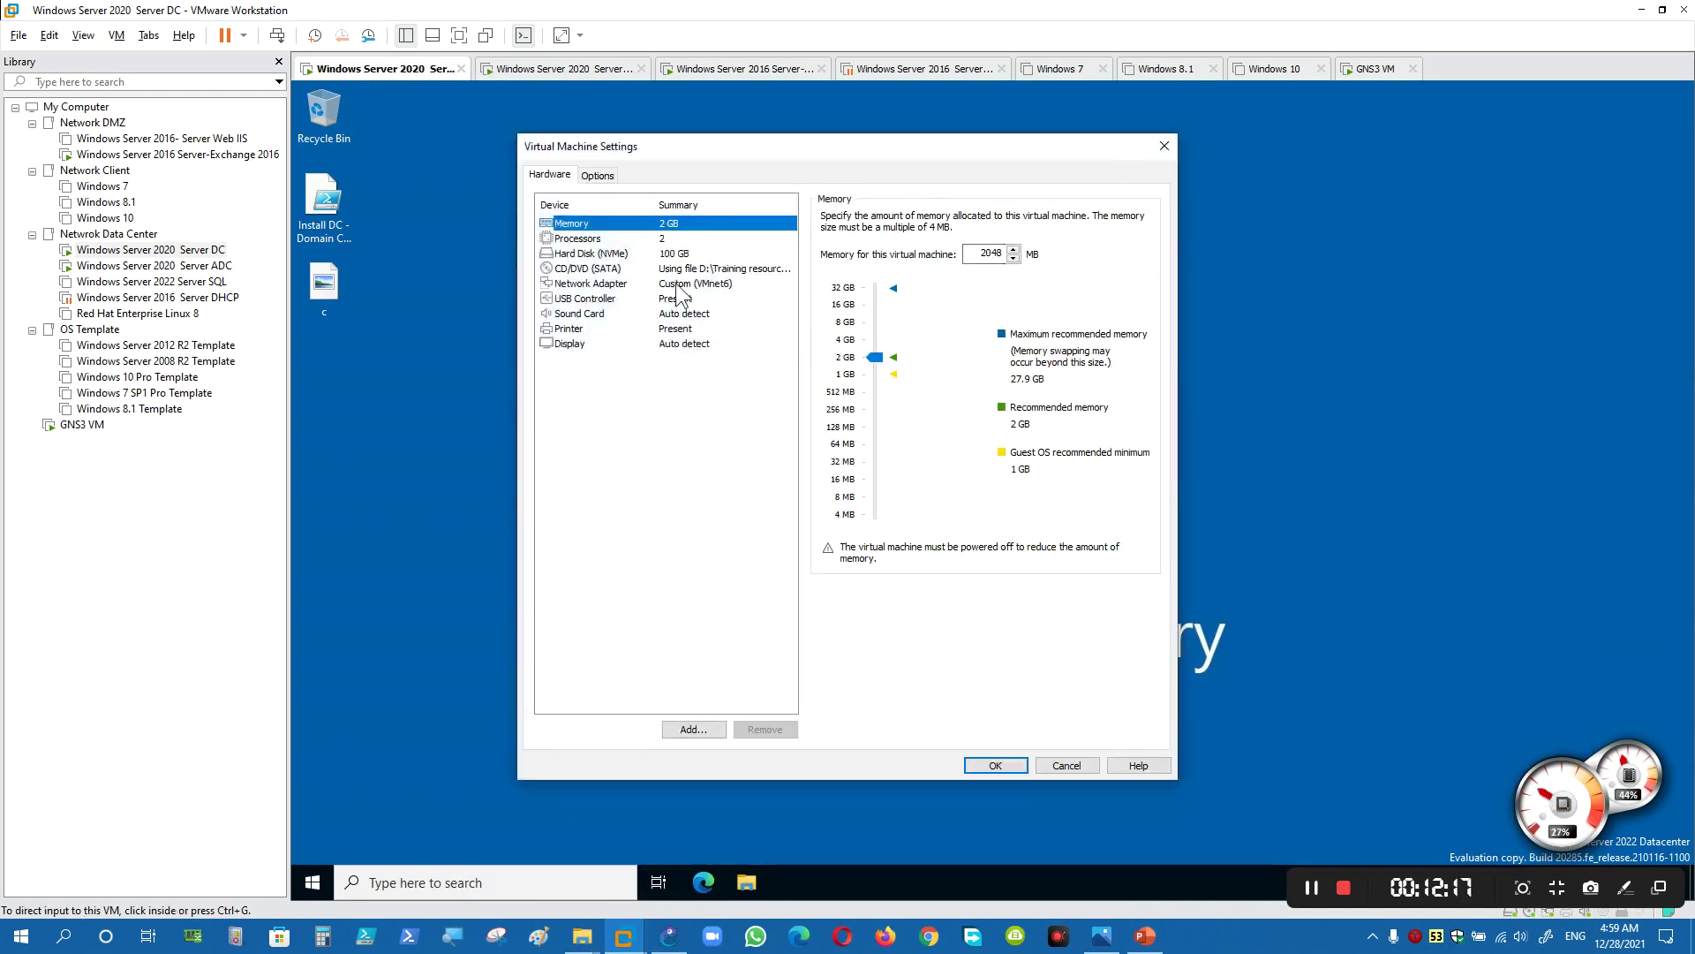
# - Set the CD/DVD drive to ExchangeServer2016-x64-cu12 ISO from Desktop > Tools Resources and LAB
pyautogui.click(575, 269)
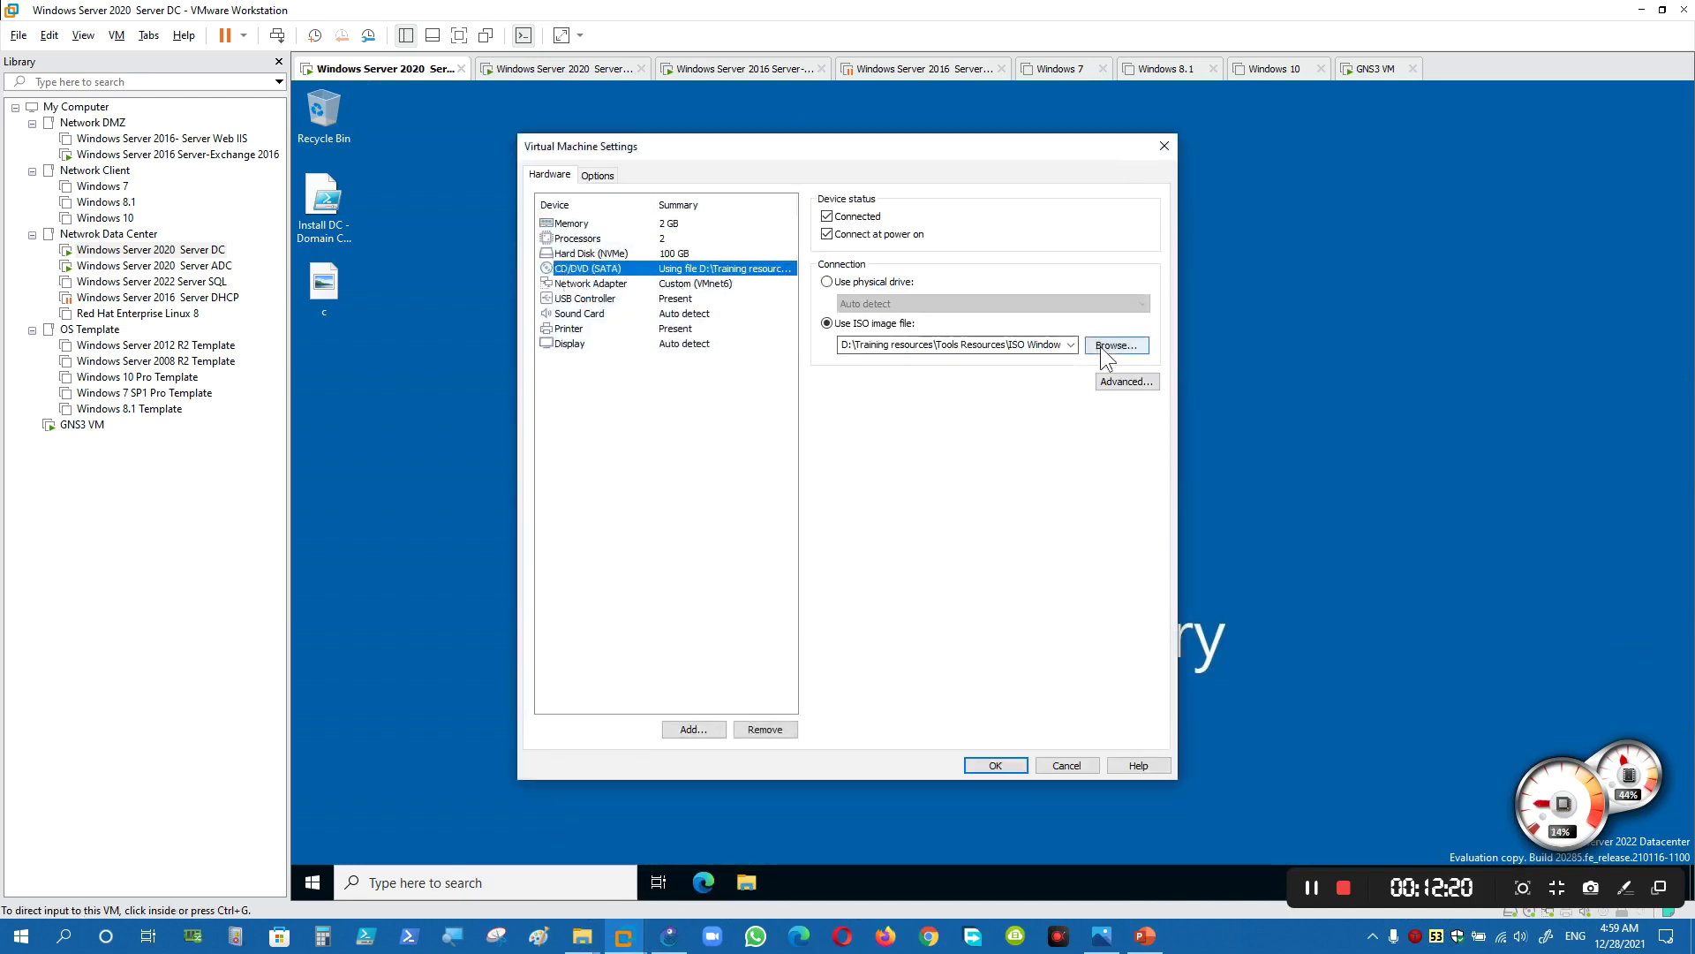
pyautogui.click(1116, 345)
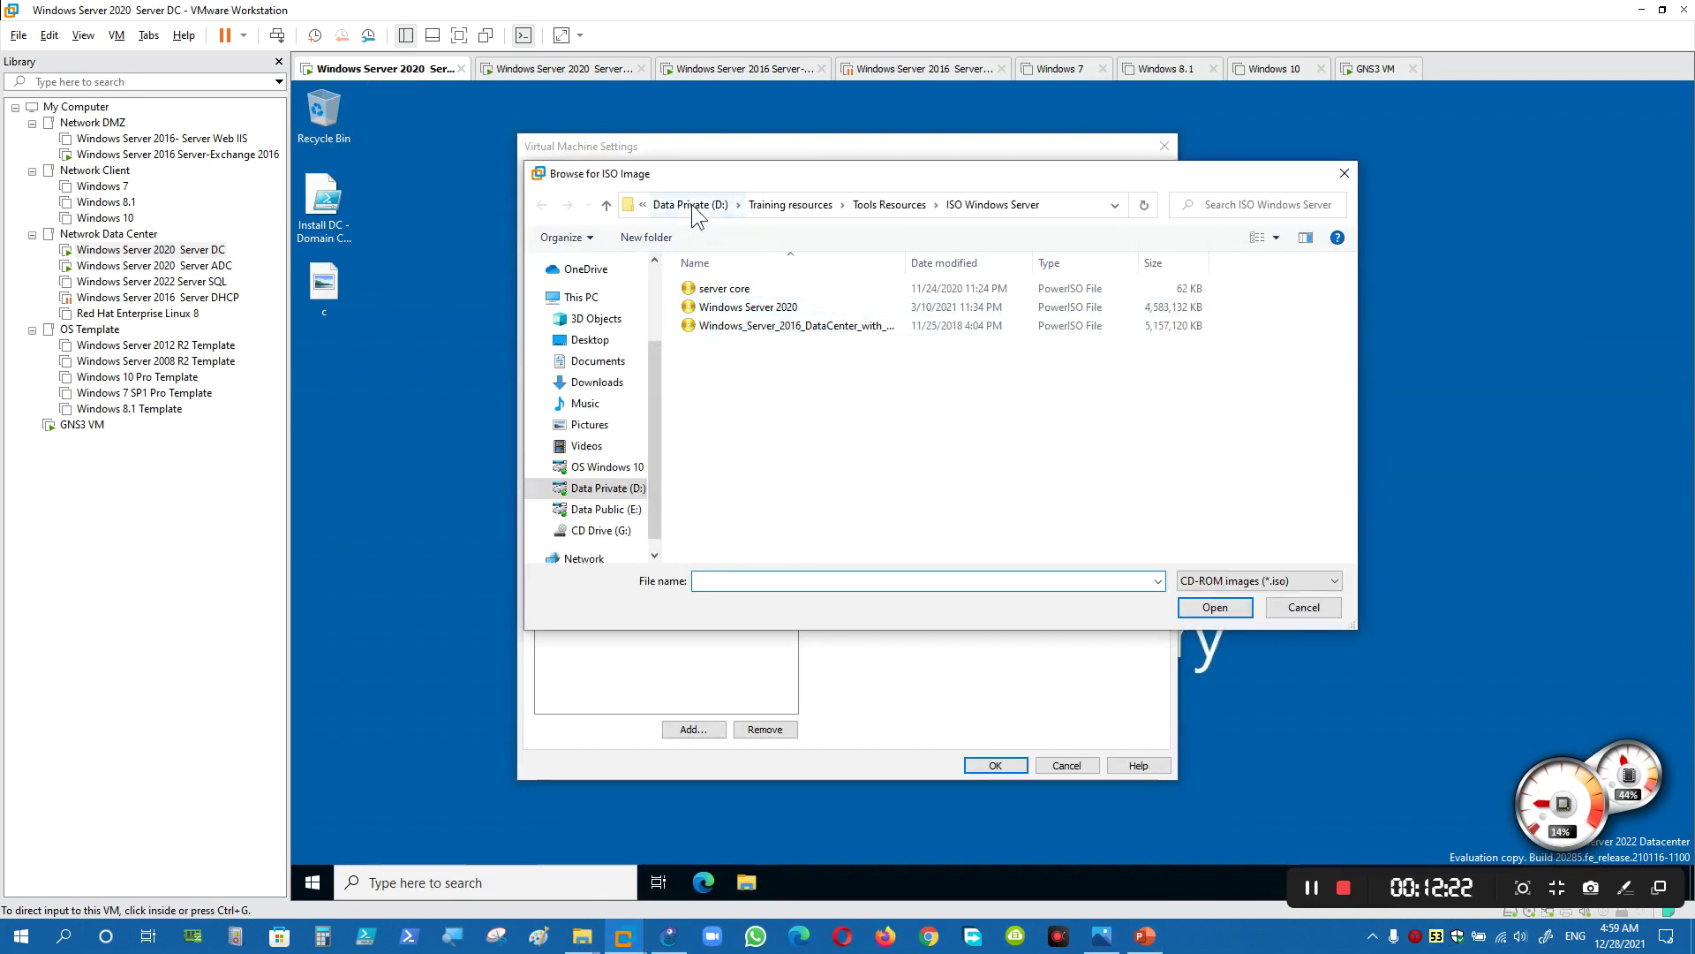
pyautogui.click(587, 340)
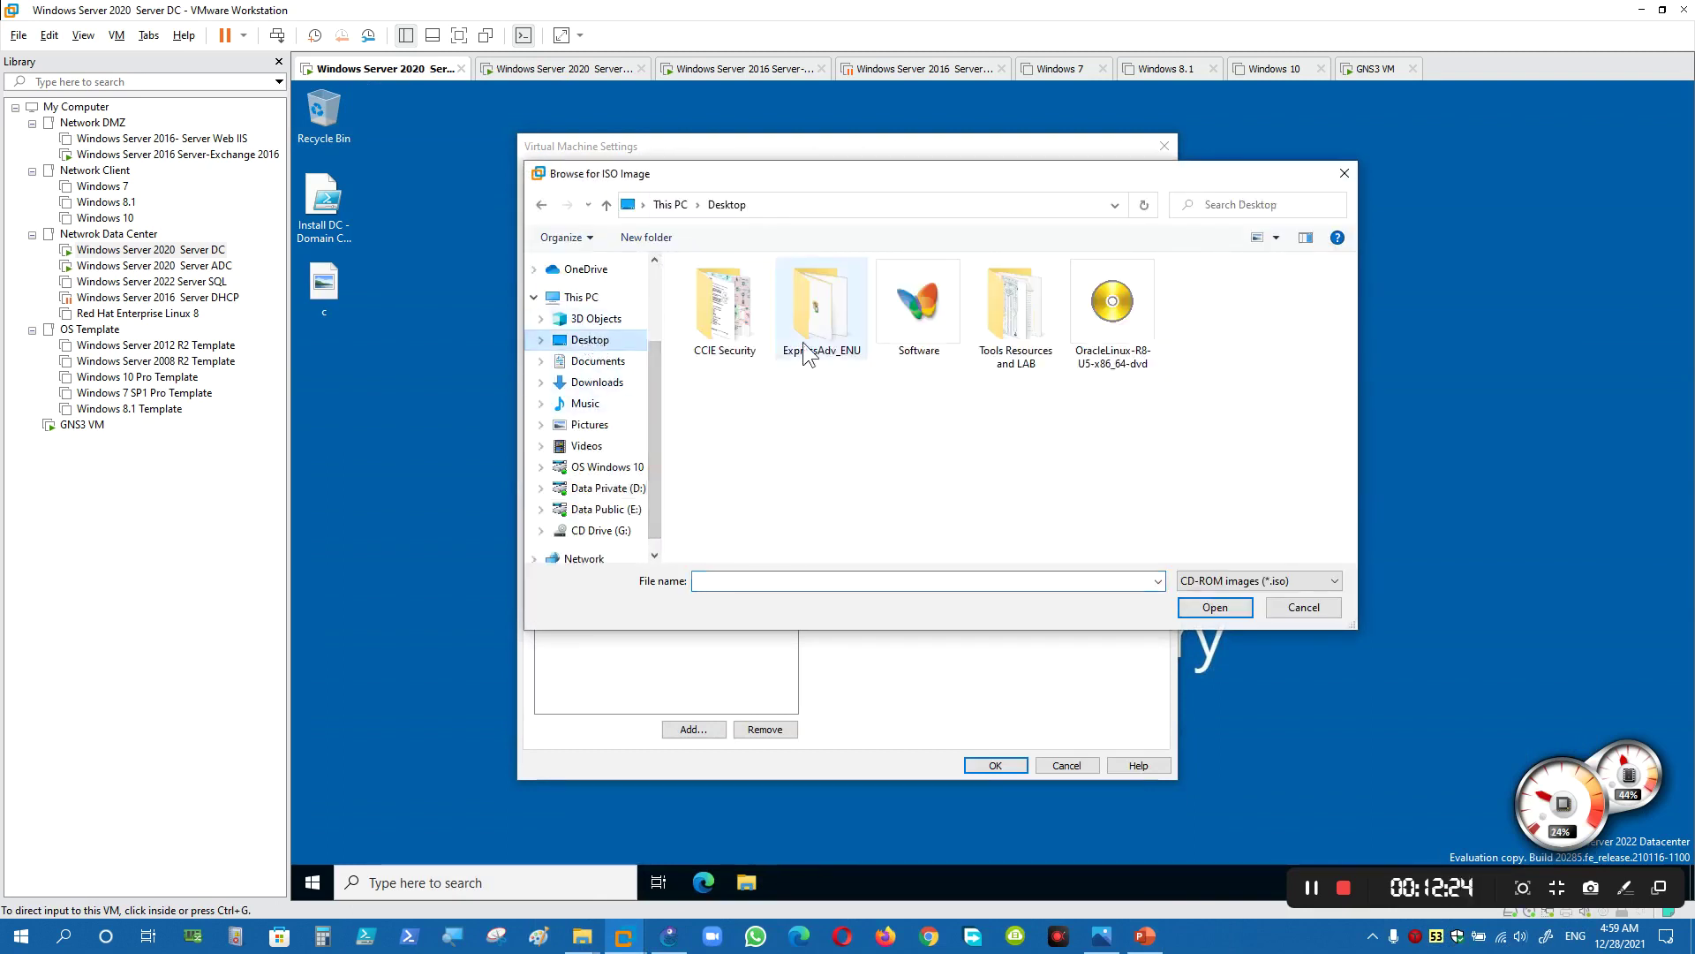
pyautogui.click(819, 312)
pyautogui.doubleClick(988, 310)
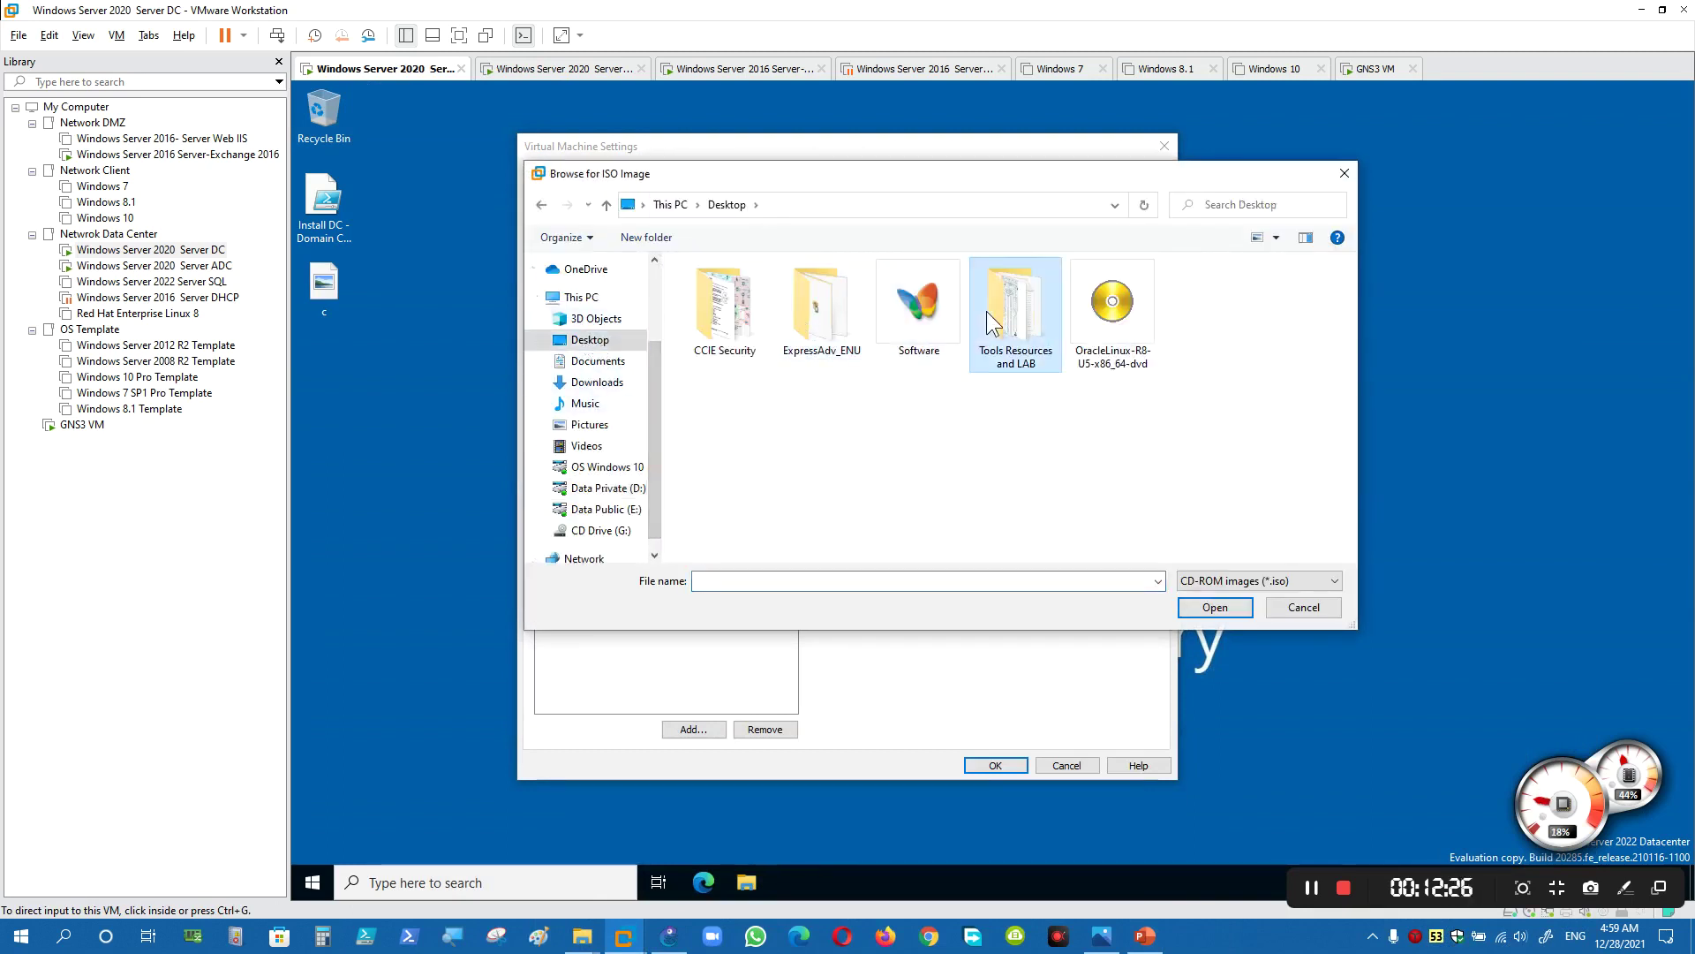
pyautogui.doubleClick(742, 291)
pyautogui.click(738, 308)
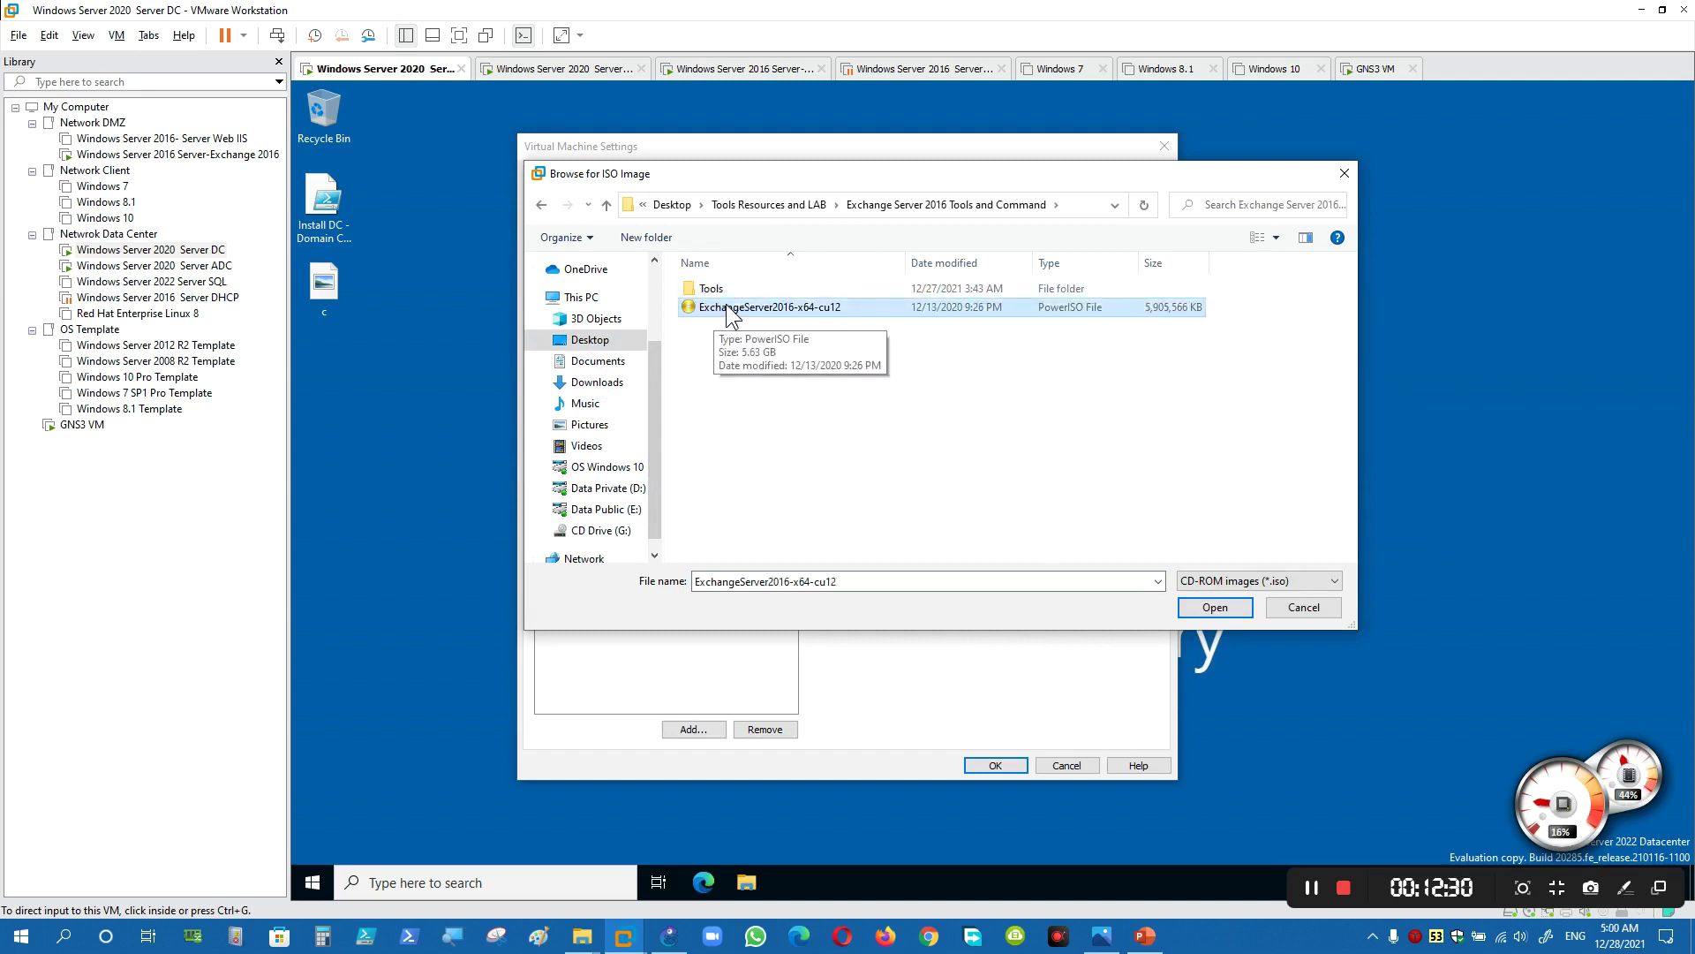
pyautogui.doubleClick(726, 306)
pyautogui.click(995, 765)
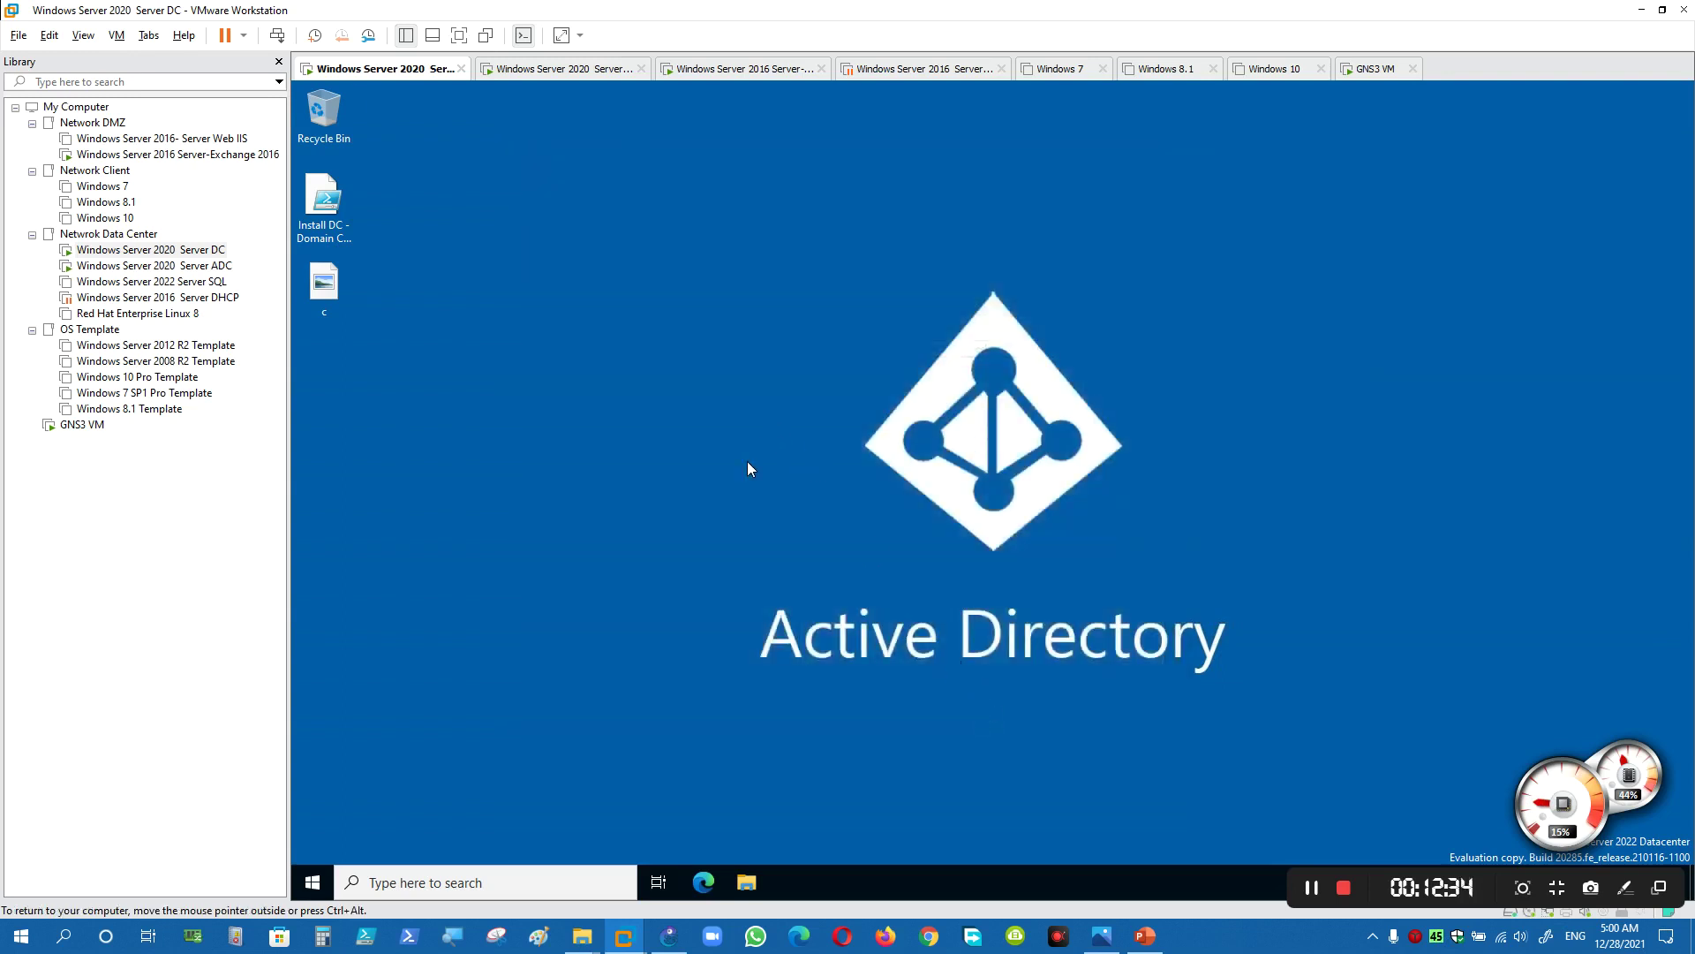
# - Launch Command Prompt as administrator and switch it to drive D:
pyautogui.press('super')
pyautogui.write('cmd')
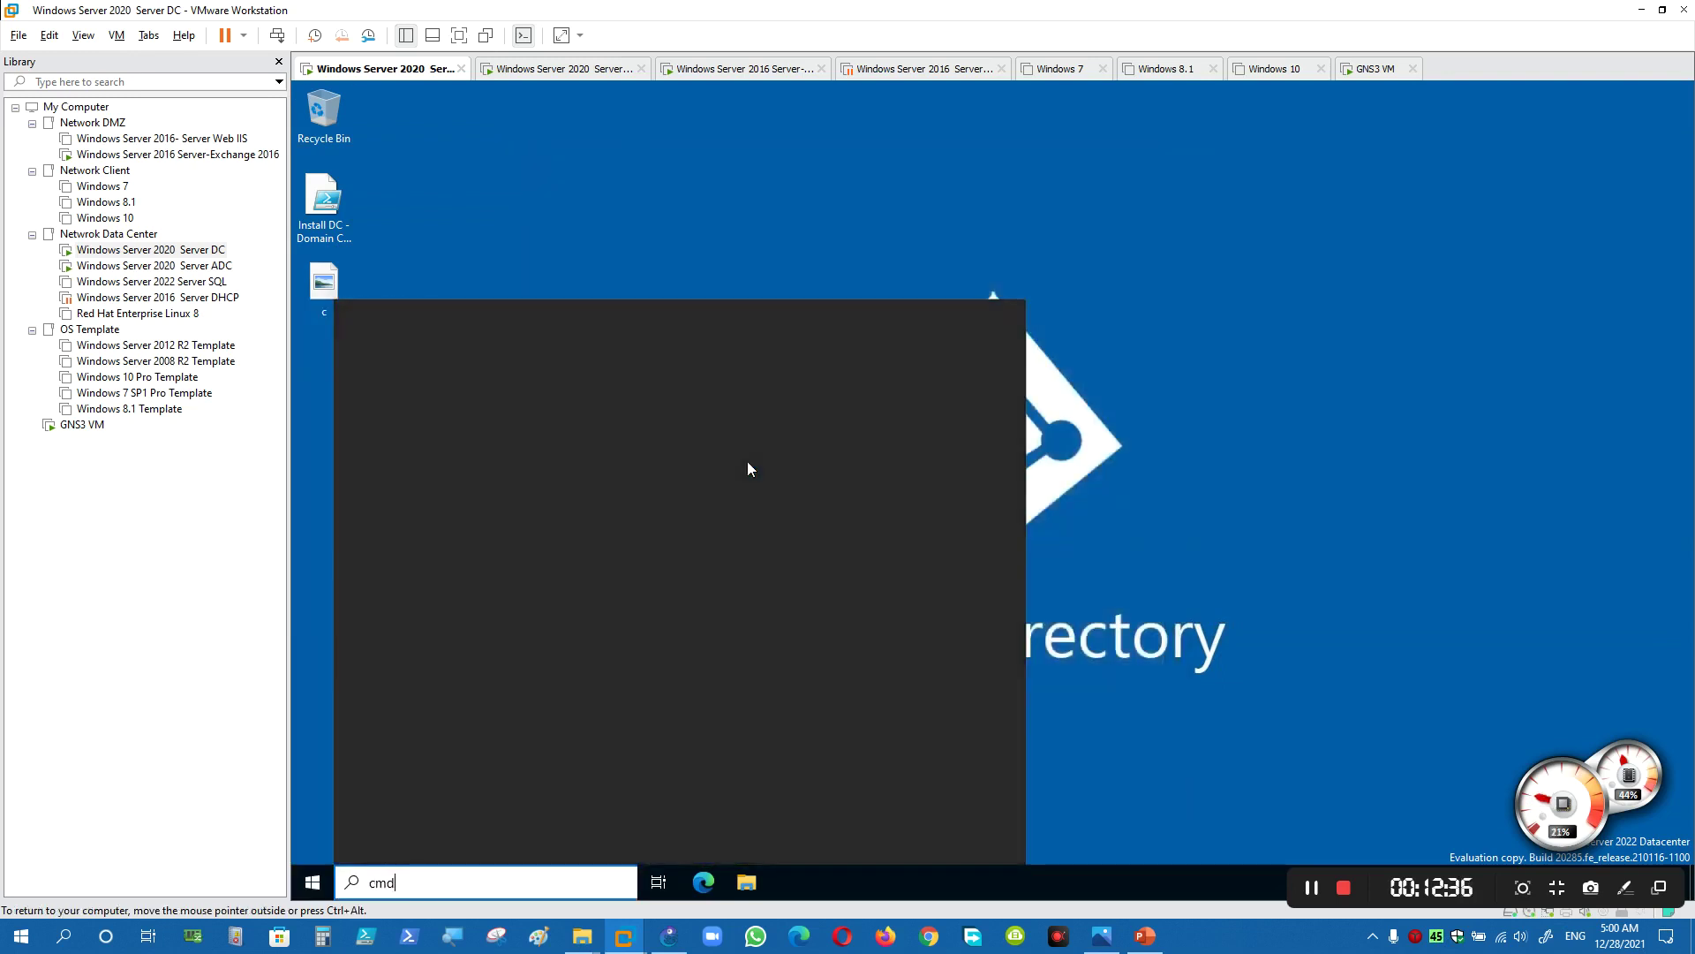
pyautogui.rightClick(417, 393)
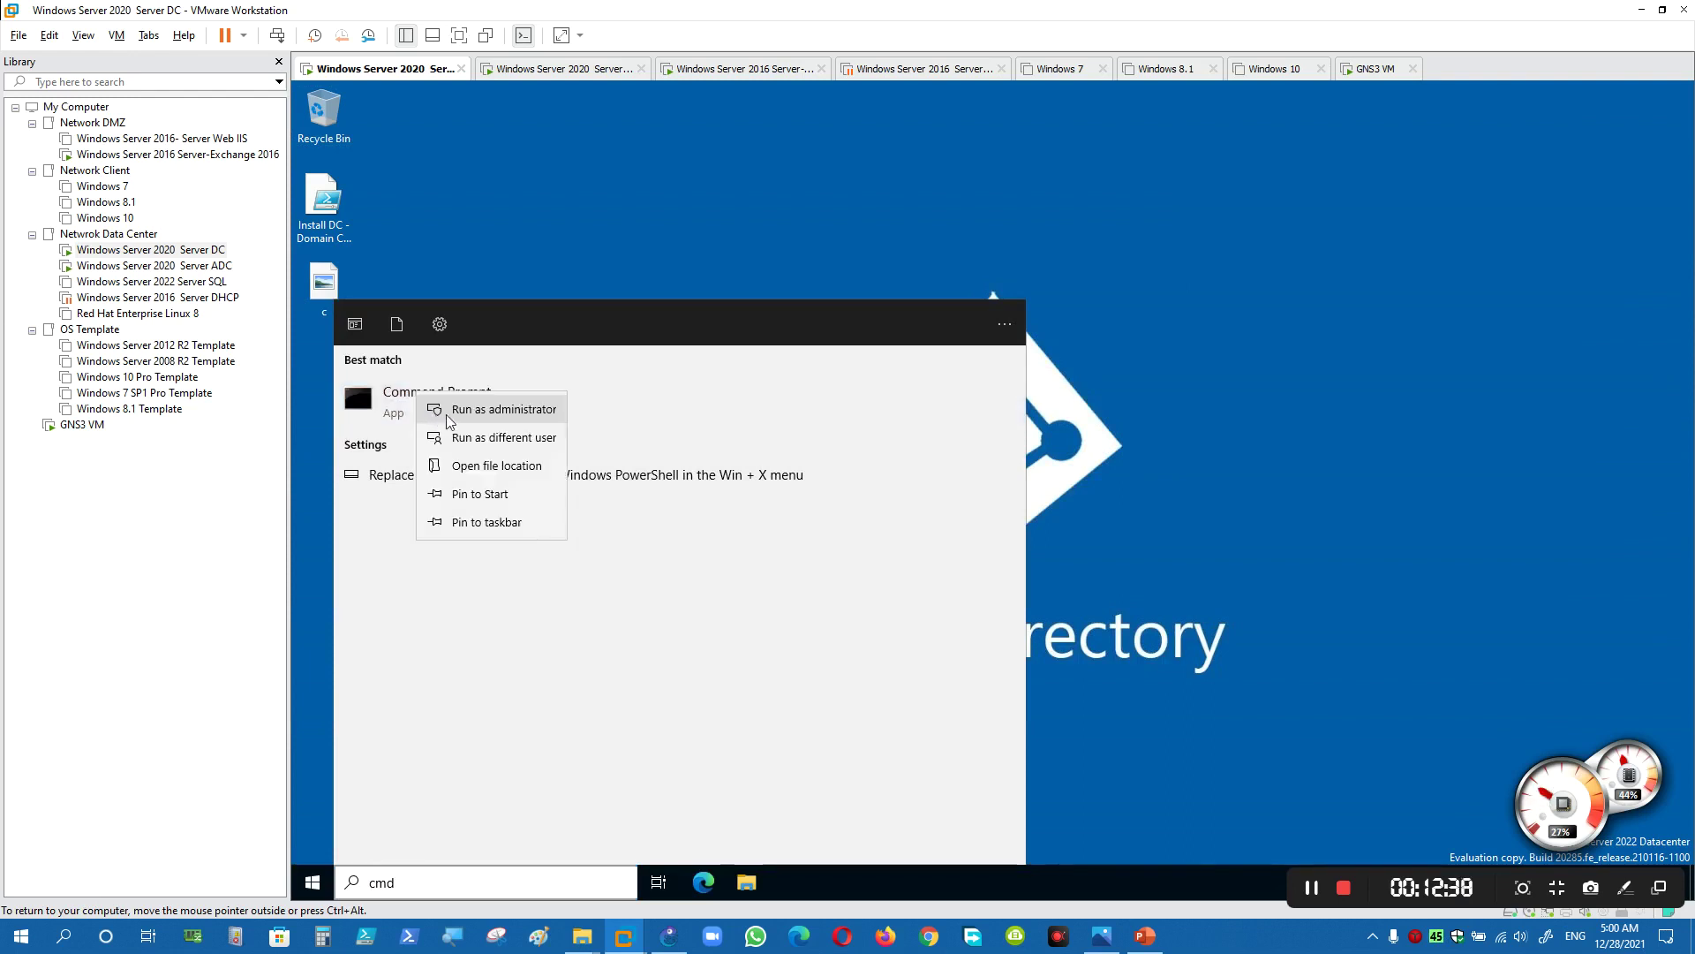
pyautogui.click(432, 413)
pyautogui.write('d:')
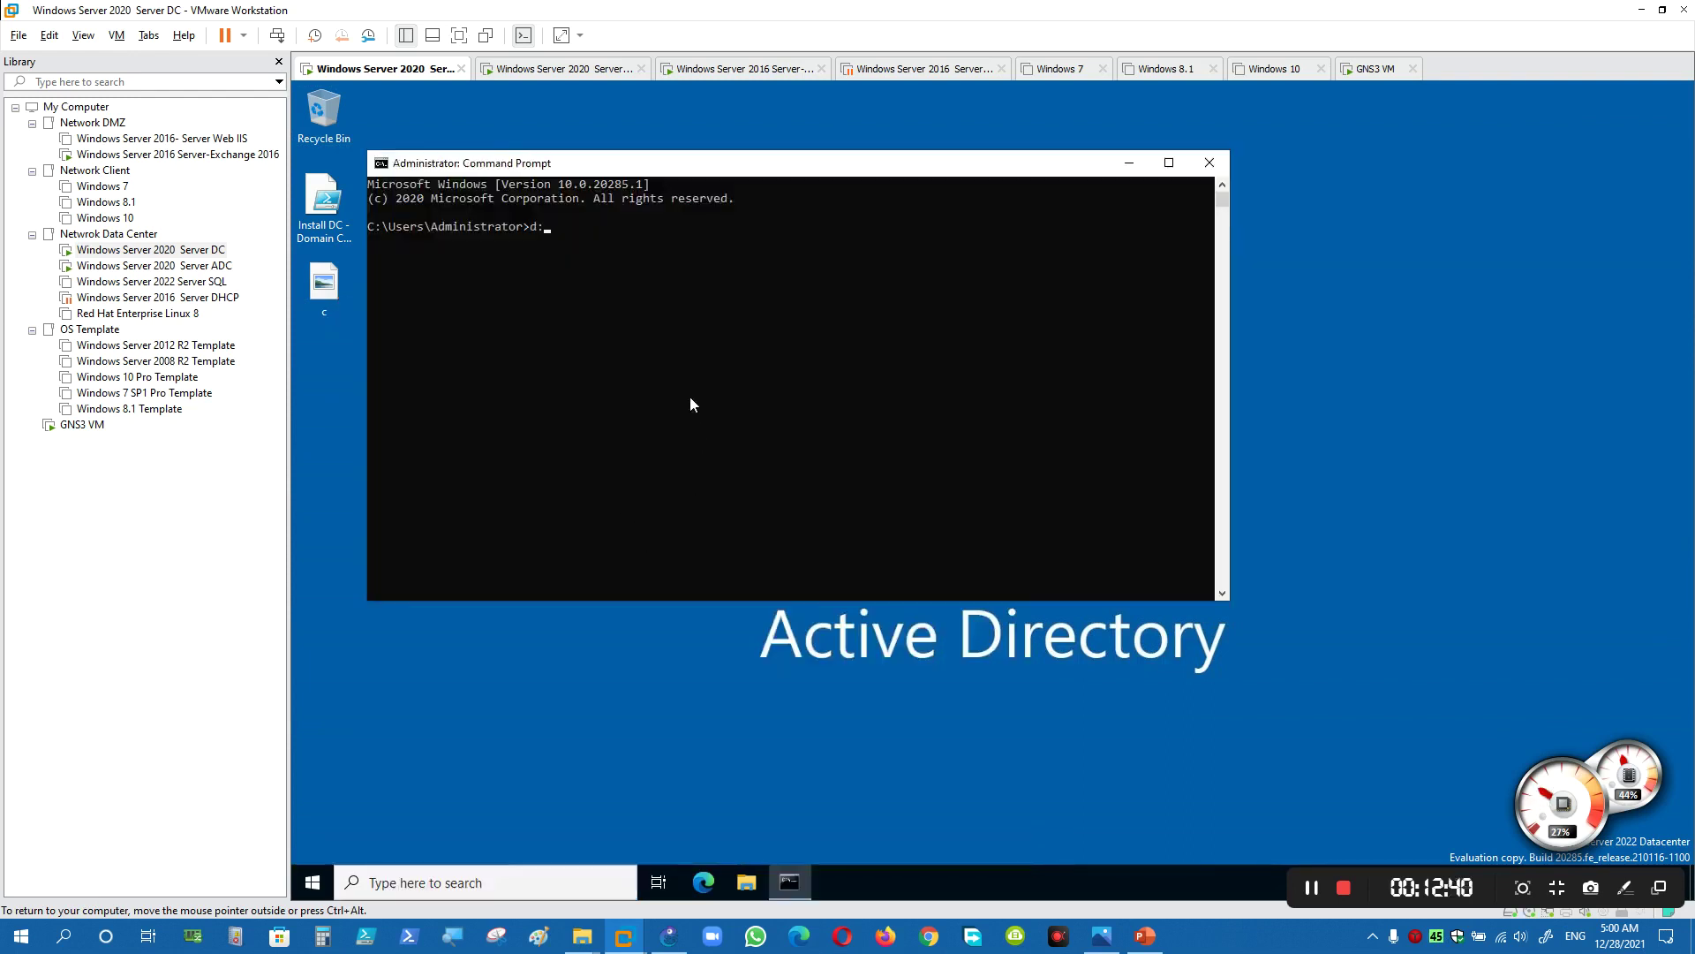
pyautogui.press('Return')
# - Check This PC in File Explorer to confirm the Exchange DVD is mounted
pyautogui.click(370, 255)
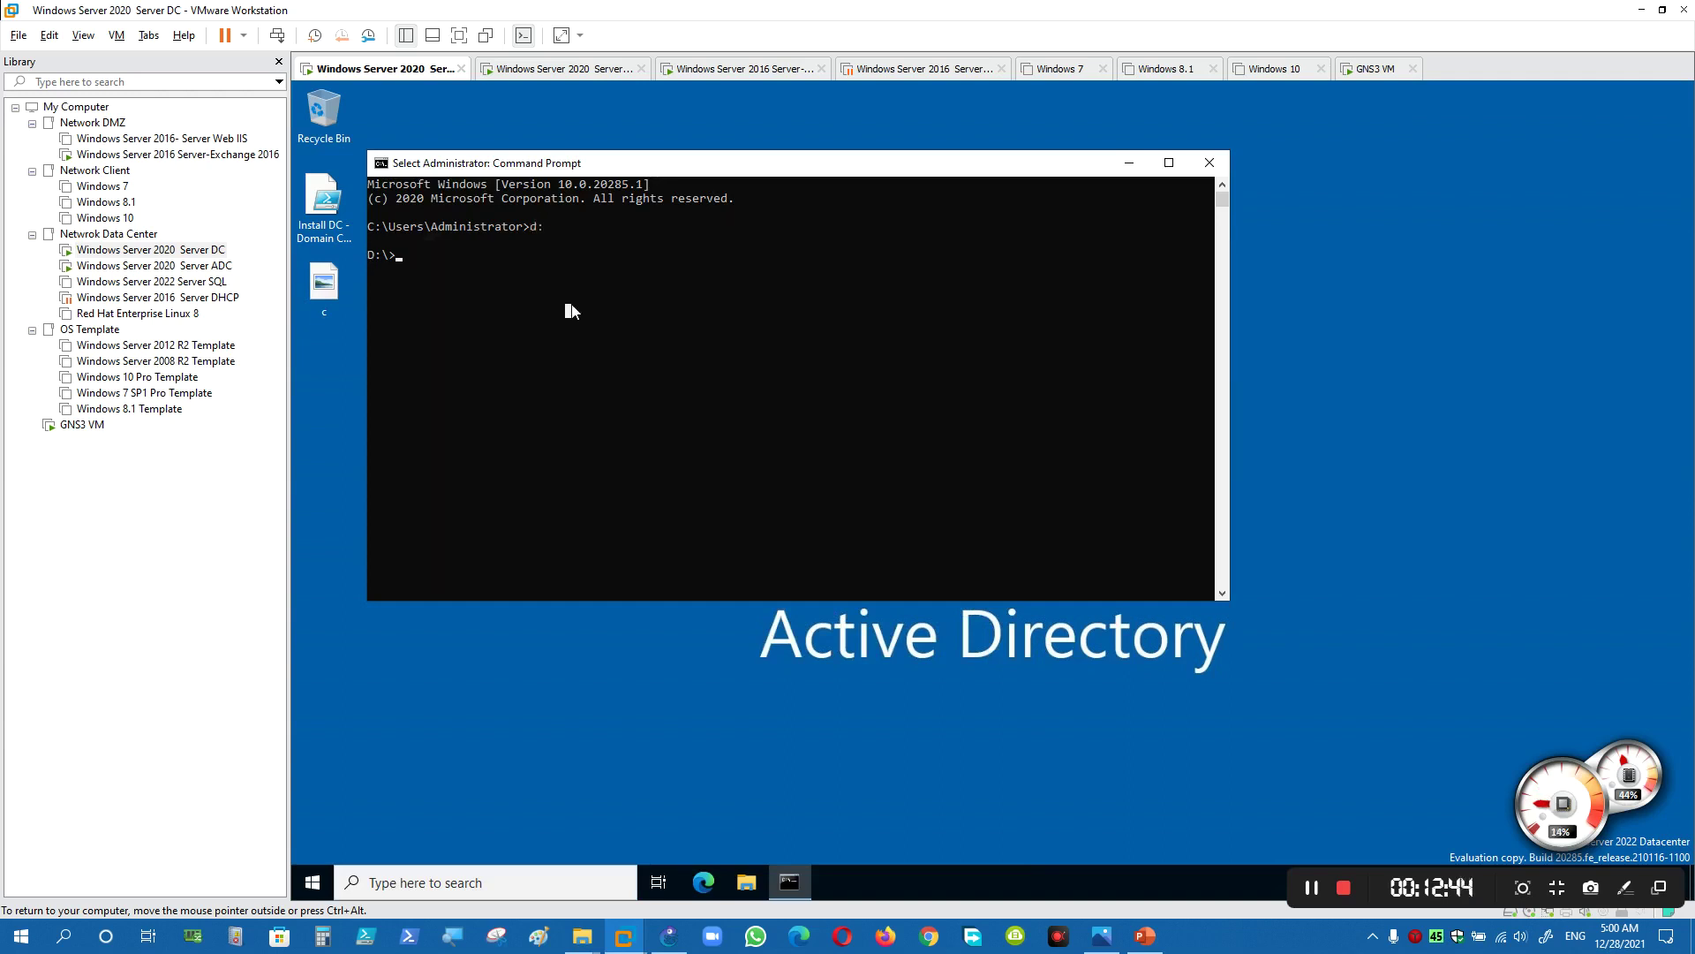
pyautogui.press('super+e')
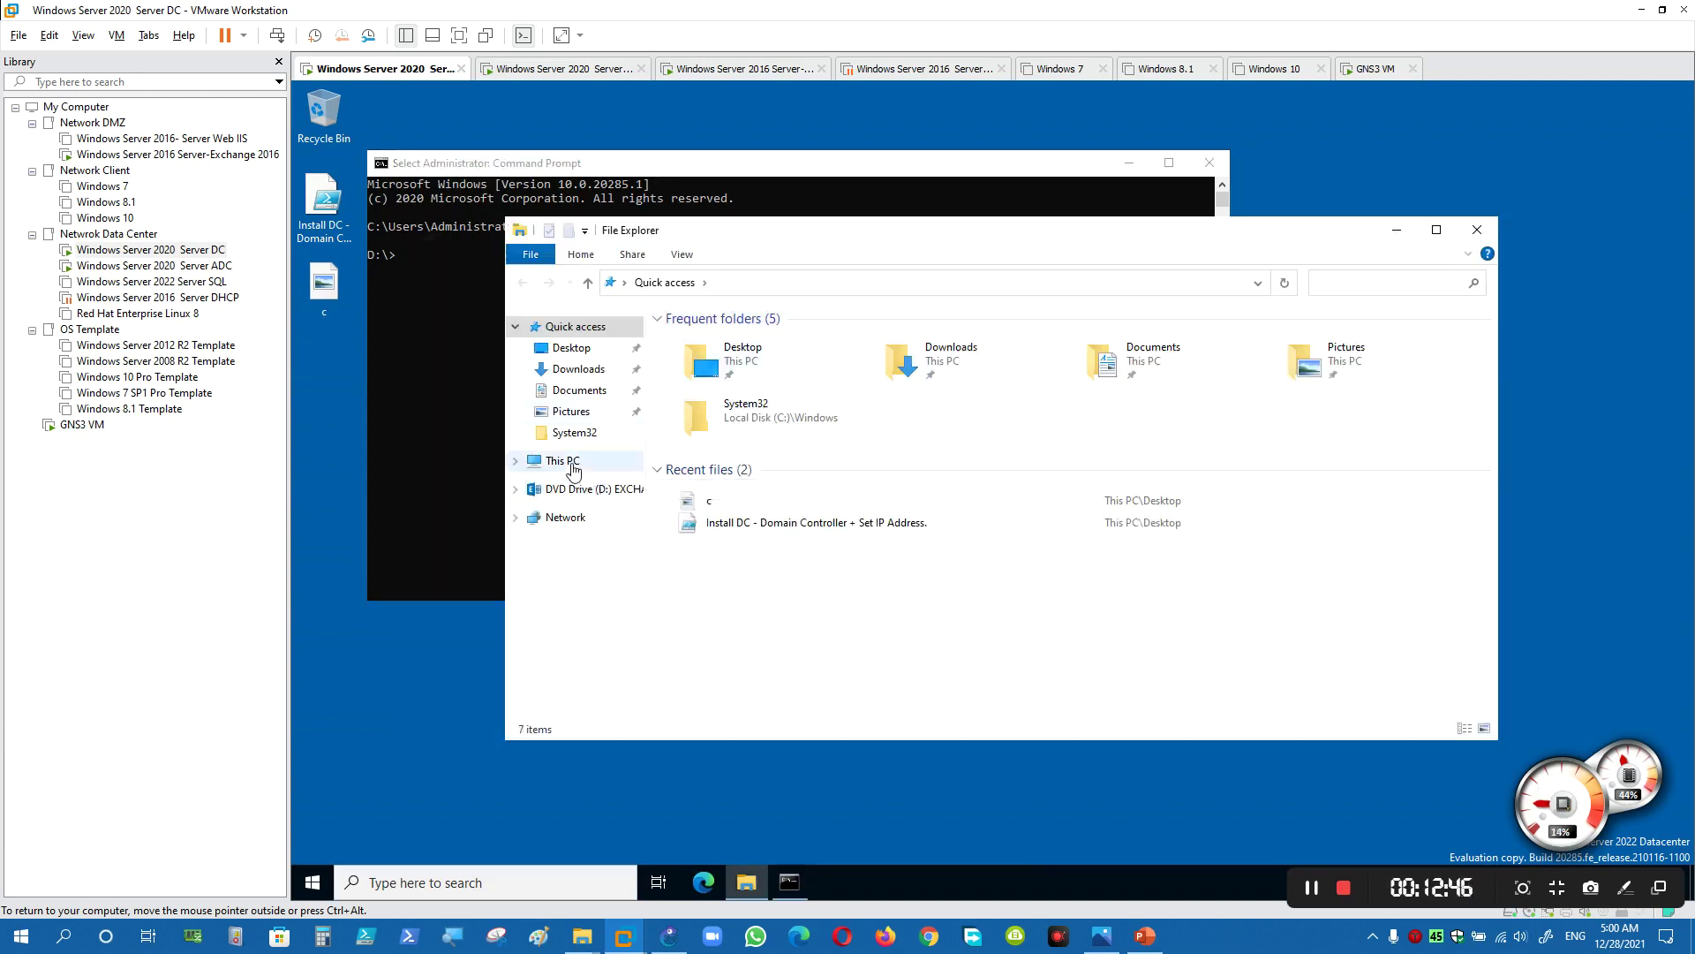
pyautogui.click(563, 461)
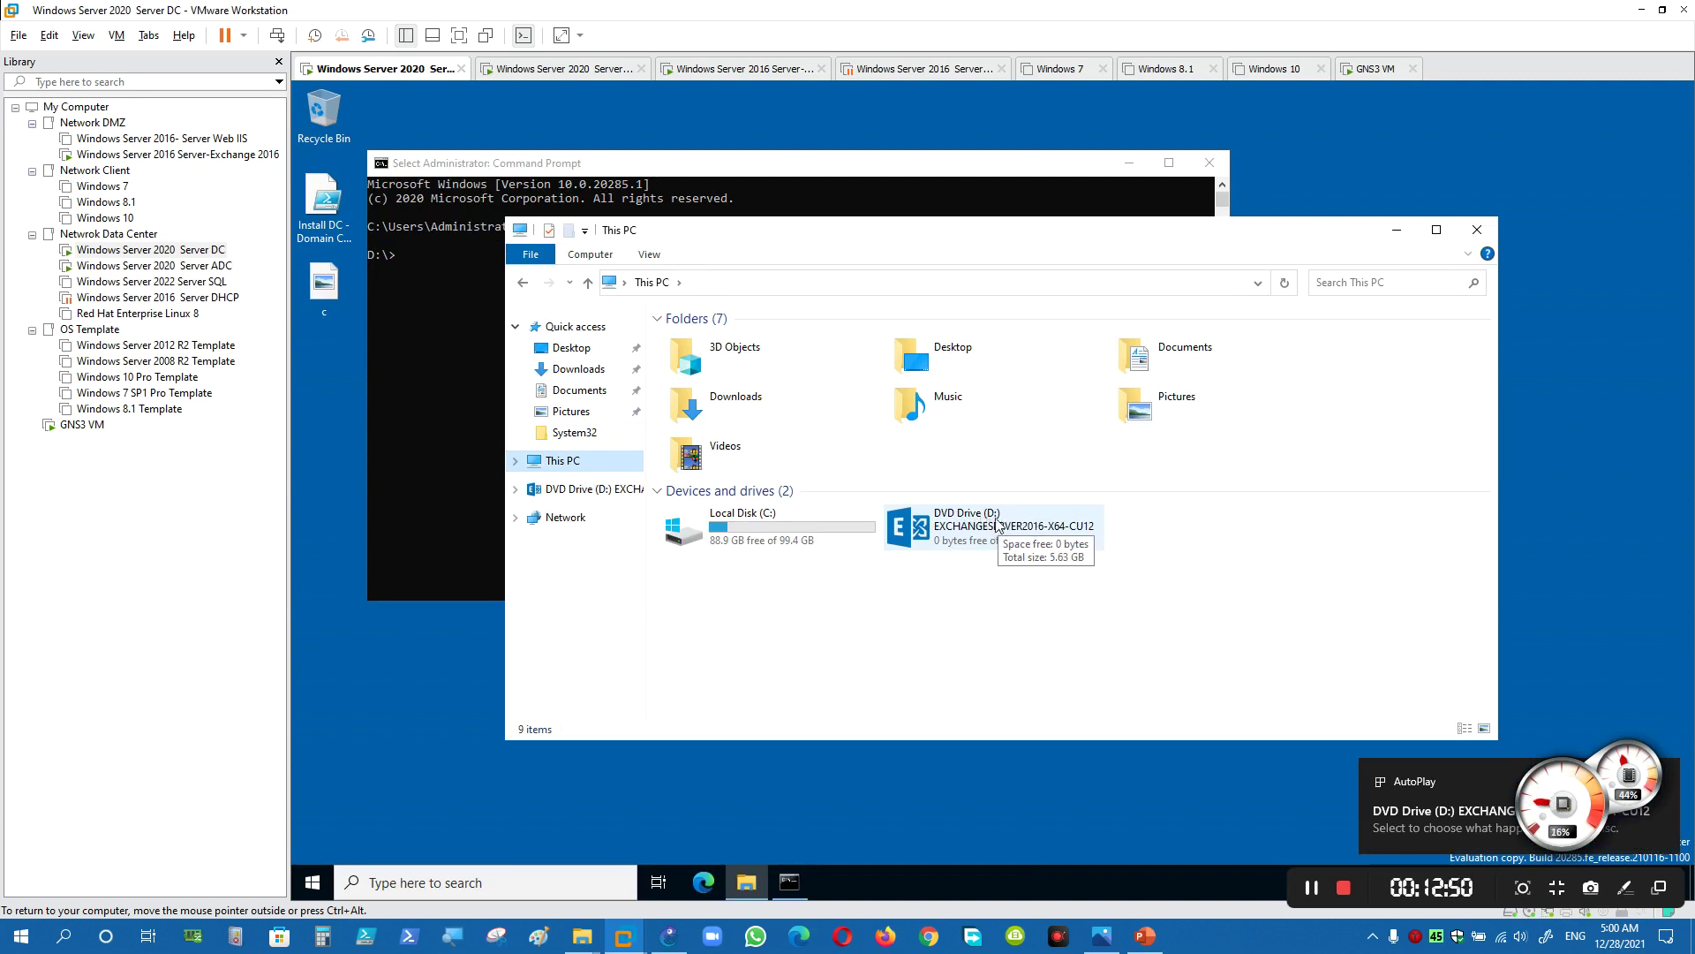
pyautogui.click(480, 306)
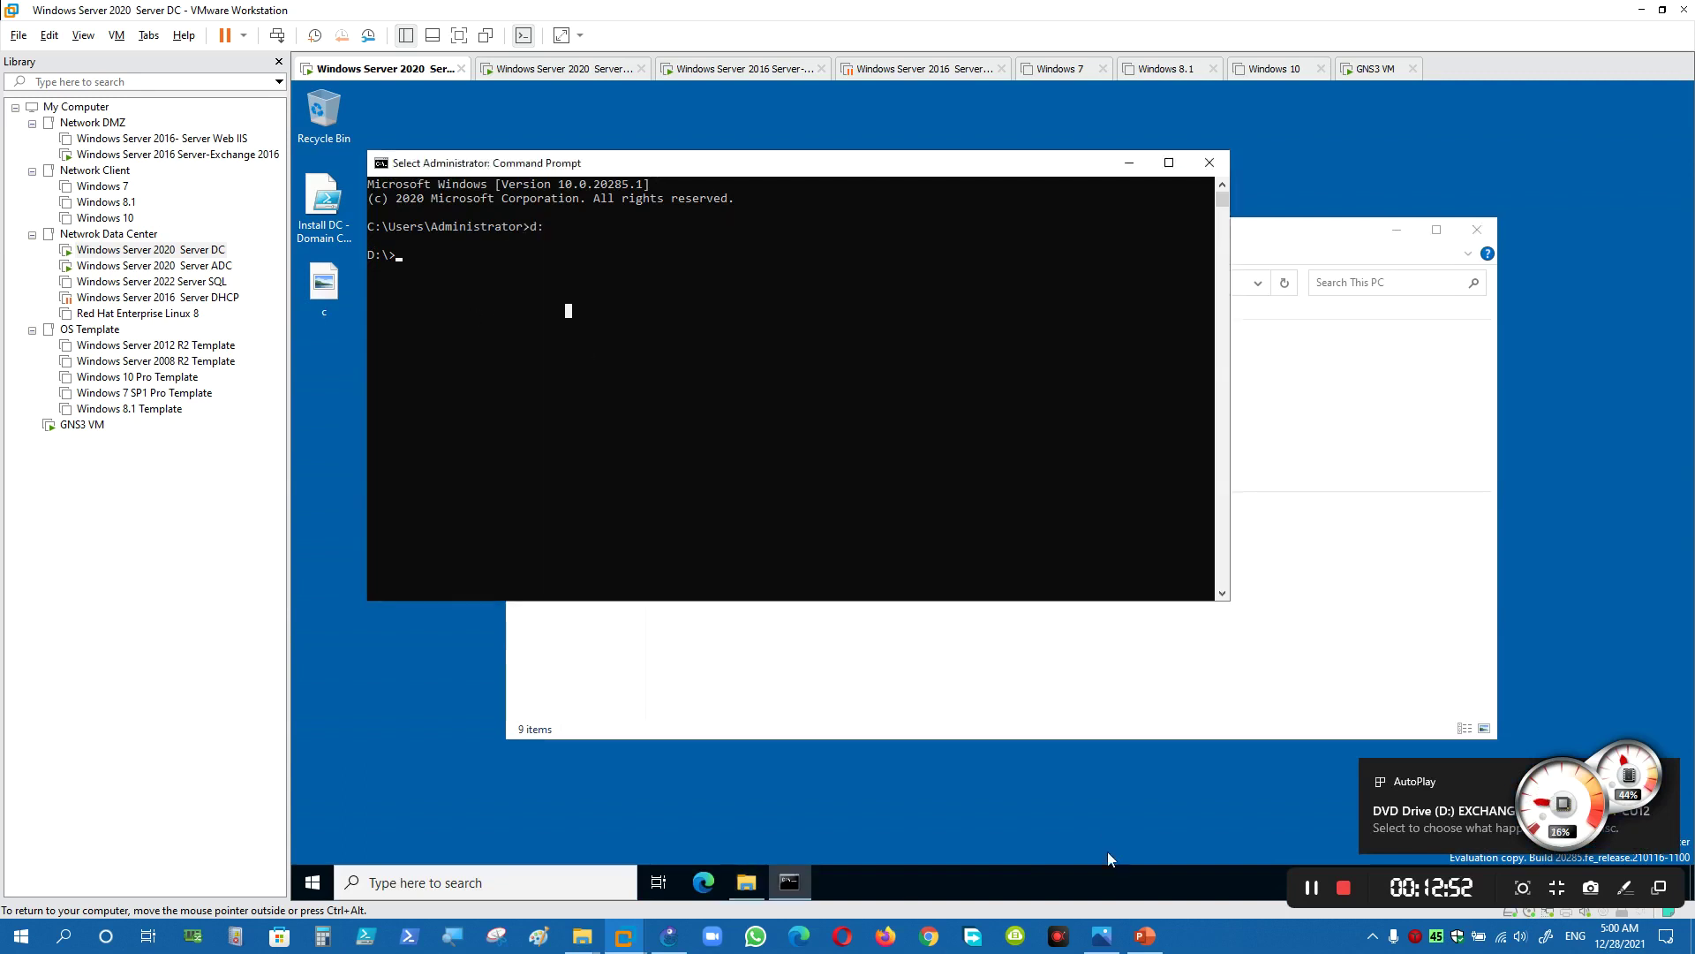
pyautogui.click(1145, 941)
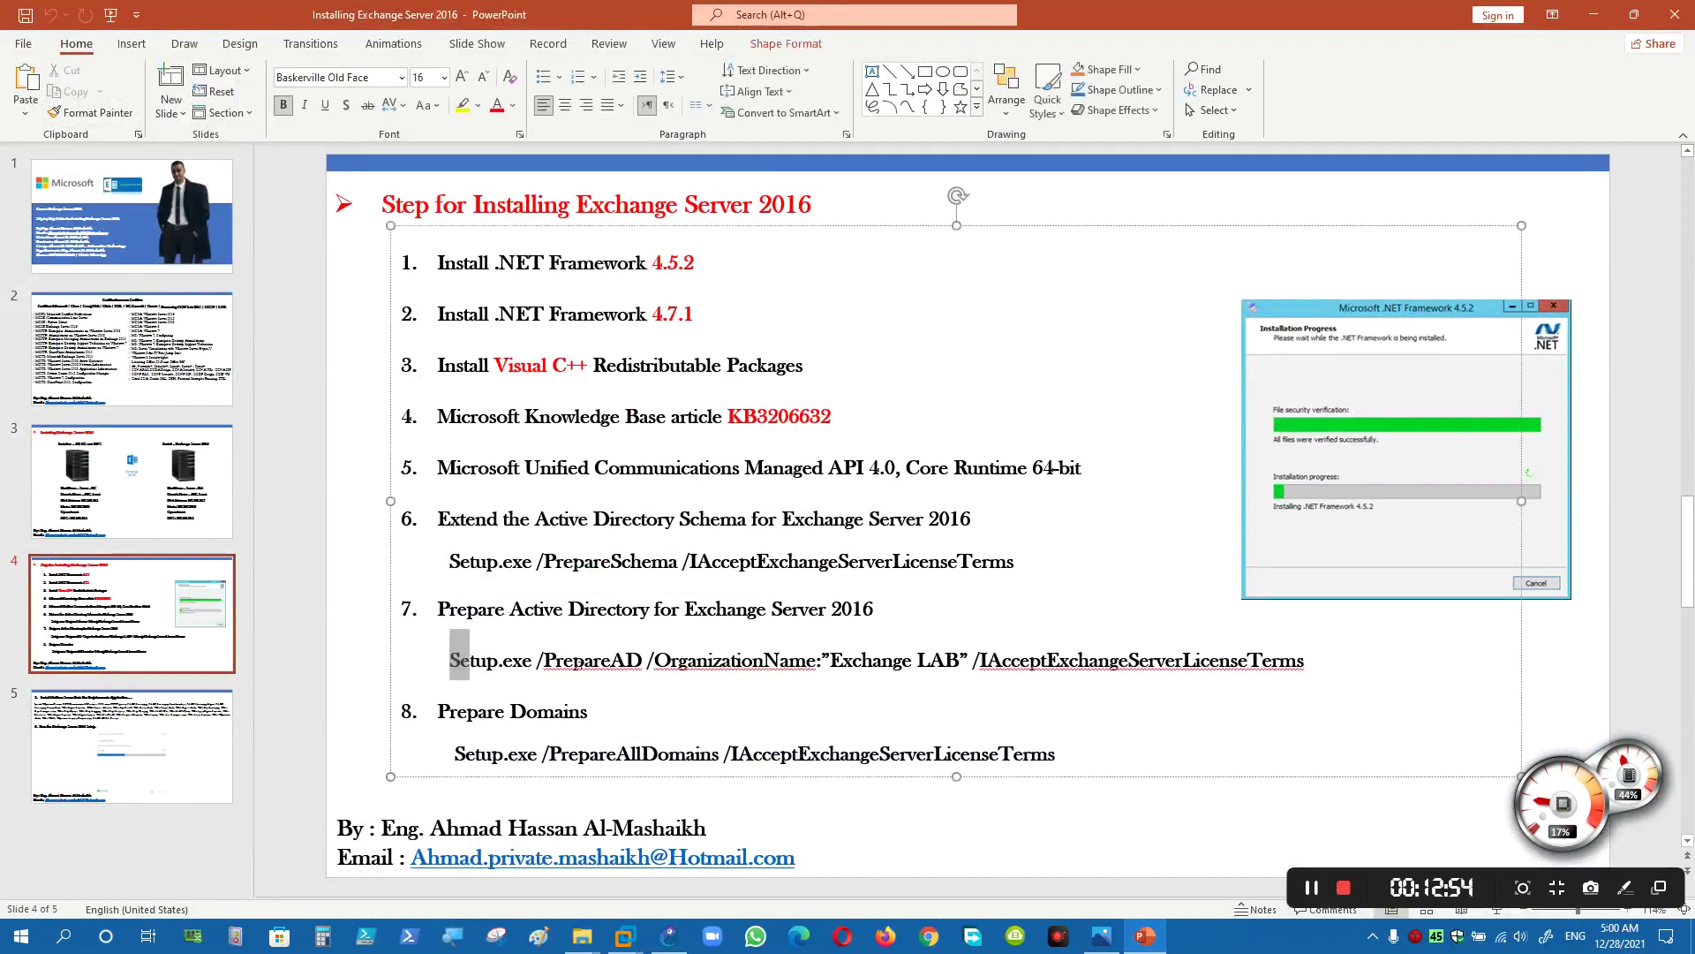
# - Copy slide 4's Setup.exe /PrepareSchema /IAcceptExchangeServerLicenseTerms command
pyautogui.tripleClick(466, 658)
pyautogui.moveTo(450, 562); pyautogui.dragTo(904, 561)
pyautogui.rightClick(904, 559)
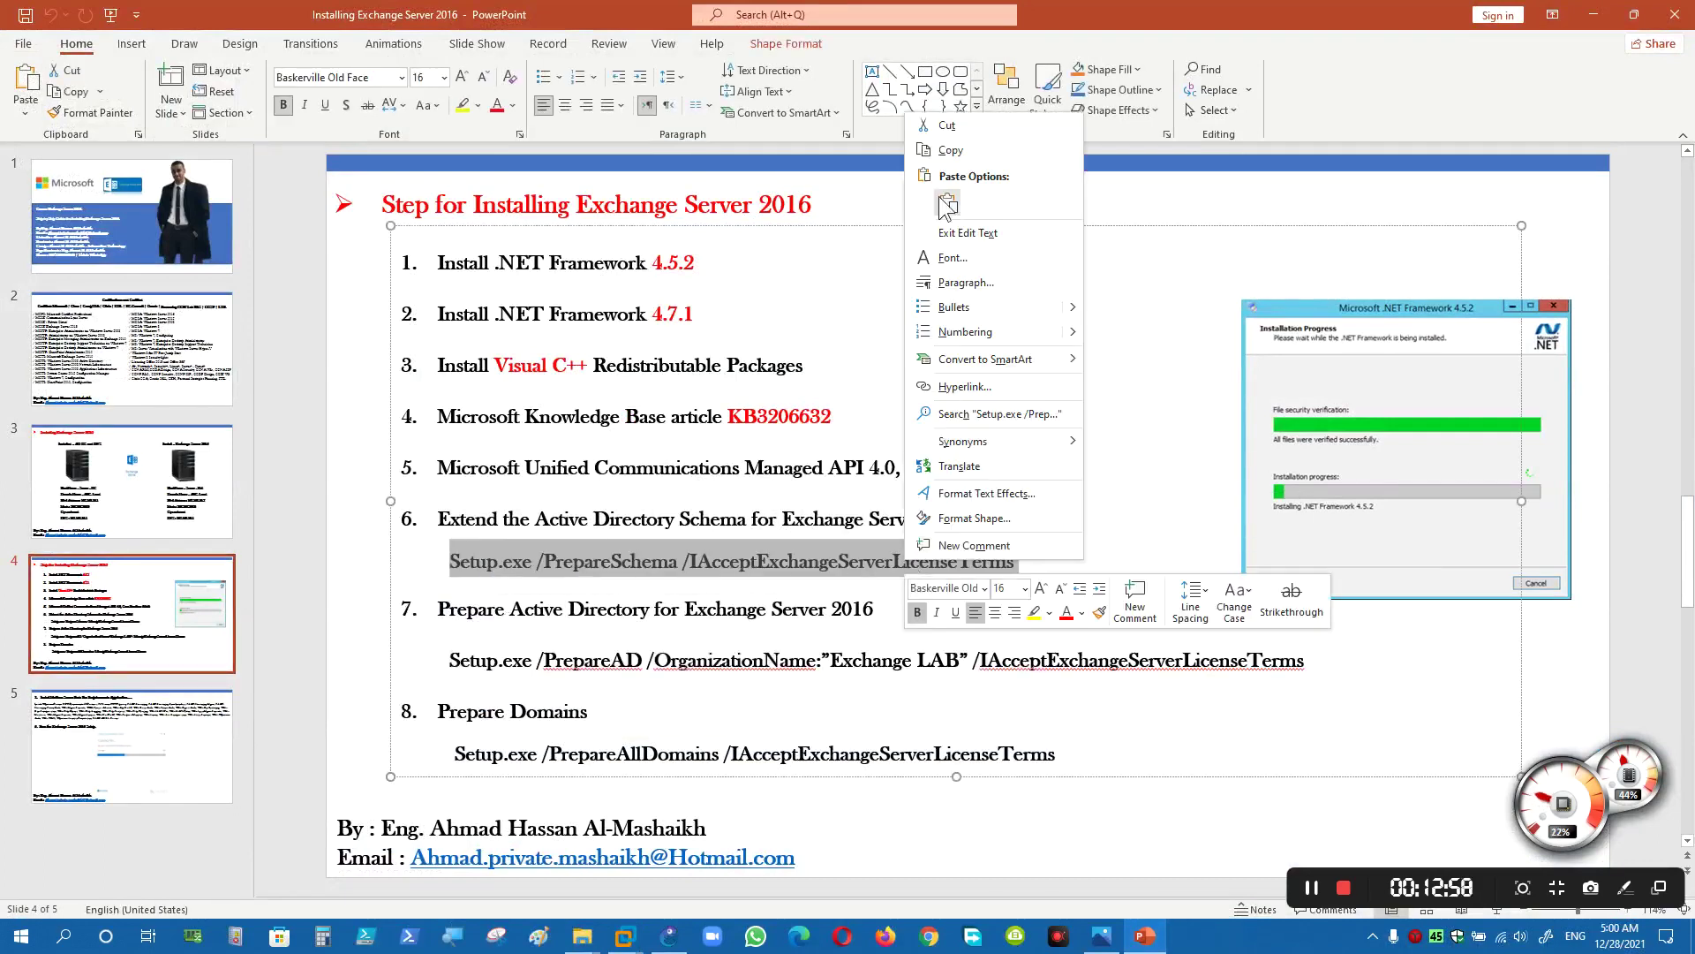
pyautogui.click(960, 154)
# - Paste the PrepareSchema command into the domain controller's command prompt and run it
pyautogui.click(1594, 14)
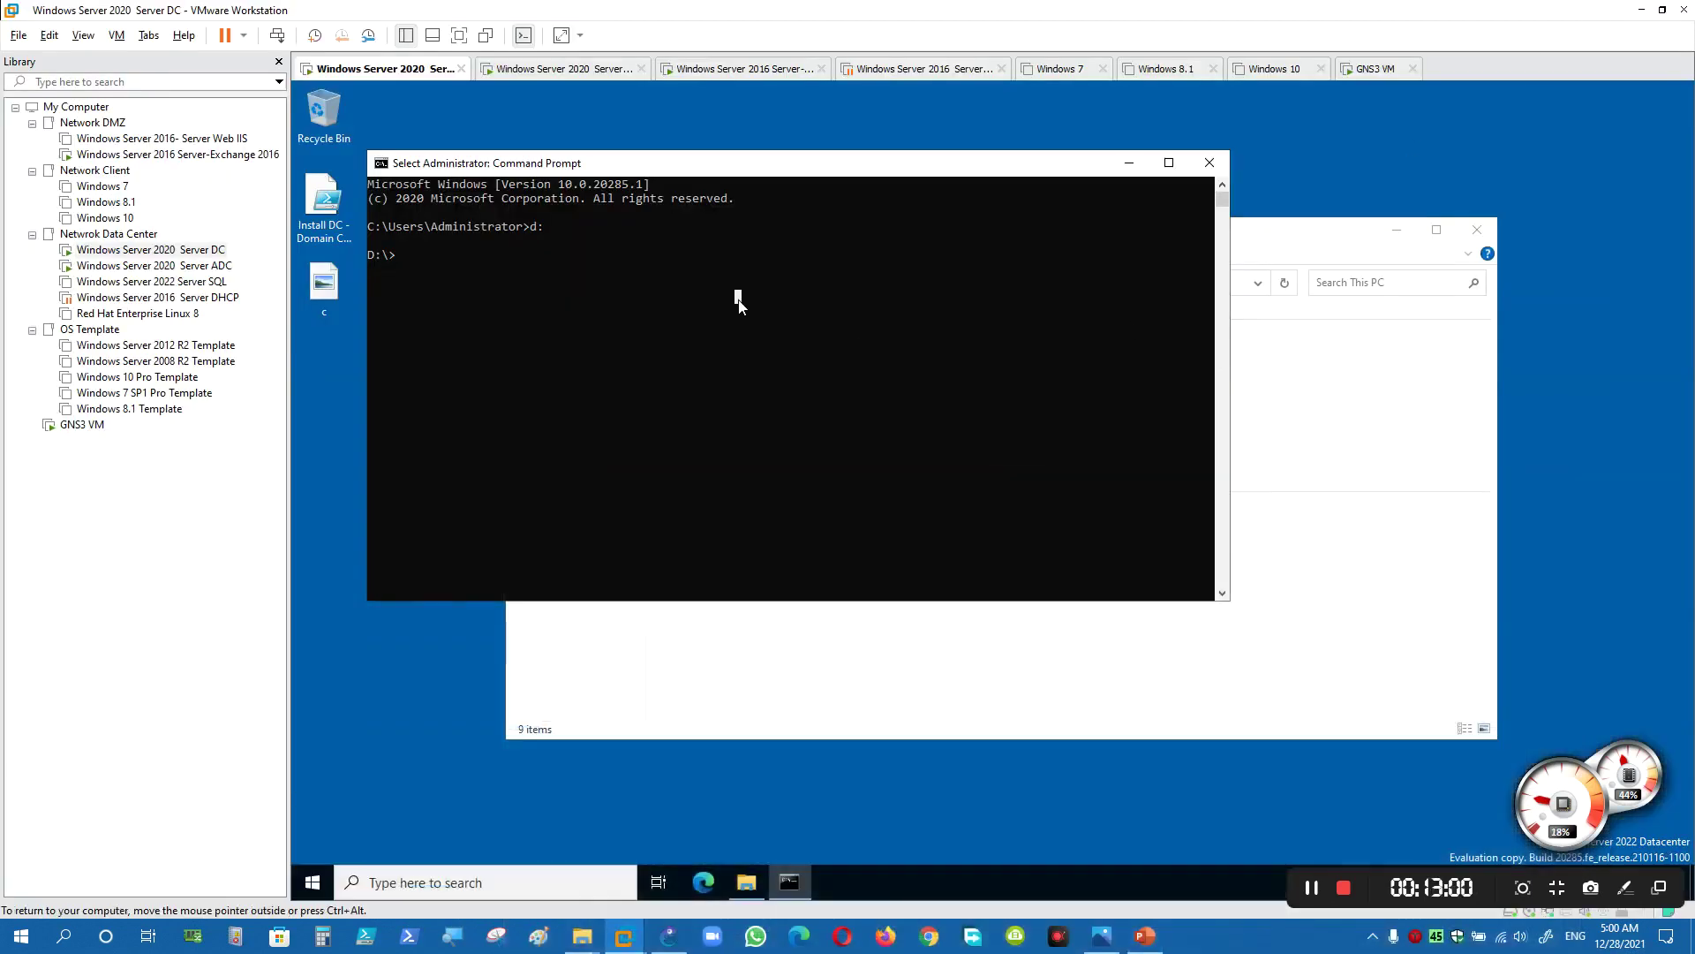
pyautogui.click(475, 326)
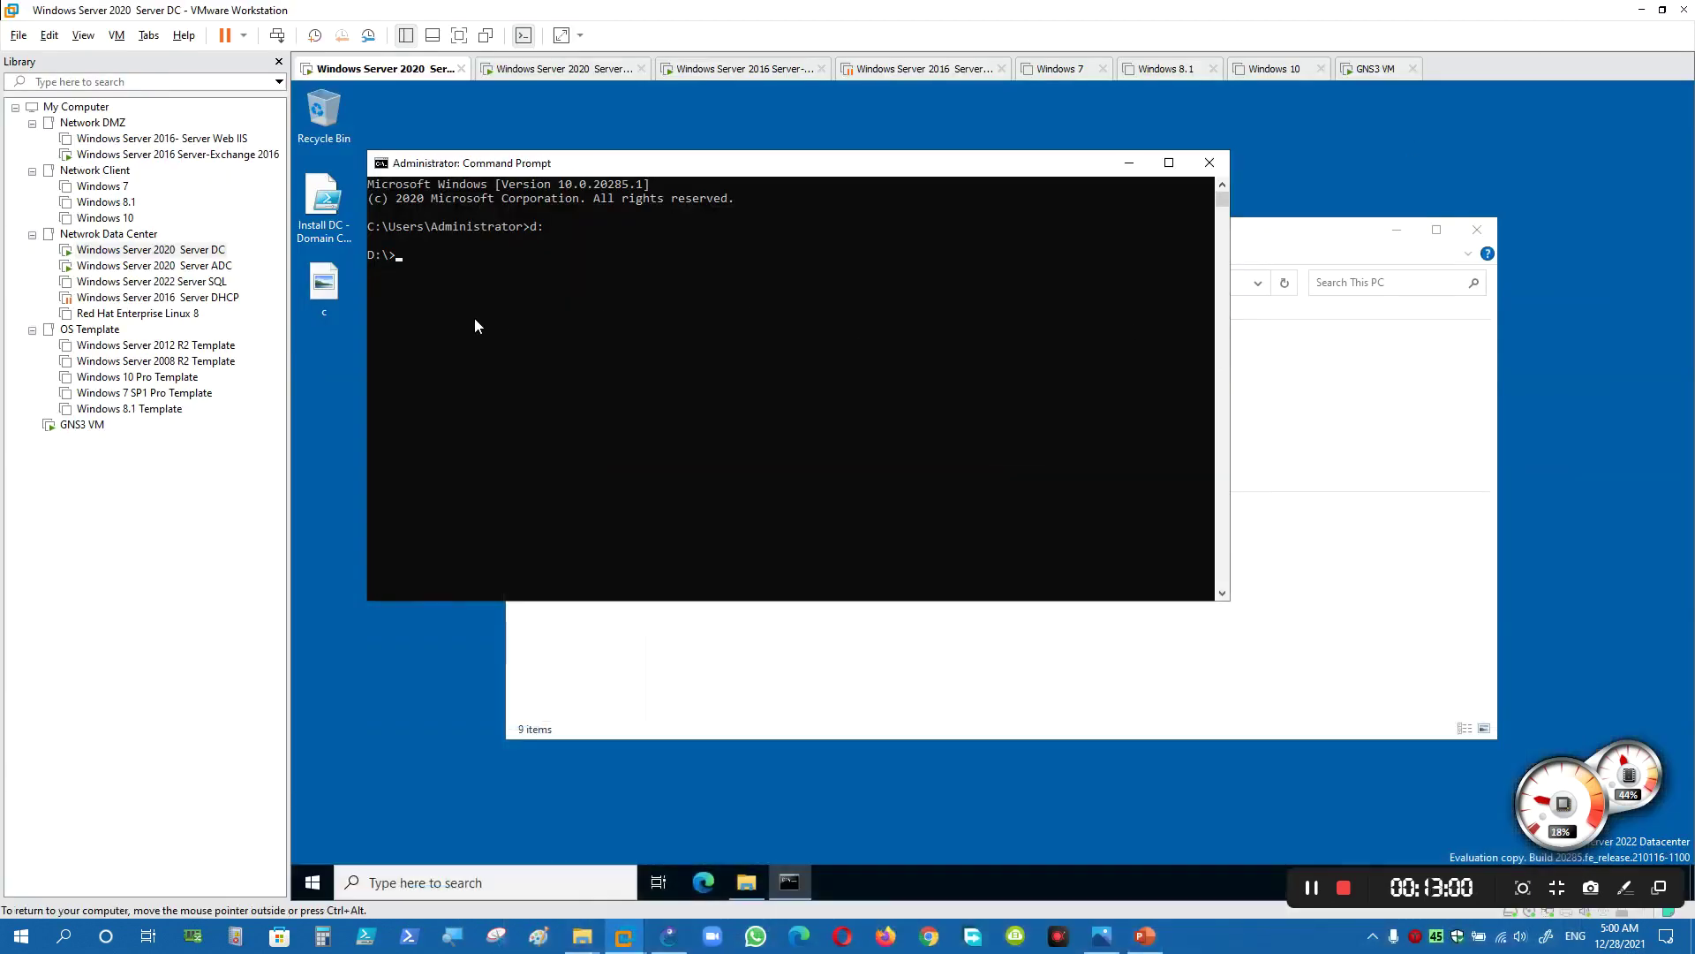
pyautogui.click(1145, 936)
pyautogui.rightClick(874, 563)
pyautogui.click(916, 151)
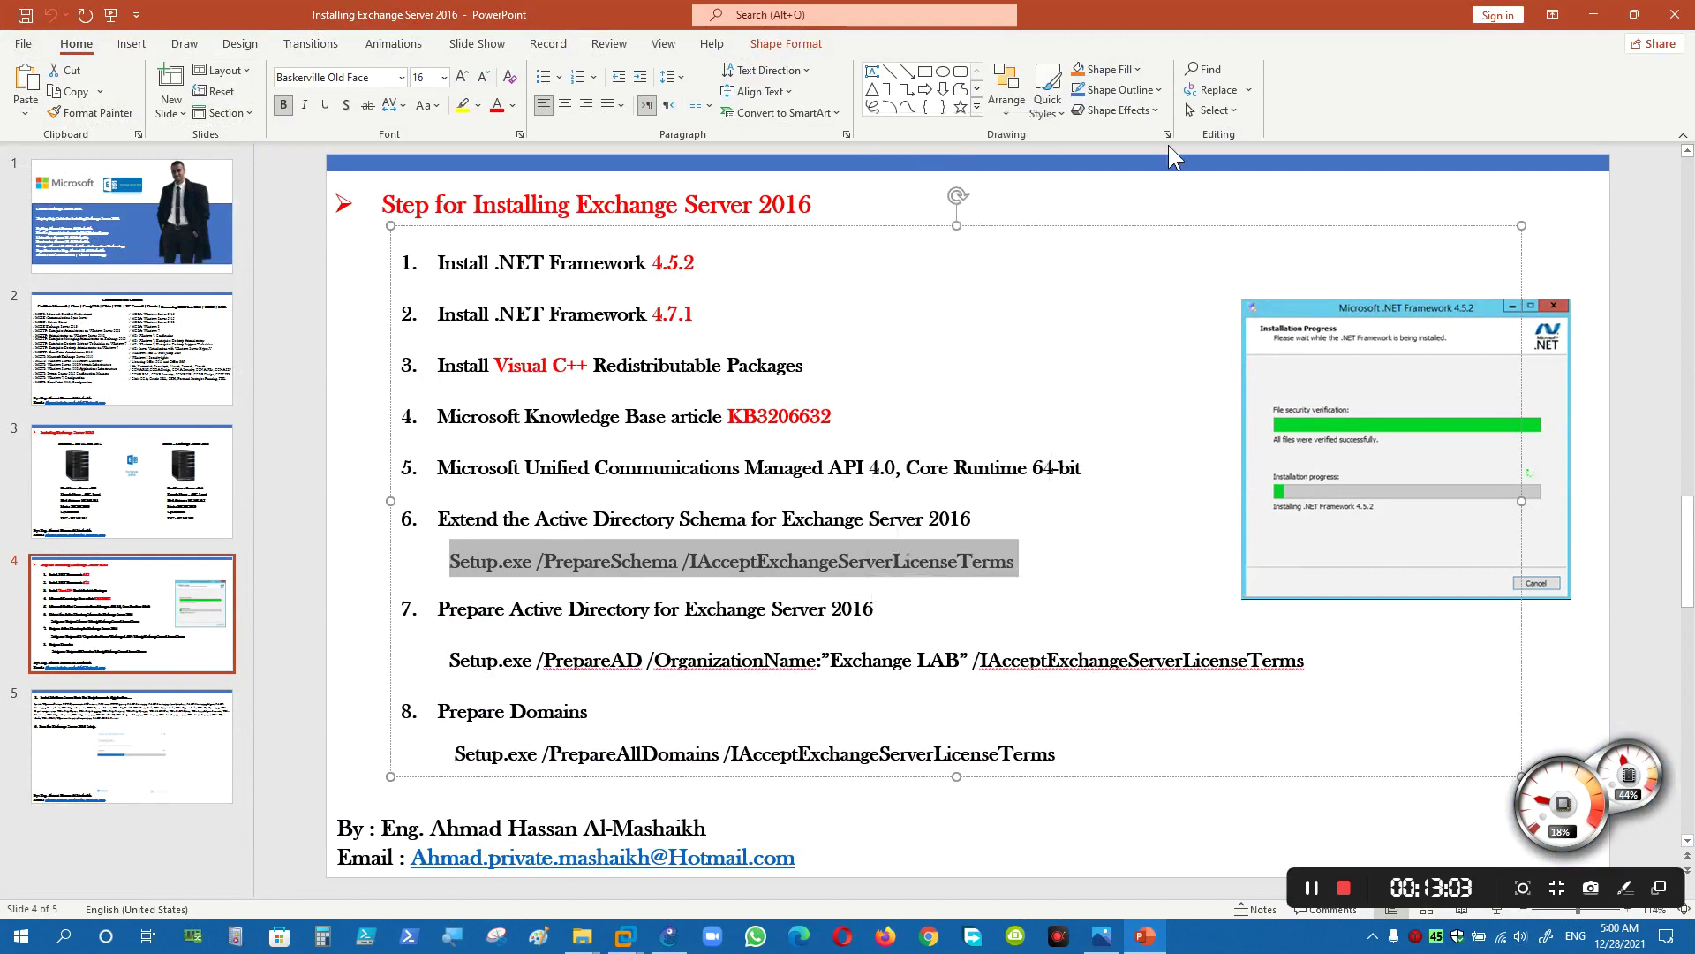
pyautogui.click(1594, 14)
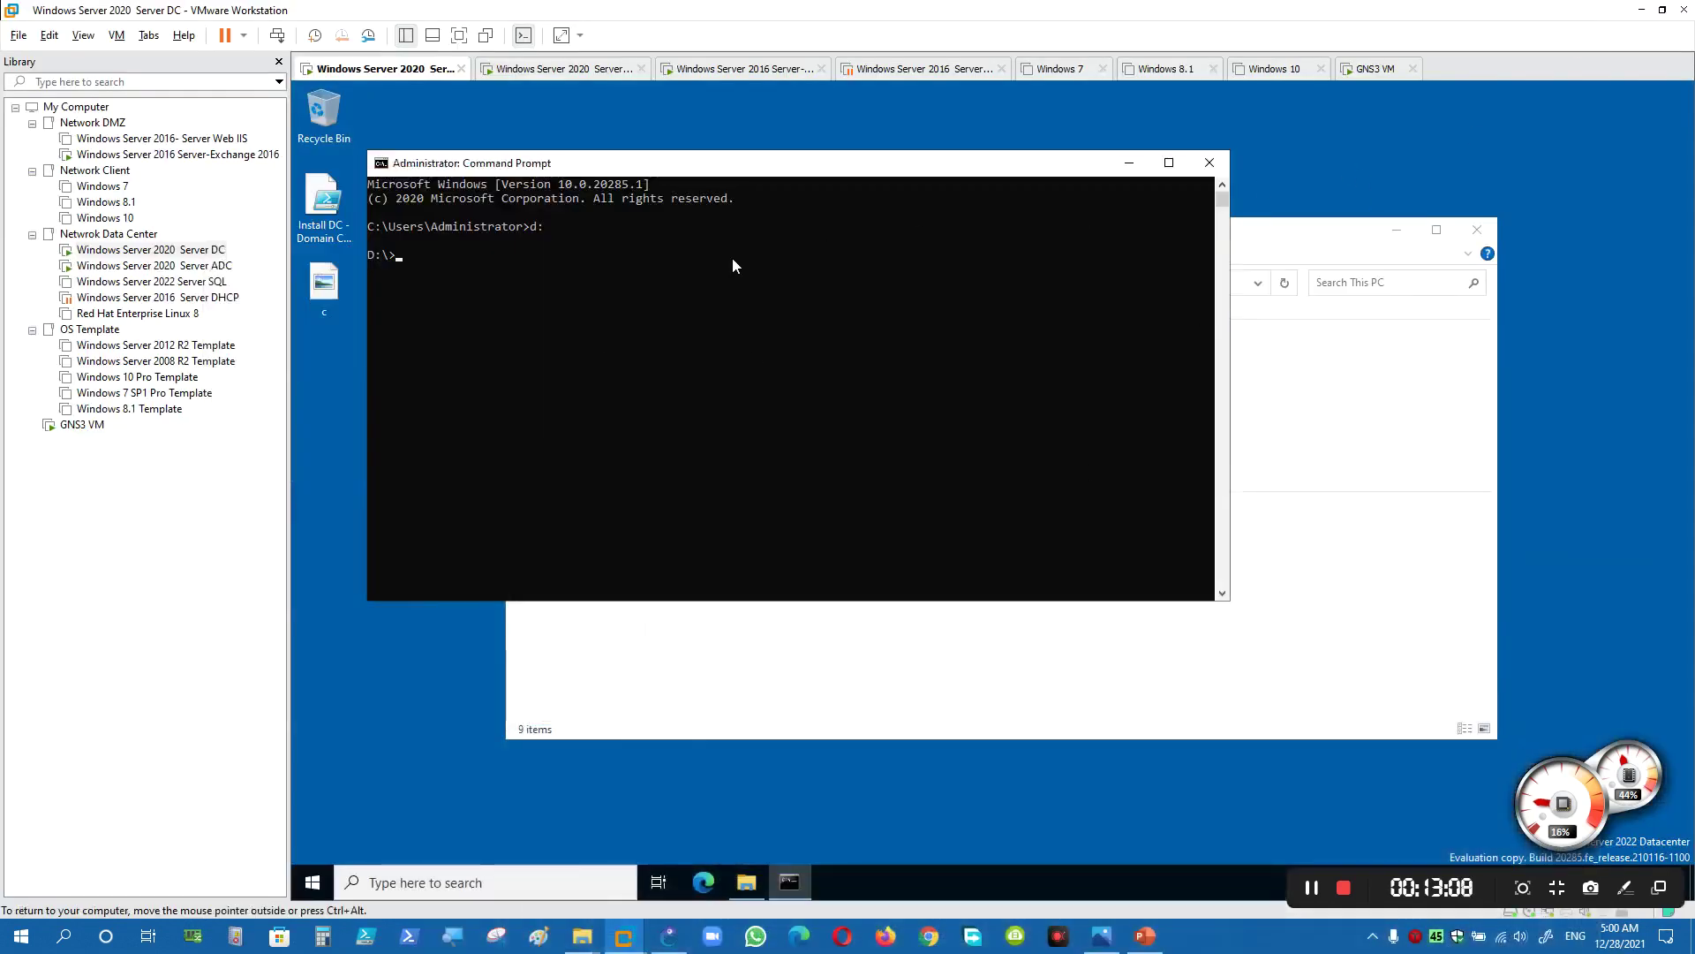
pyautogui.click(1145, 936)
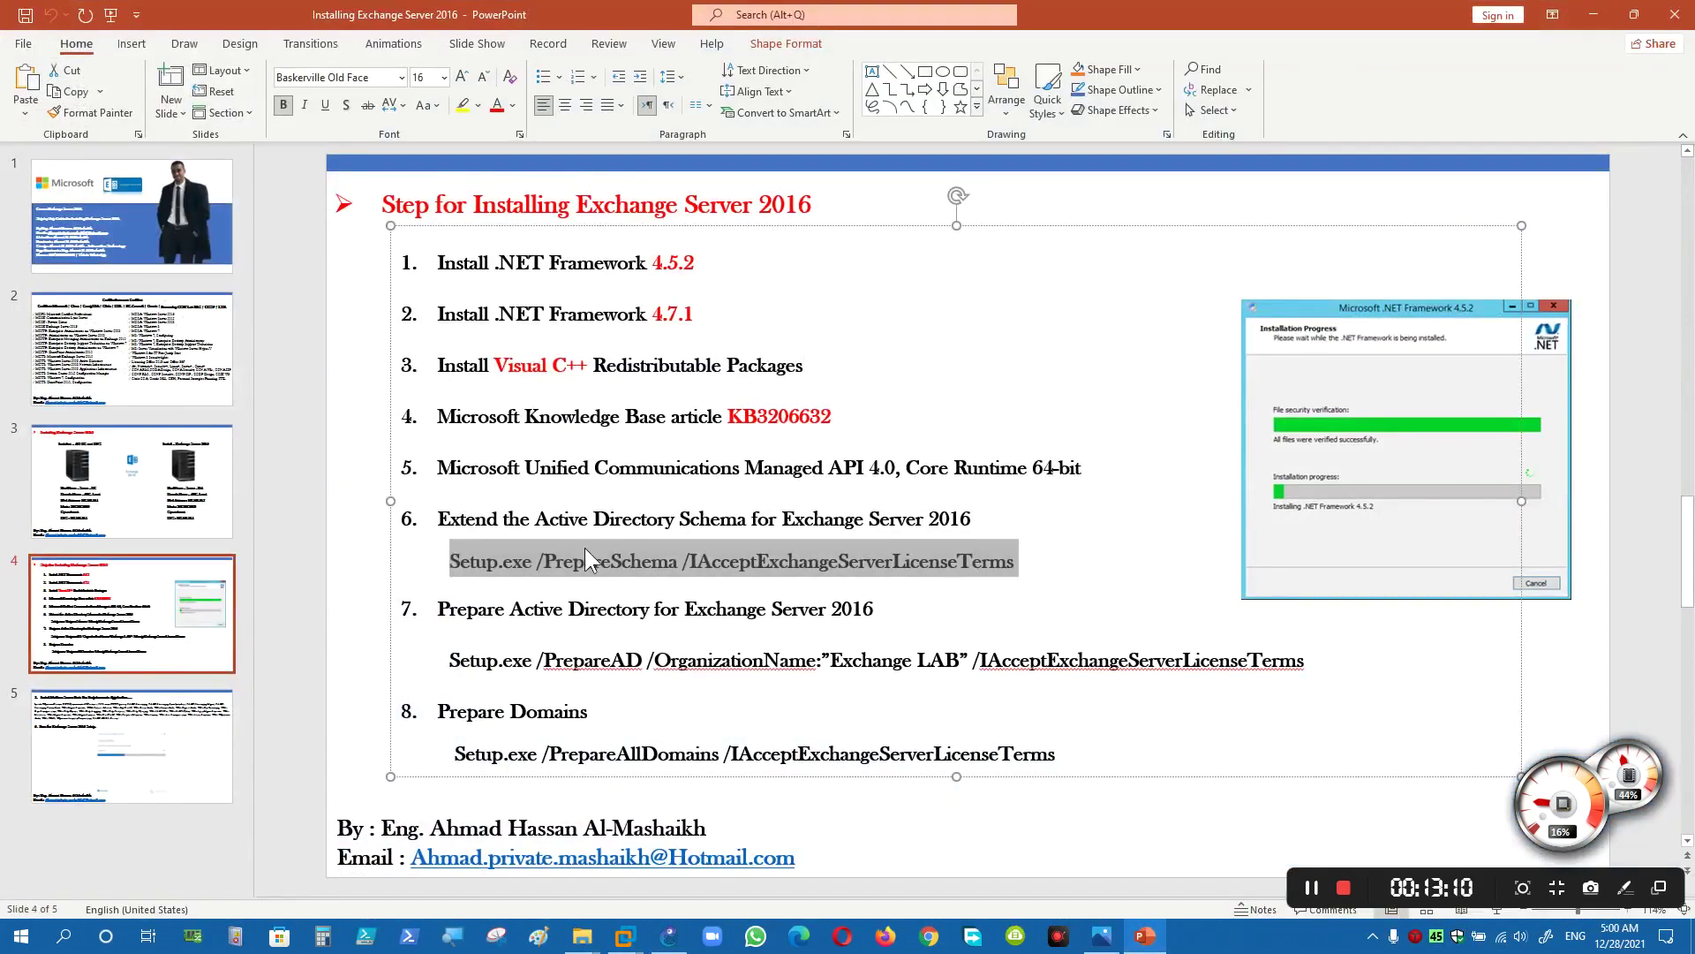
pyautogui.rightClick(585, 548)
pyautogui.click(622, 140)
pyautogui.hotkey('alt', 'Tab')
pyautogui.rightClick(613, 404)
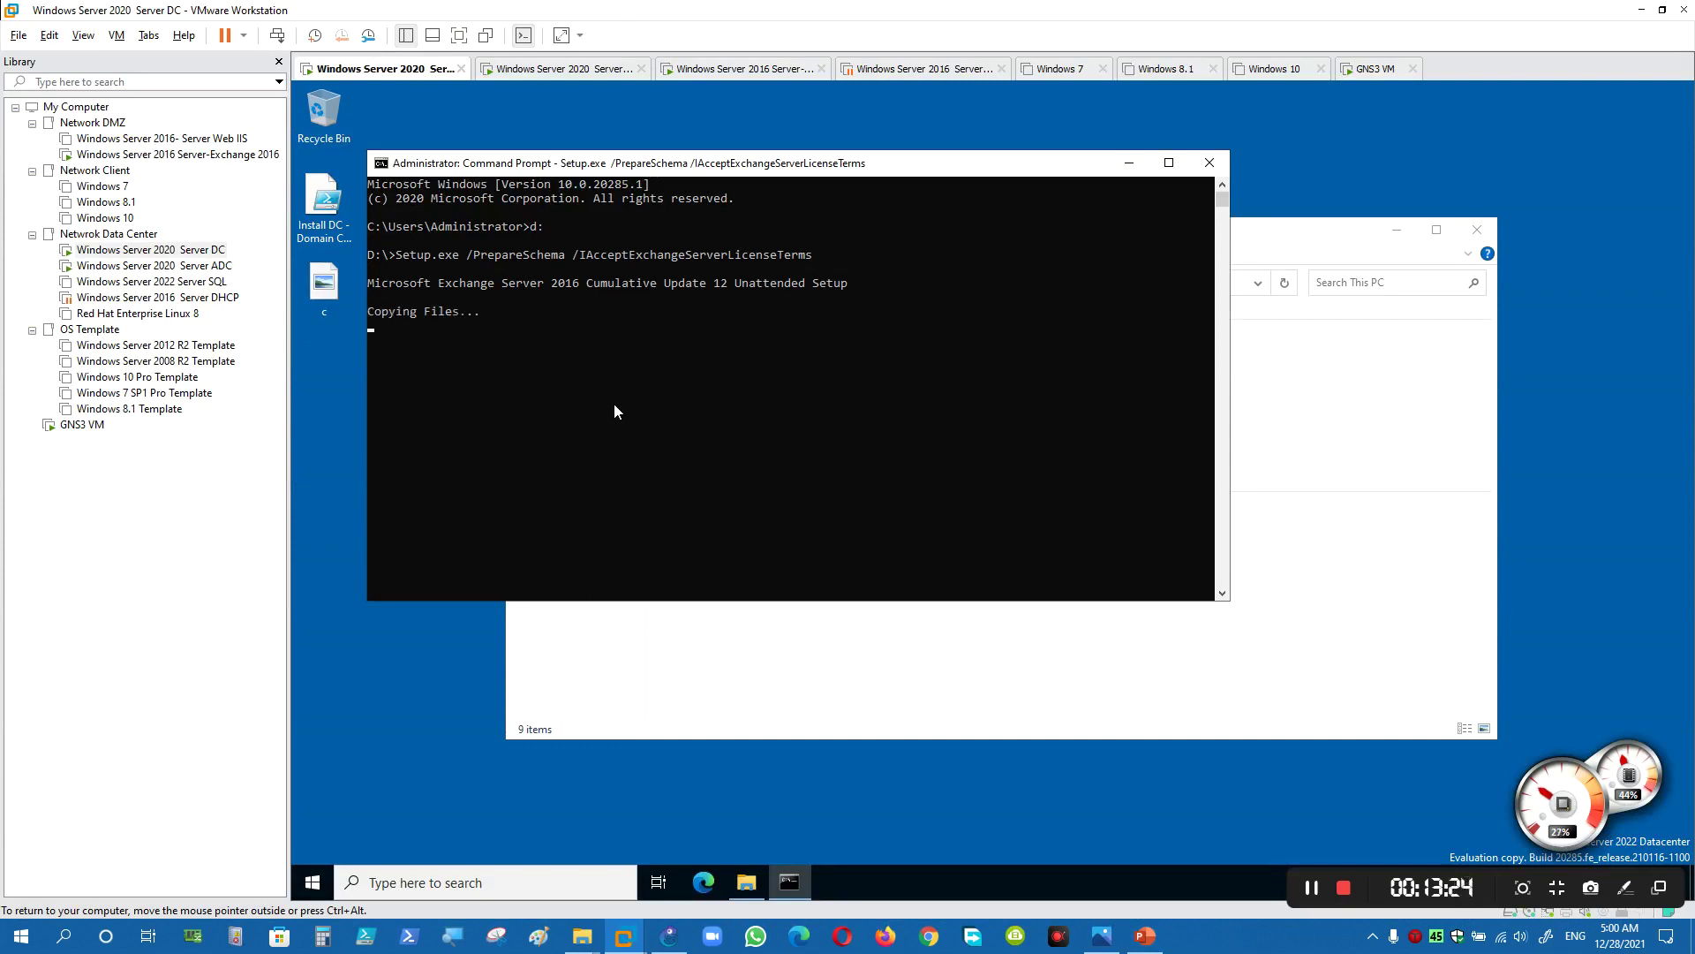
# - Review progress: prerequisites COMPLETED, then Extending Active Directory schema and Configuring Microsoft Exchange Server
pyautogui.click(1322, 894)
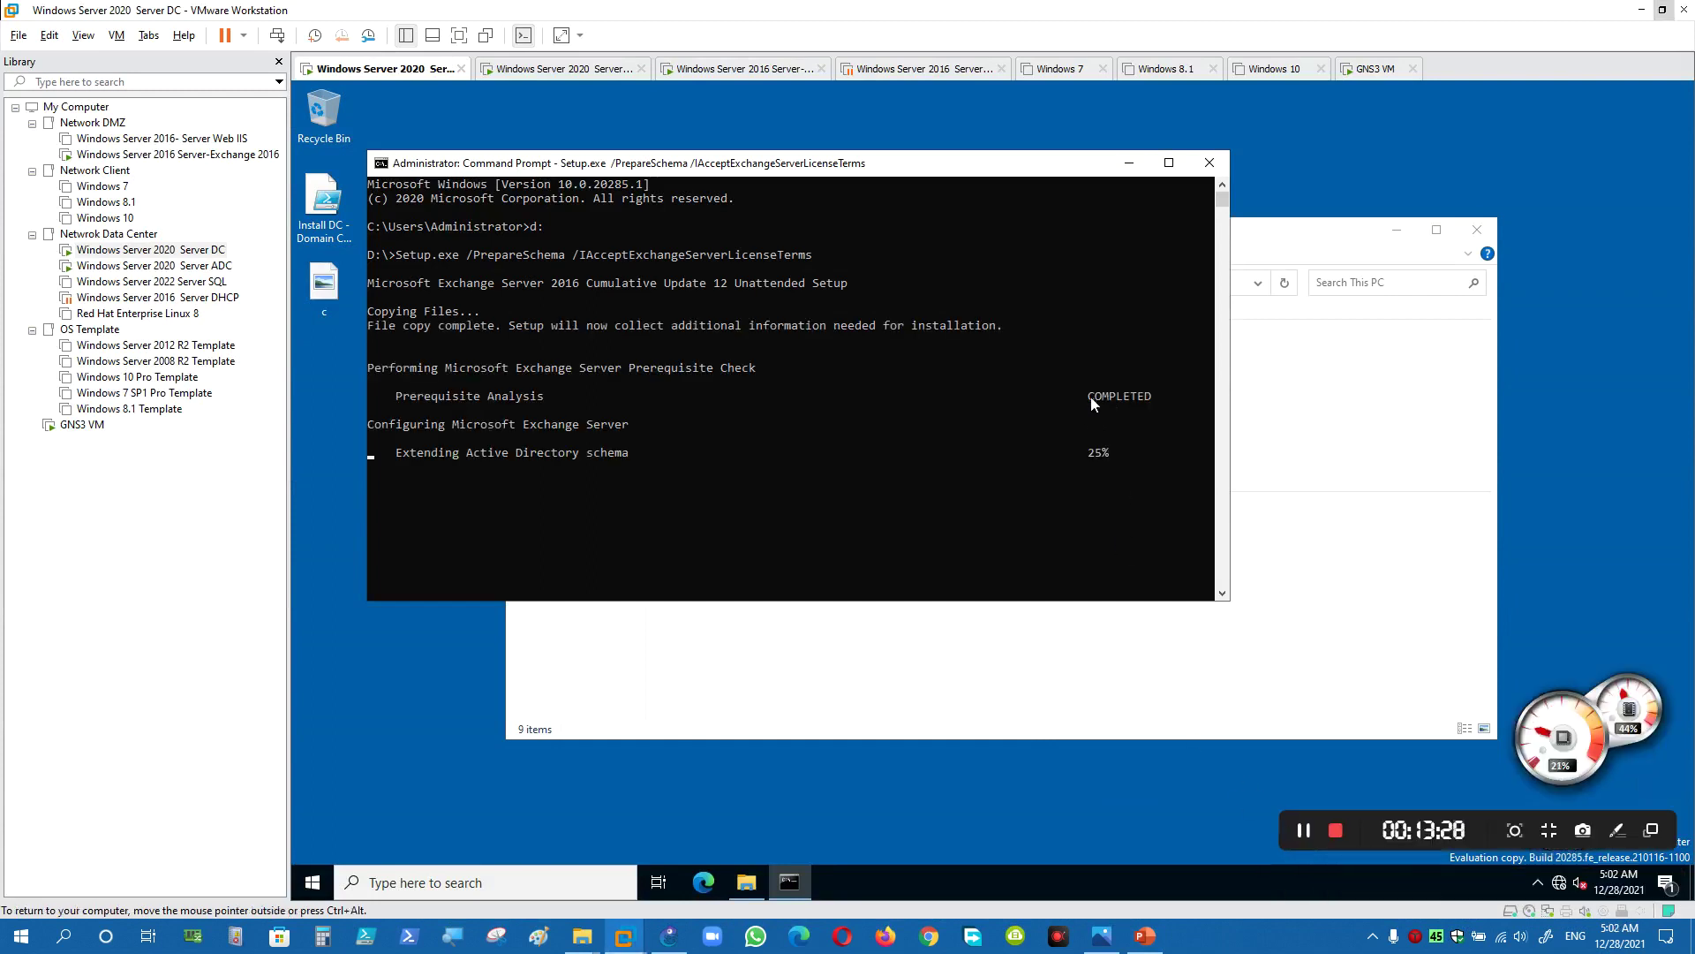
pyautogui.moveTo(1088, 395); pyautogui.dragTo(1157, 398)
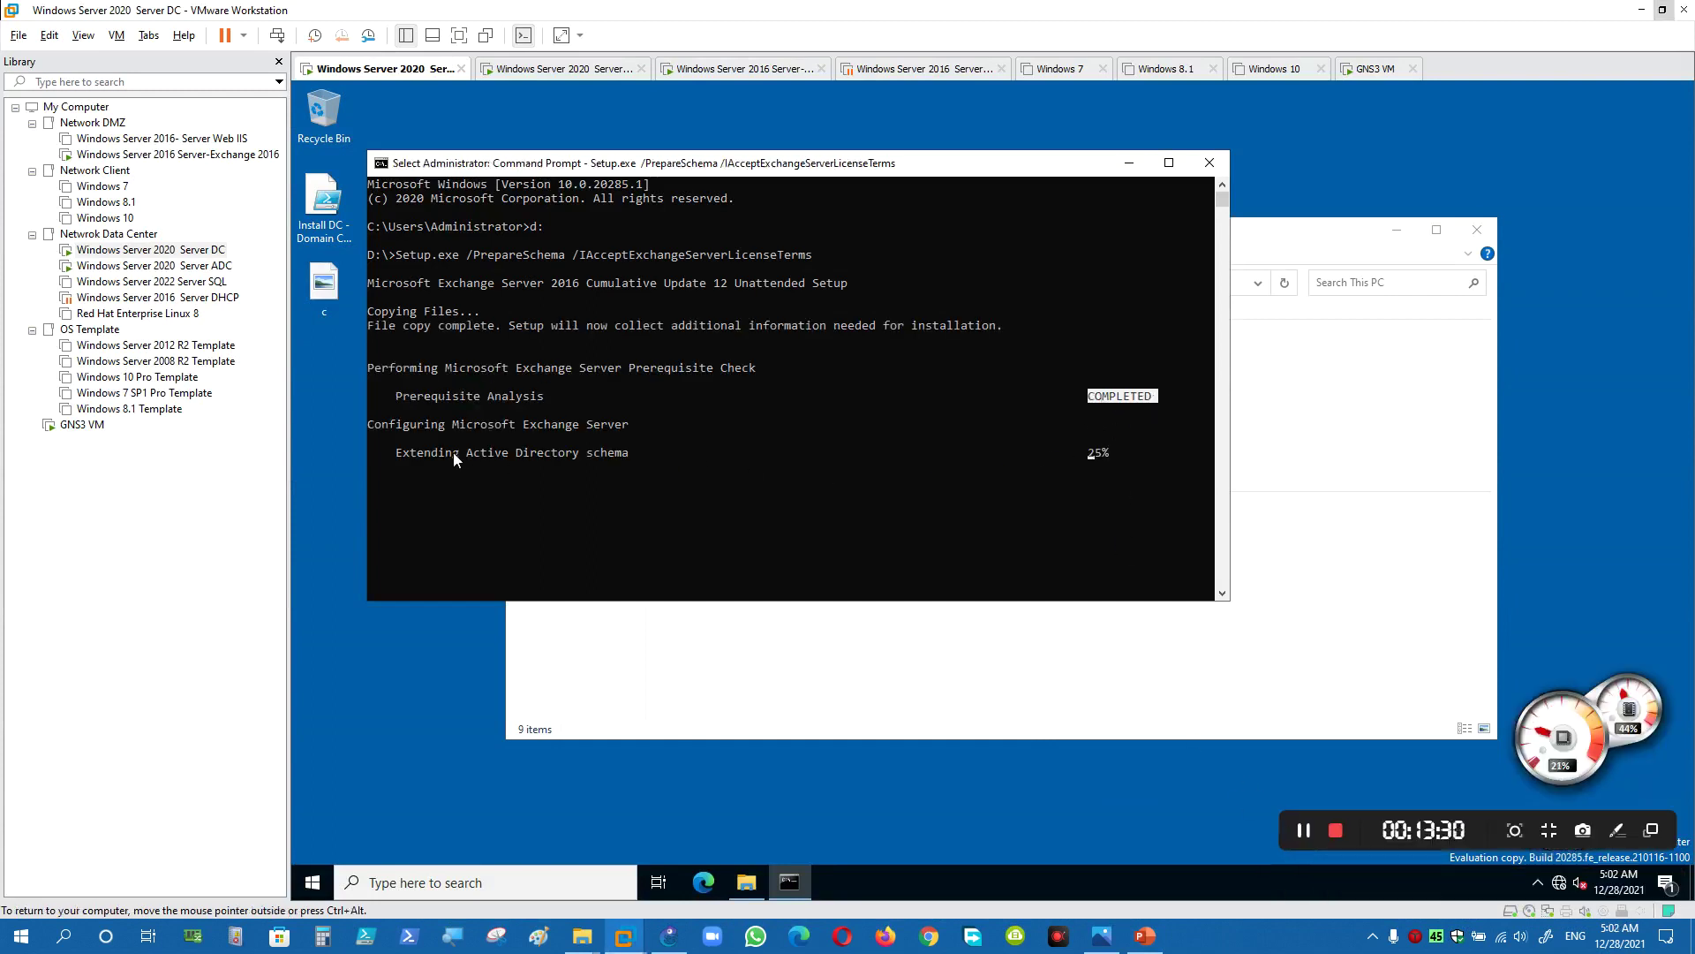
pyautogui.moveTo(397, 453); pyautogui.dragTo(618, 454)
pyautogui.click(619, 453)
pyautogui.moveTo(370, 425); pyautogui.dragTo(454, 427)
pyautogui.click(484, 465)
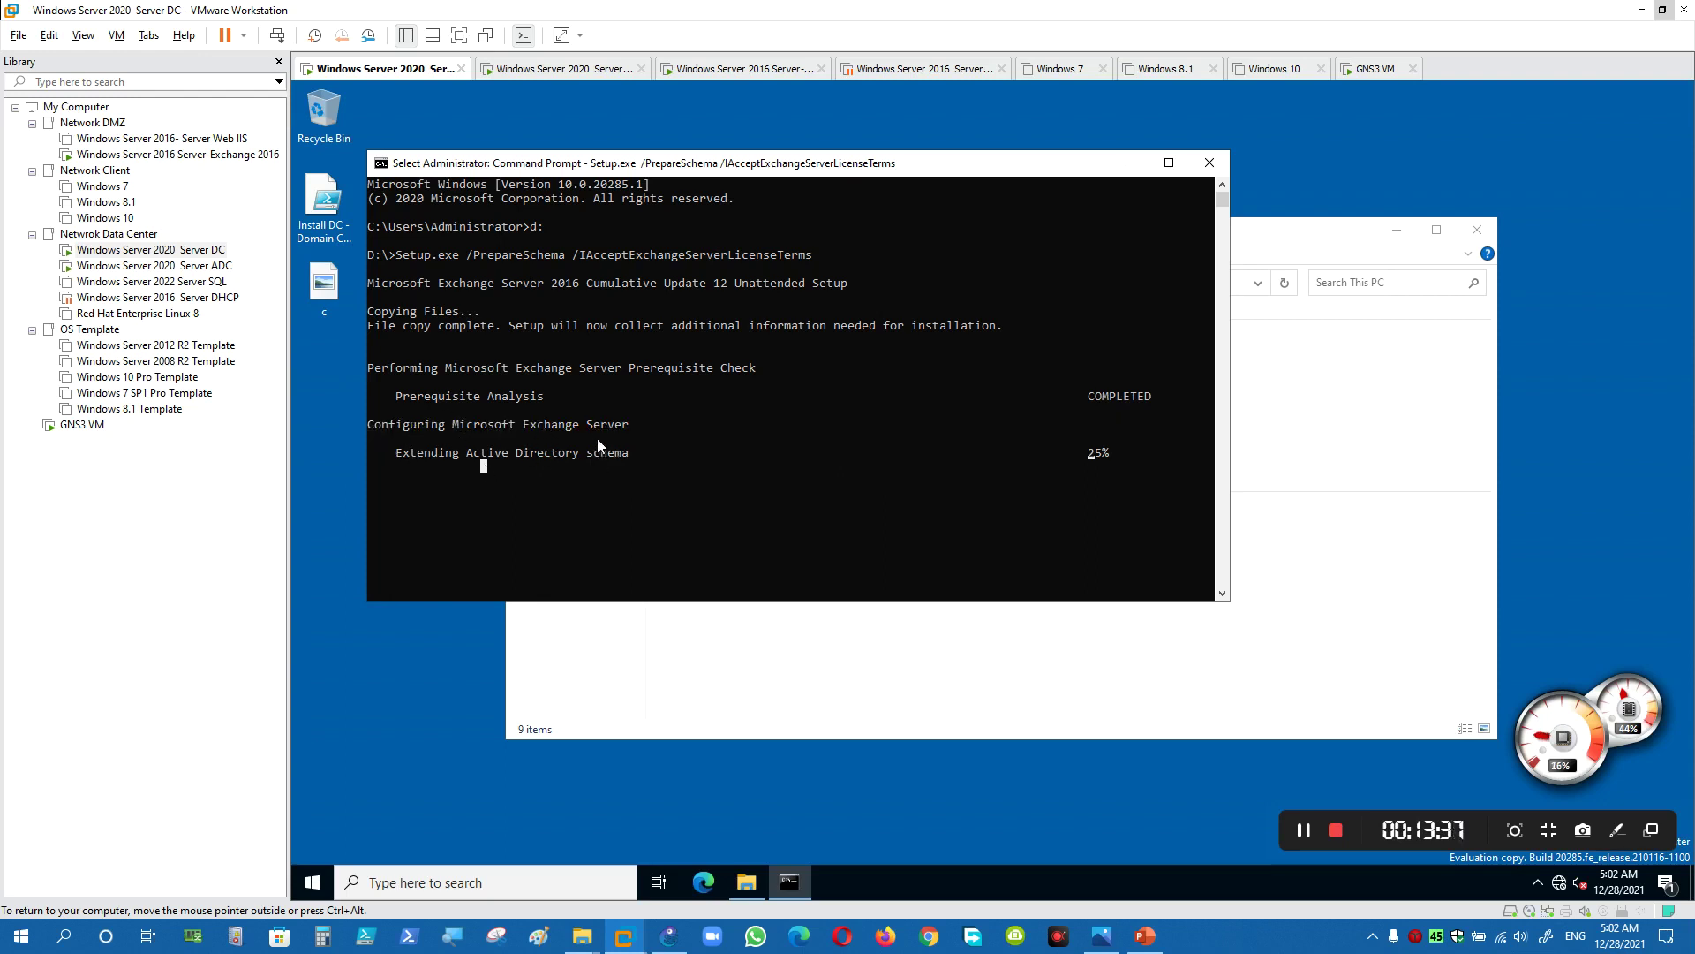
pyautogui.moveTo(636, 162); pyautogui.dragTo(654, 164)
pyautogui.click(870, 439)
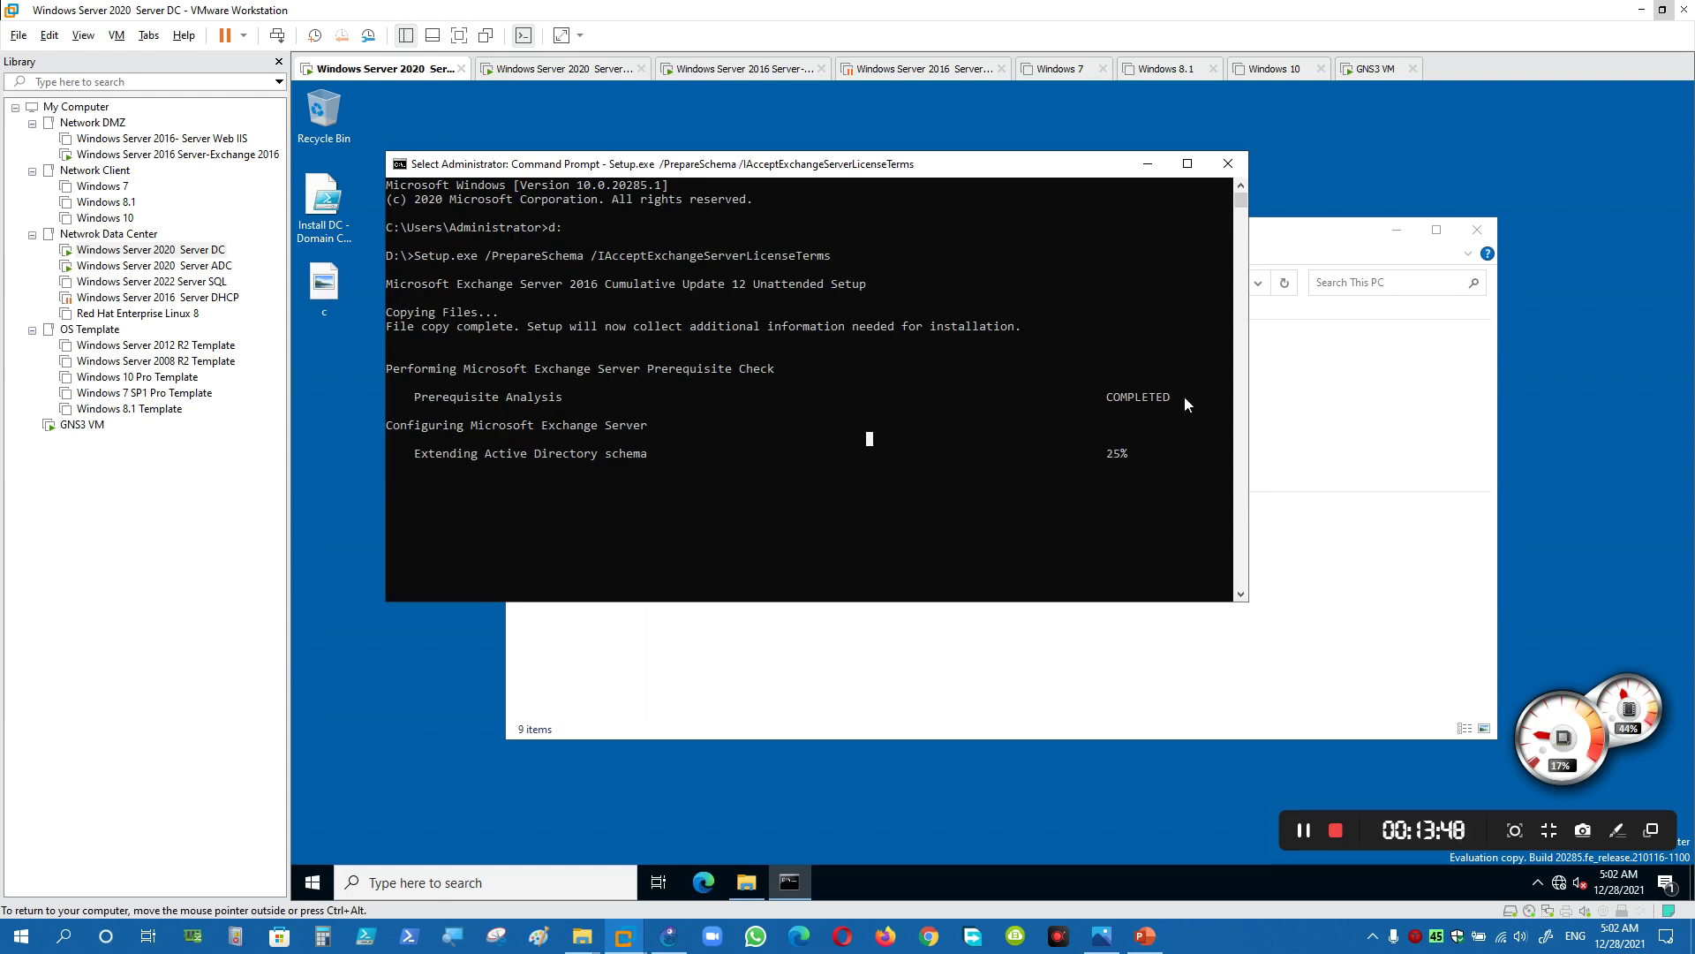
# - Resume the paused setup output and wait for the operation-completed-successfully message
pyautogui.click(1397, 229)
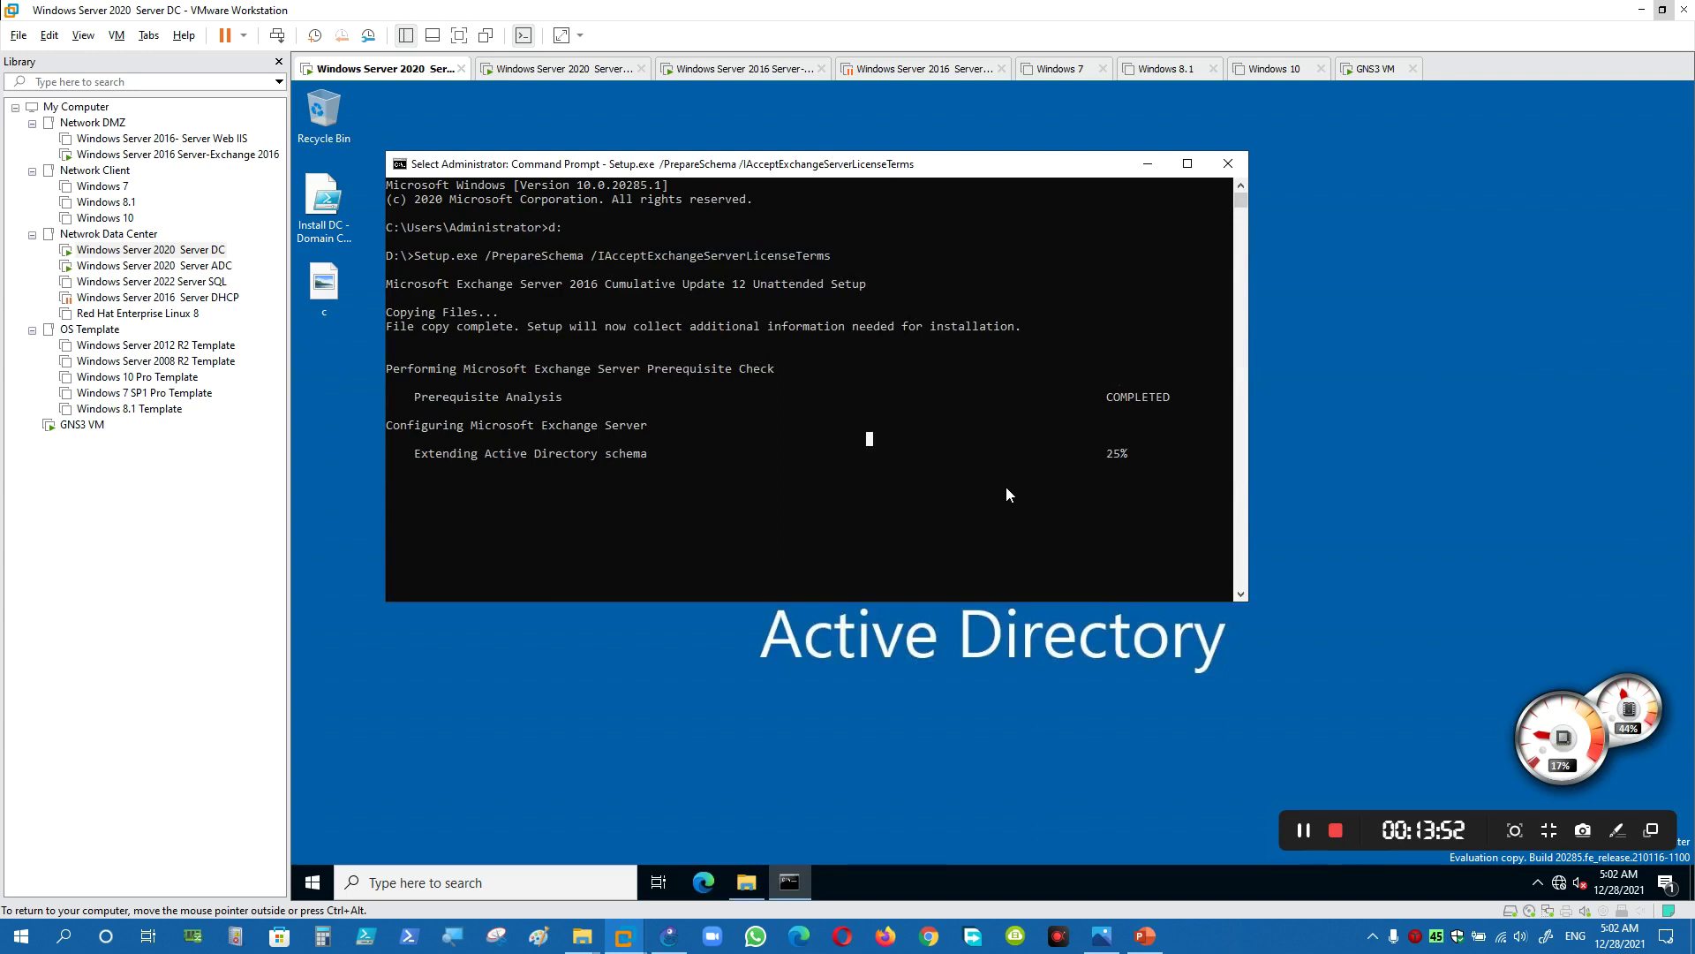
pyautogui.rightClick(1058, 569)
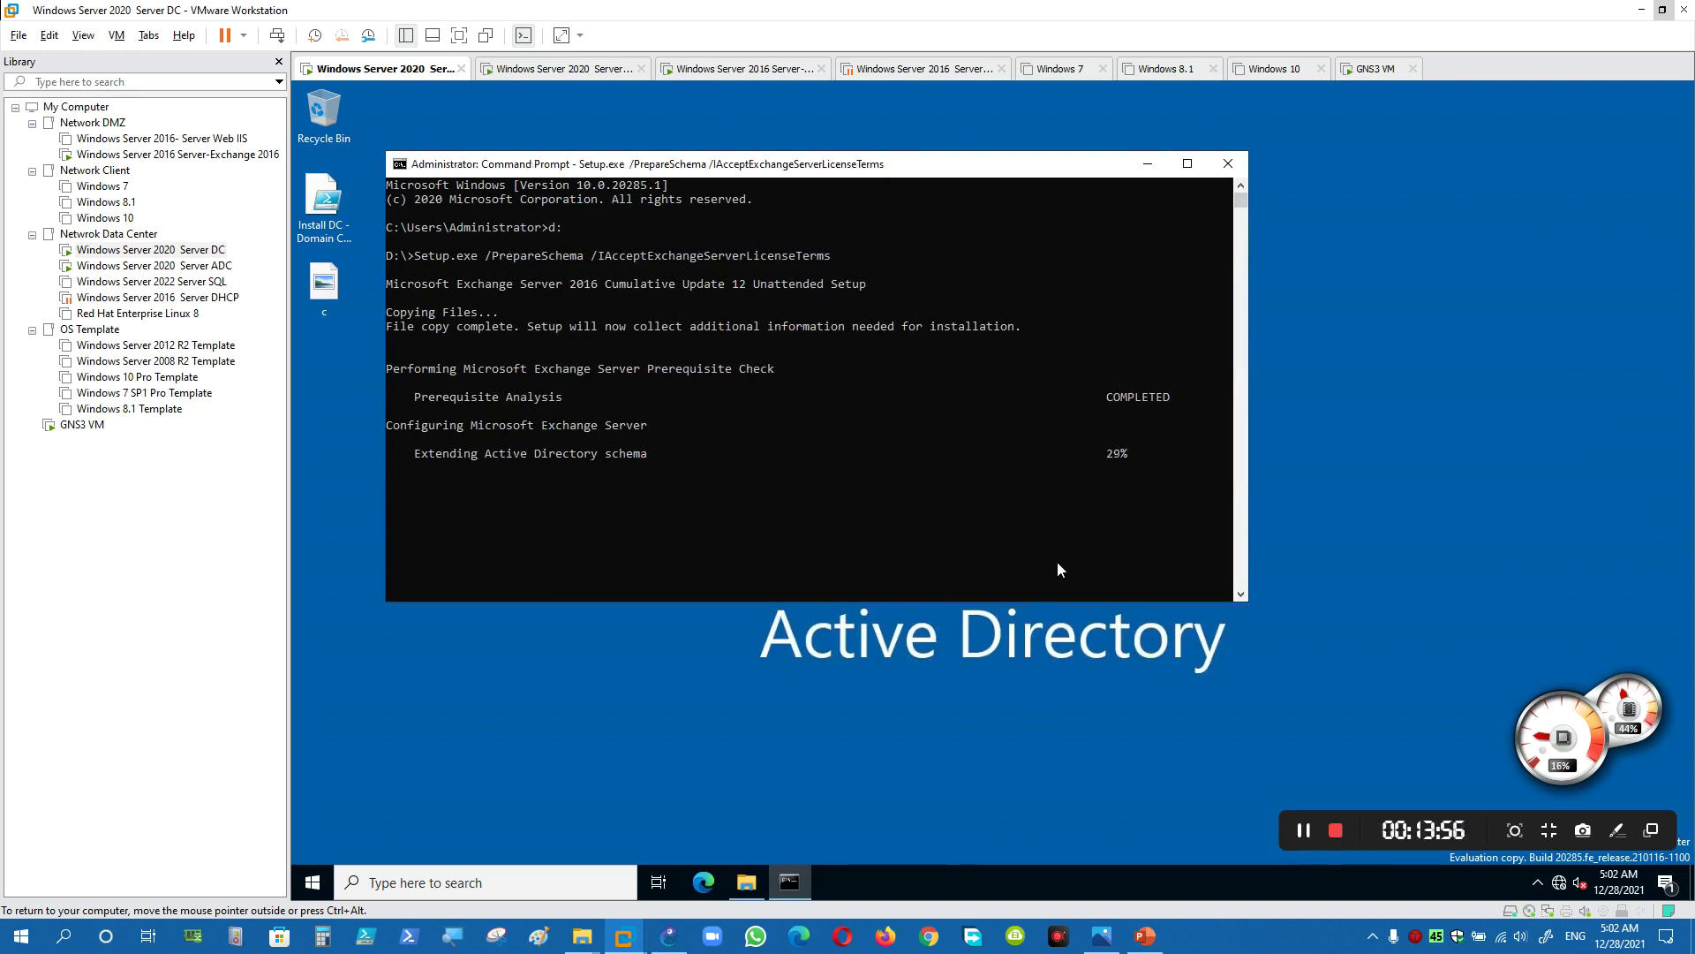
pyautogui.click(1303, 830)
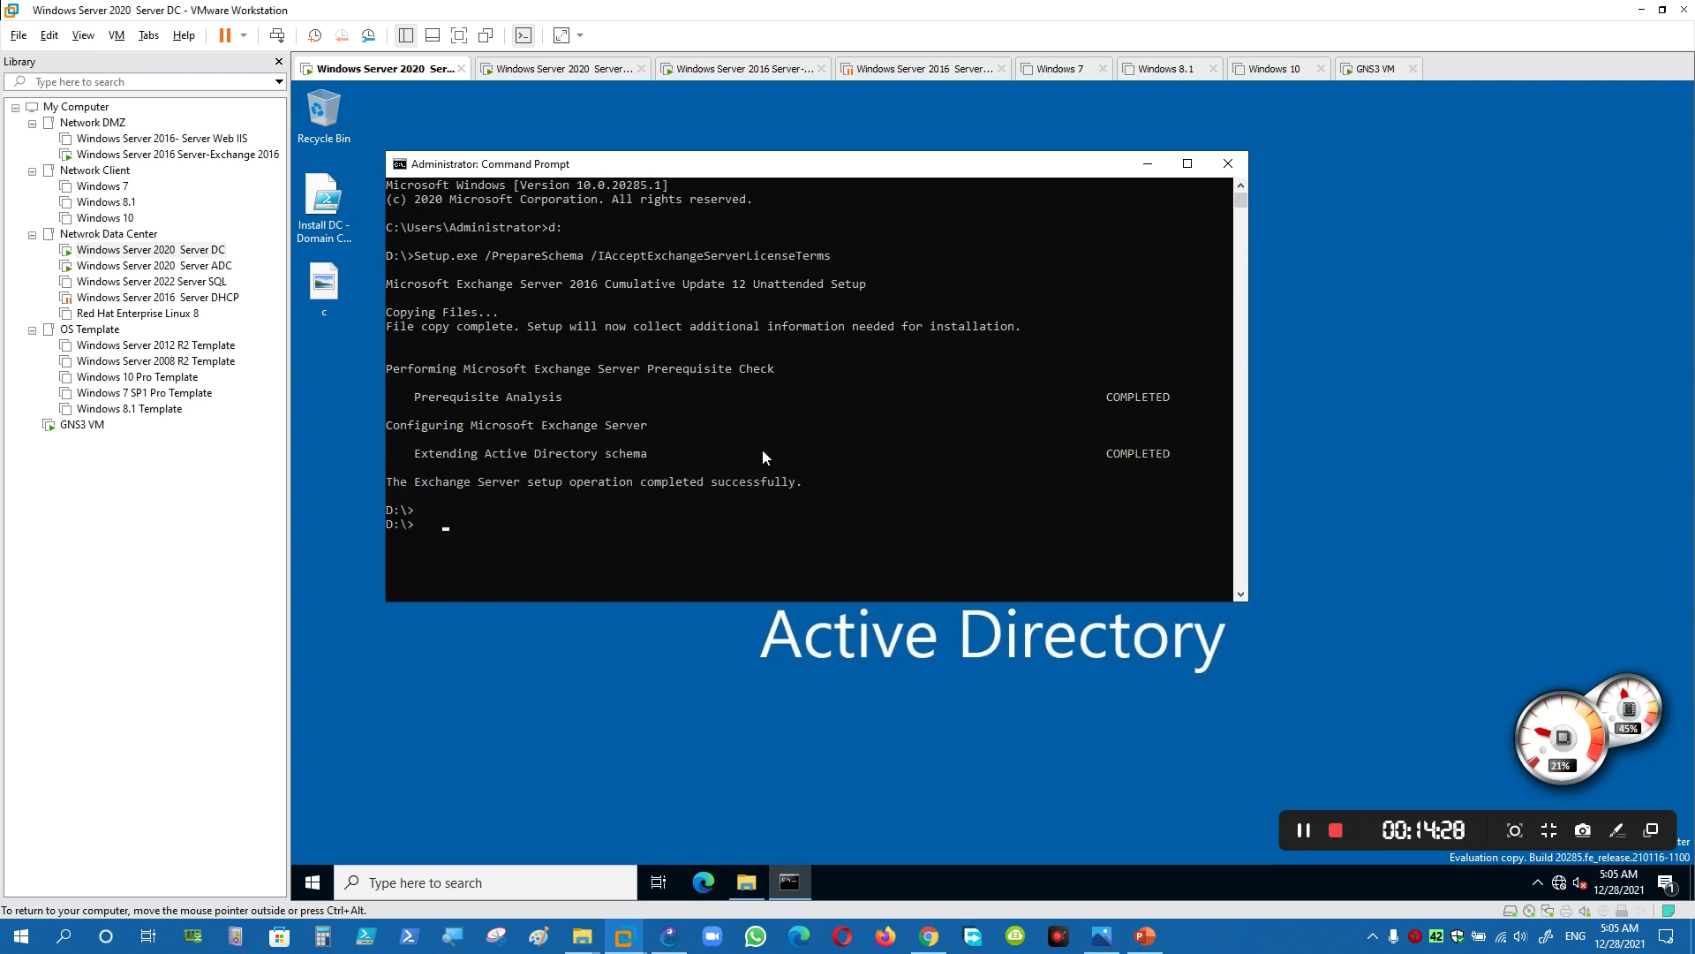
pyautogui.moveTo(722, 480); pyautogui.dragTo(852, 483)
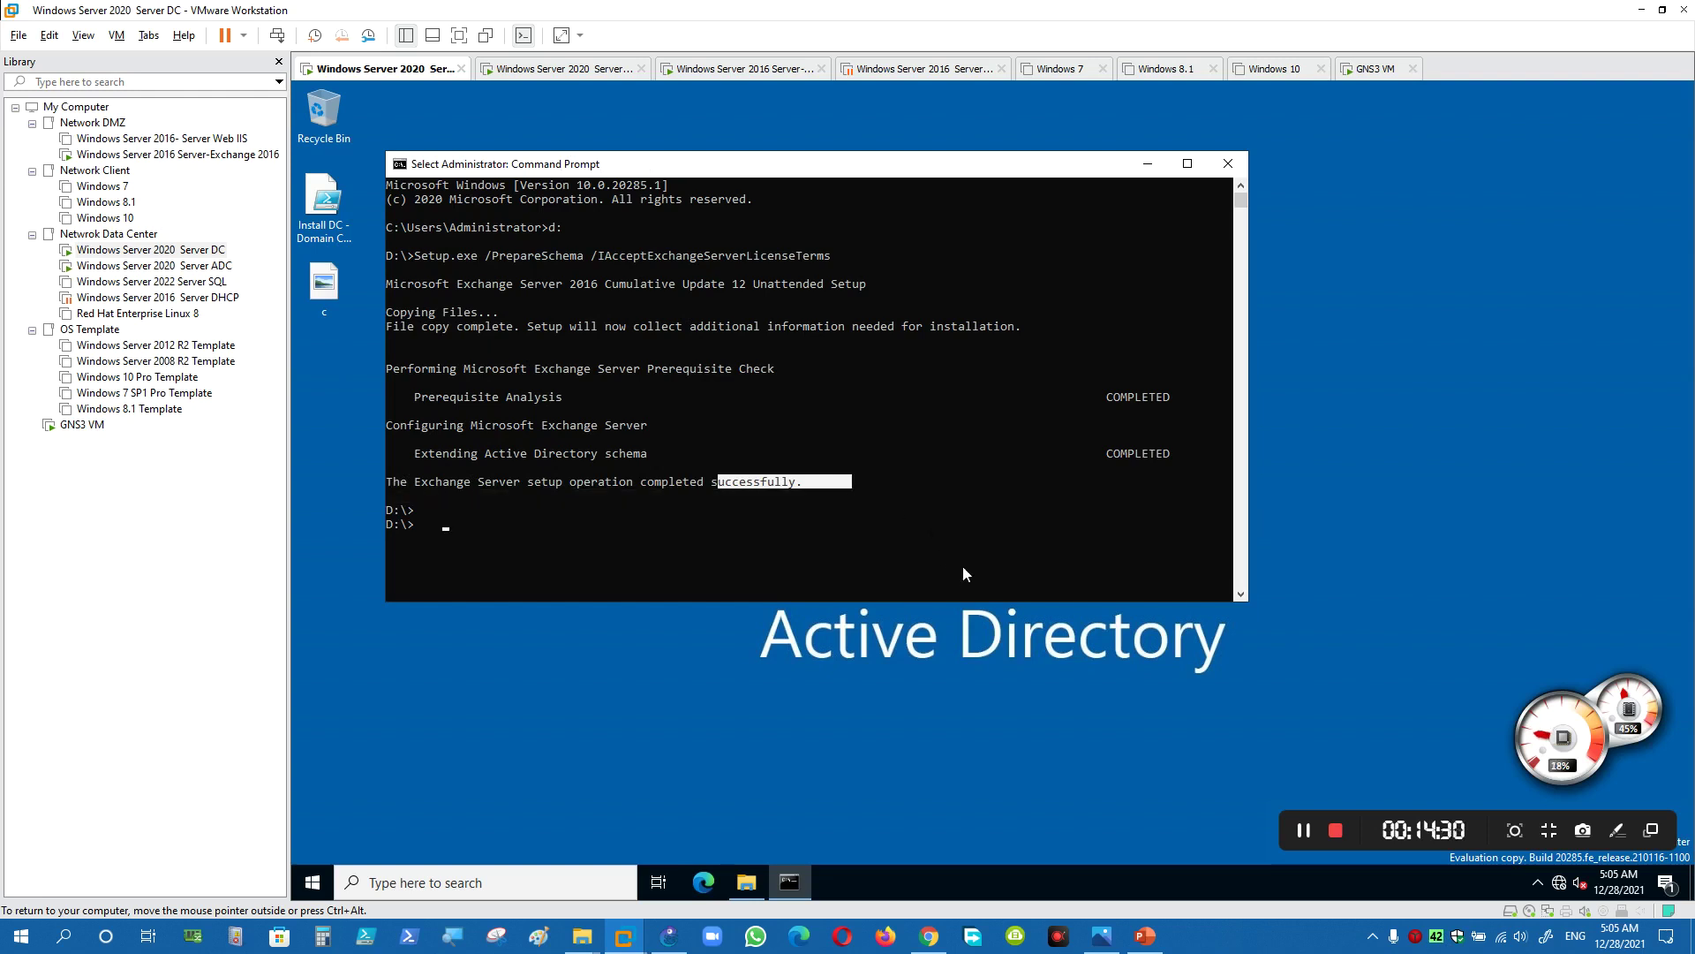
pyautogui.click(1156, 939)
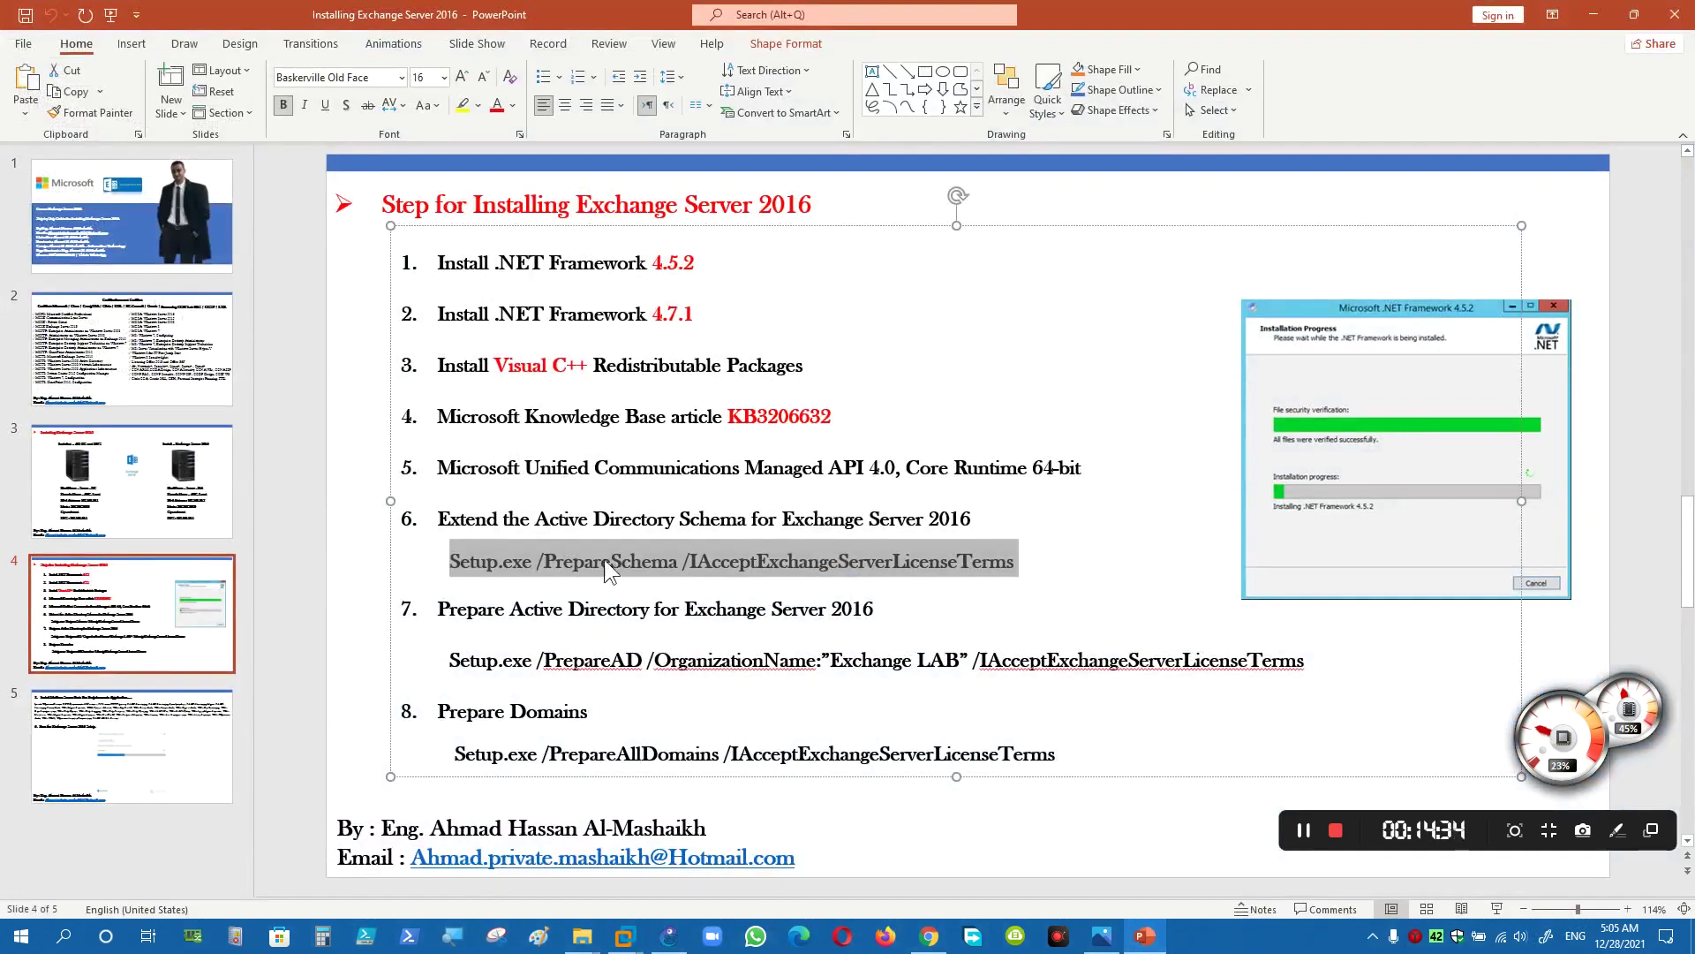
# - Copy the Setup.exe /PrepareAD command from item 7 on slide 4
pyautogui.click(491, 625)
pyautogui.moveTo(439, 609); pyautogui.dragTo(830, 613)
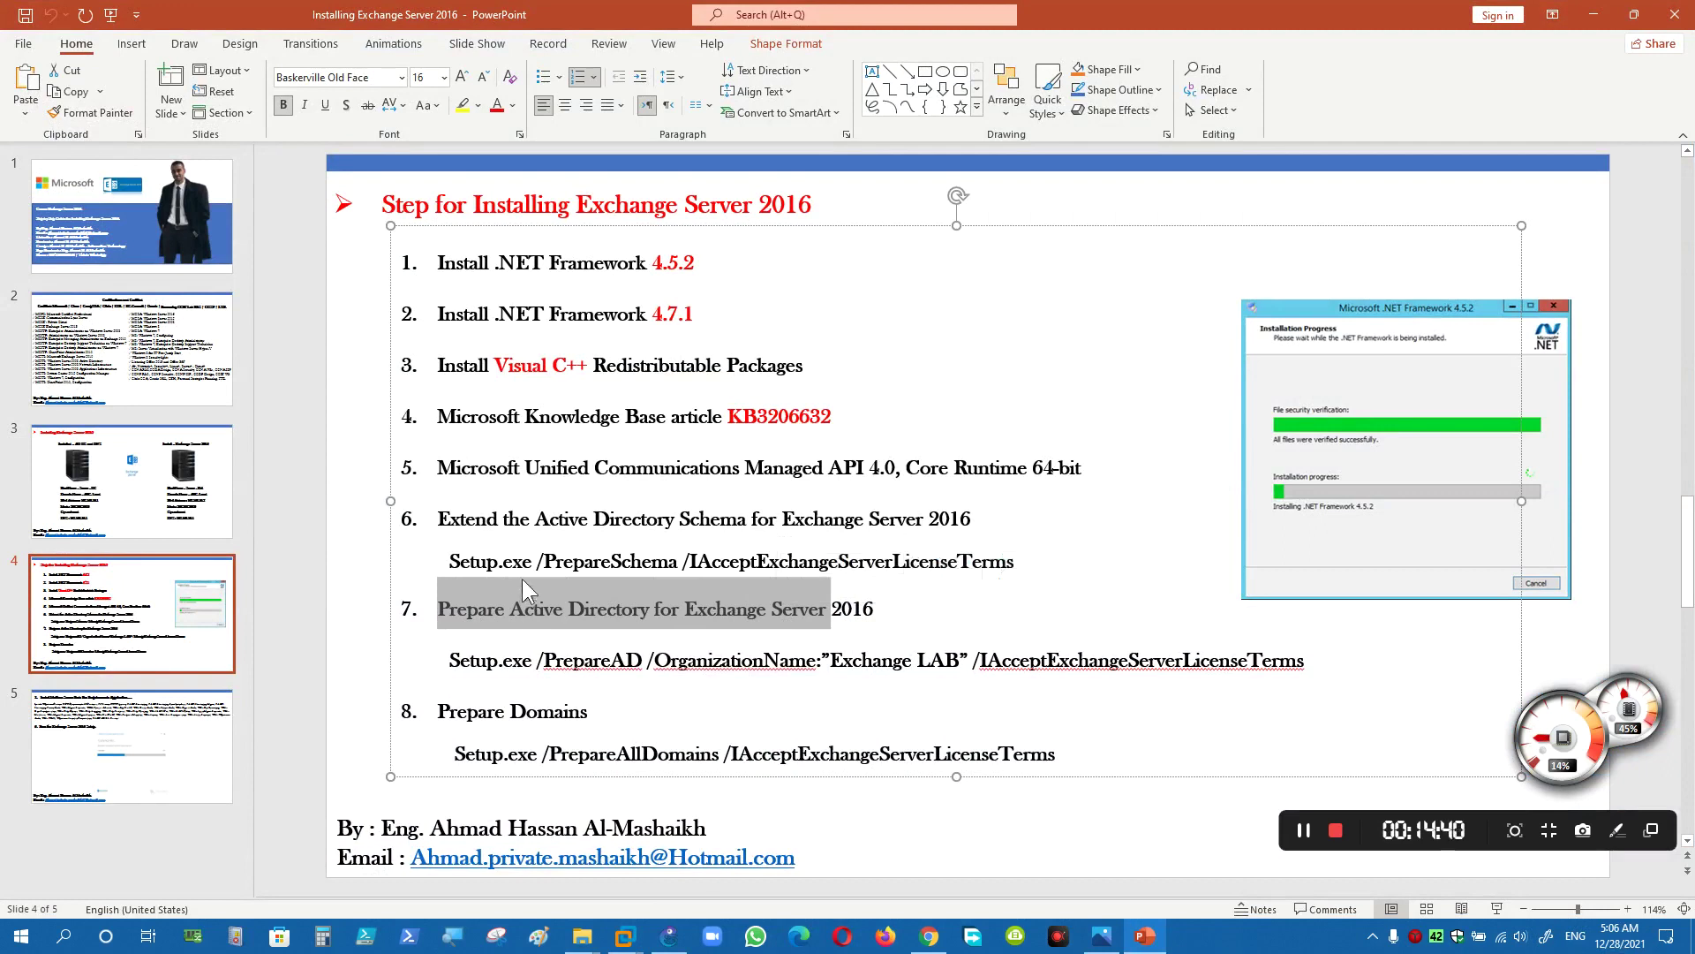
pyautogui.moveTo(439, 518); pyautogui.dragTo(781, 519)
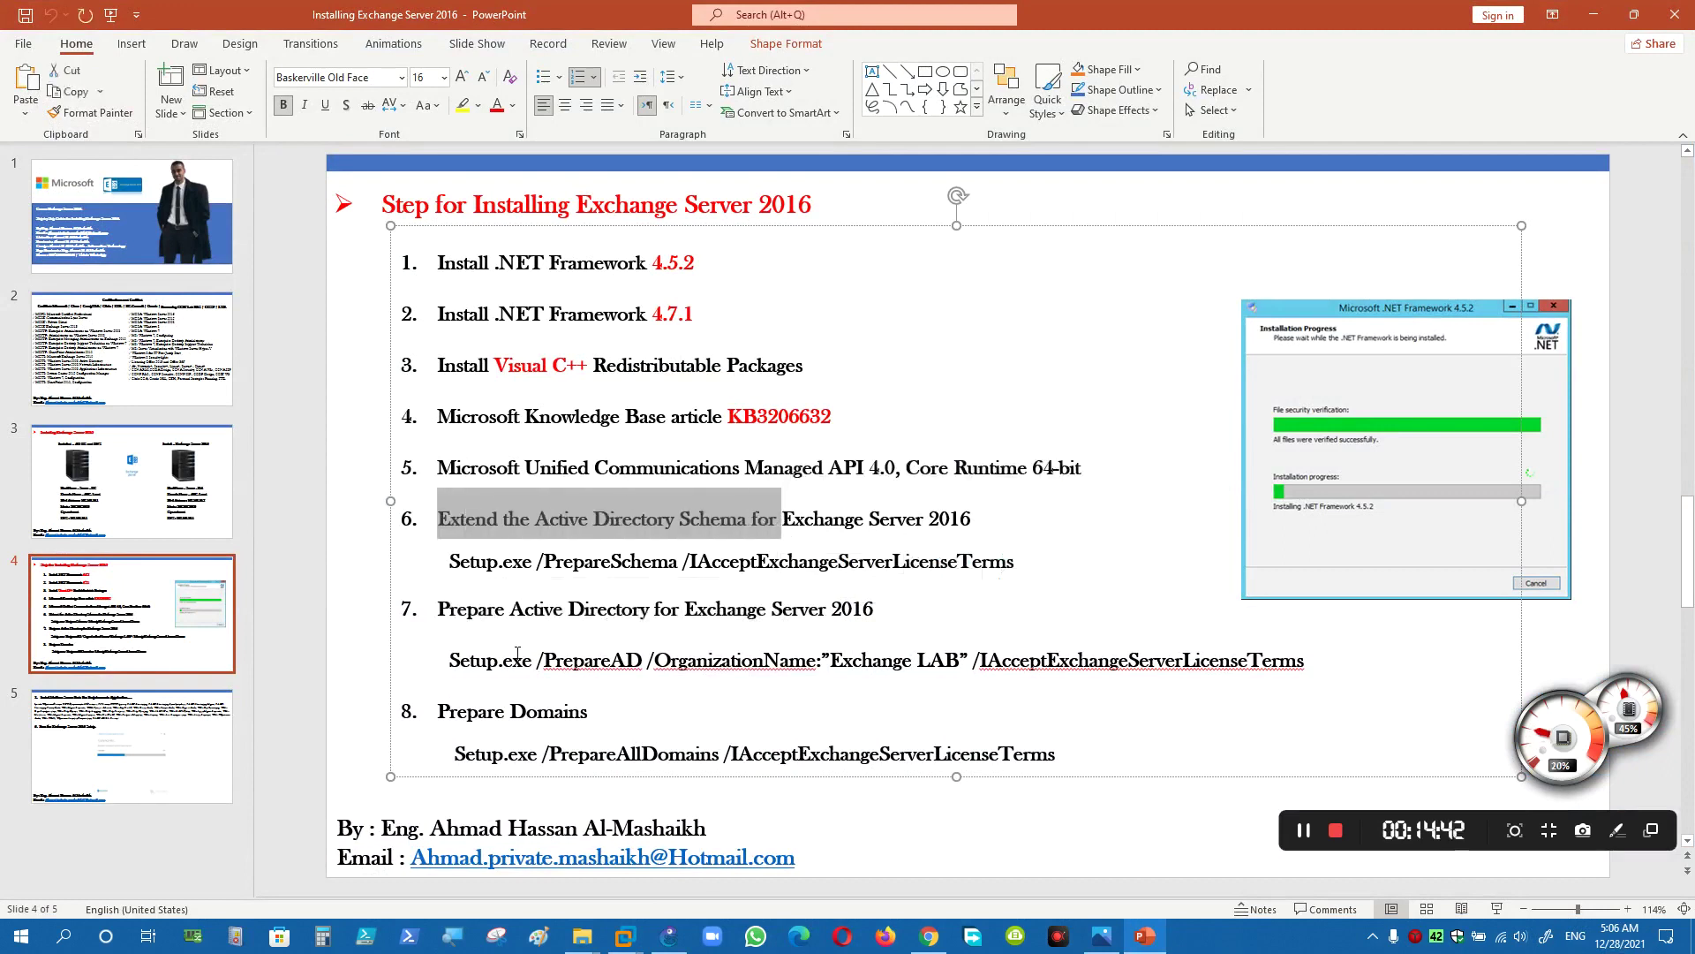
pyautogui.moveTo(450, 660); pyautogui.dragTo(1049, 648)
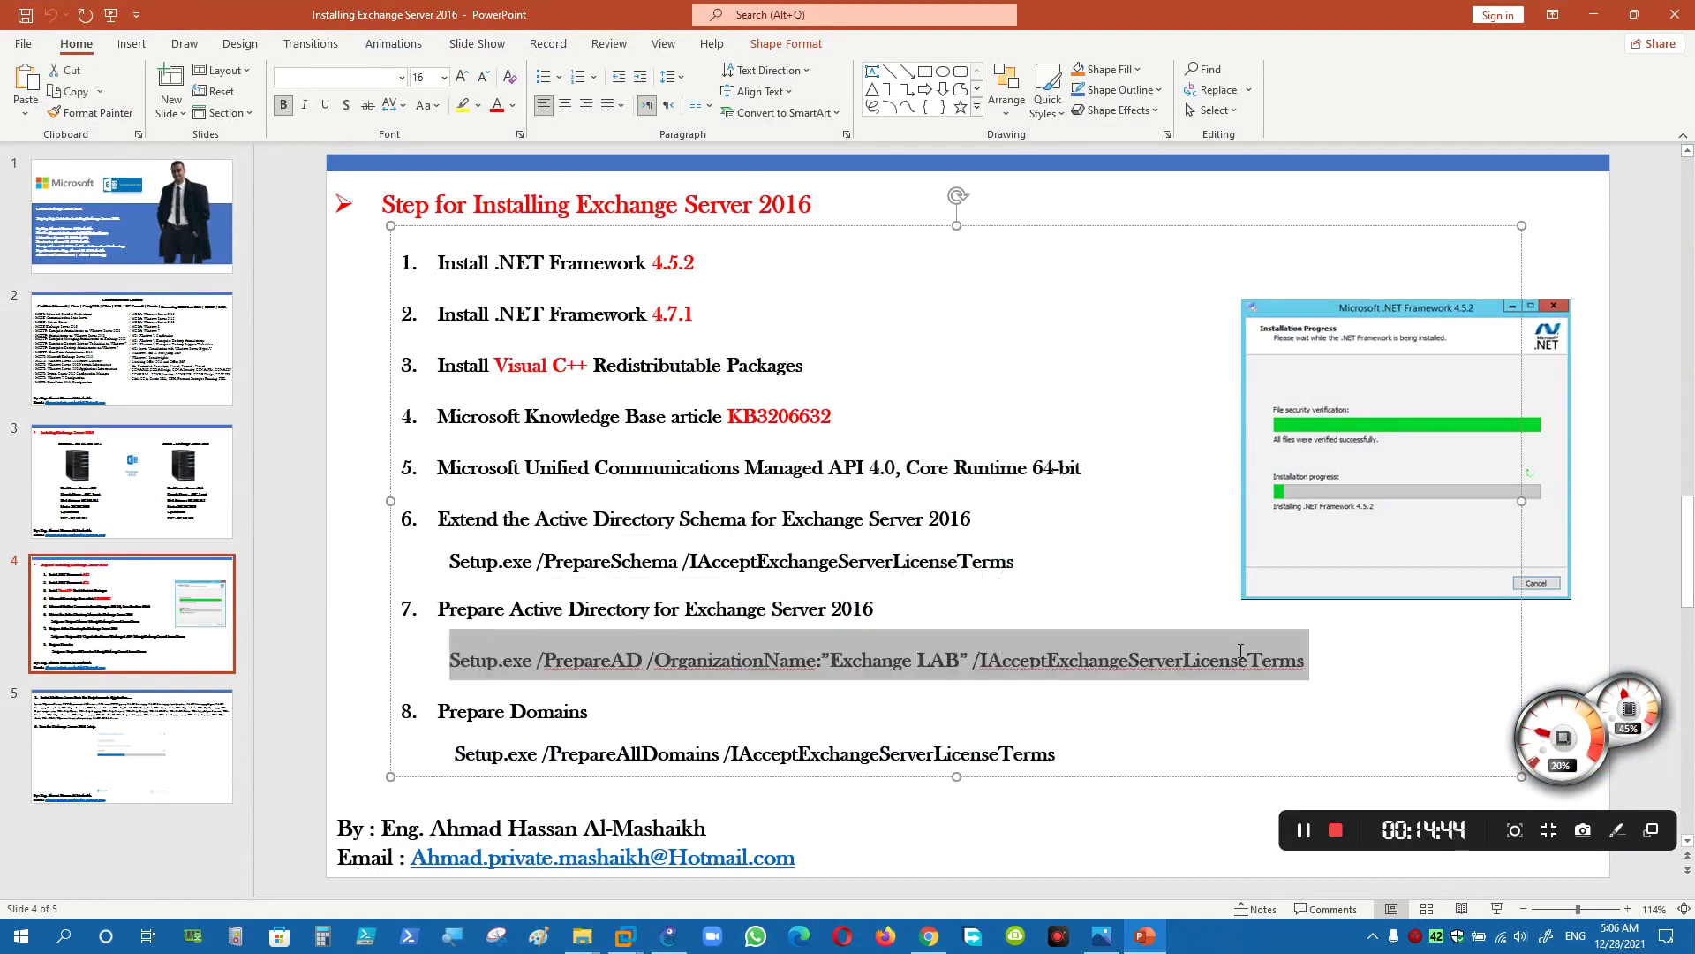
pyautogui.rightClick(1164, 658)
pyautogui.click(1210, 248)
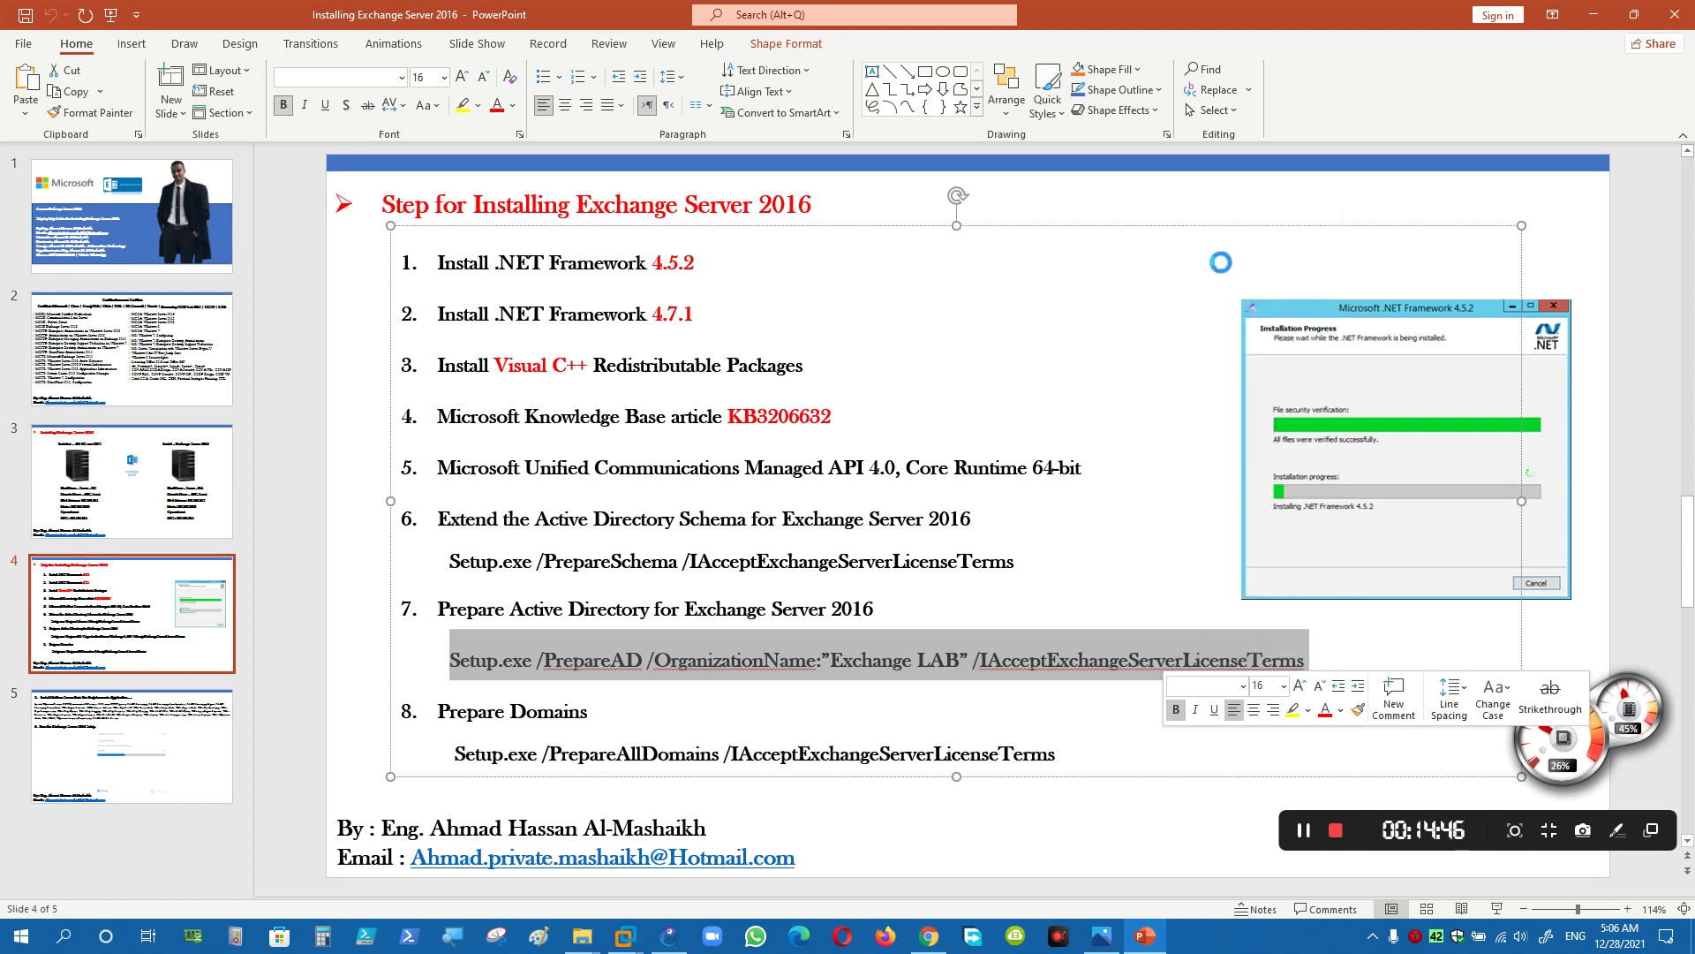
# - Paste the PrepareAD command into the VM's command prompt and run it
pyautogui.moveTo(637, 942)
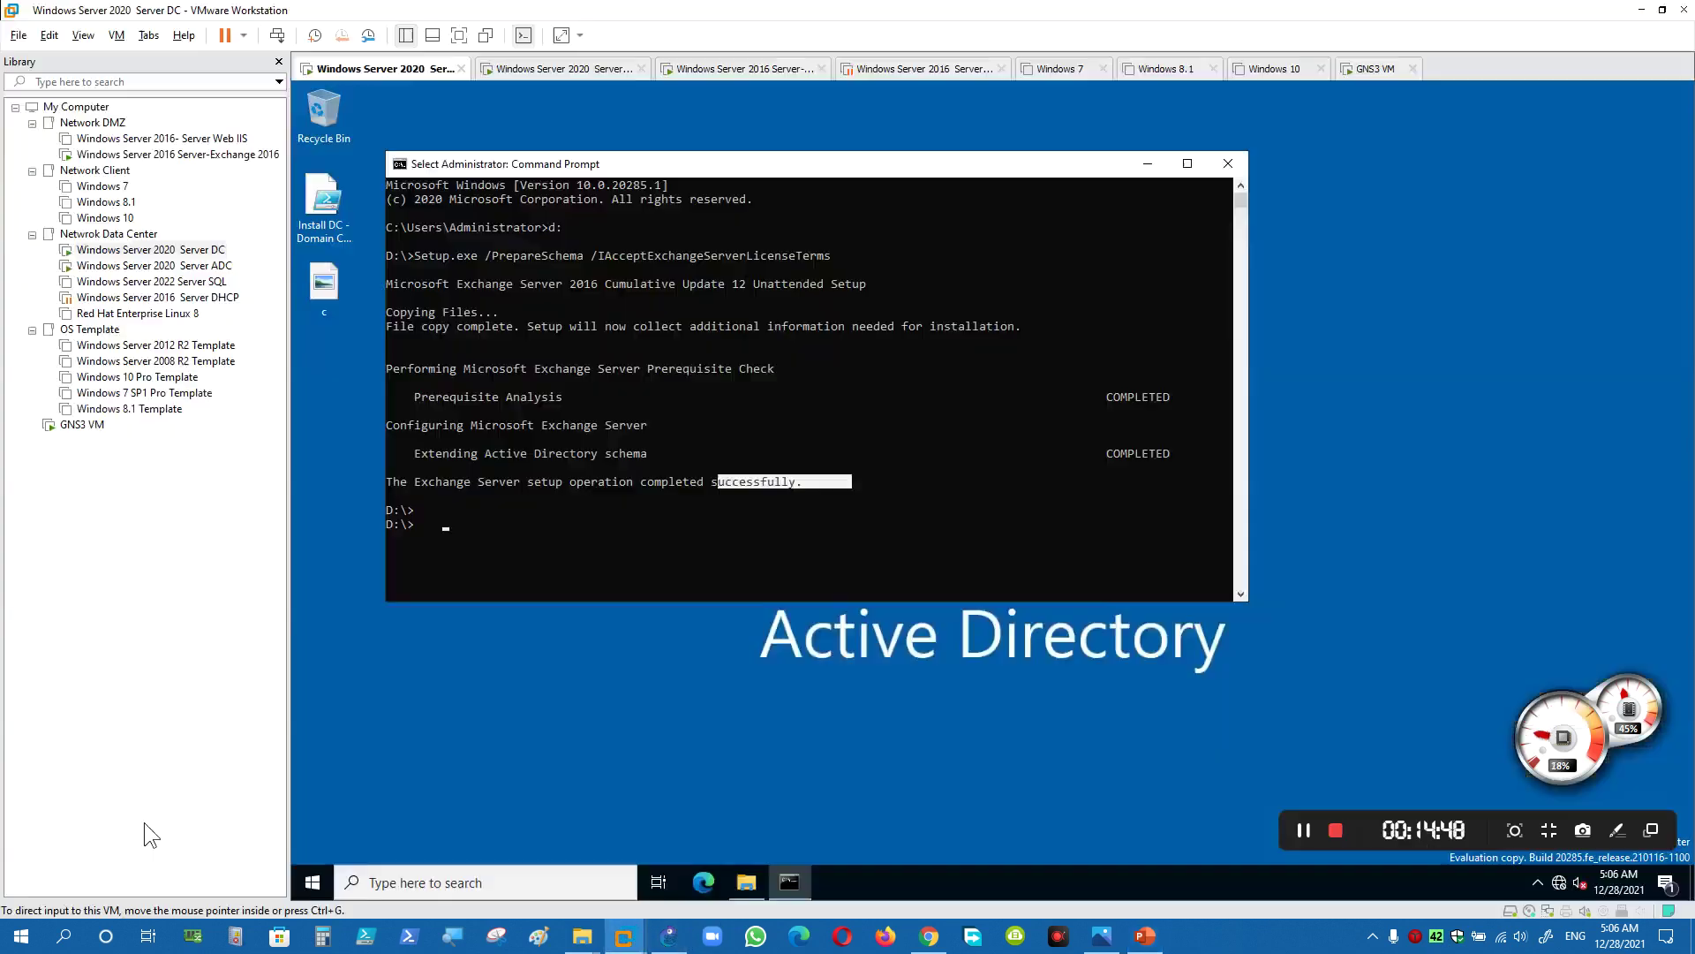
pyautogui.click(145, 823)
pyautogui.rightClick(744, 545)
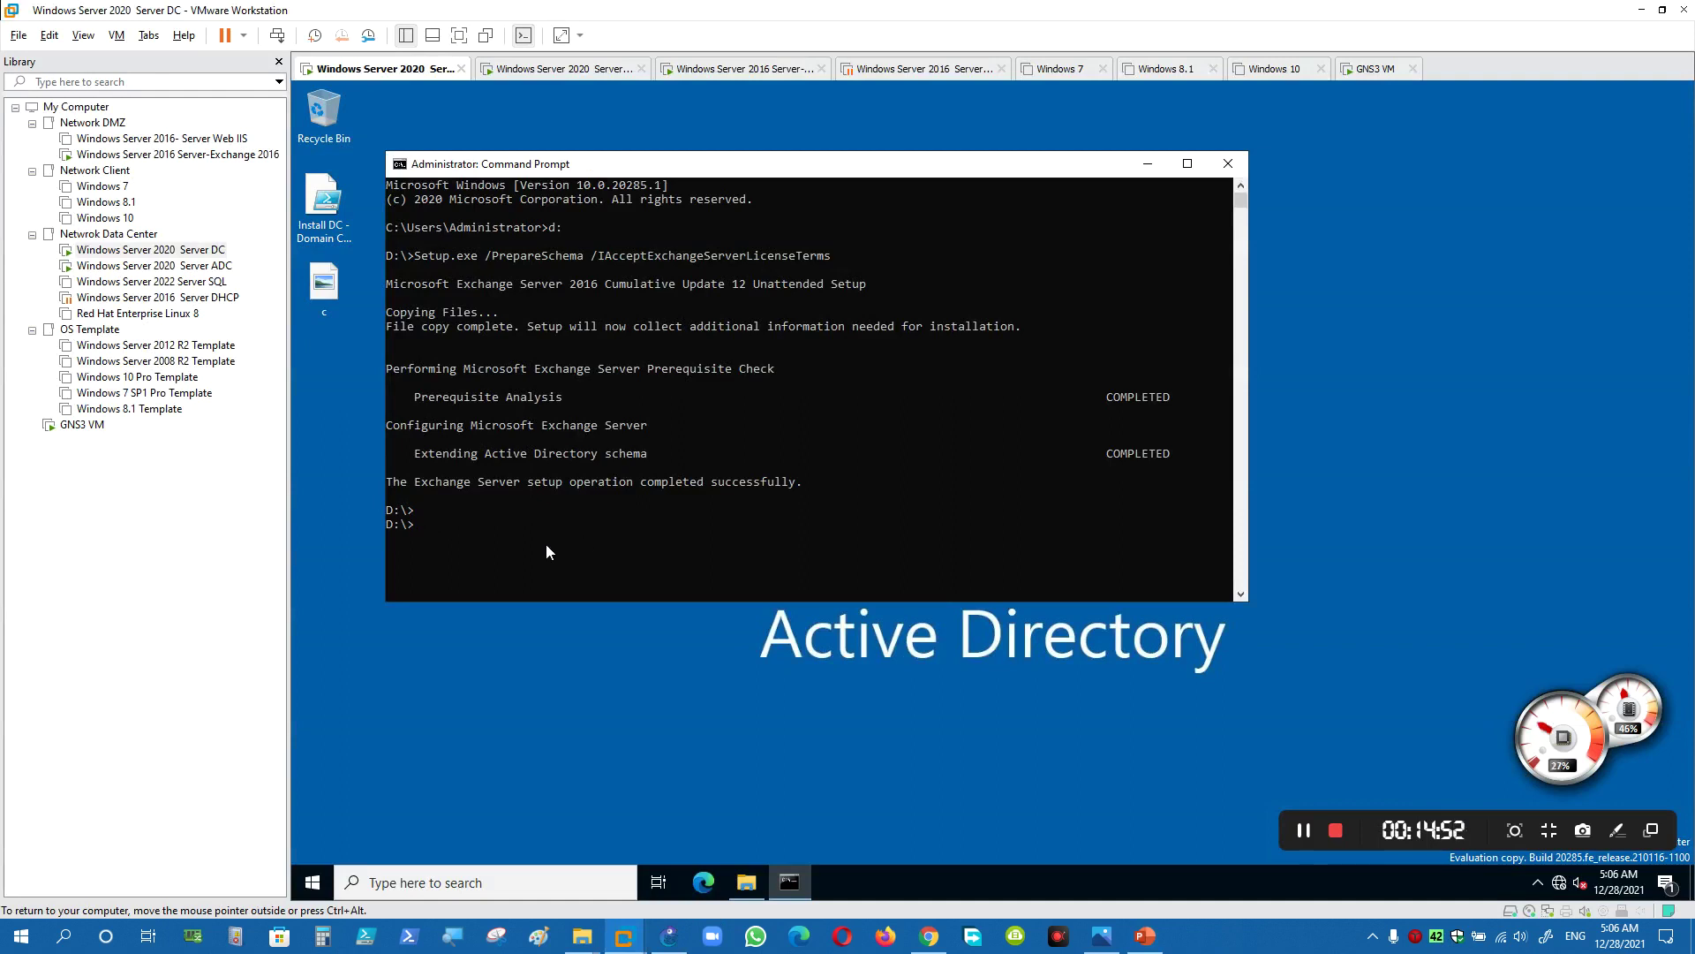
pyautogui.click(1145, 936)
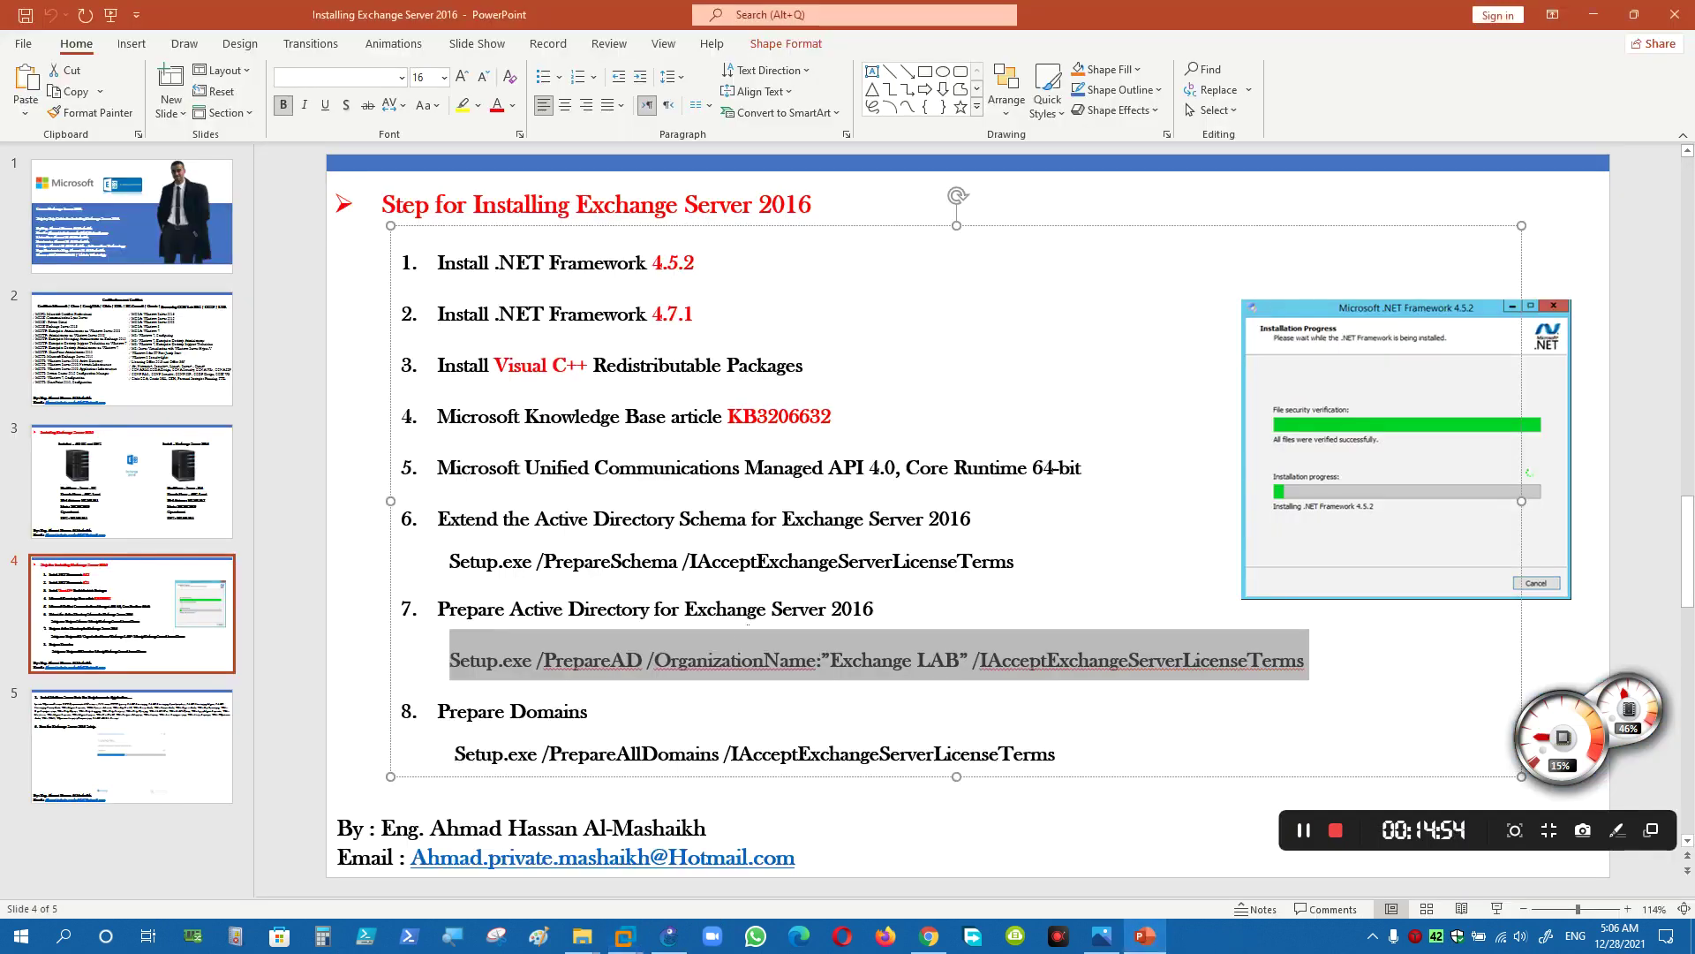
pyautogui.rightClick(720, 653)
pyautogui.rightClick(675, 658)
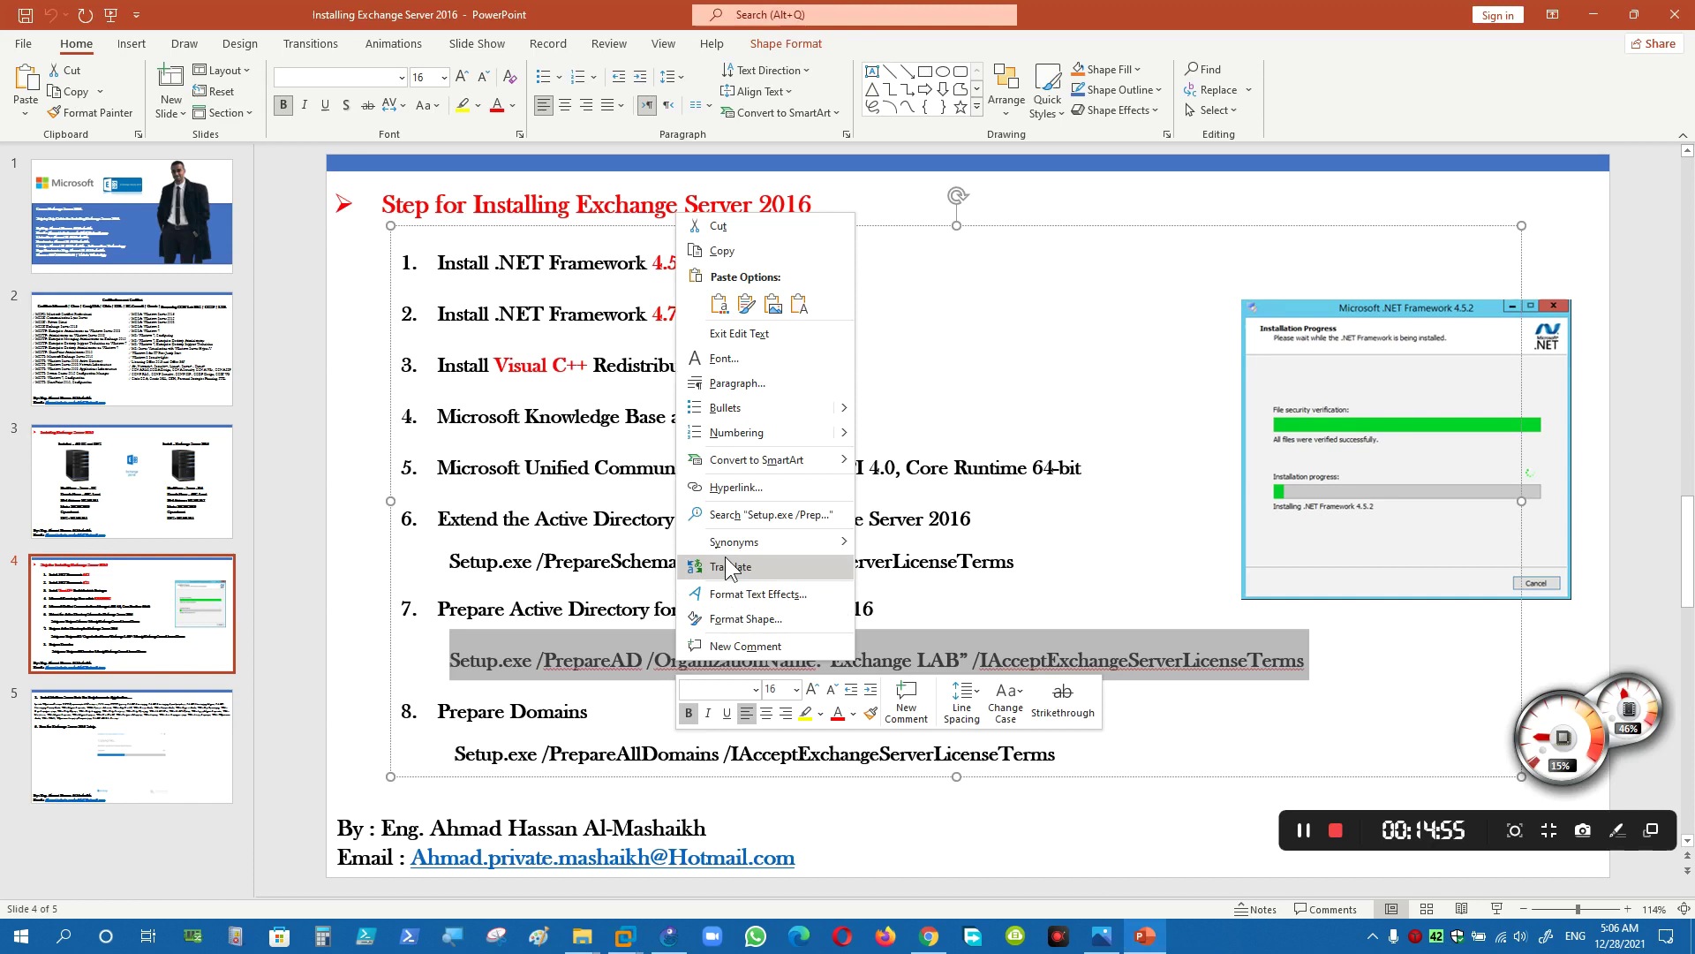
pyautogui.click(739, 258)
pyautogui.hotkey('alt', 'Tab')
pyautogui.rightClick(633, 523)
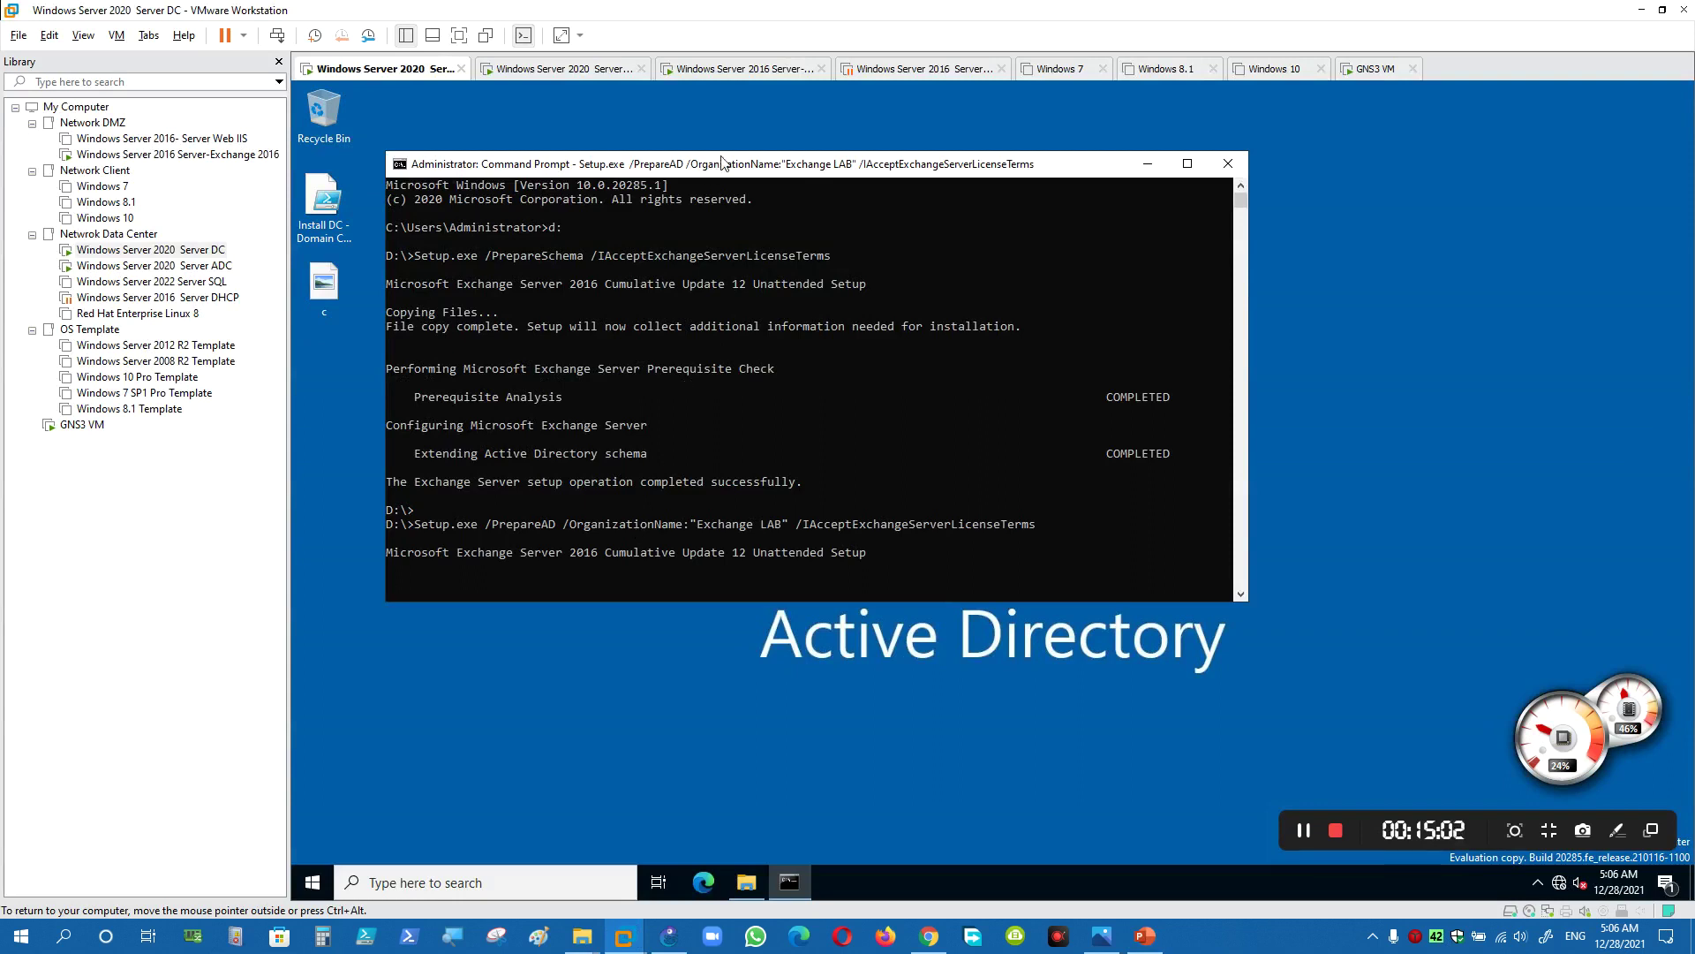
# - Watch Setup /PrepareAD until the console shows COMPLETED and the success message
pyautogui.moveTo(724, 164); pyautogui.dragTo(754, 147)
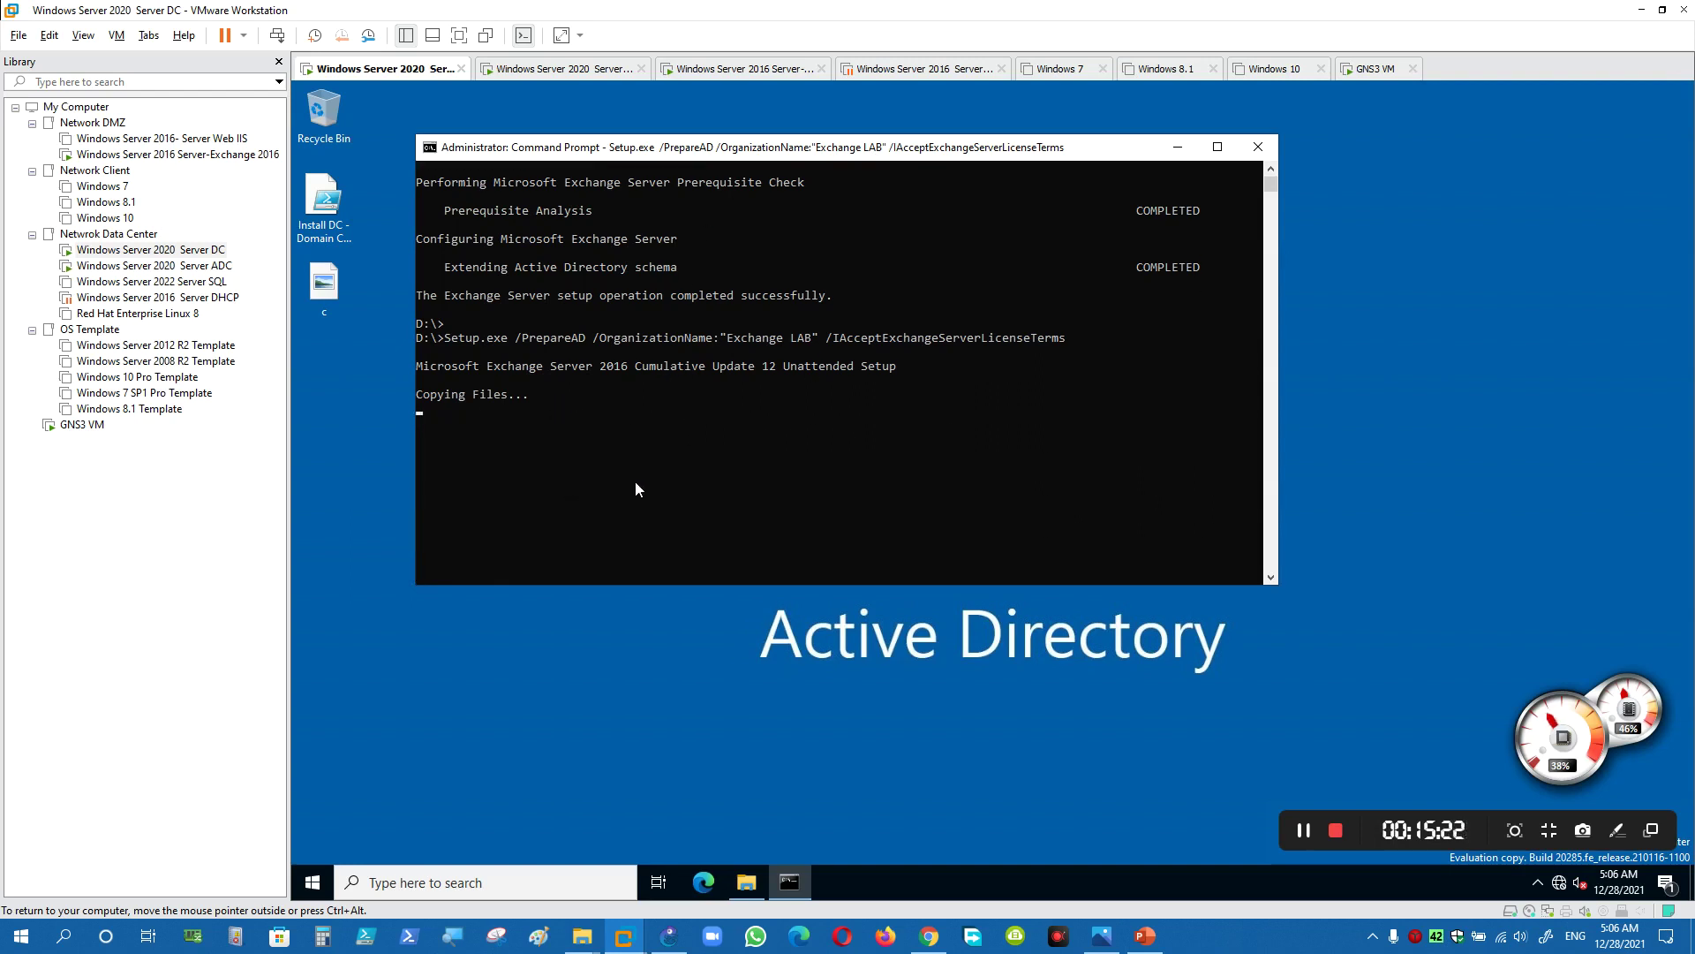
pyautogui.moveTo(675, 935)
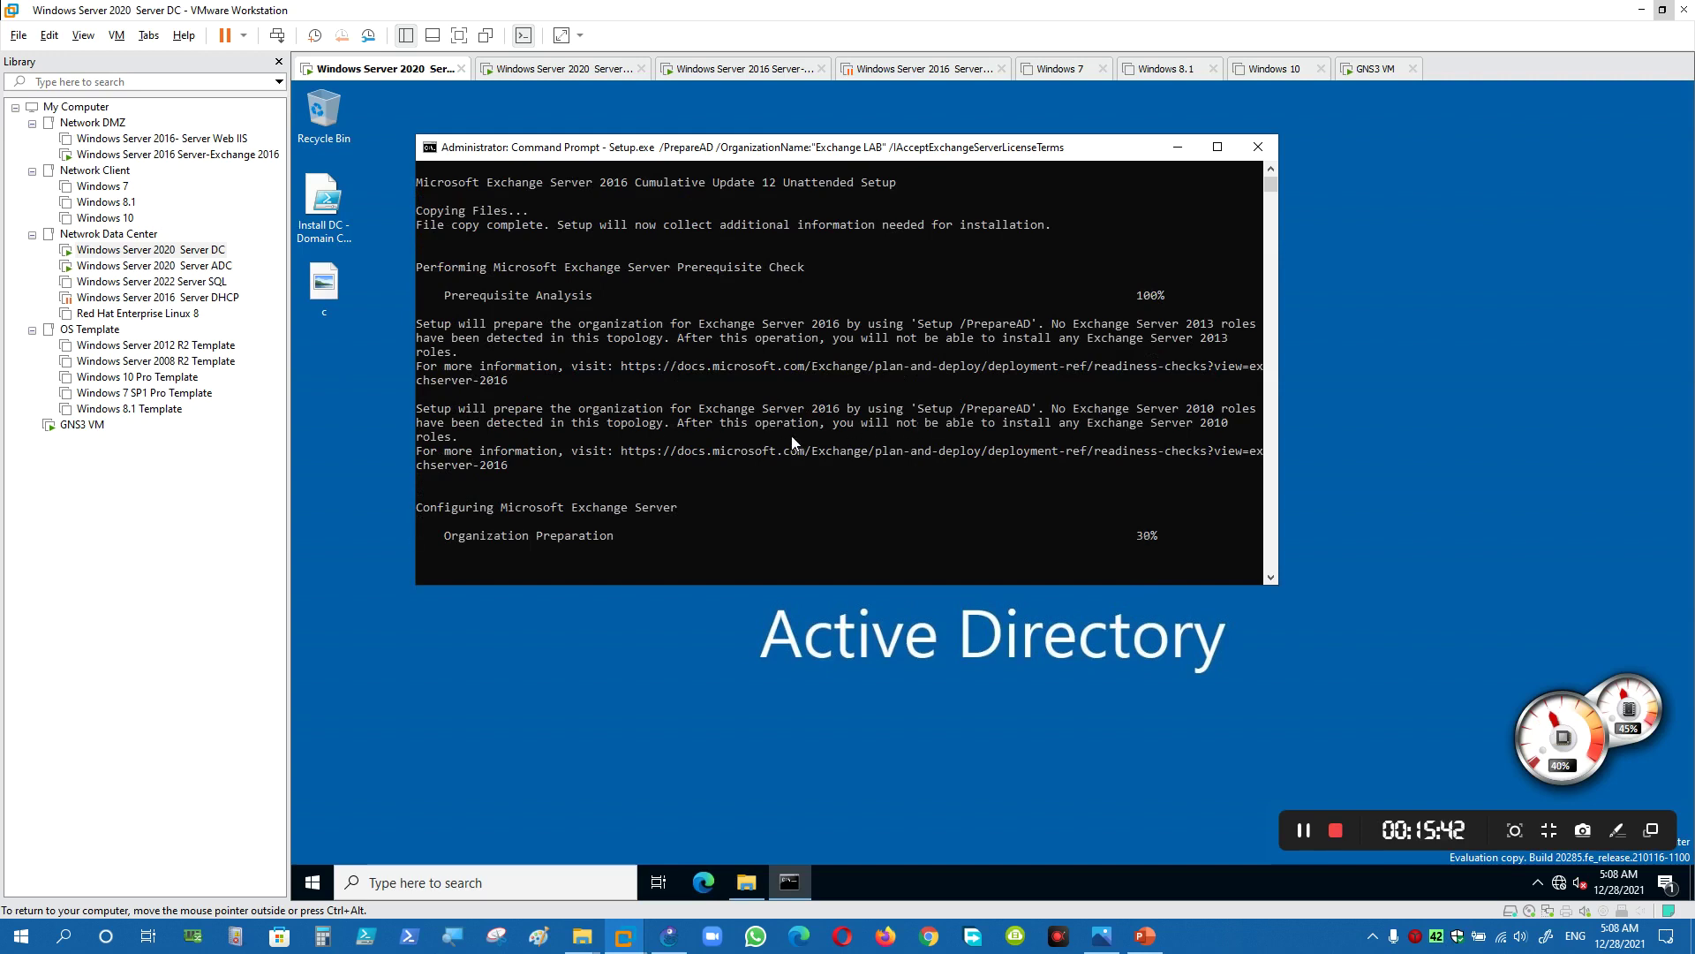
pyautogui.scroll(-1, 791, 436)
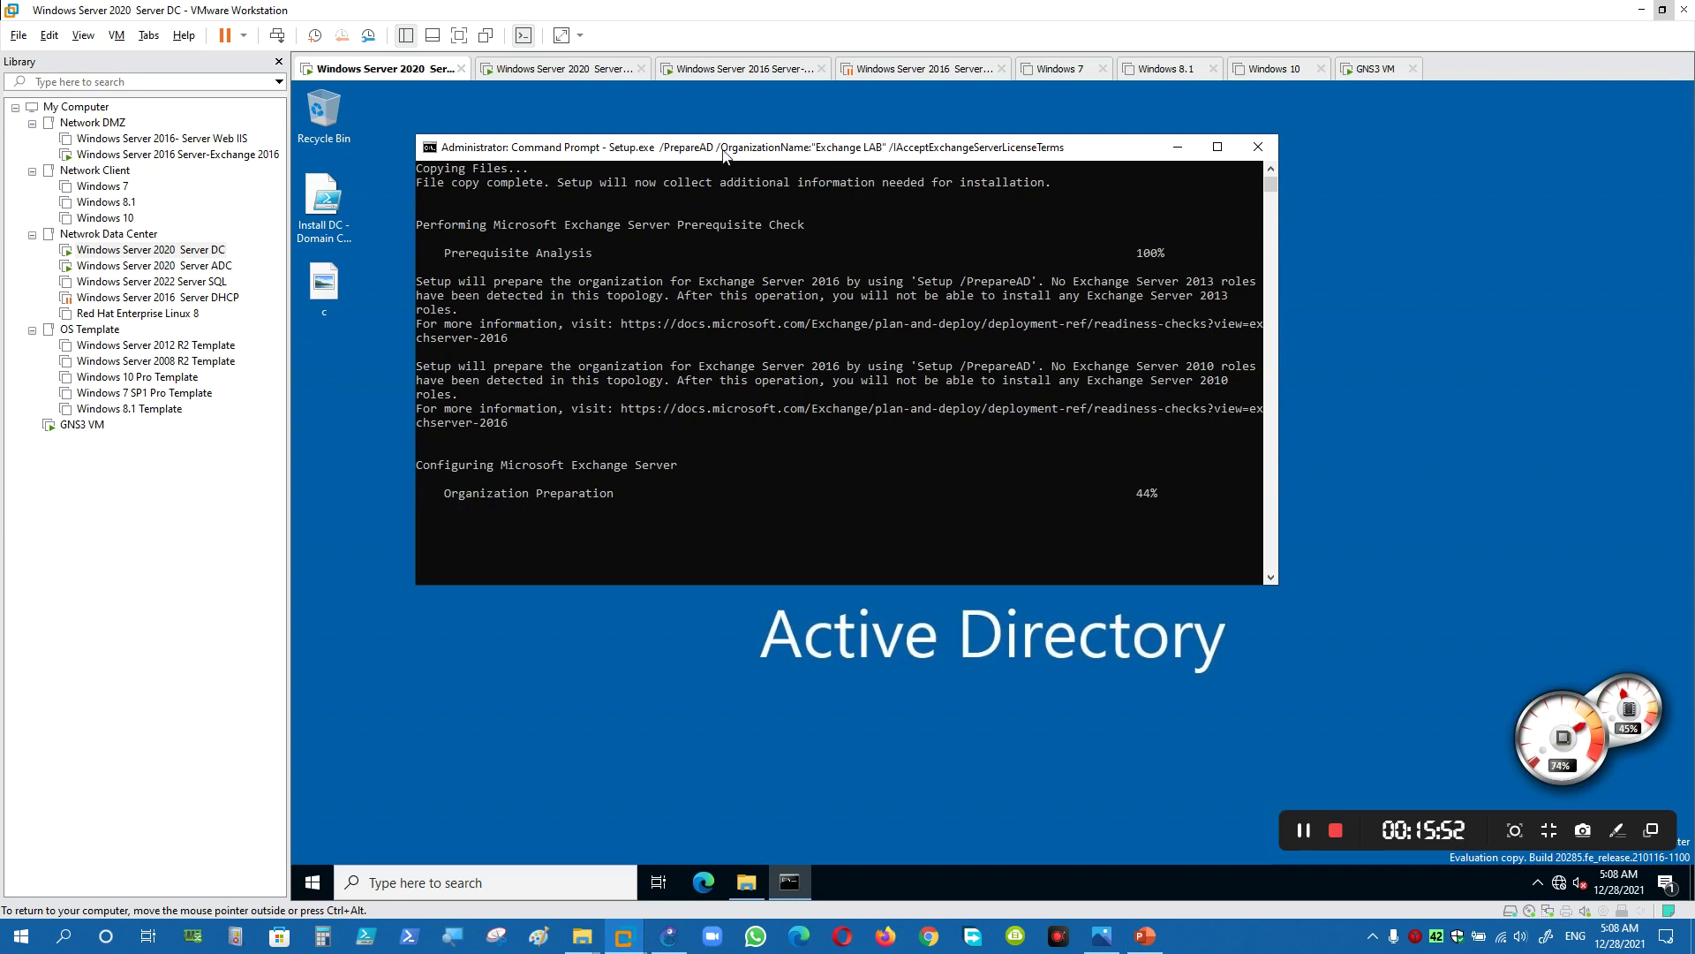
pyautogui.moveTo(716, 152); pyautogui.dragTo(678, 146)
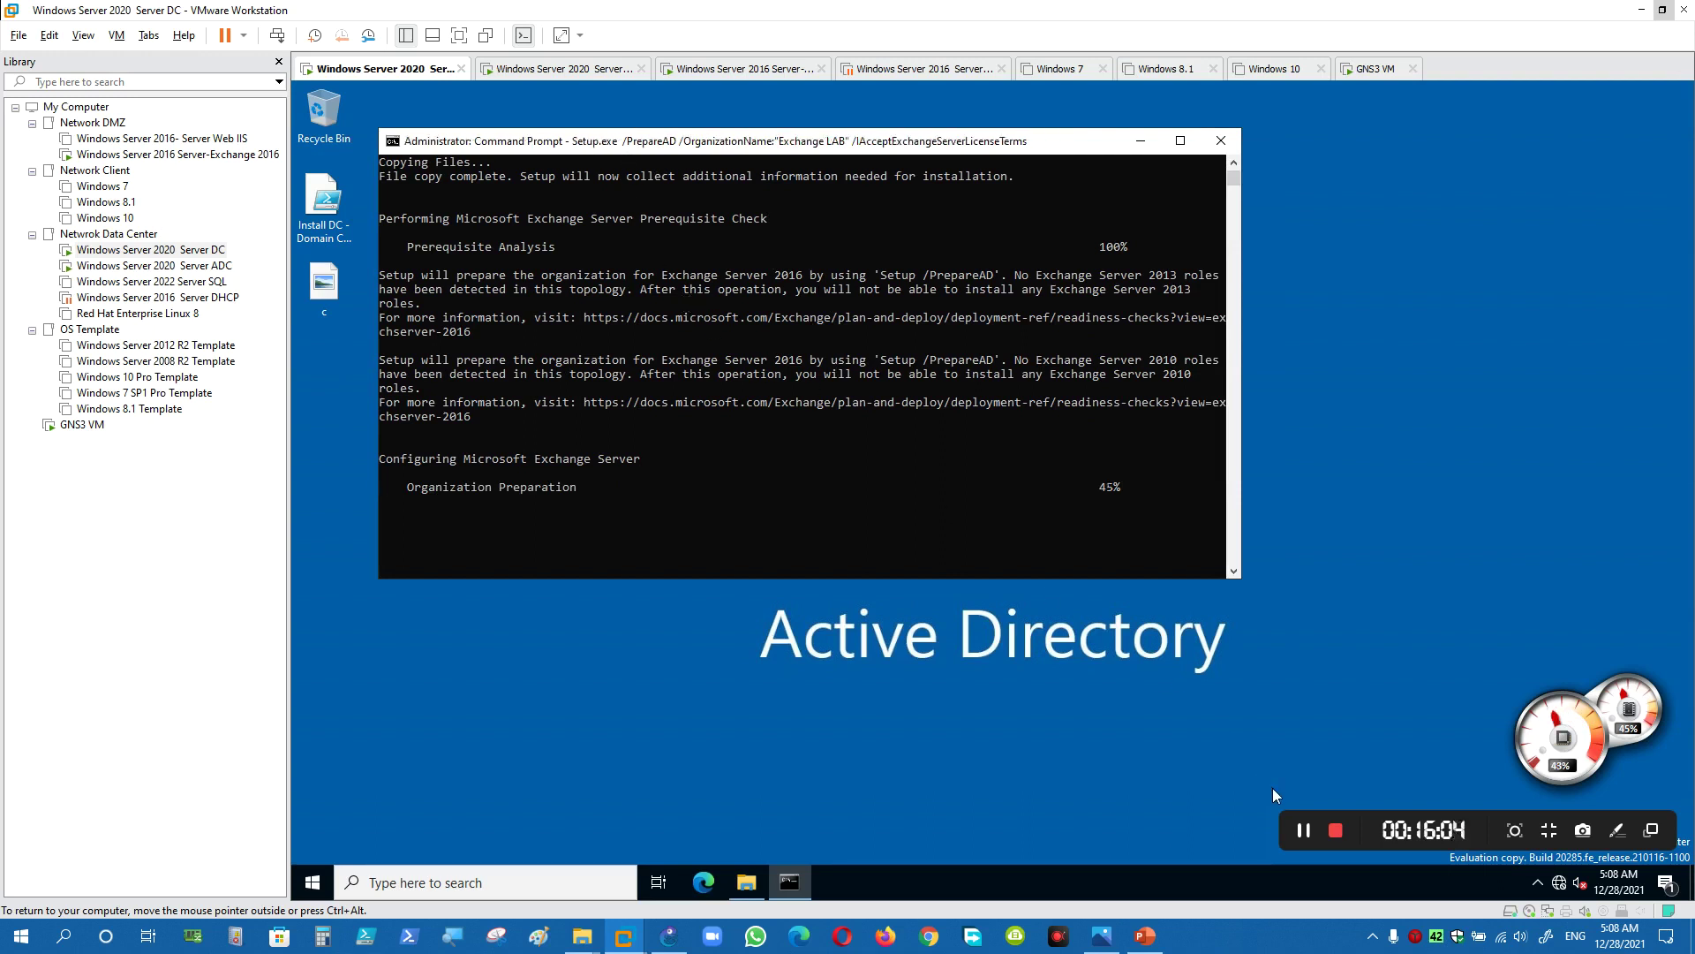
pyautogui.click(1304, 830)
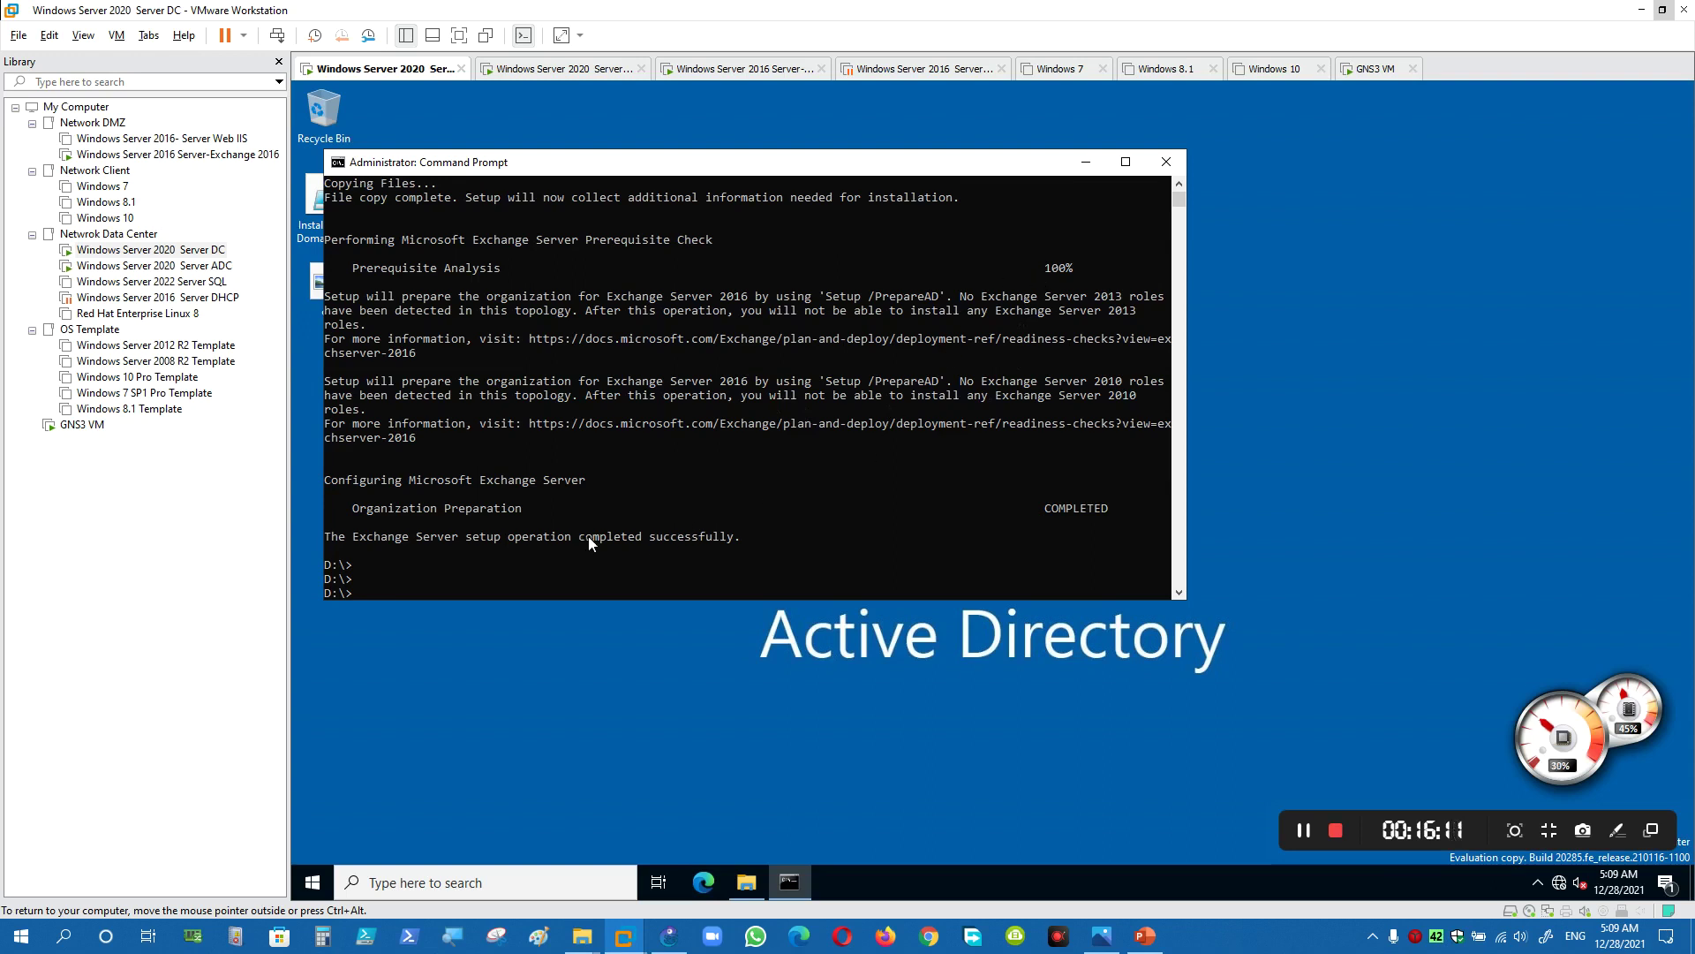
pyautogui.moveTo(583, 537); pyautogui.dragTo(839, 558)
pyautogui.rightClick(847, 539)
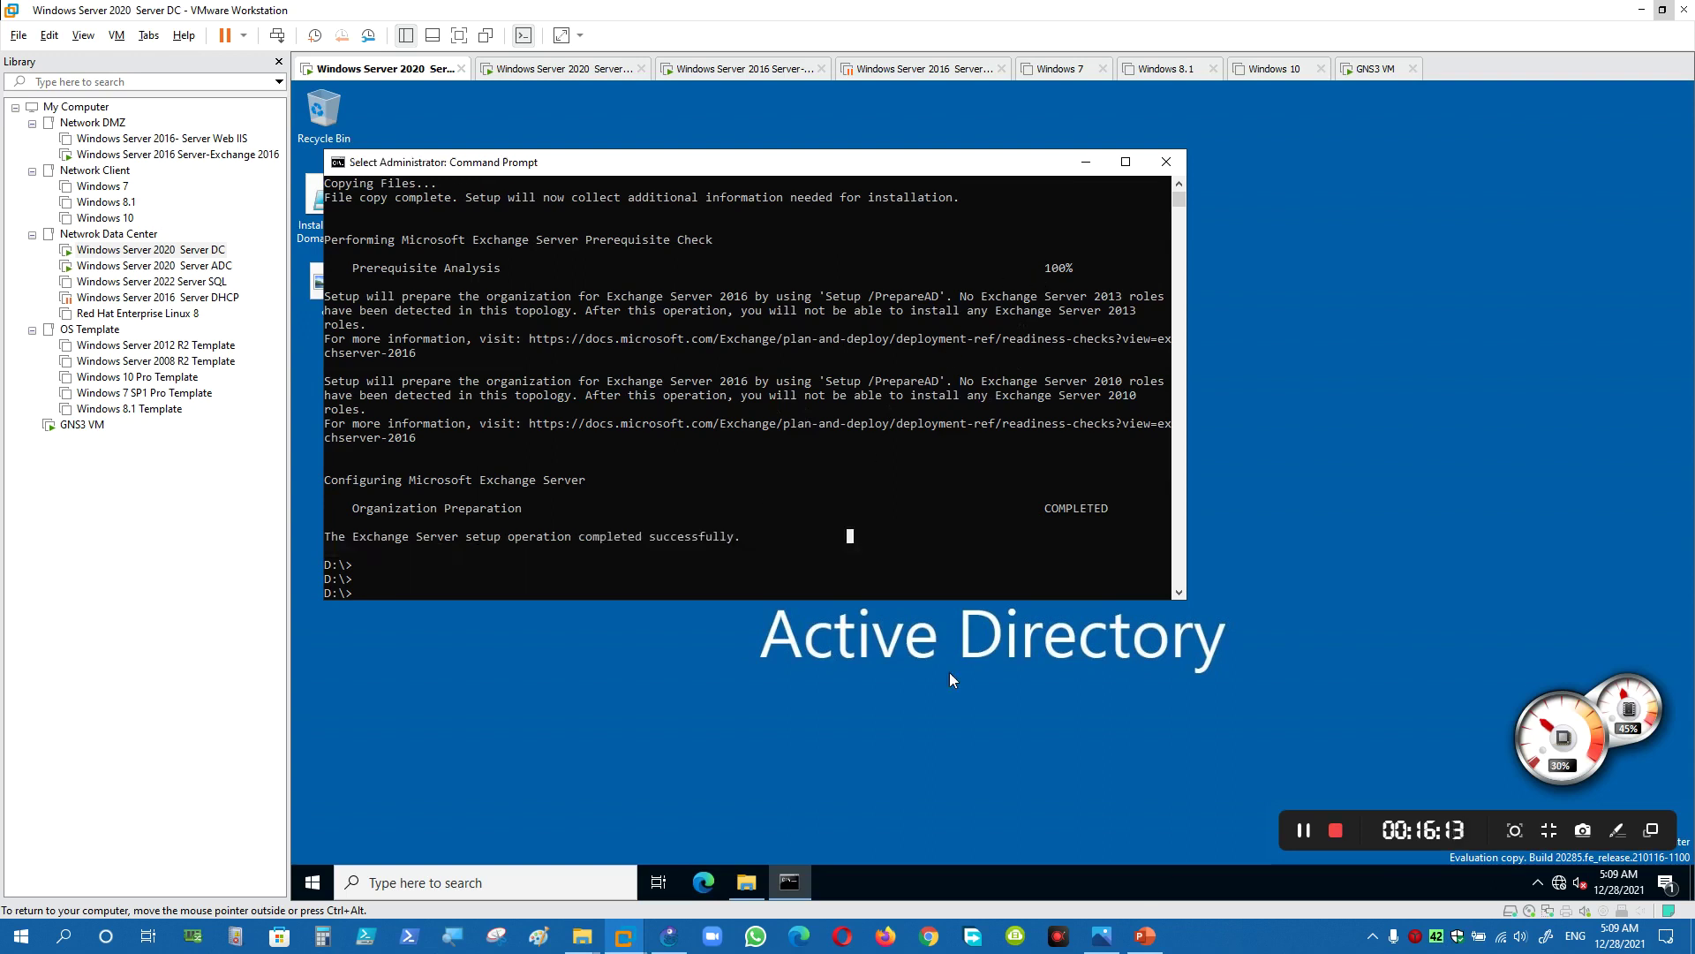
pyautogui.click(1146, 936)
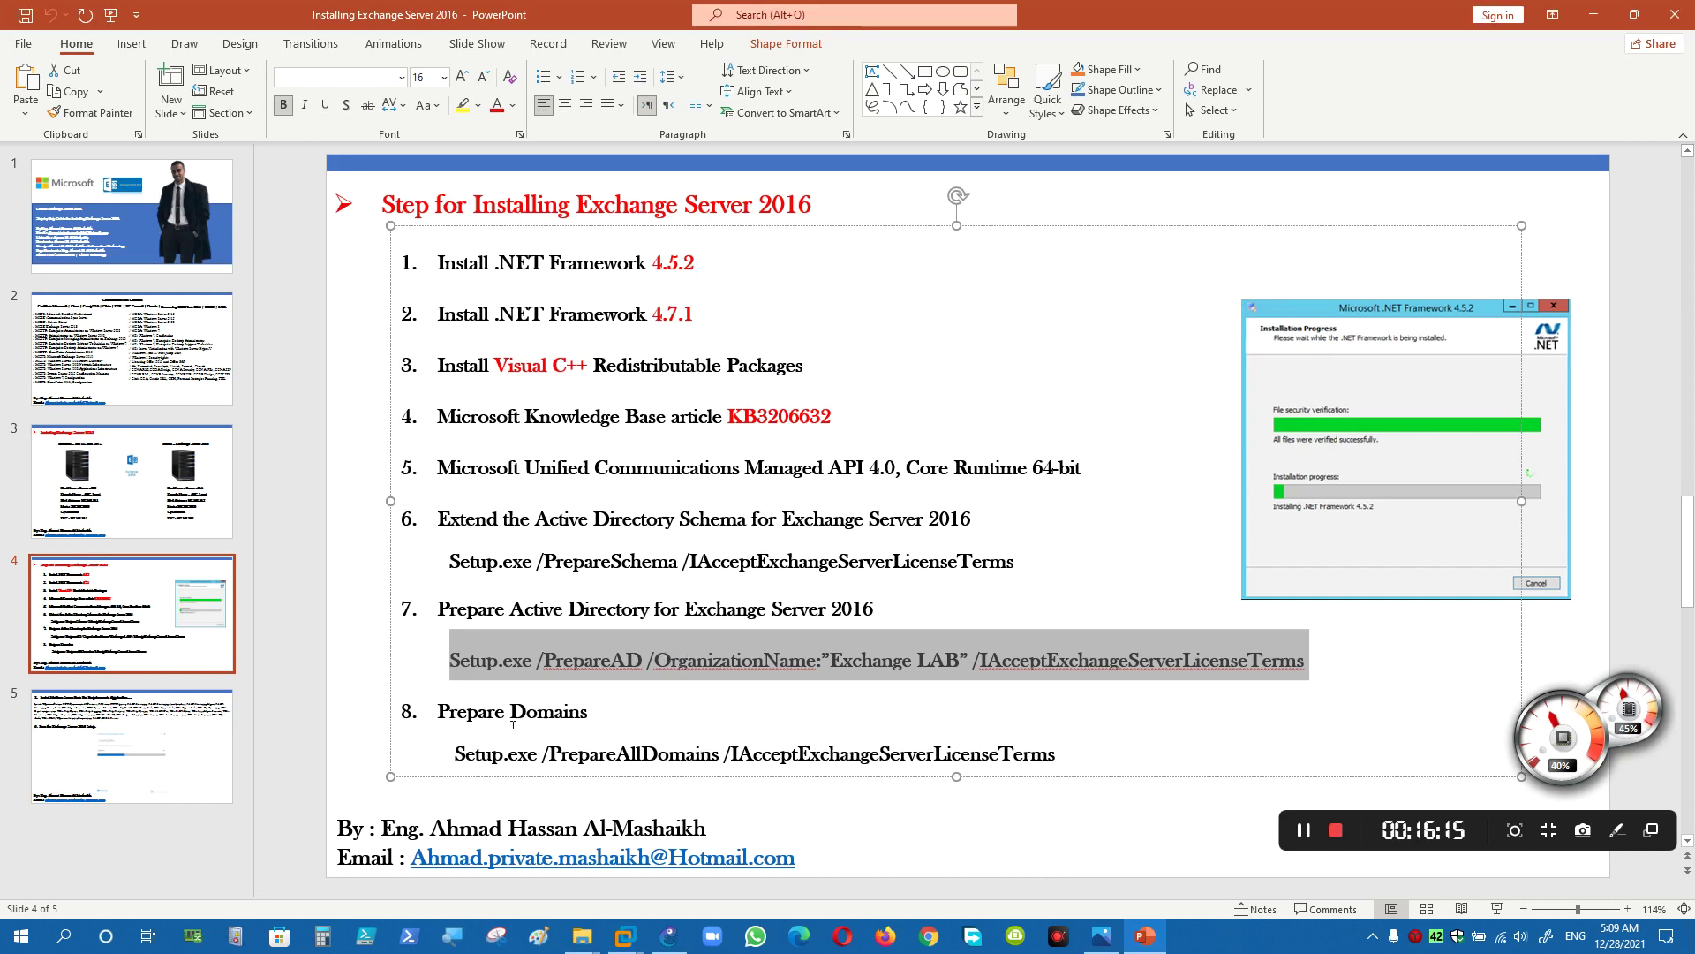
# - Copy the Setup.exe /PrepareAllDomains command from the slide
pyautogui.moveTo(456, 753); pyautogui.dragTo(1055, 753)
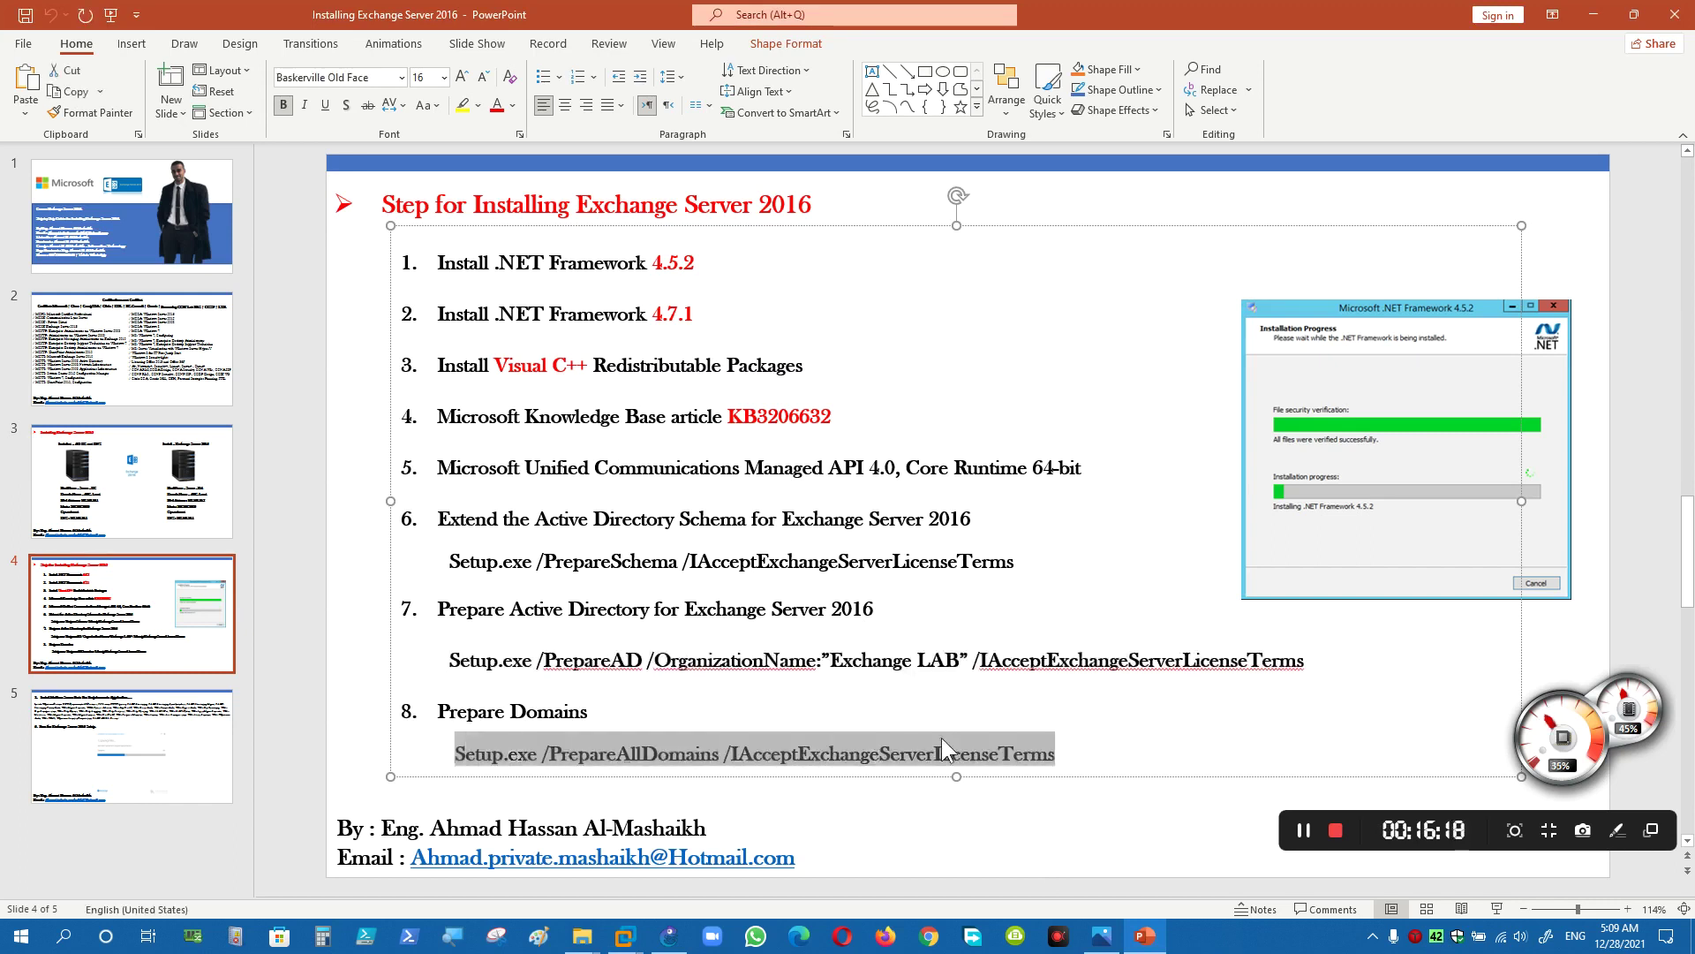
pyautogui.rightClick(897, 761)
pyautogui.rightClick(840, 758)
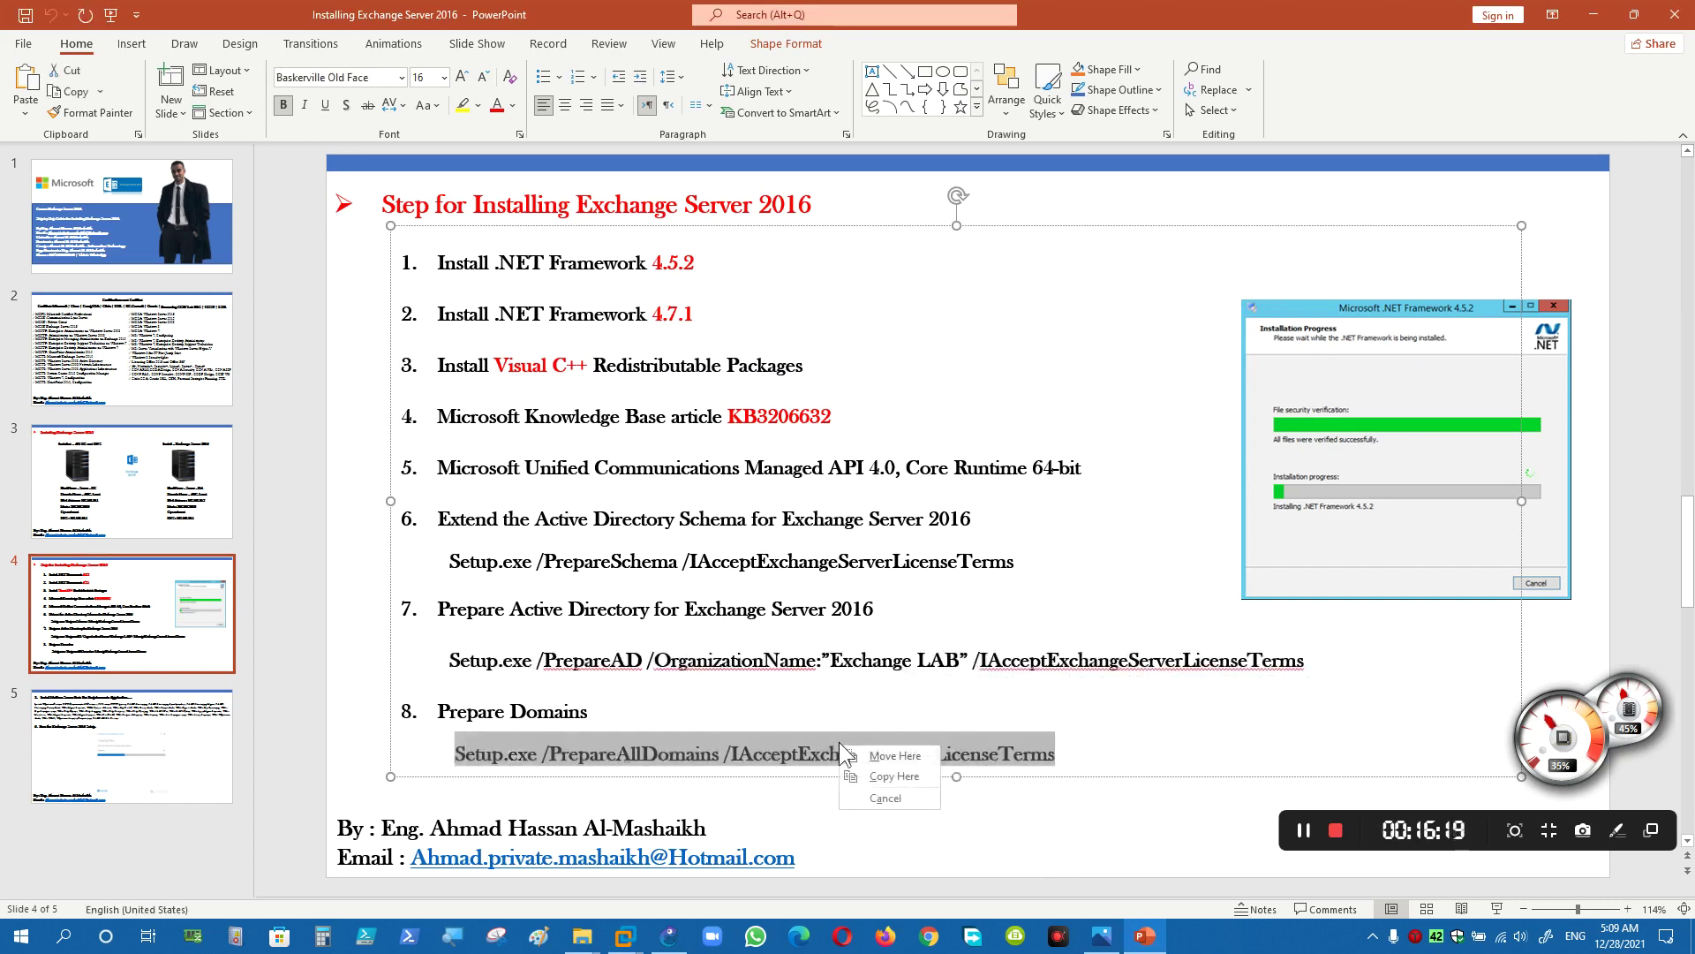
pyautogui.rightClick(733, 759)
pyautogui.click(776, 343)
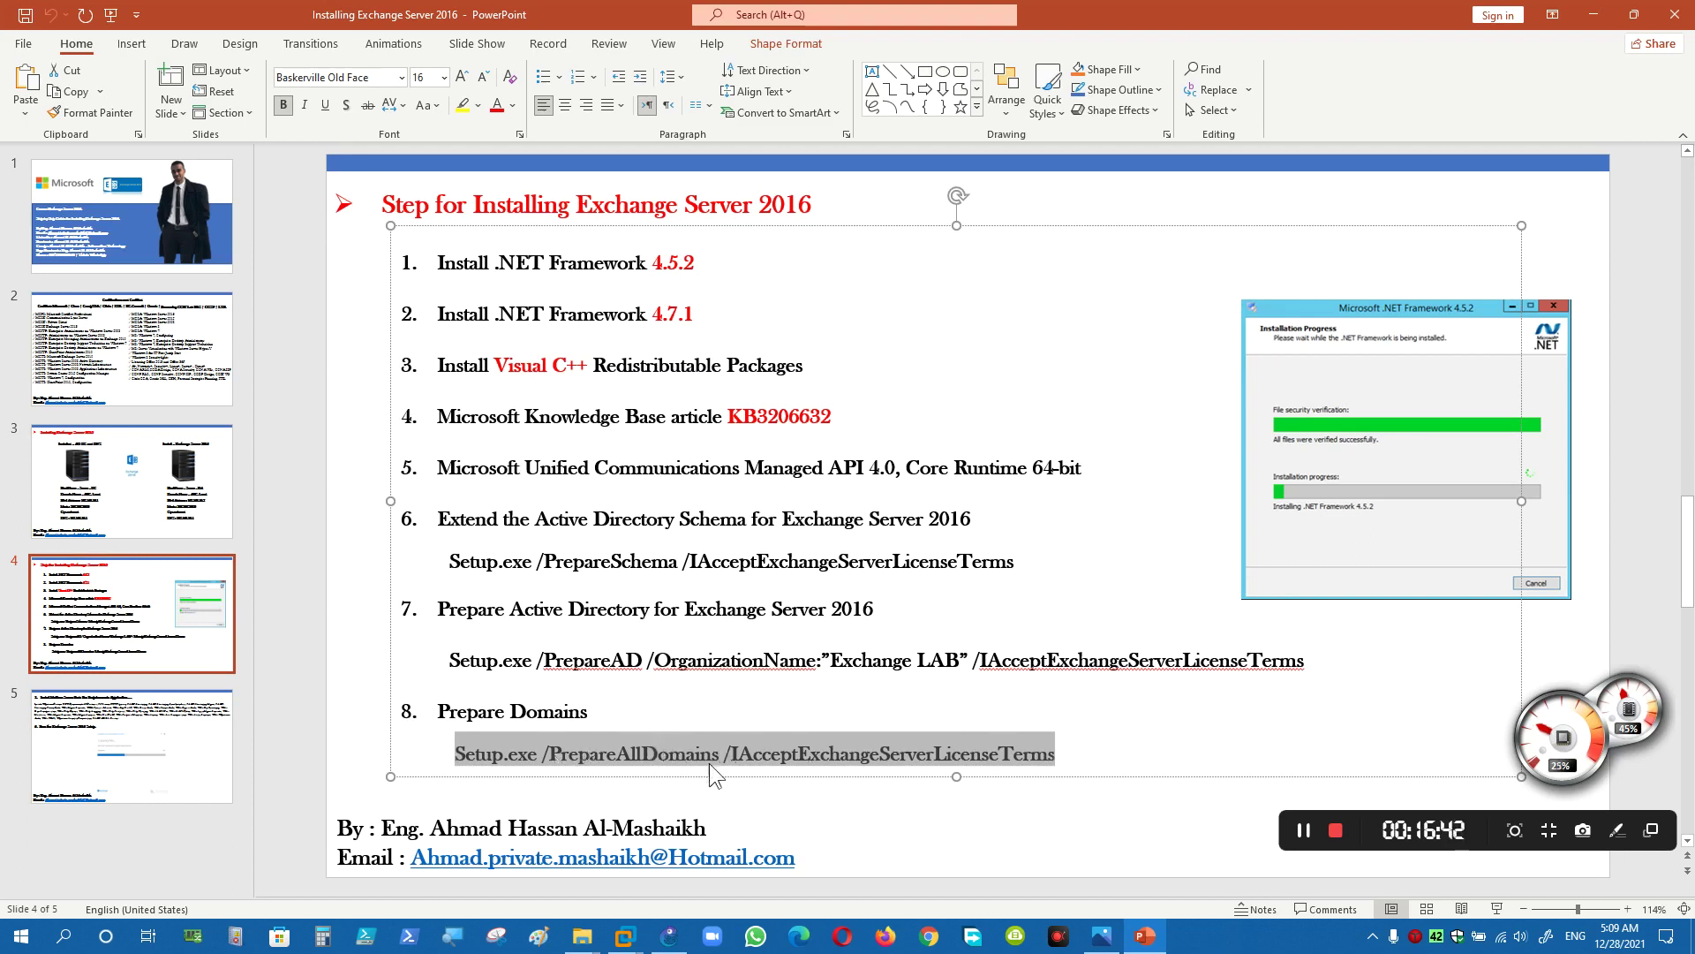
# - Clear the VM console with cls, then paste and run the PrepareAllDomains command
pyautogui.moveTo(624, 936)
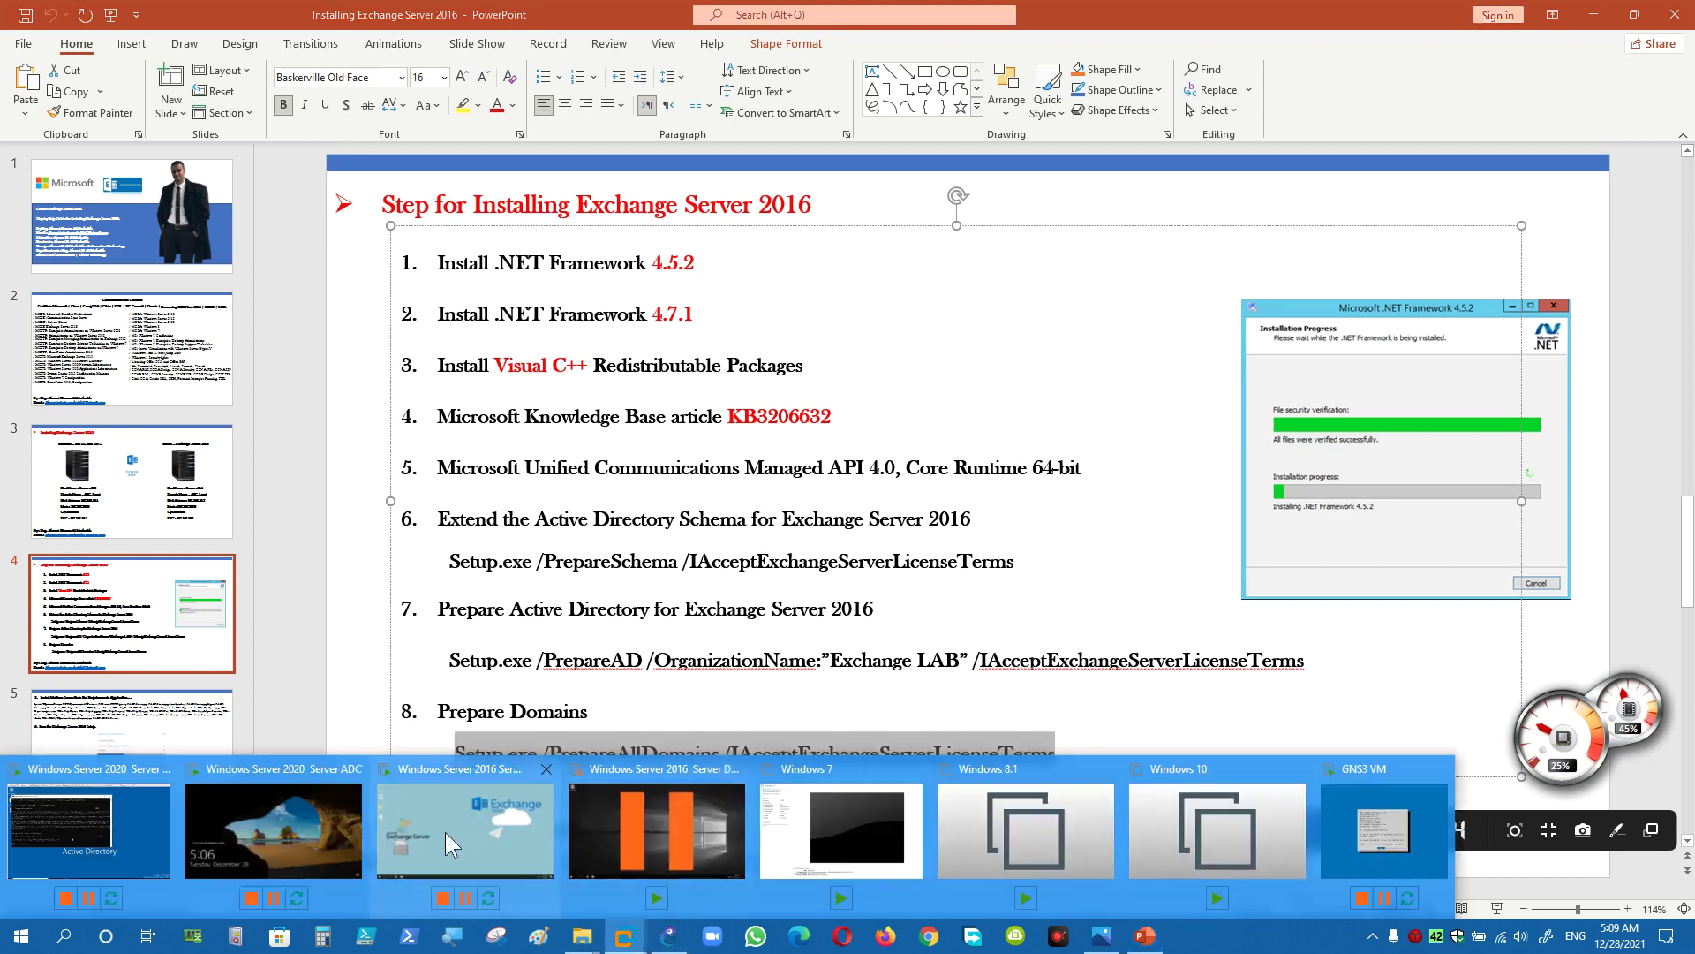
pyautogui.click(318, 818)
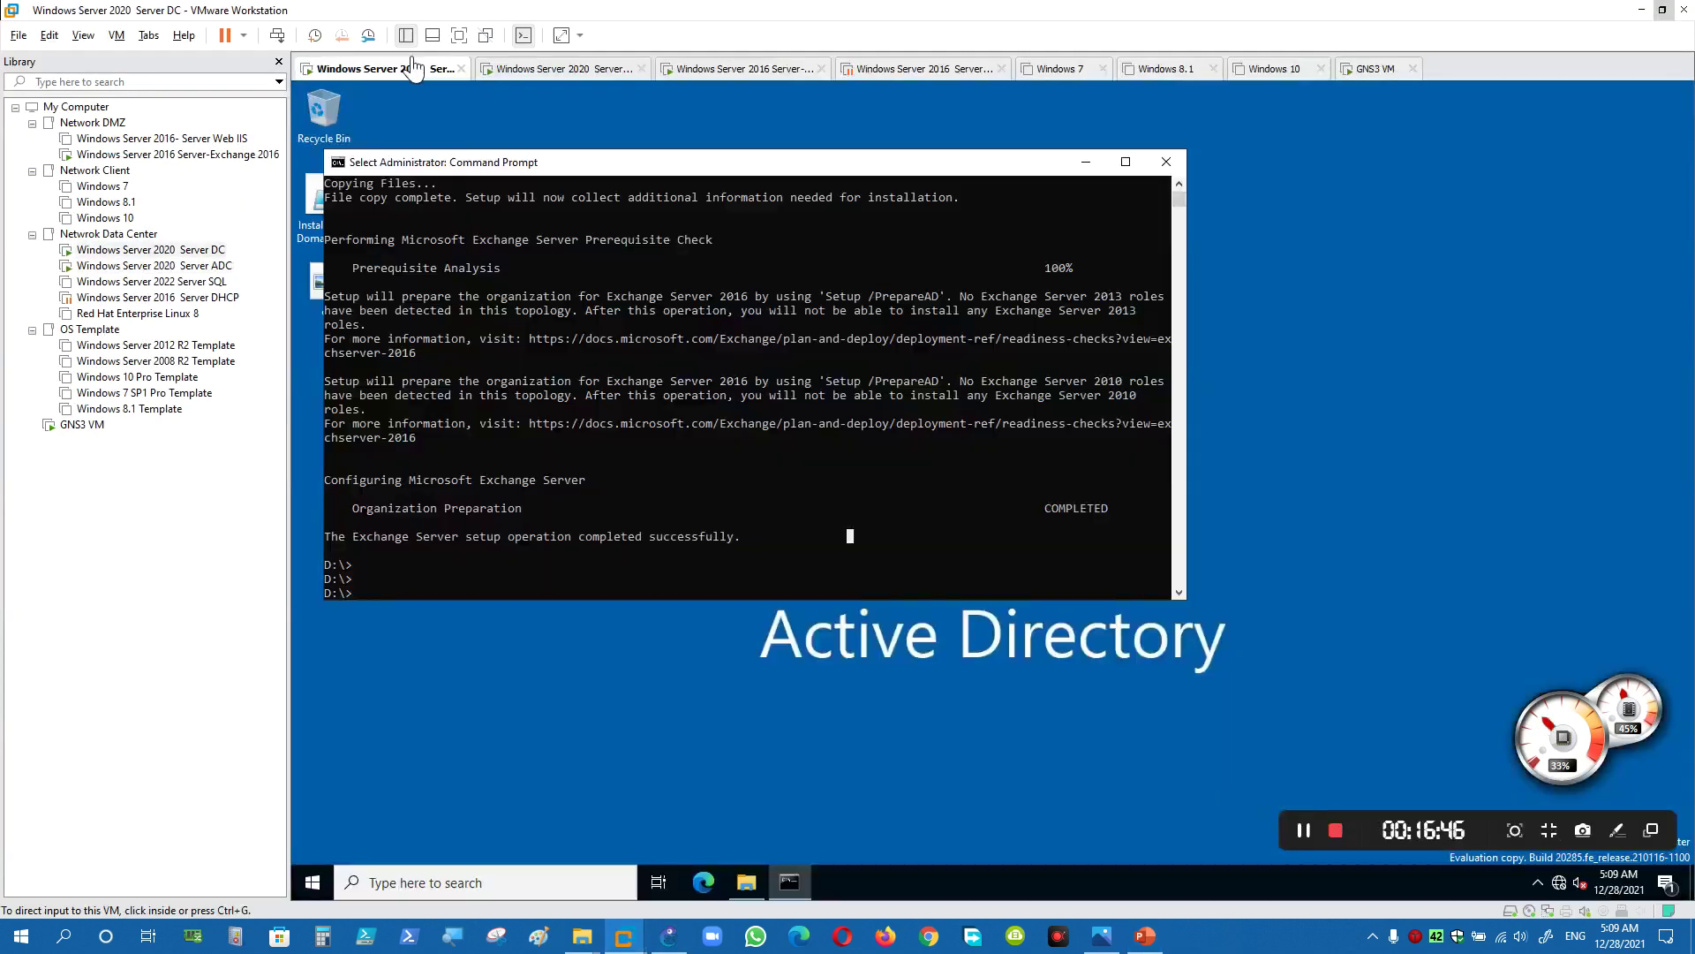
pyautogui.press('Return')
pyautogui.press('Return')
pyautogui.press('Return')
pyautogui.press('Return')
pyautogui.press('Return')
pyautogui.press('Return')
pyautogui.press('Return')
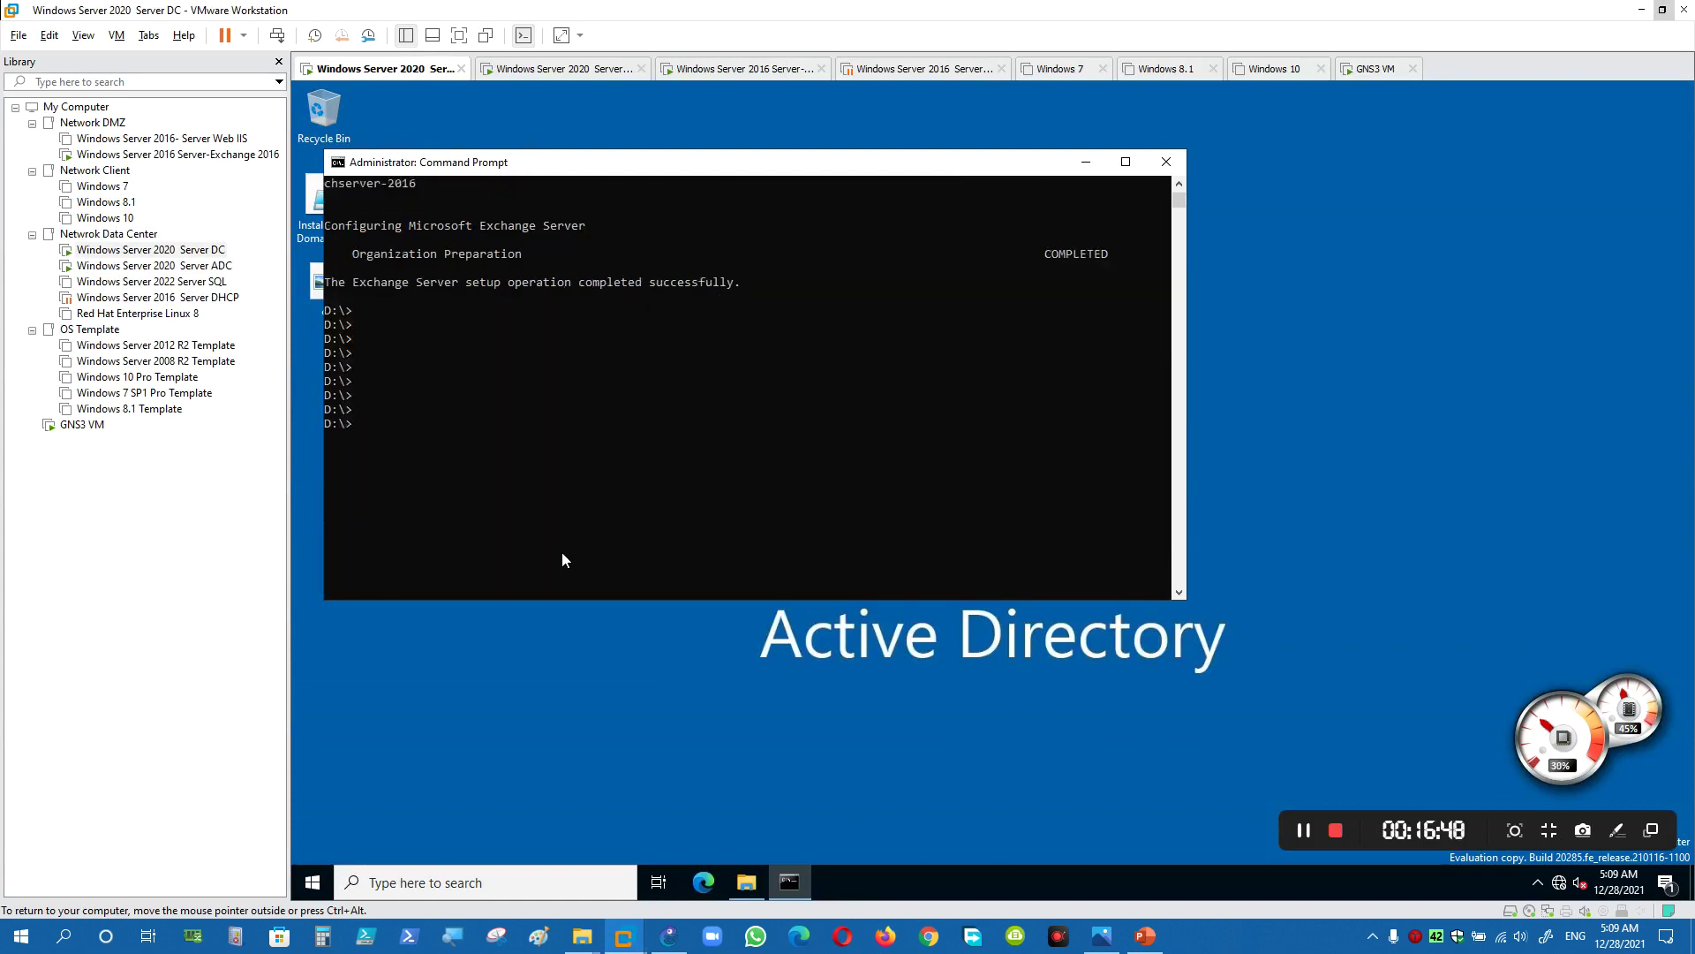
pyautogui.write('cls')
pyautogui.press('Return')
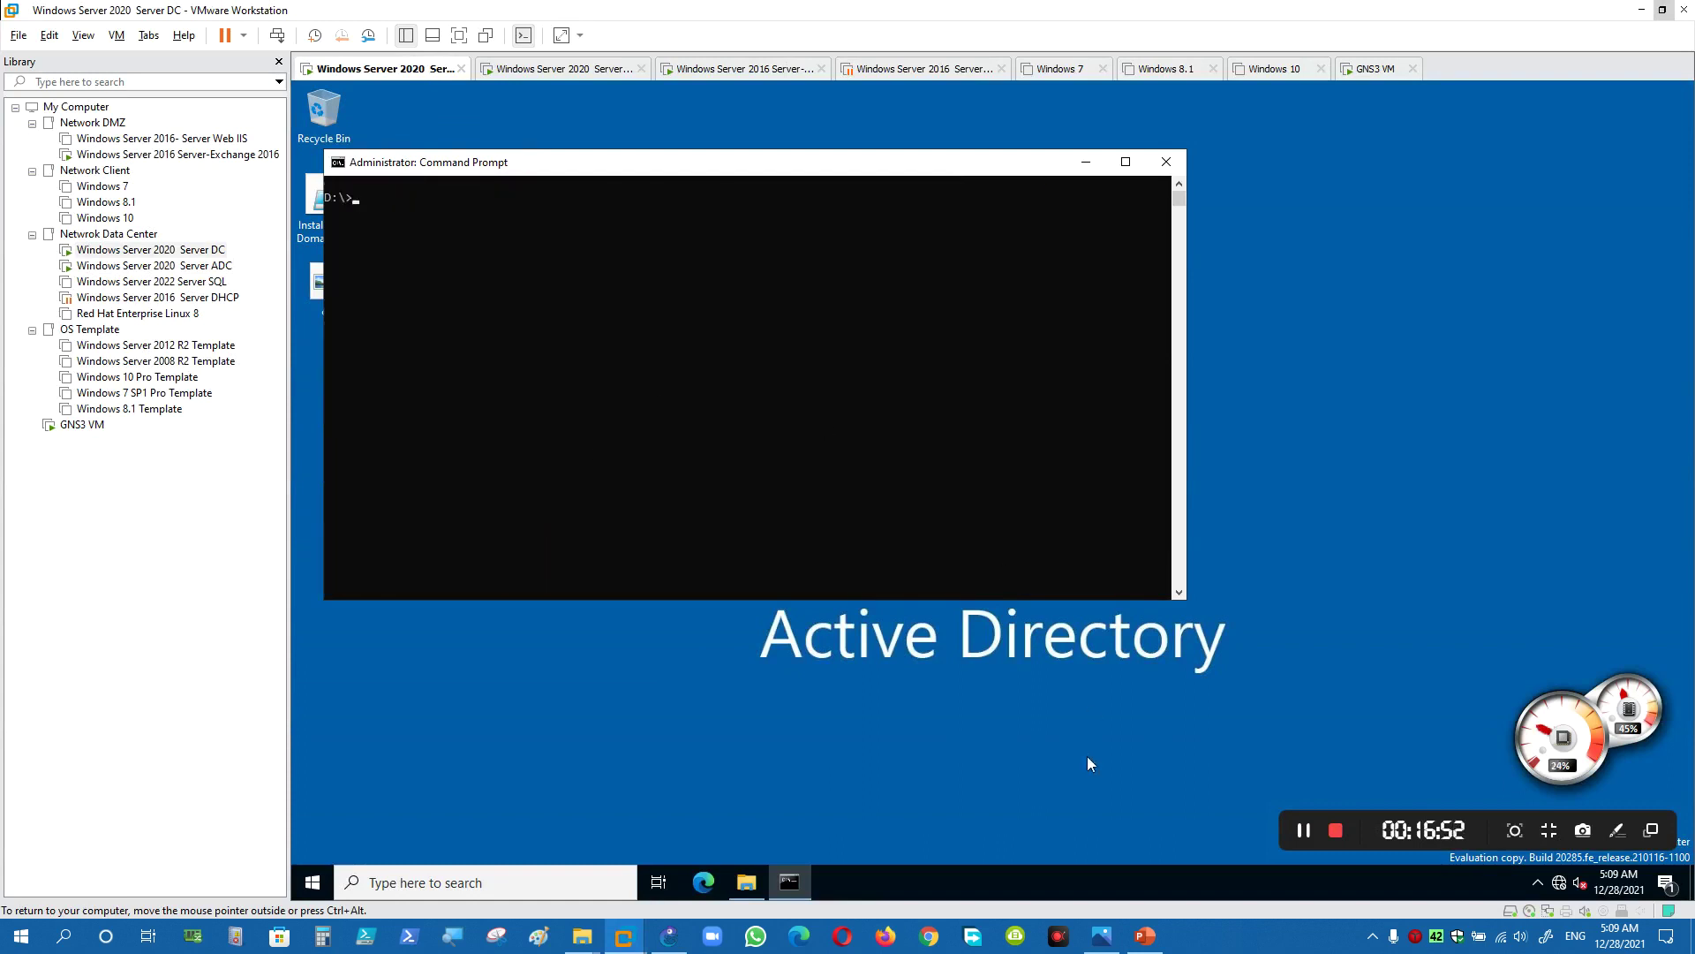
pyautogui.click(1145, 935)
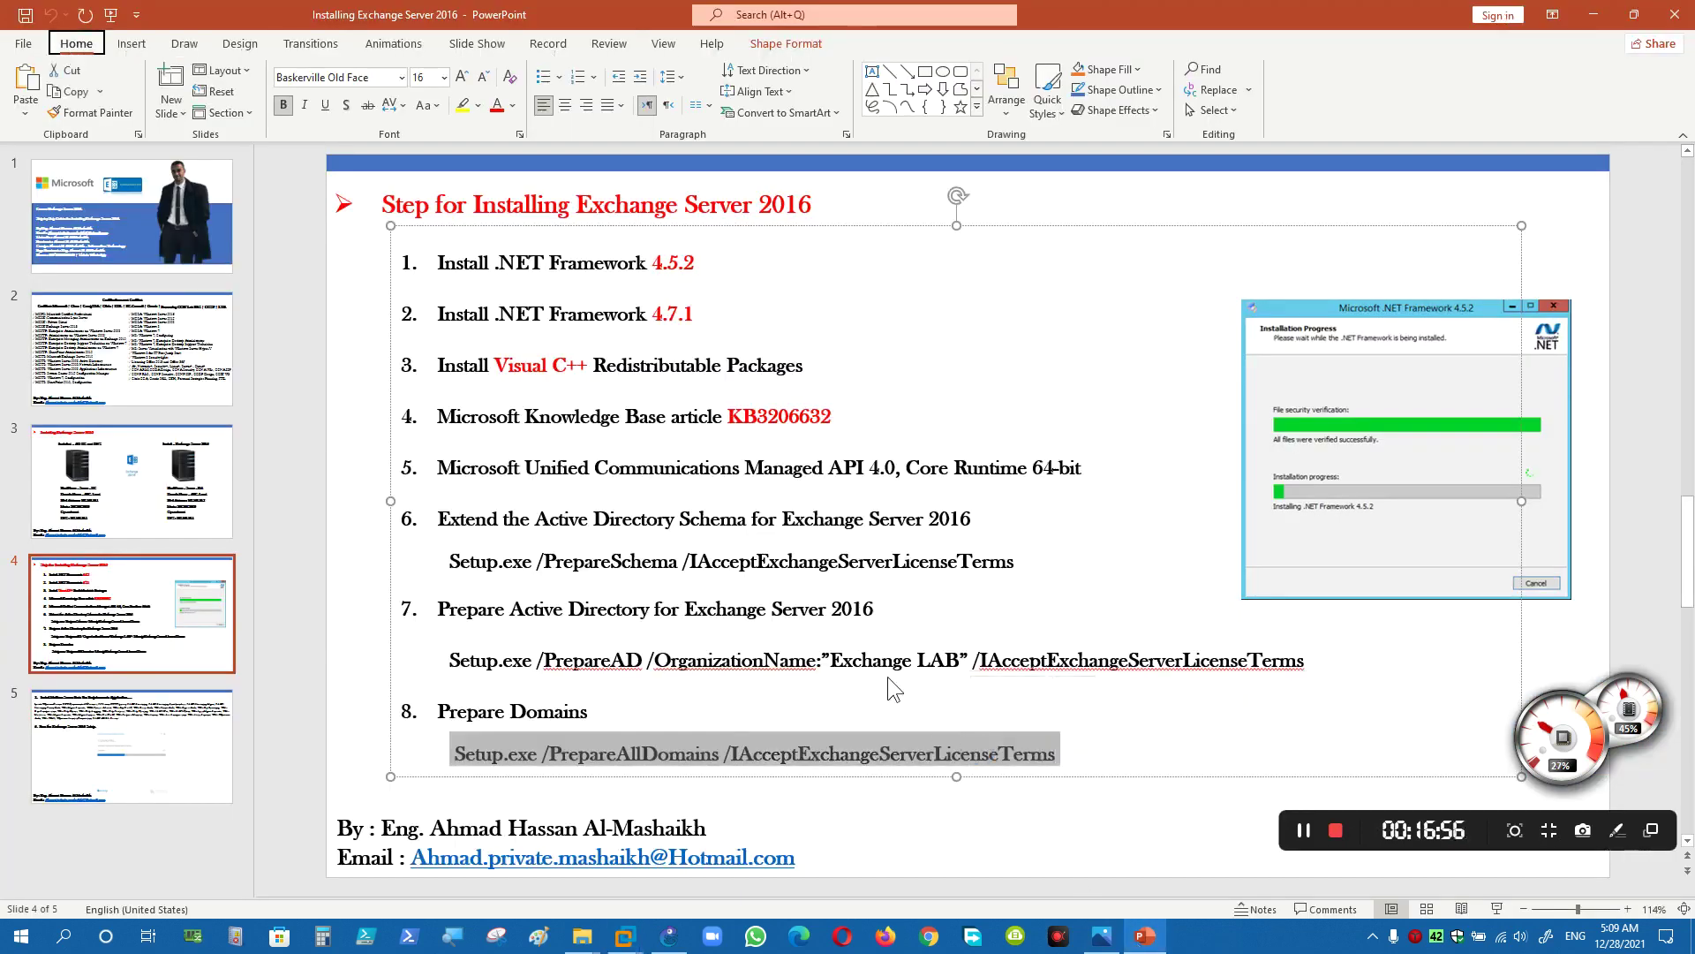
pyautogui.hotkey('alt', 'Tab')
pyautogui.rightClick(561, 500)
pyautogui.press('Return')
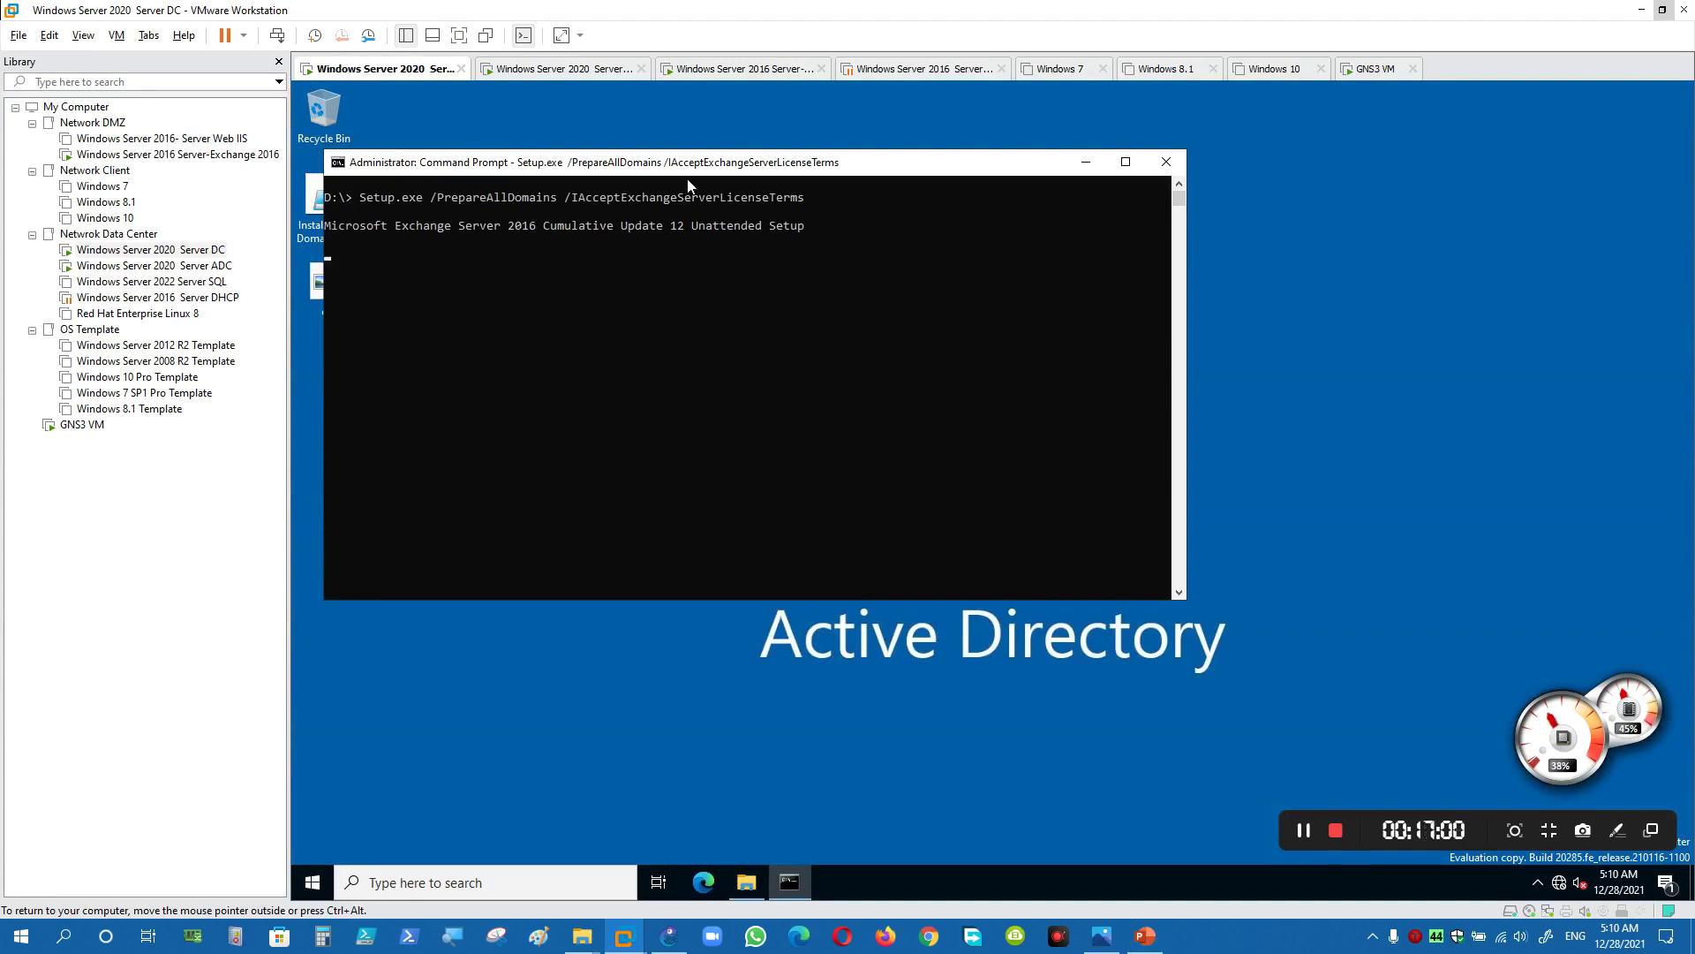
# - Confirm the PrepareAllDomains success message and close the Command Prompt window
pyautogui.moveTo(719, 166); pyautogui.dragTo(811, 180)
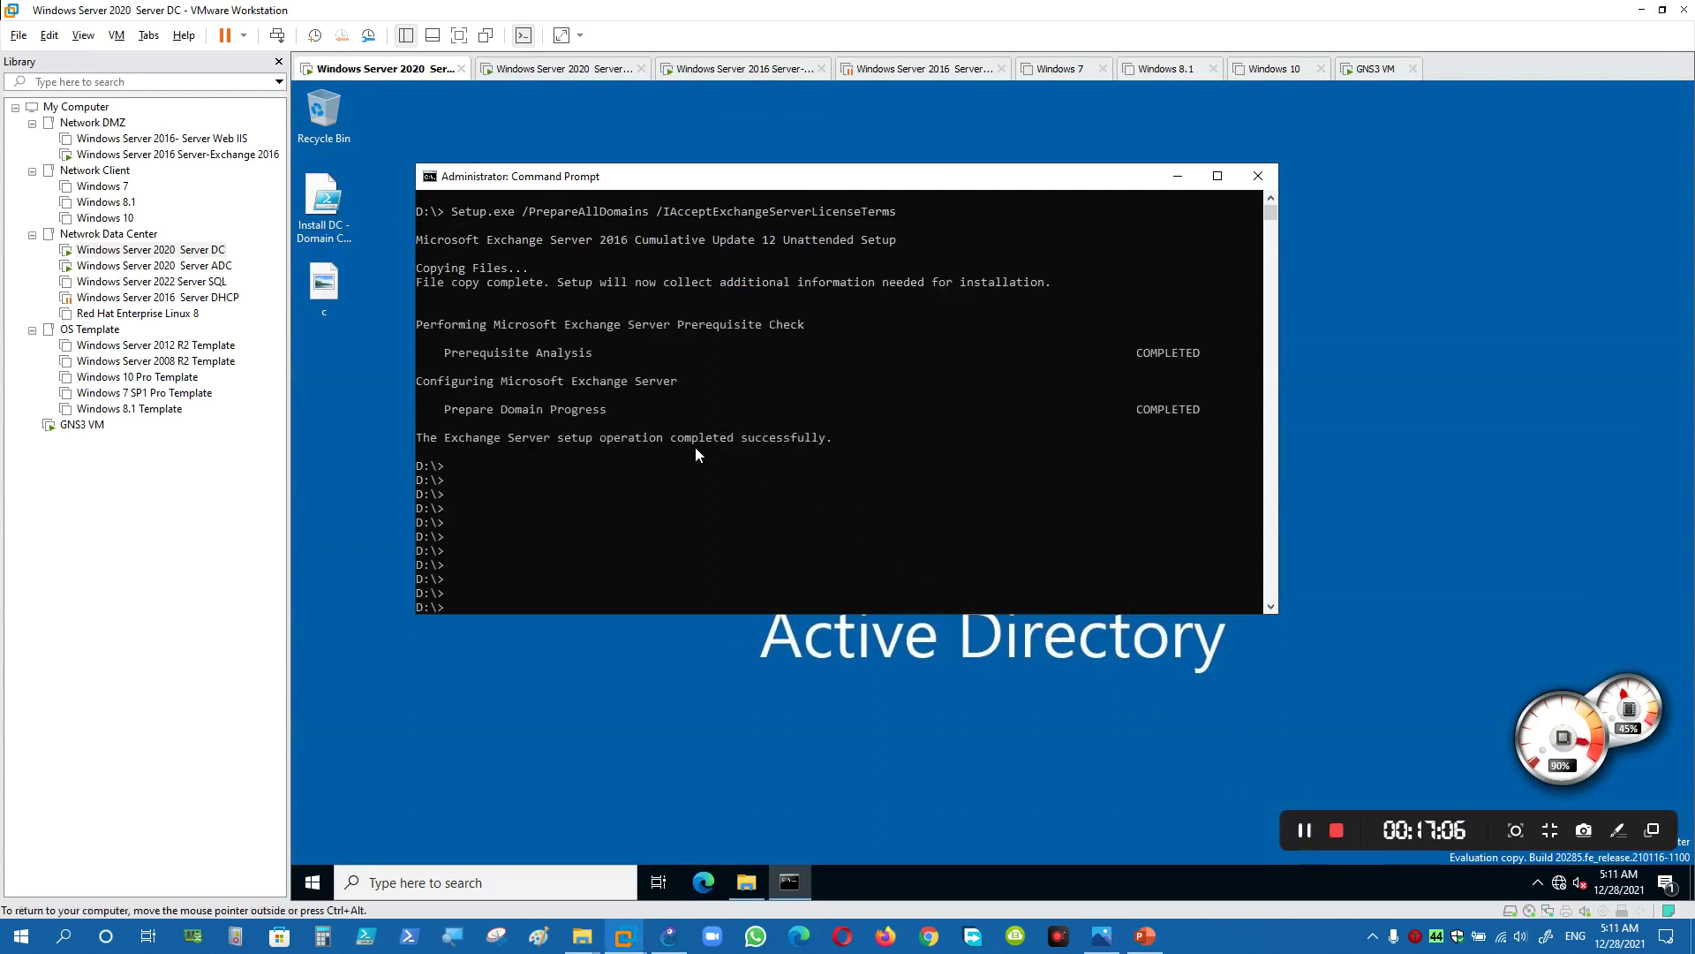
pyautogui.moveTo(665, 437); pyautogui.dragTo(845, 449)
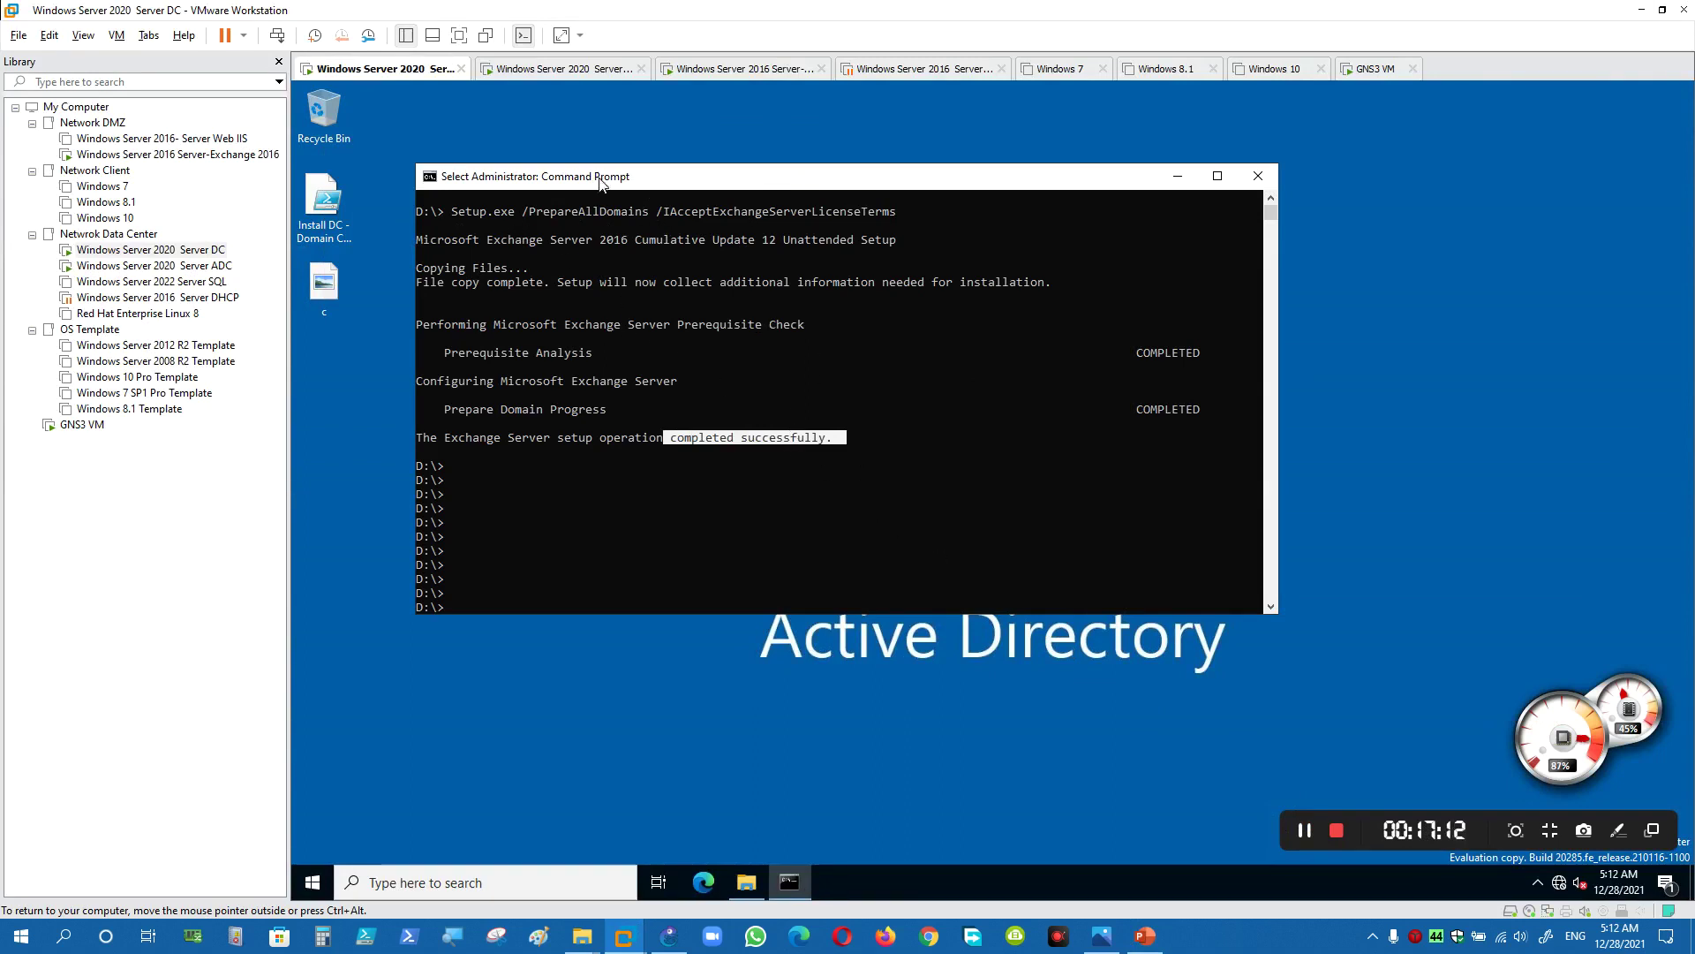
pyautogui.moveTo(691, 191); pyautogui.dragTo(734, 188)
pyautogui.click(740, 338)
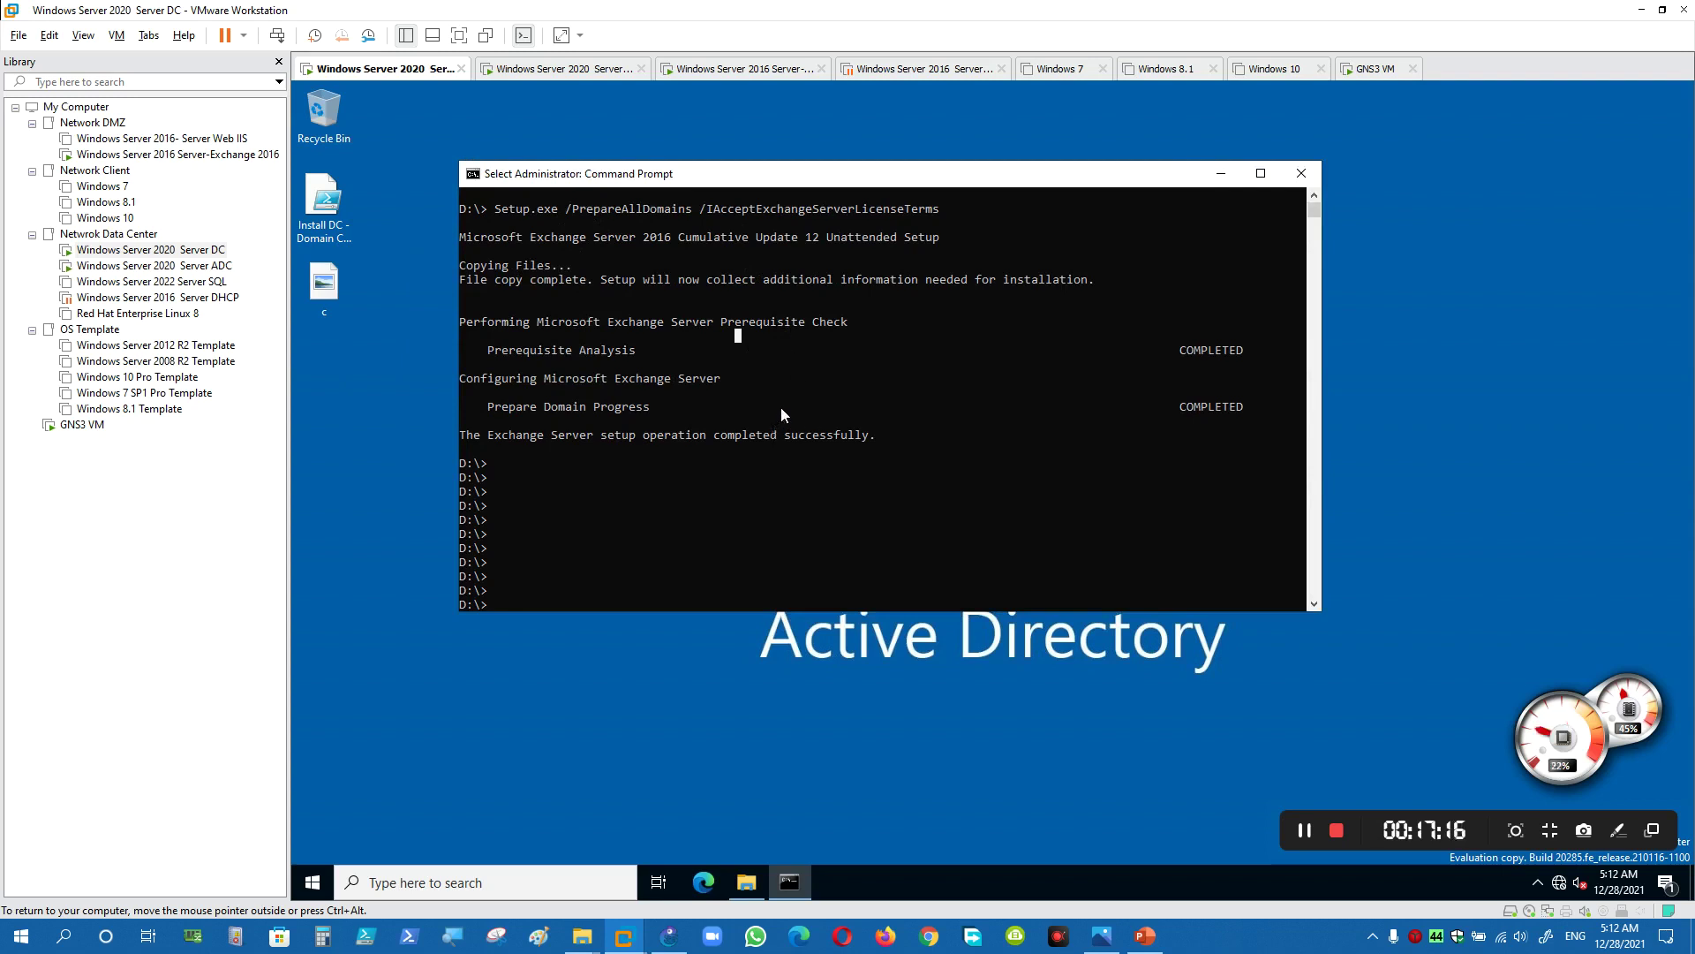
pyautogui.click(1306, 180)
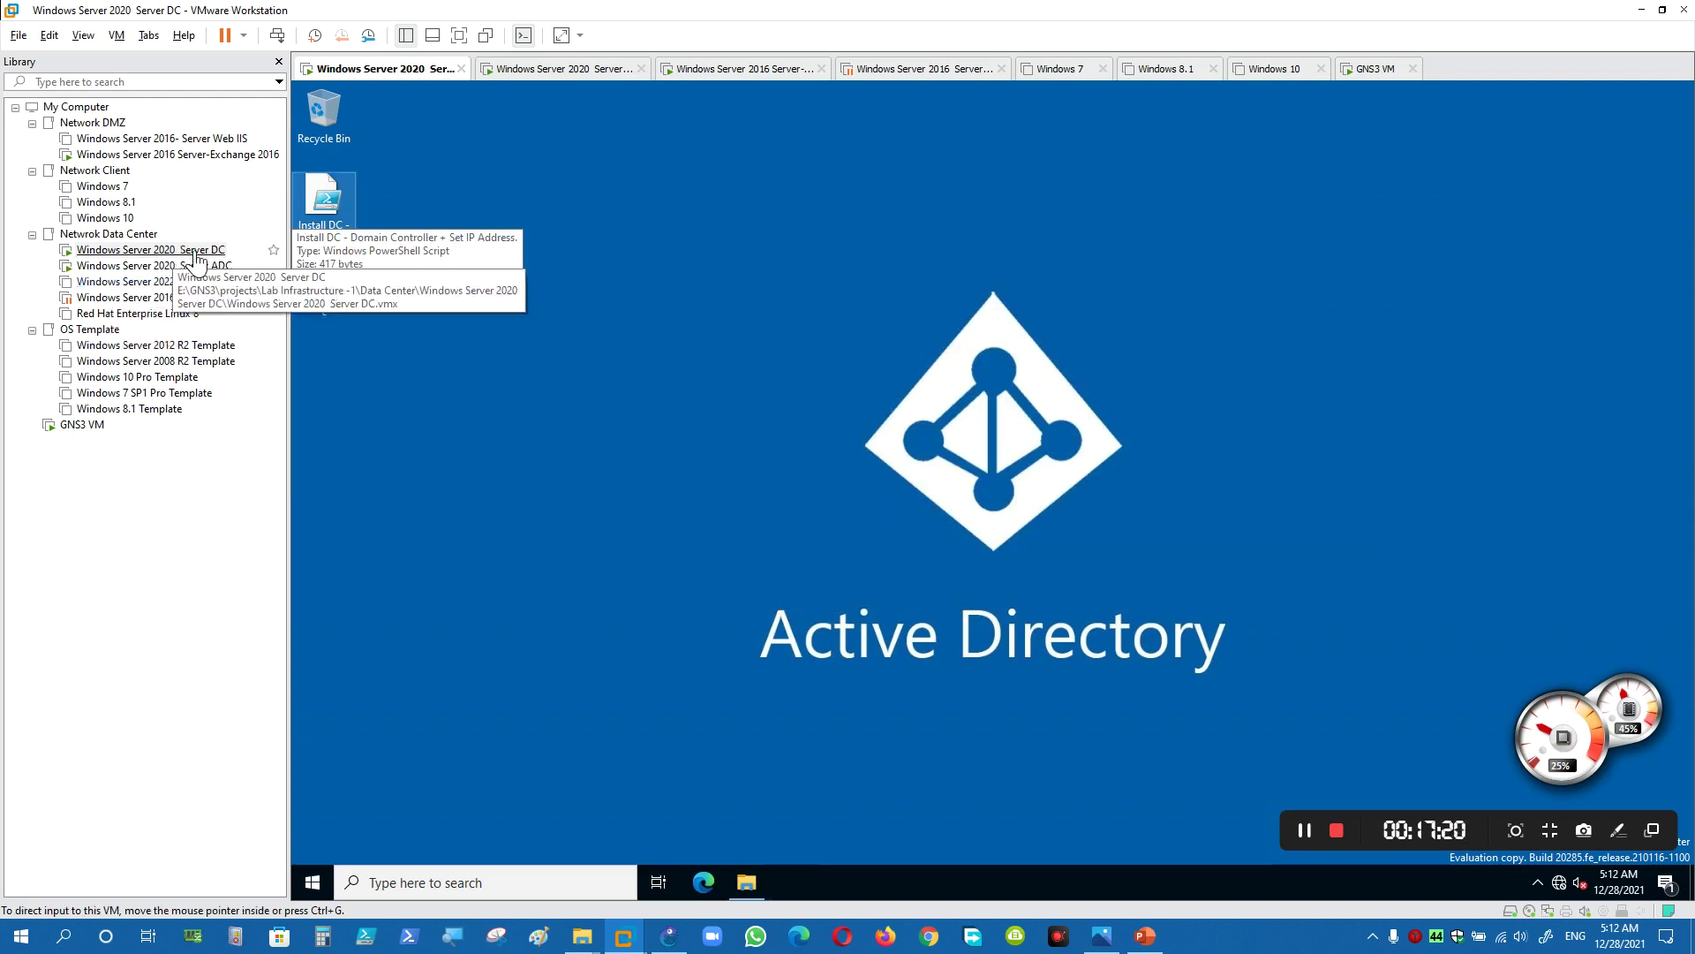
pyautogui.click(312, 882)
pyautogui.click(415, 546)
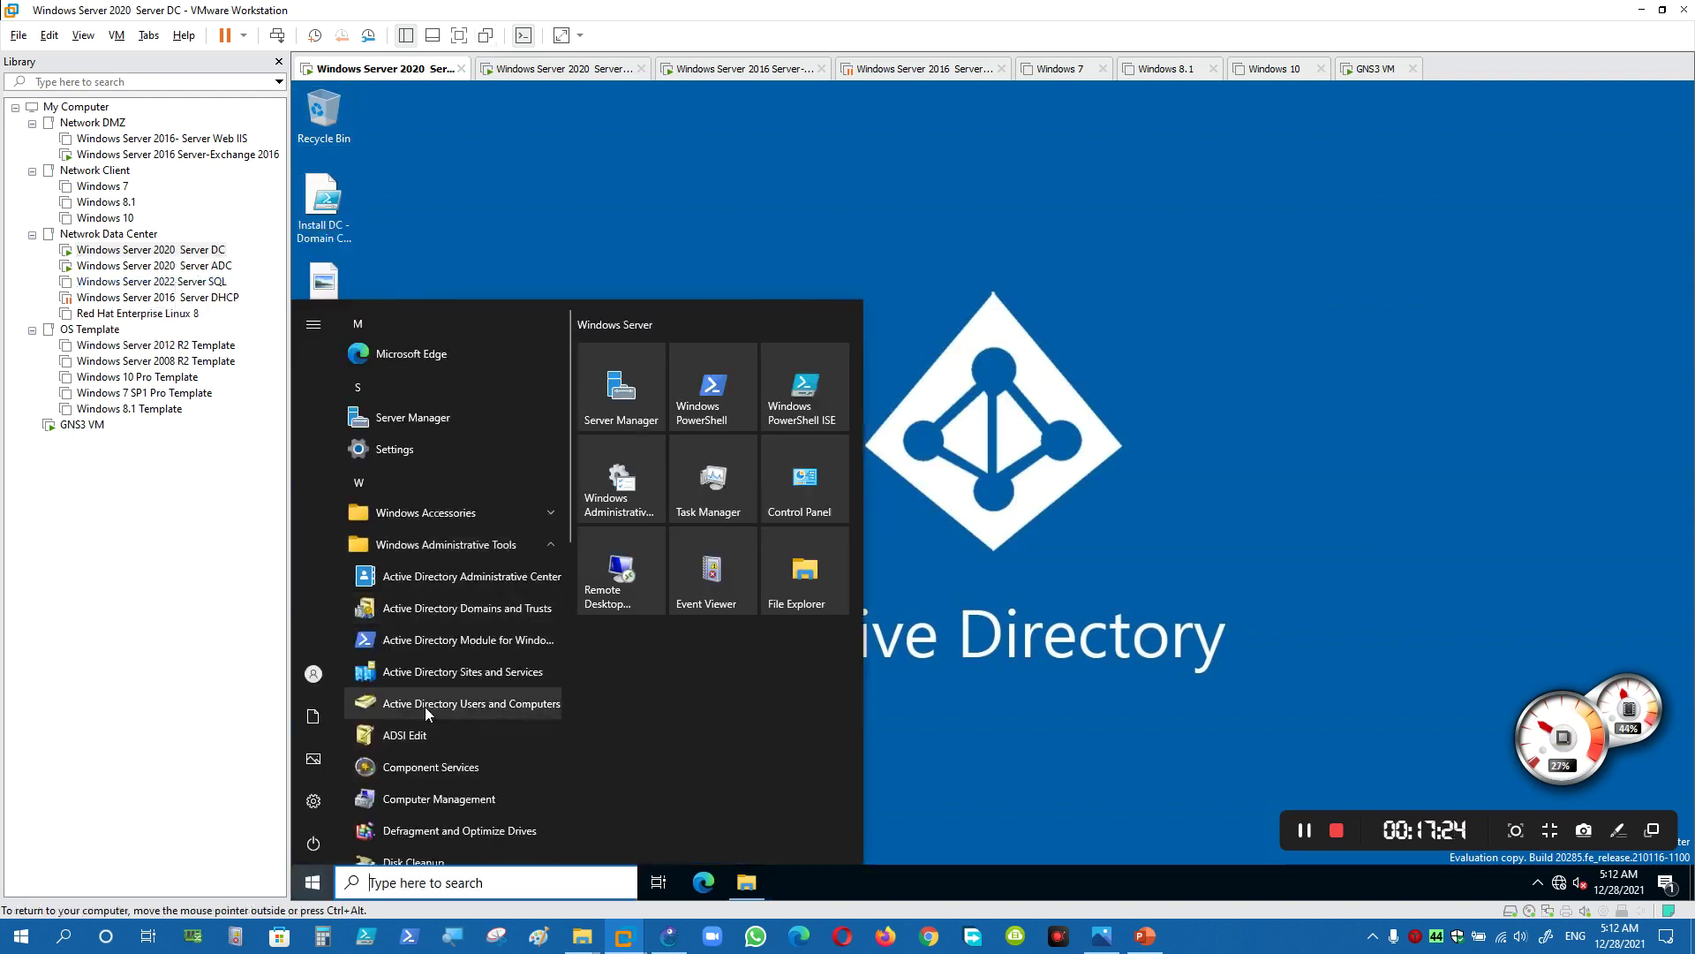
pyautogui.click(874, 491)
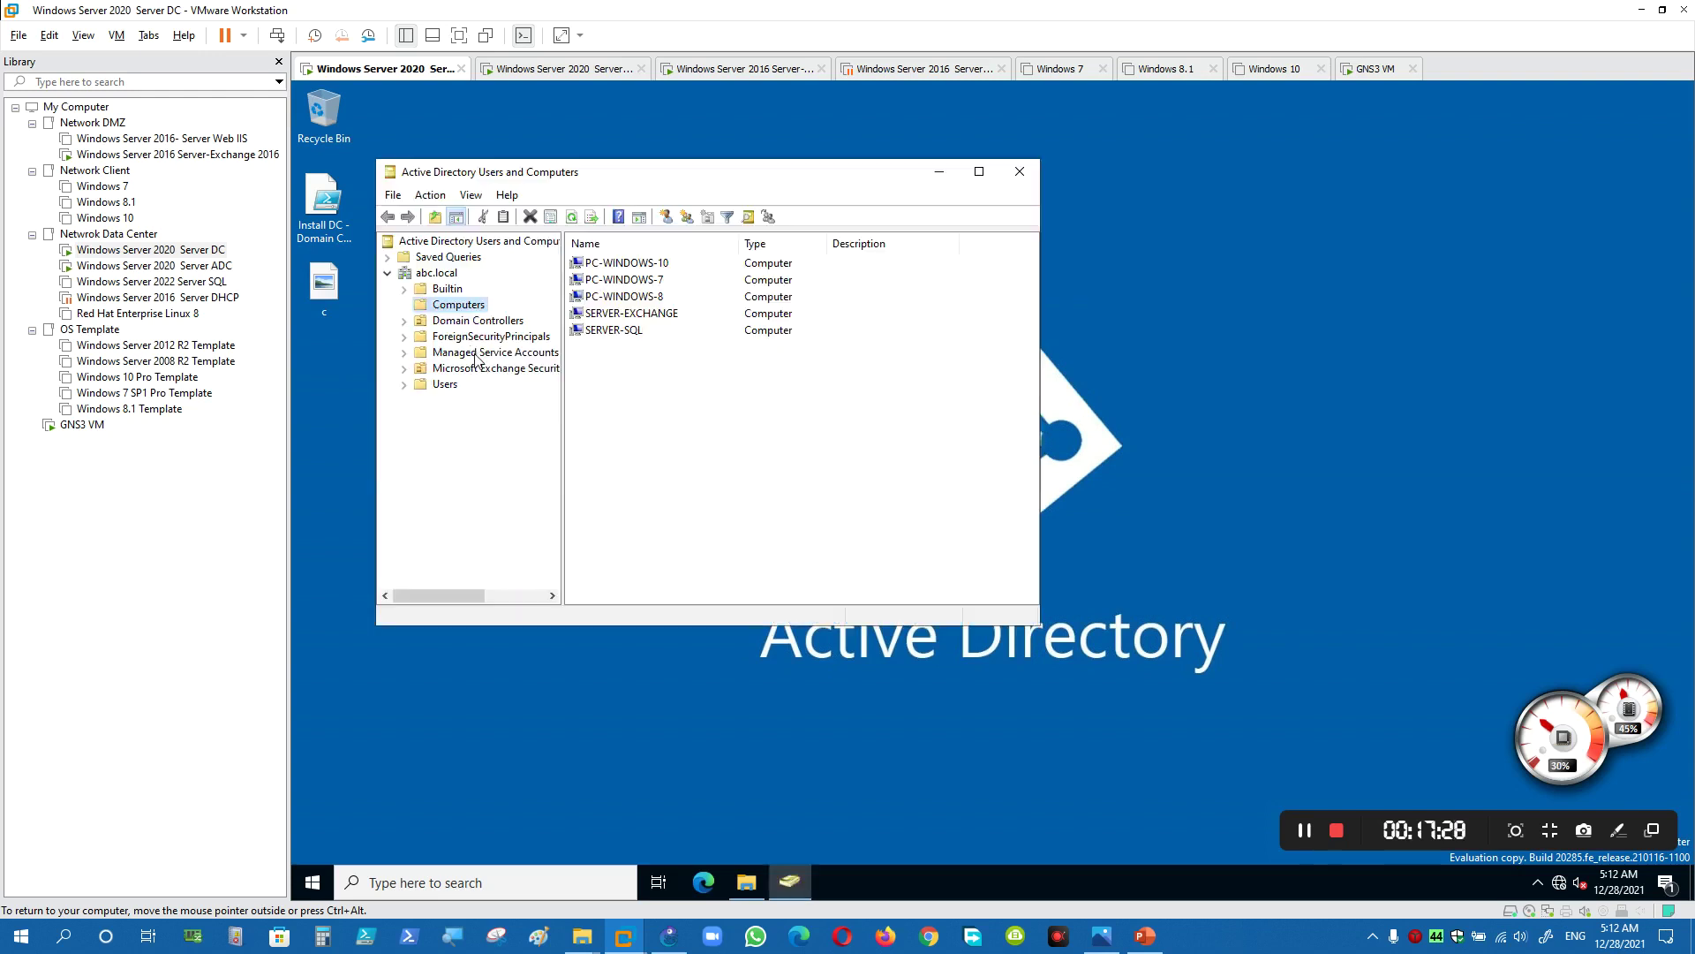
pyautogui.moveTo(574, 363); pyautogui.dragTo(611, 363)
pyautogui.click(561, 370)
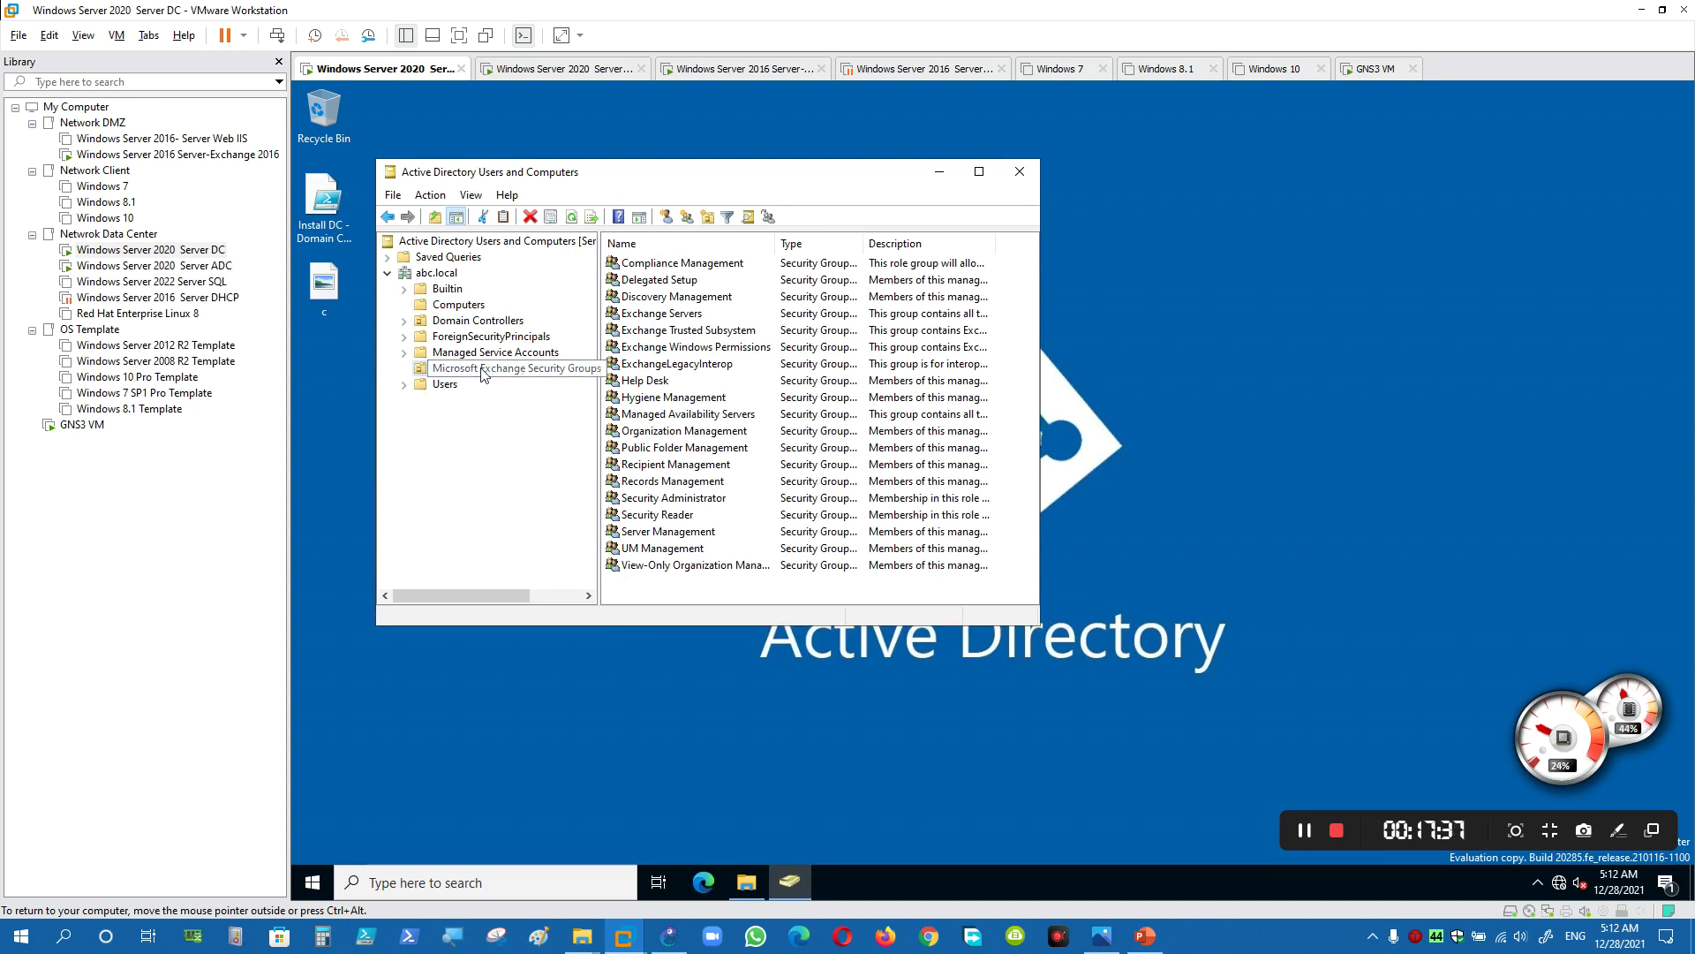
pyautogui.click(1145, 935)
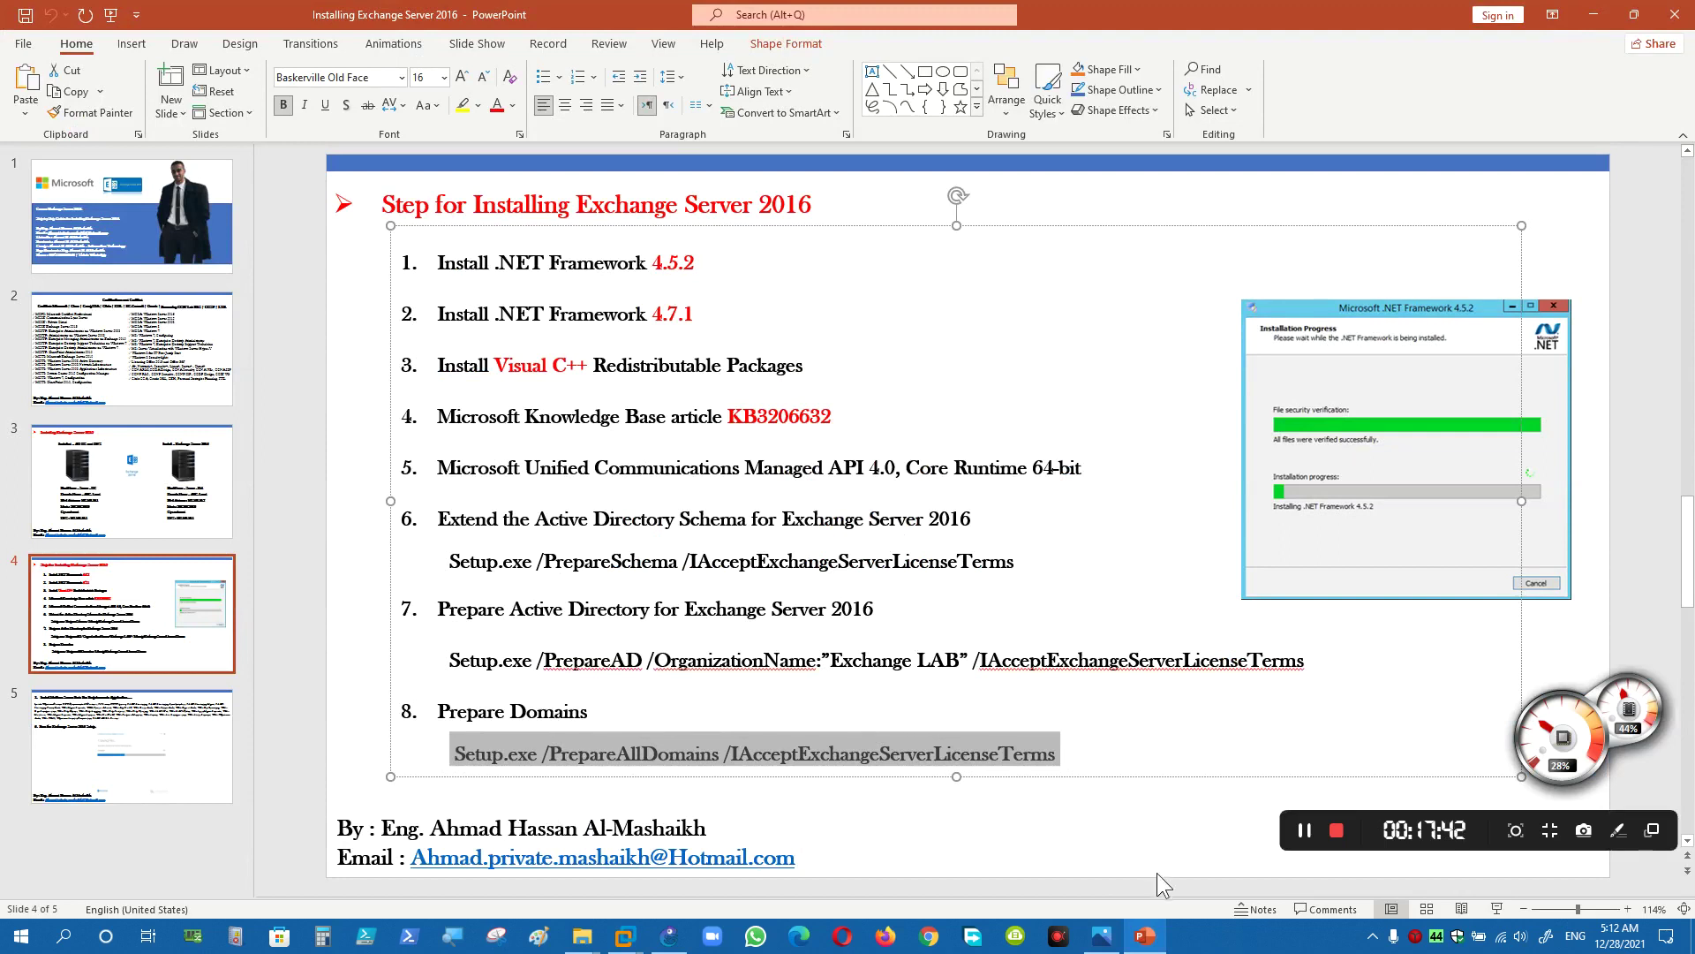
pyautogui.click(1145, 935)
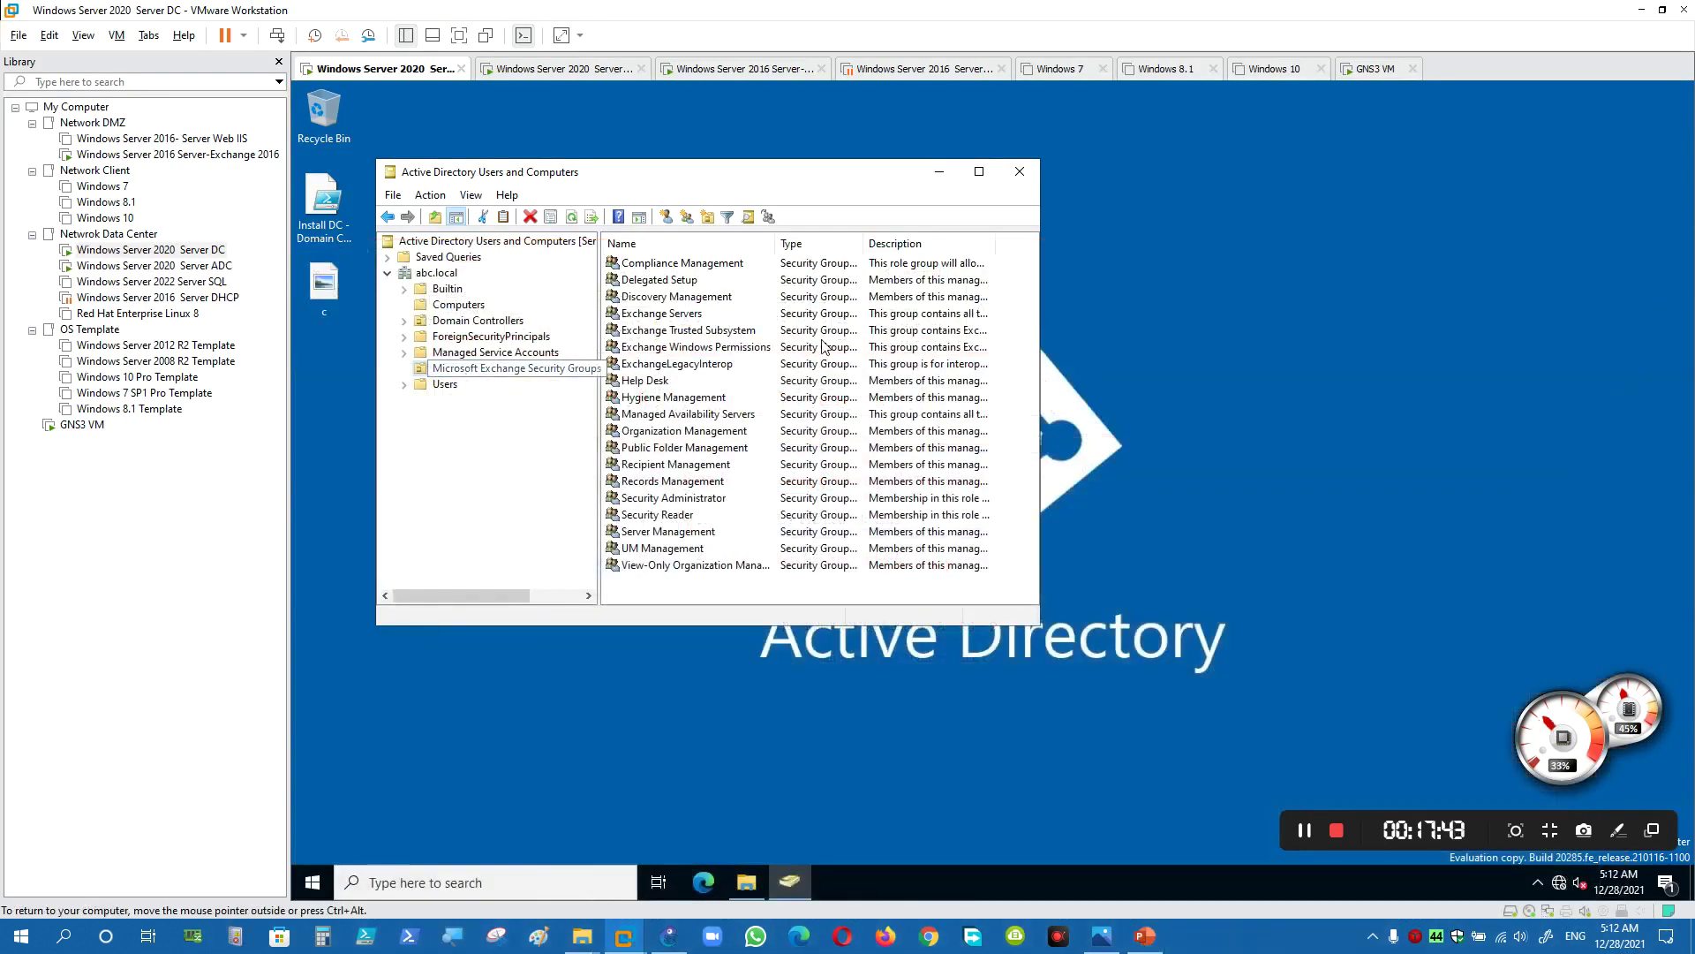
pyautogui.click(1020, 174)
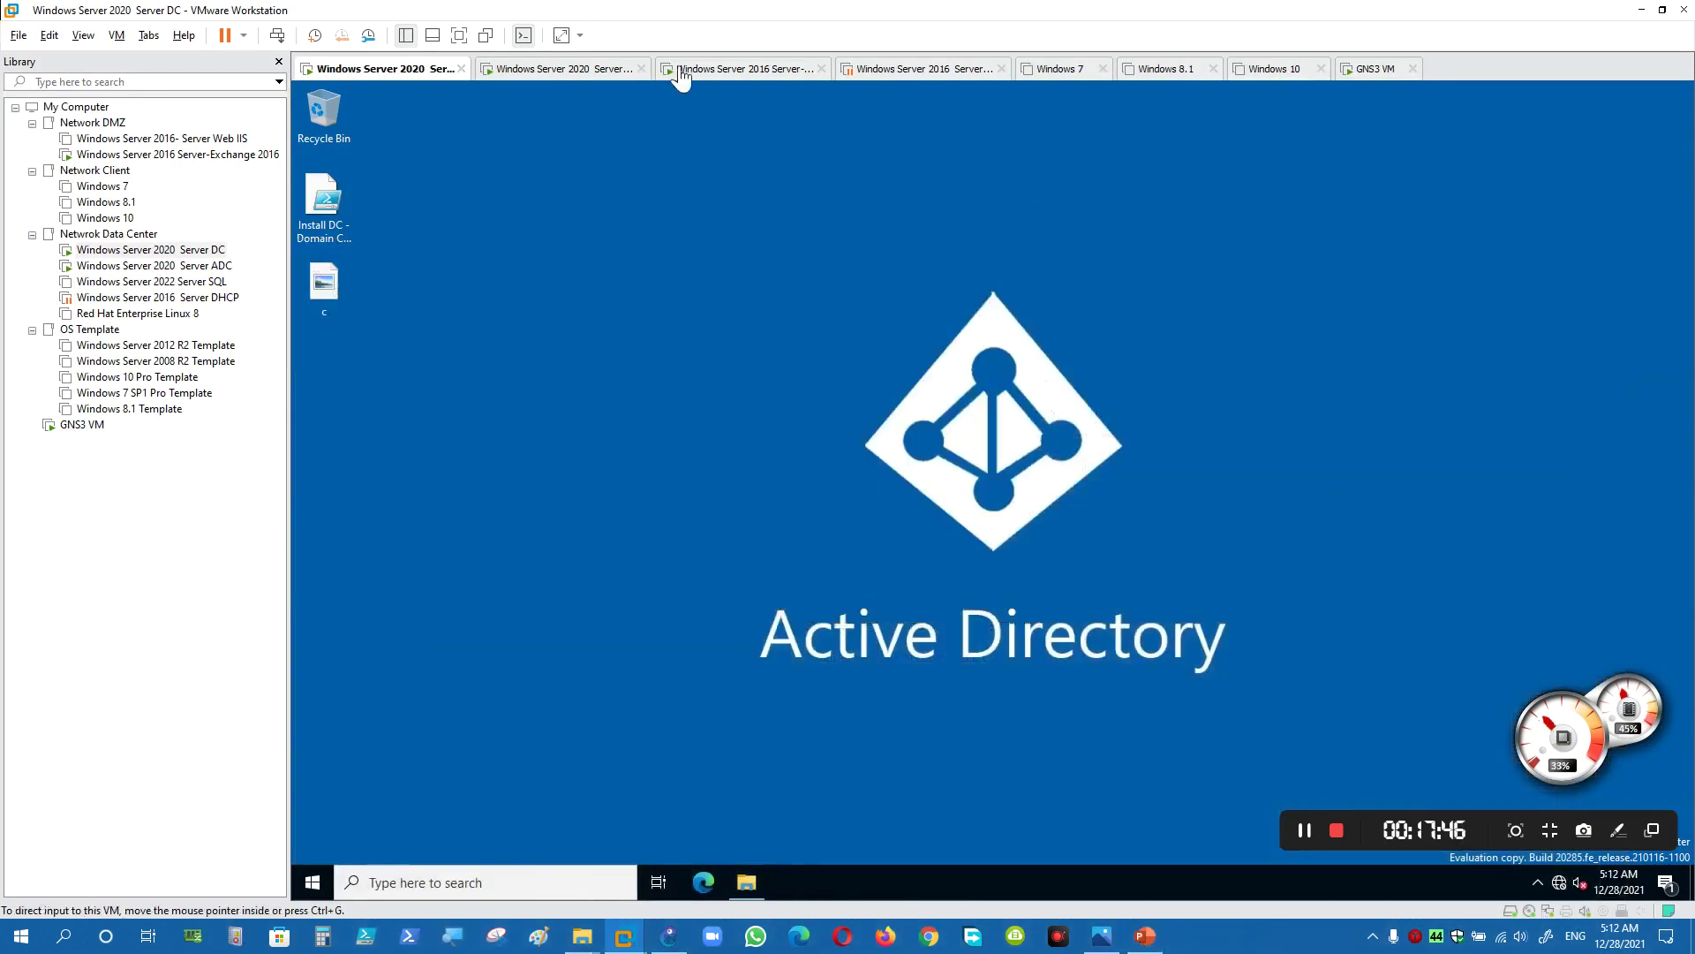
# - Sign in to the Server ADC machine with the administrator password
pyautogui.click(609, 70)
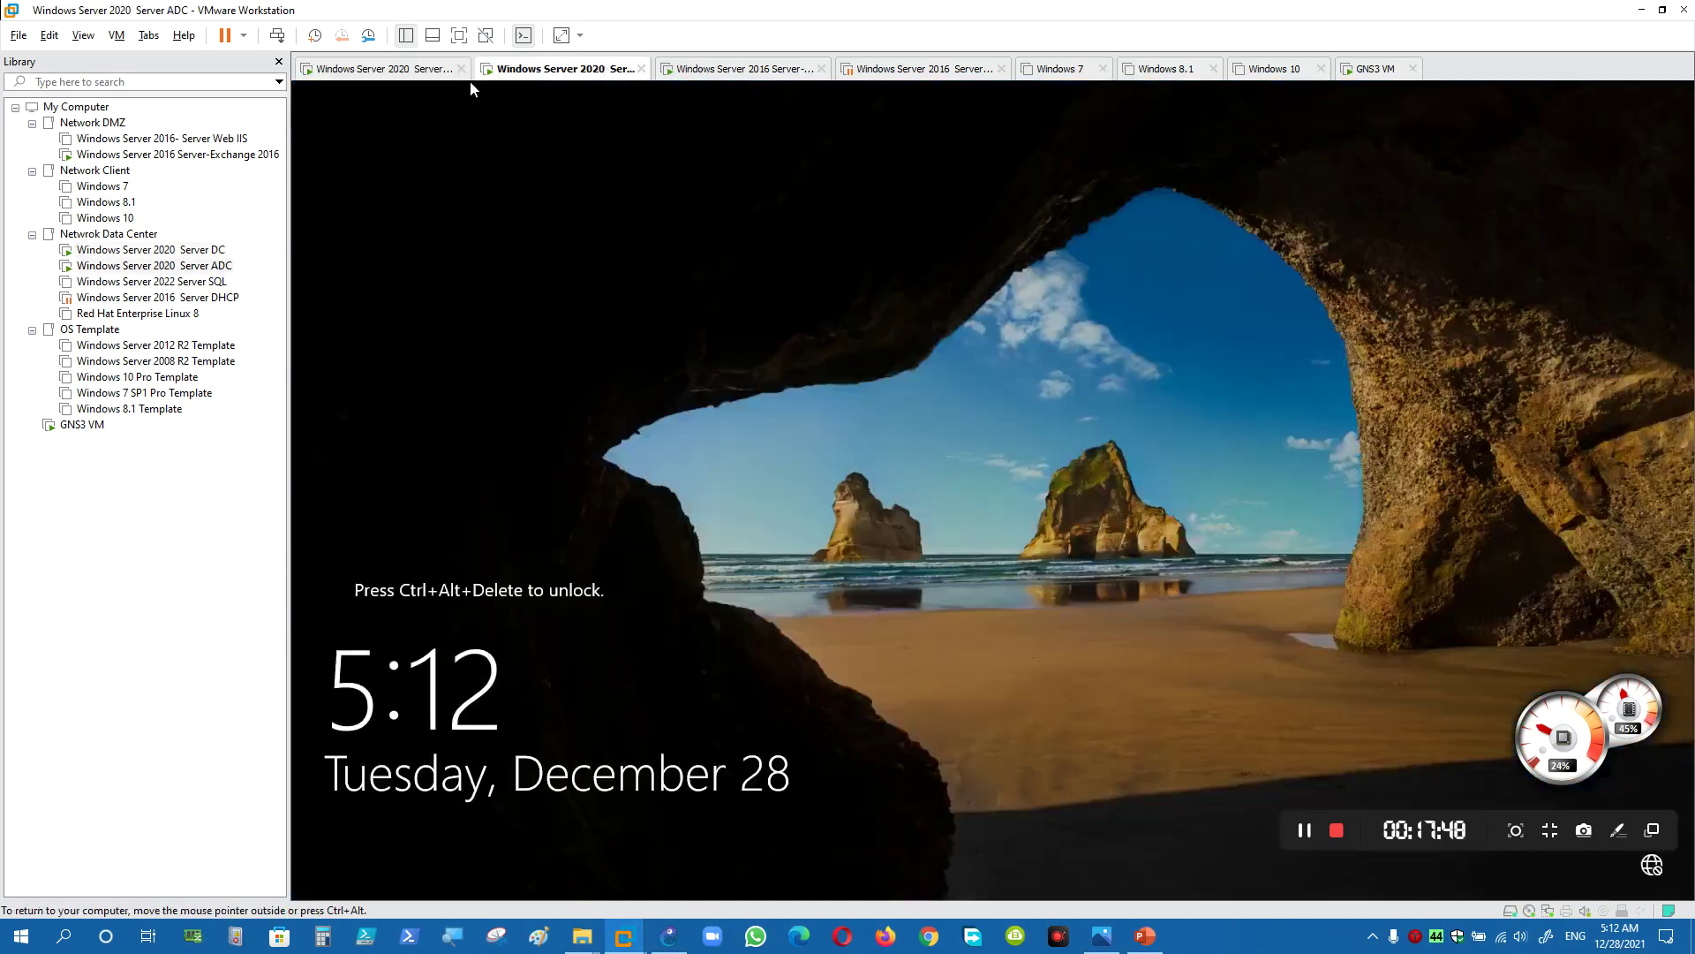
pyautogui.press('ctrl+alt+Insert')
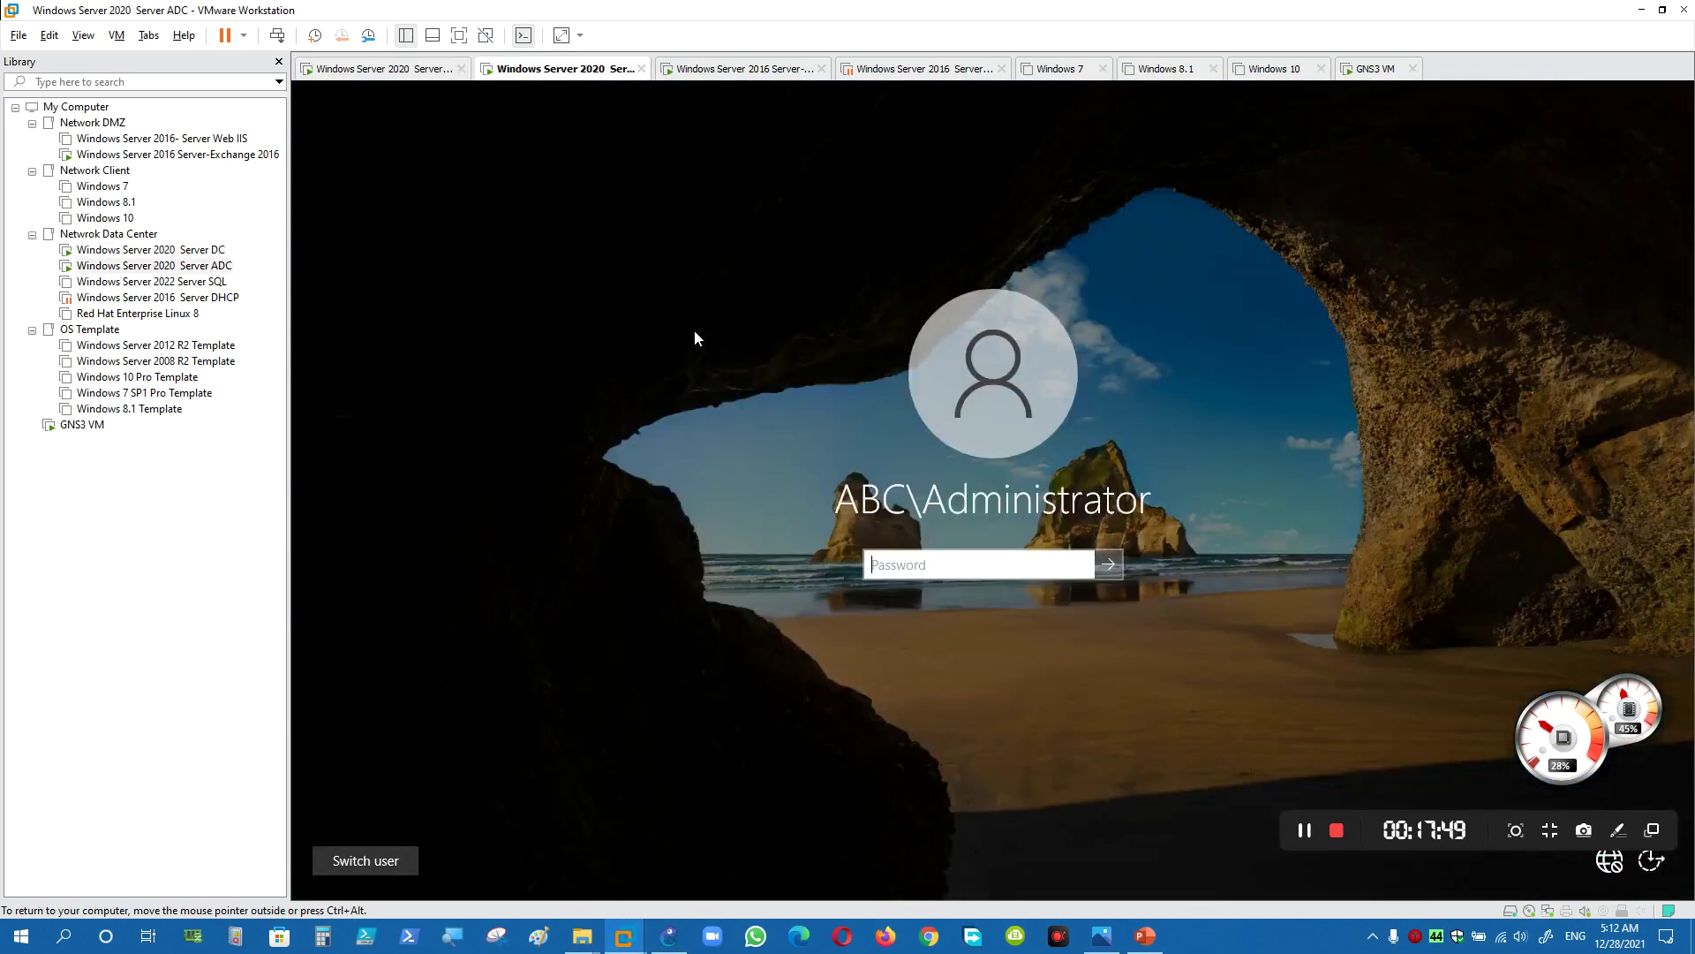
pyautogui.write('Pa')
pyautogui.press('Return')
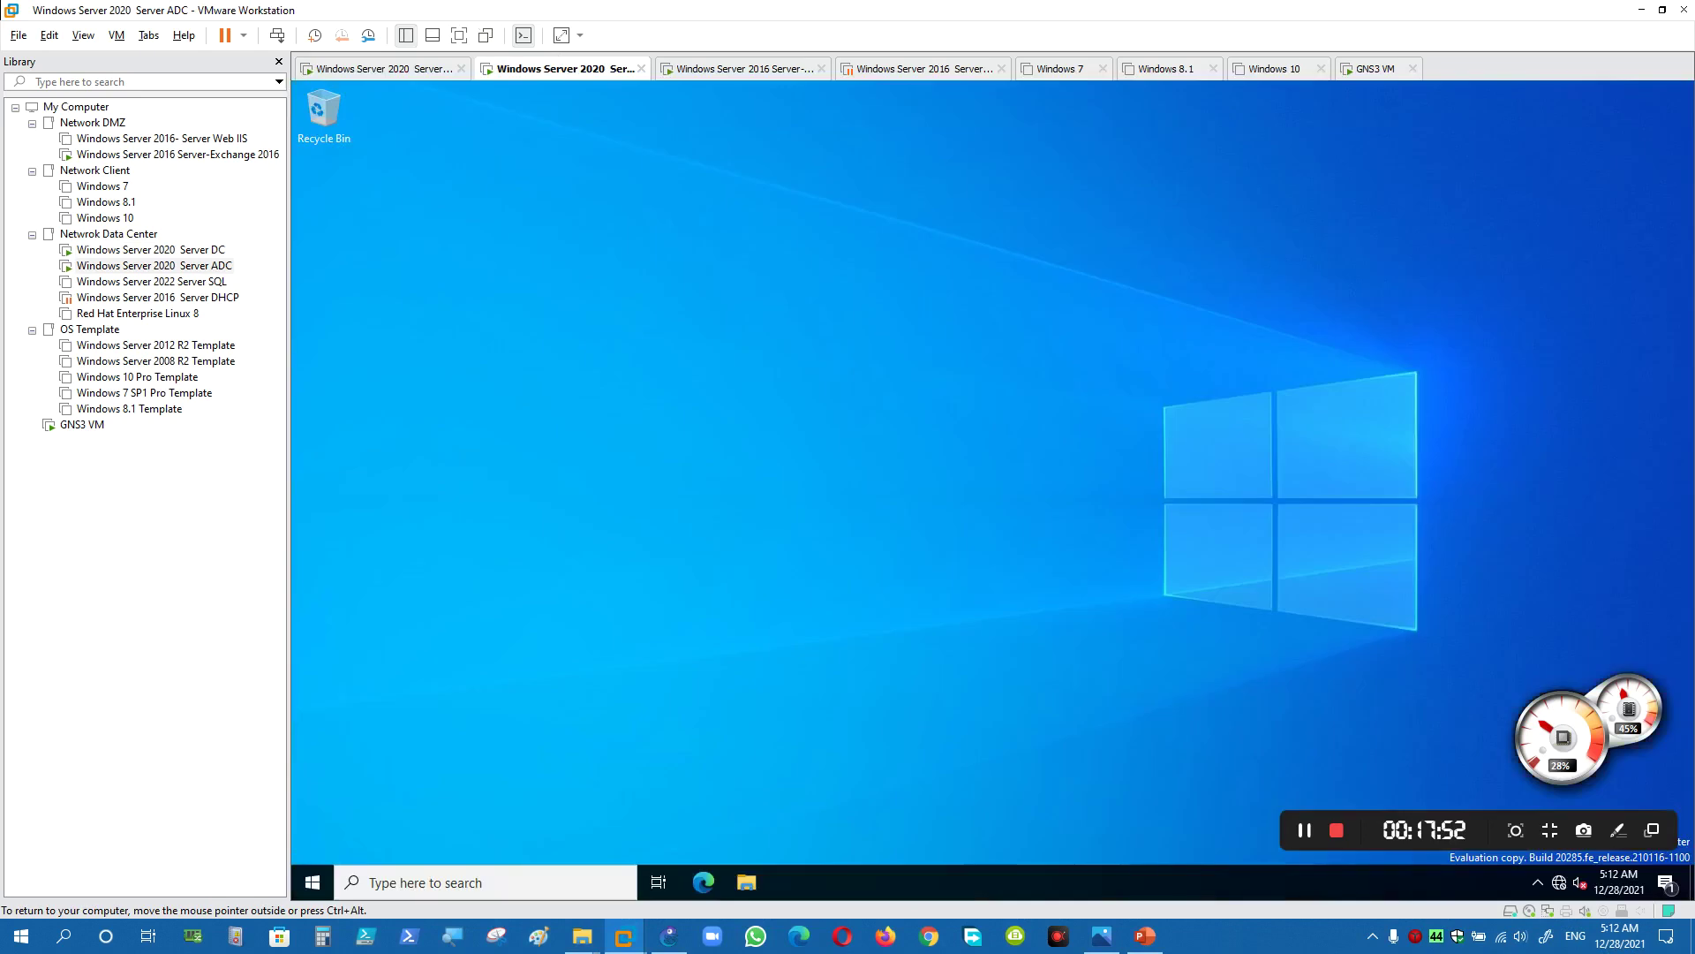
pyautogui.press('super+r')
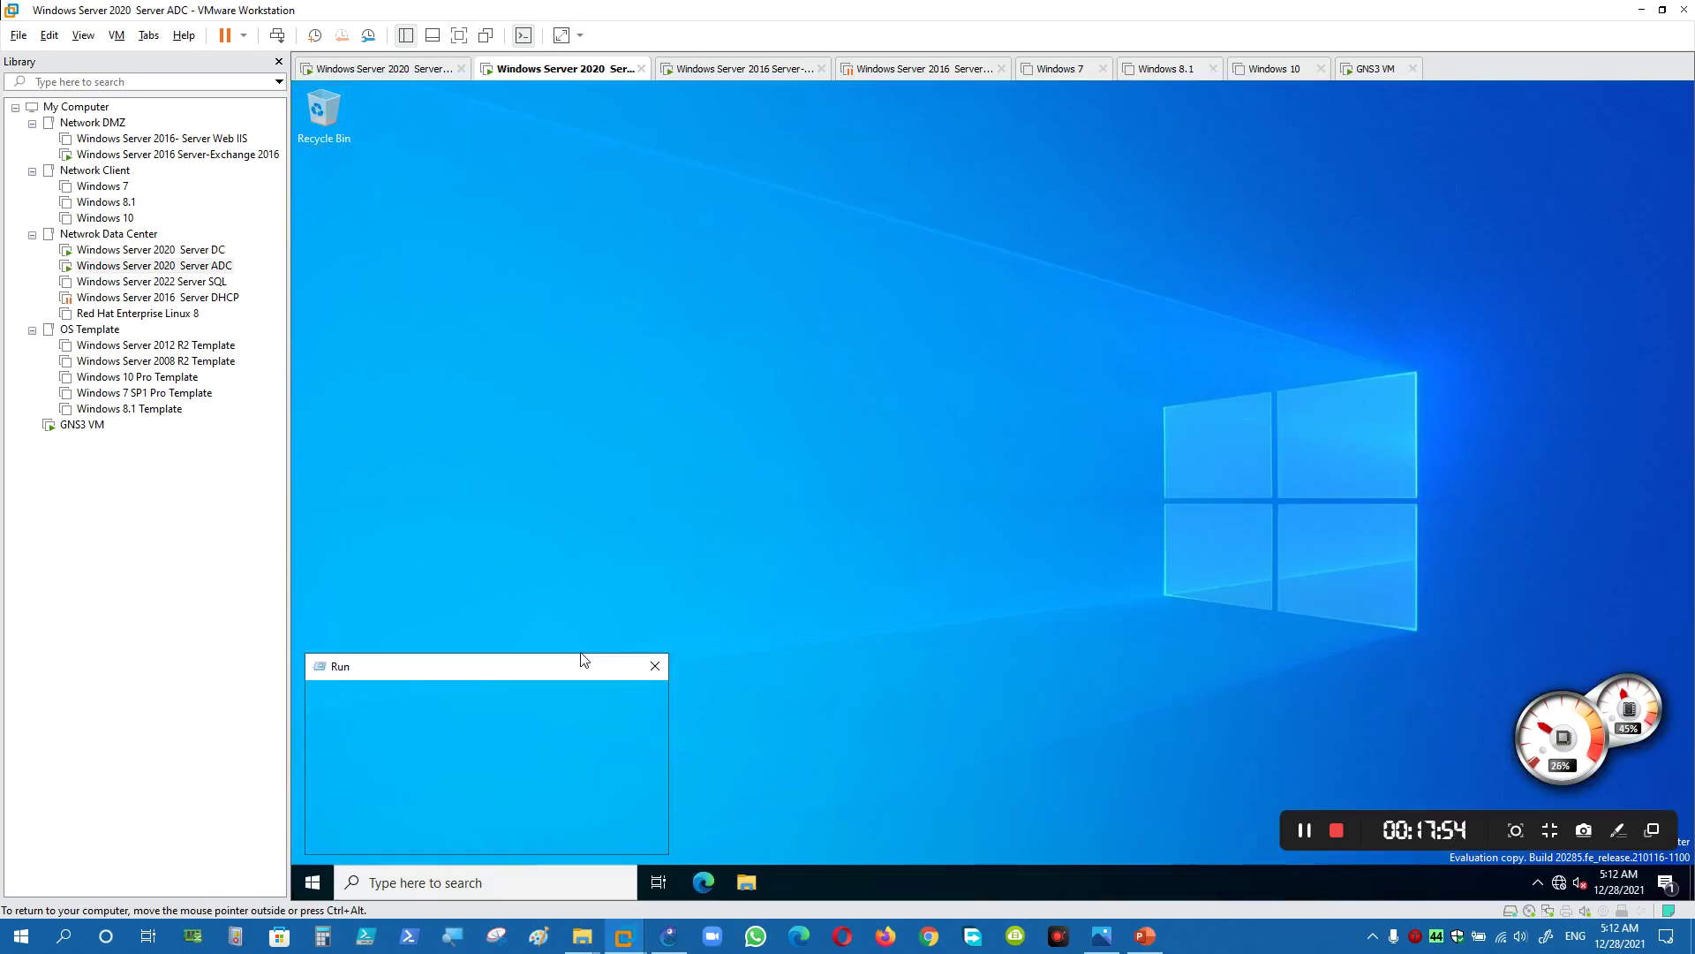
pyautogui.press('Return')
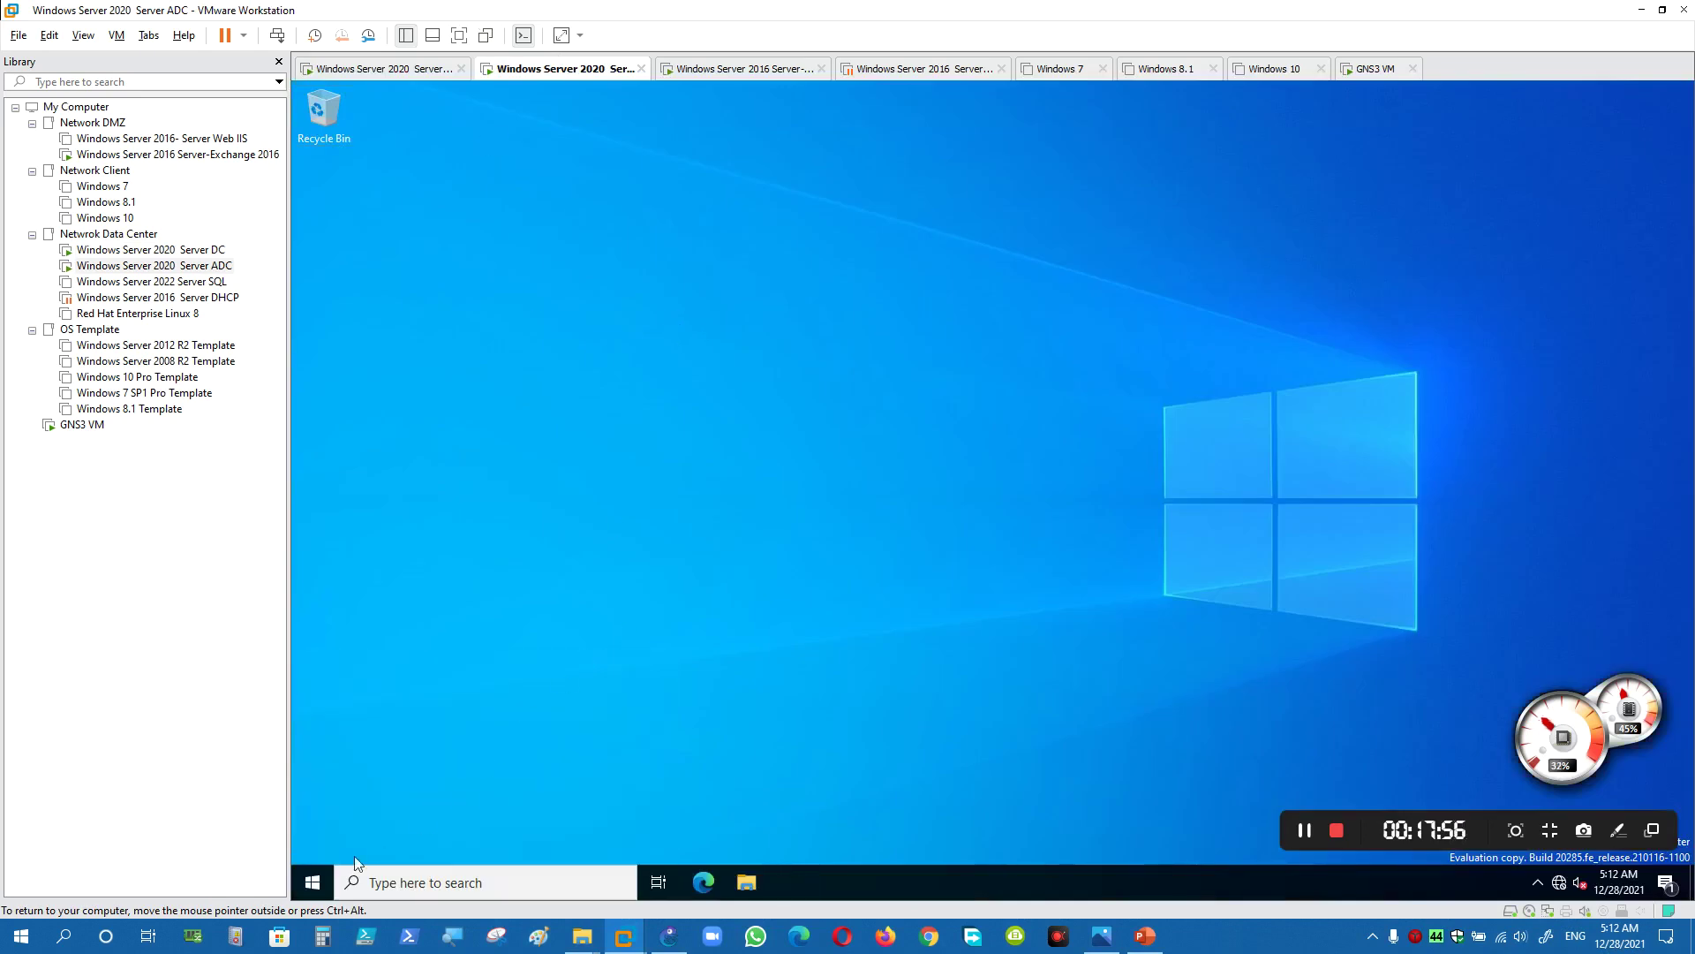
# - View Microsoft Exchange Security Groups in Active Directory Users and Computers on Server ADC
pyautogui.click(331, 881)
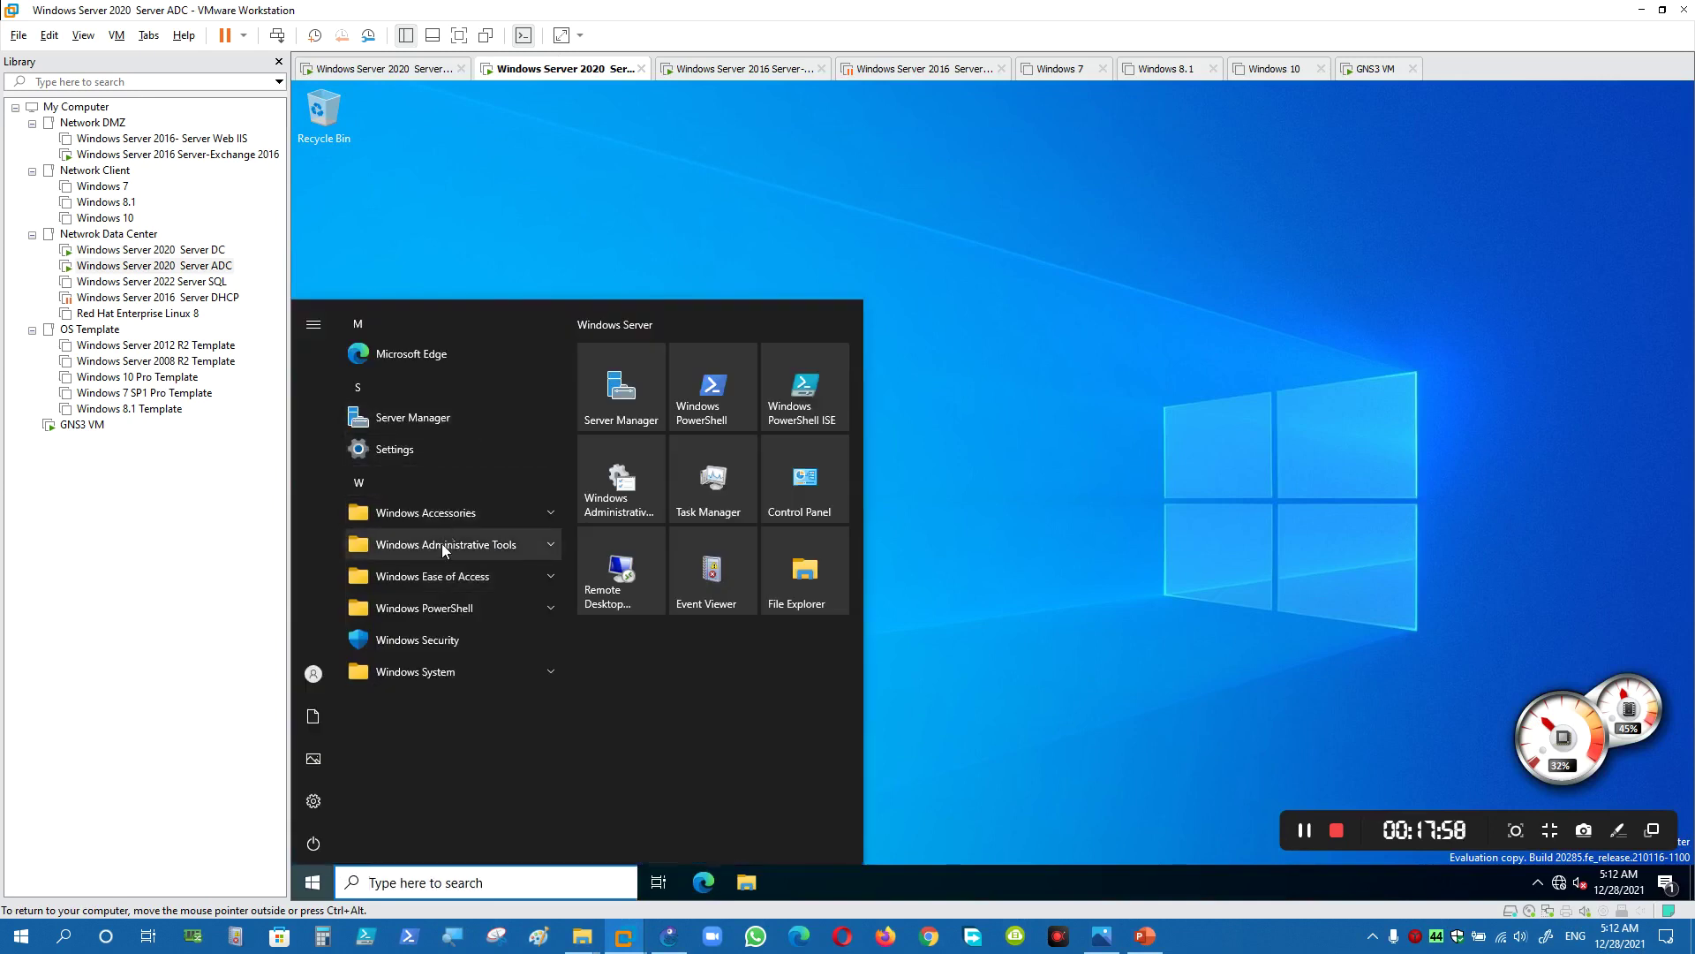
pyautogui.click(441, 544)
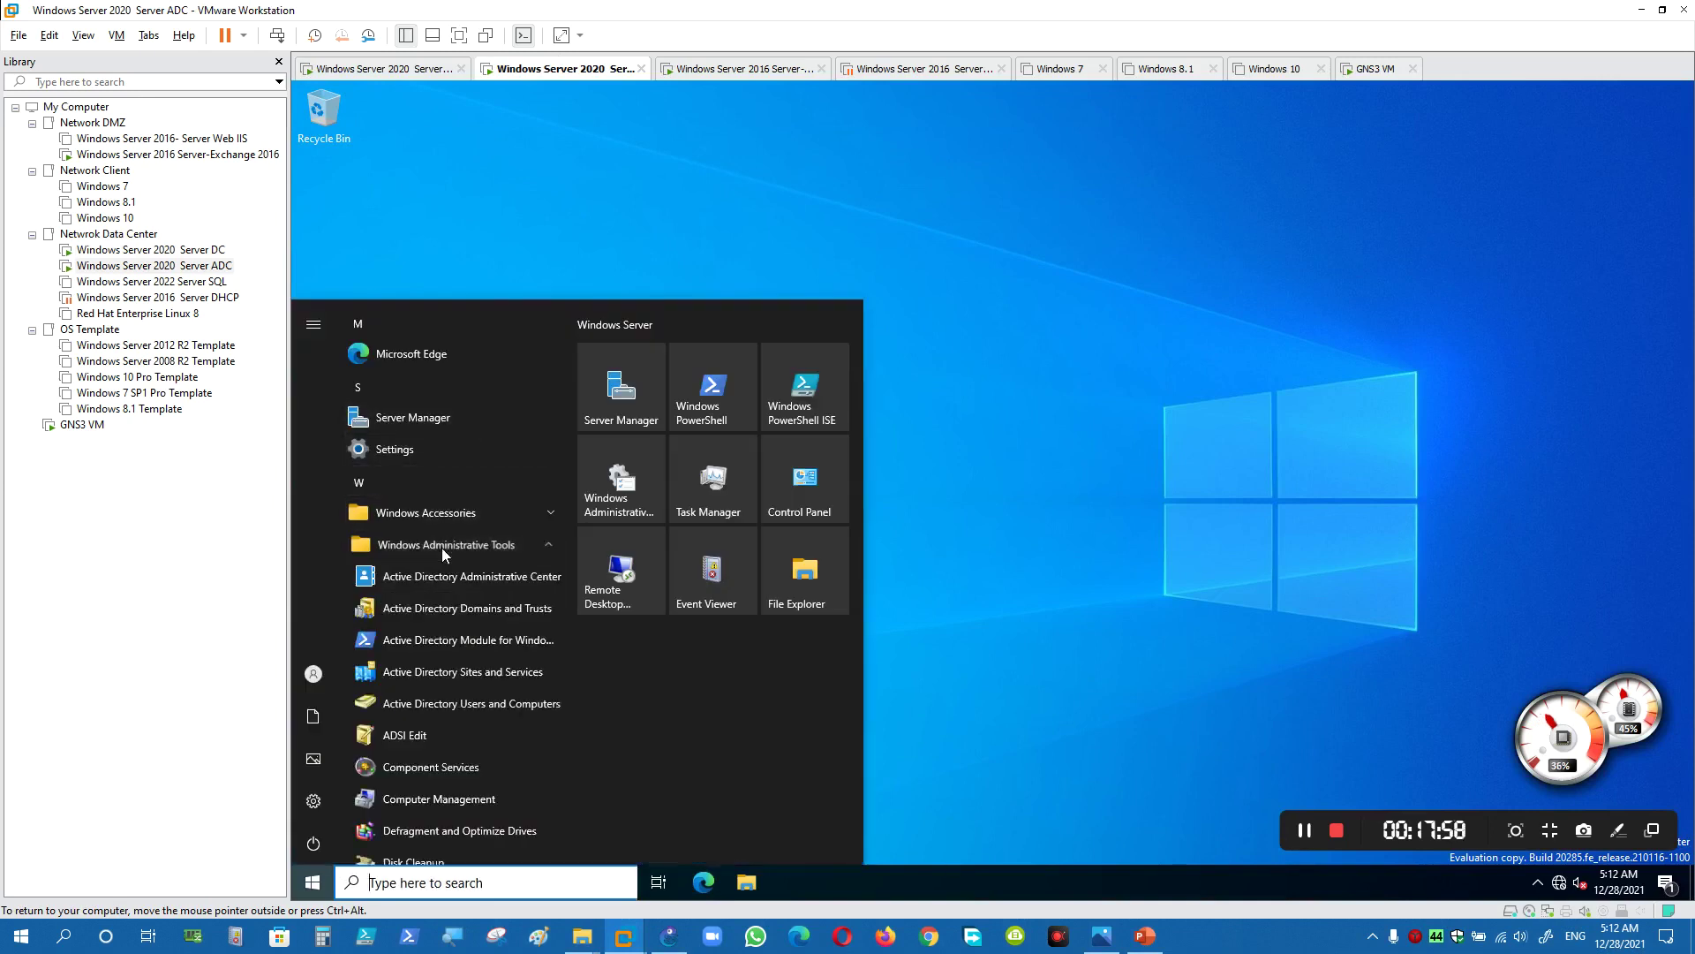
pyautogui.click(441, 704)
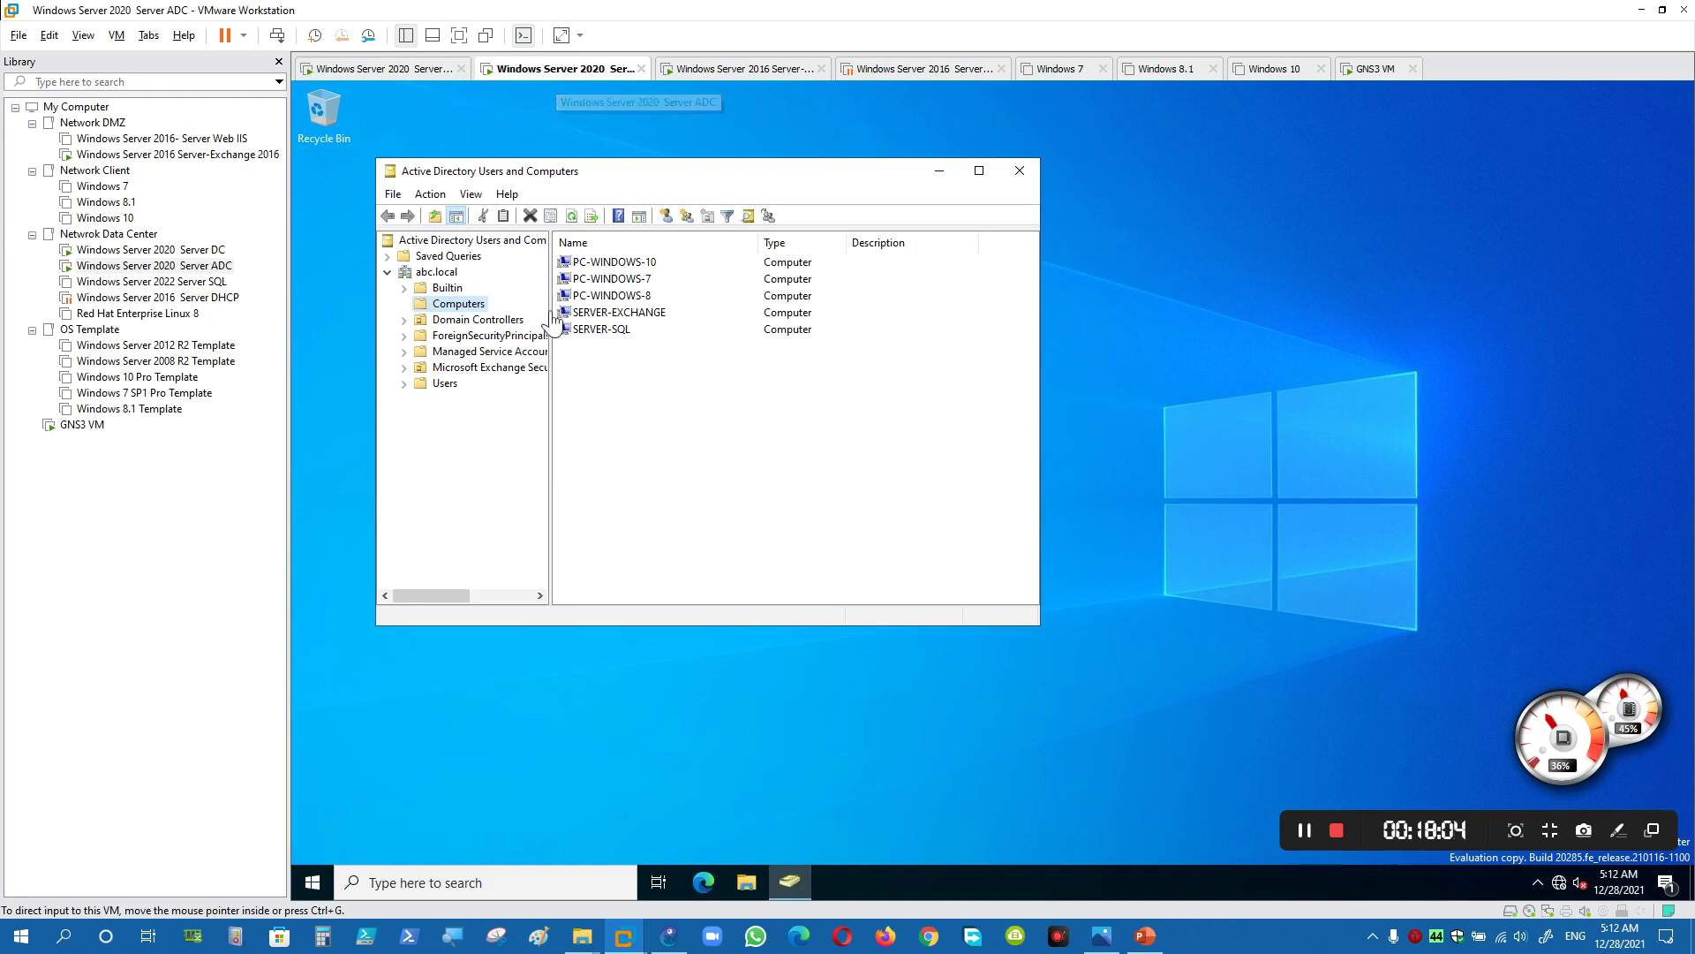
pyautogui.click(525, 367)
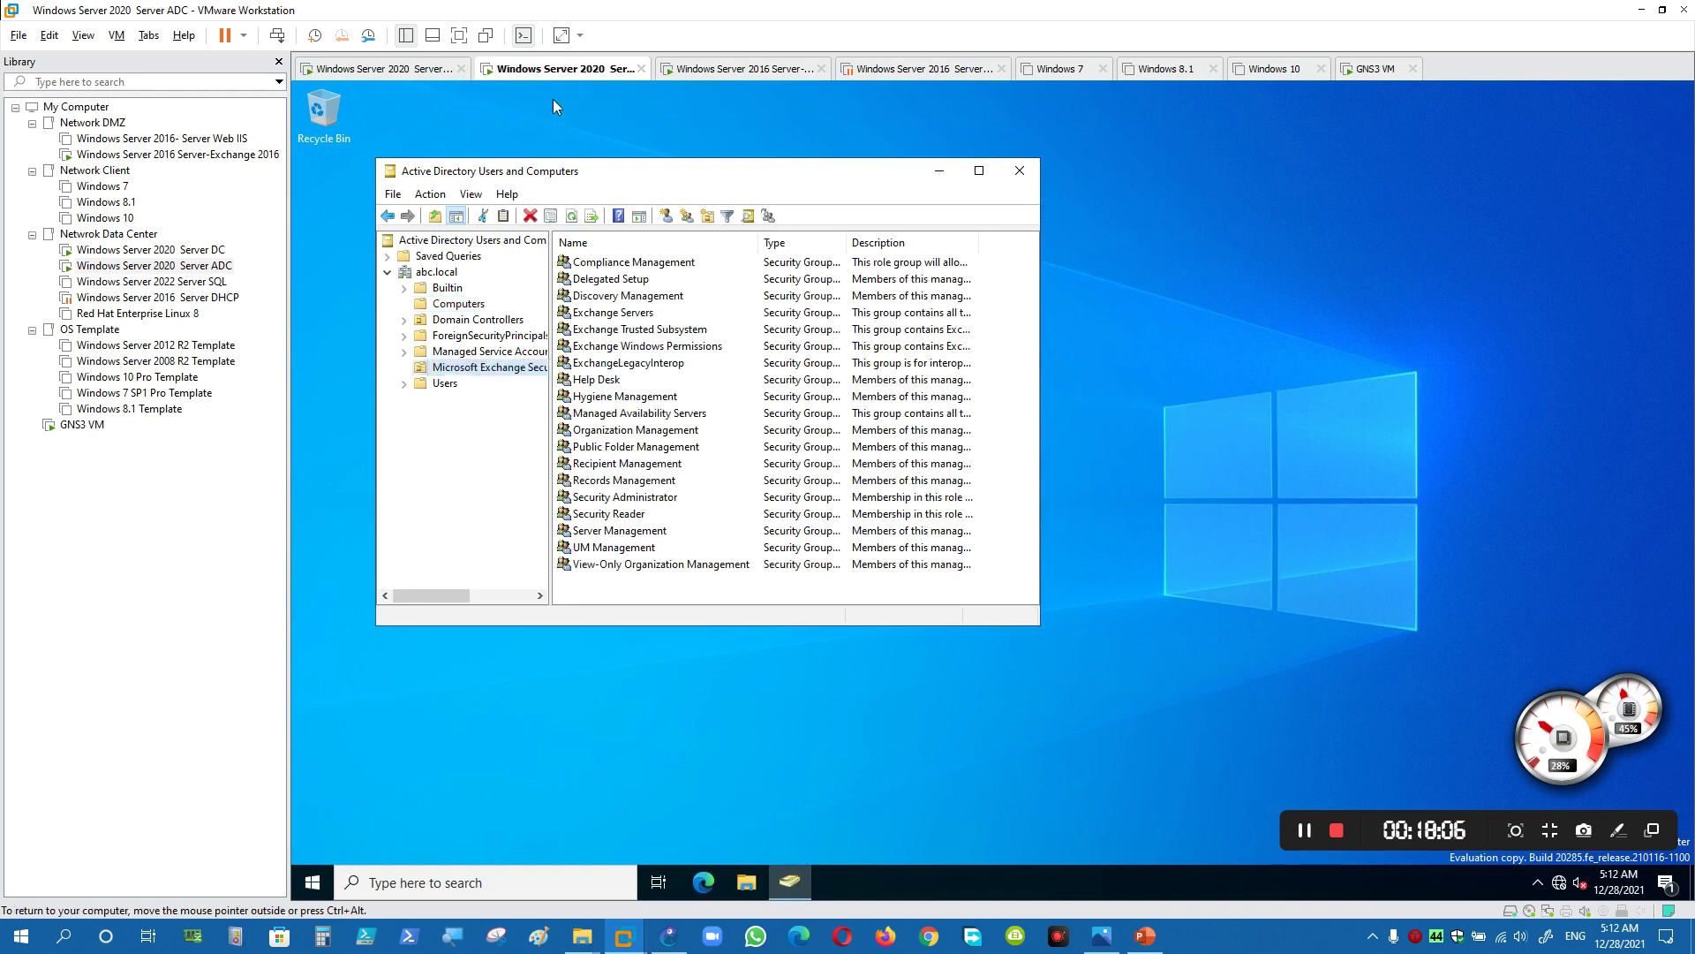
pyautogui.click(406, 74)
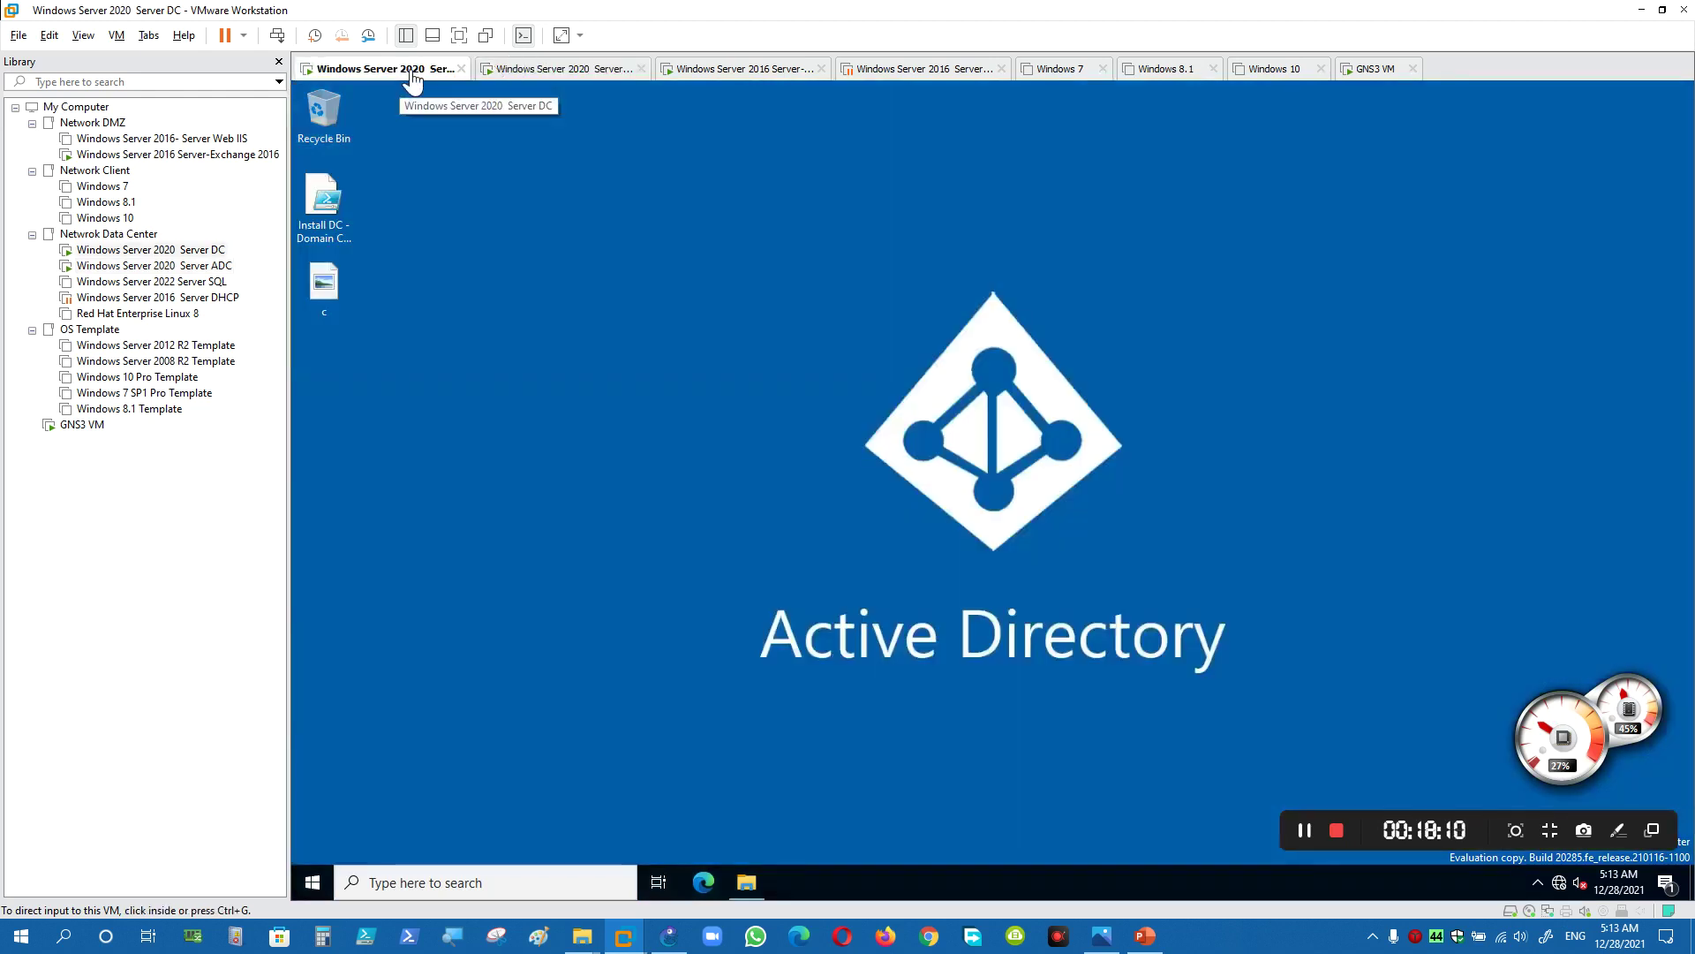
# - Close Active Directory Users and Computers on Server ADC and switch to the Exchange 2016 VM
pyautogui.click(524, 68)
pyautogui.click(1021, 168)
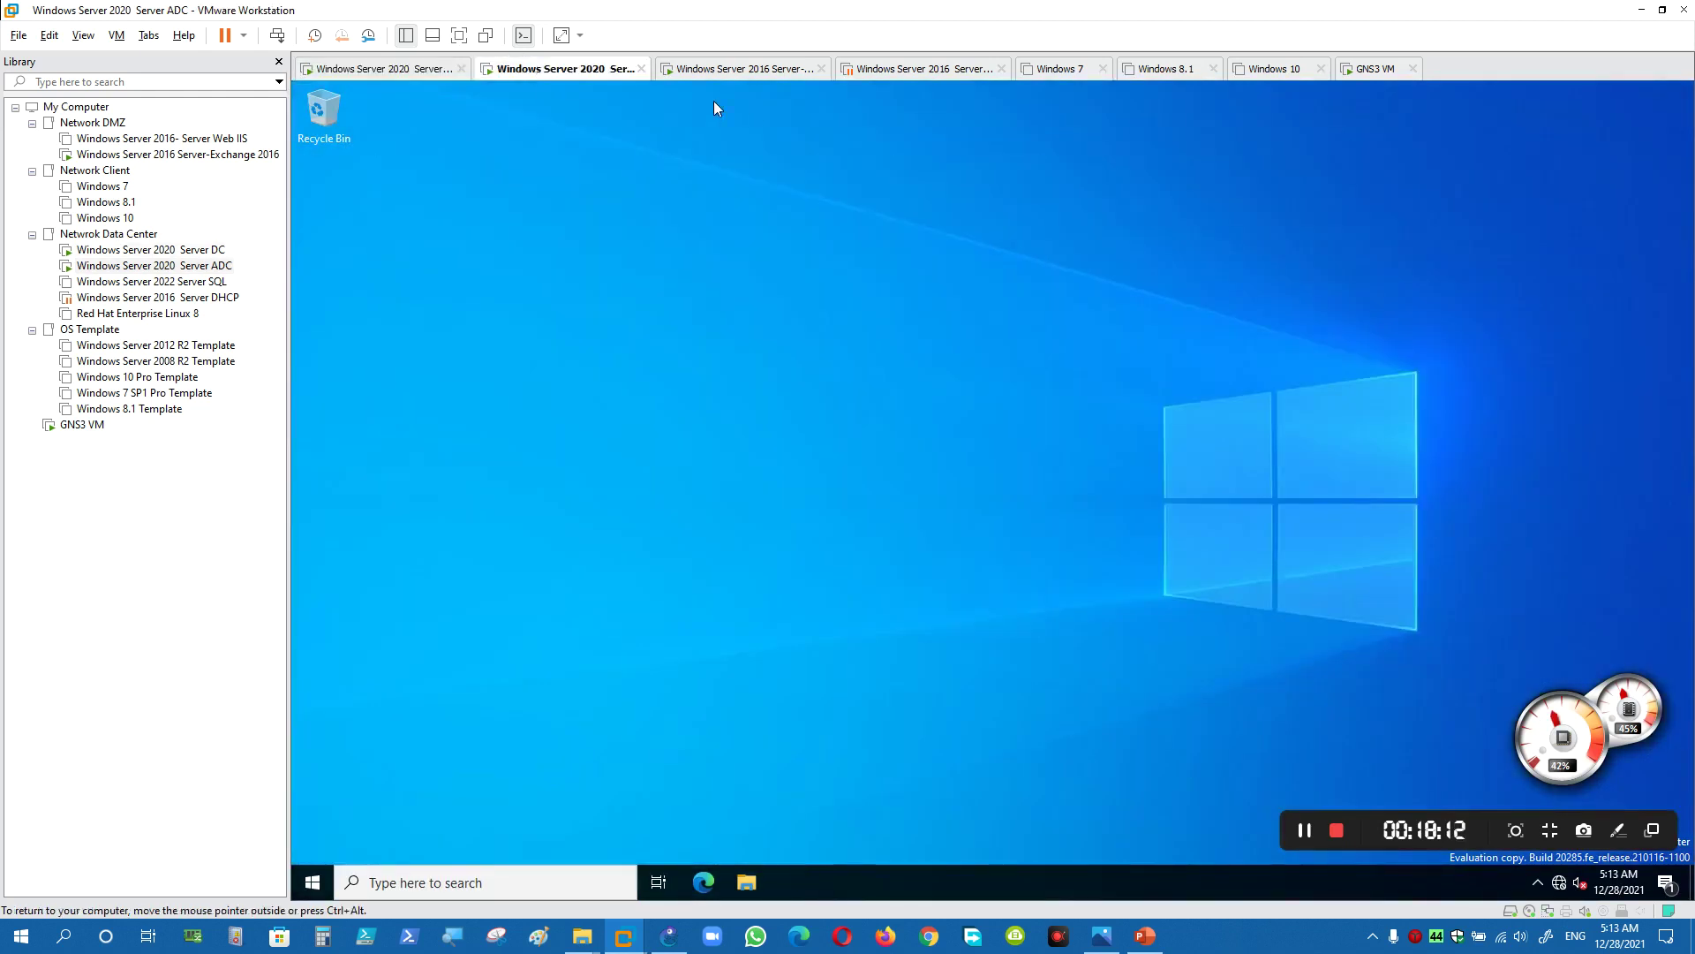
pyautogui.click(733, 70)
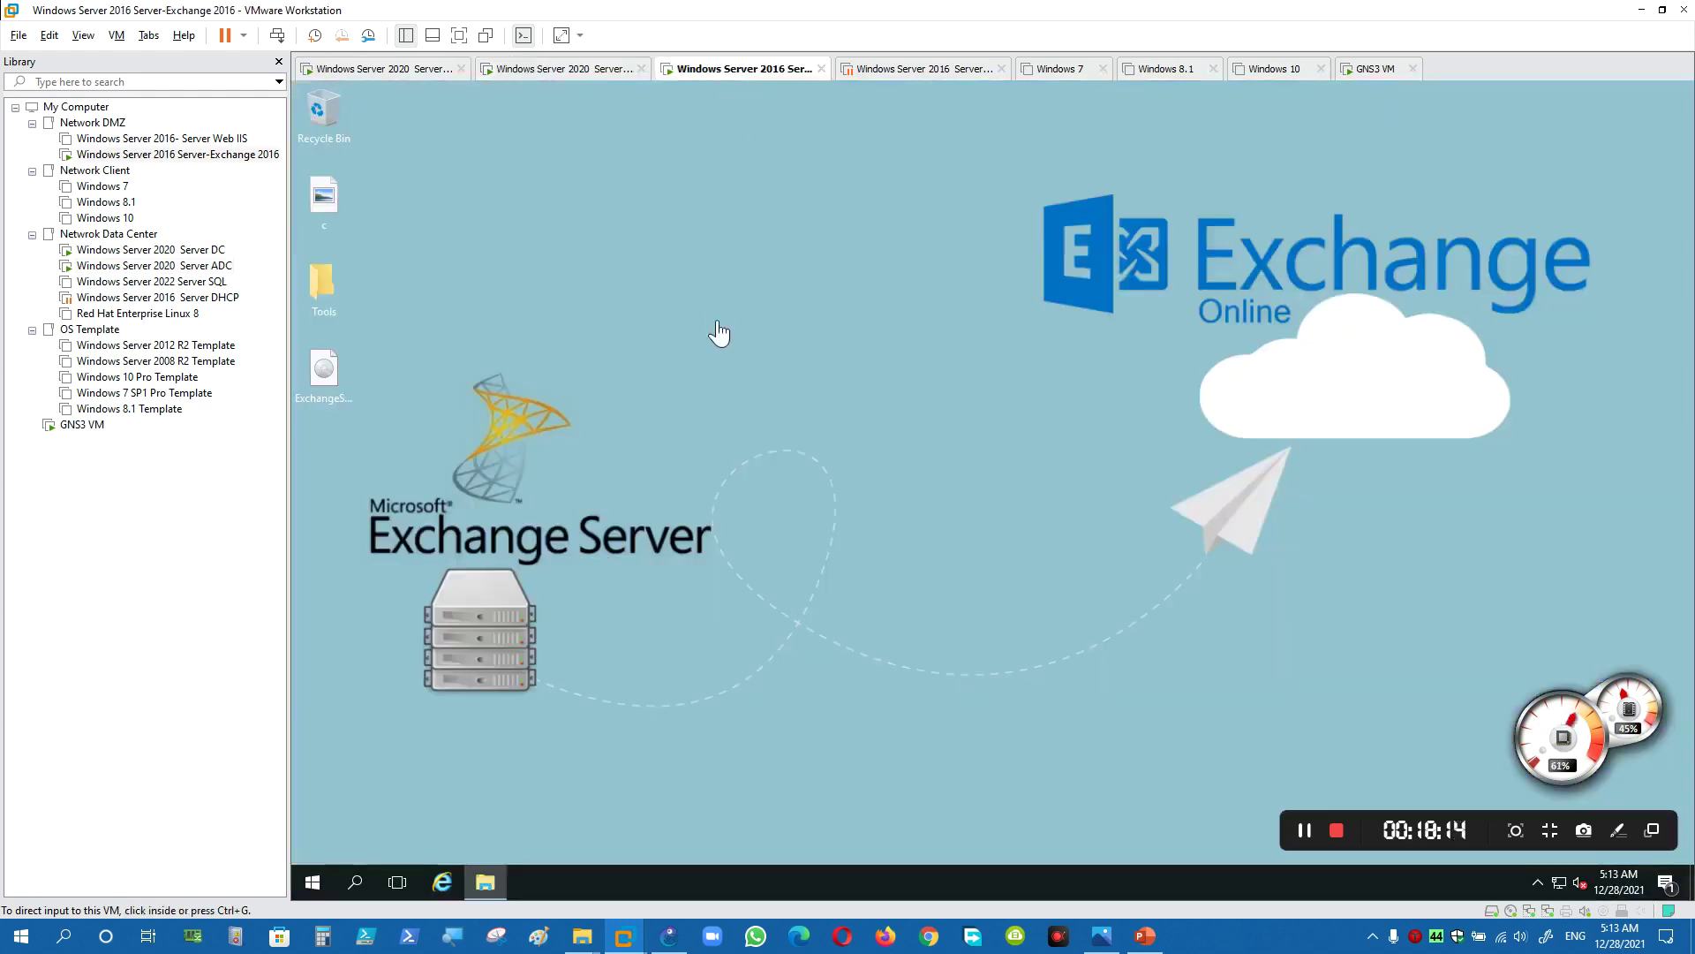
pyautogui.click(720, 333)
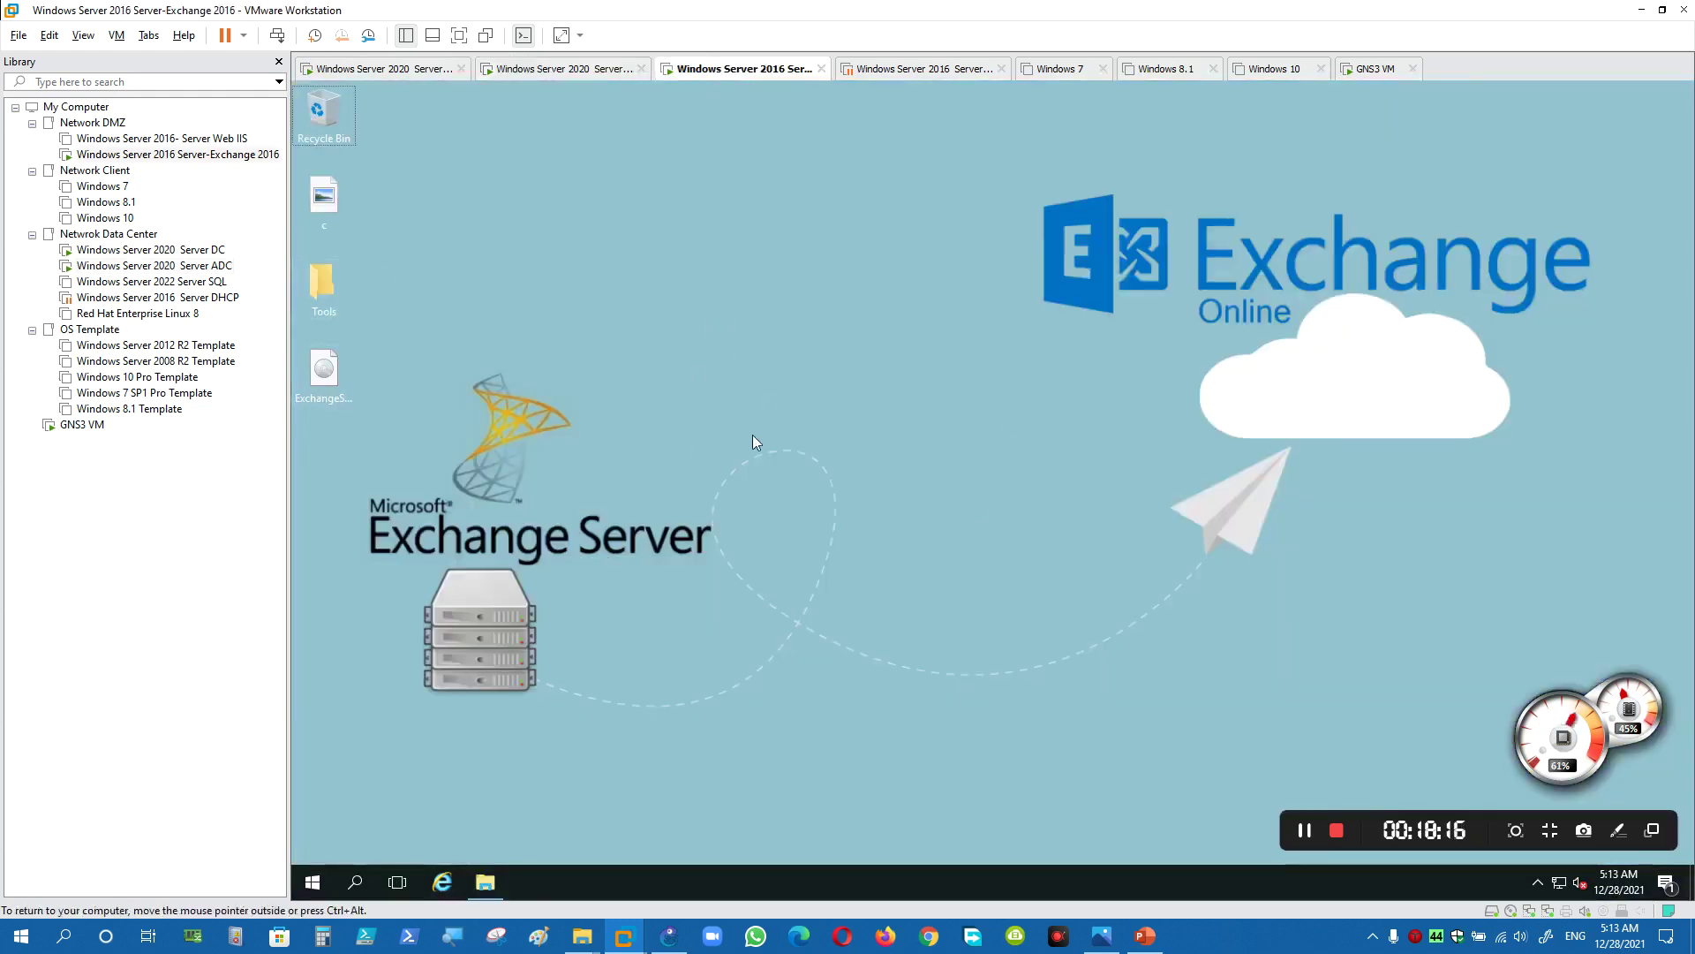
# - Copy the Install-WindowsFeature prerequisites command from slide 5
pyautogui.click(1146, 935)
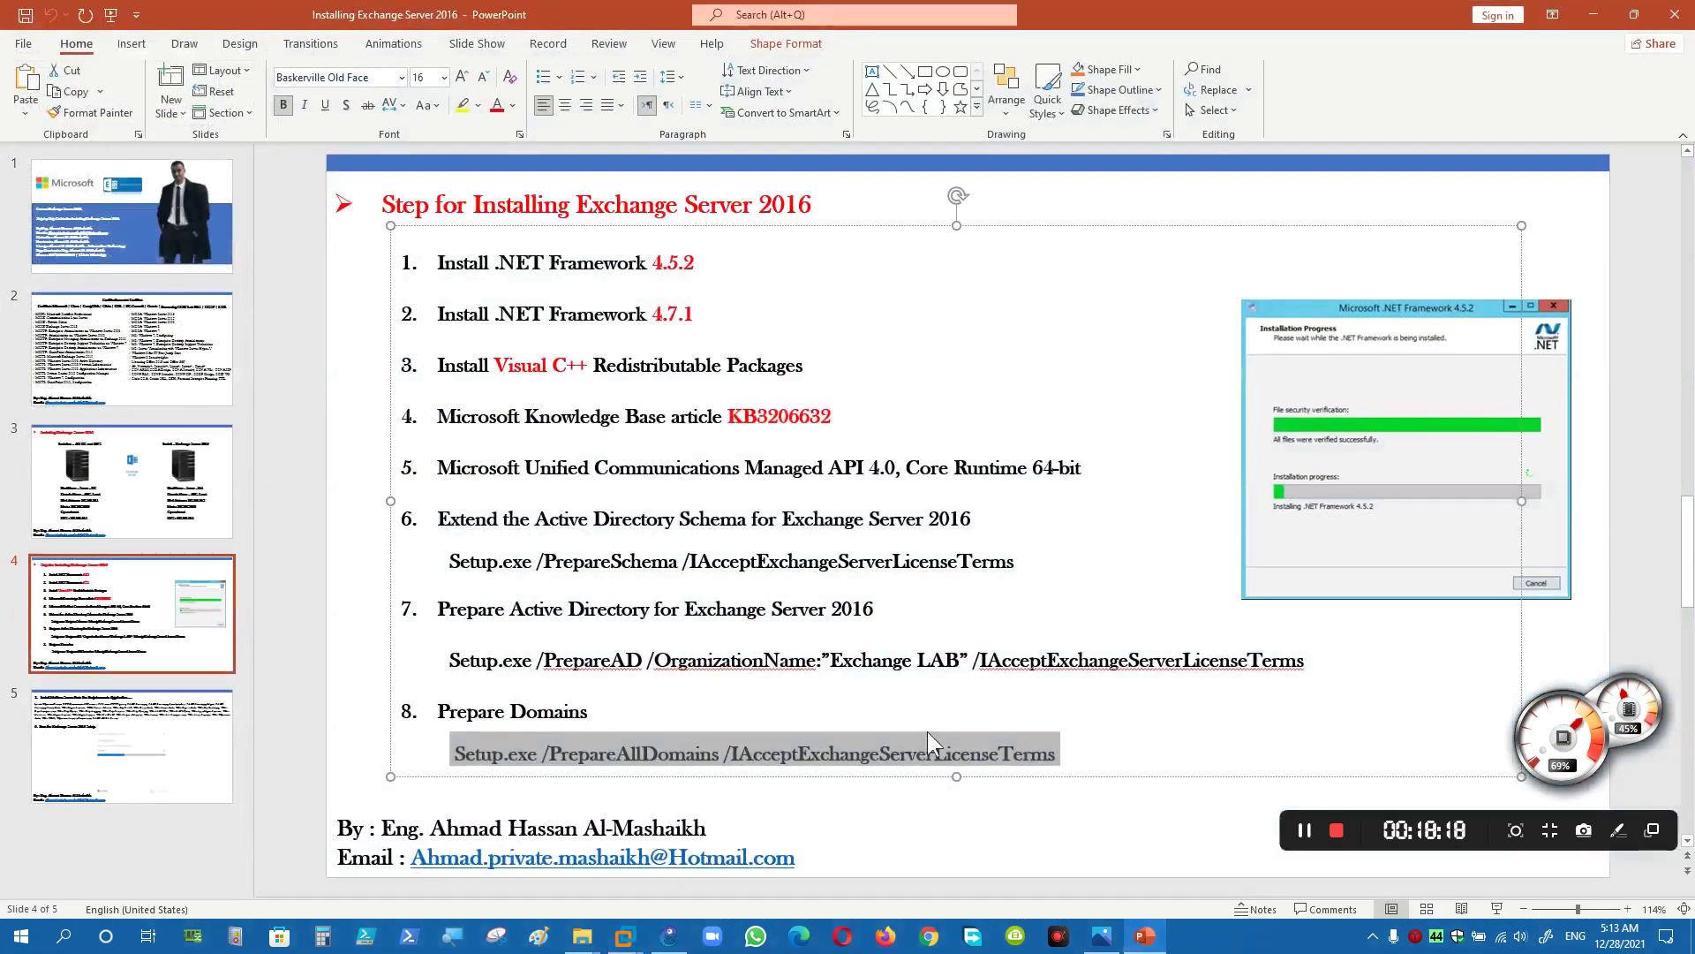
pyautogui.click(221, 741)
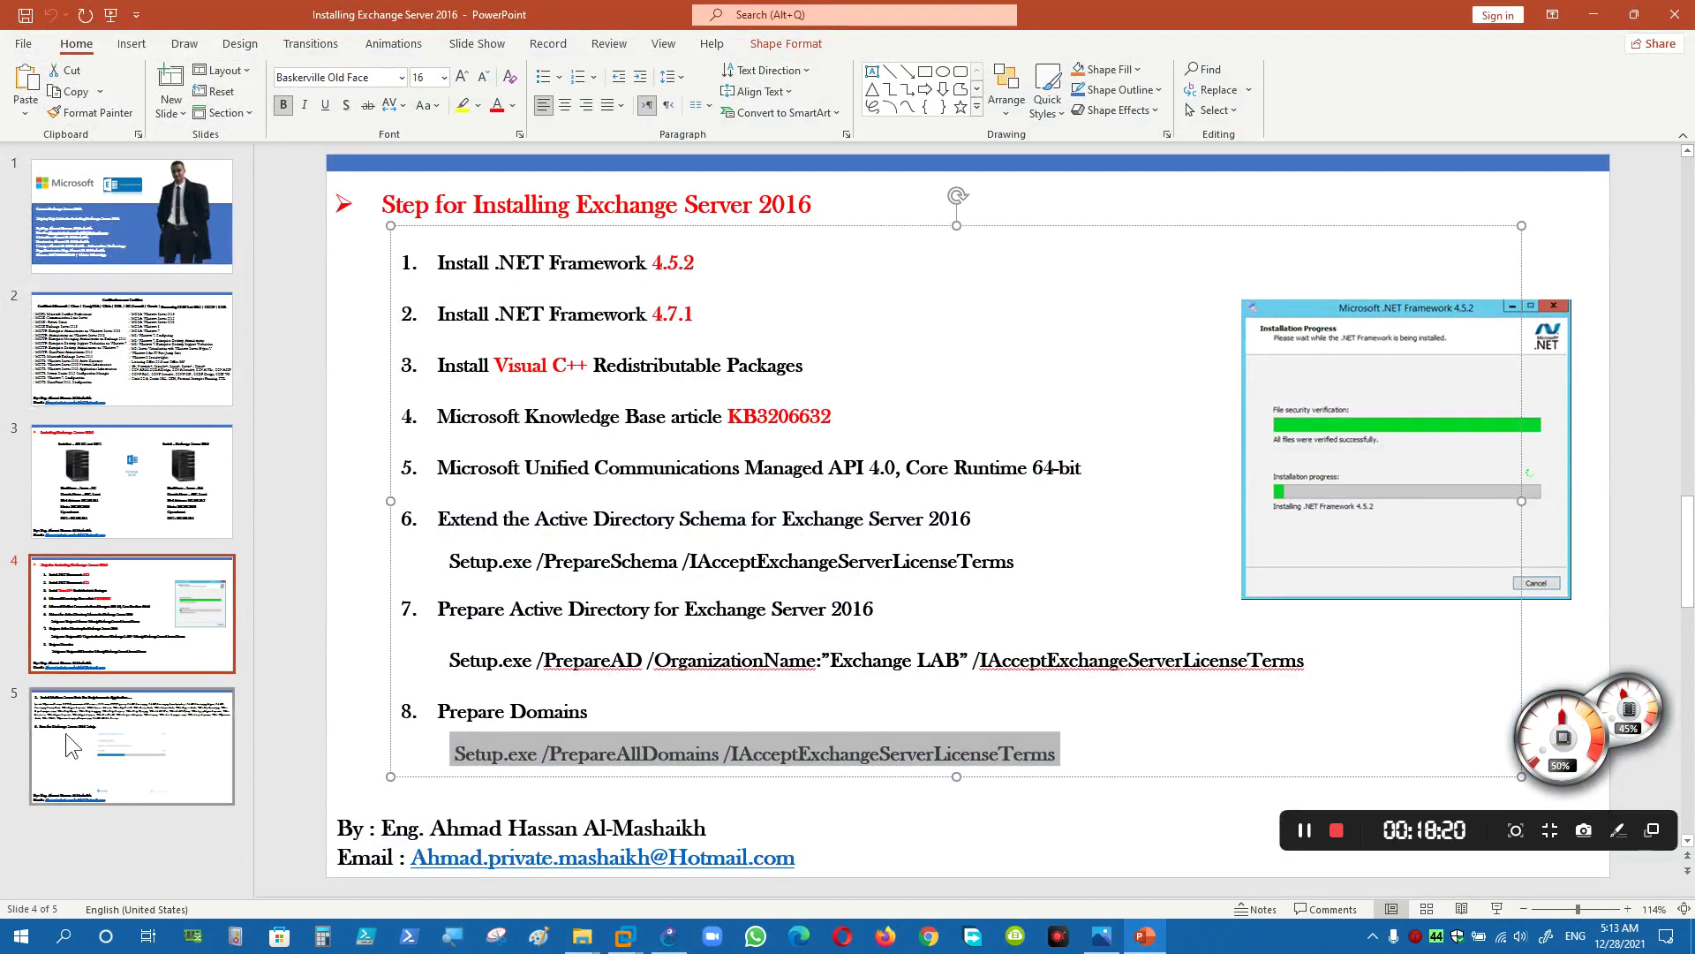
pyautogui.moveTo(347, 250); pyautogui.dragTo(865, 312)
pyautogui.press('super+c')
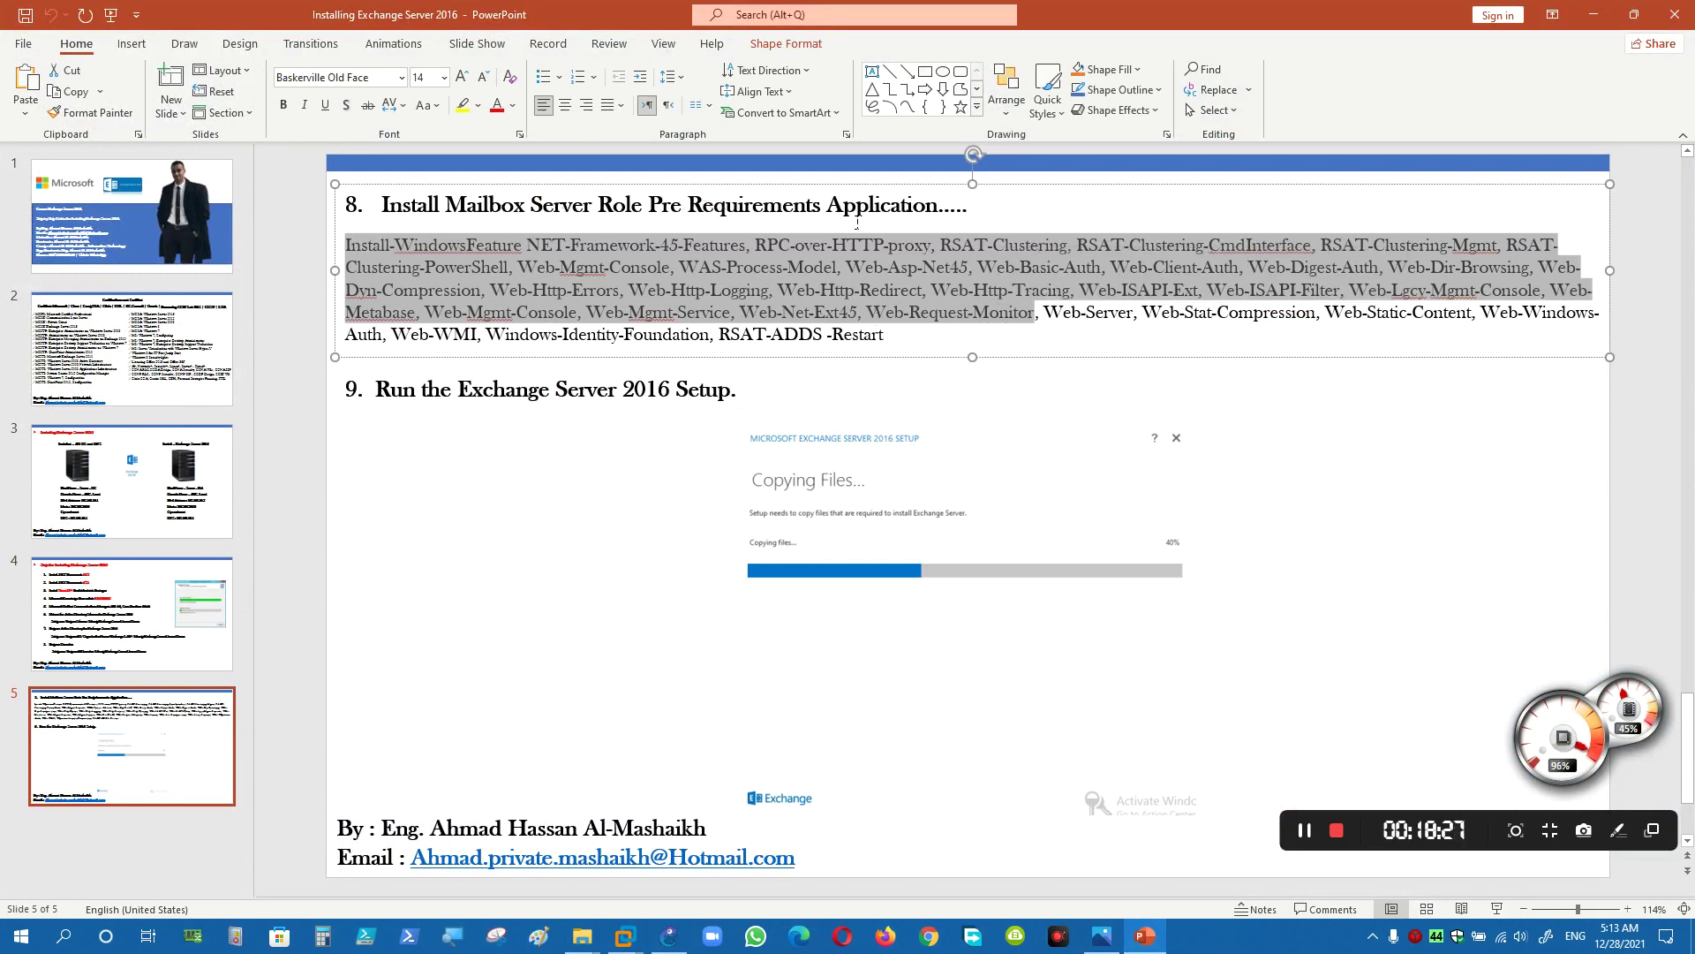
pyautogui.tripleClick(834, 298)
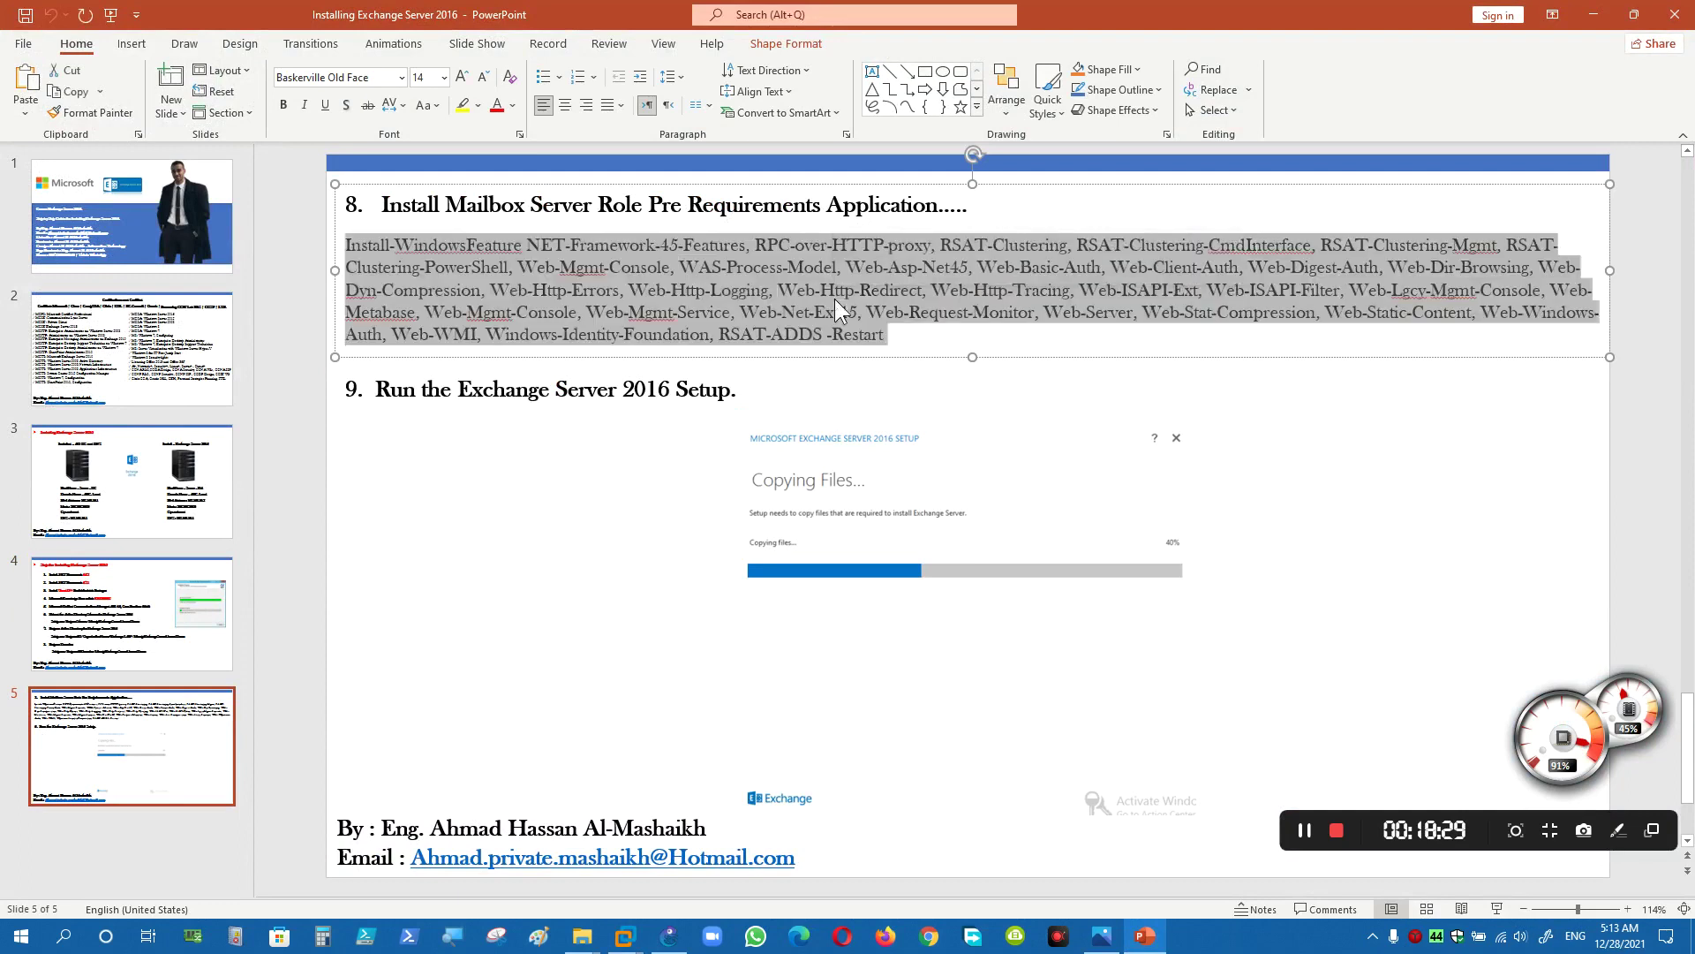
pyautogui.rightClick(835, 298)
pyautogui.click(874, 336)
pyautogui.click(1145, 935)
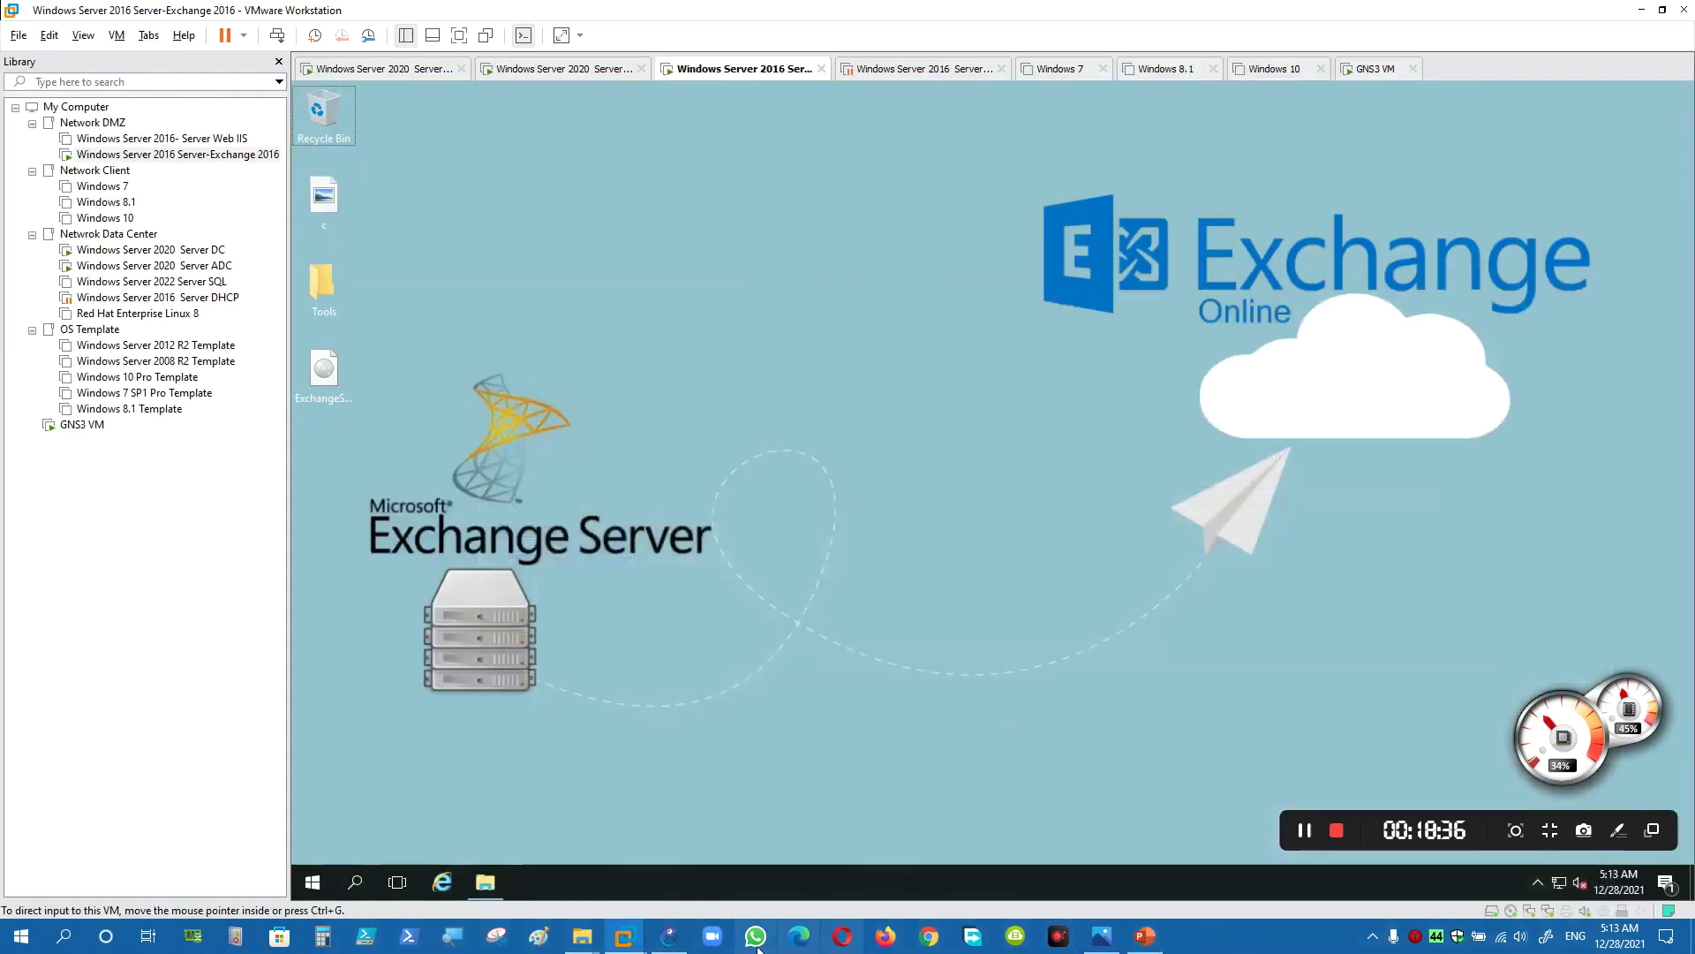
# - Open Windows PowerShell on the Exchange server and paste the Install-WindowsFeature prerequisites command
pyautogui.click(313, 883)
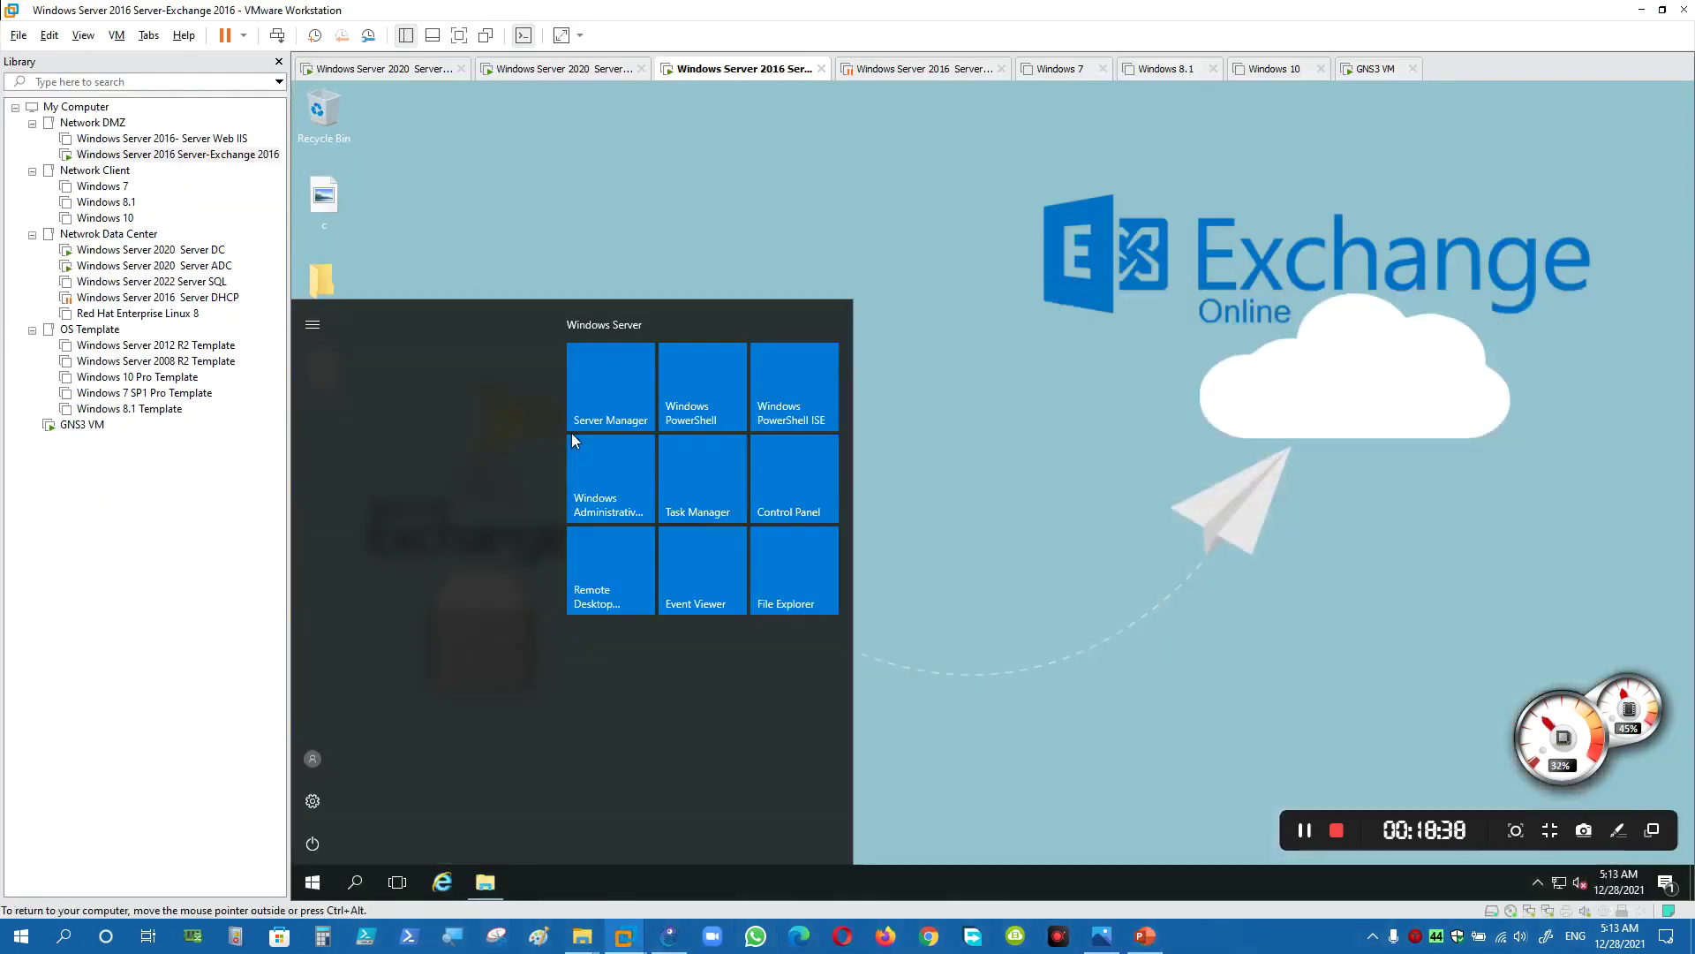
pyautogui.rightClick(721, 403)
pyautogui.click(690, 378)
pyautogui.click(706, 381)
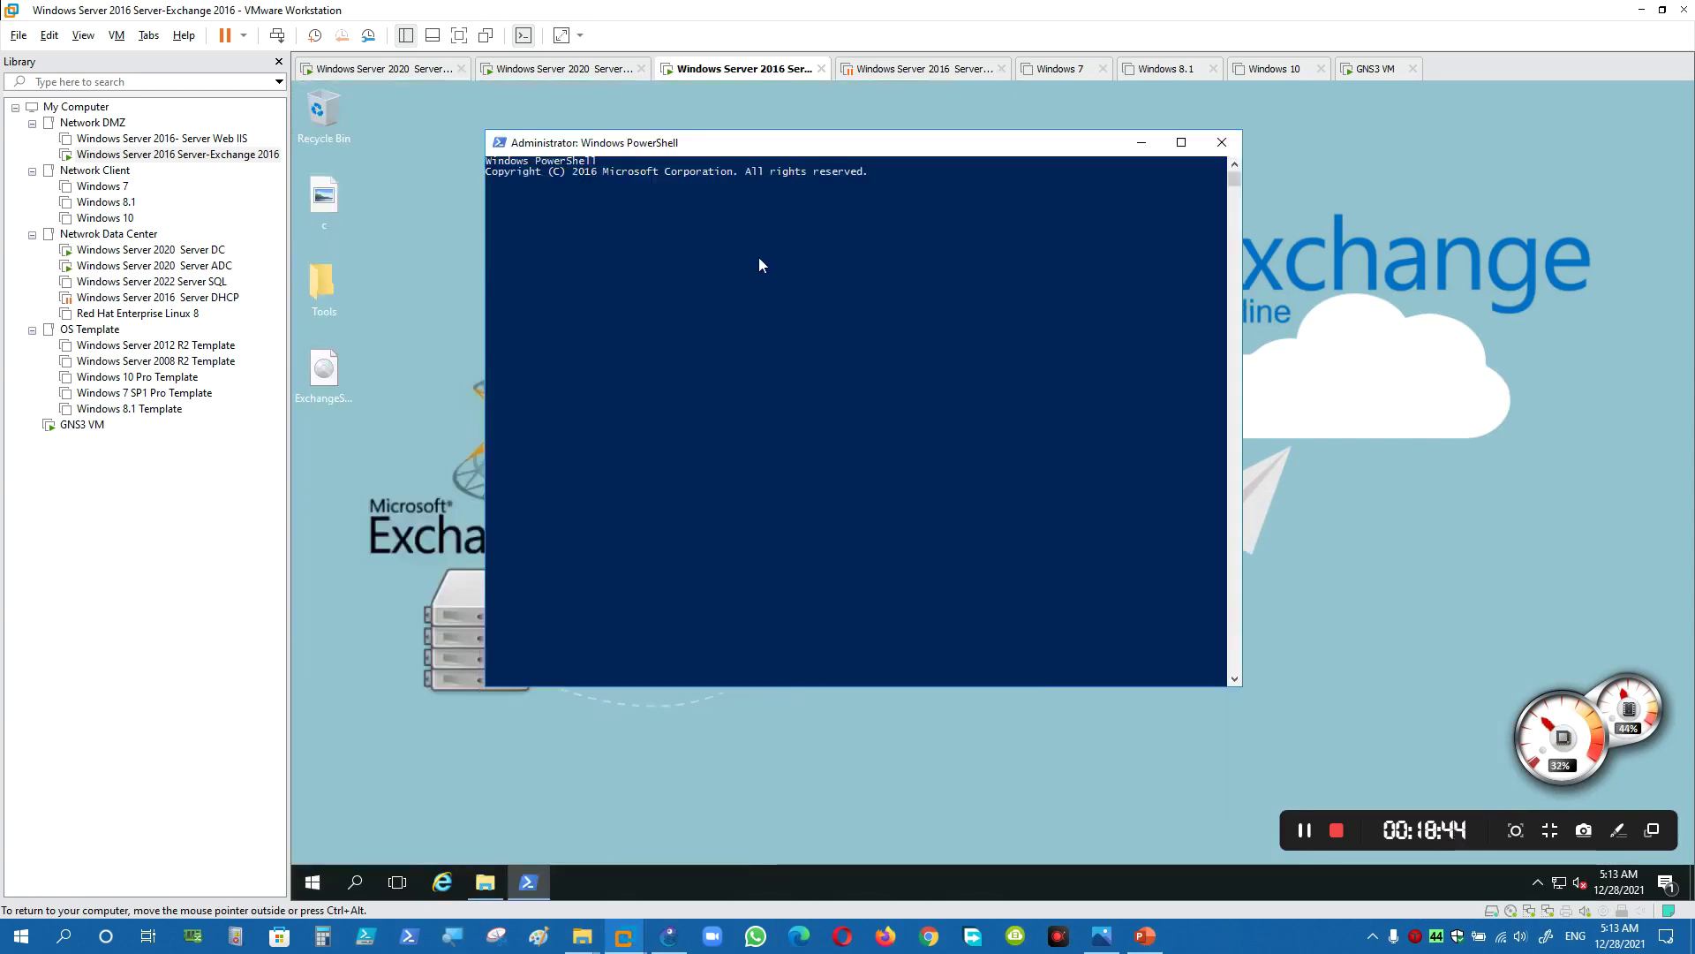
pyautogui.rightClick(760, 336)
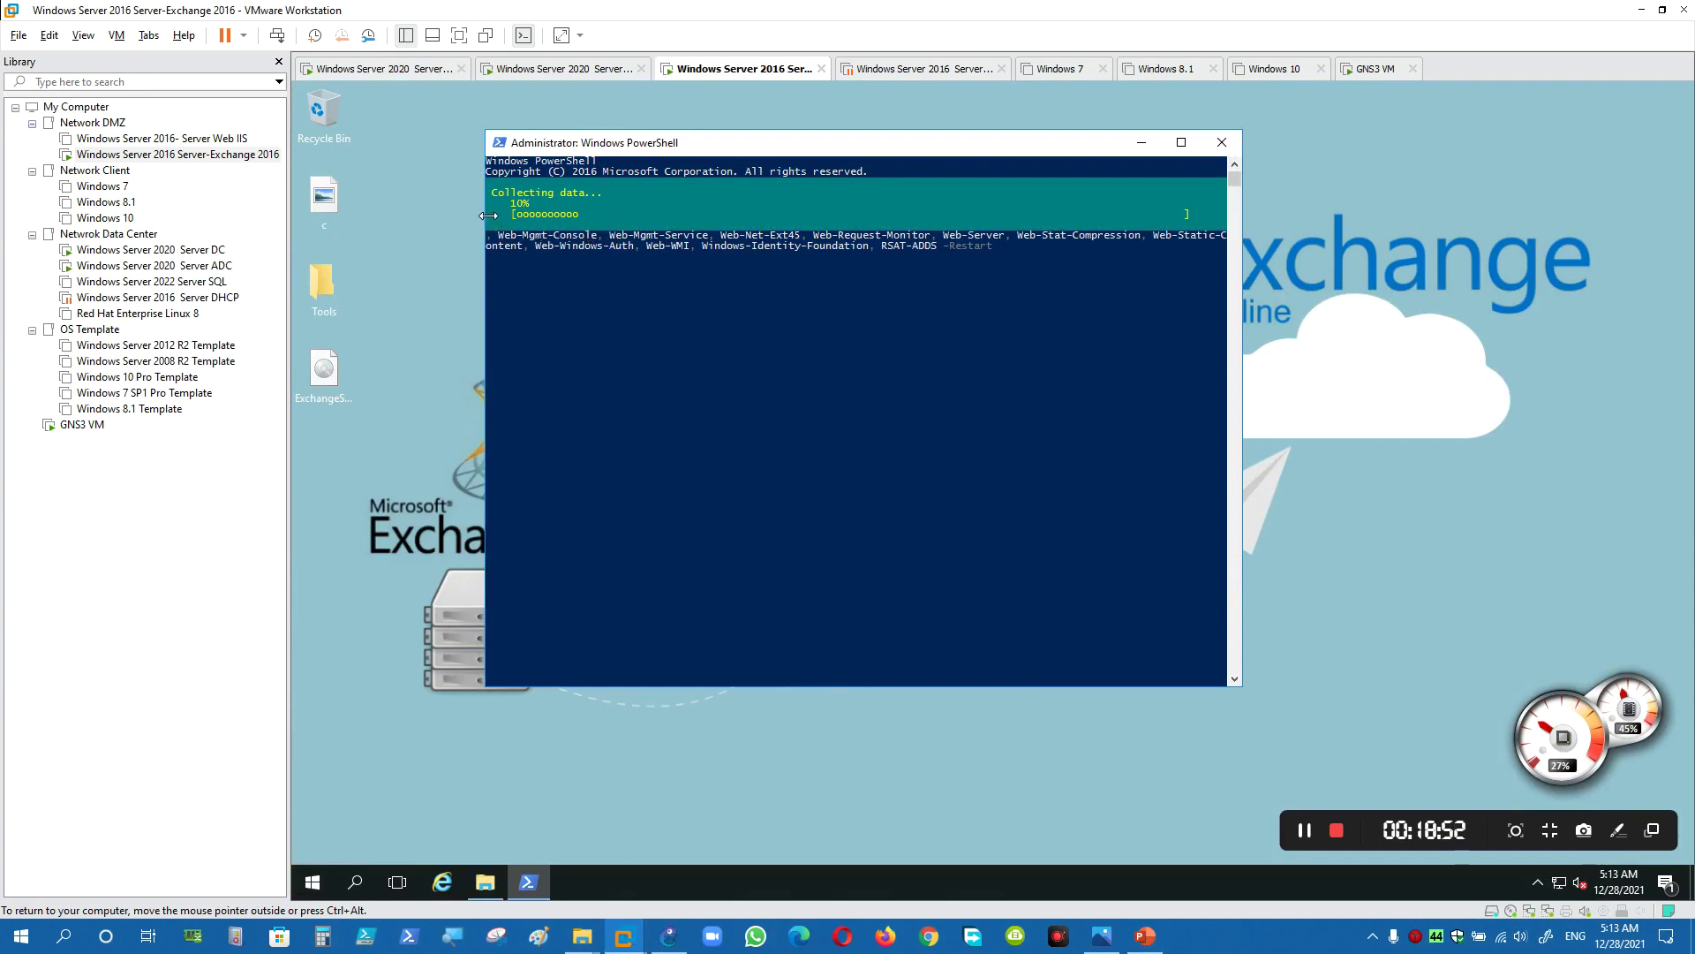
pyautogui.moveTo(486, 224); pyautogui.dragTo(333, 225)
pyautogui.moveTo(399, 154); pyautogui.dragTo(571, 171)
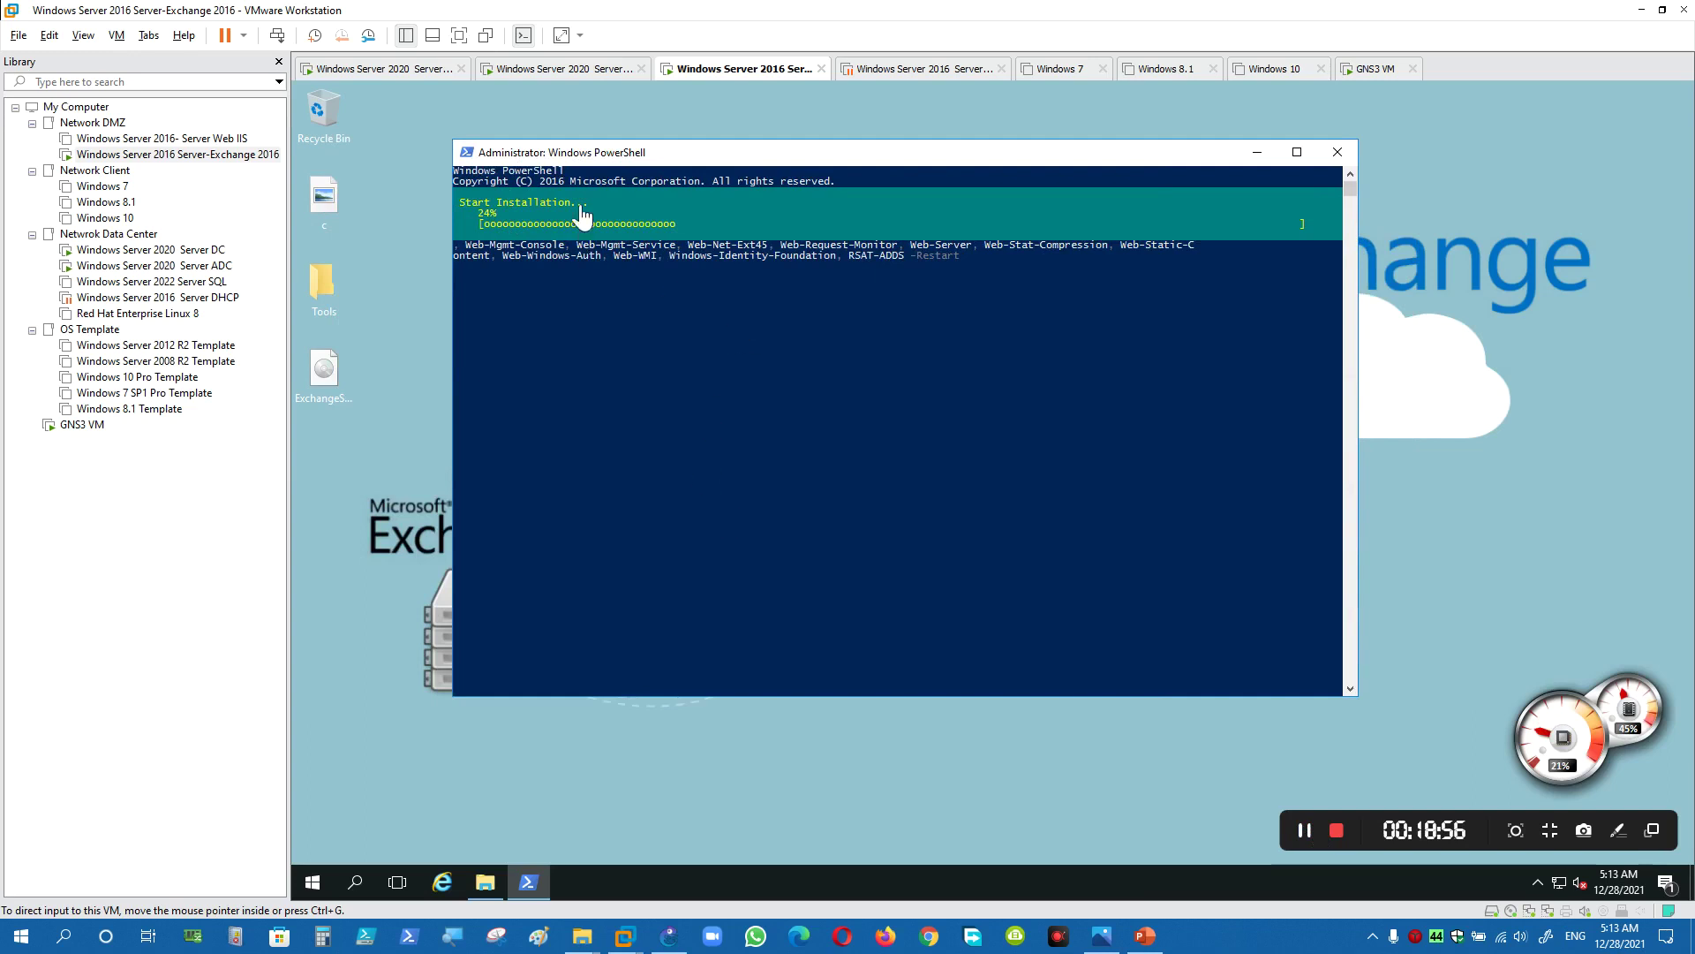
pyautogui.moveTo(615, 160); pyautogui.dragTo(605, 154)
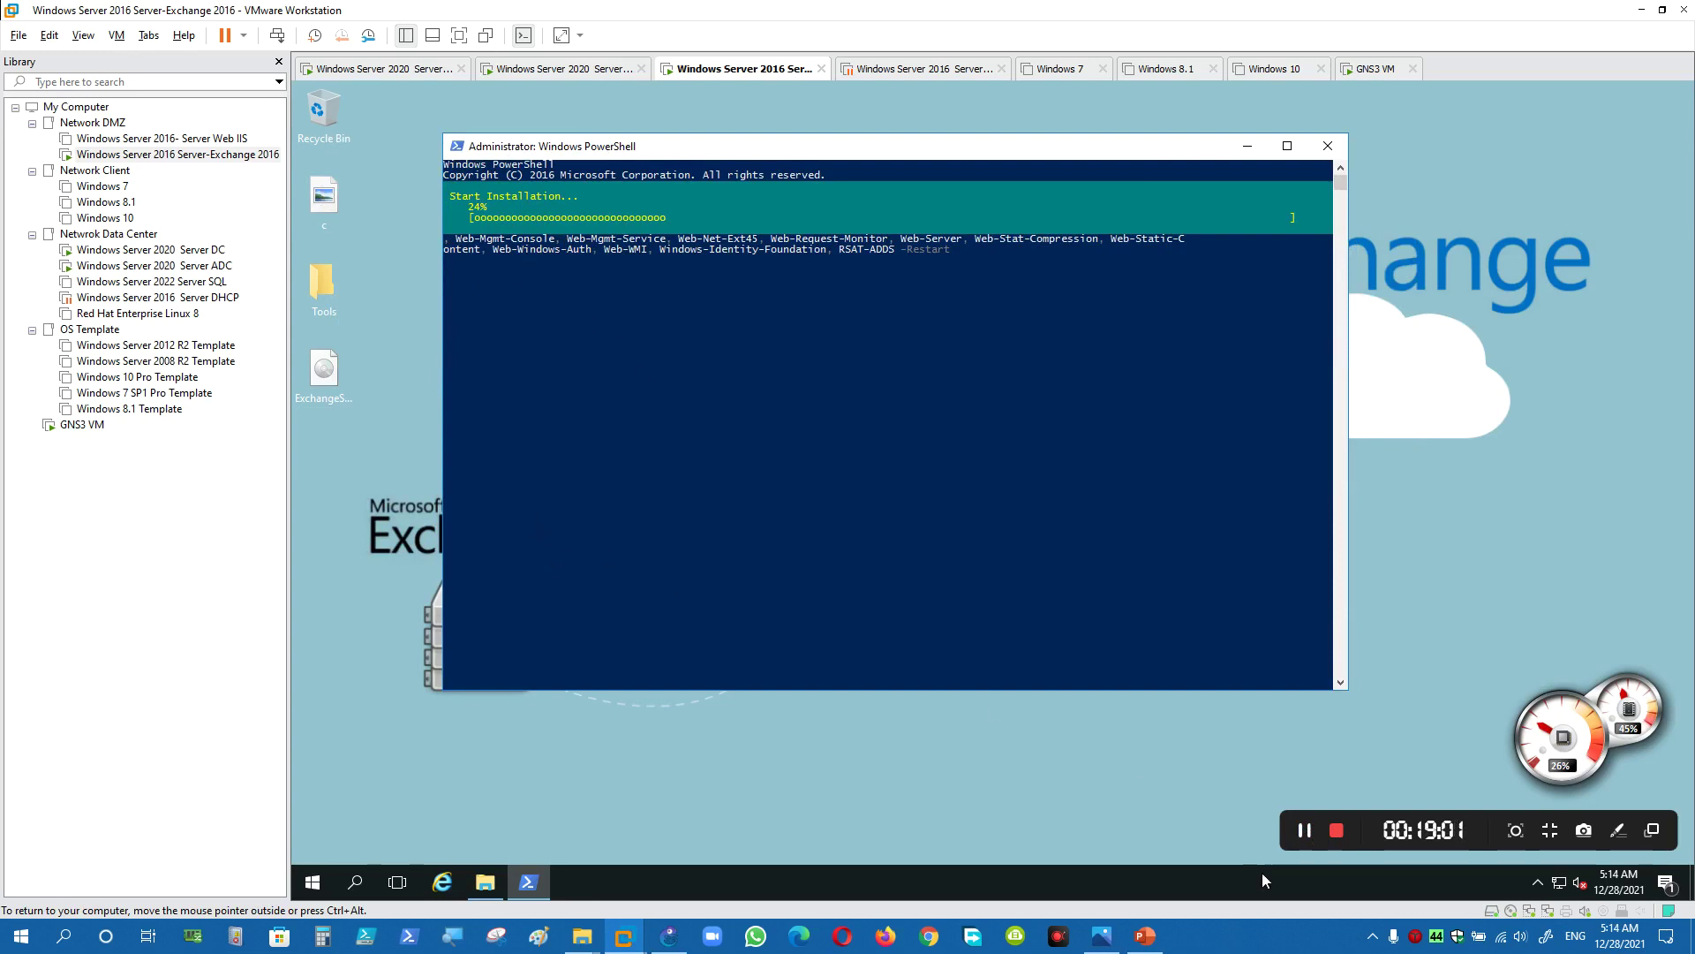
pyautogui.click(1146, 935)
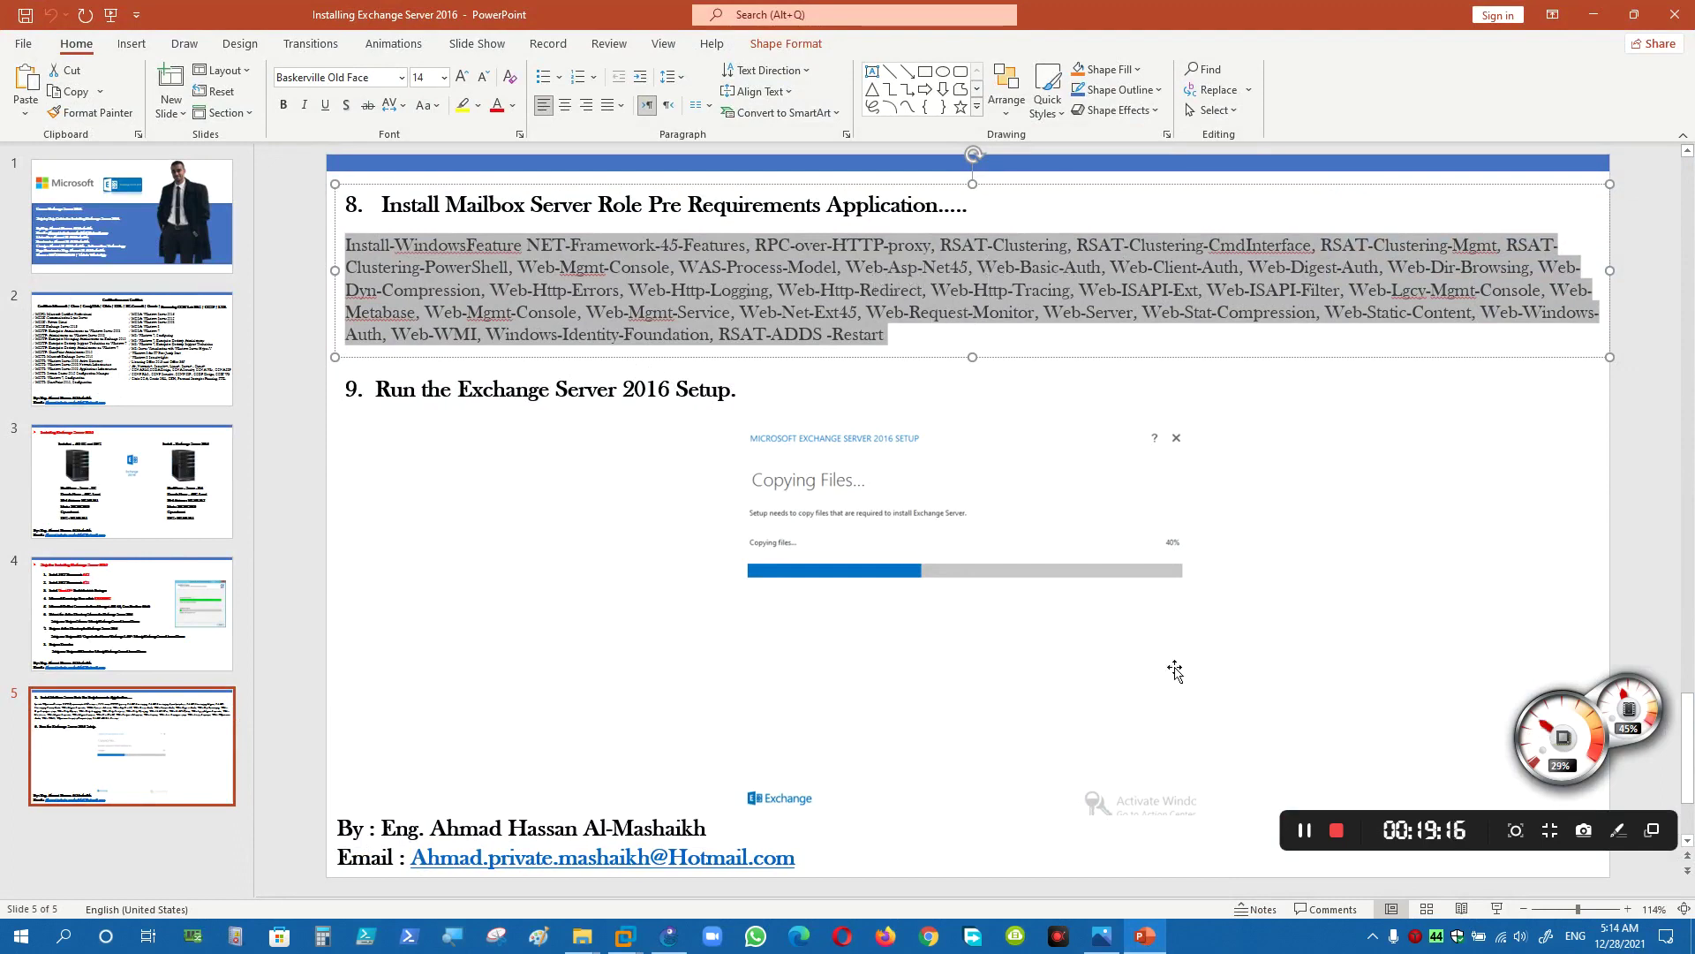
# - Open the mailbox prerequisites script in PowerShell ISE, review its contents, then close ISE
pyautogui.click(1305, 830)
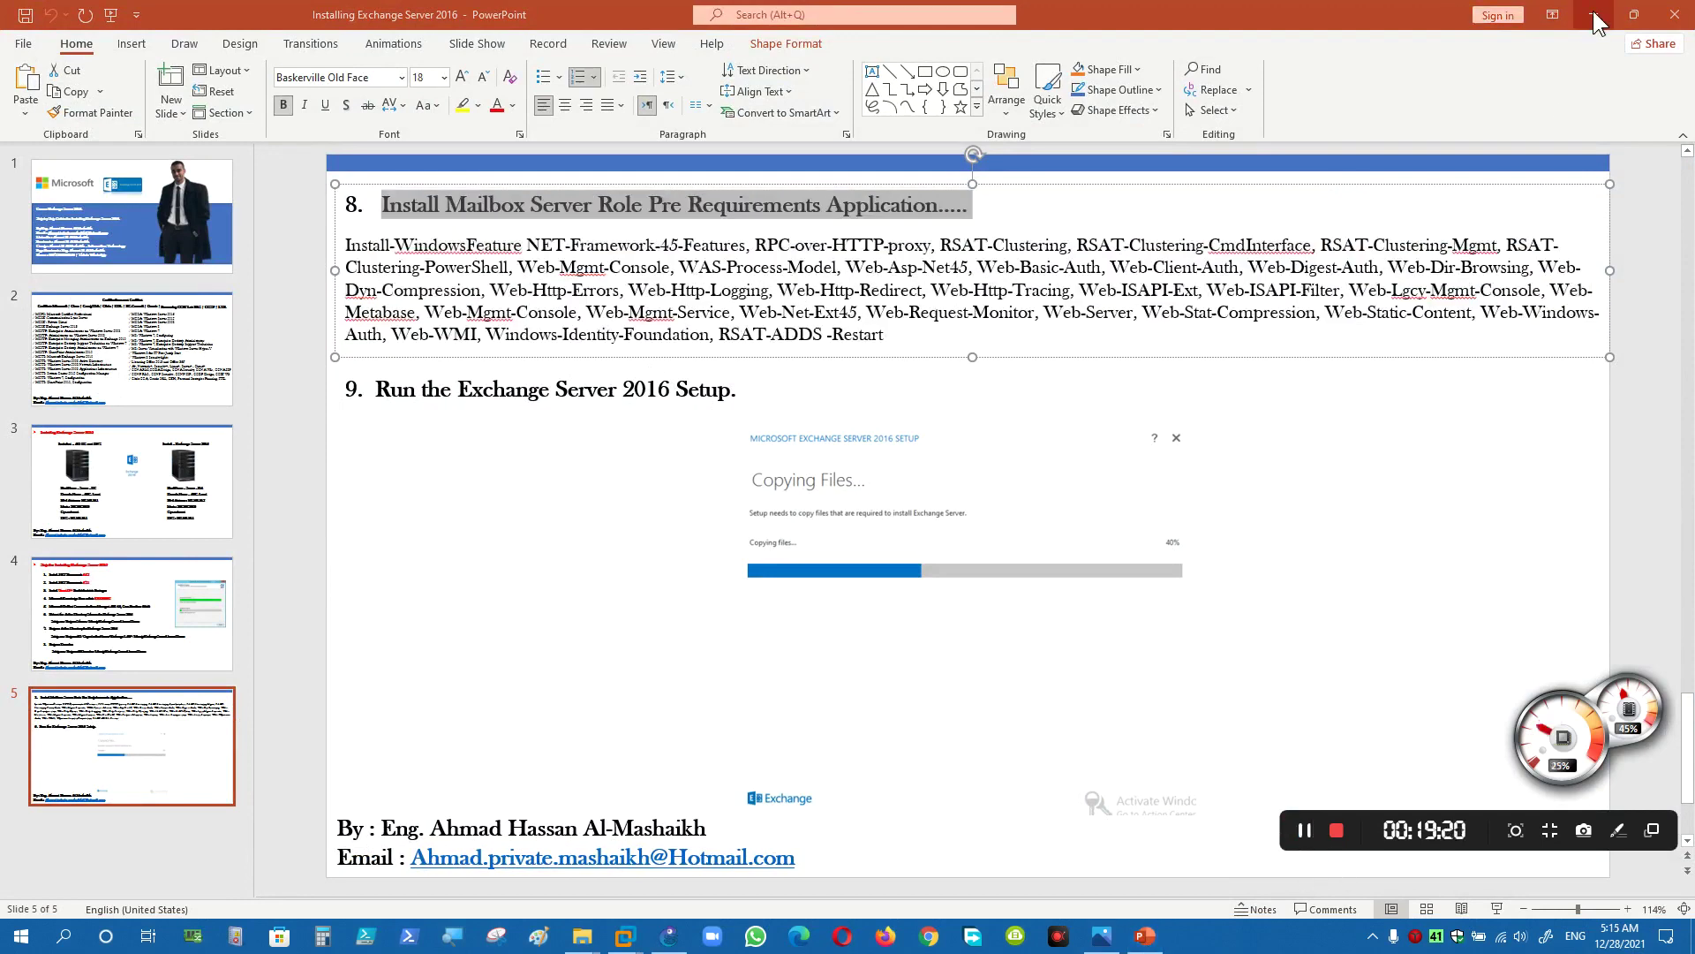
pyautogui.click(1594, 15)
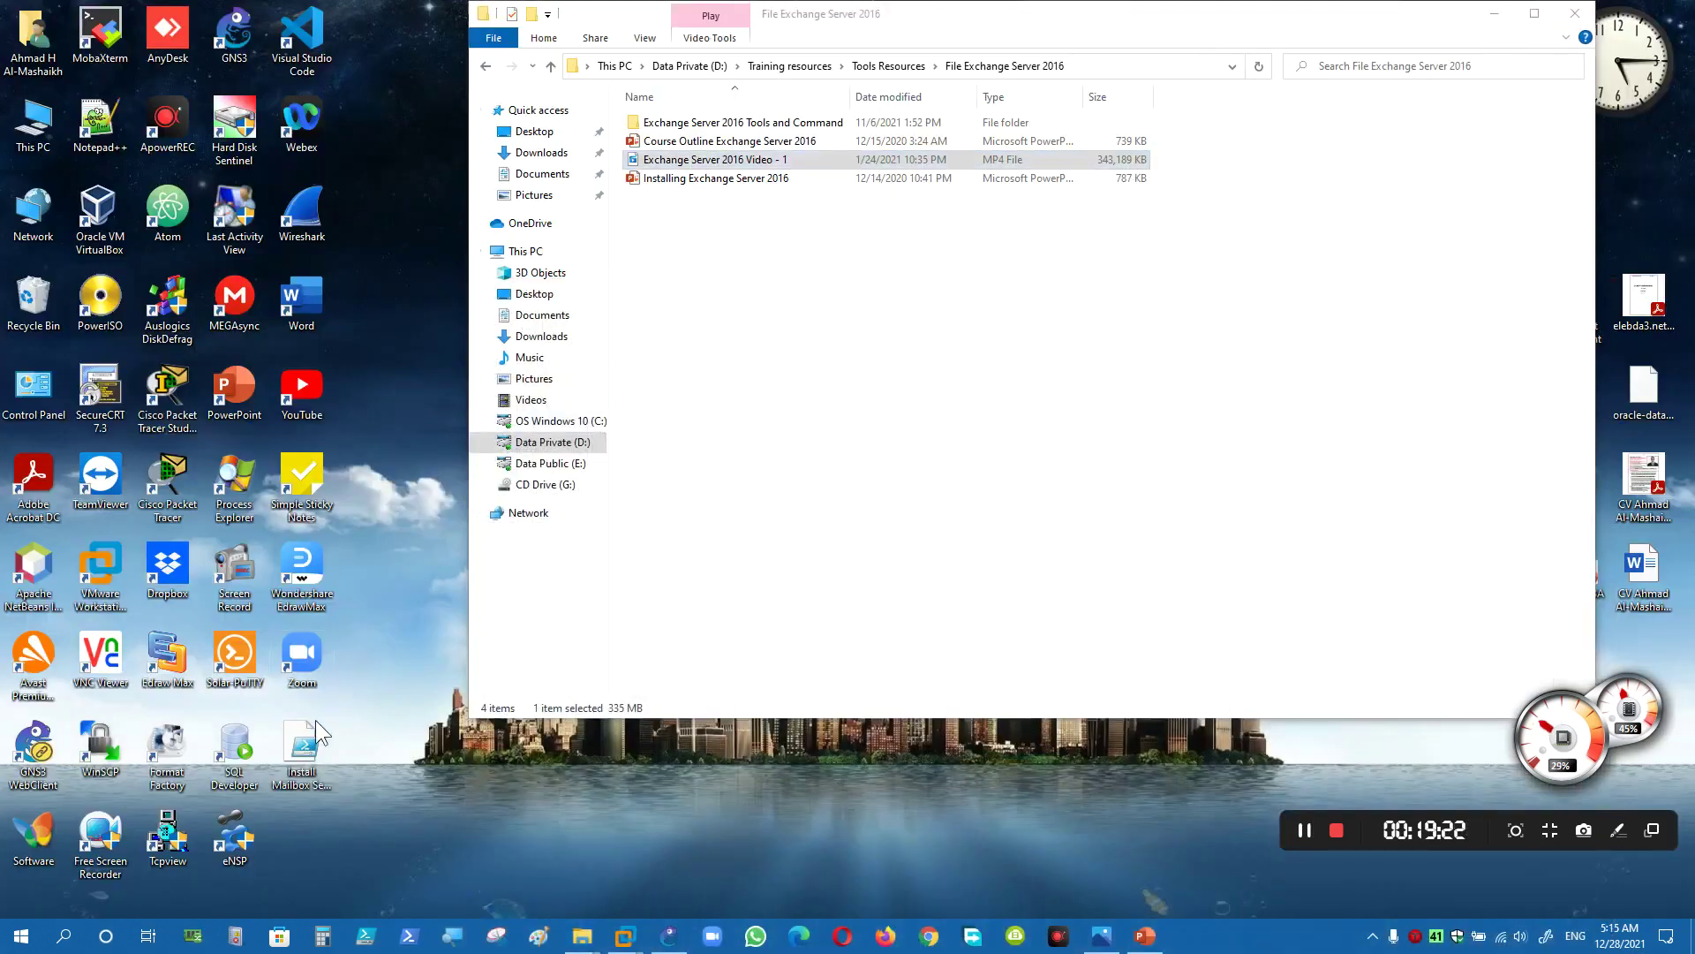
pyautogui.click(302, 742)
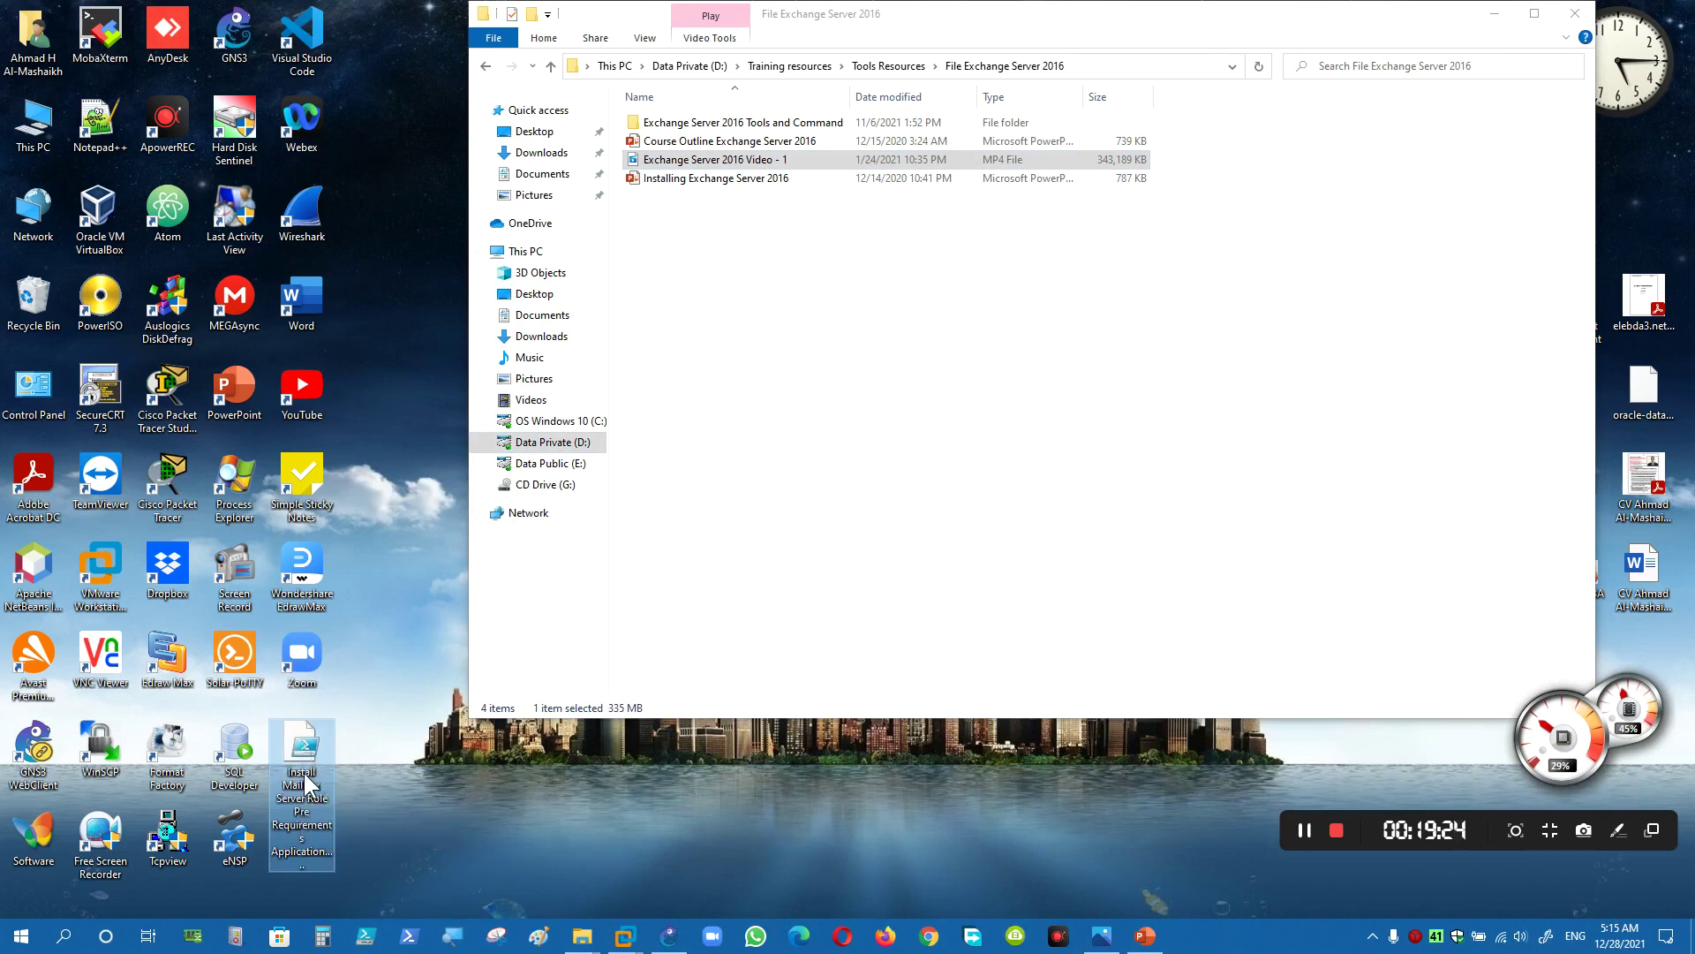
pyautogui.rightClick(311, 775)
pyautogui.click(368, 219)
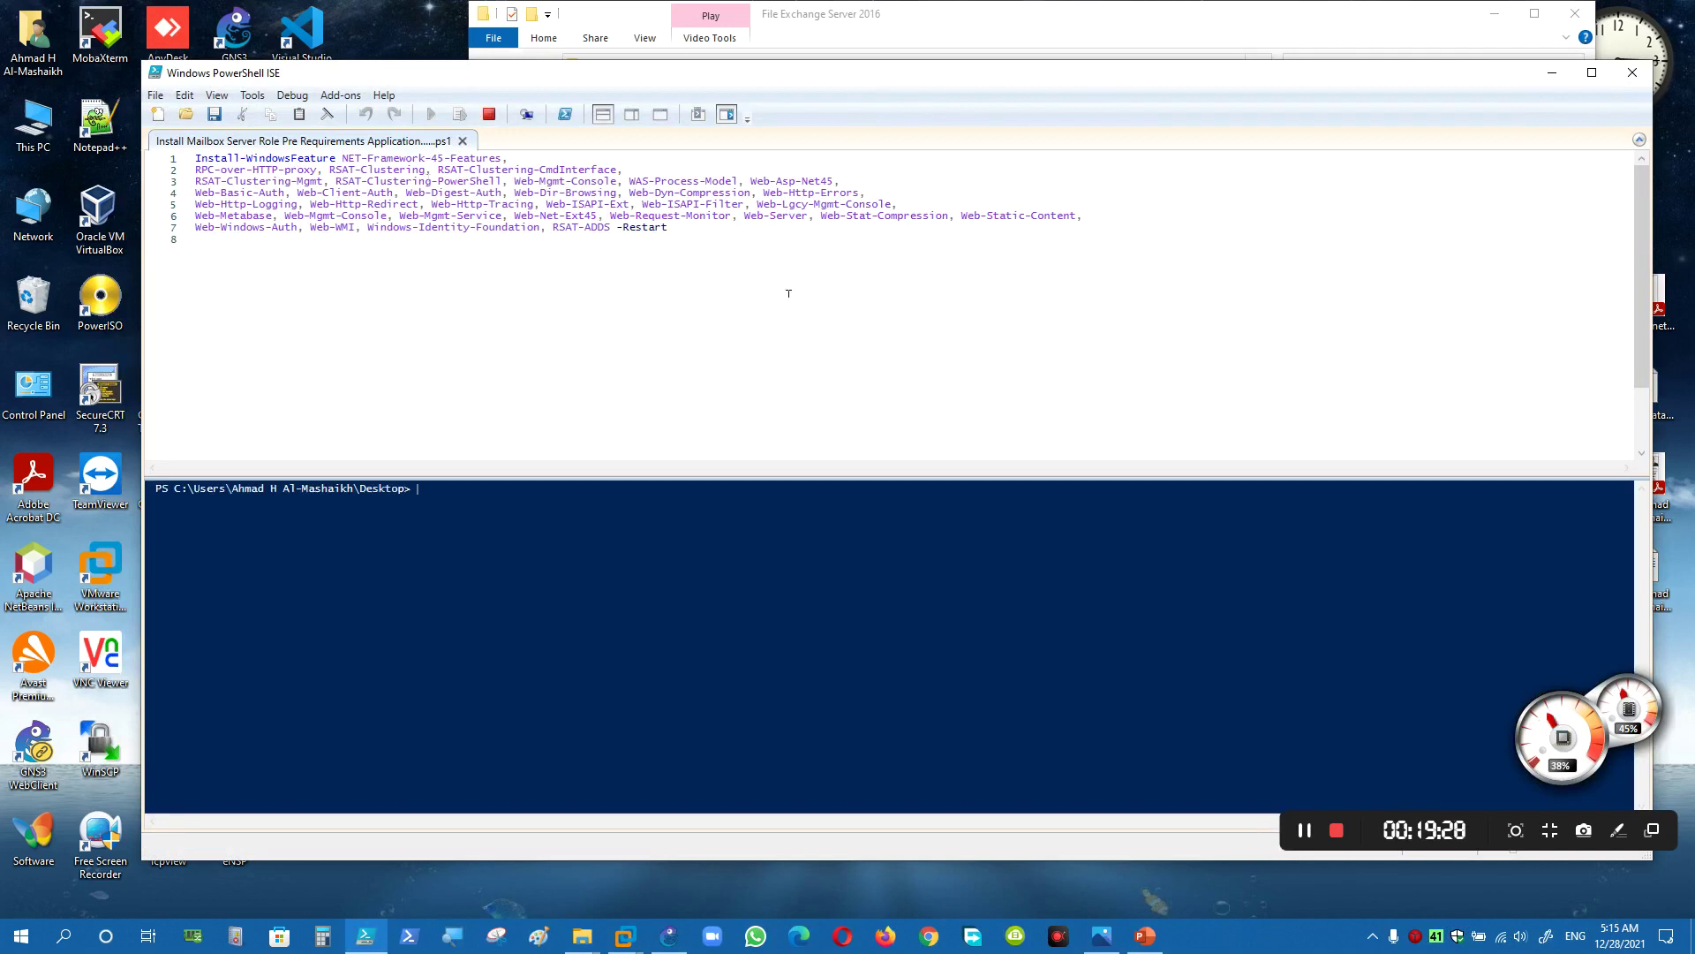
pyautogui.moveTo(900, 245); pyautogui.dragTo(195, 157)
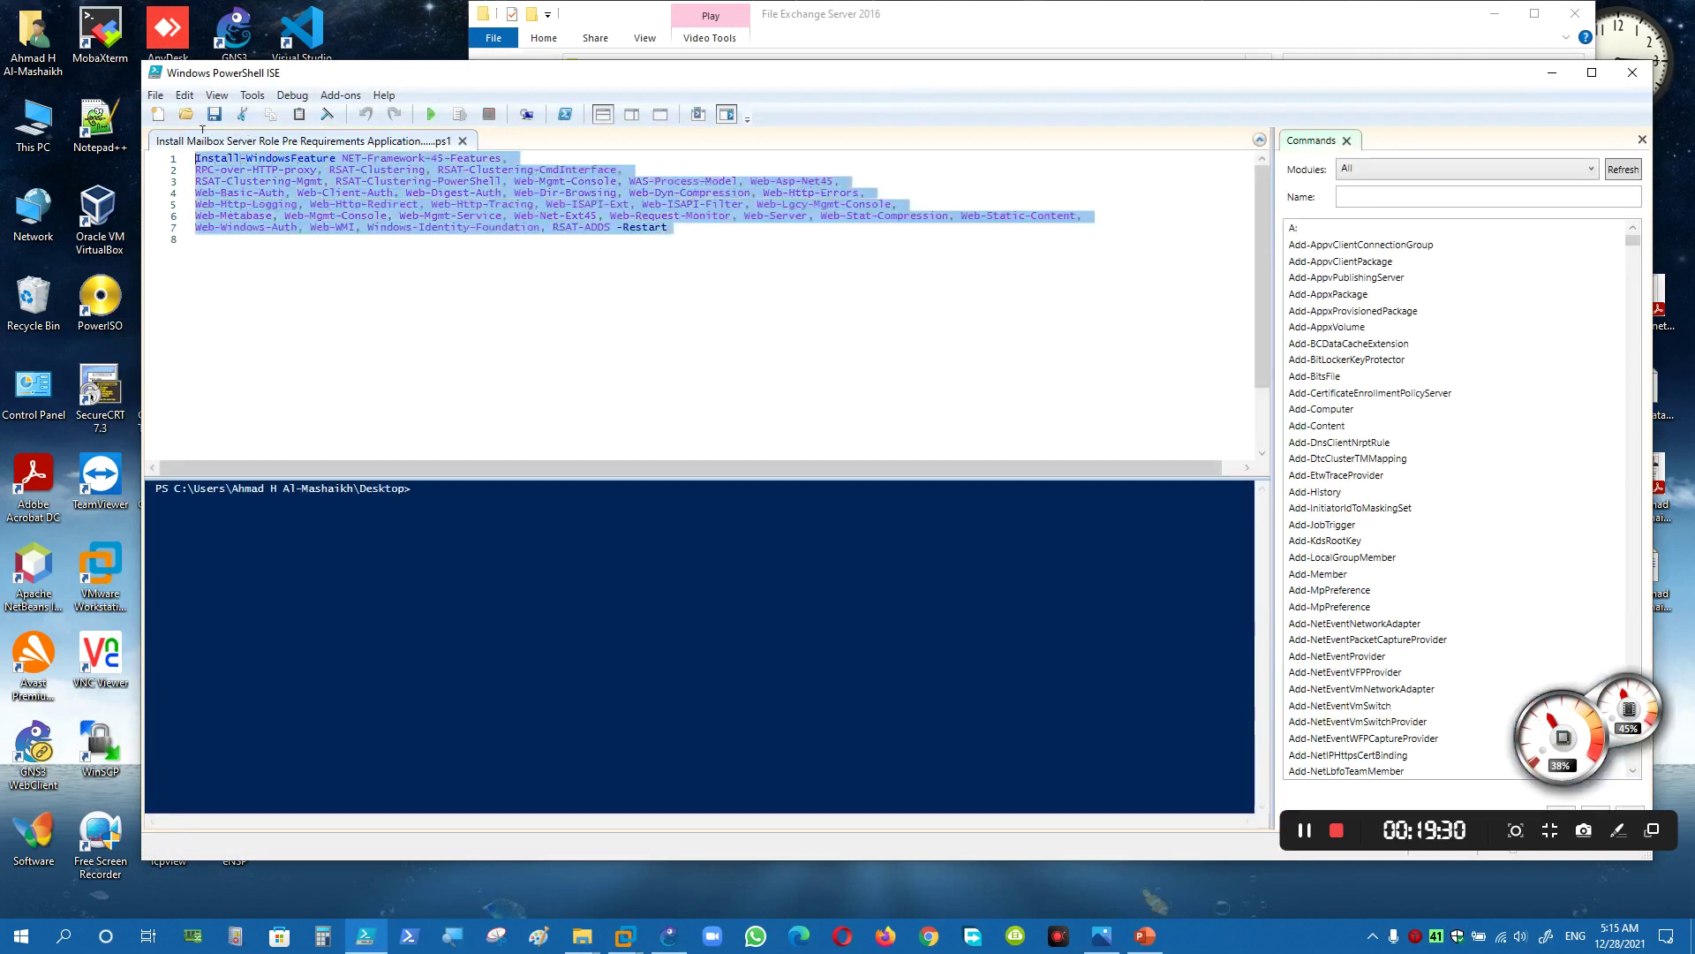
pyautogui.click(1633, 72)
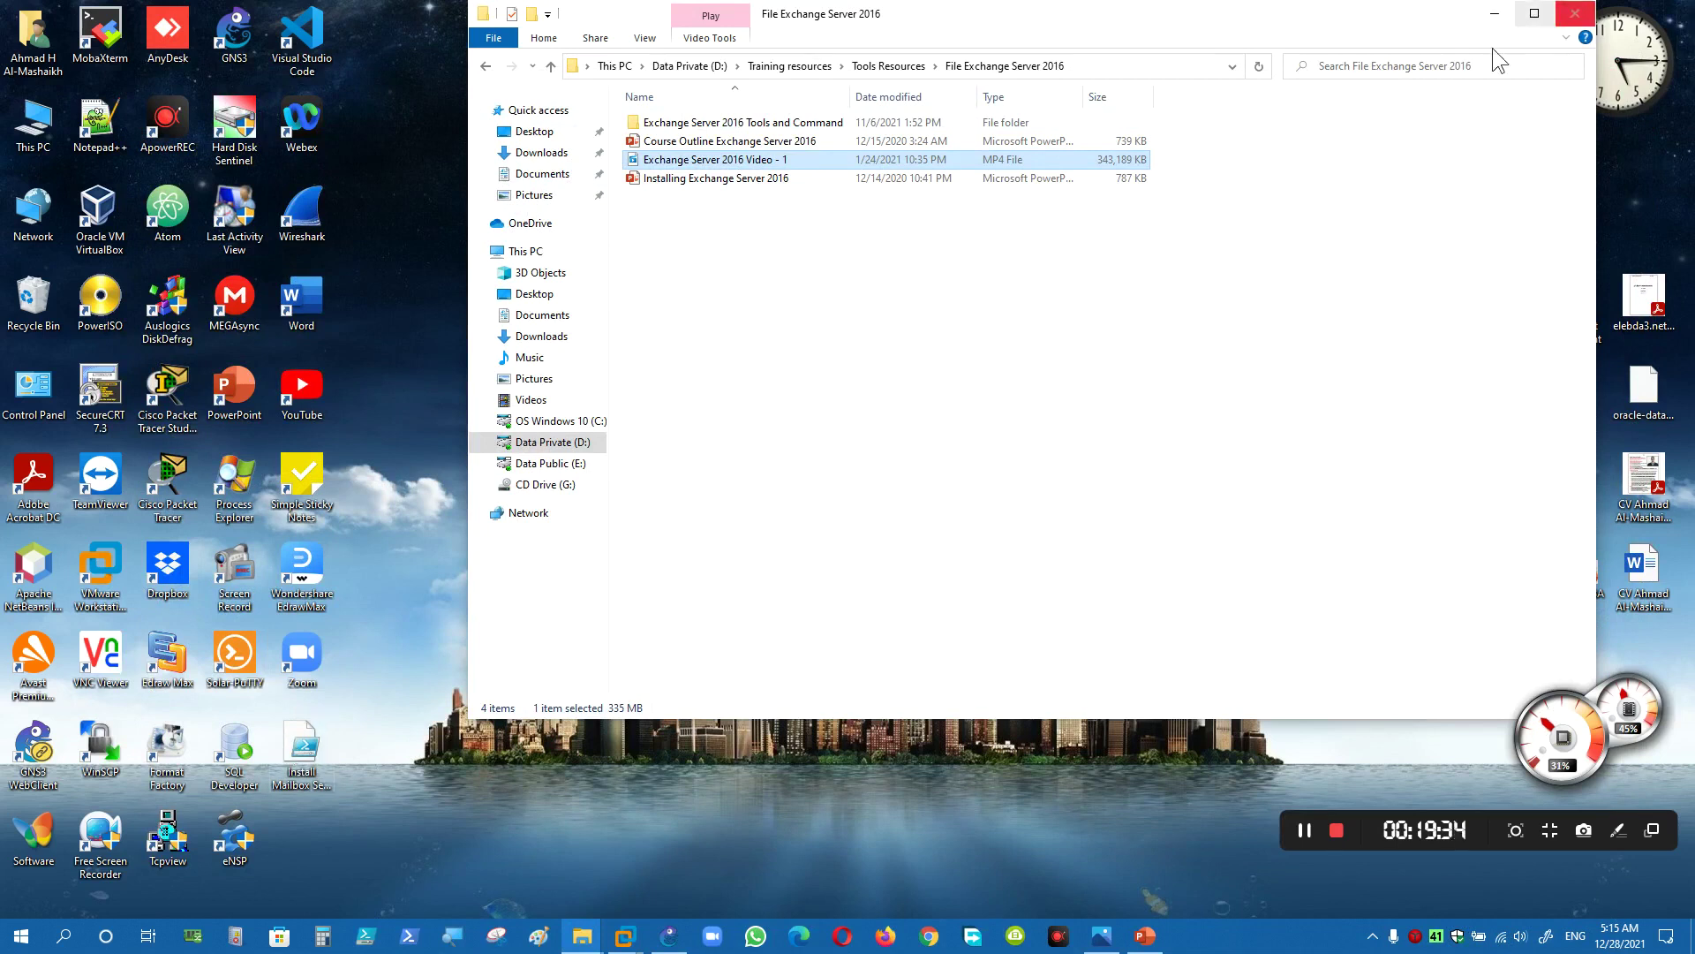
# - Move the prerequisites script into the Tools Resources and LAB folder, verify it, and refresh the desktop
pyautogui.moveTo(287, 746)
pyautogui.mouseDown()
pyautogui.moveTo(311, 702)
pyautogui.moveTo(406, 708)
pyautogui.moveTo(805, 375)
pyautogui.moveTo(287, 744)
pyautogui.mouseUp()
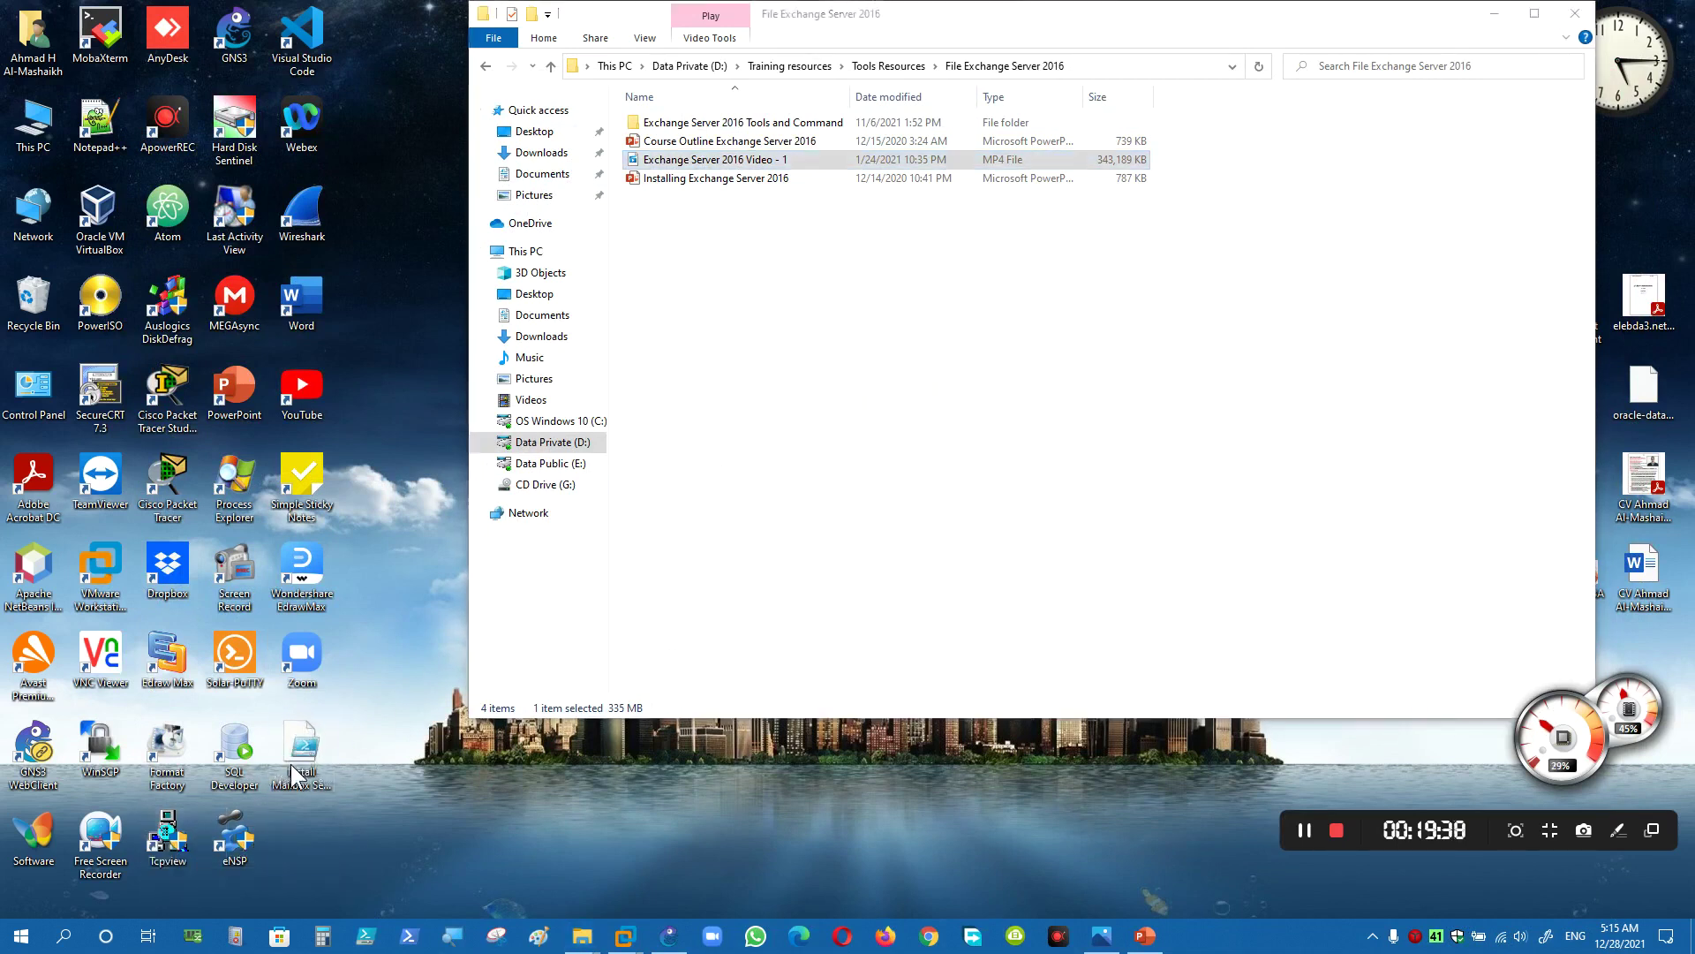
pyautogui.rightClick(300, 749)
pyautogui.click(334, 658)
pyautogui.click(772, 480)
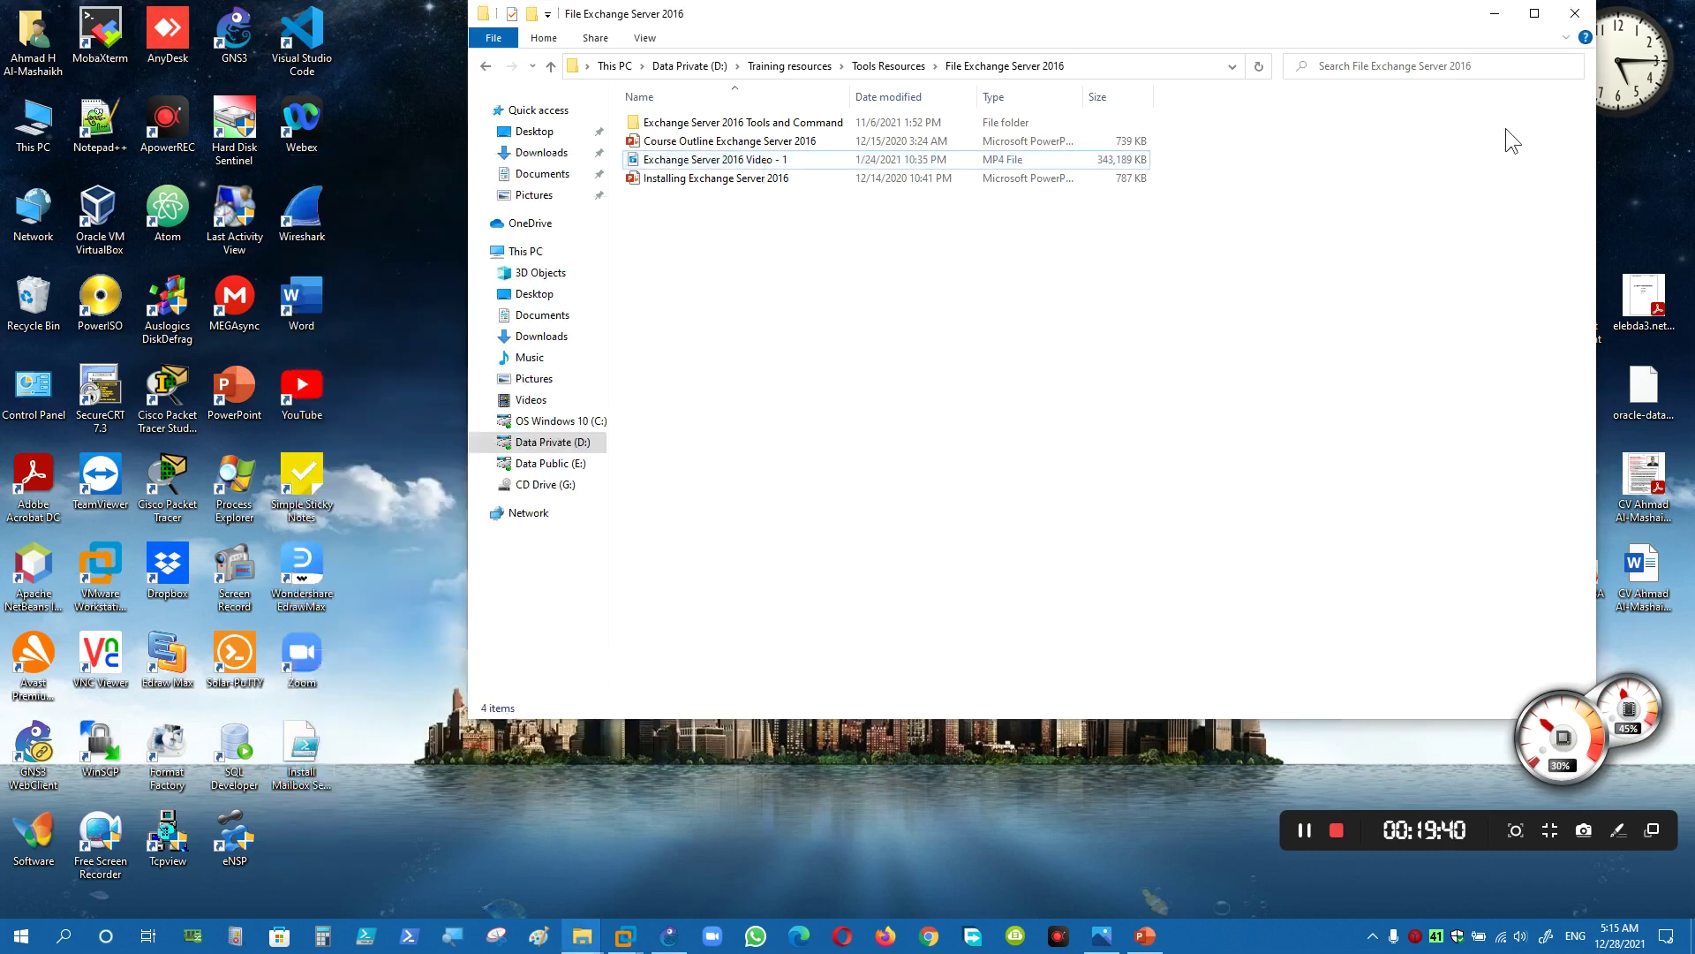
pyautogui.hotkey('ctrl', 'v')
pyautogui.click(1575, 15)
pyautogui.moveTo(305, 769); pyautogui.dragTo(1121, 607)
pyautogui.doubleClick(1114, 600)
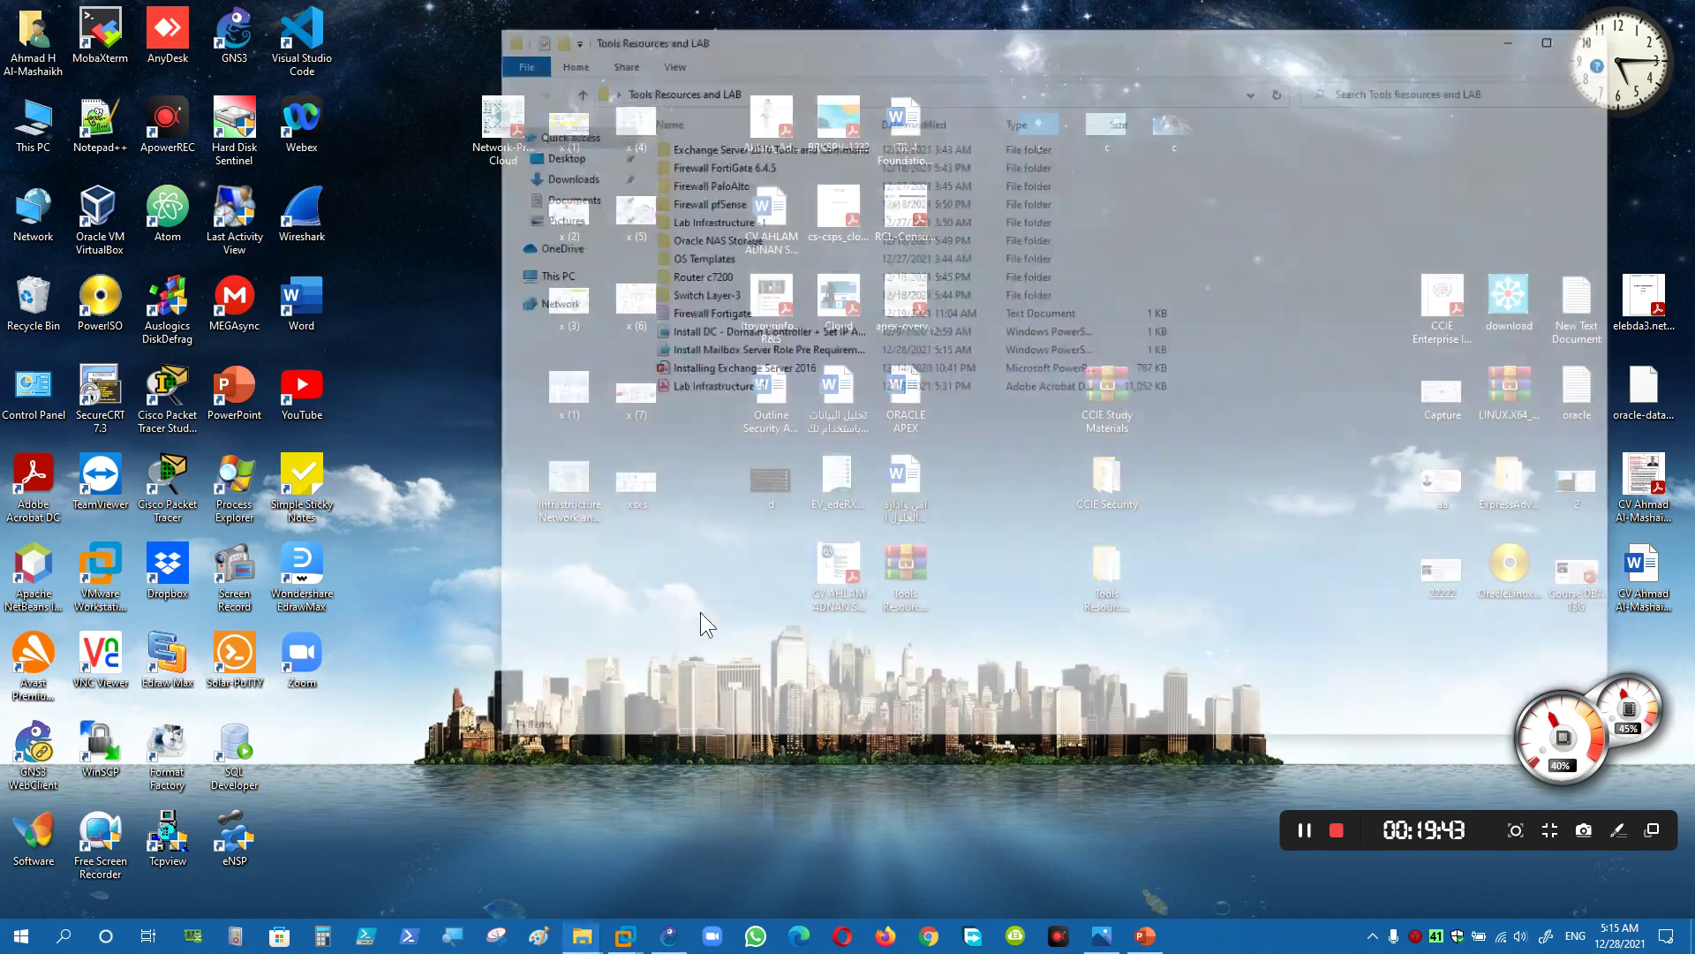
pyautogui.hotkey('alt', 'F4')
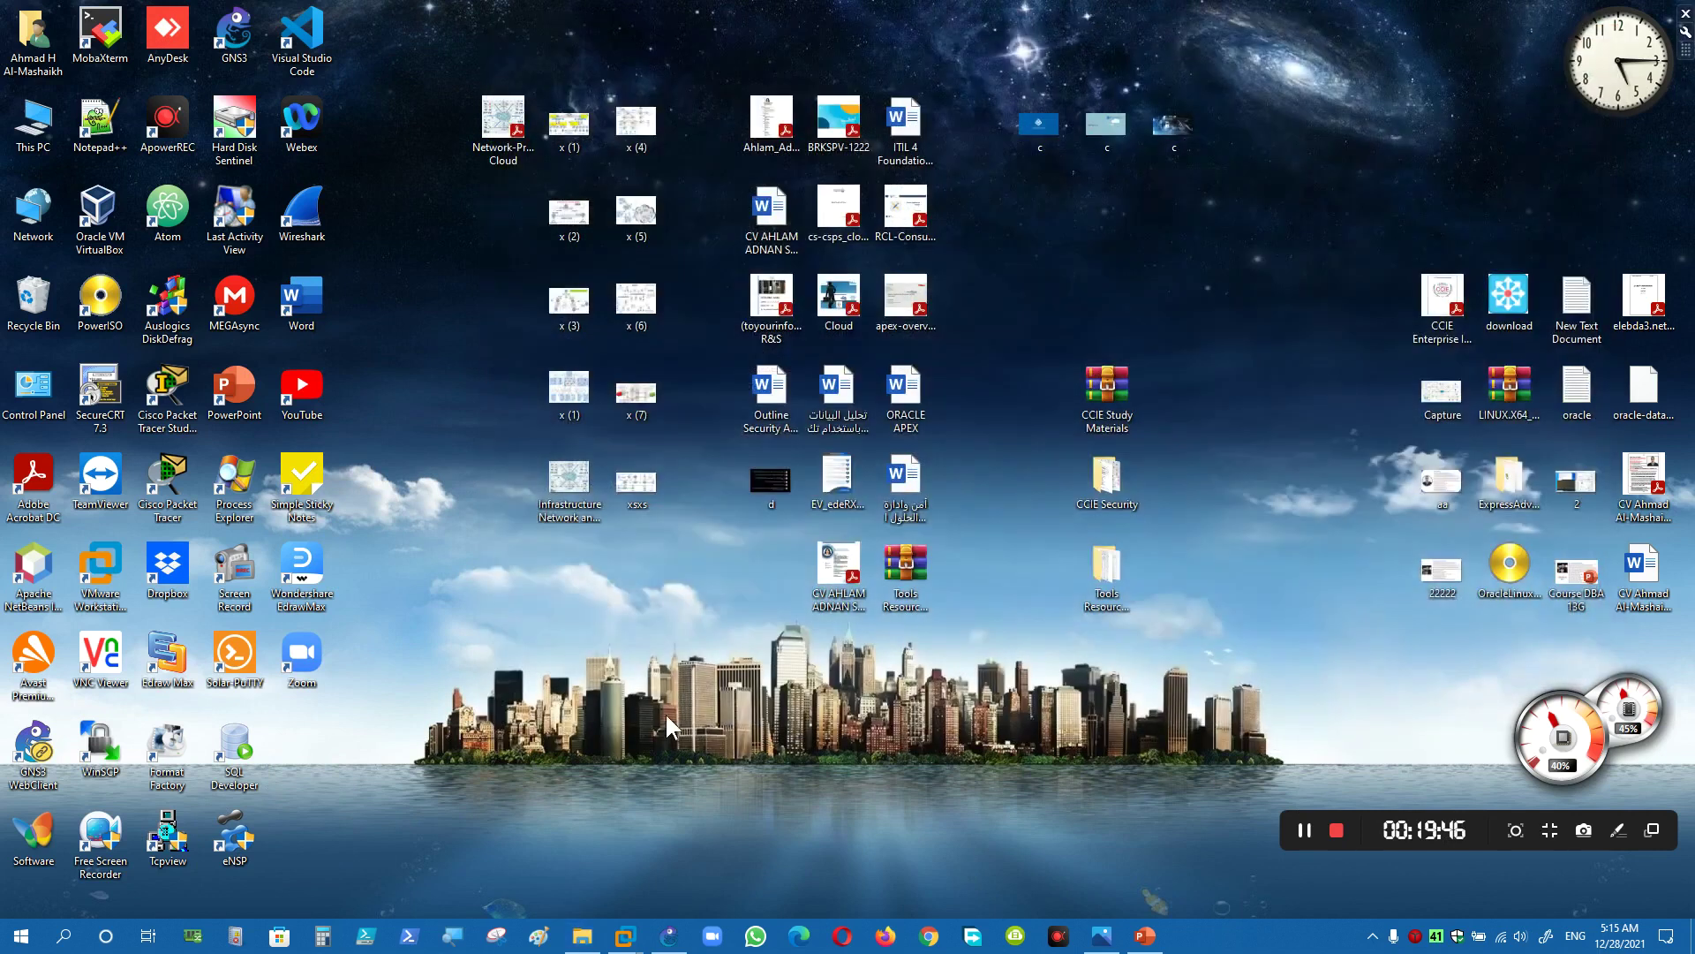
pyautogui.rightClick(664, 707)
pyautogui.click(719, 478)
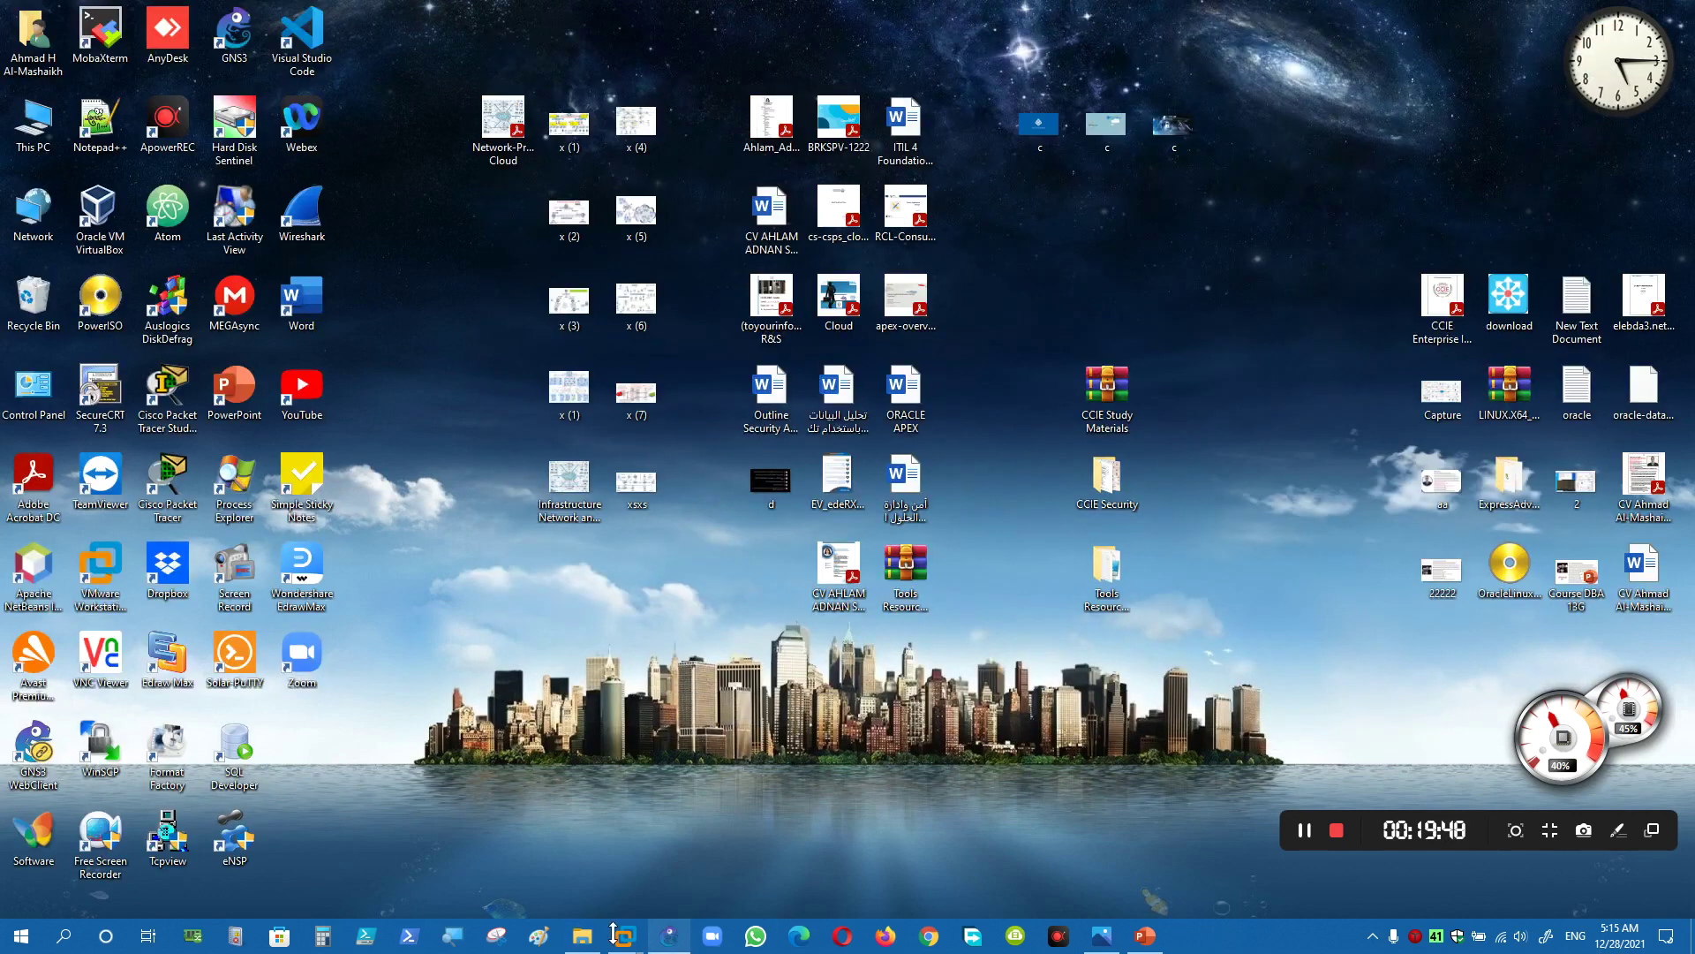
# - Bring the Exchange server VM back to the front and clear stray selections in its console and desktop
pyautogui.moveTo(642, 945)
pyautogui.click(432, 812)
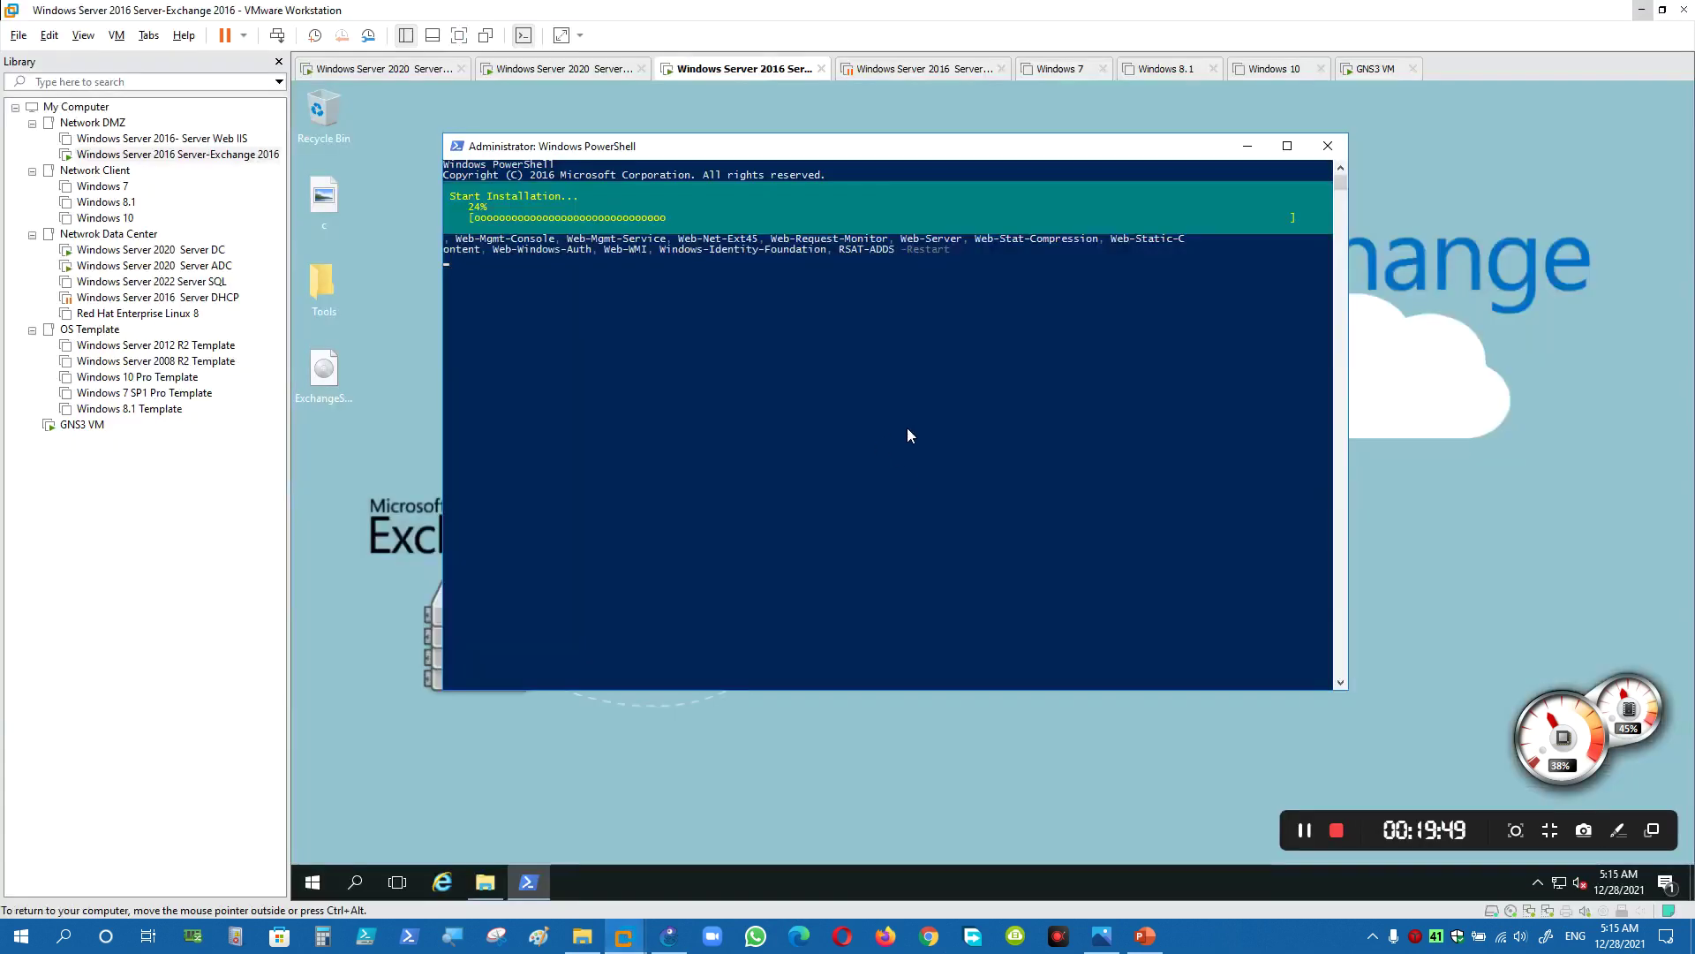
pyautogui.click(909, 429)
pyautogui.rightClick(910, 433)
pyautogui.click(1305, 830)
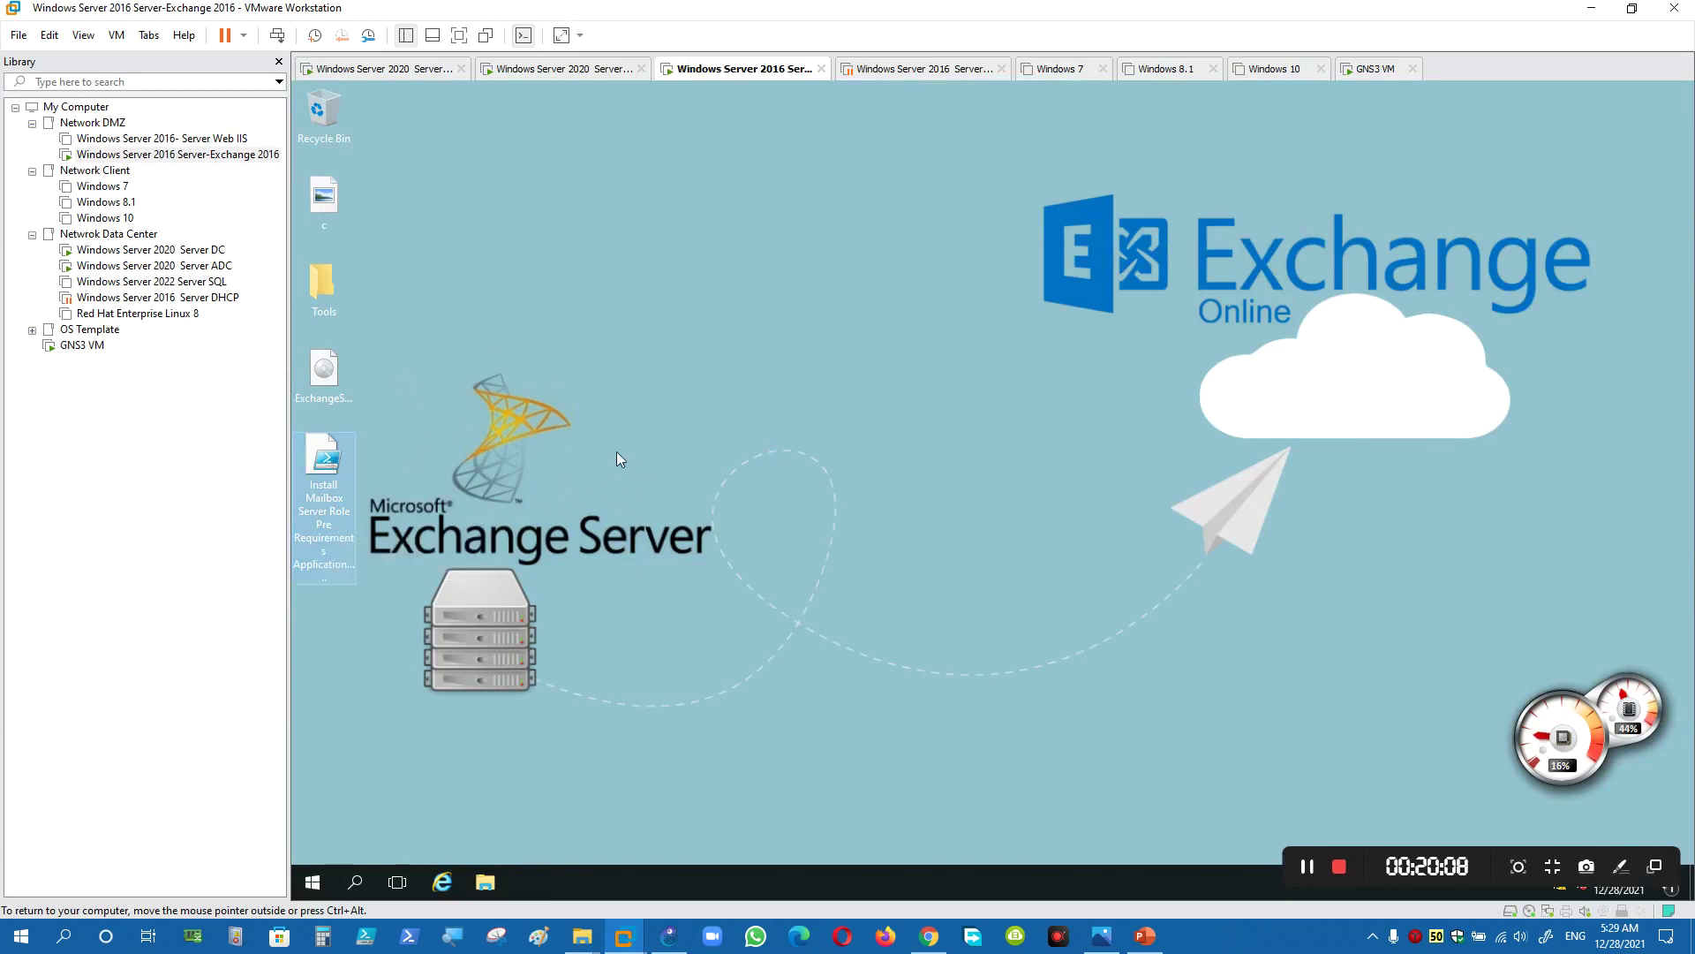
pyautogui.click(489, 448)
# - Restart the Exchange server VM from the Start menu, confirming the shutdown reason
pyautogui.click(312, 881)
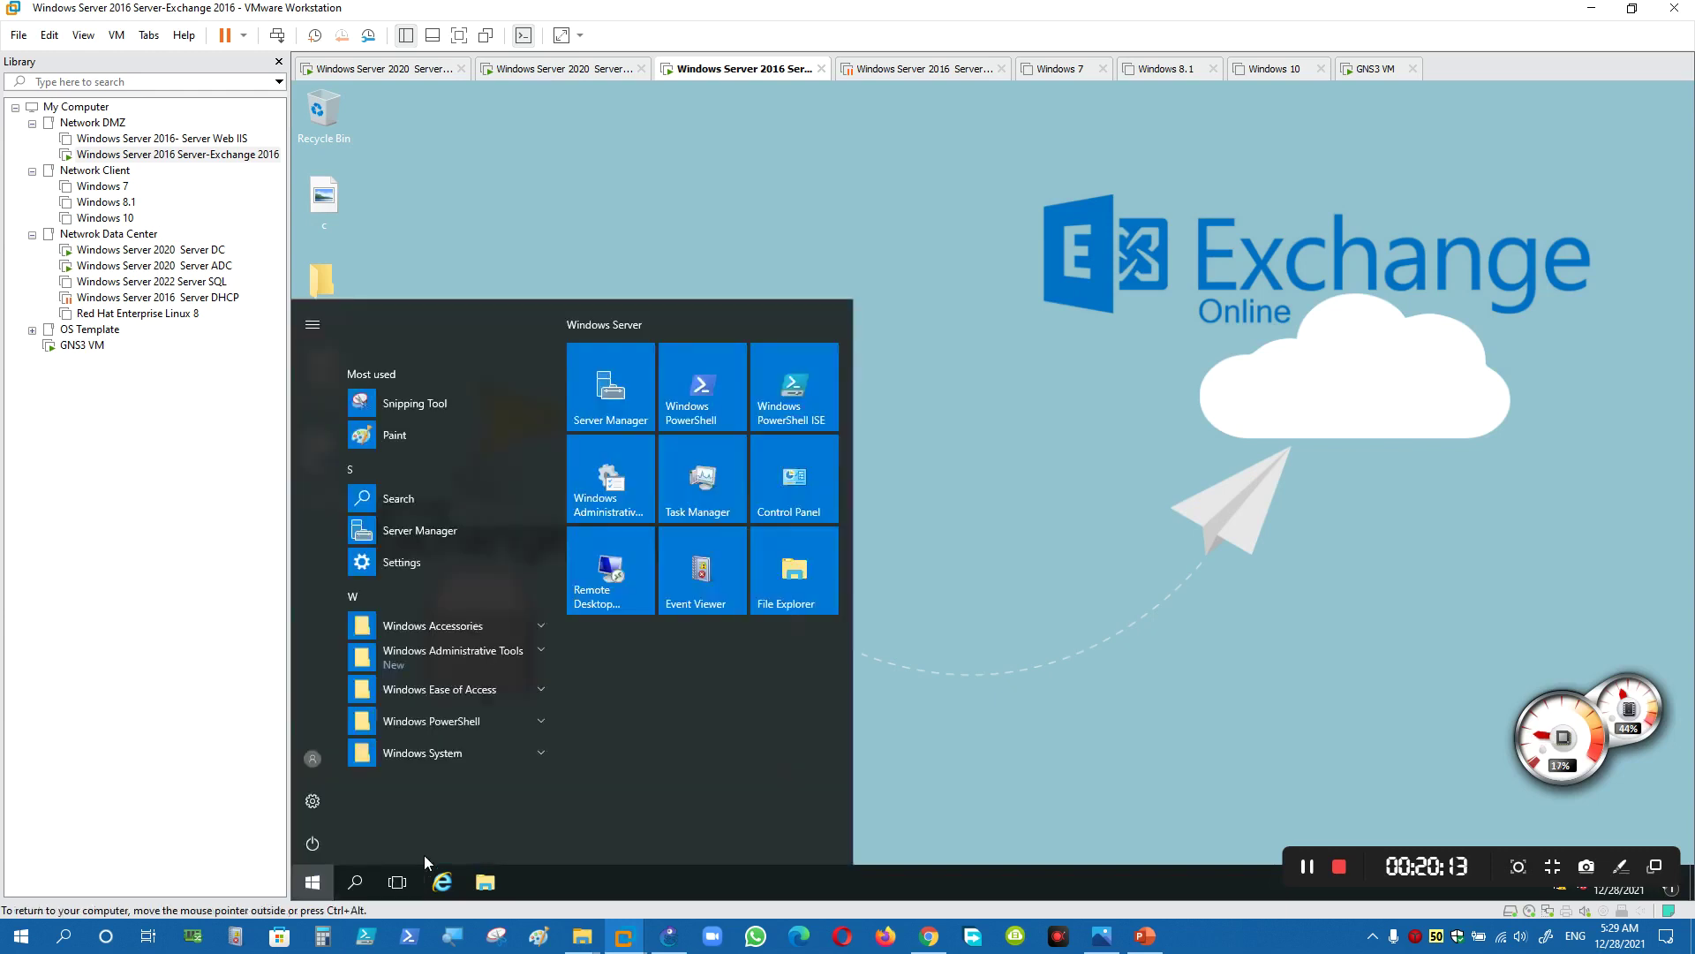
pyautogui.click(324, 843)
pyautogui.click(377, 792)
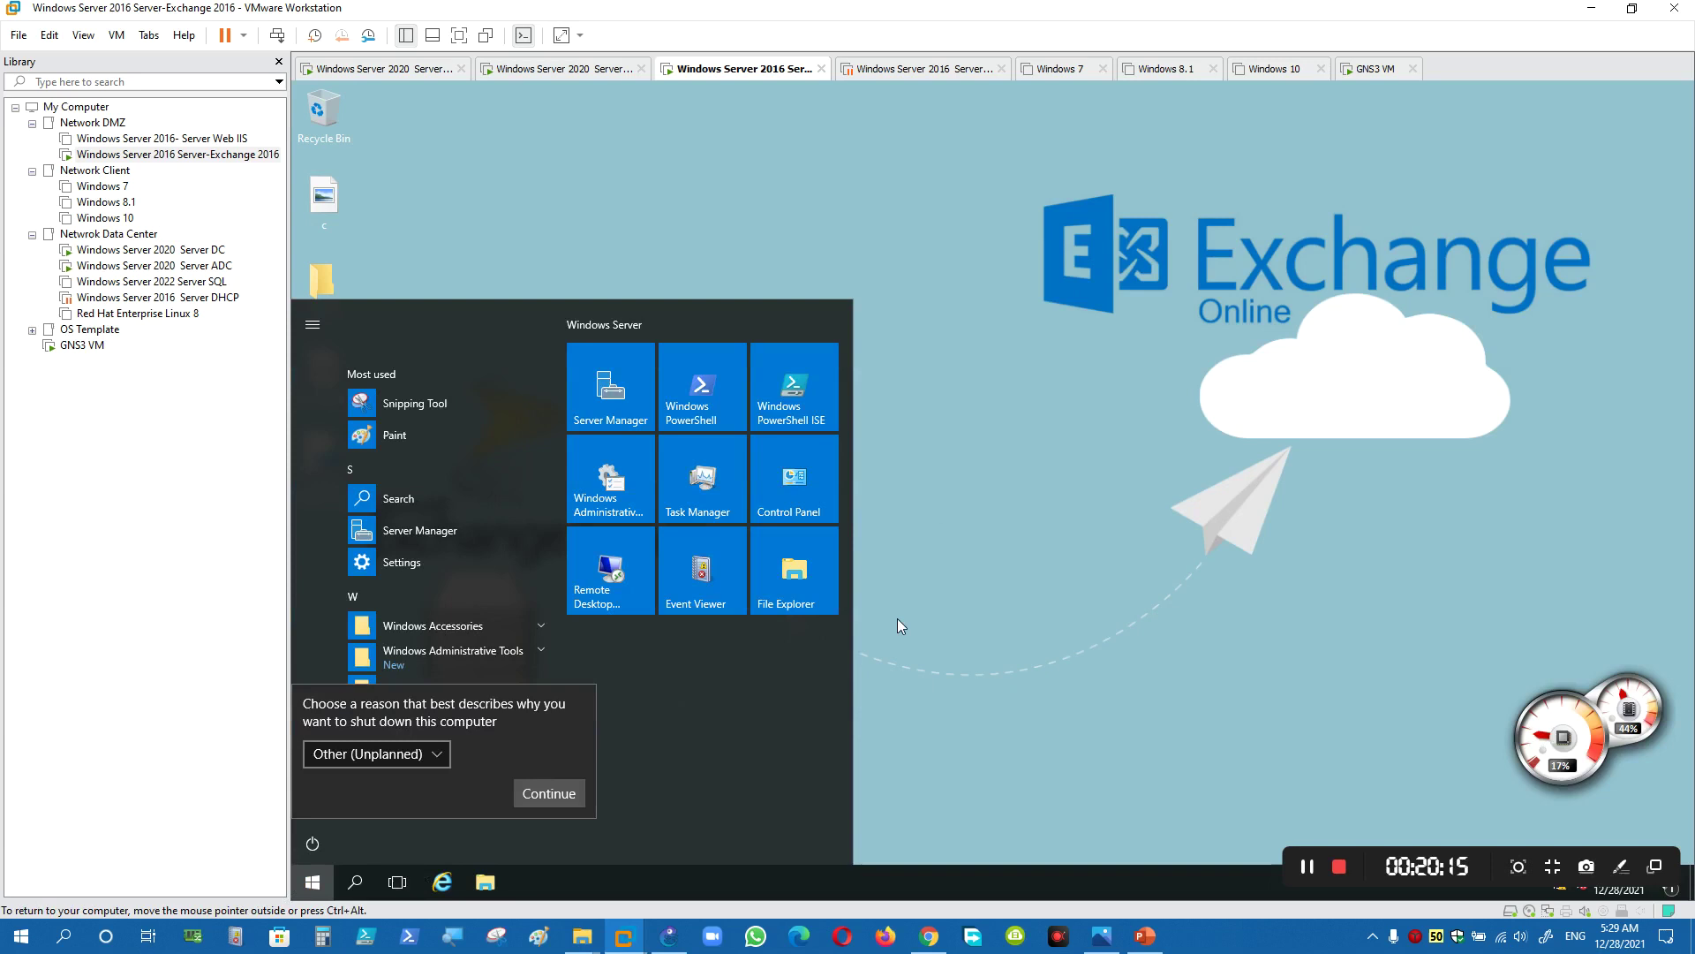
pyautogui.click(548, 793)
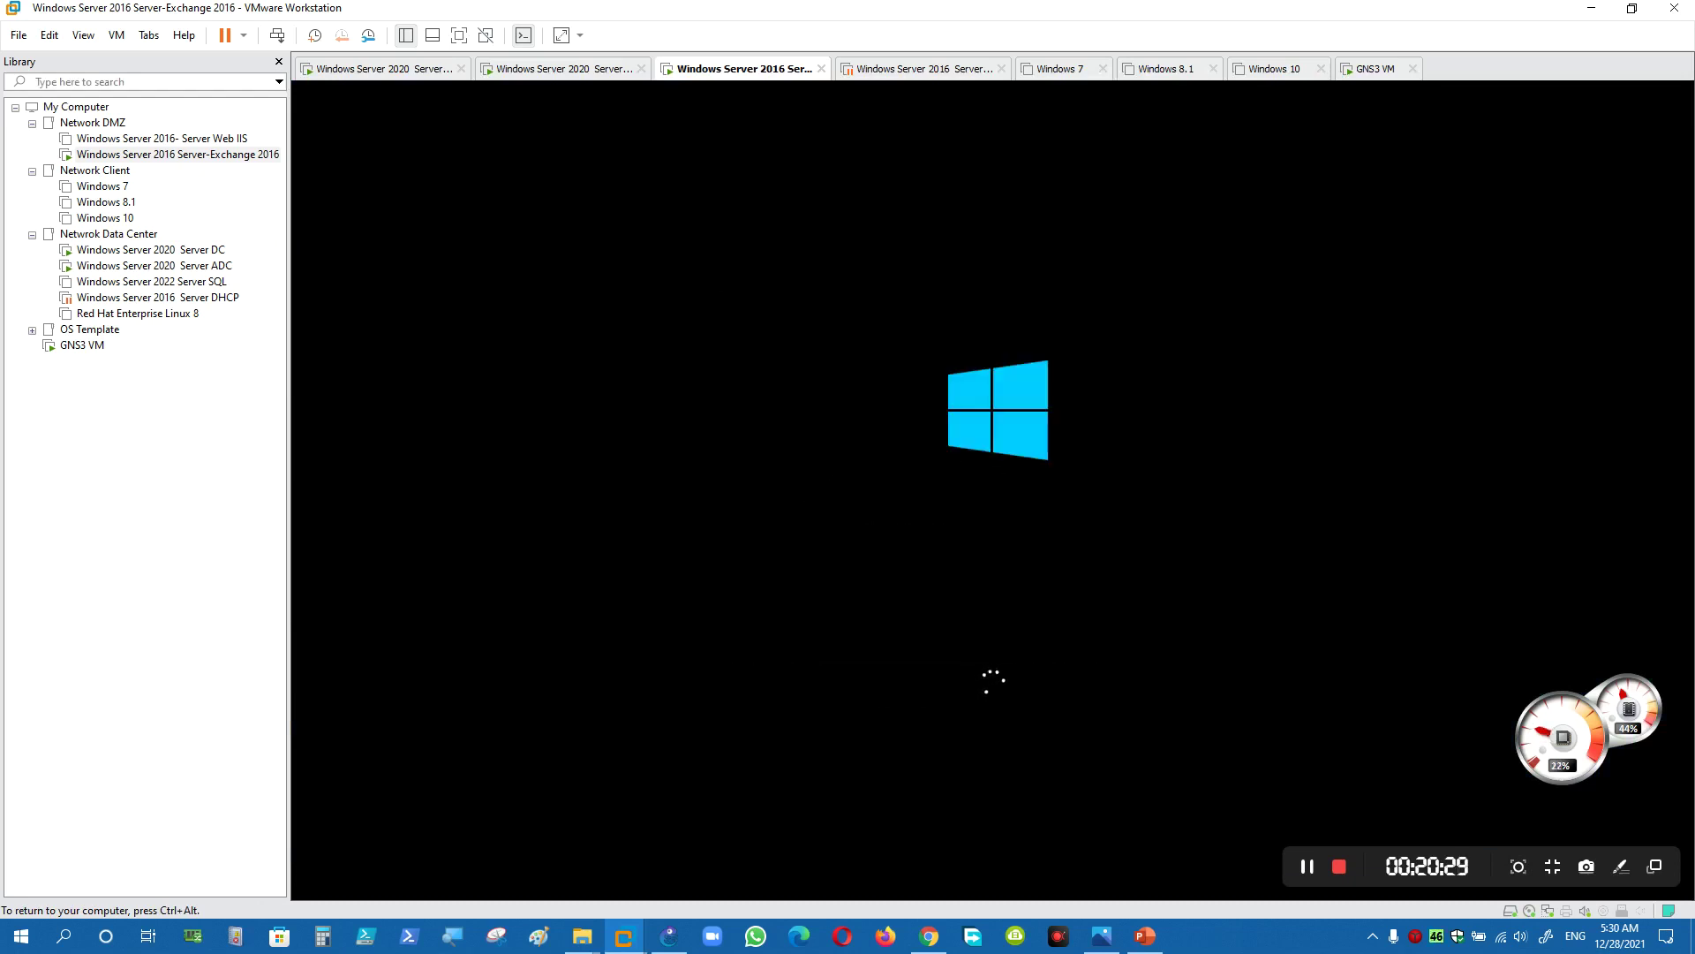
# - After the reboot, sign back in as administrator with the account password via Ctrl+Alt+Insert
pyautogui.hotkey('ctrl', 'alt')
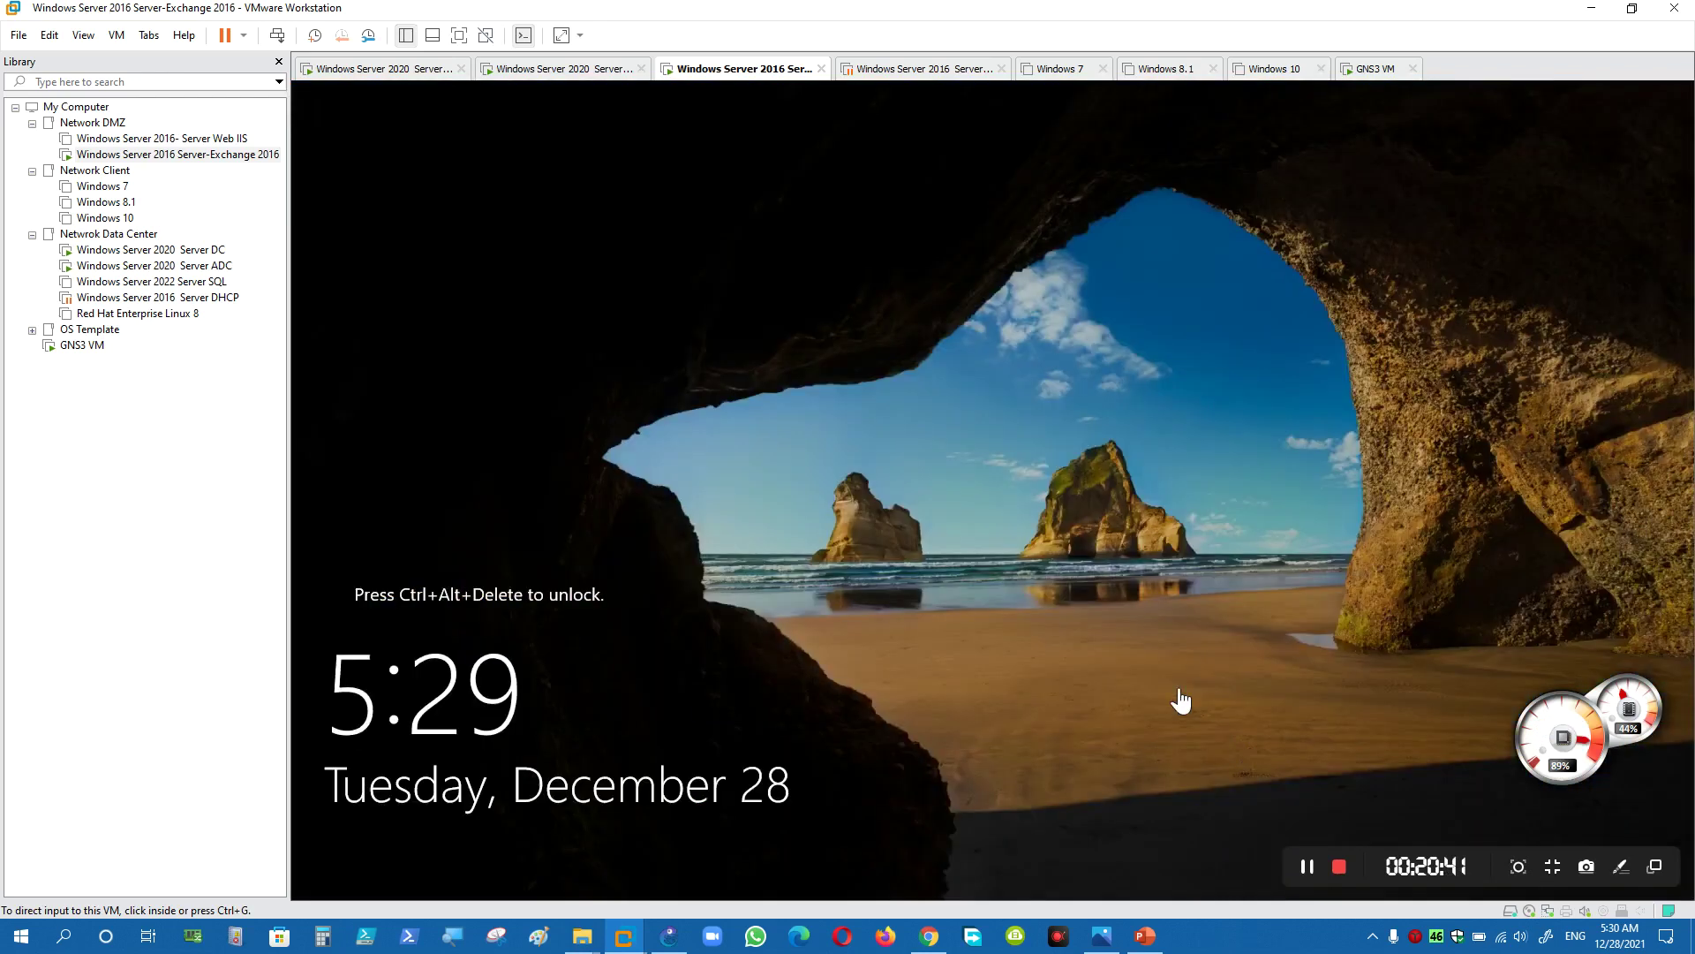
pyautogui.click(1179, 691)
pyautogui.press('ctrl+alt+Insert')
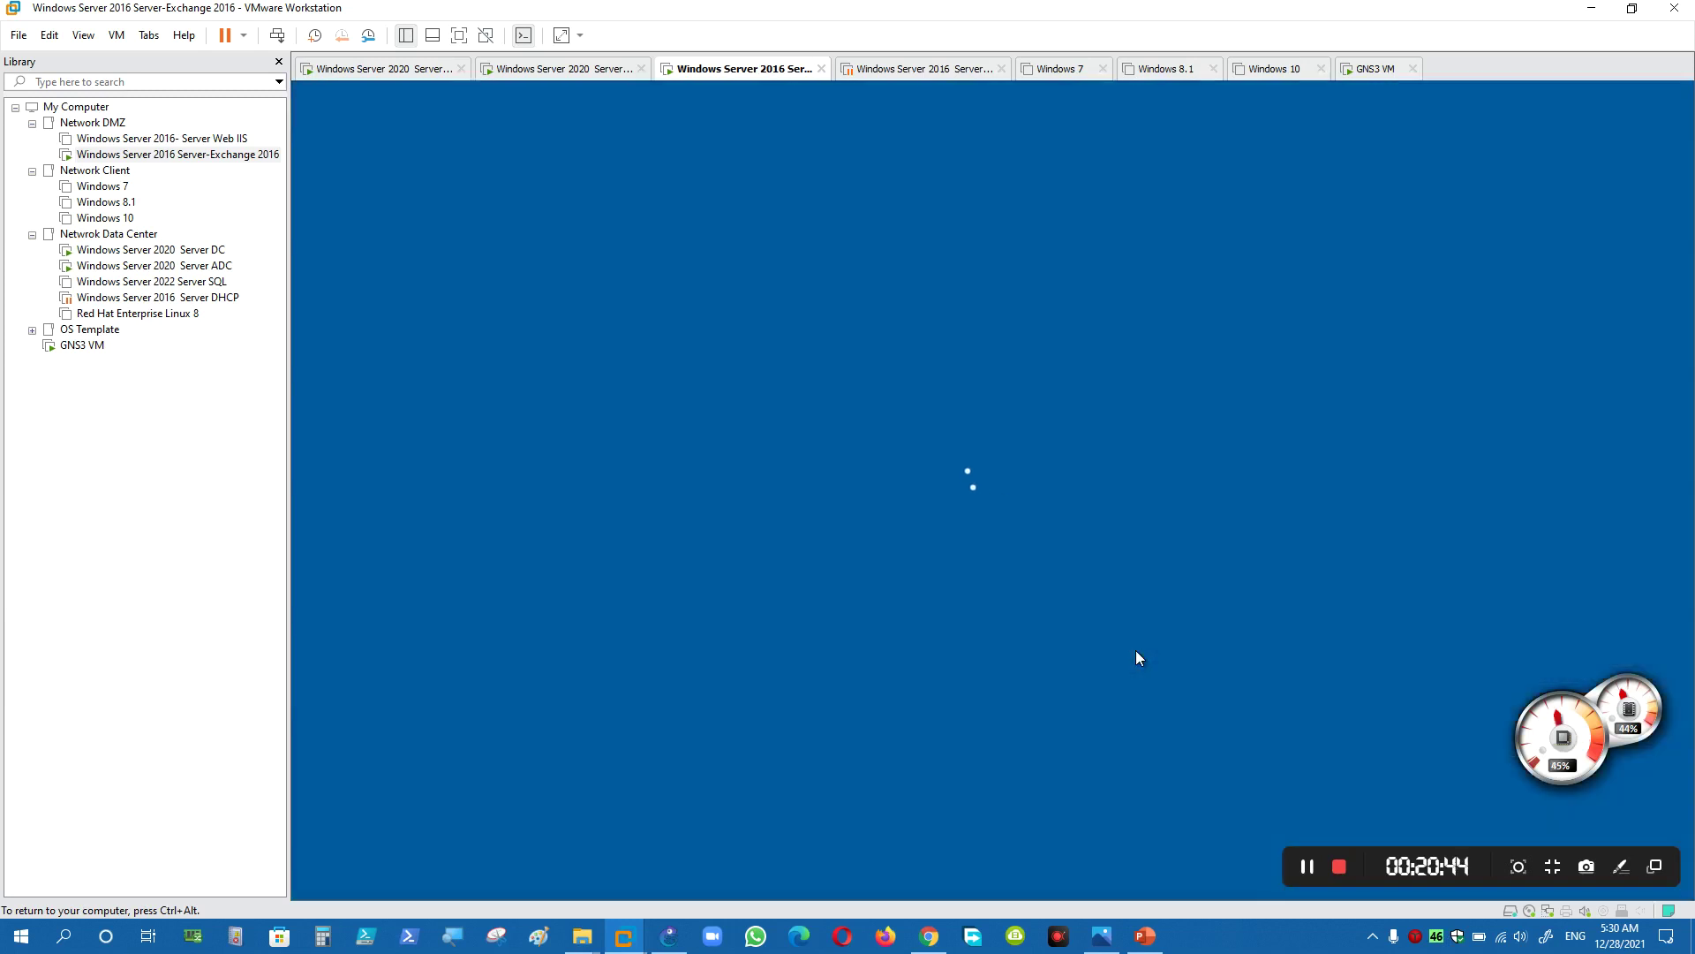
pyautogui.write('P@ssw0rd')
pyautogui.press('Return')
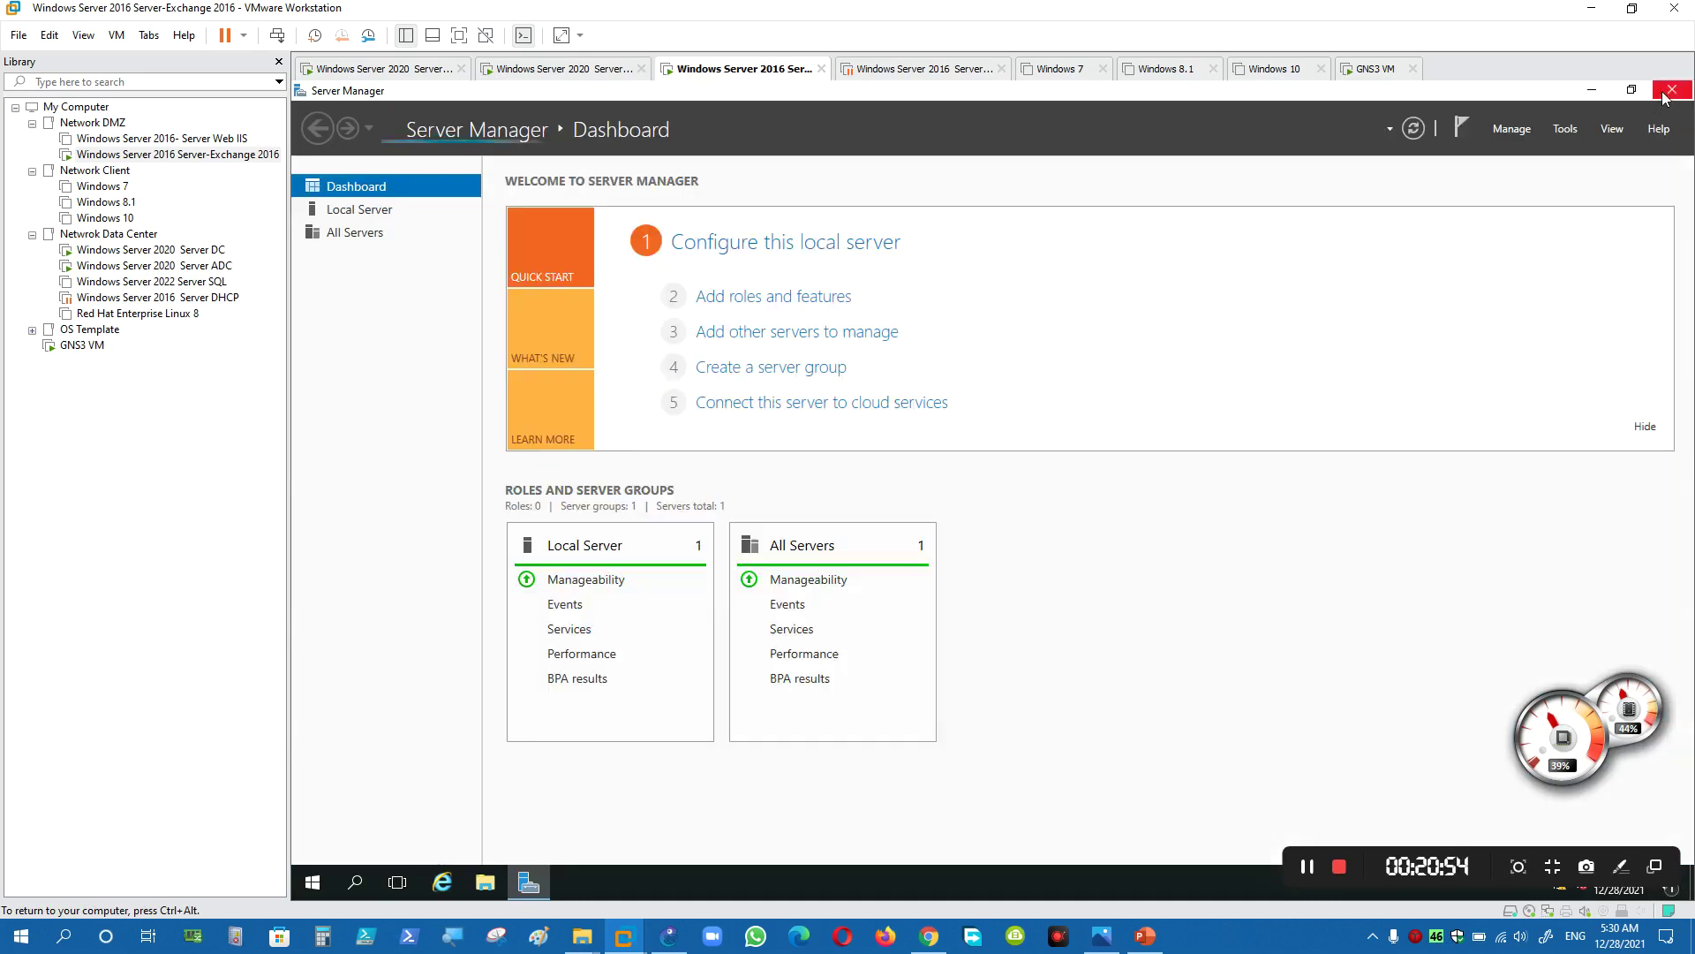
# - Close Server Manager and mount the Exchange Server 2016 installation image as a drive
pyautogui.click(1671, 91)
pyautogui.click(311, 391)
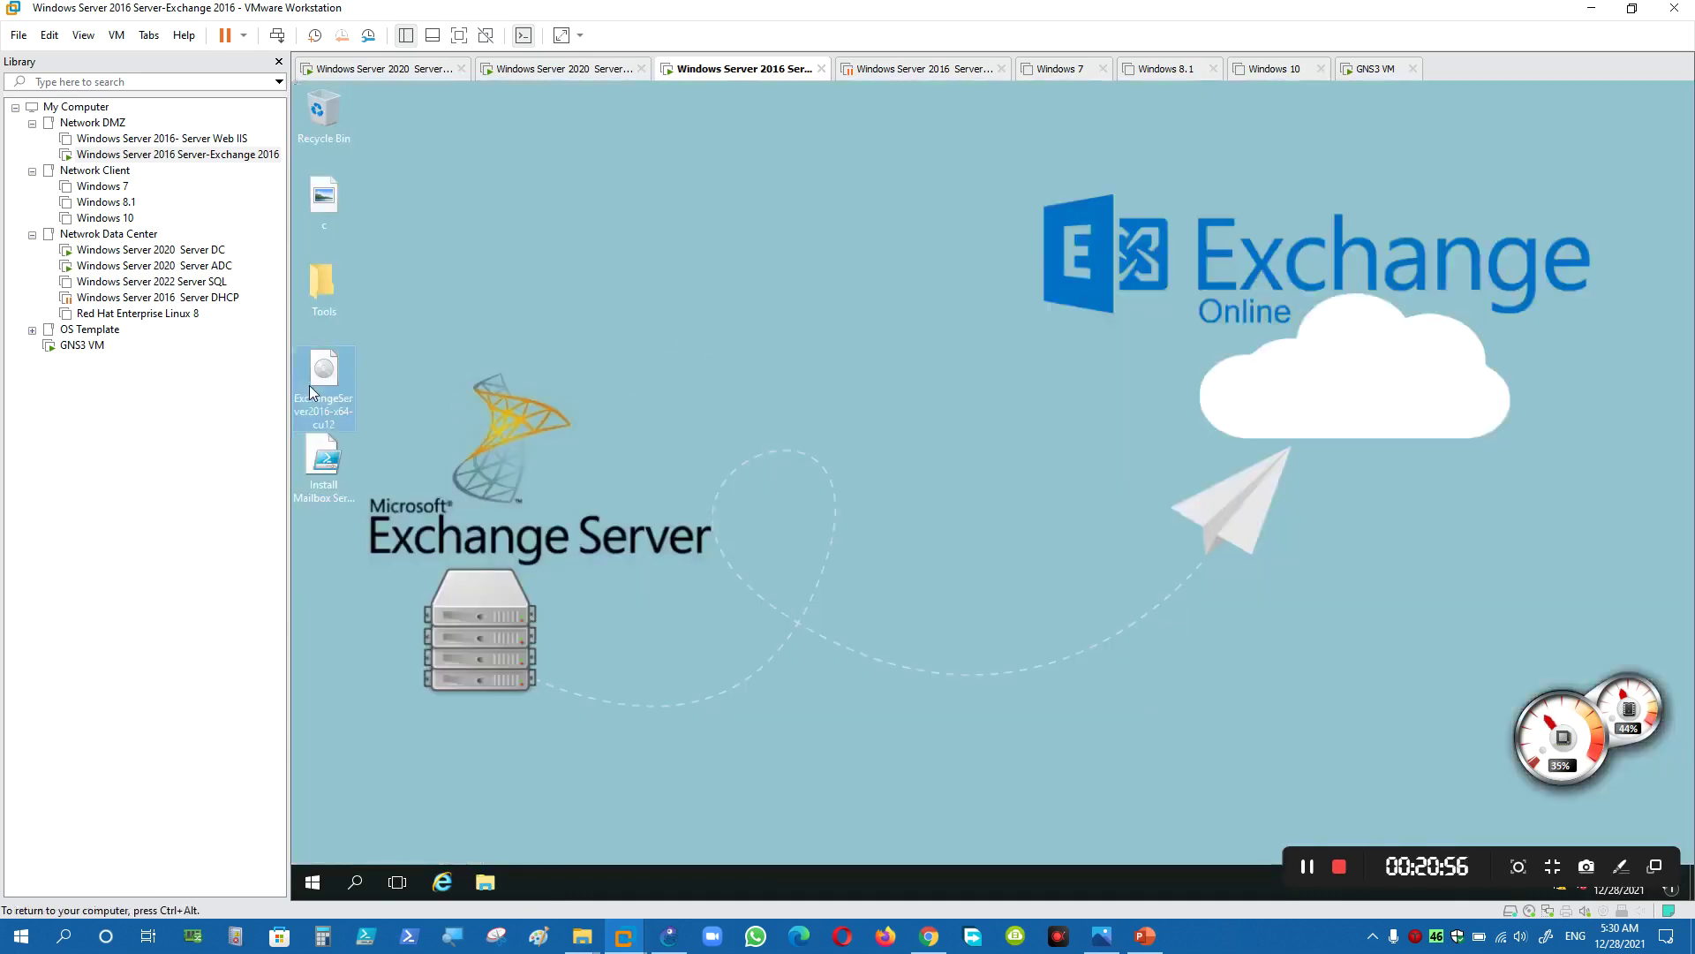
pyautogui.rightClick(311, 391)
pyautogui.click(363, 387)
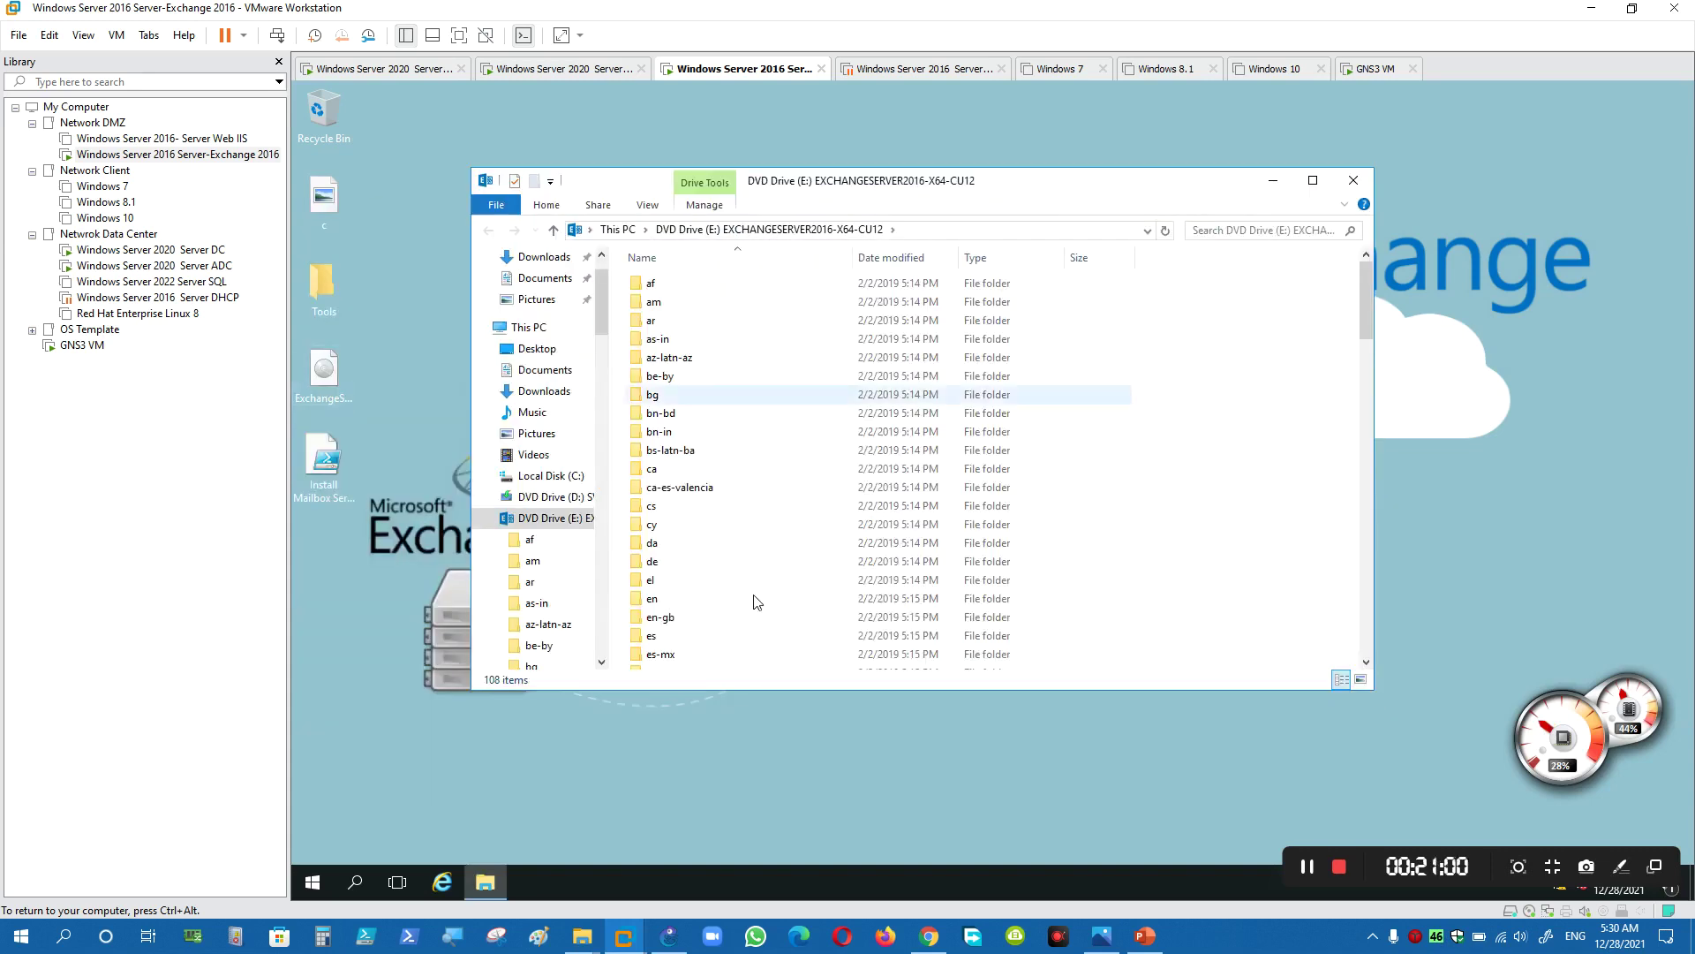
# - Run Setup from the mounted Exchange disc and close the DVD drive window
pyautogui.scroll(-12, 688, 634)
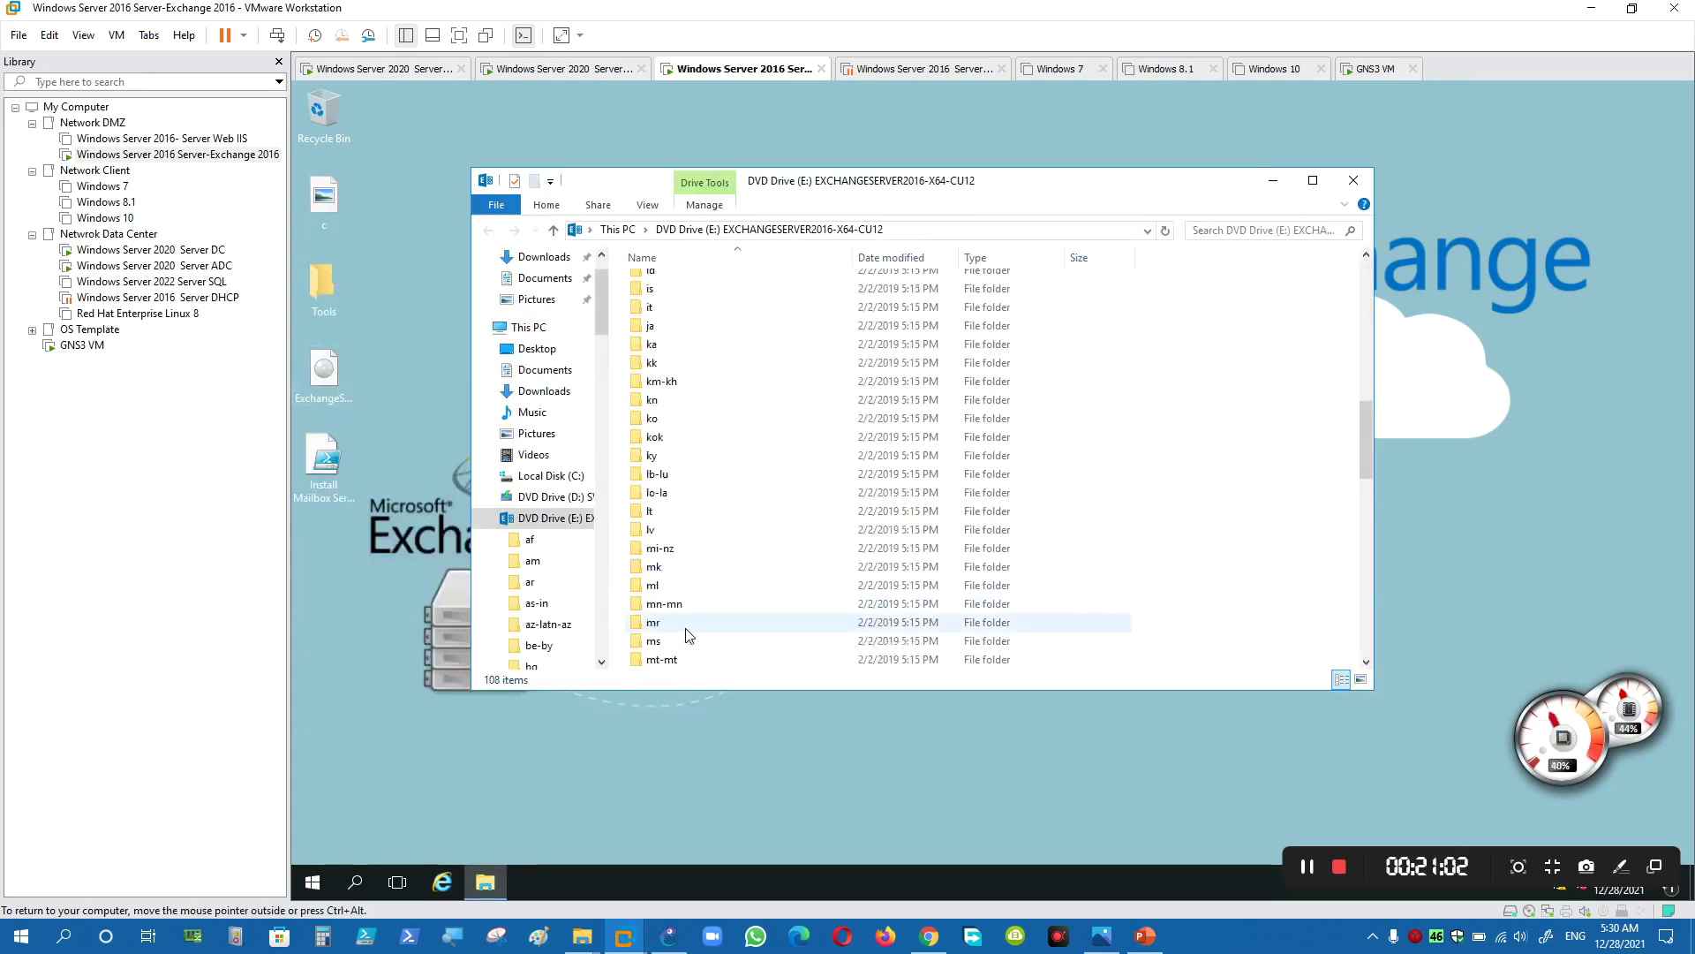
pyautogui.scroll(-15, 688, 634)
pyautogui.click(671, 660)
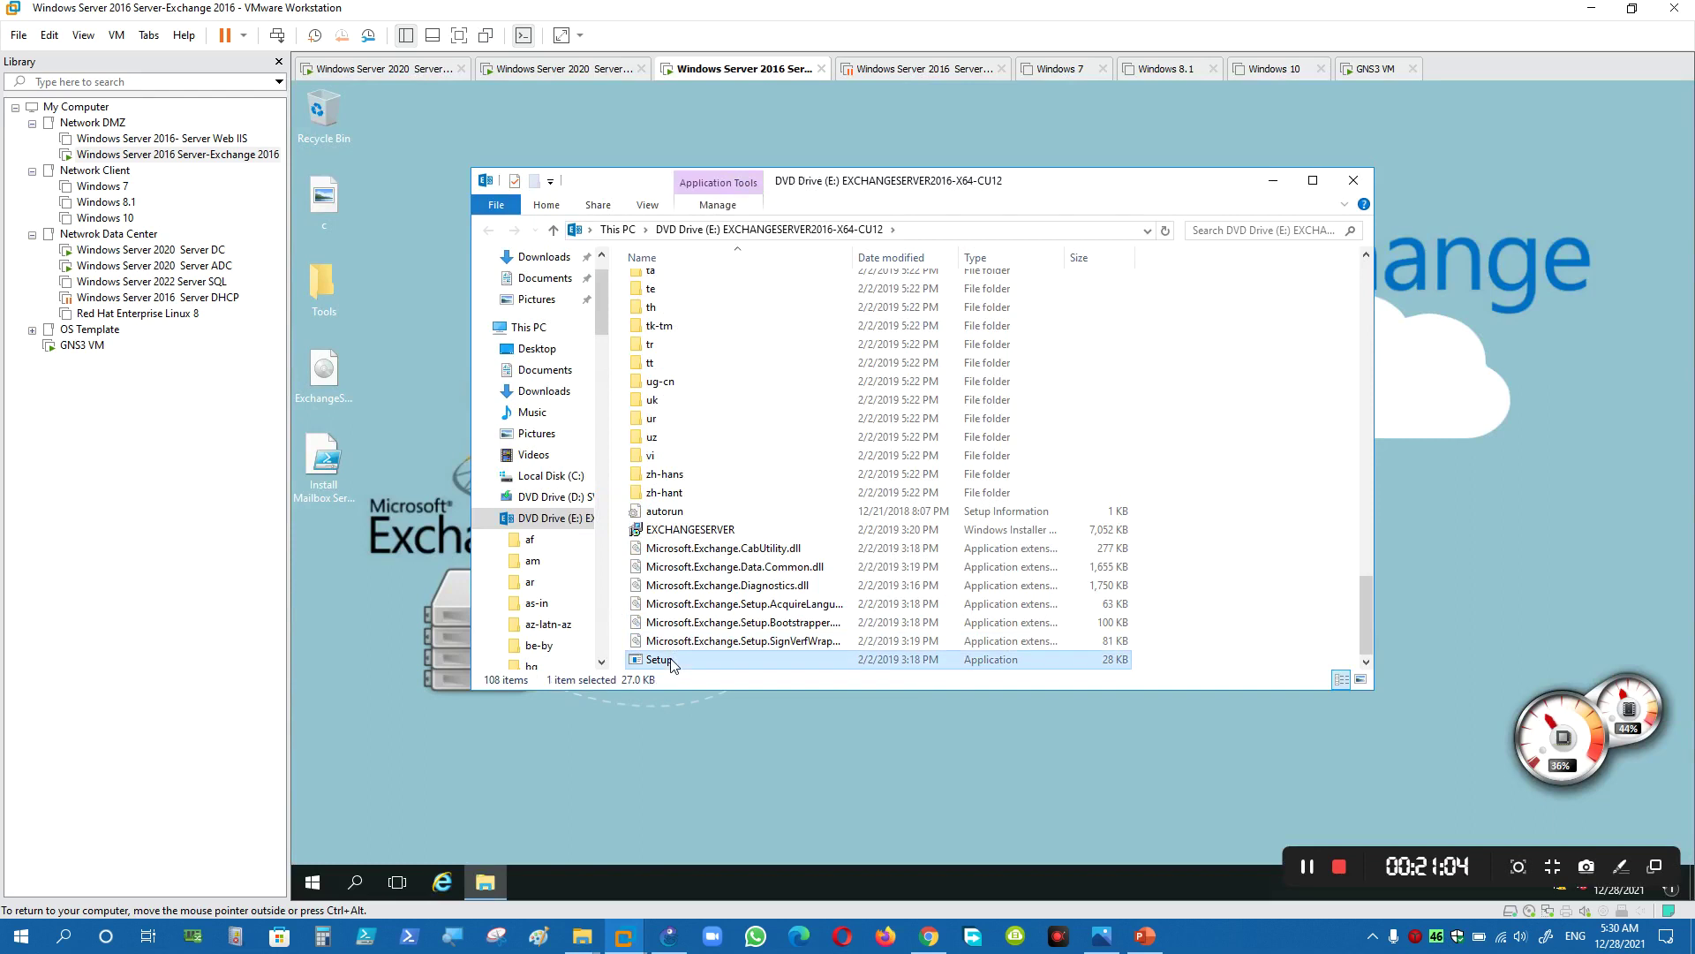
pyautogui.doubleClick(671, 660)
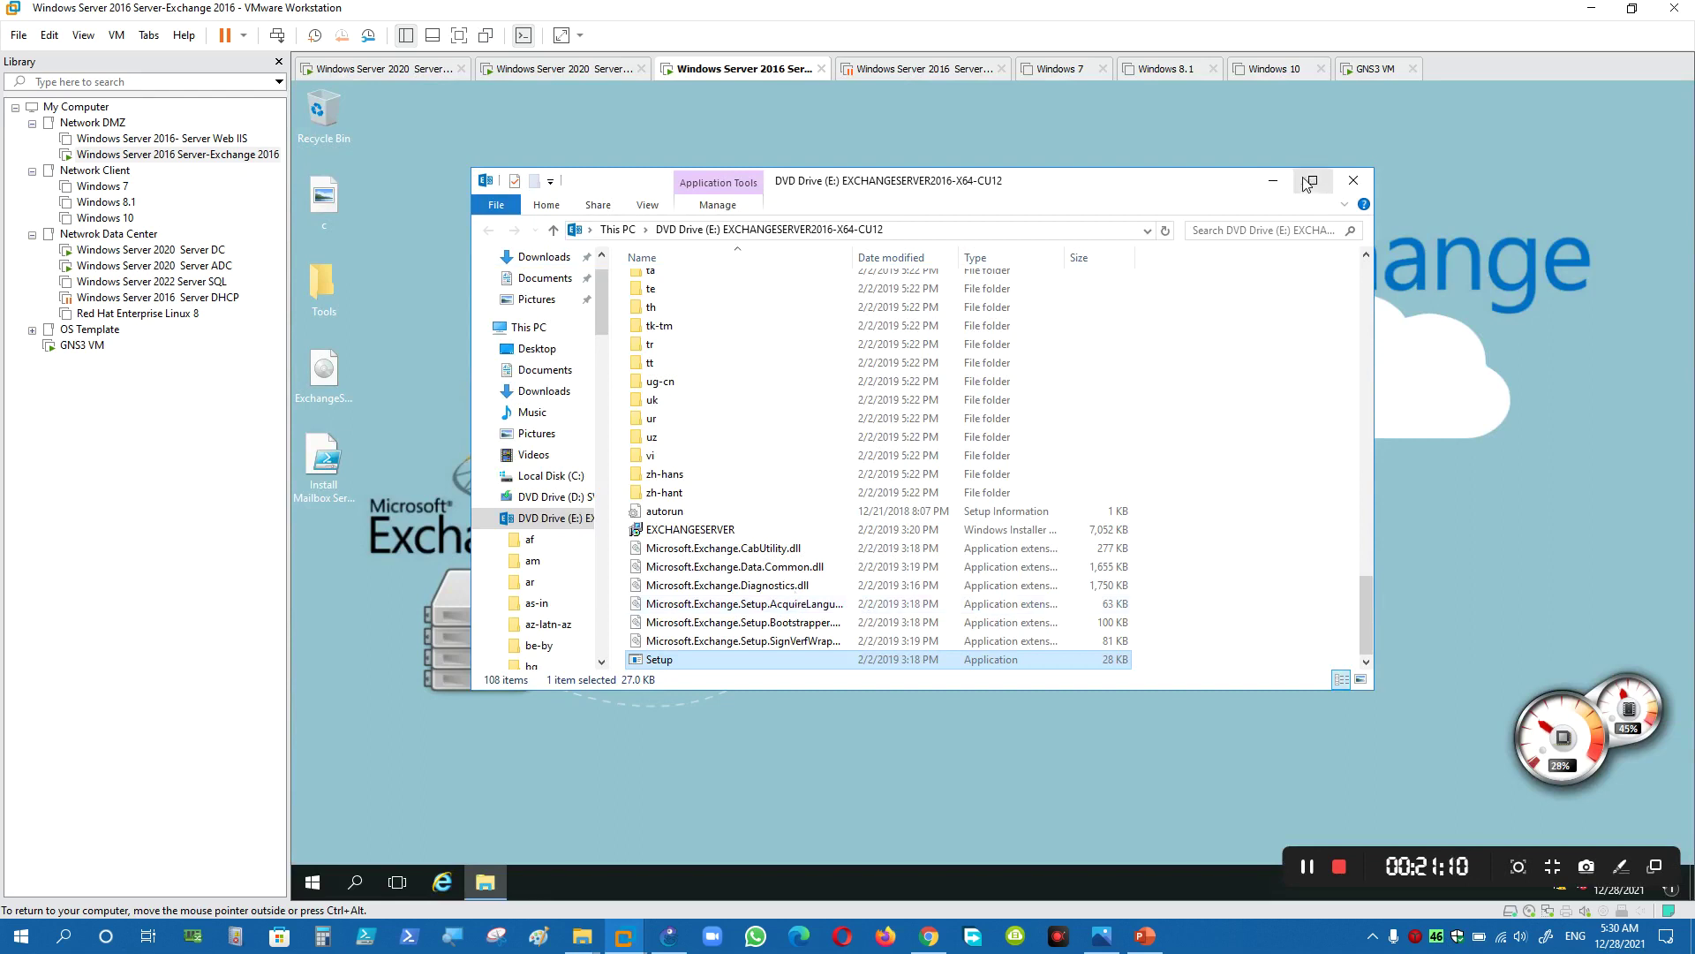
pyautogui.click(1352, 180)
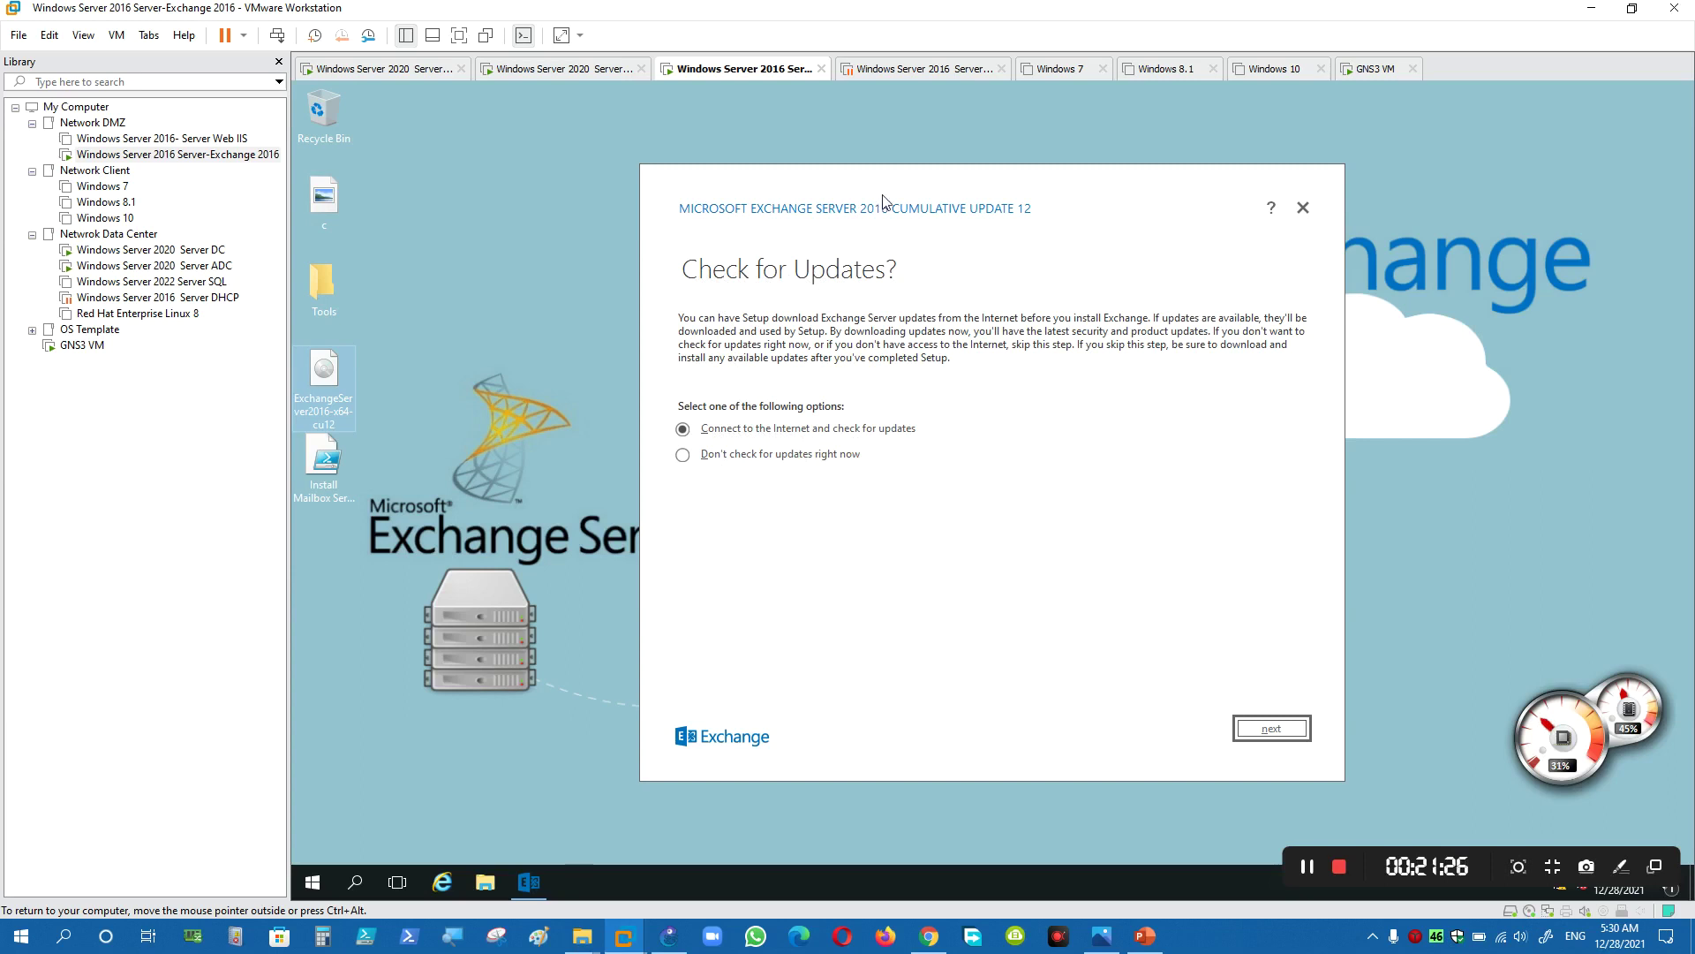
# - Choose not to check for updates right now and let setup copy its files
pyautogui.moveTo(883, 198); pyautogui.dragTo(852, 169)
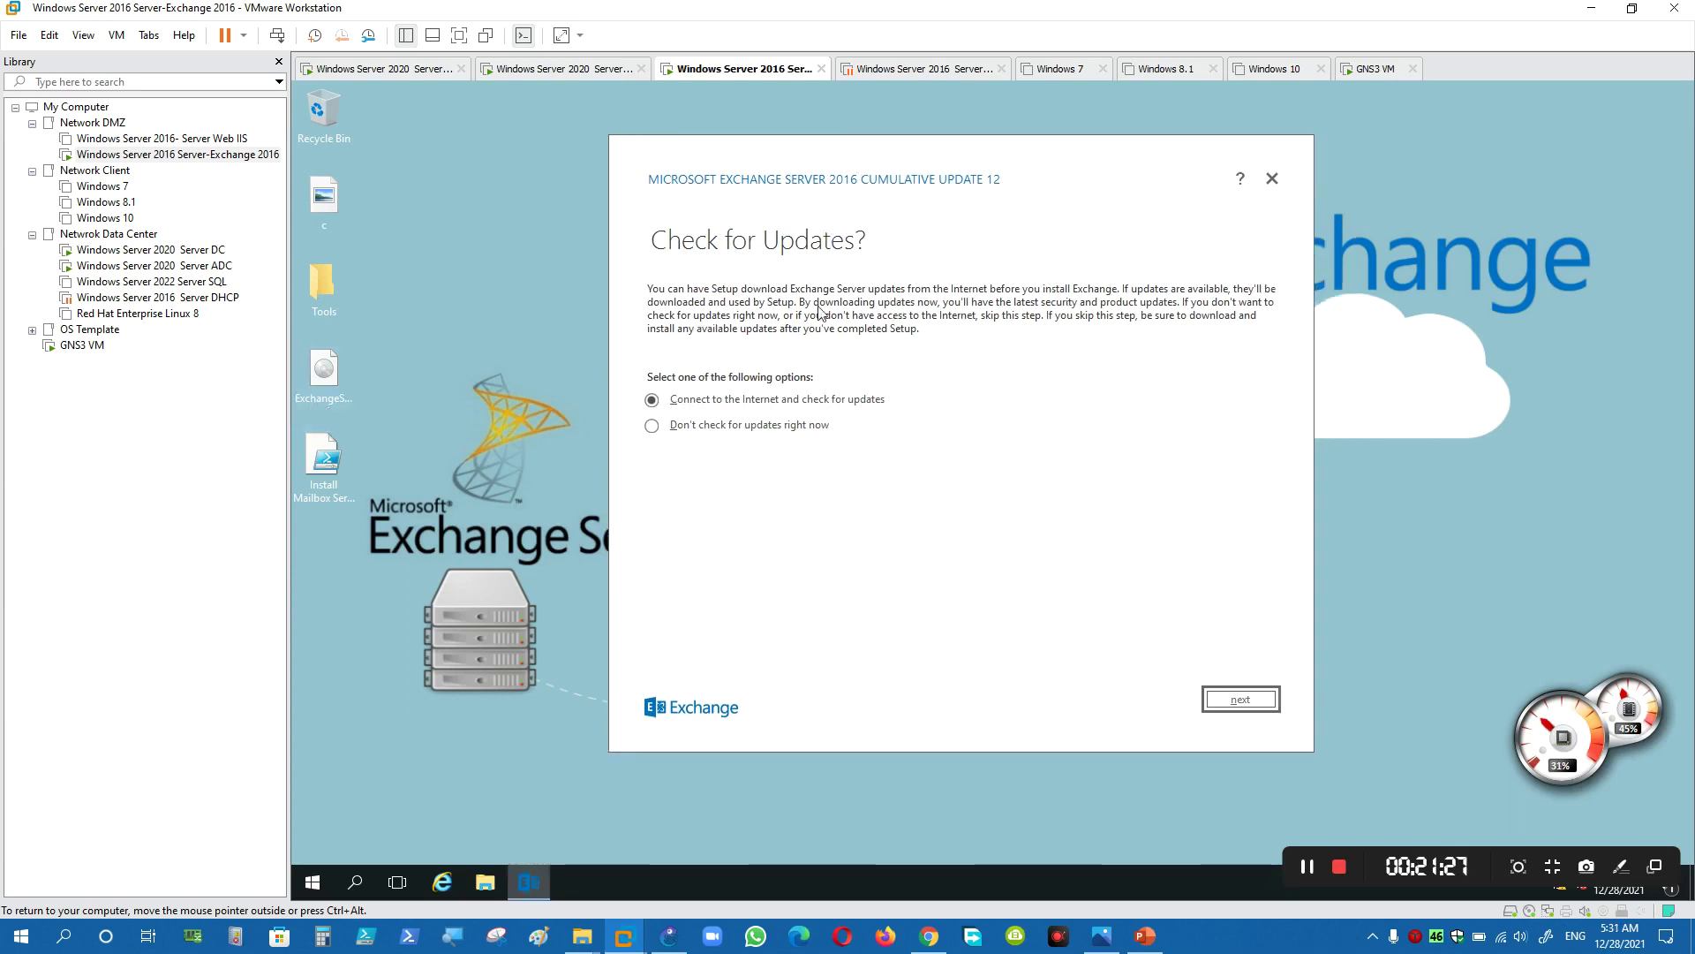
pyautogui.click(732, 432)
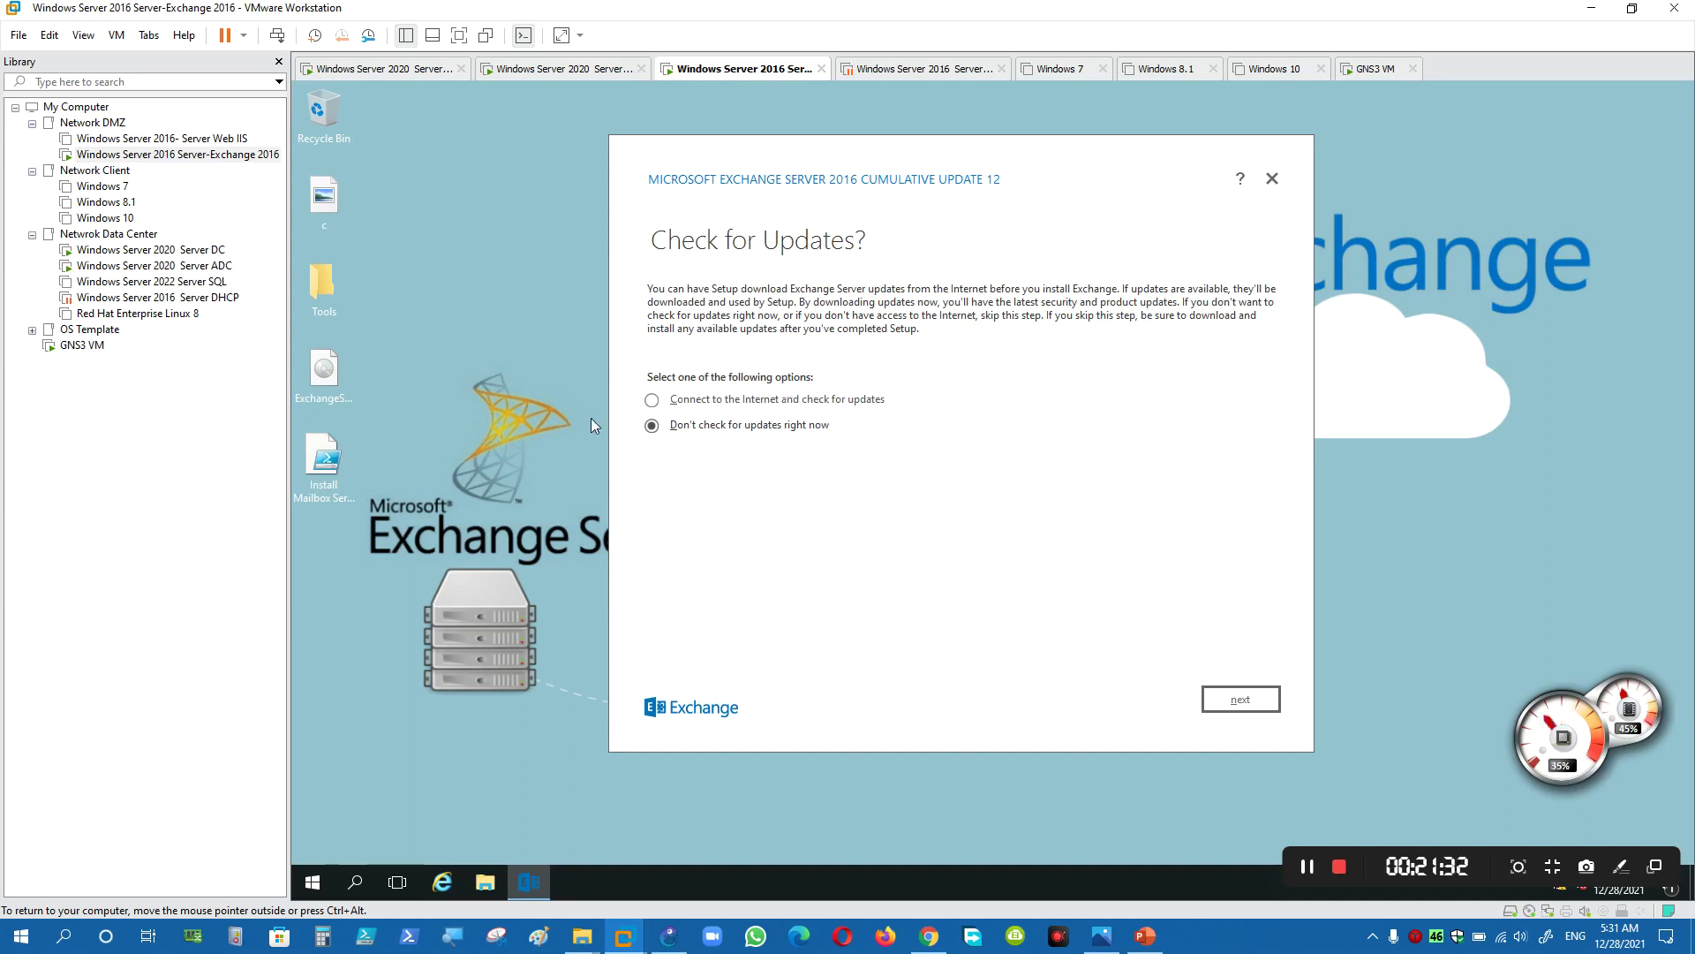
pyautogui.click(1233, 697)
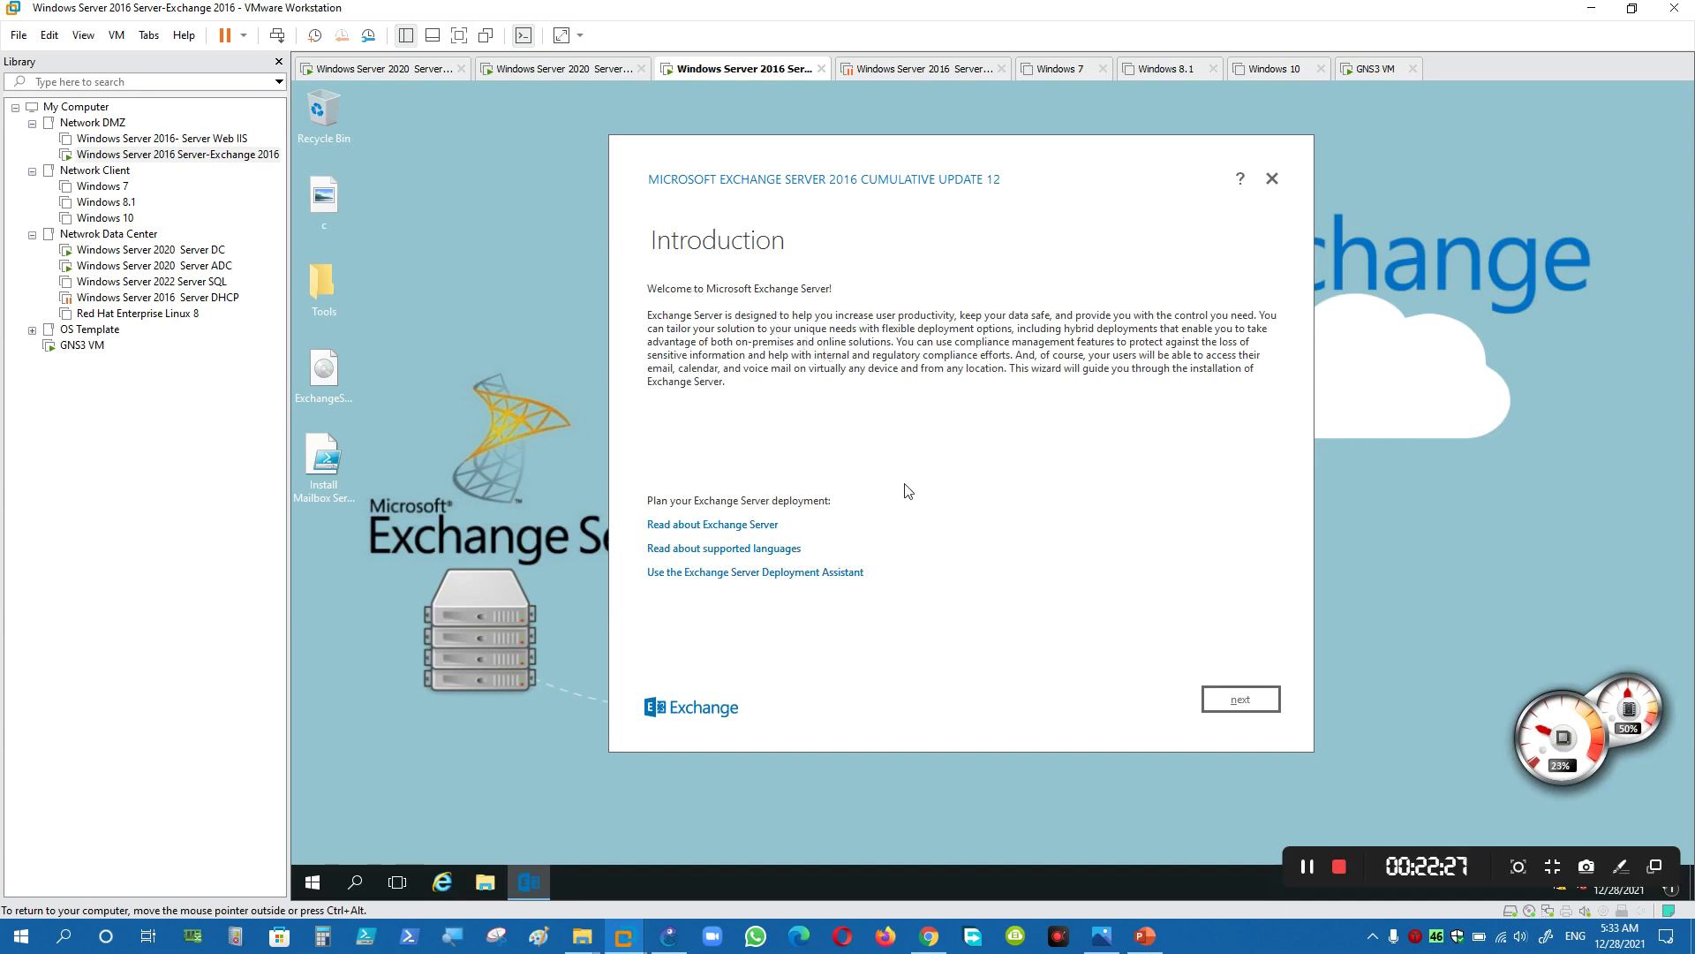
# - Accept the Exchange licence agreement and keep the recommended settings
pyautogui.click(1240, 702)
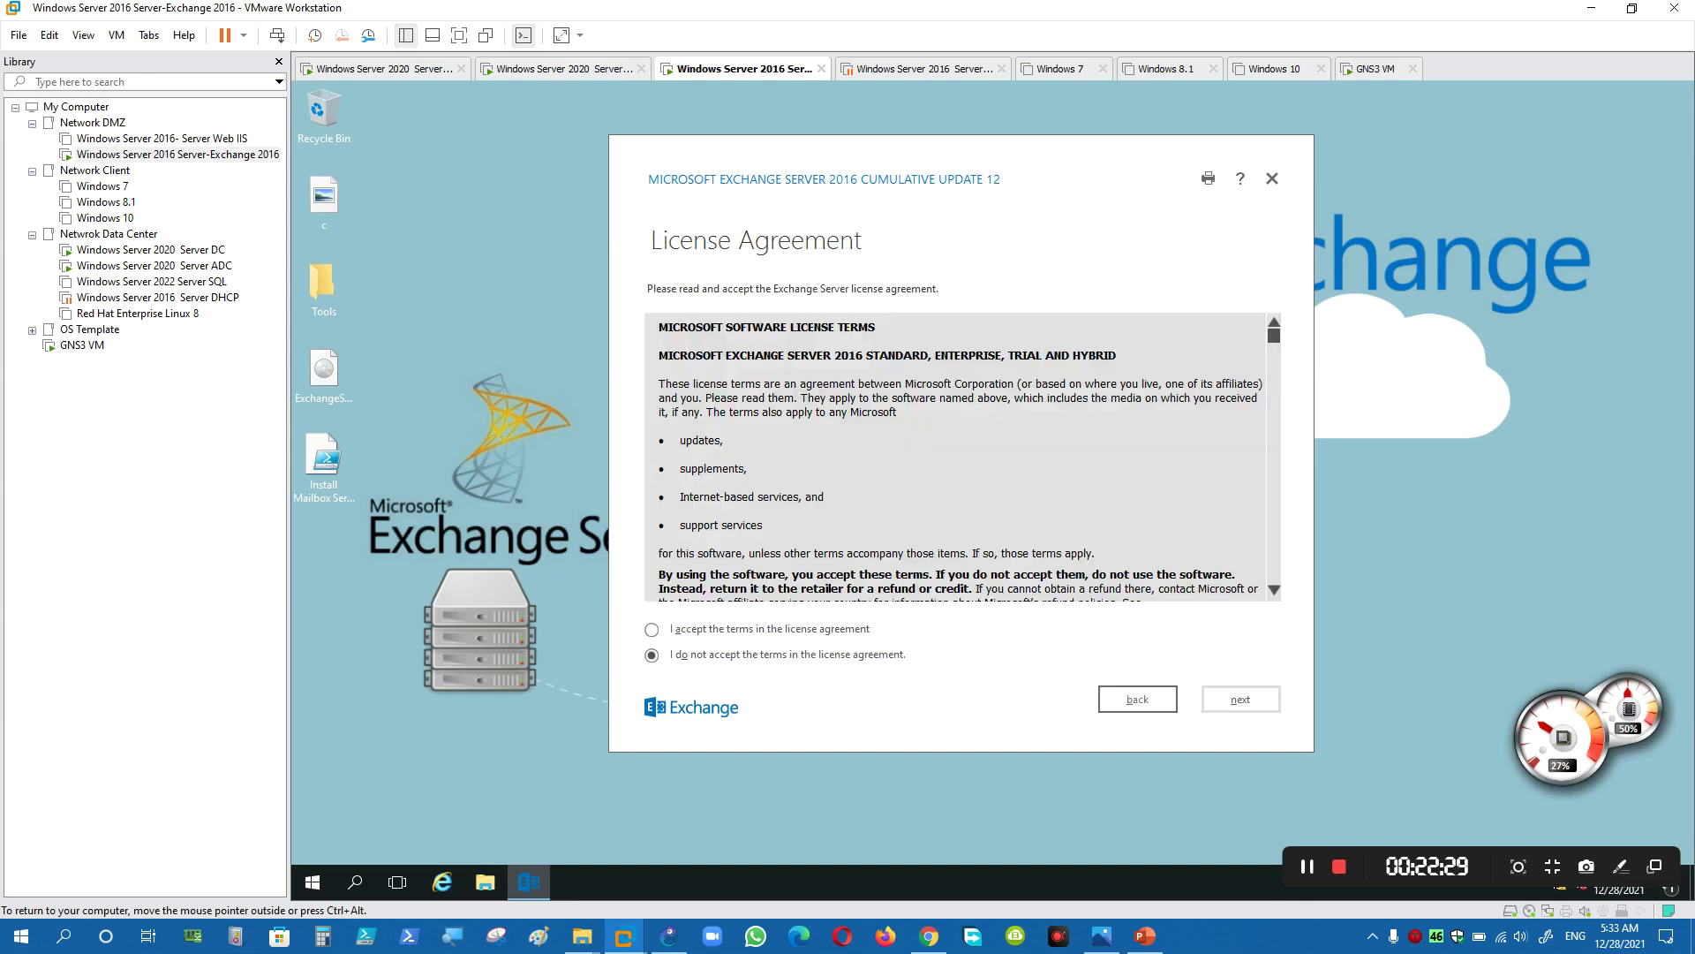
pyautogui.click(720, 631)
pyautogui.click(1240, 699)
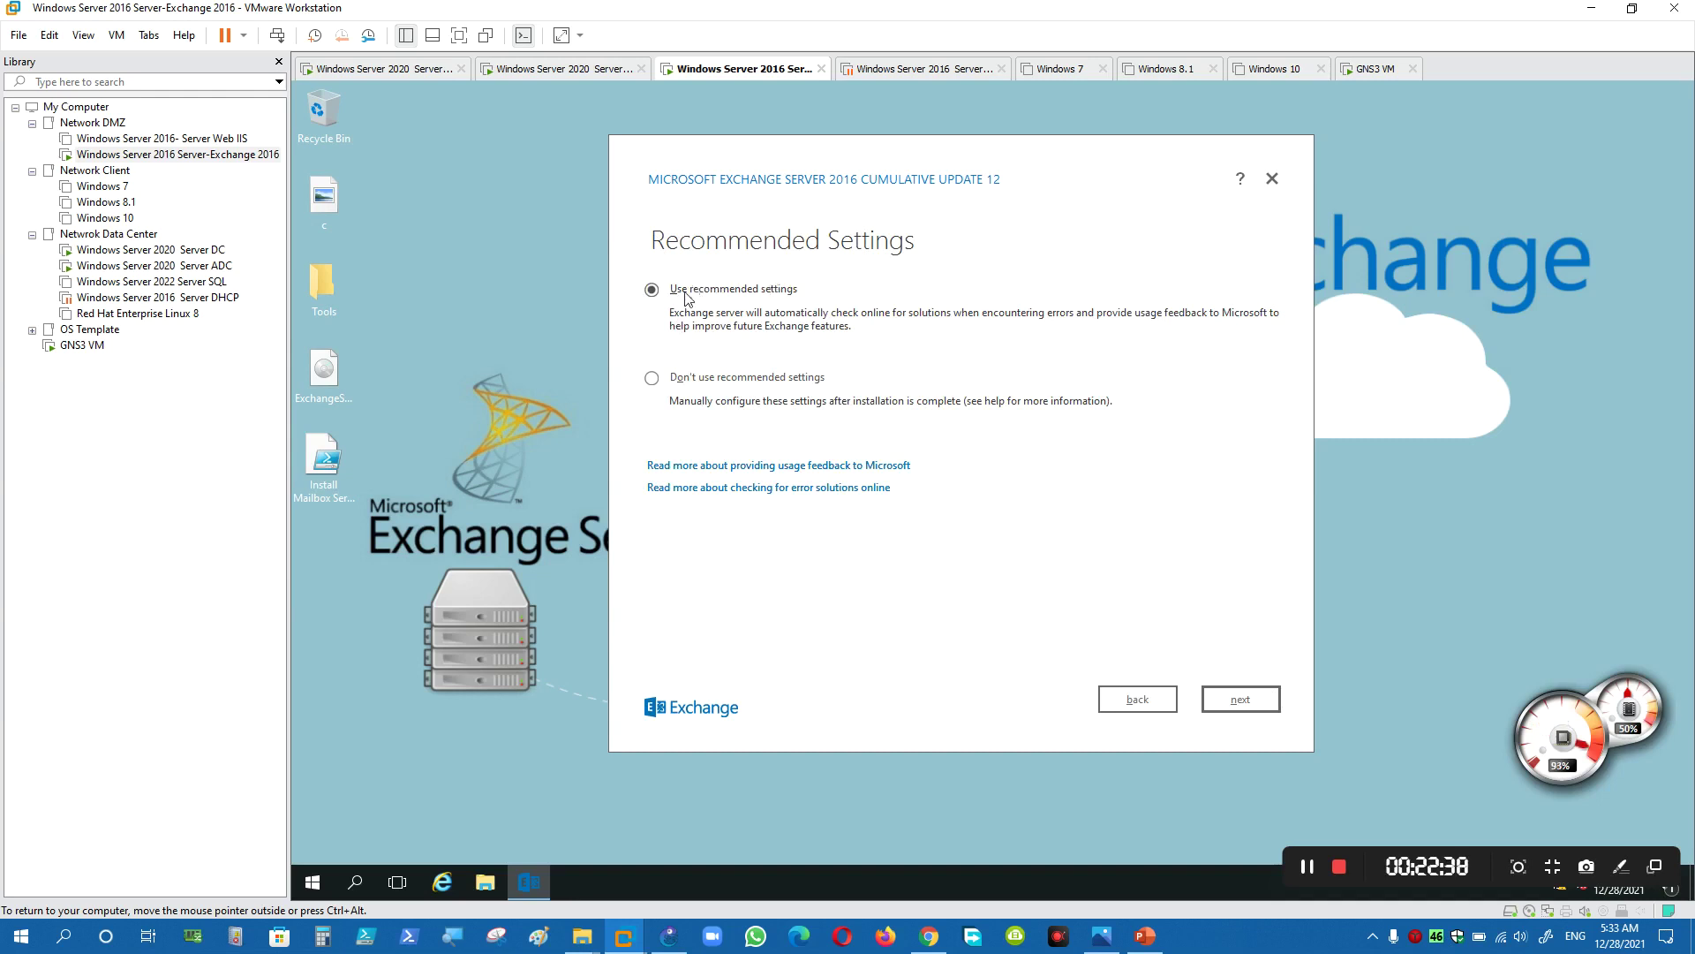
pyautogui.click(695, 382)
pyautogui.click(696, 295)
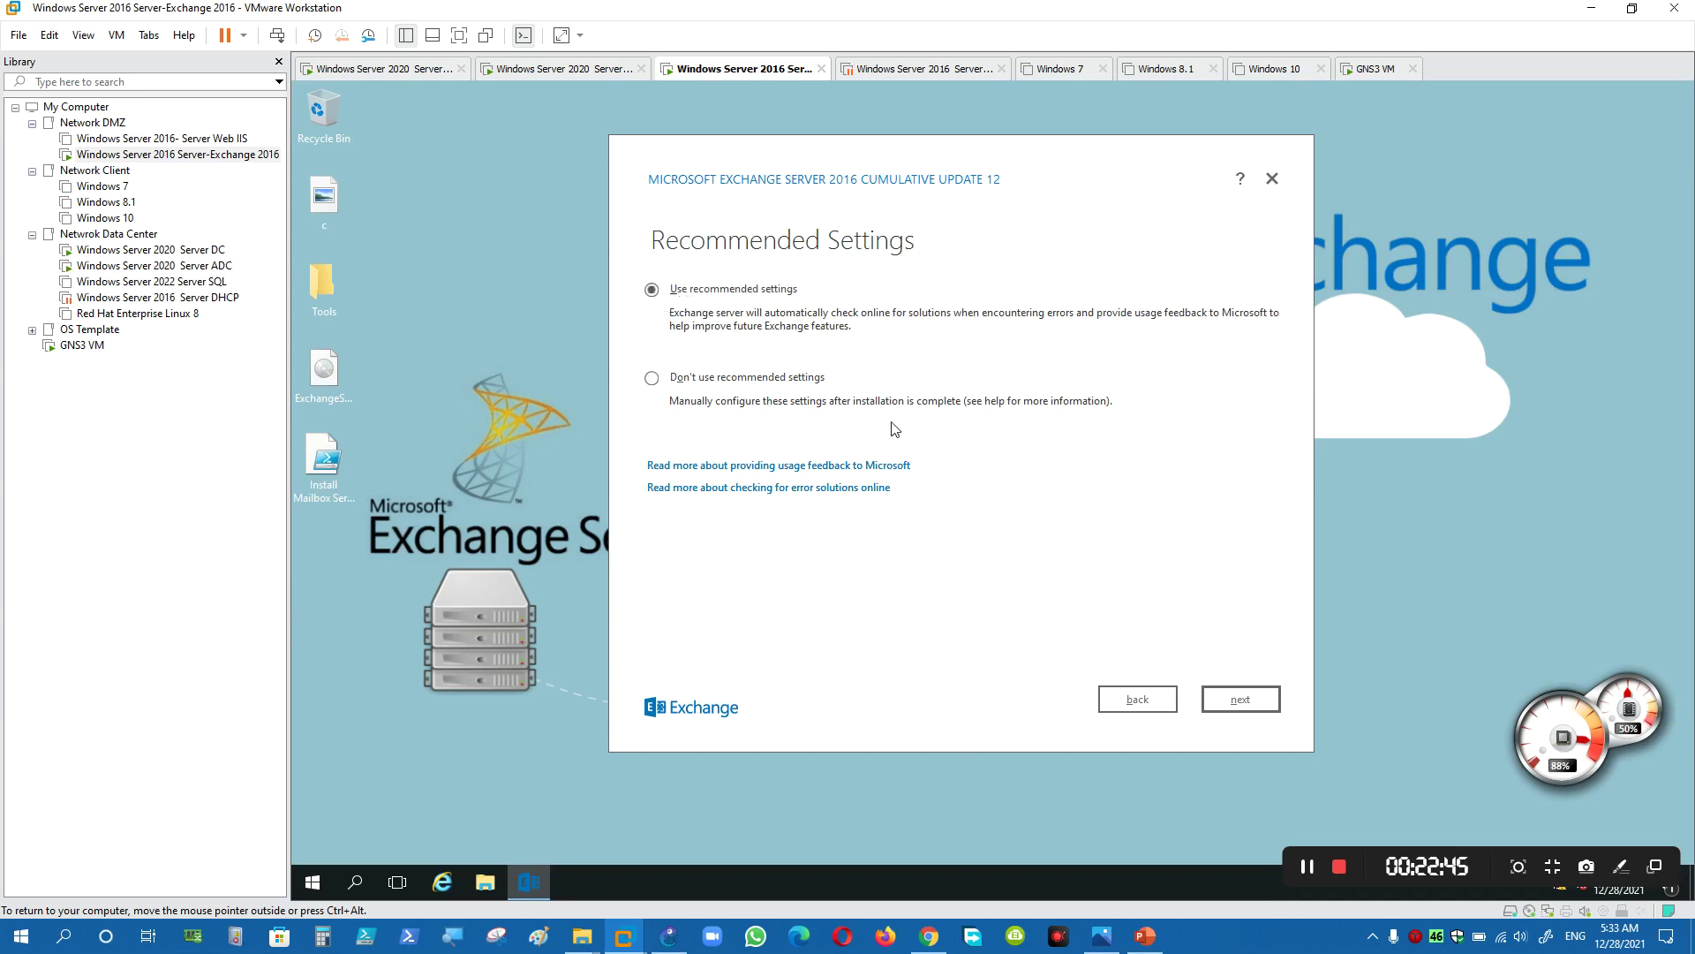
# - Select the Mailbox server role, keep the default install path and malware scanning, and start readiness checks
pyautogui.click(1230, 695)
pyautogui.click(675, 314)
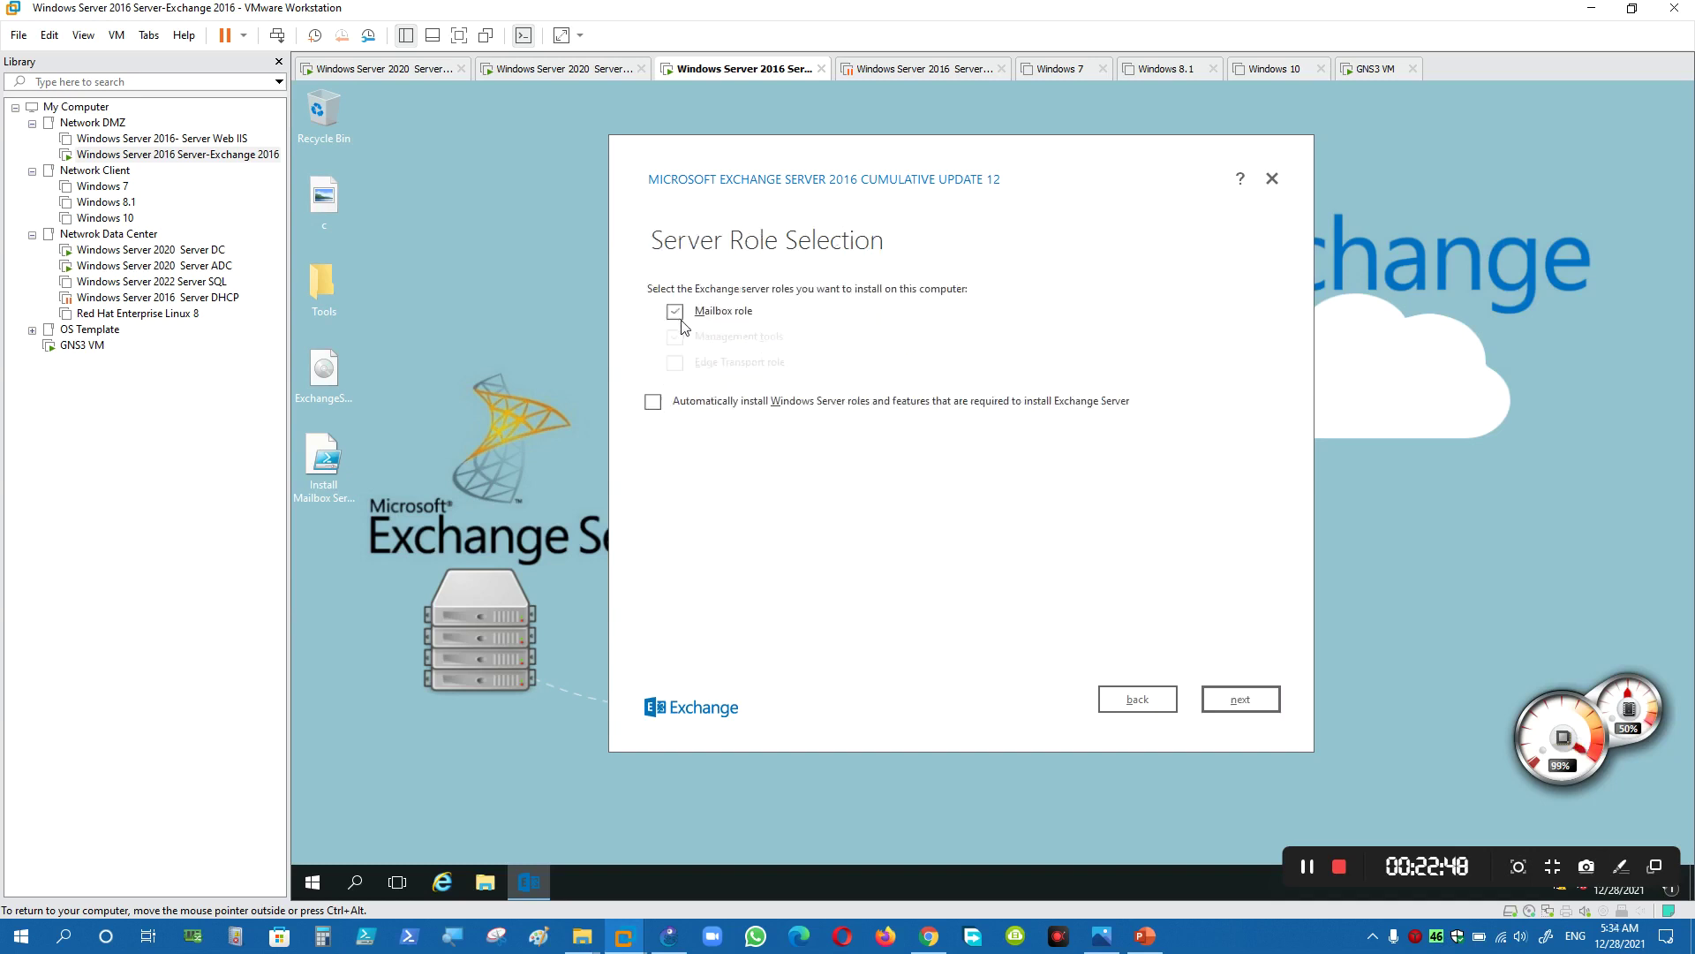
pyautogui.click(1171, 705)
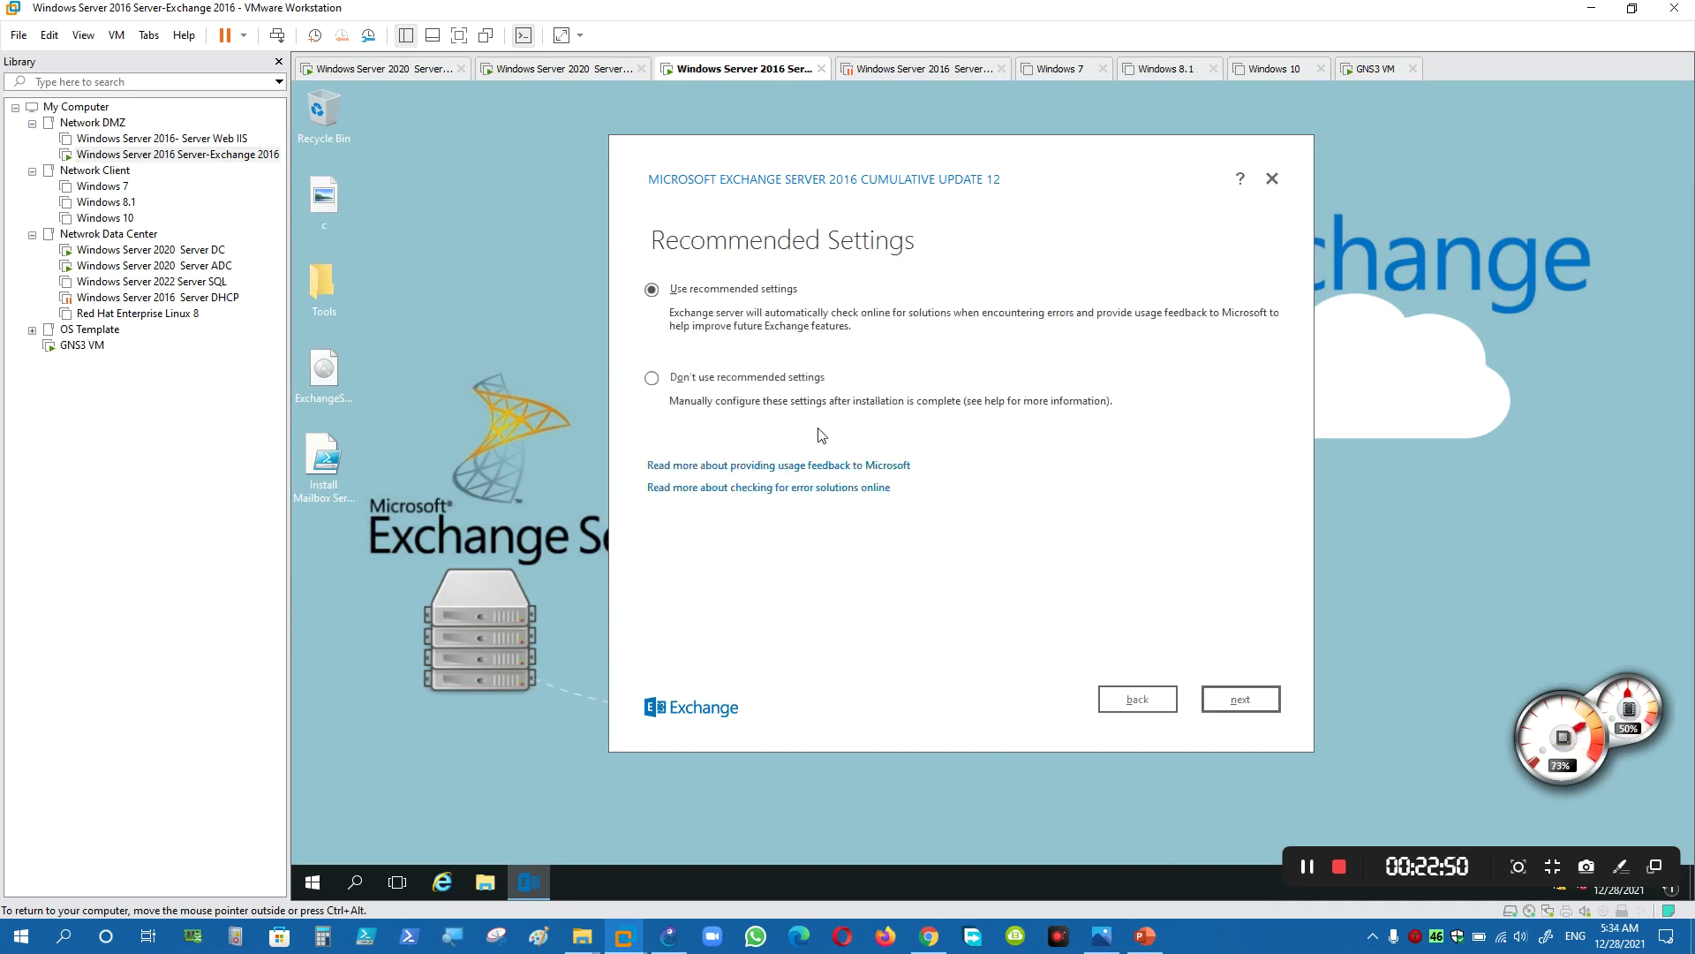
pyautogui.click(1242, 694)
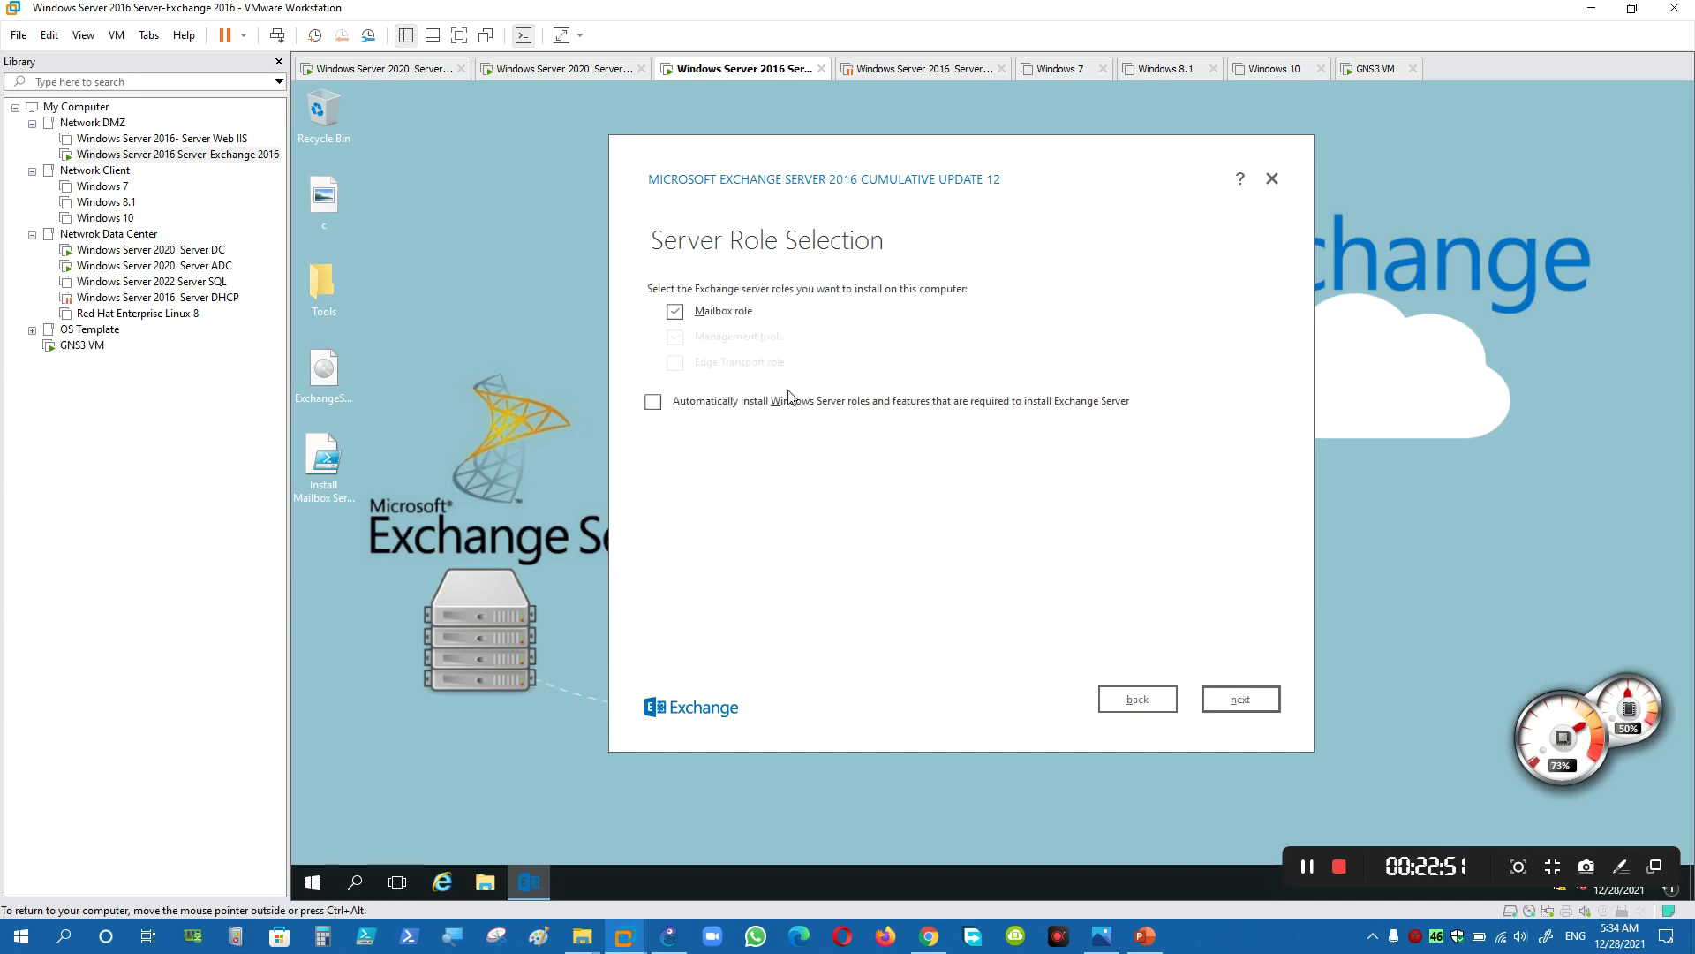
pyautogui.click(1241, 698)
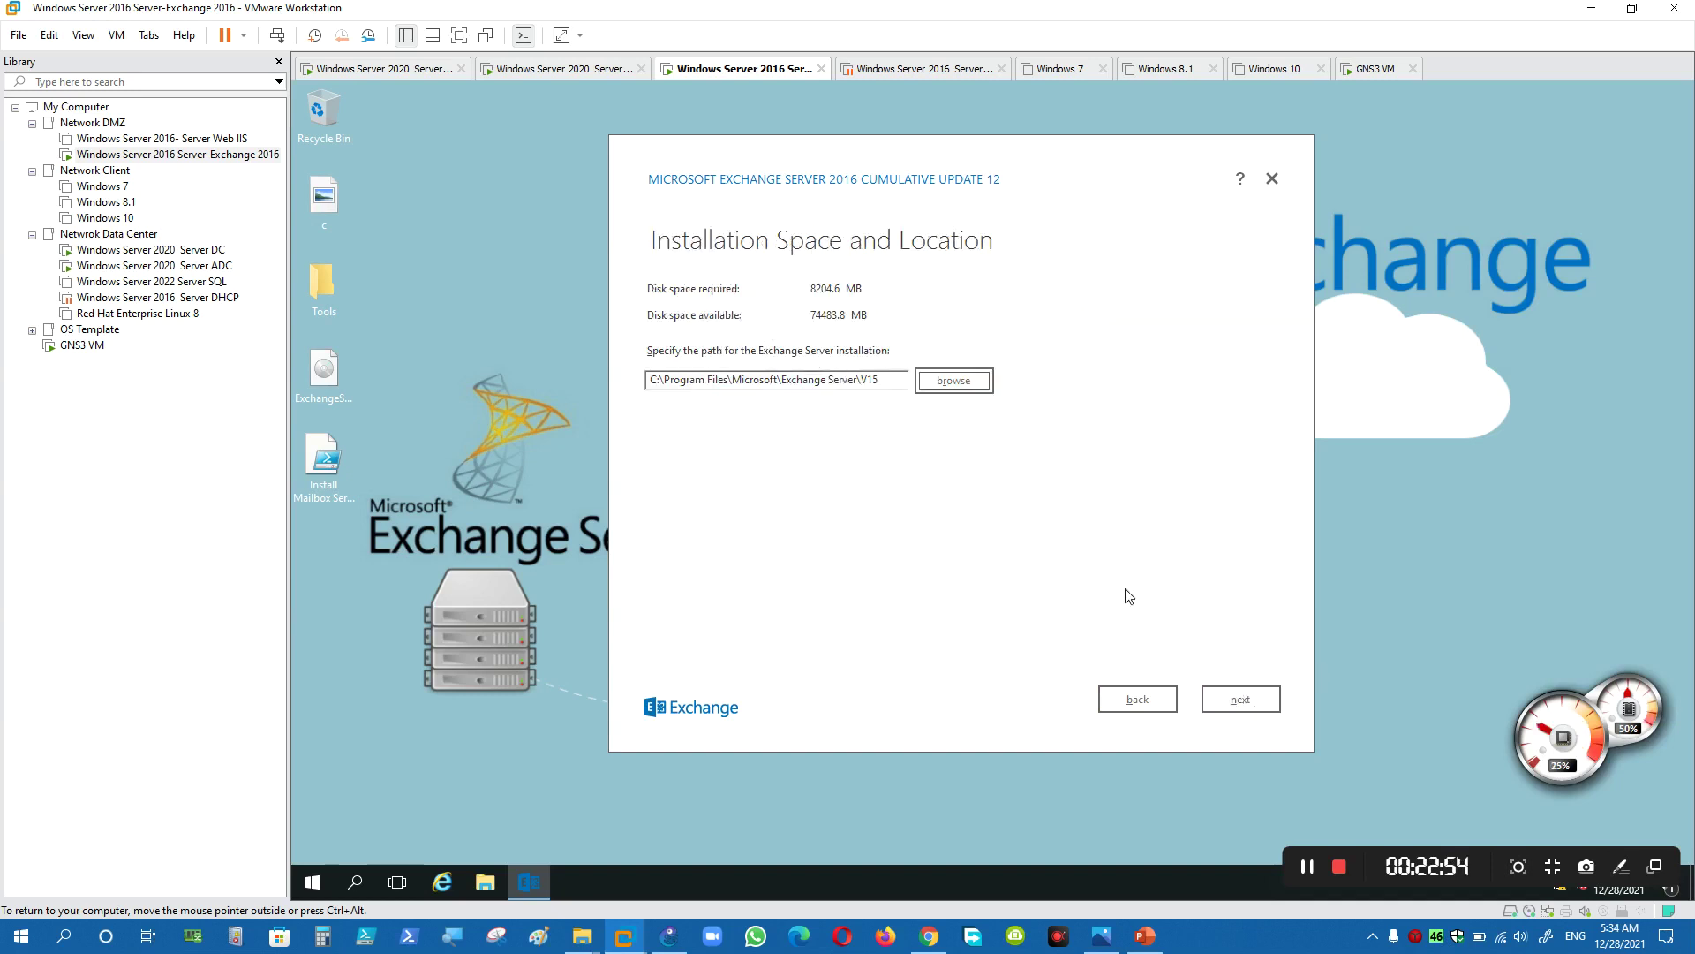
pyautogui.click(1209, 697)
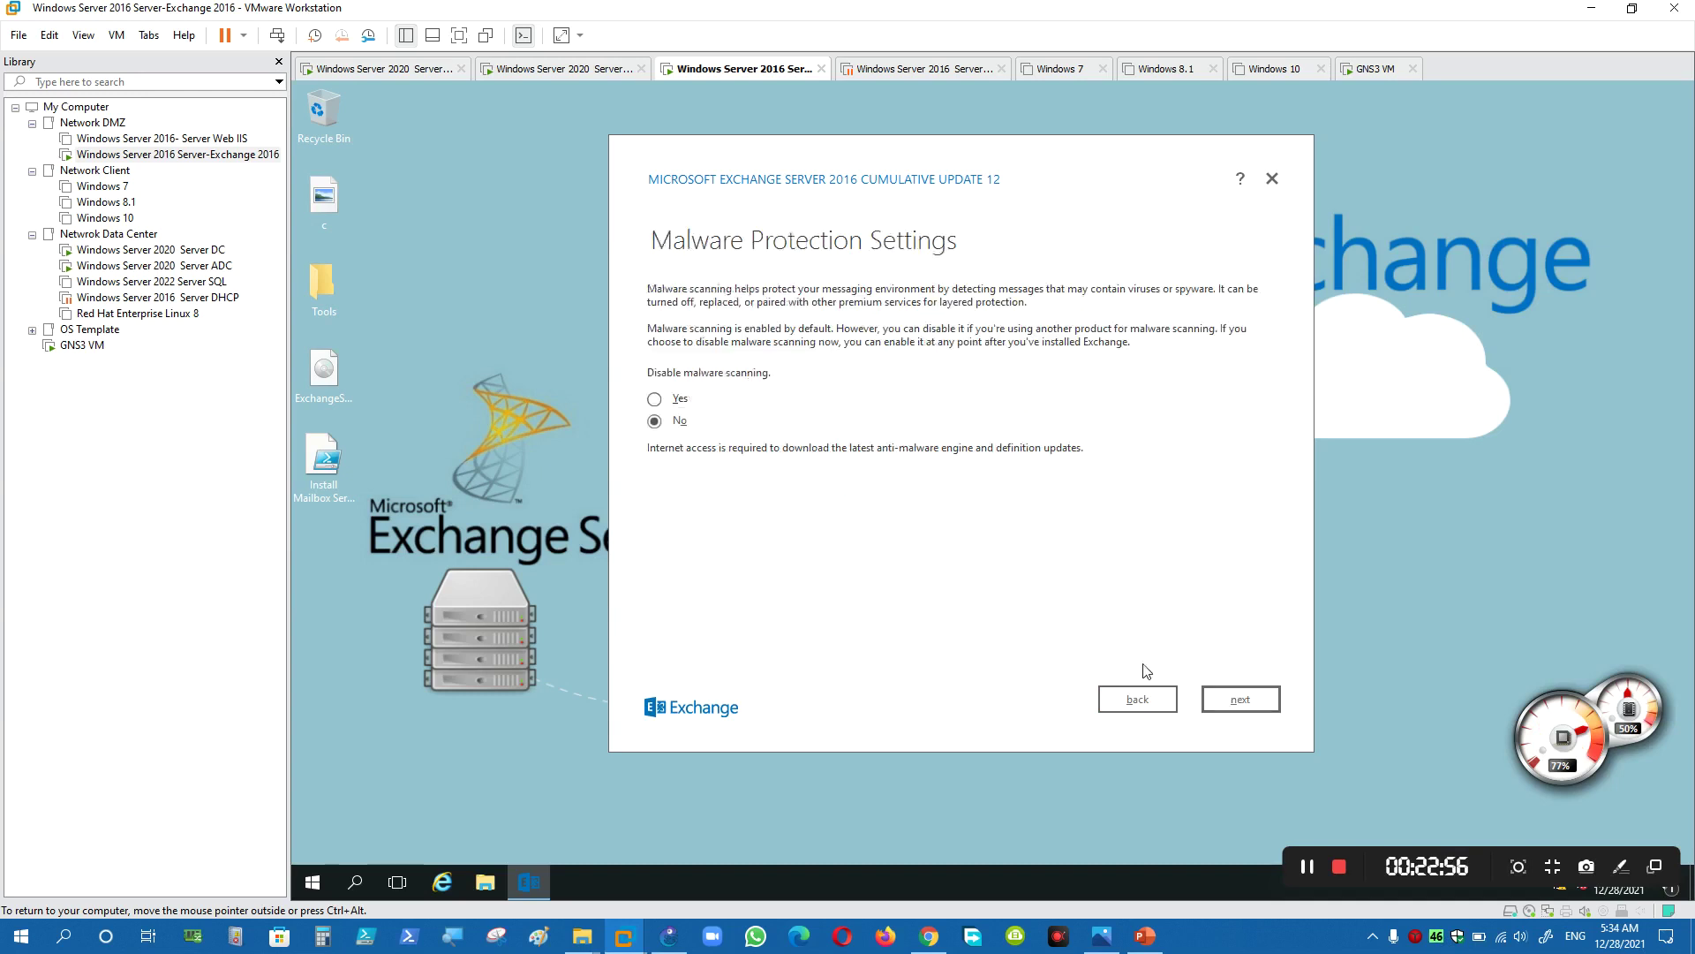
pyautogui.click(1252, 708)
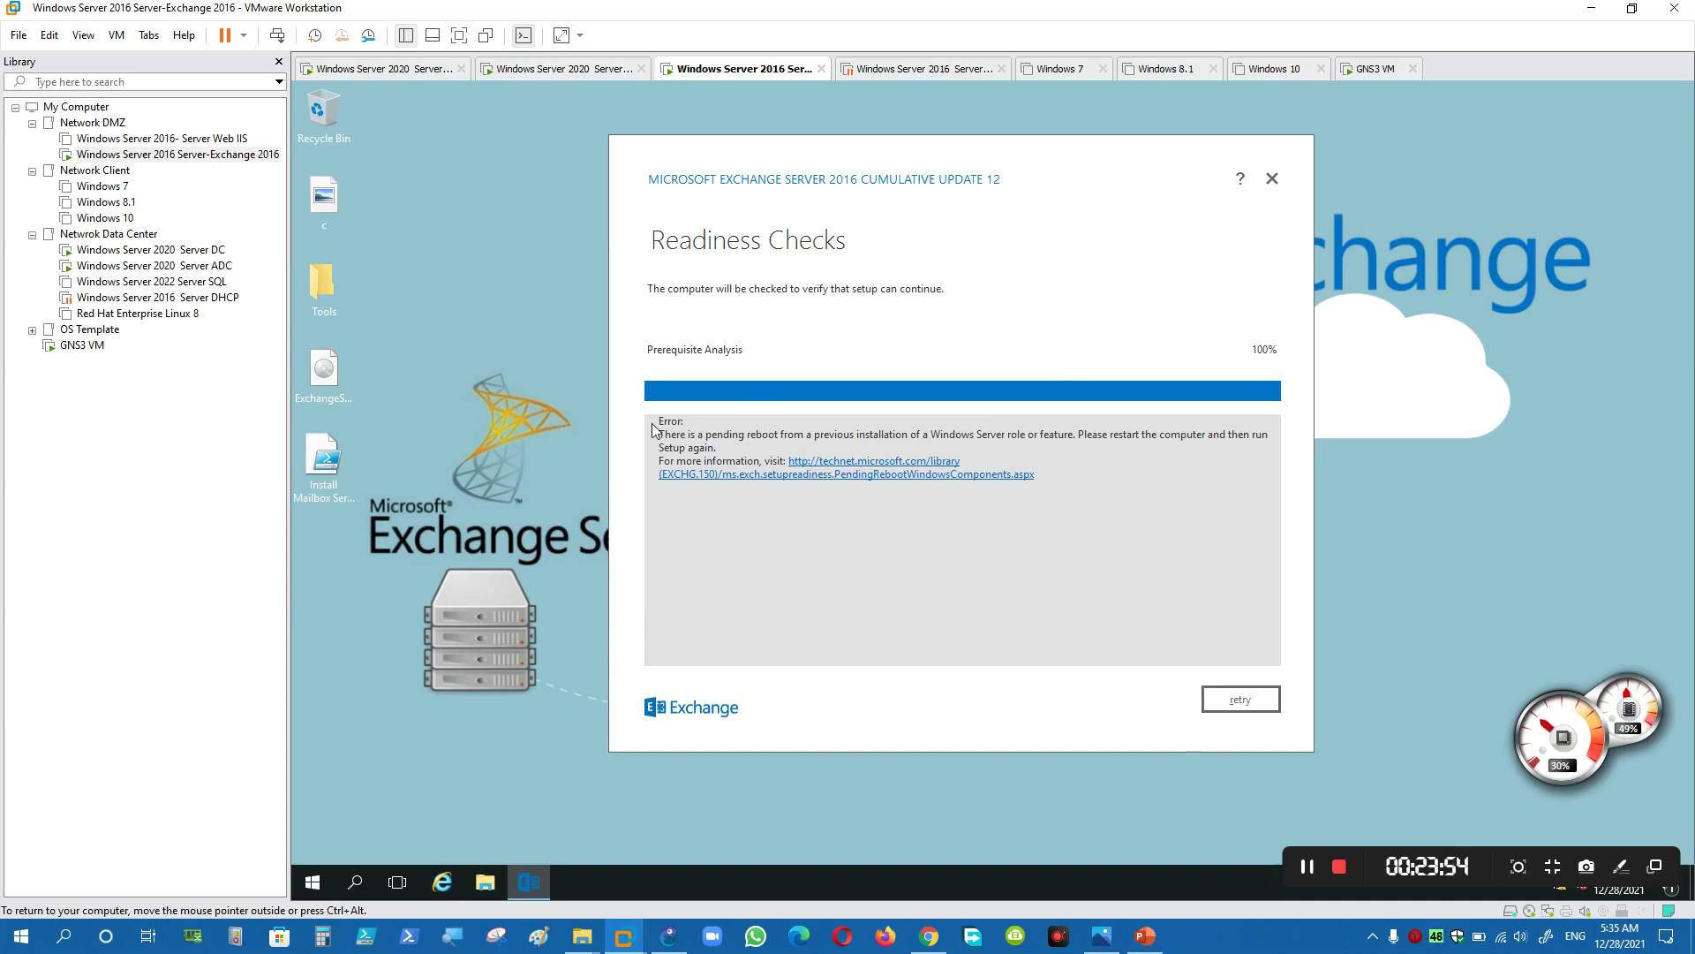
# - Retry the readiness checks to clear the pending-reboot error, then start the Exchange installation
pyautogui.moveTo(657, 424); pyautogui.dragTo(659, 500)
pyautogui.click(659, 499)
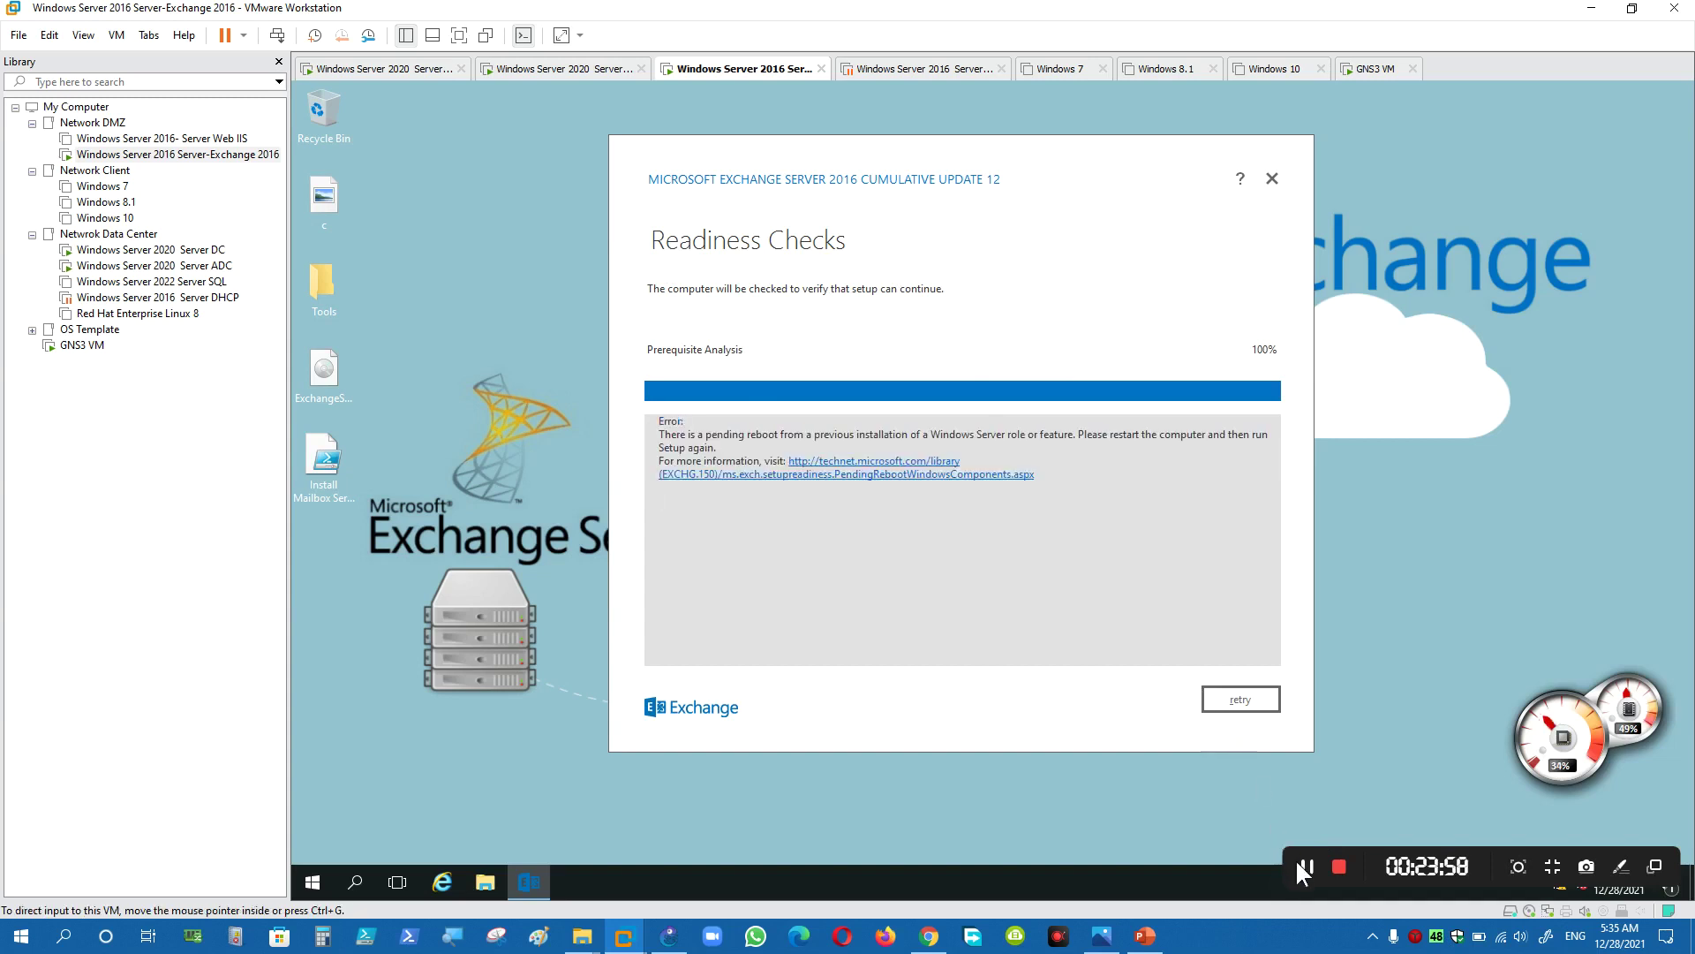
pyautogui.click(1237, 700)
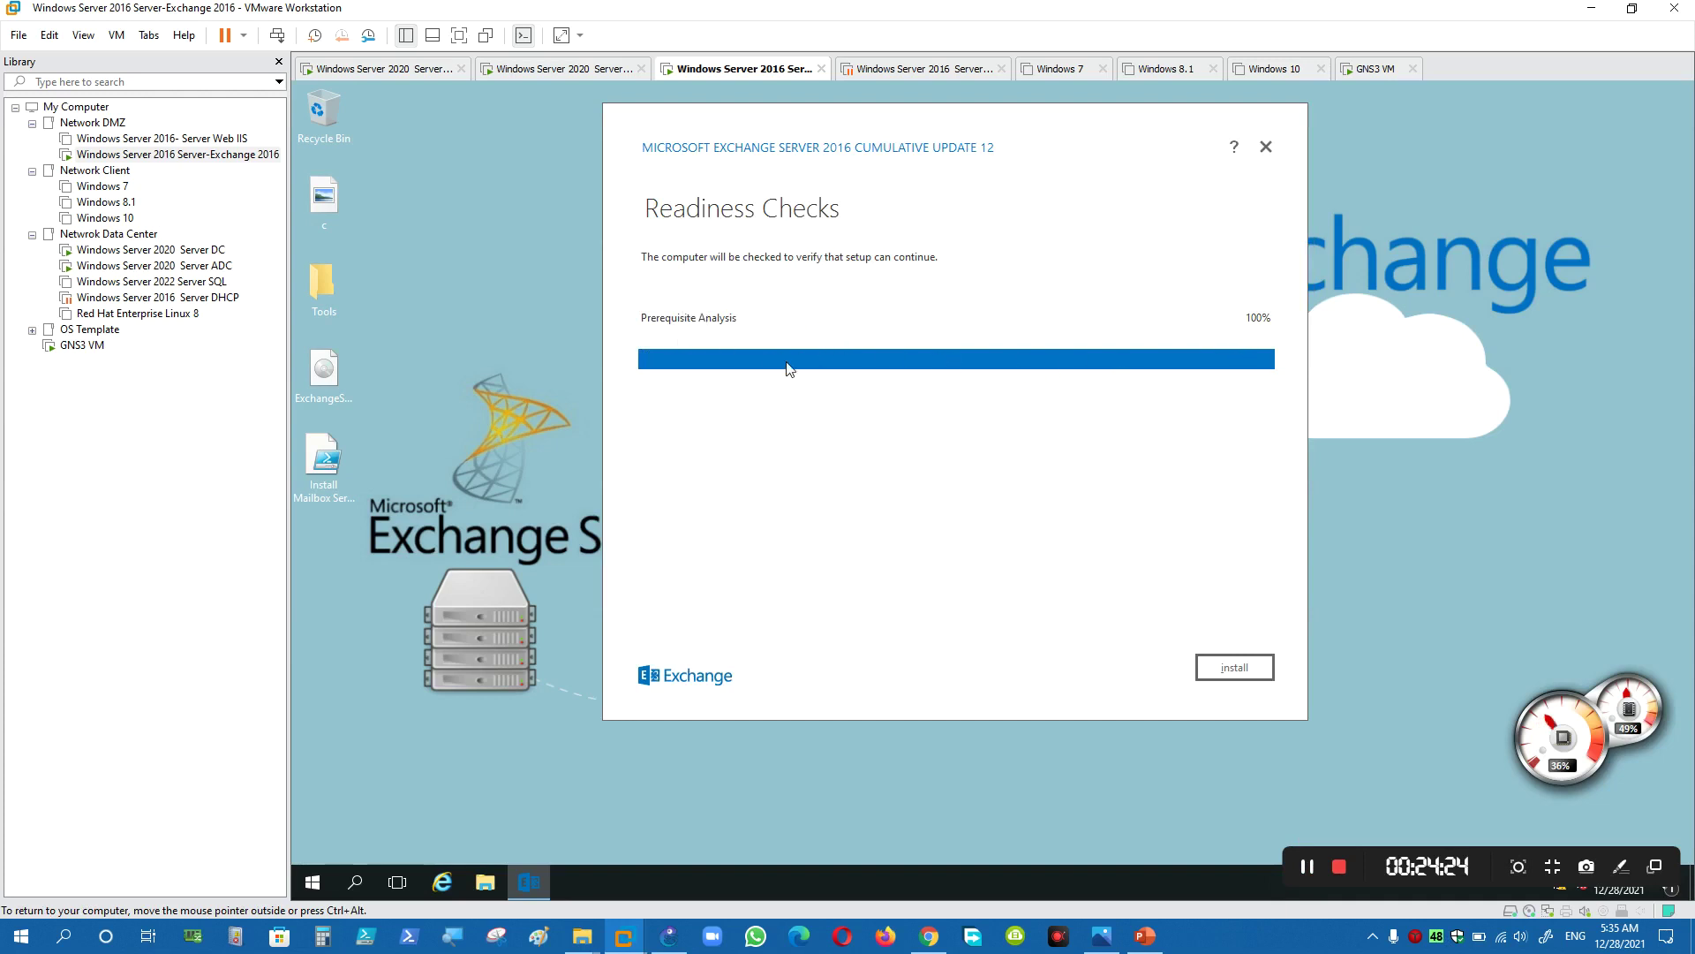
pyautogui.click(1240, 674)
# - Click Install so setup begins copying Exchange files, and reposition the progress window
pyautogui.click(1229, 673)
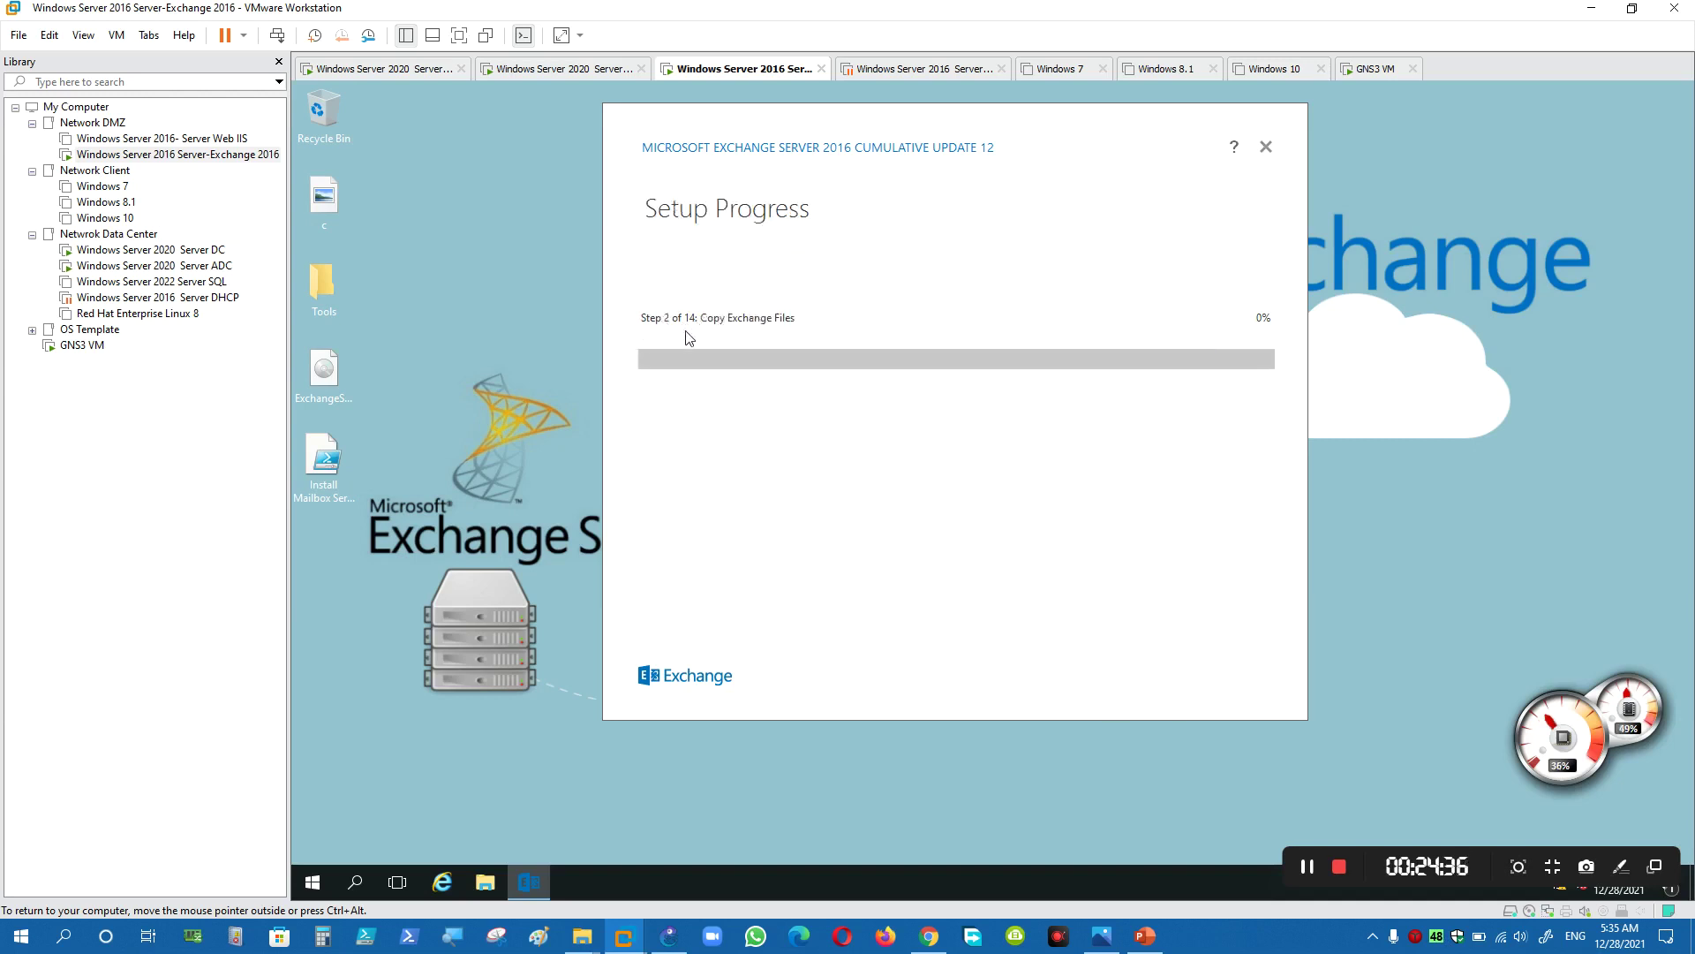
pyautogui.moveTo(813, 141); pyautogui.dragTo(822, 178)
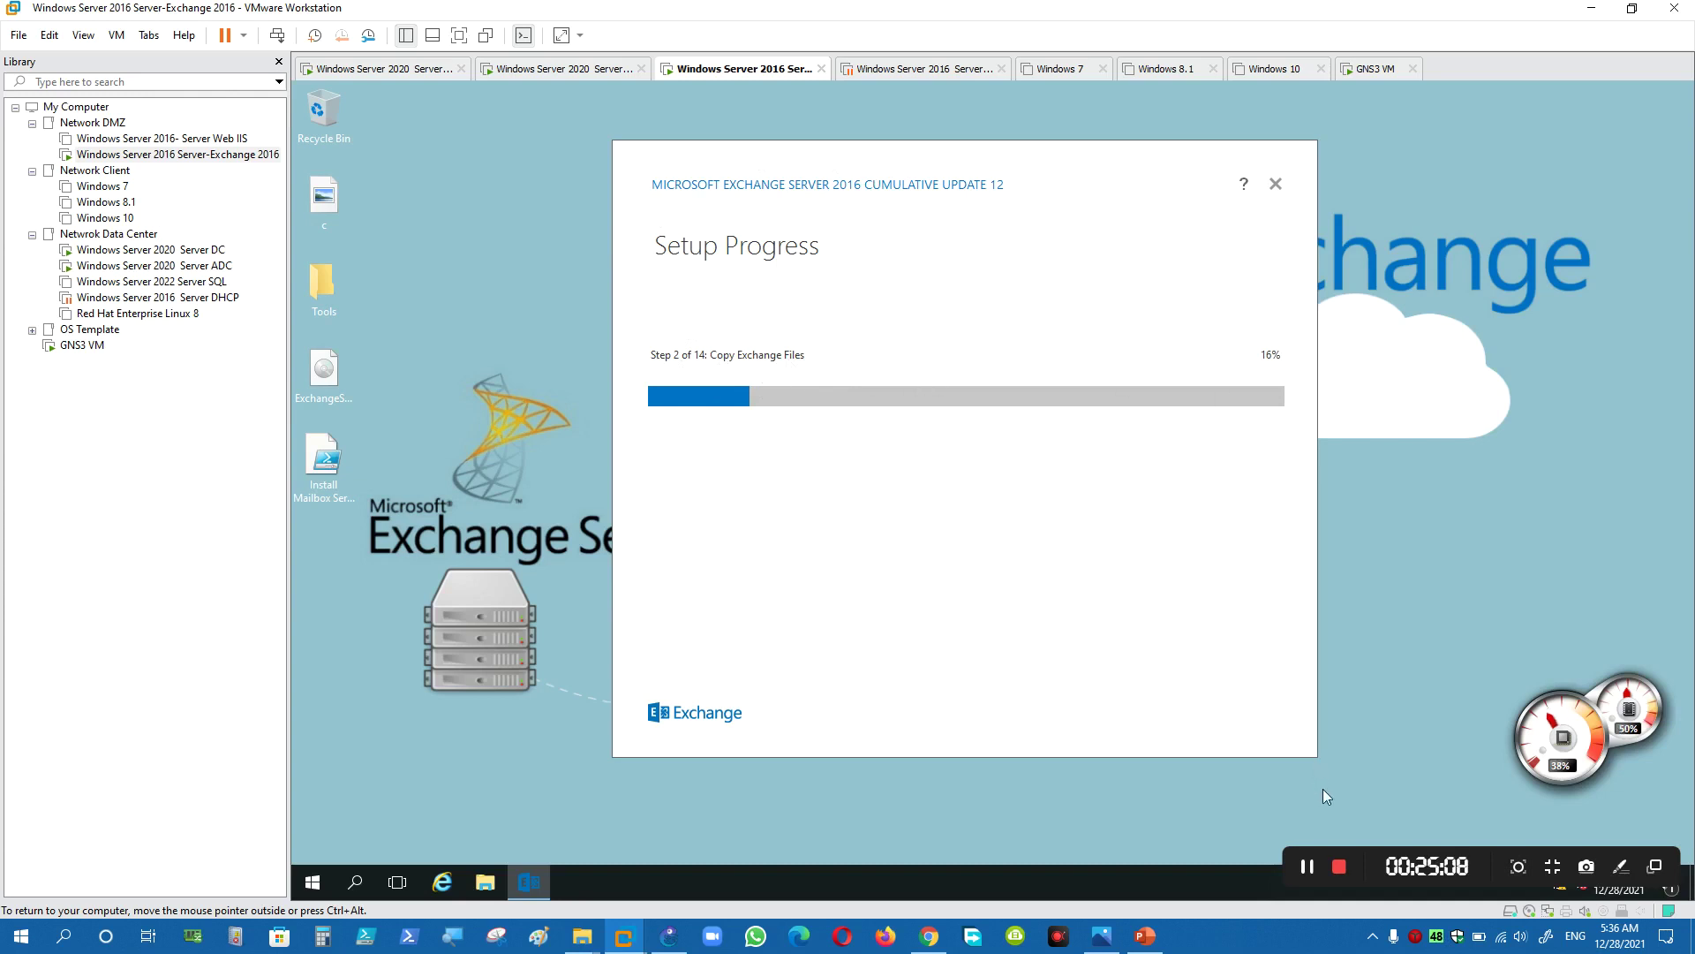
# - Enable launching the Exchange Administration Center after setup and finish the completed Exchange installation
pyautogui.click(1316, 866)
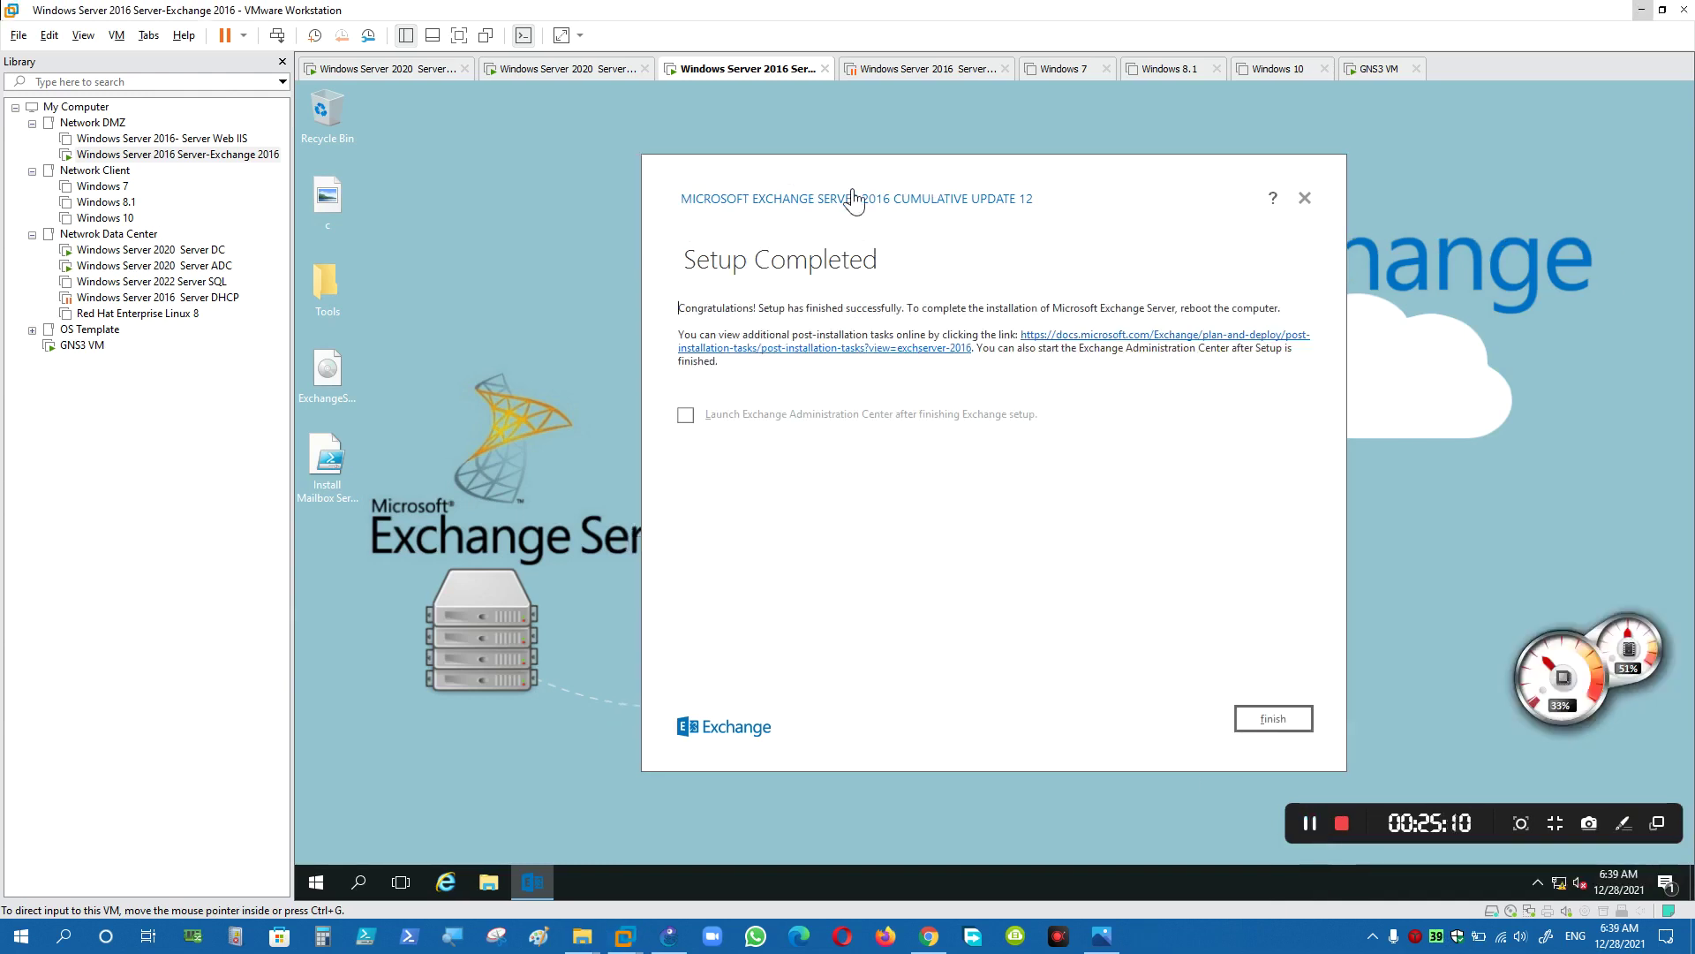
pyautogui.moveTo(827, 196); pyautogui.dragTo(756, 185)
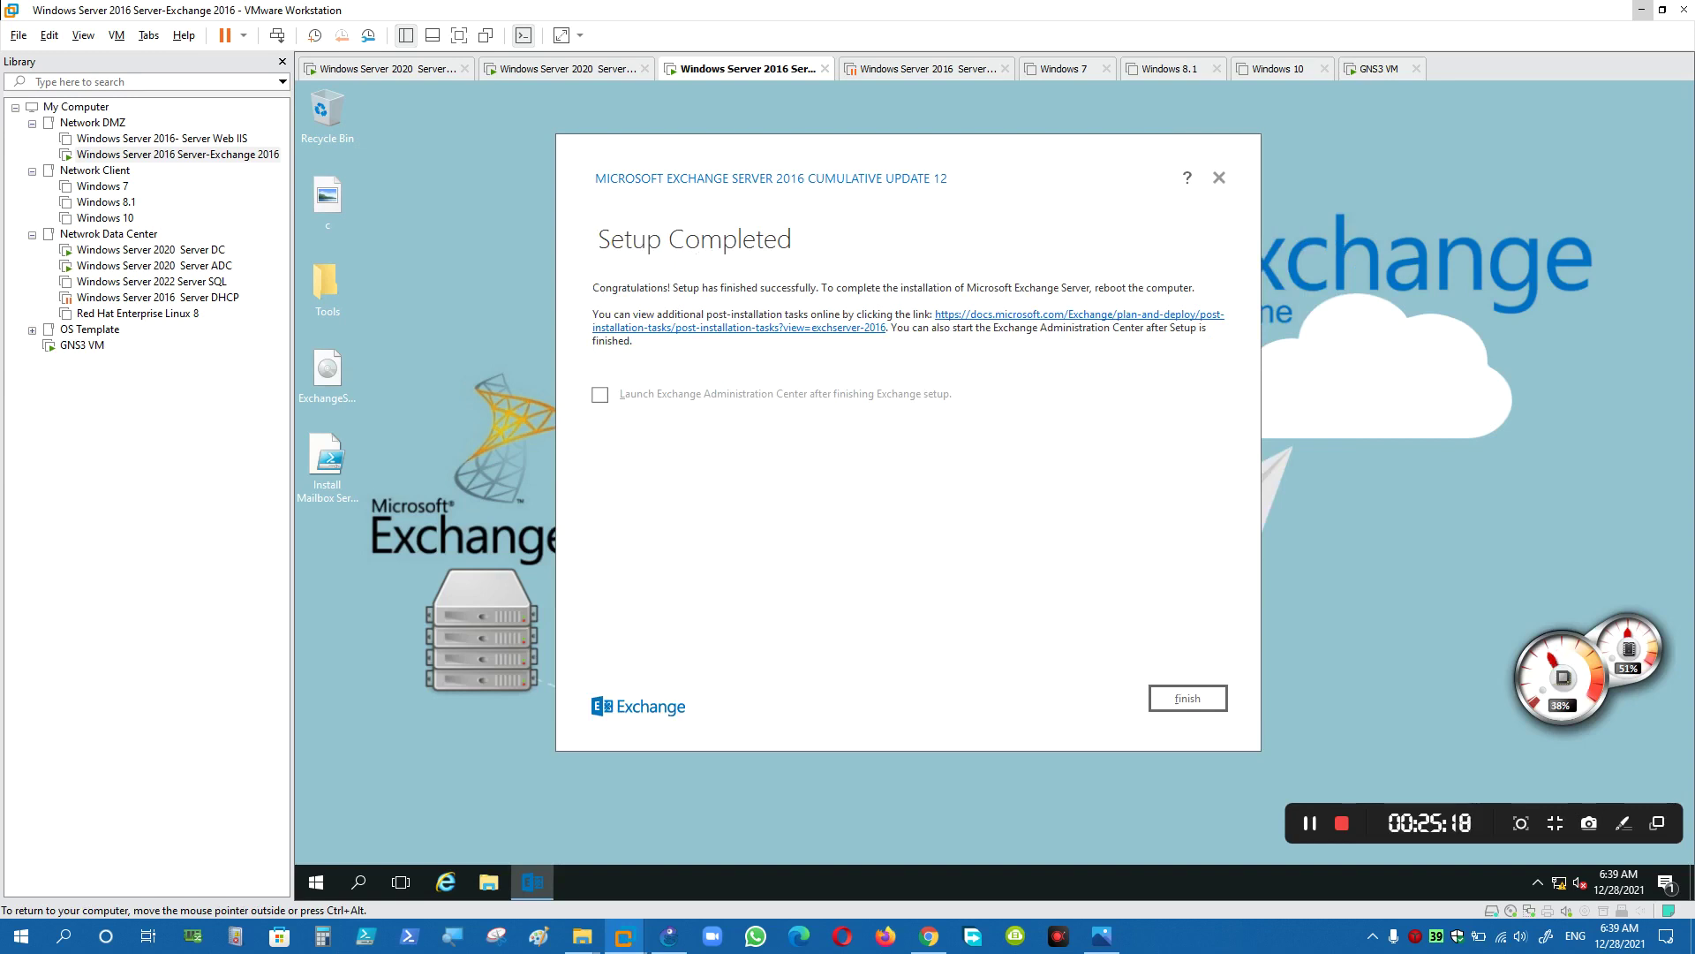
pyautogui.moveTo(592, 288); pyautogui.dragTo(836, 288)
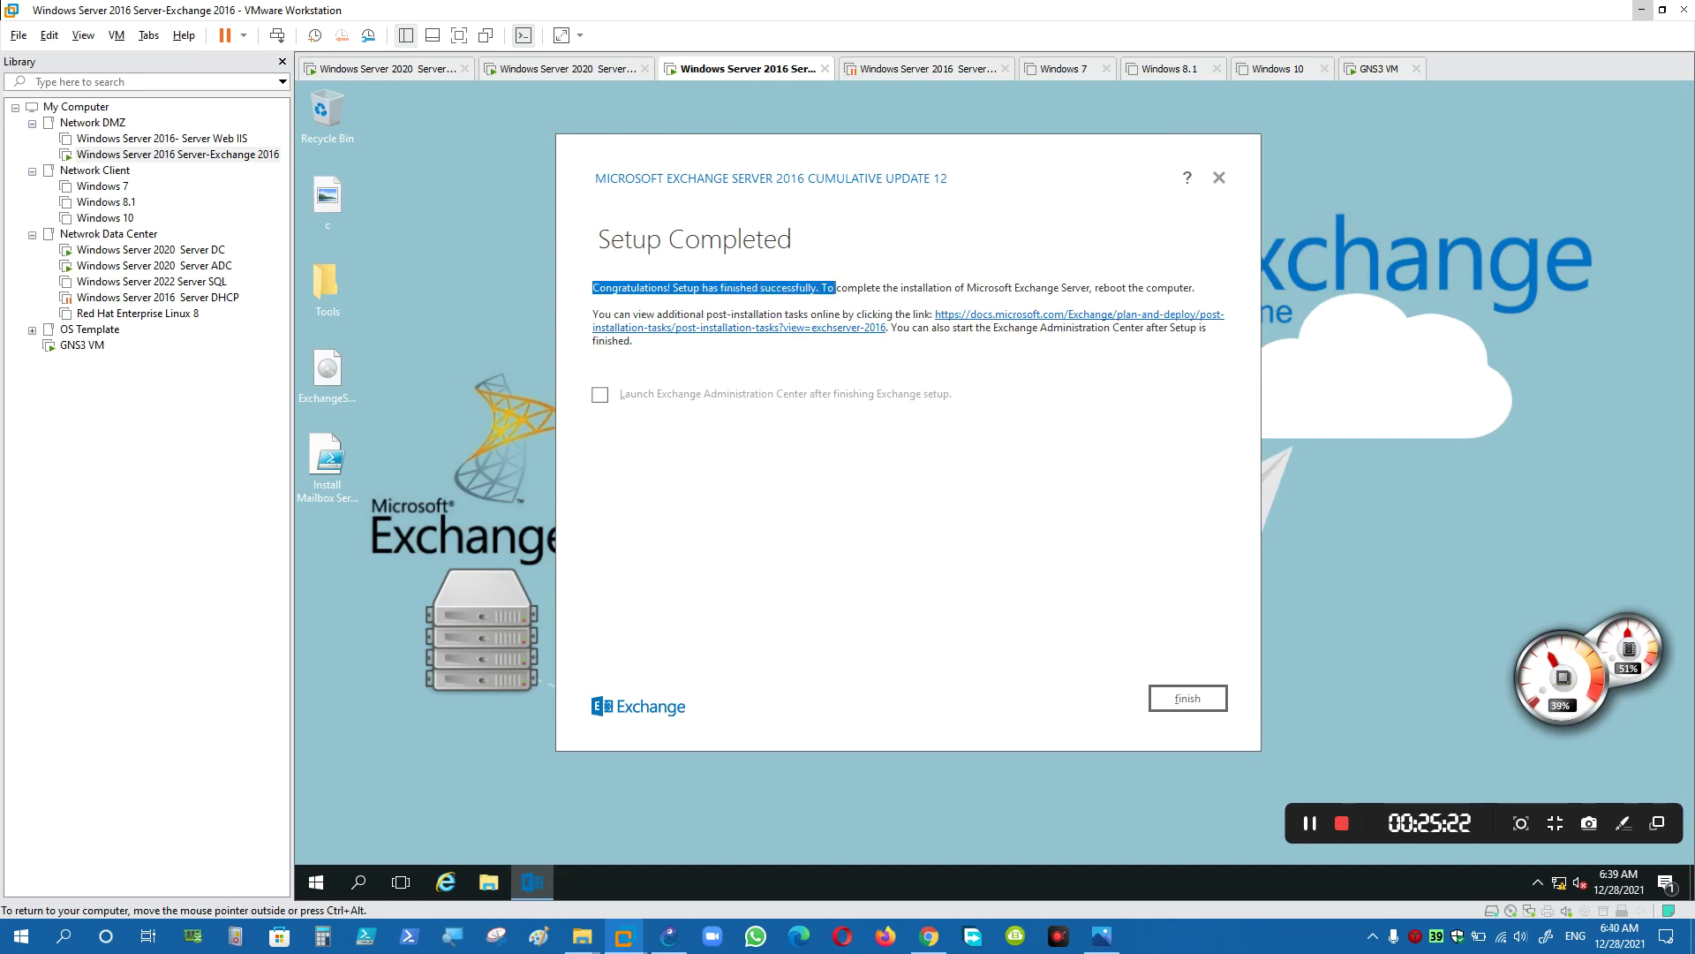
pyautogui.click(850, 323)
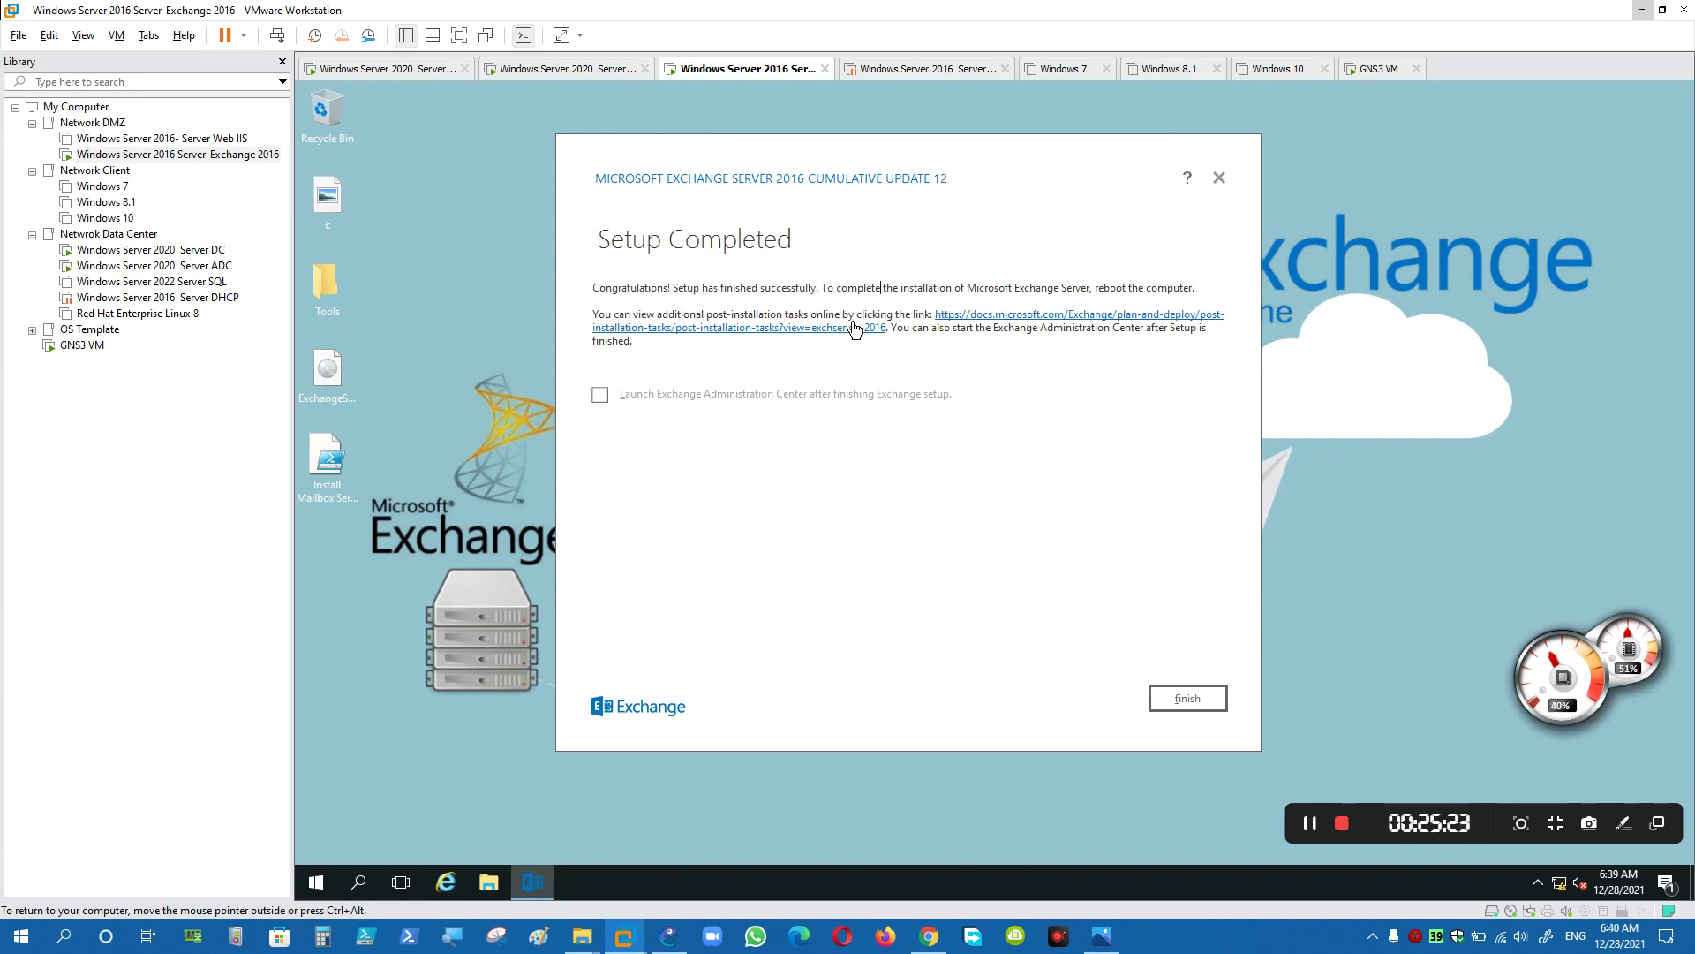
pyautogui.click(741, 397)
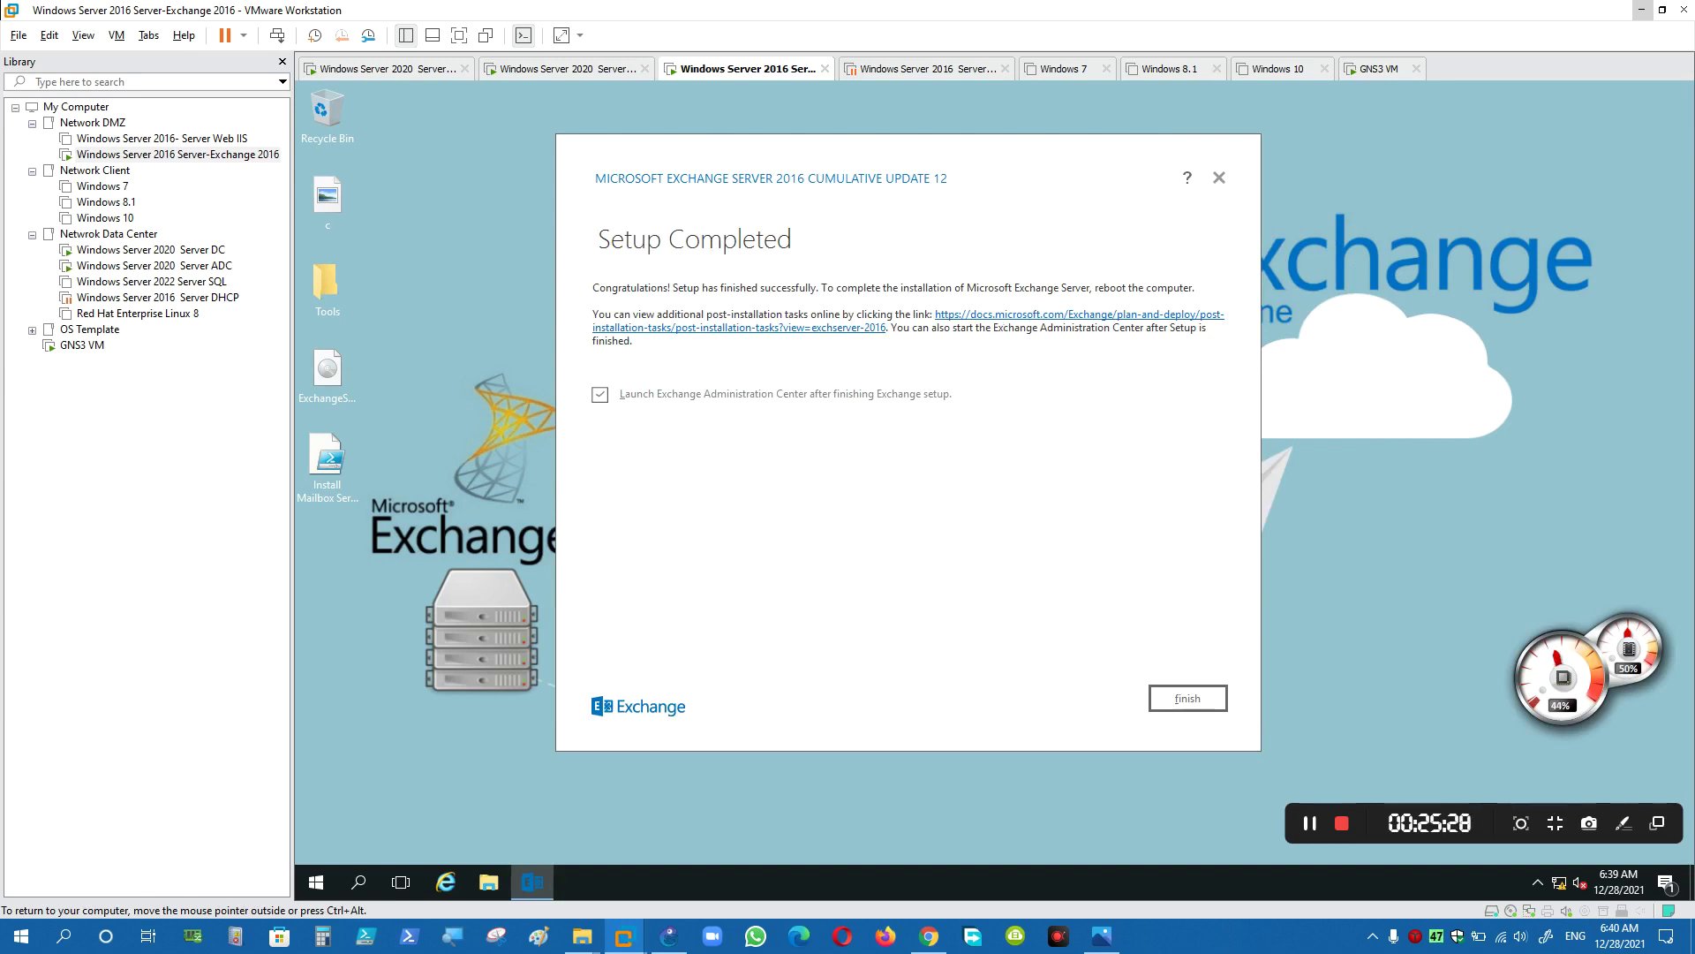
pyautogui.moveTo(821, 288); pyautogui.dragTo(1091, 288)
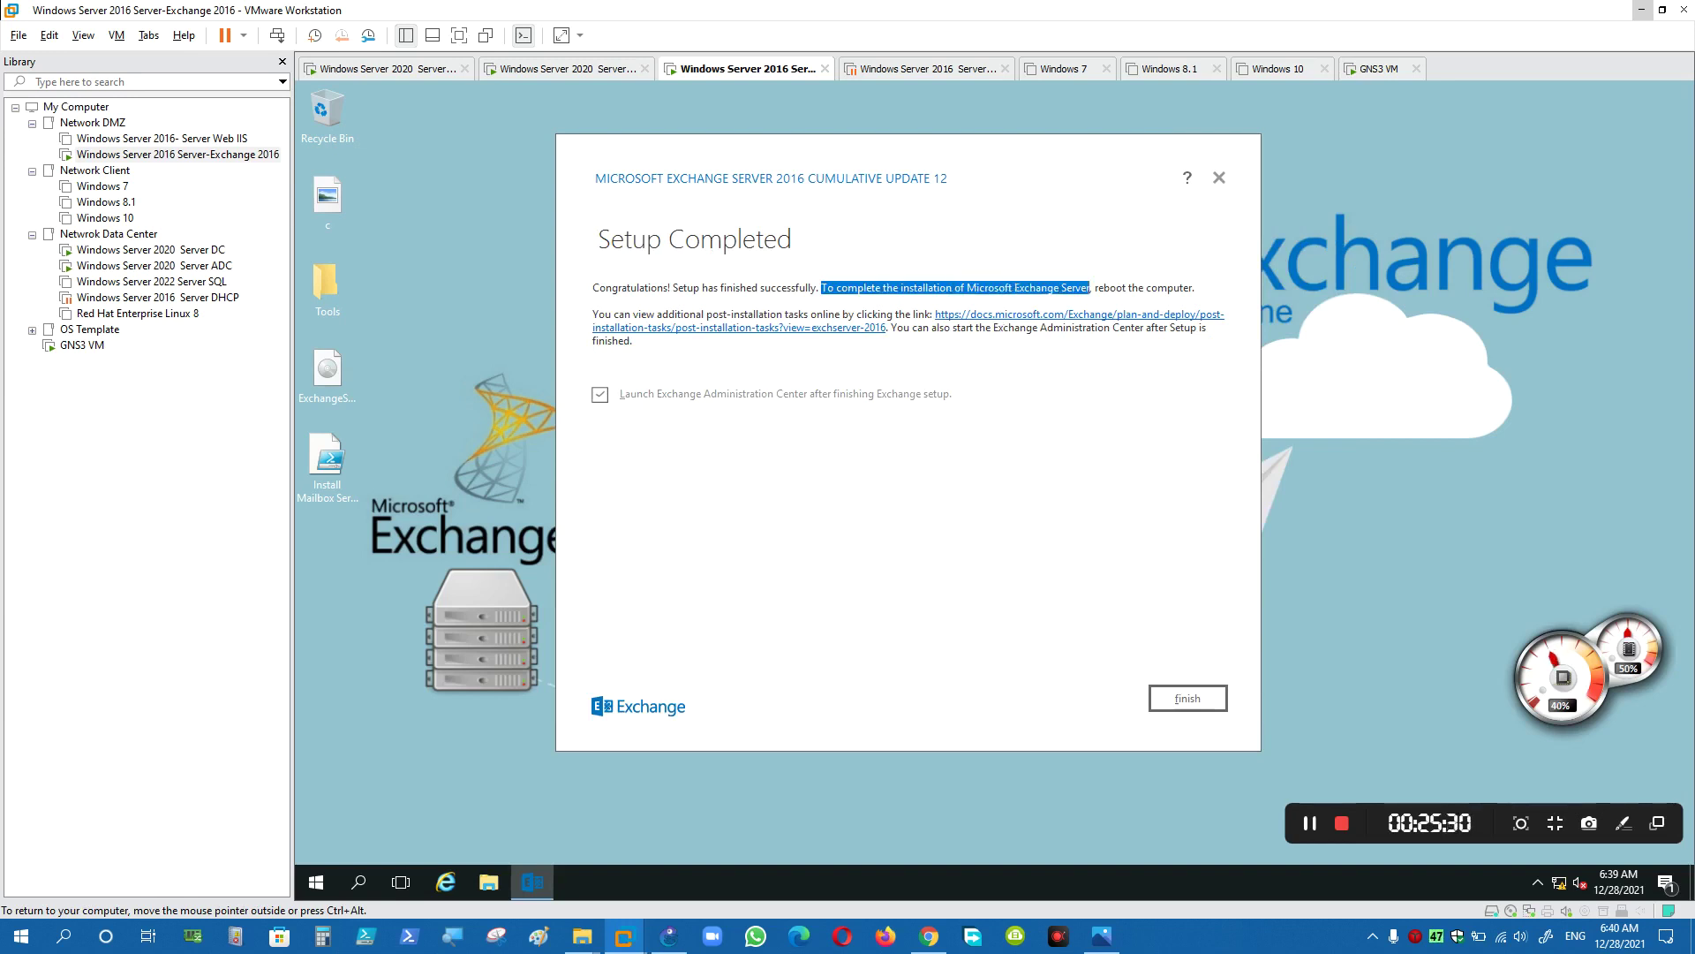
pyautogui.click(1049, 288)
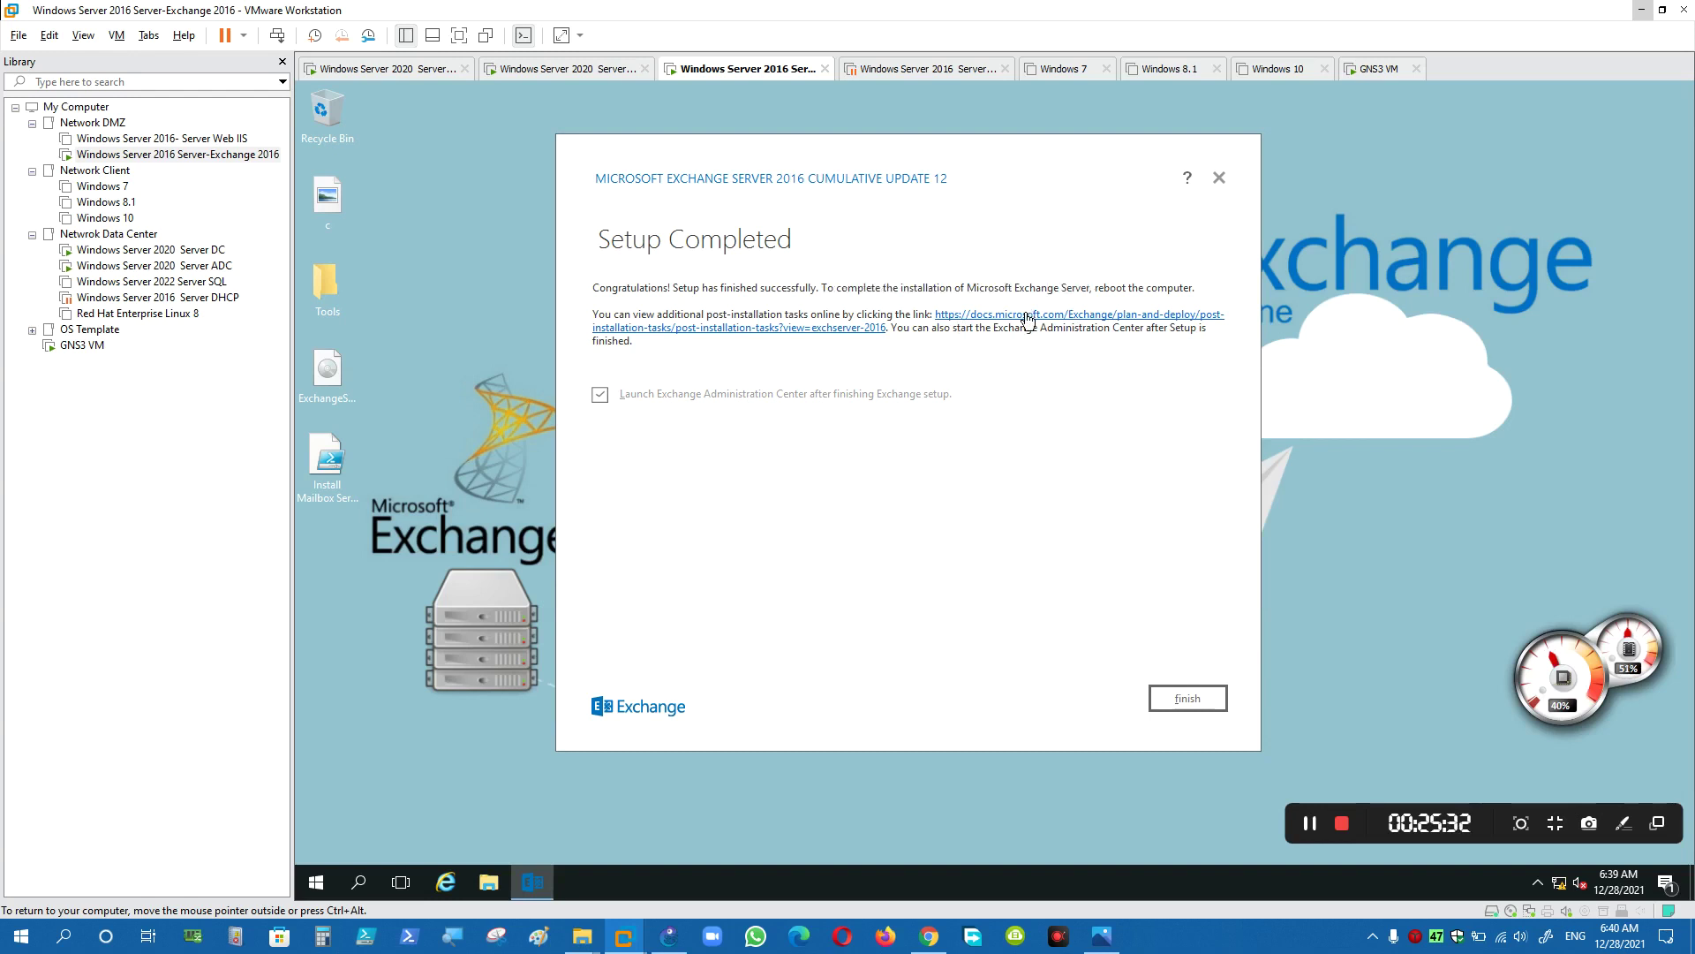
pyautogui.moveTo(1061, 288); pyautogui.dragTo(1193, 288)
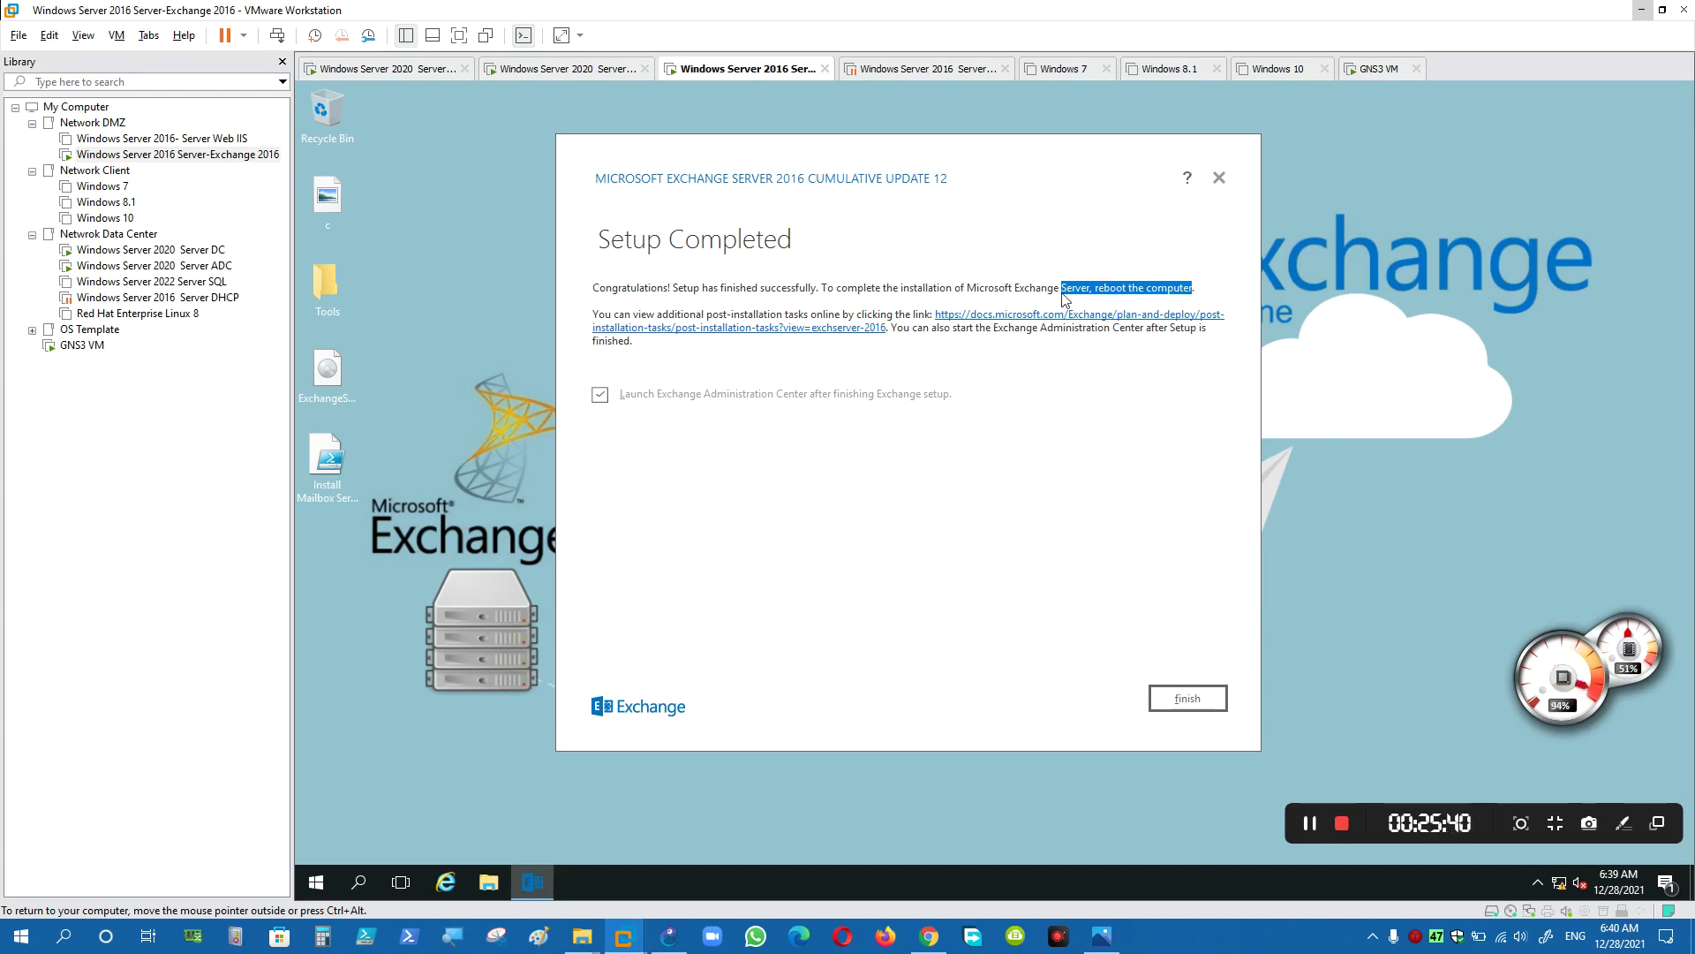
pyautogui.click(1172, 712)
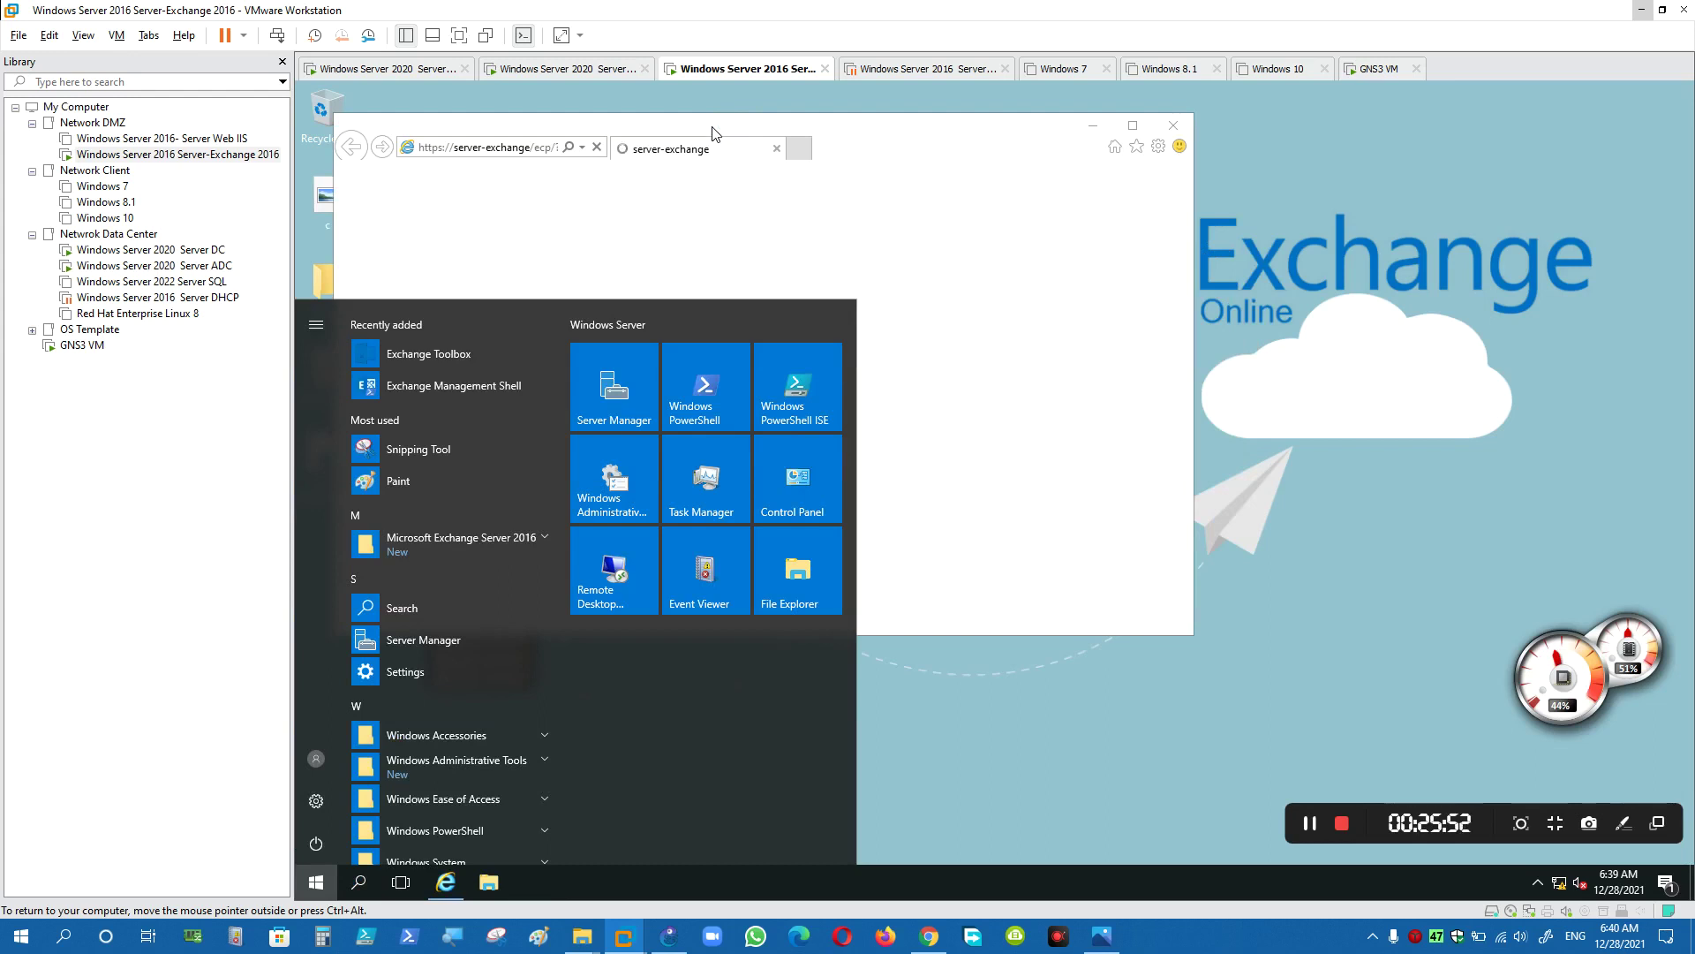
# - Bring Internet Explorer to the front and maximize it so the EAC sign-in page fills the screen
pyautogui.click(713, 134)
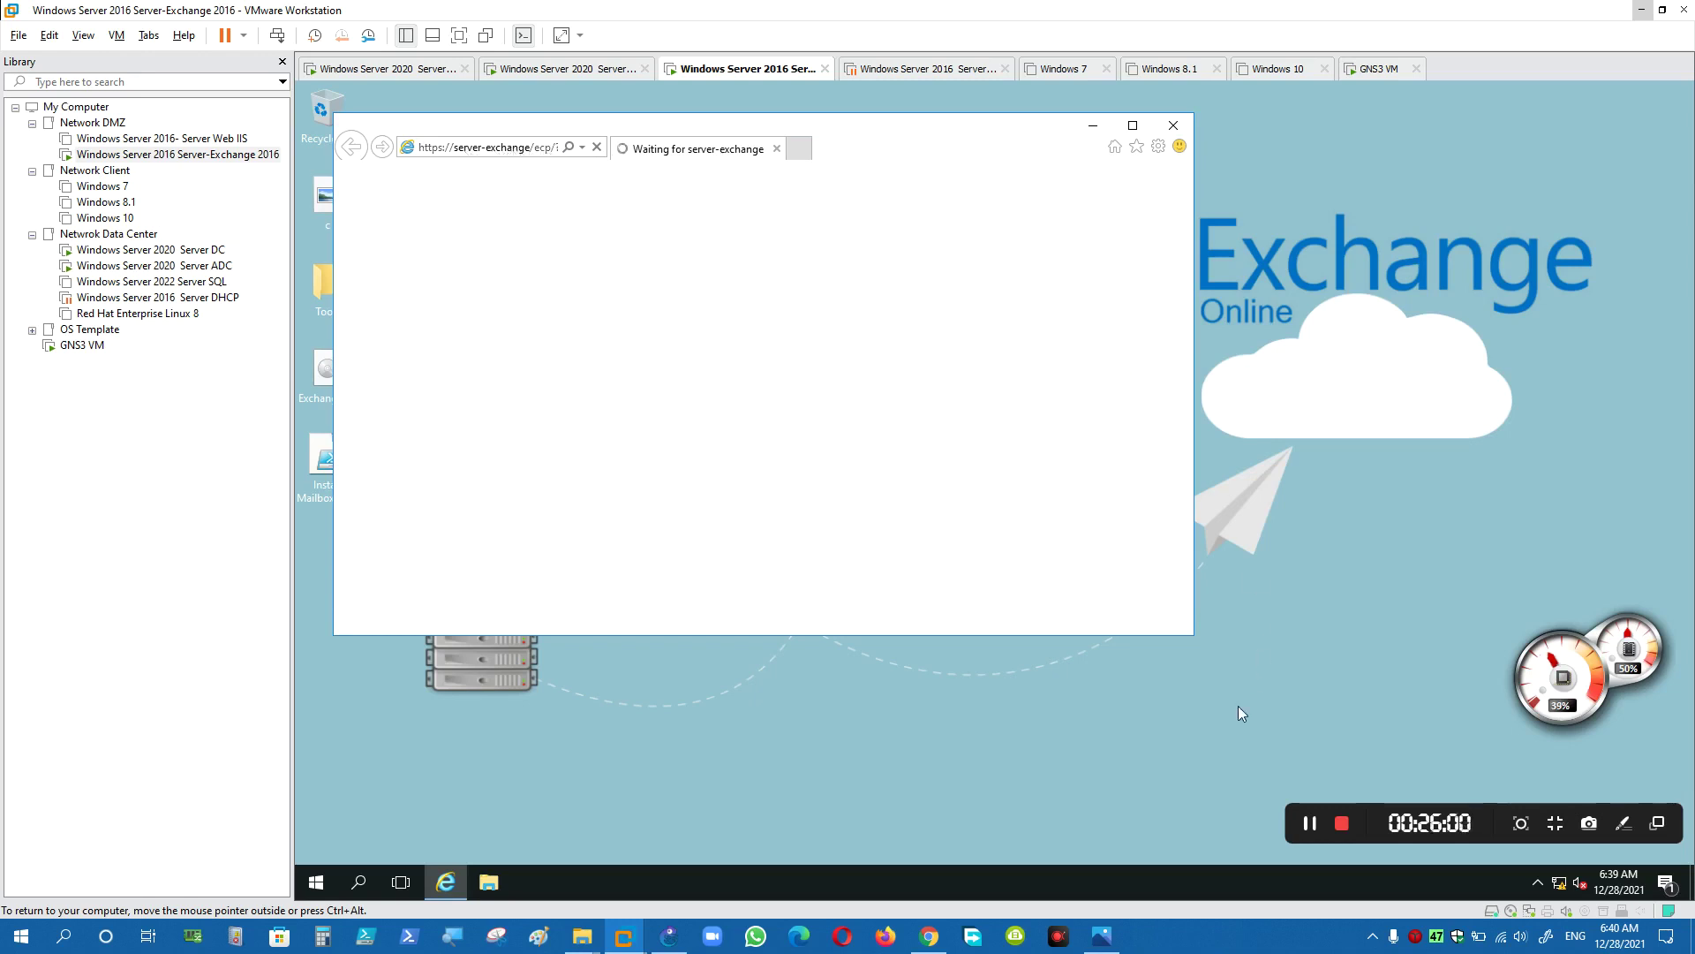
pyautogui.moveTo(1193, 646); pyautogui.dragTo(1484, 719)
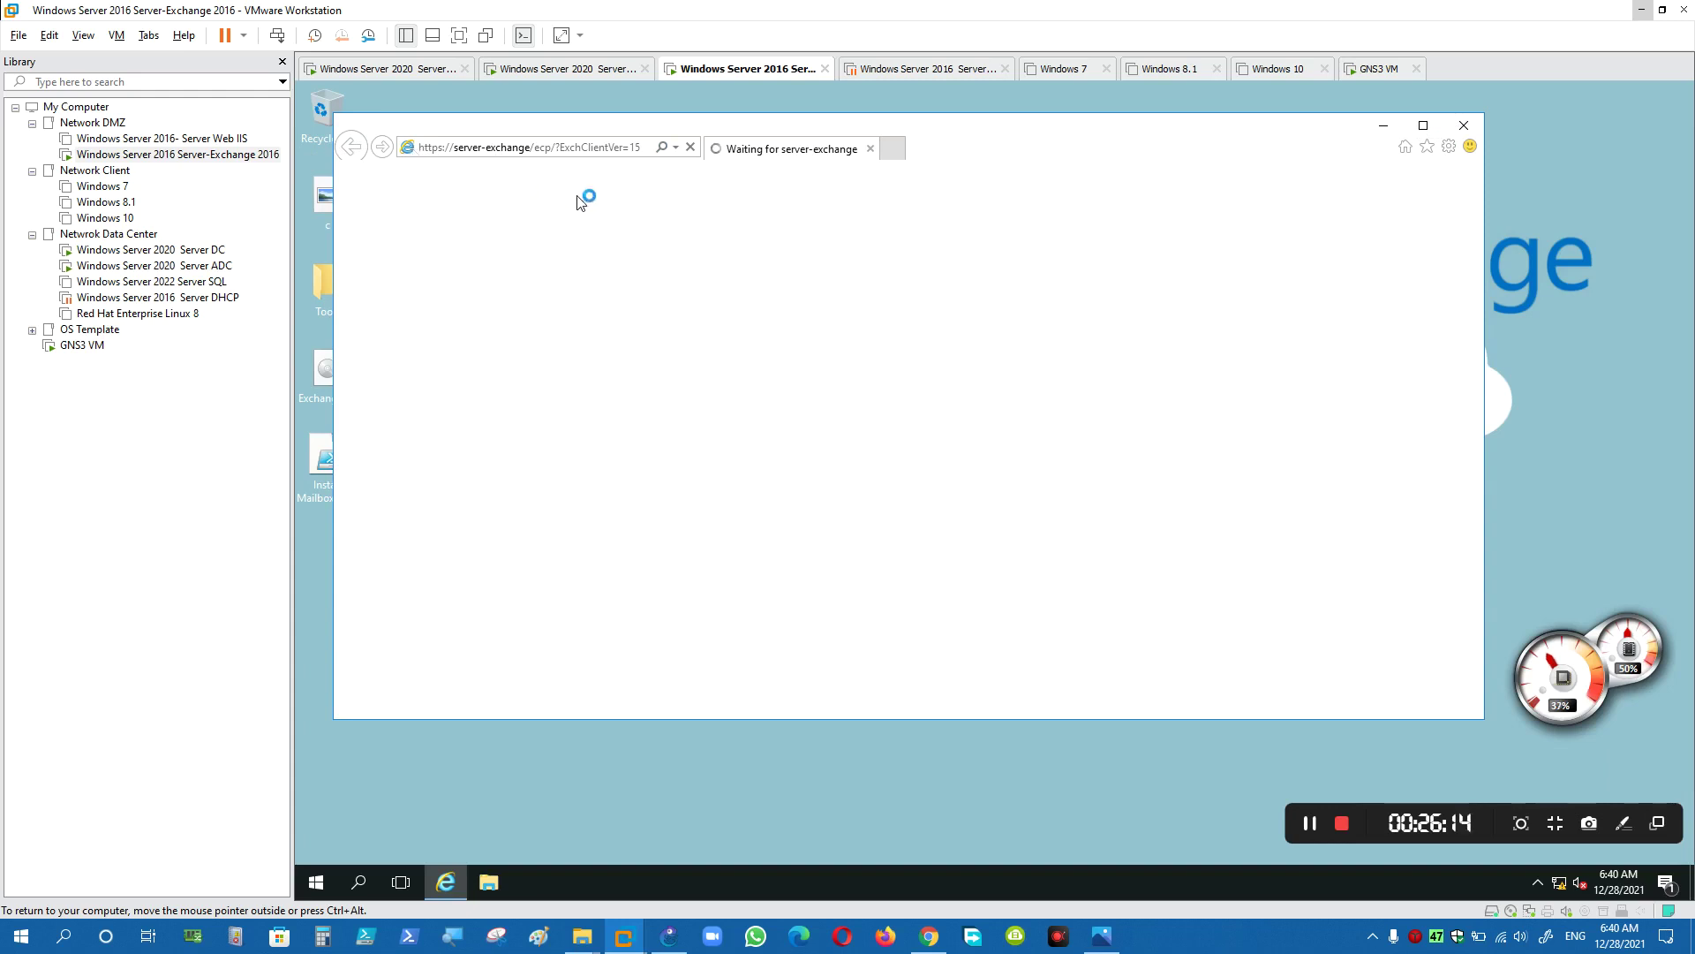
pyautogui.click(1422, 125)
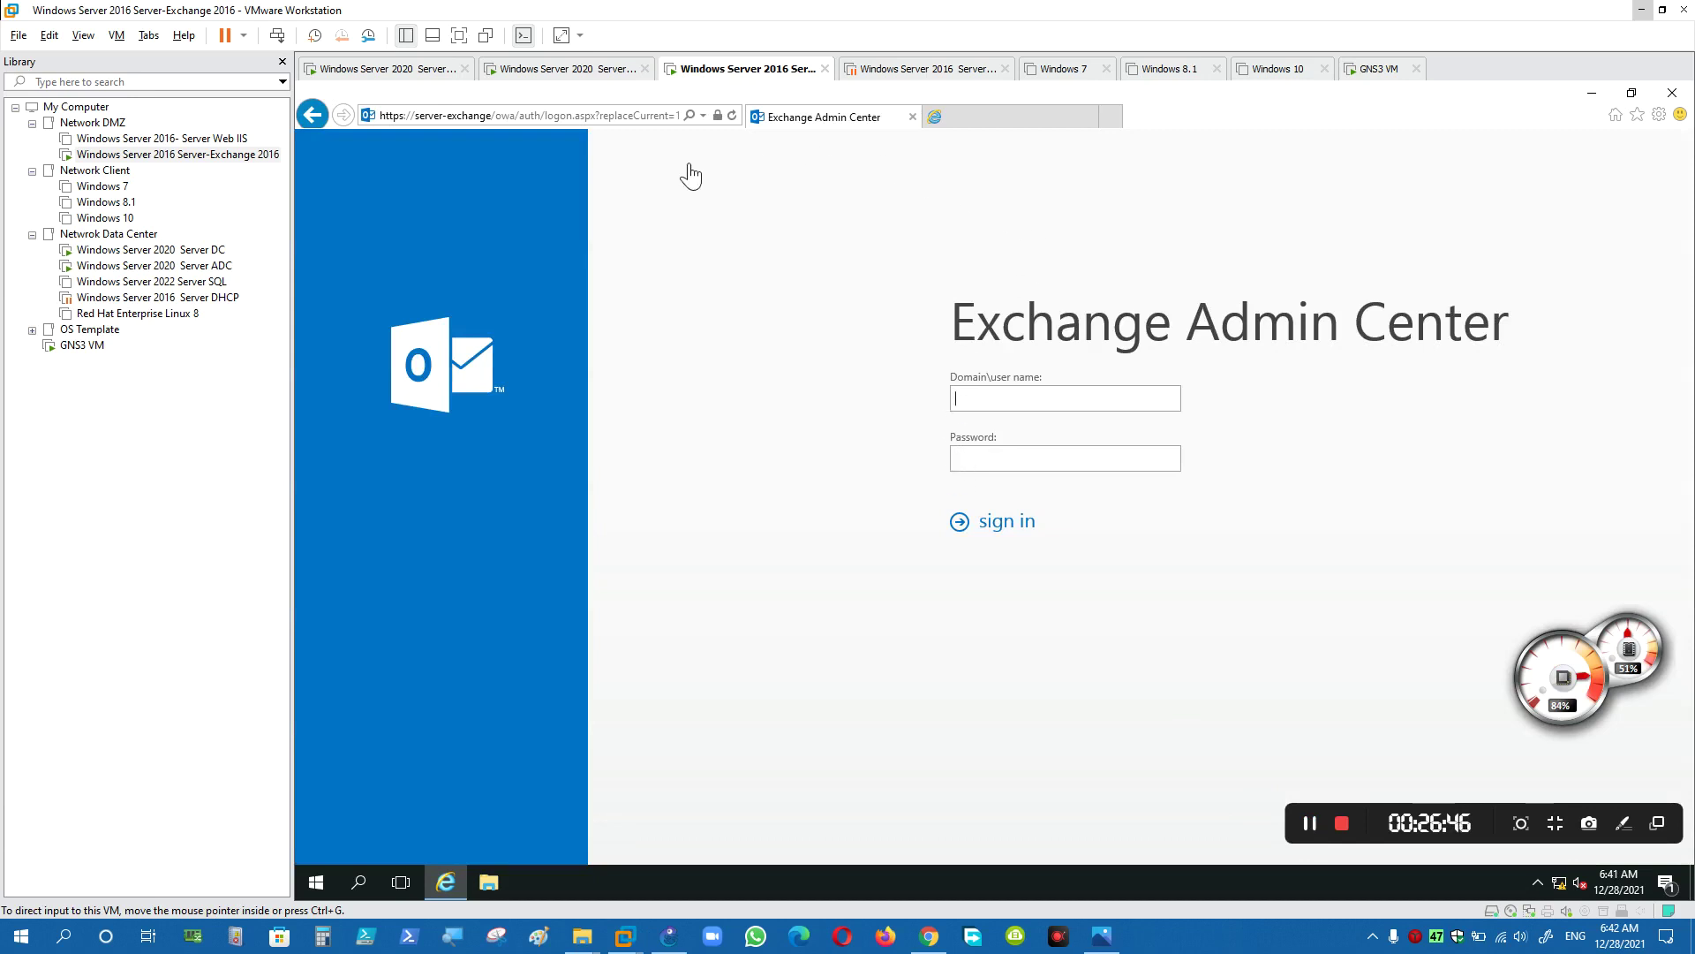
# - Add about:internet to the browser's trusted sites and close the 'This page can't be displayed' tab
pyautogui.click(749, 235)
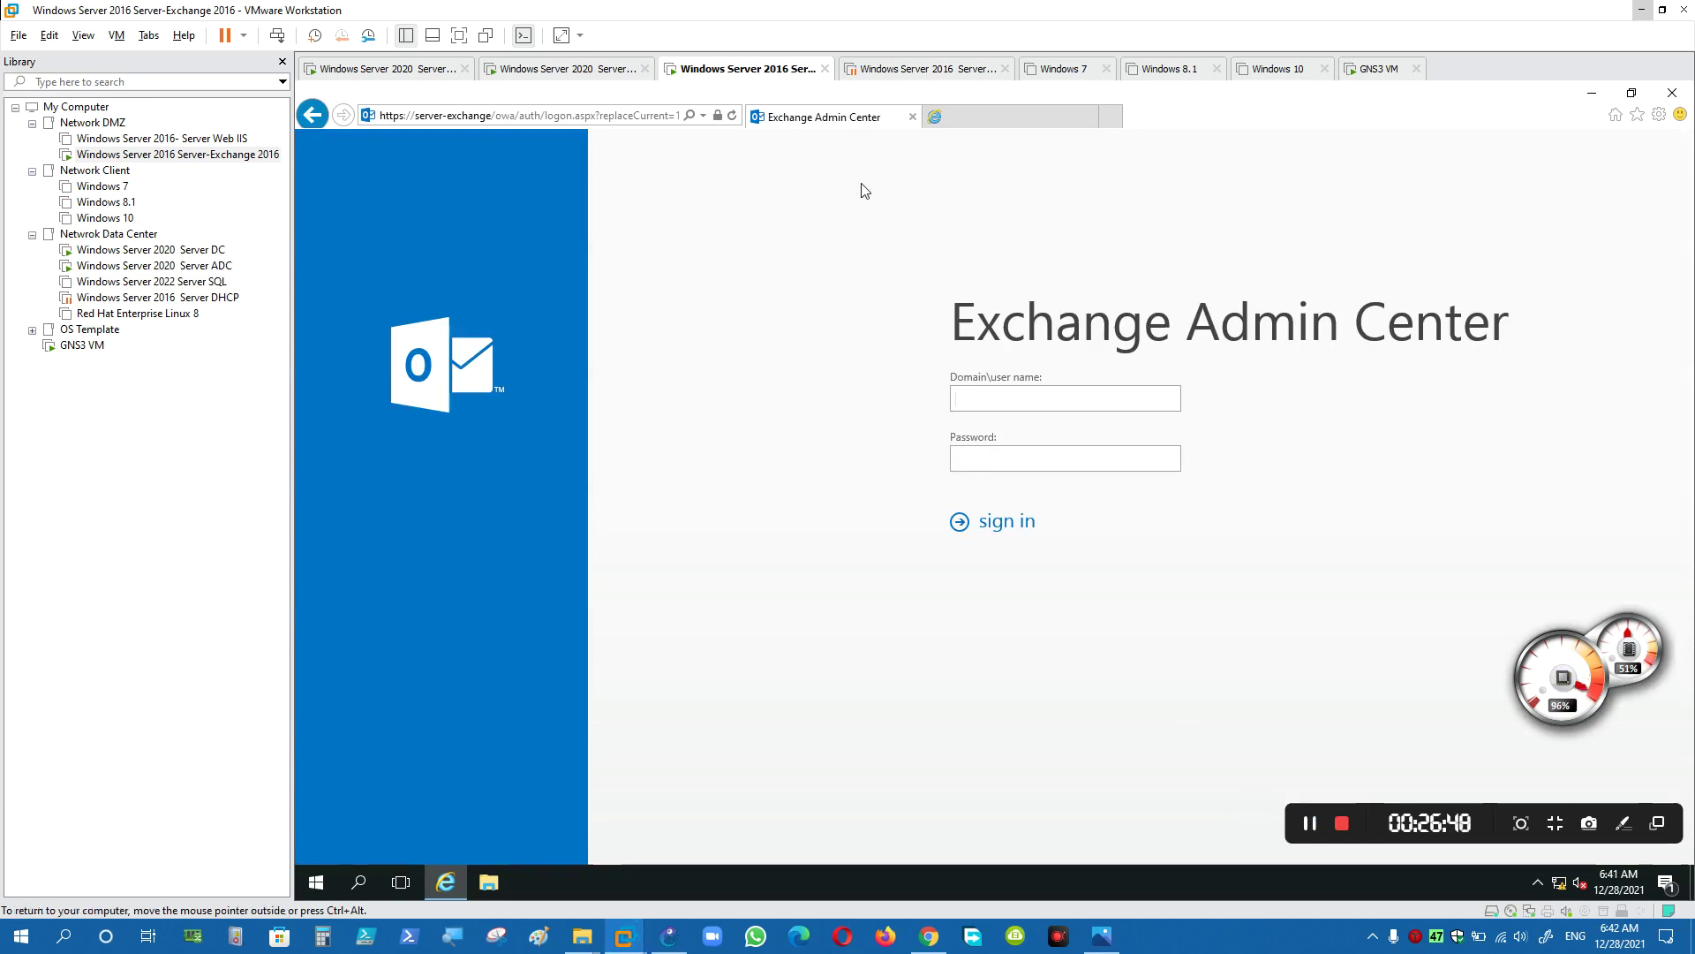
pyautogui.hotkey('ctrl', 't')
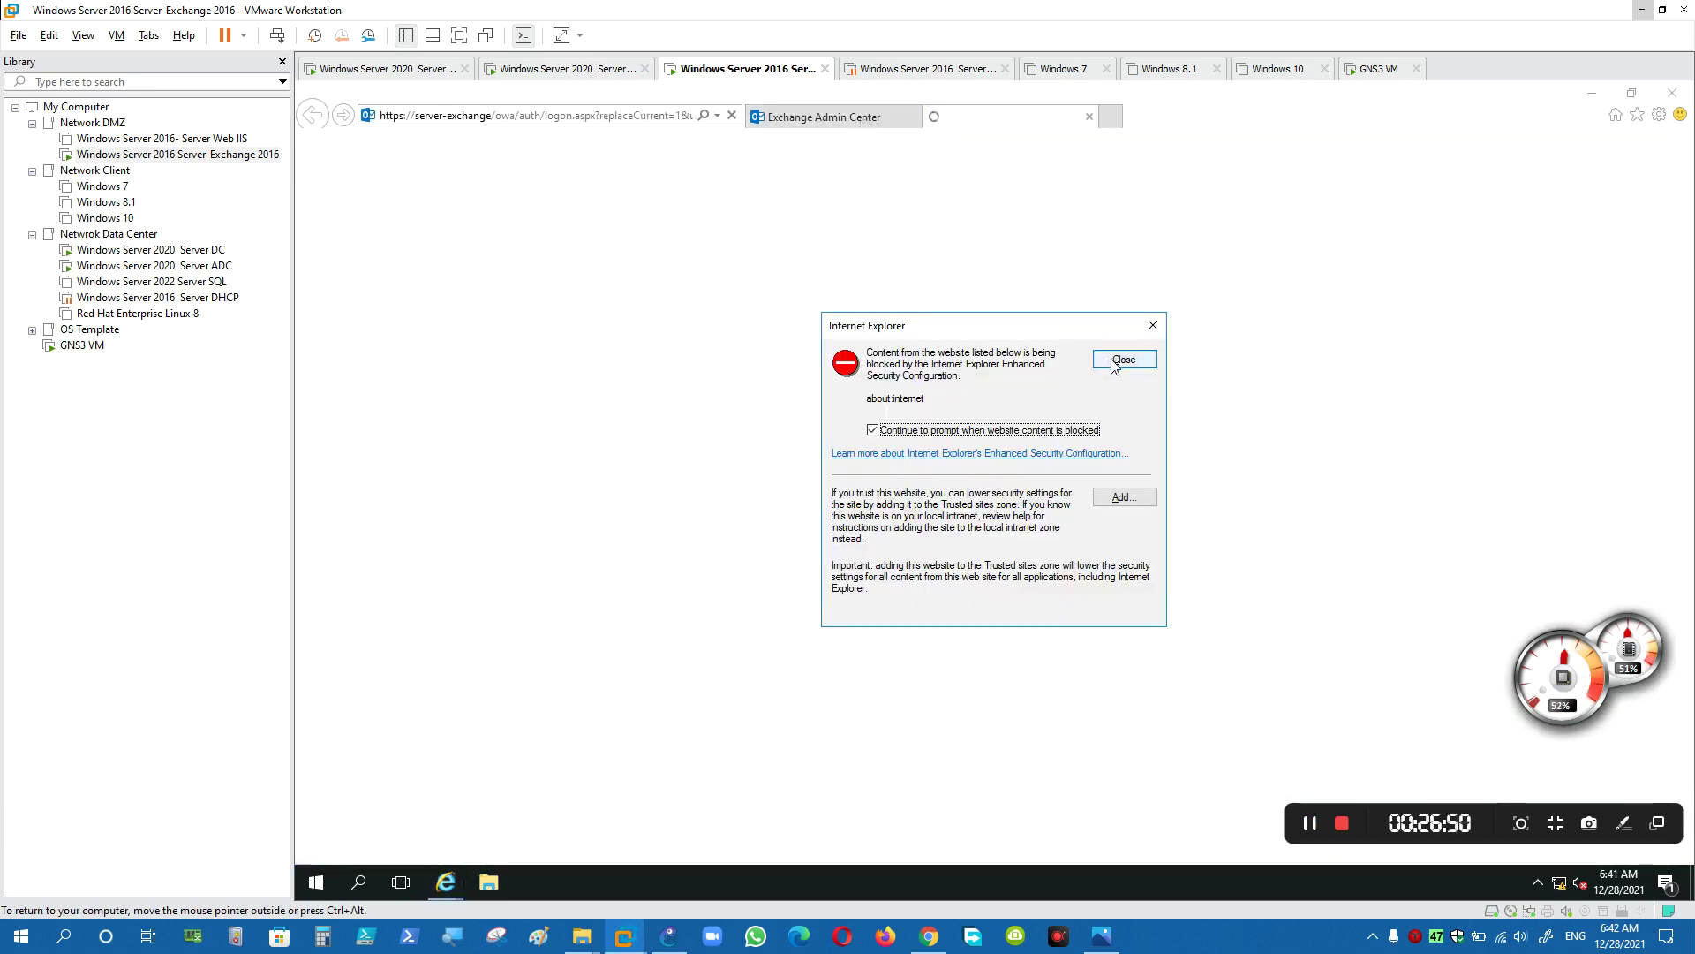
pyautogui.click(1127, 498)
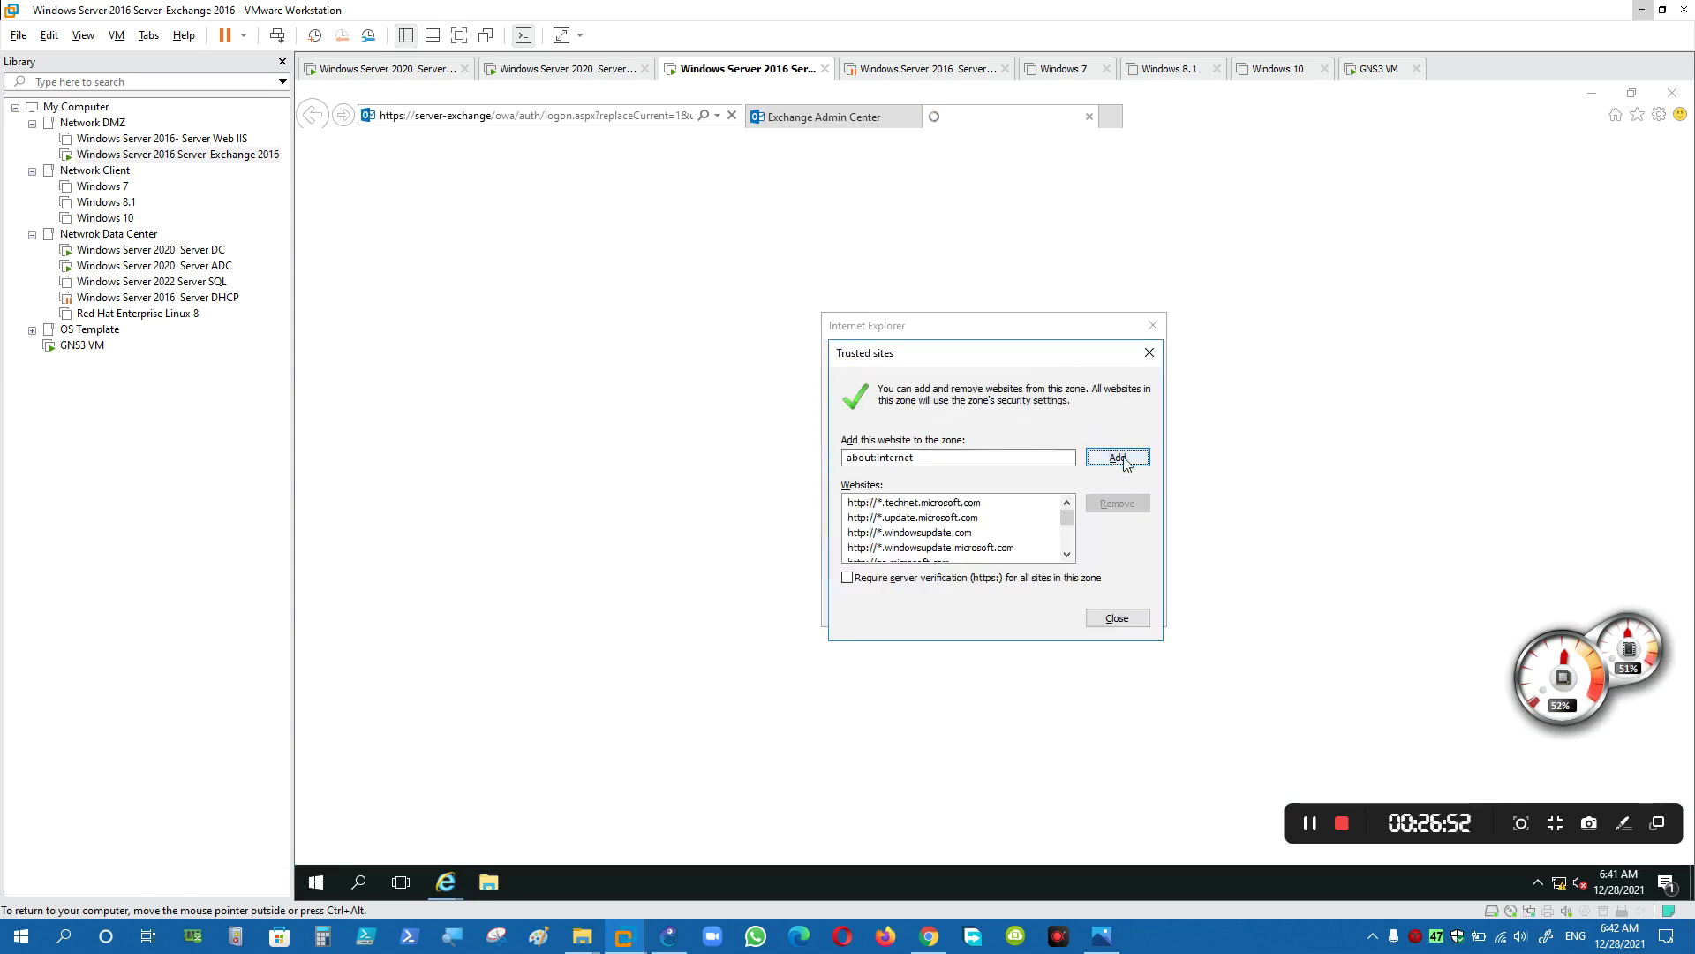
pyautogui.click(1117, 457)
pyautogui.click(1117, 618)
pyautogui.click(1090, 117)
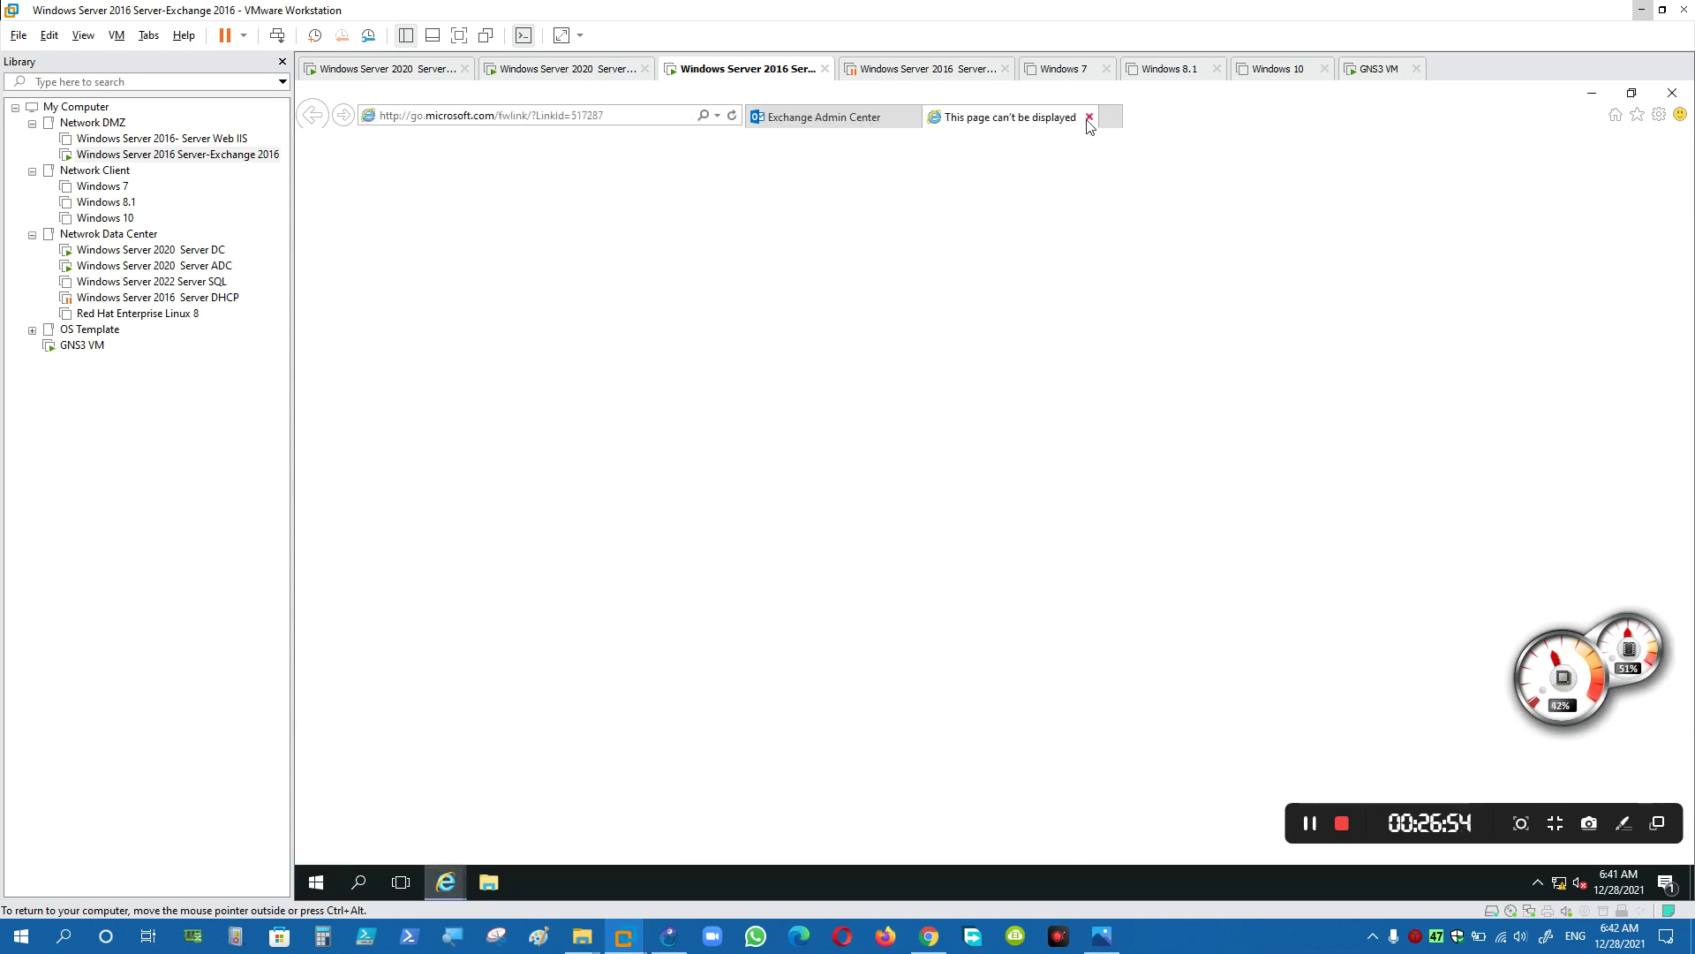
pyautogui.moveTo(952, 322); pyautogui.dragTo(1509, 322)
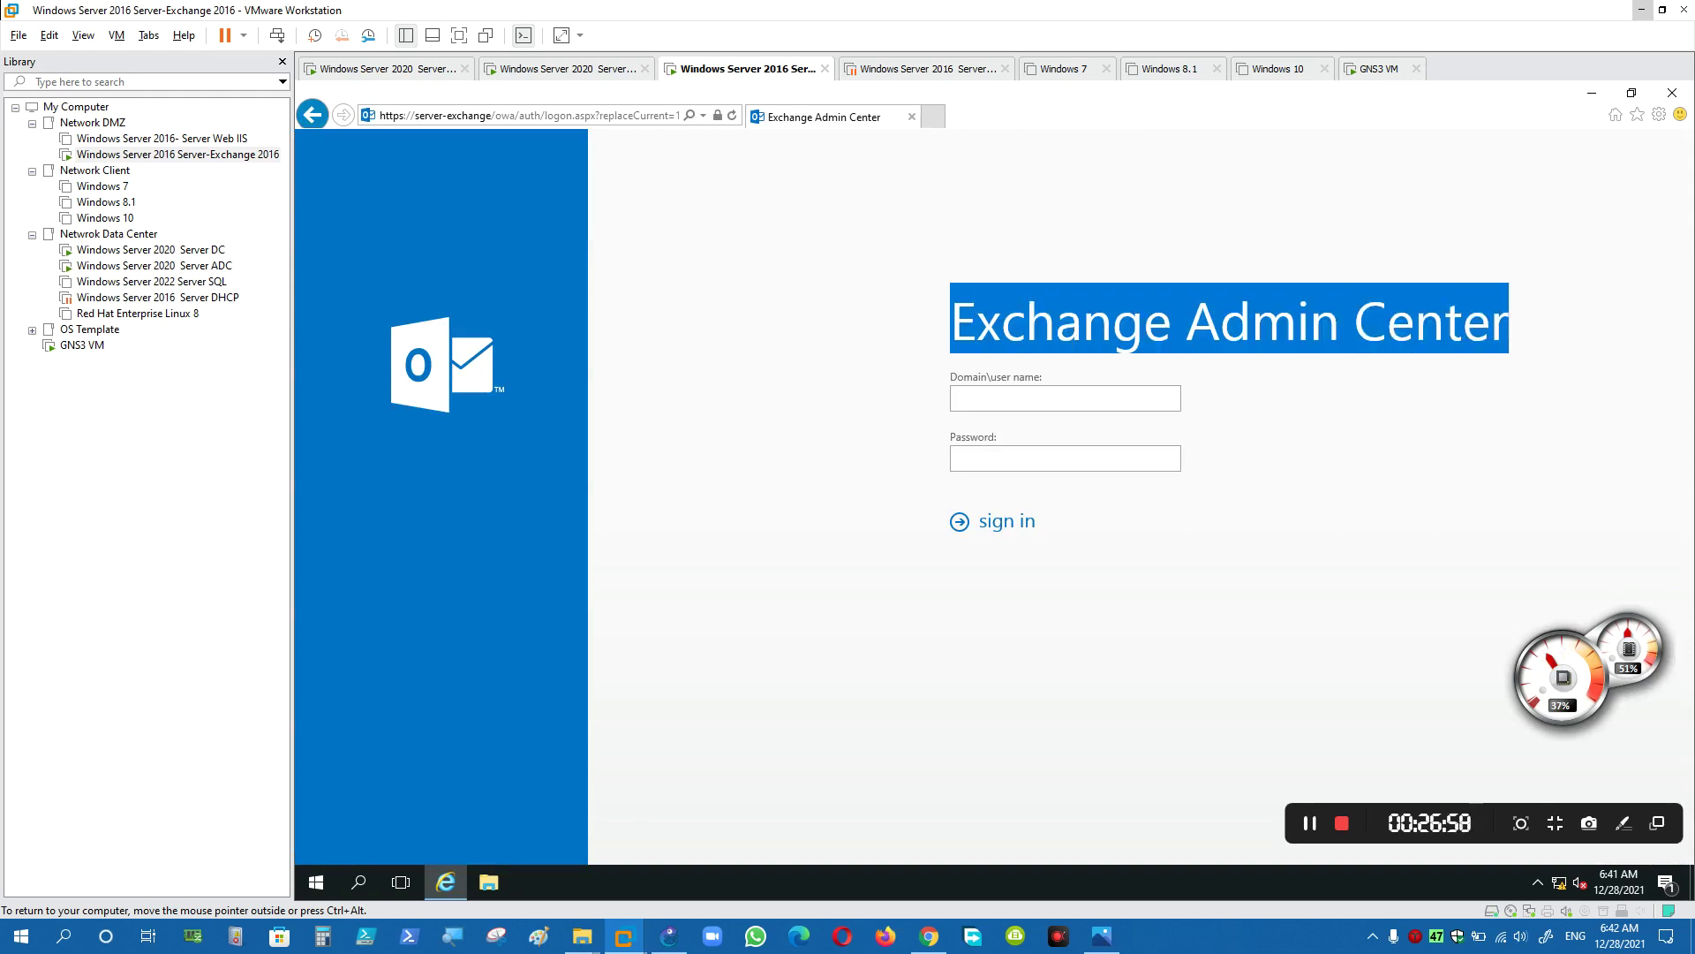
# - Sign in to the Exchange Admin Center with the abc\admin user name and password
pyautogui.click(1188, 415)
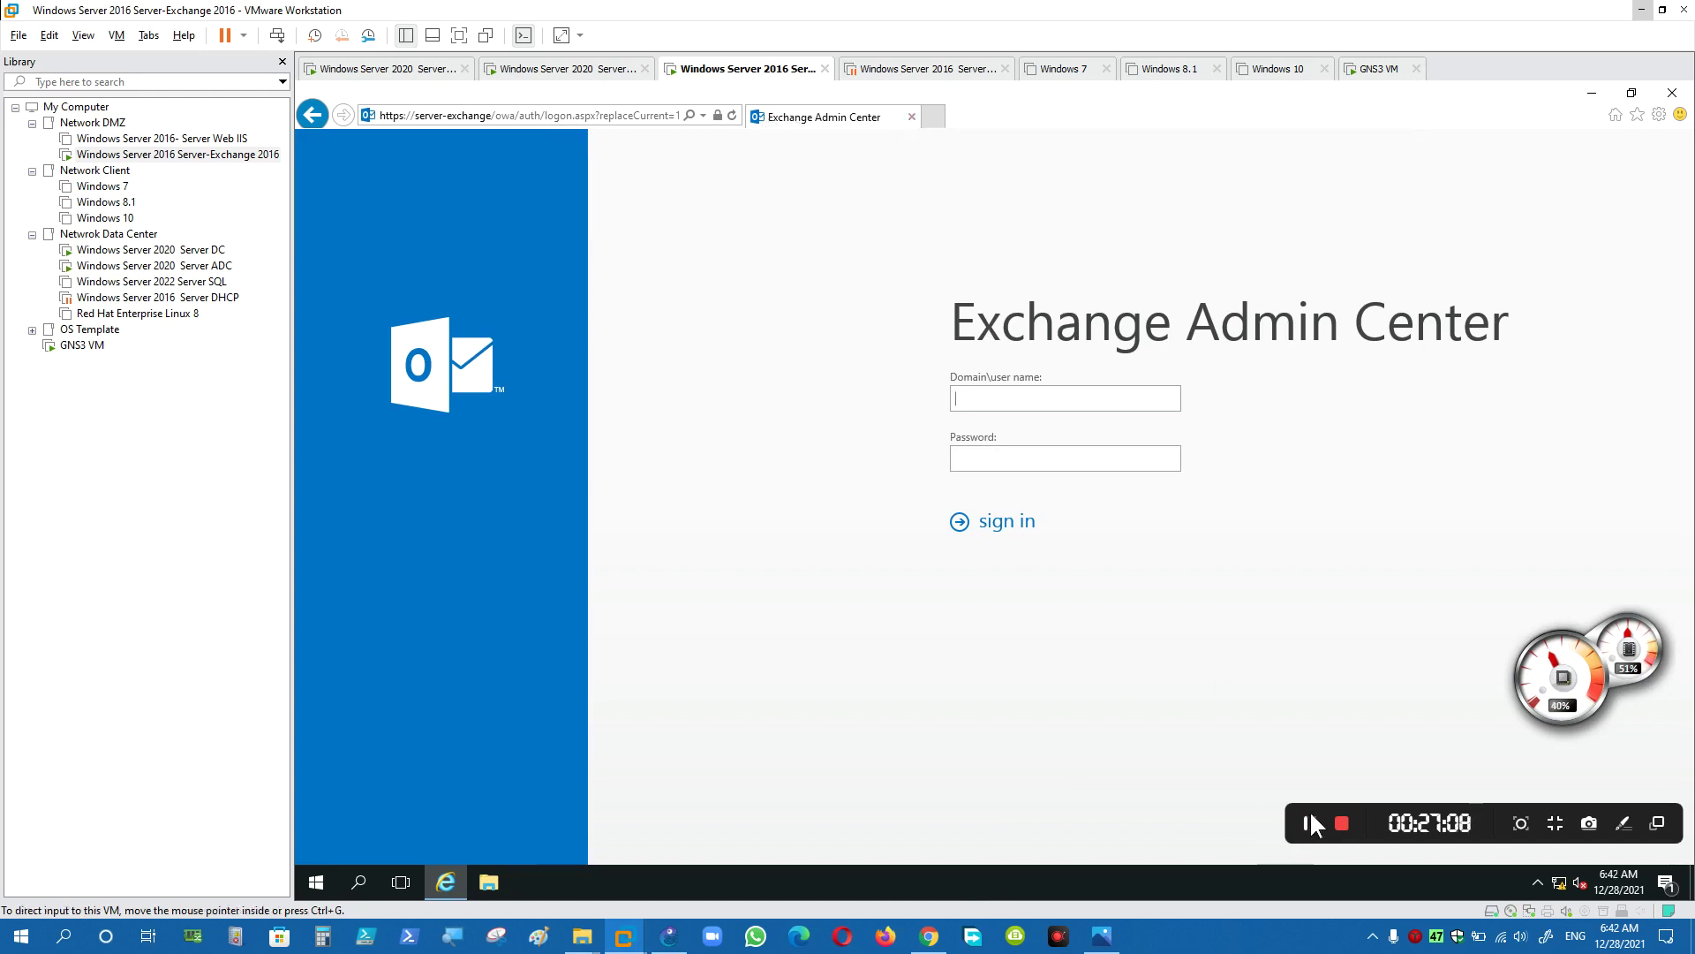
pyautogui.press('F9')
pyautogui.click(934, 399)
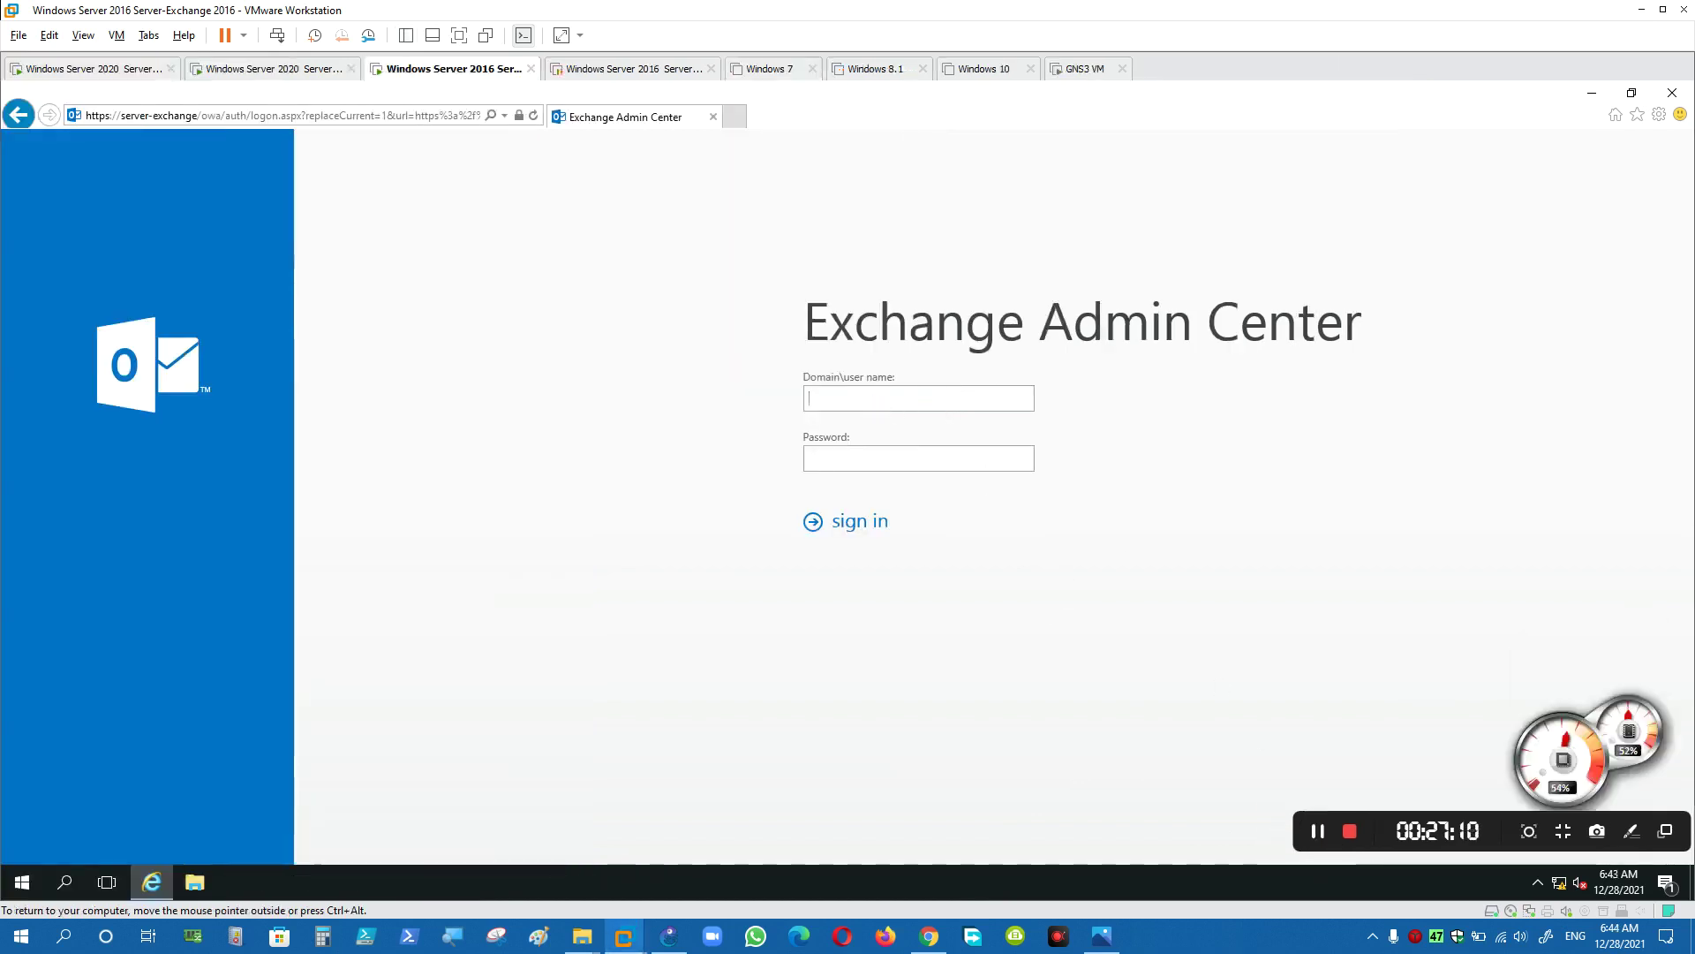
pyautogui.write('abc')
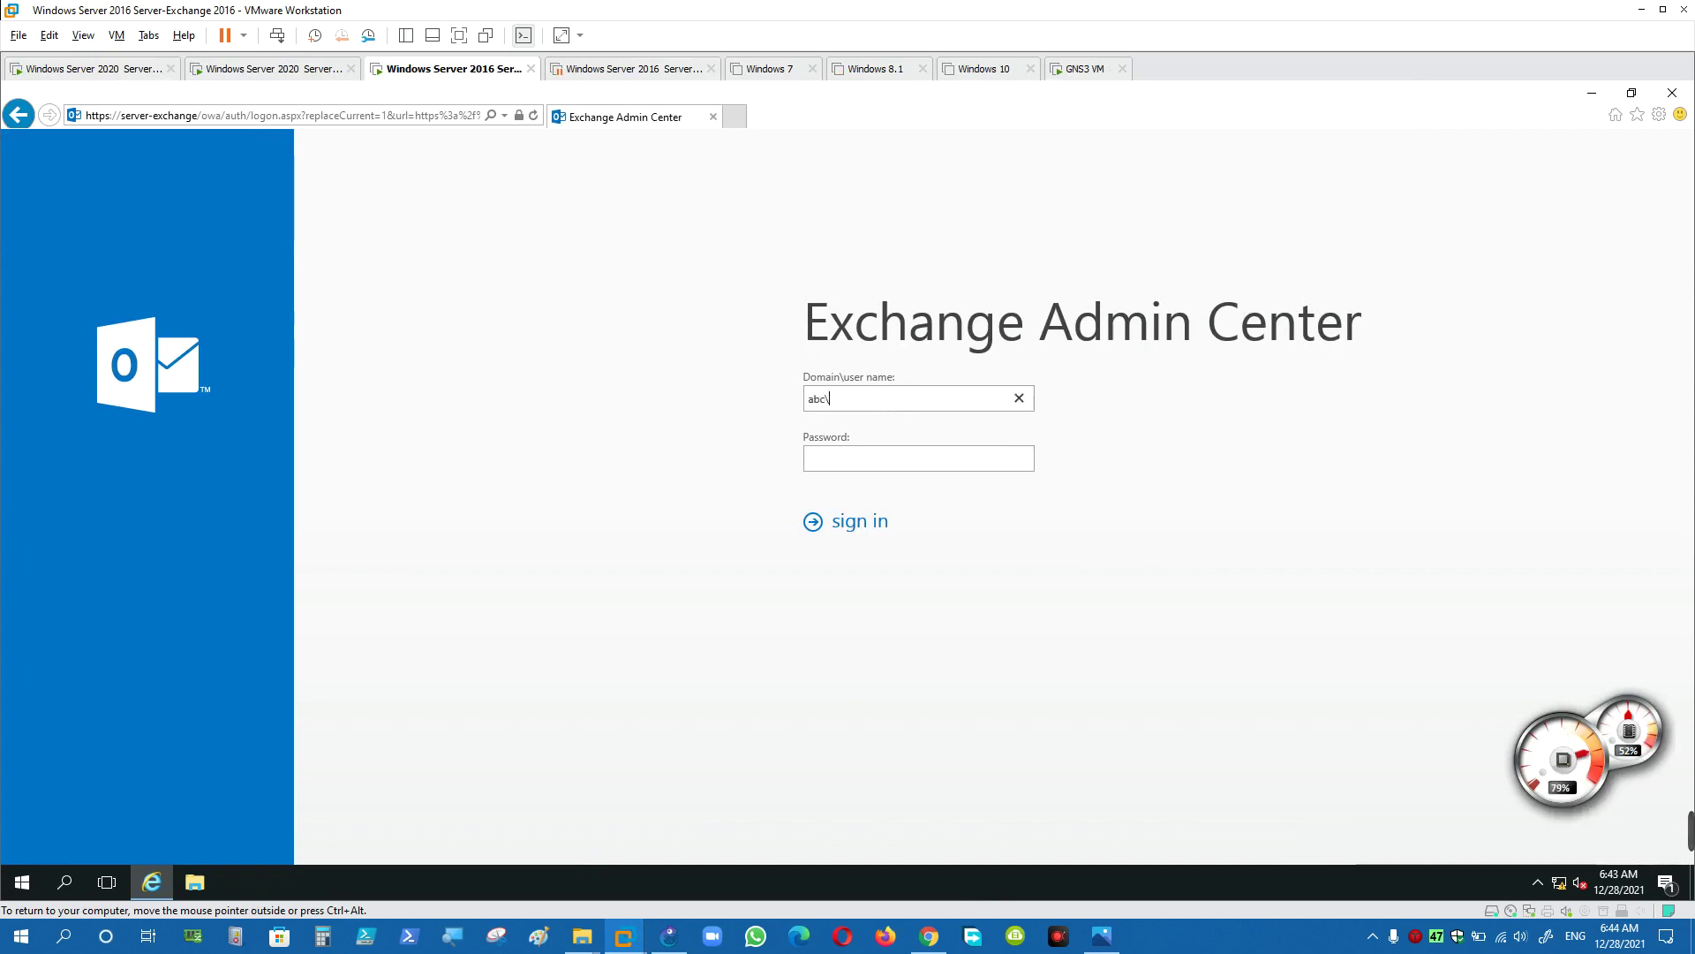
pyautogui.write('\\admin')
pyautogui.write('•••••••••')
pyautogui.press('Return')
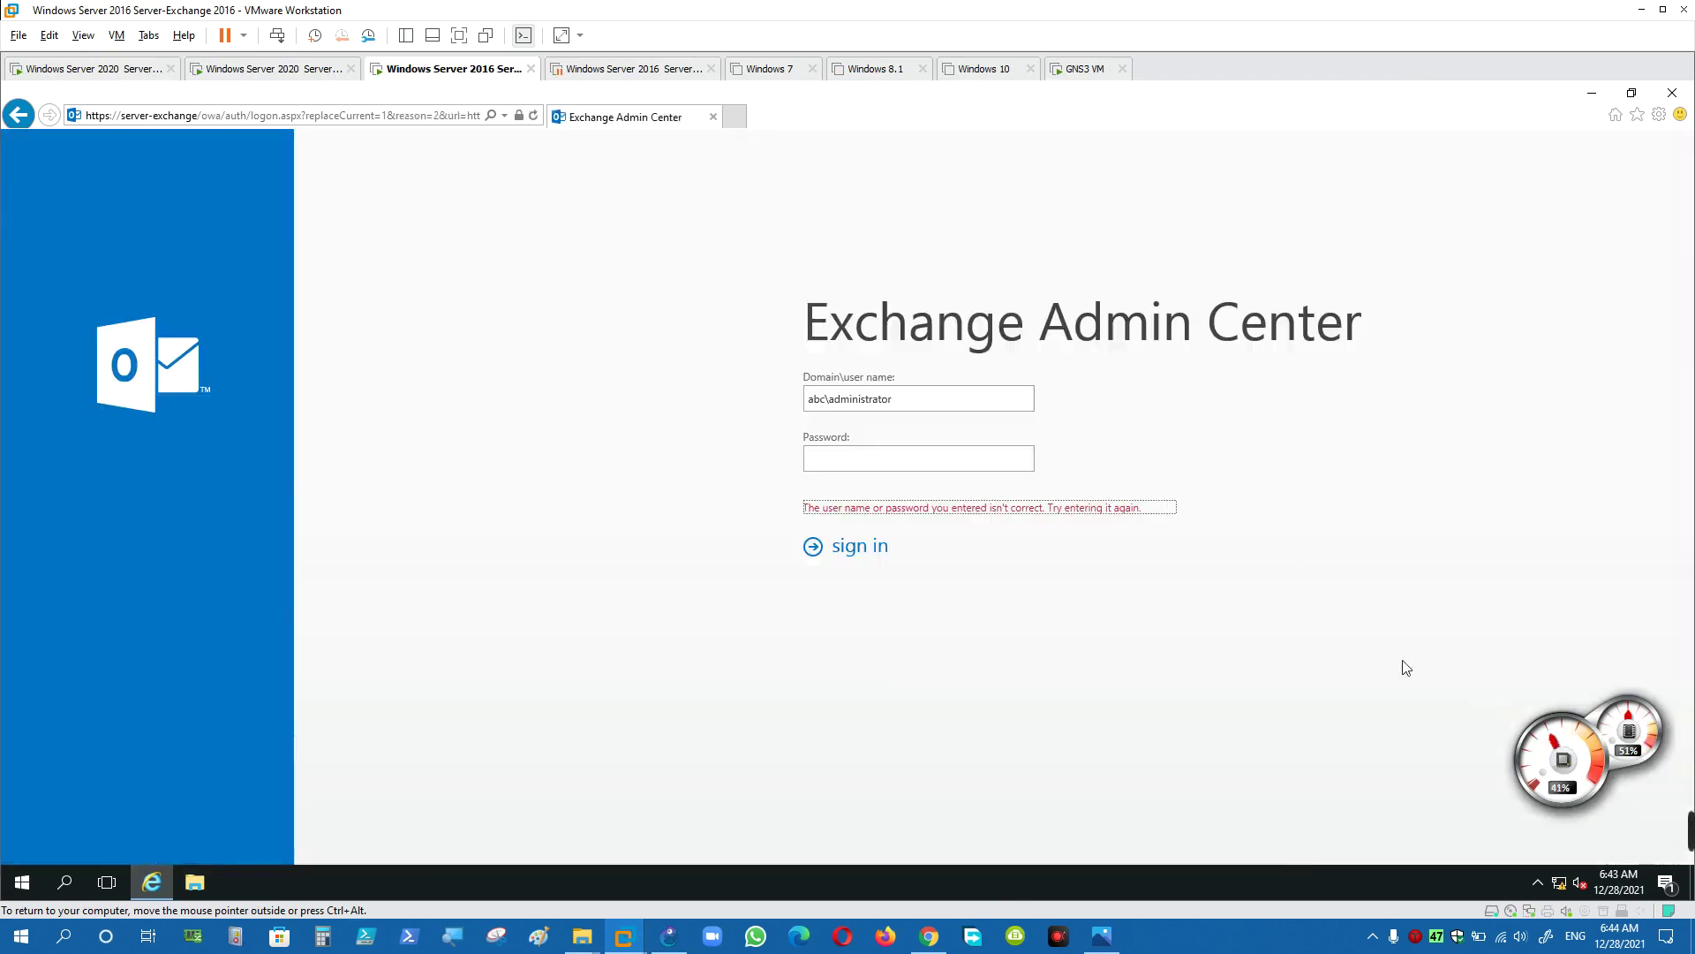
# - Retype the domain administrator user name and resubmit the sign-in form
pyautogui.click(904, 457)
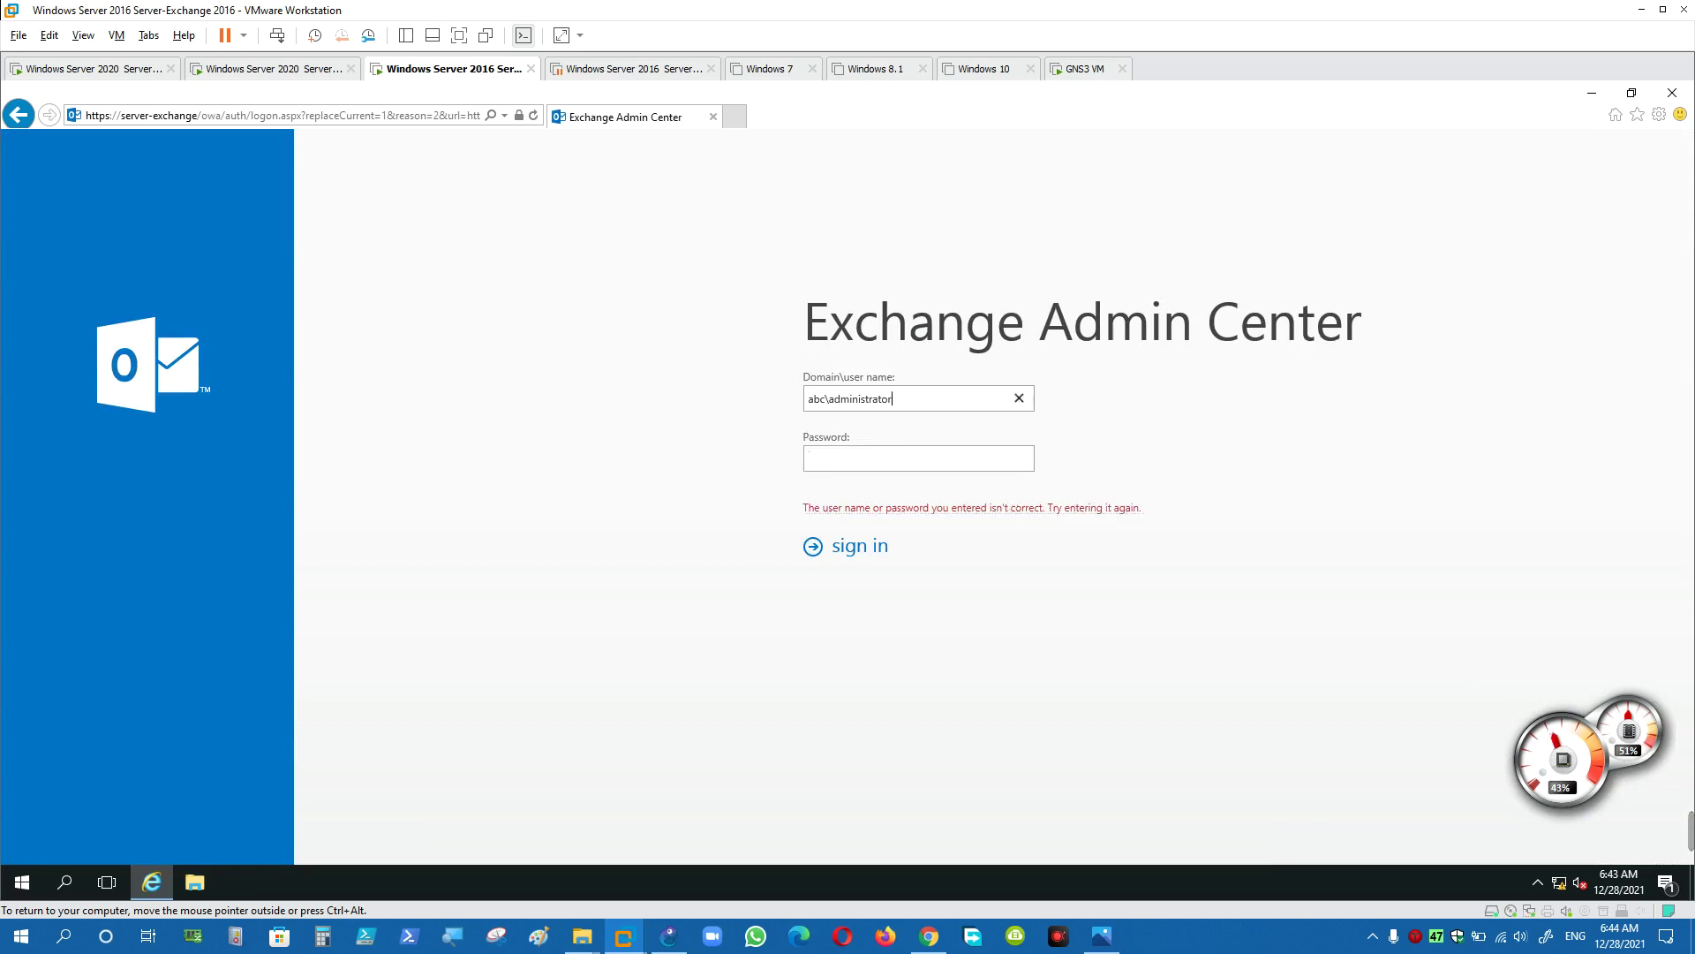
pyautogui.moveTo(894, 399); pyautogui.dragTo(797, 415)
pyautogui.write('ABC')
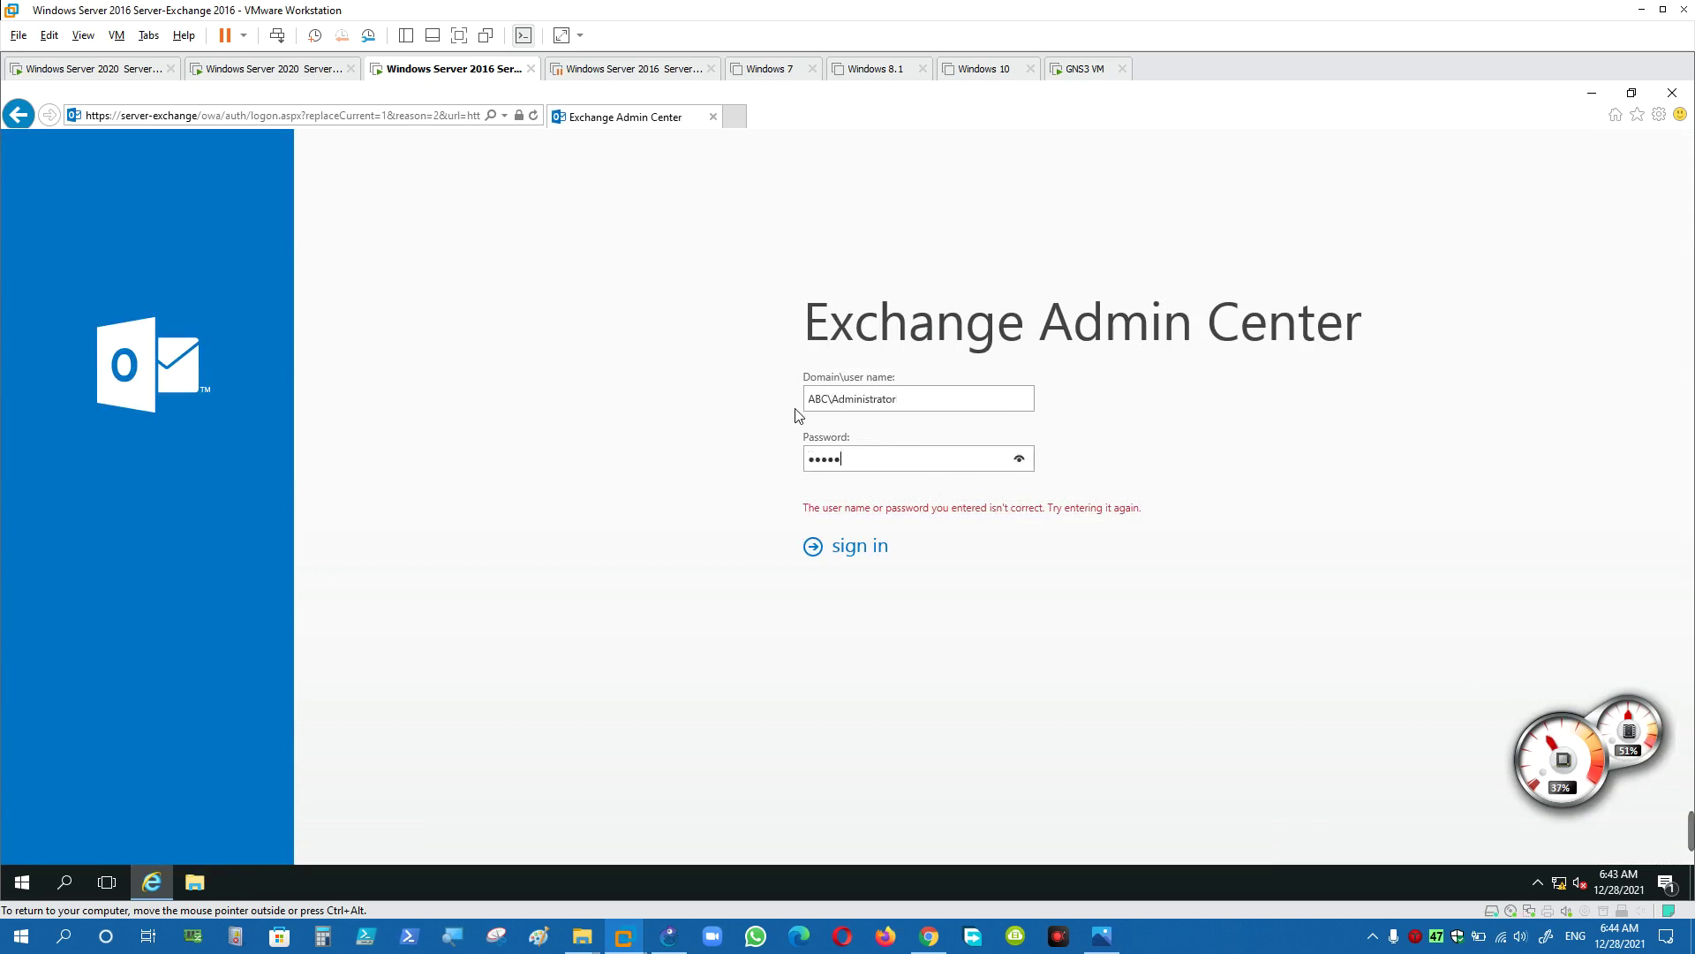
pyautogui.press('Return')
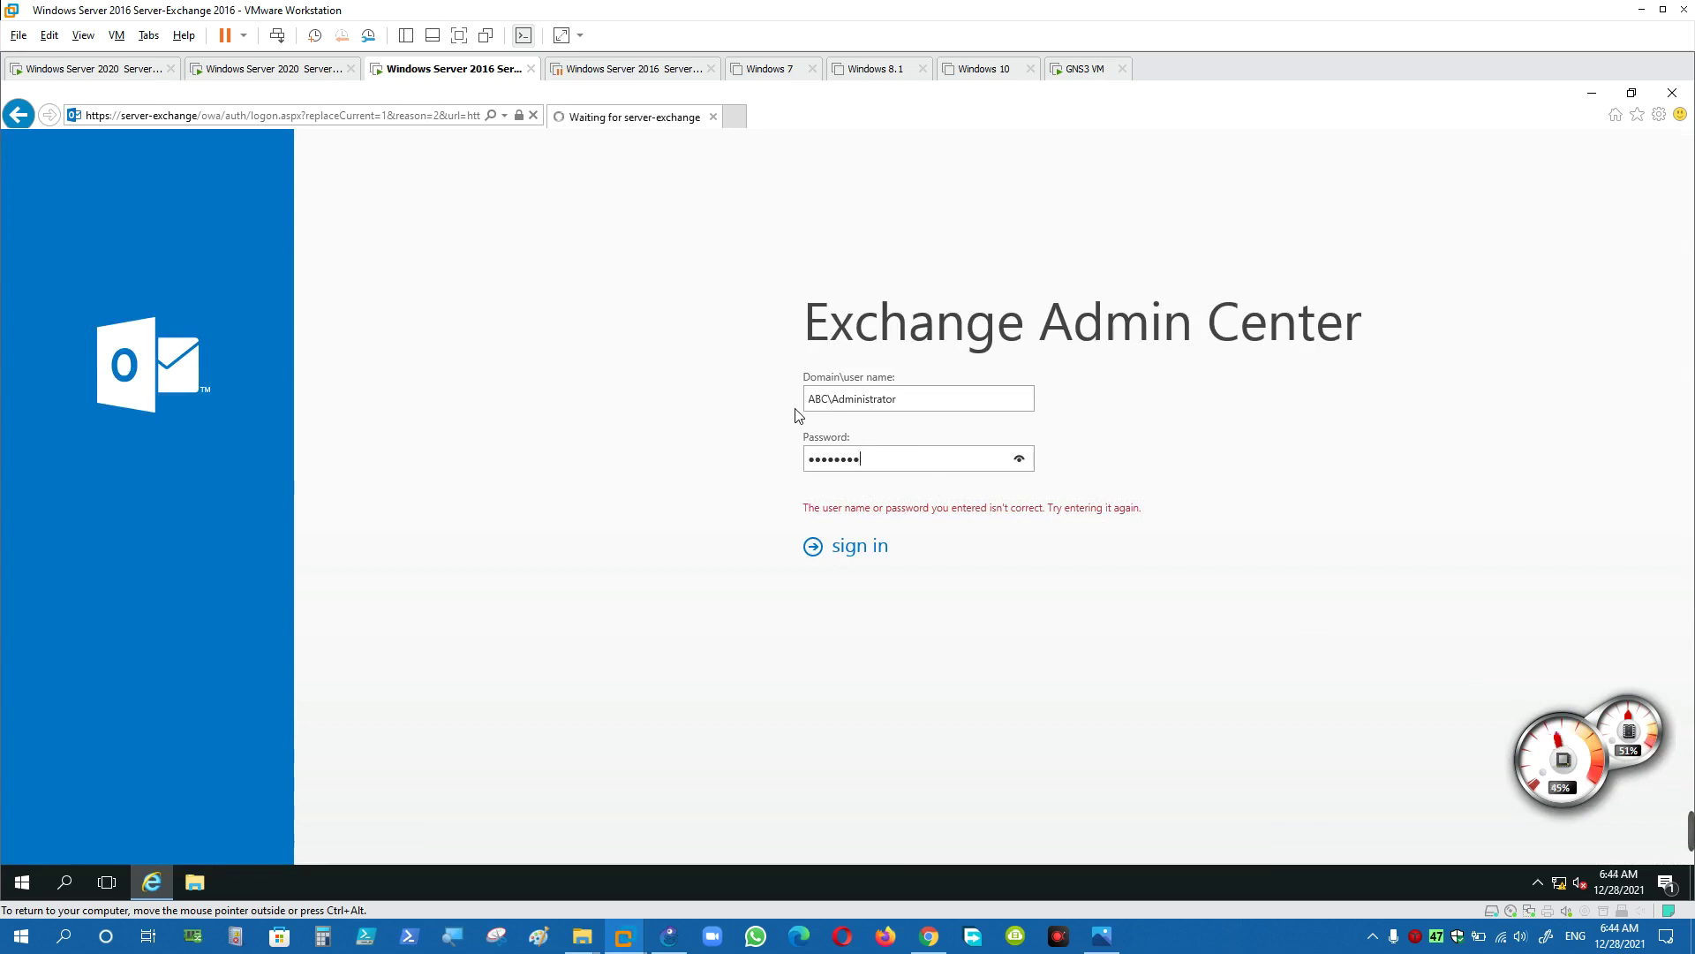
pyautogui.moveTo(1420, 863)
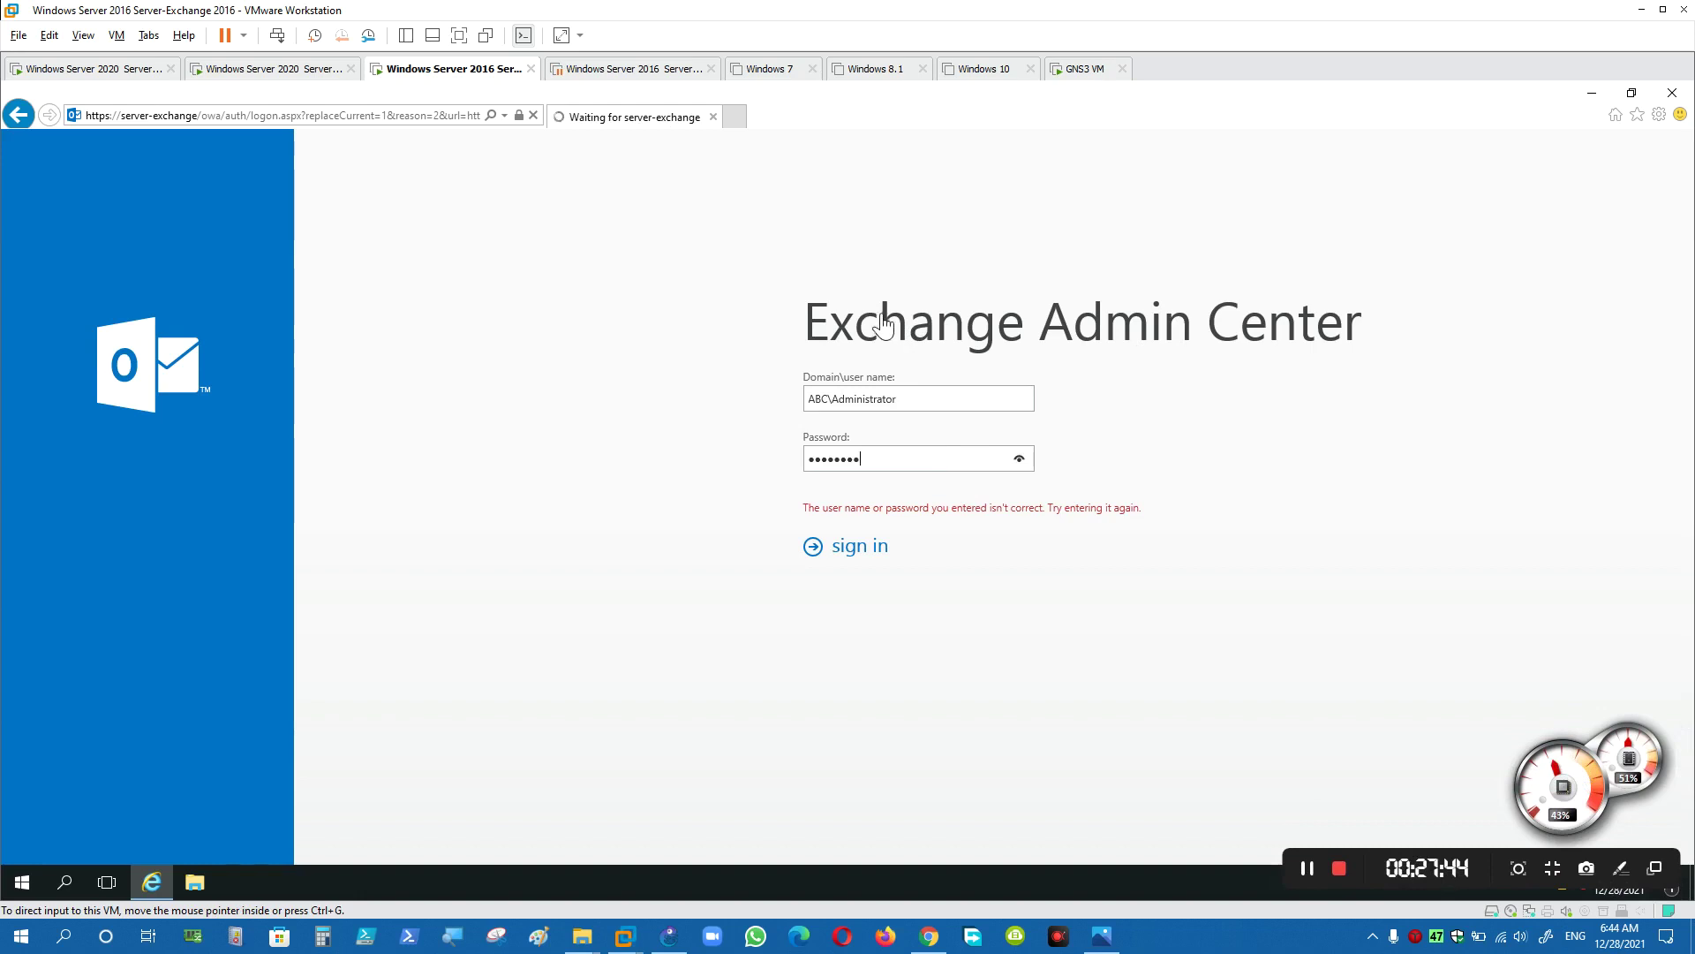
# - Close the Windows Server 2016 DHCP VM tab and return to the Exchange server VM
pyautogui.click(678, 307)
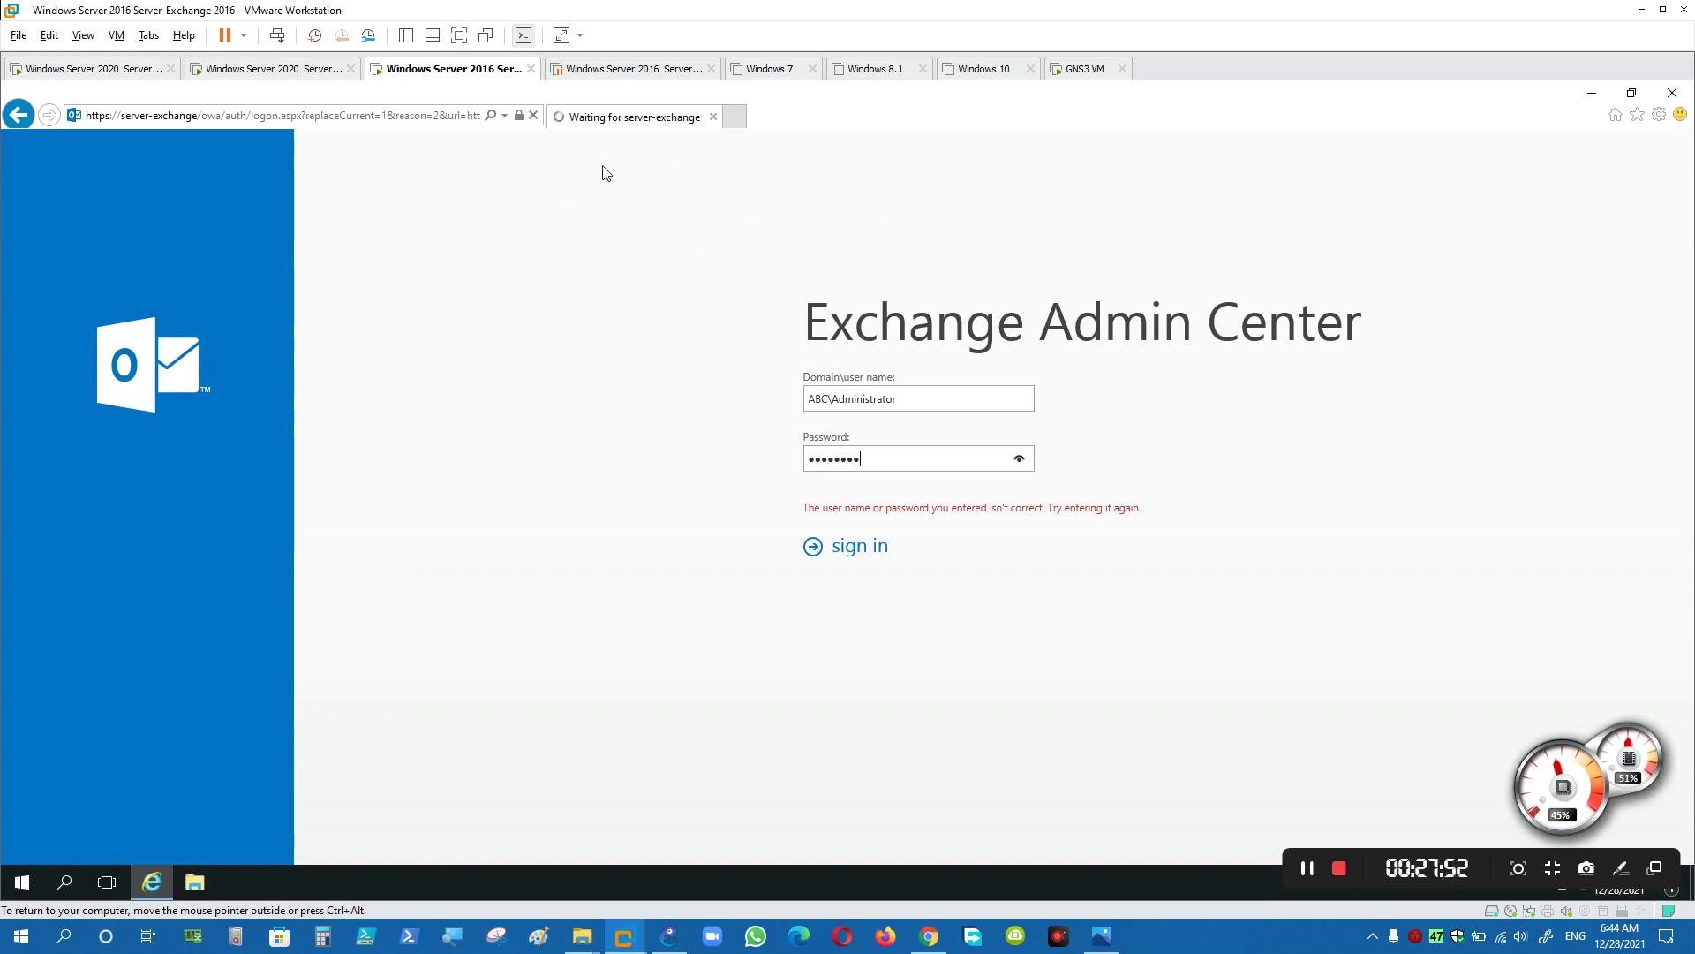
pyautogui.click(711, 68)
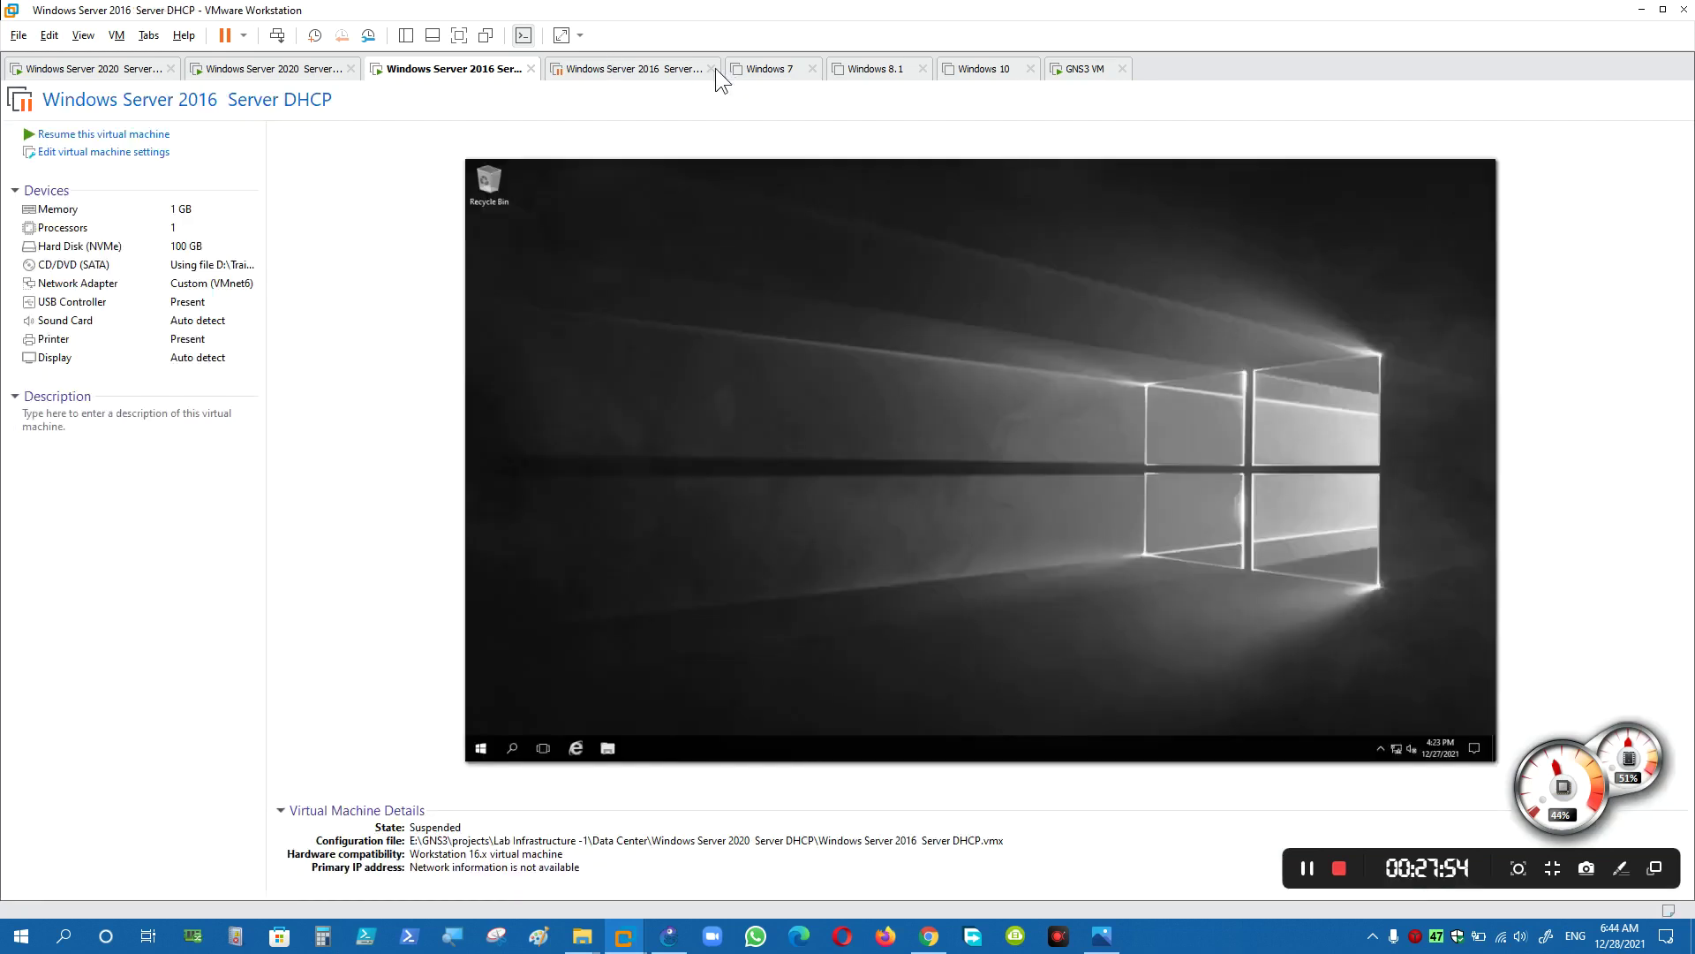
pyautogui.click(717, 70)
pyautogui.click(615, 70)
pyautogui.click(468, 71)
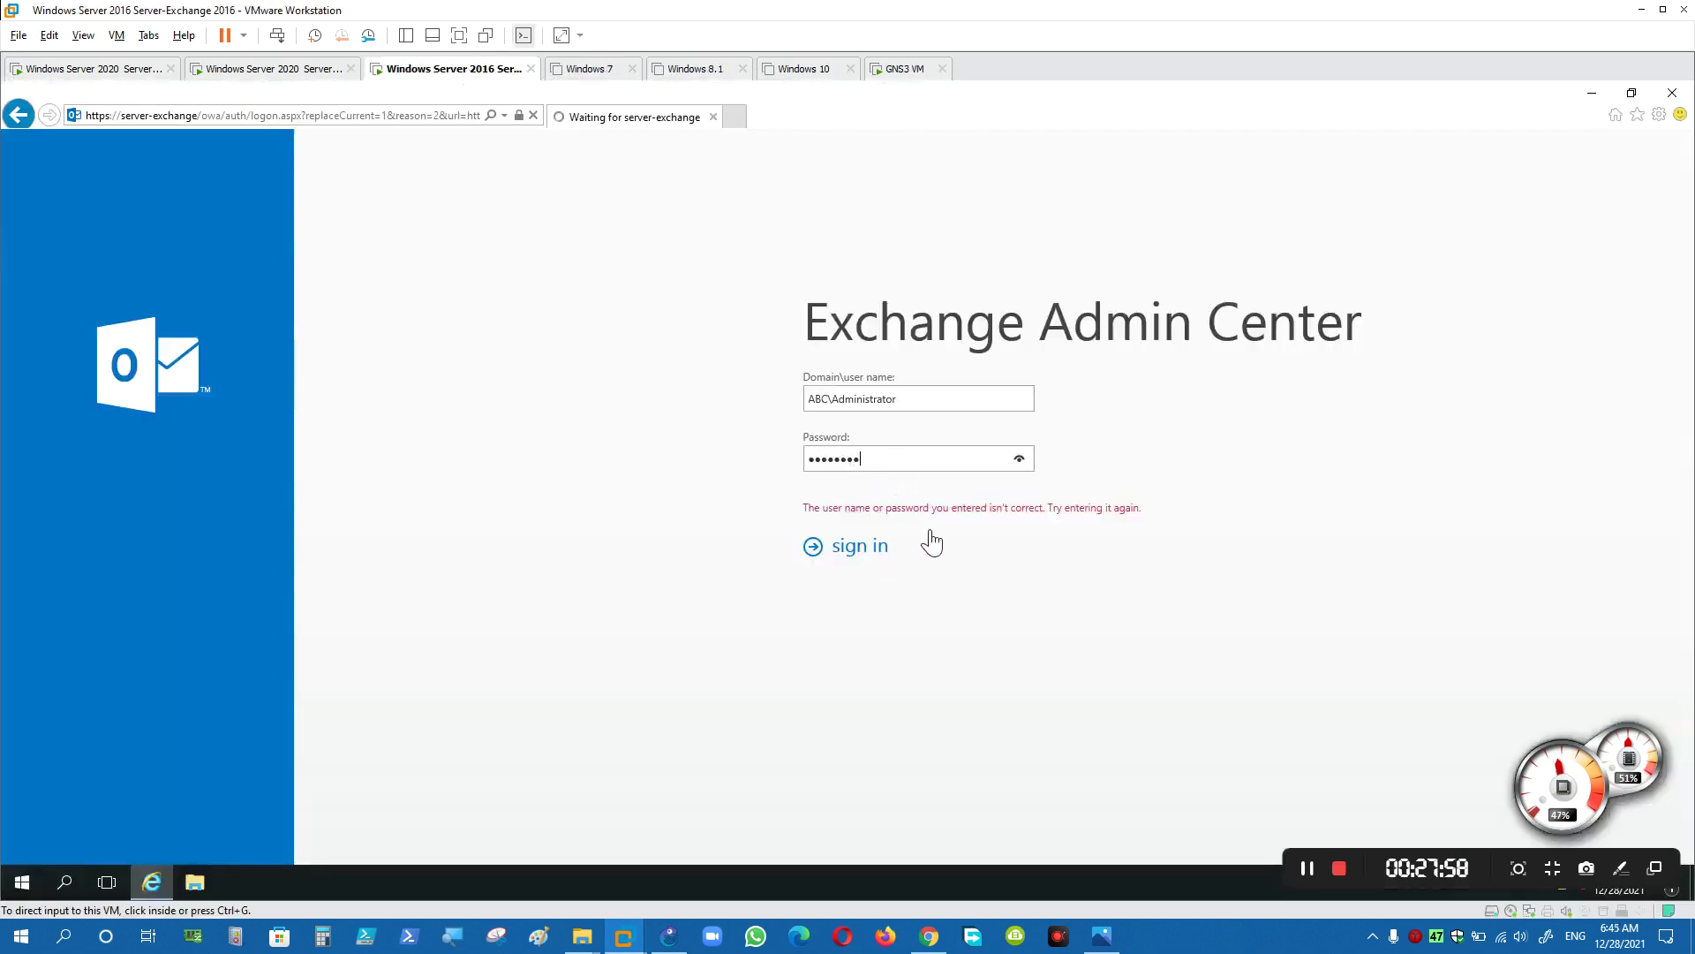
# - Choose (UTC+02:00) Cairo as the home time zone and save the language settings
pyautogui.click(1309, 870)
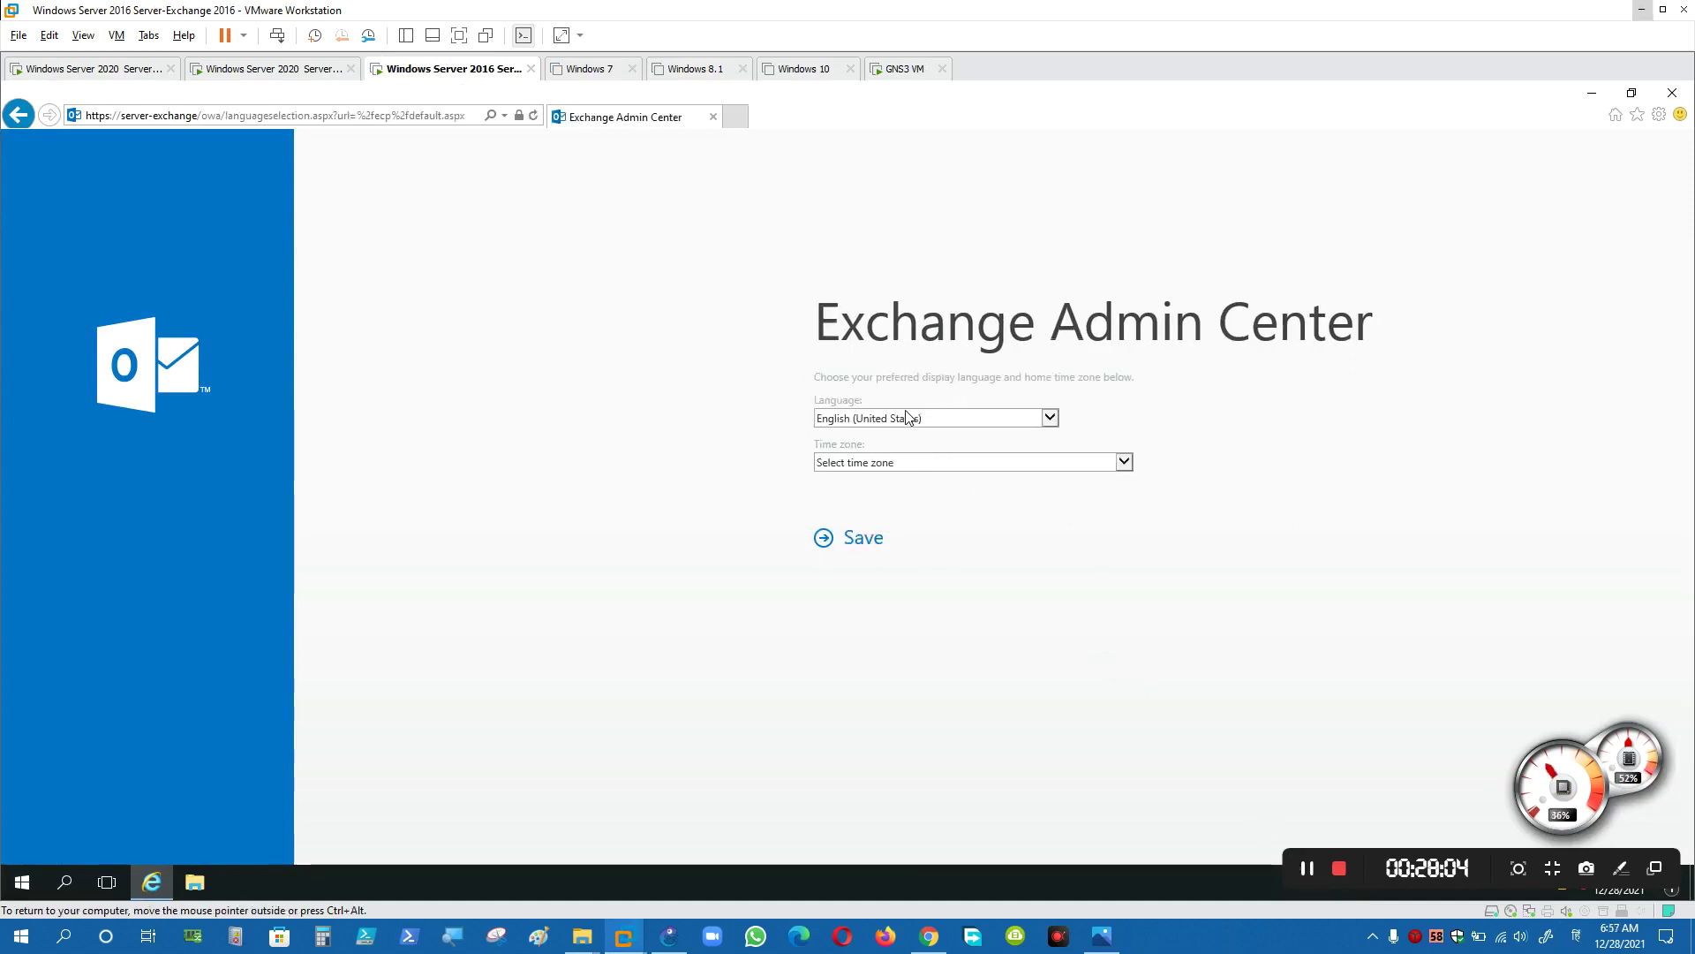
pyautogui.click(1004, 463)
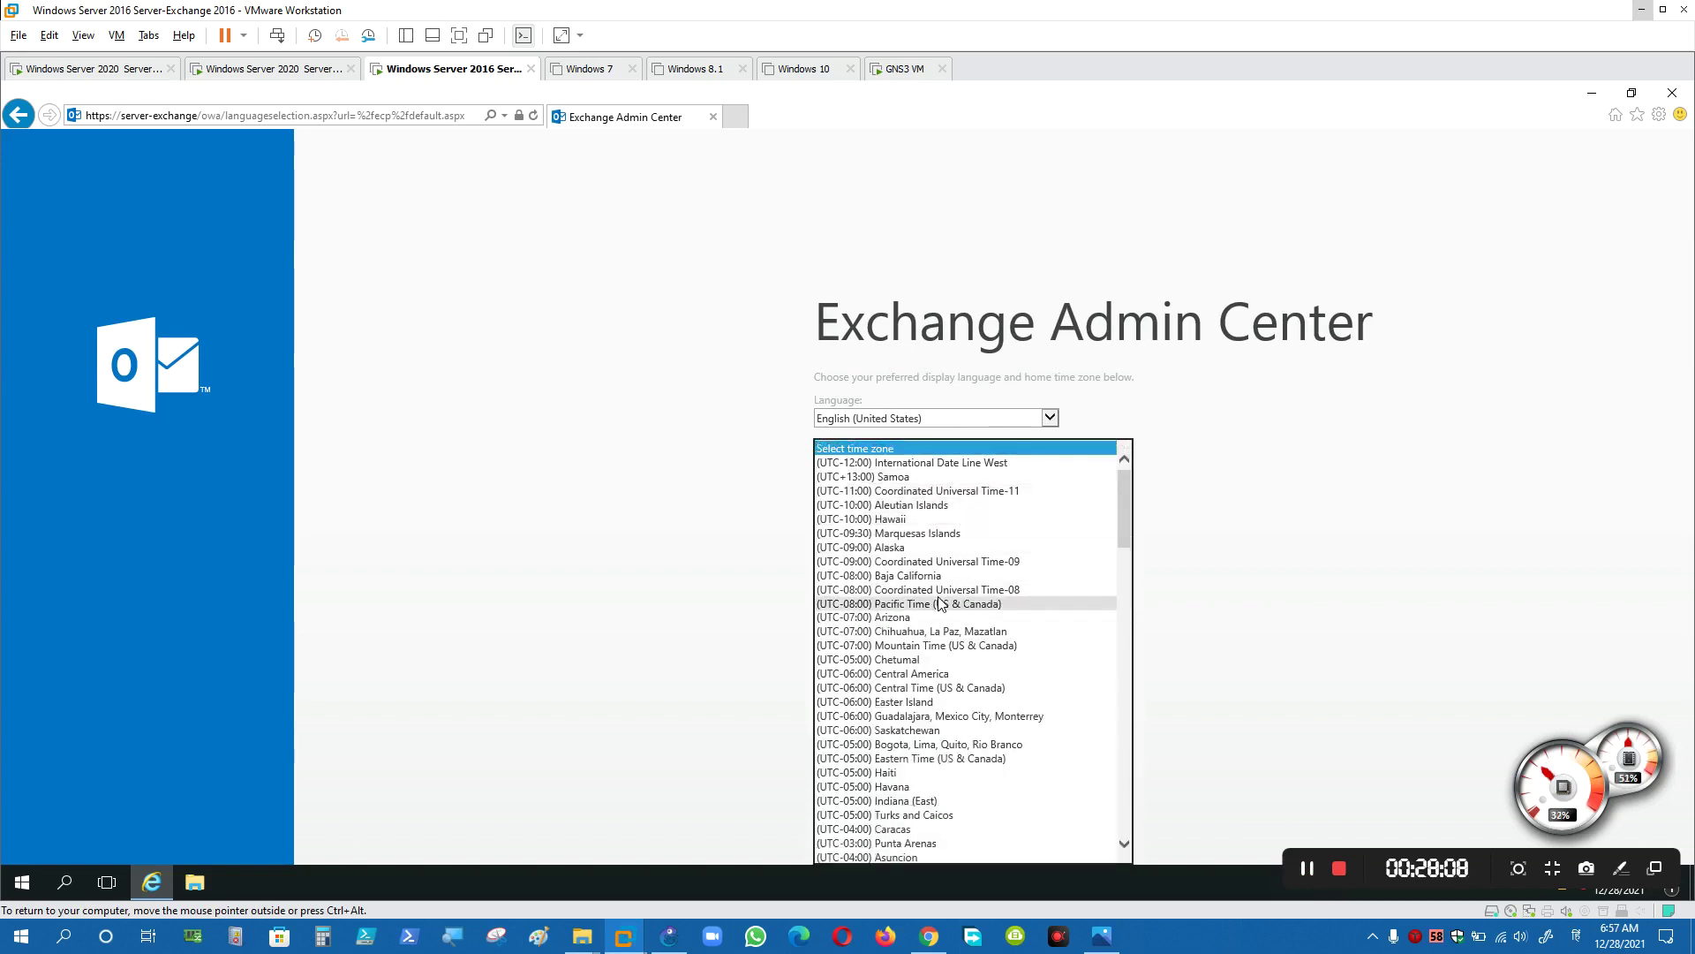
pyautogui.scroll(-4, 941, 603)
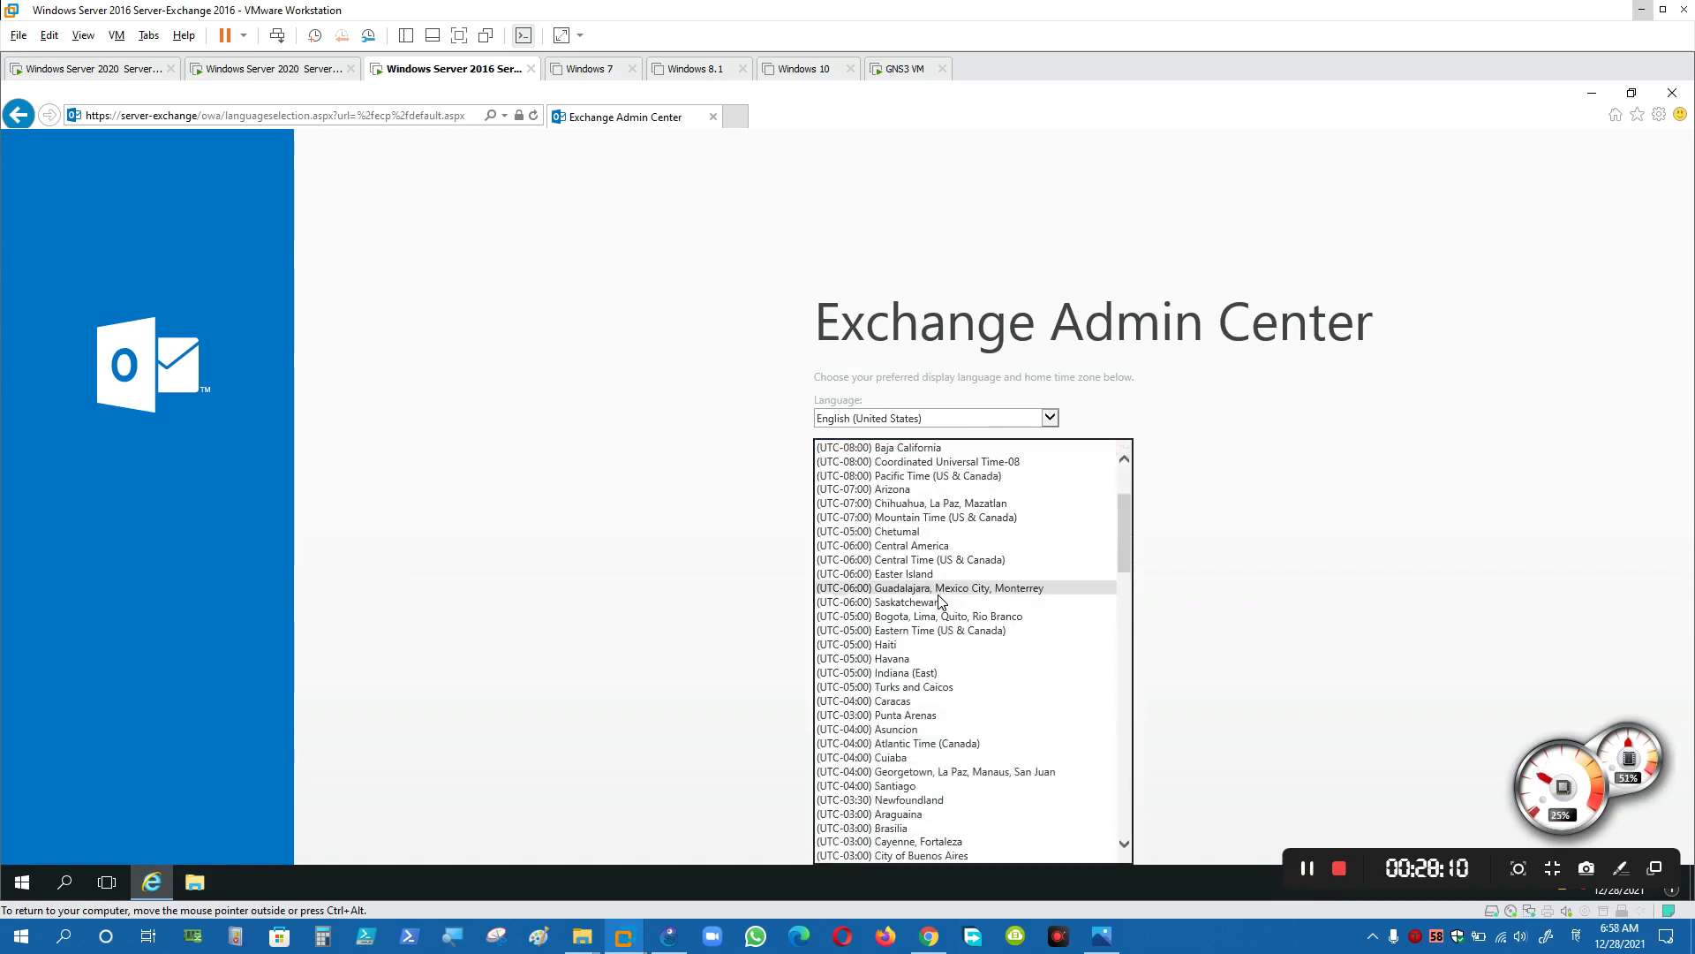
pyautogui.scroll(-3, 939, 617)
pyautogui.scroll(-8, 936, 680)
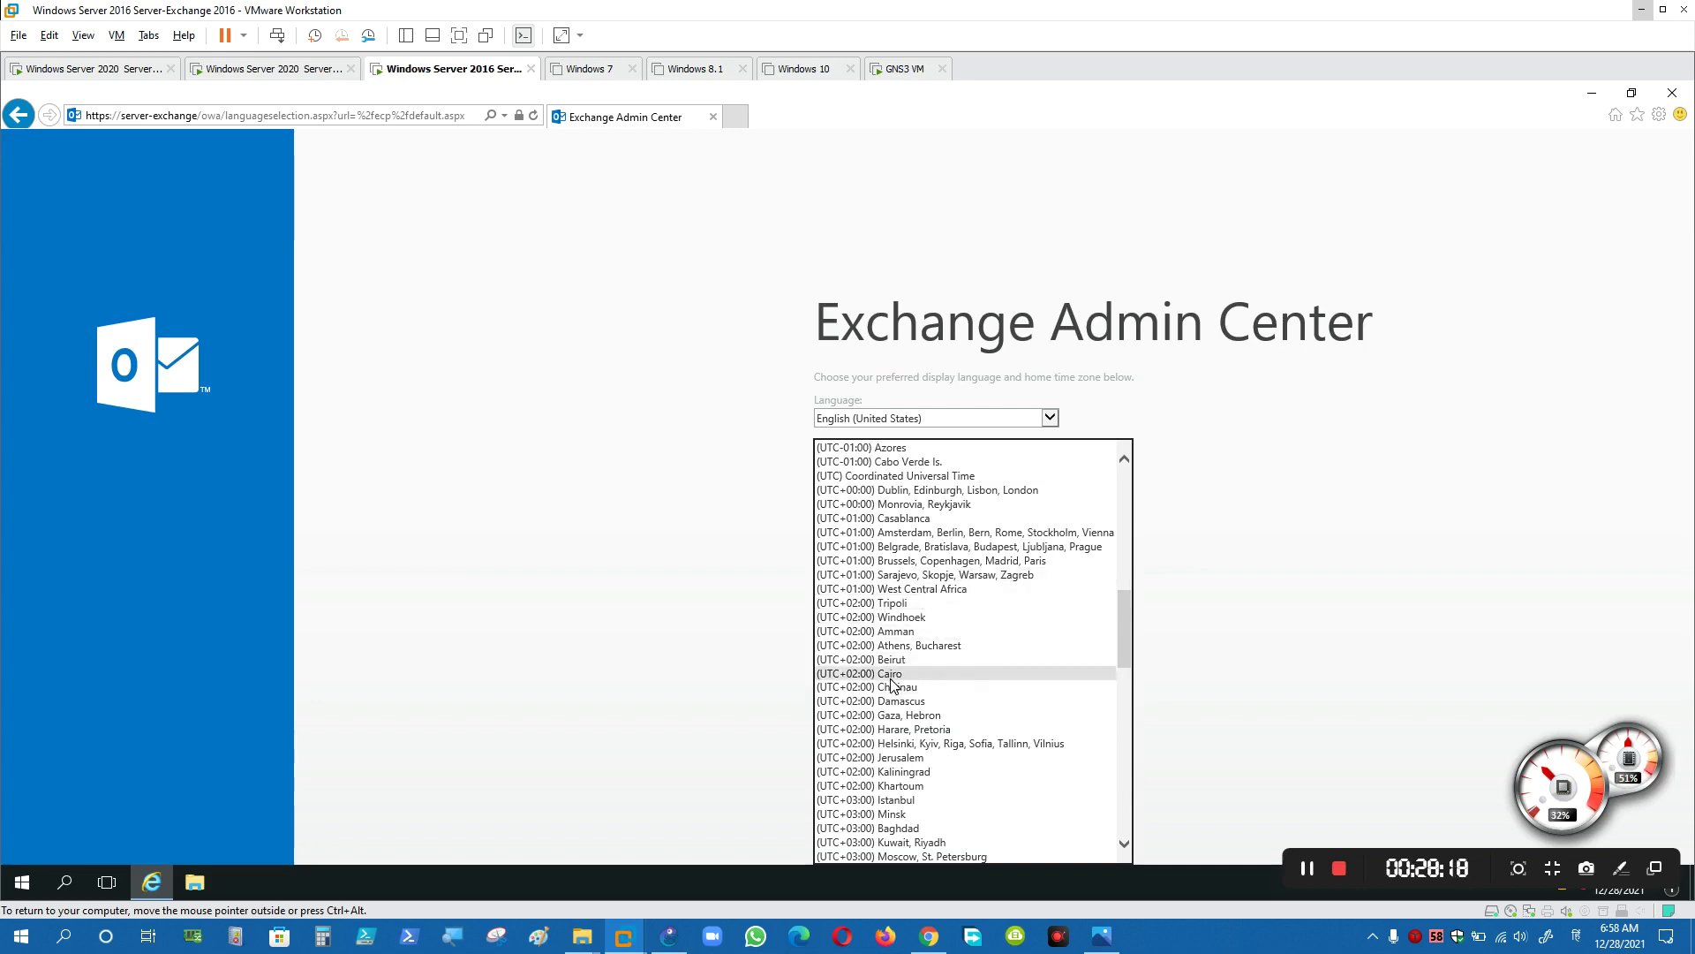
pyautogui.click(892, 673)
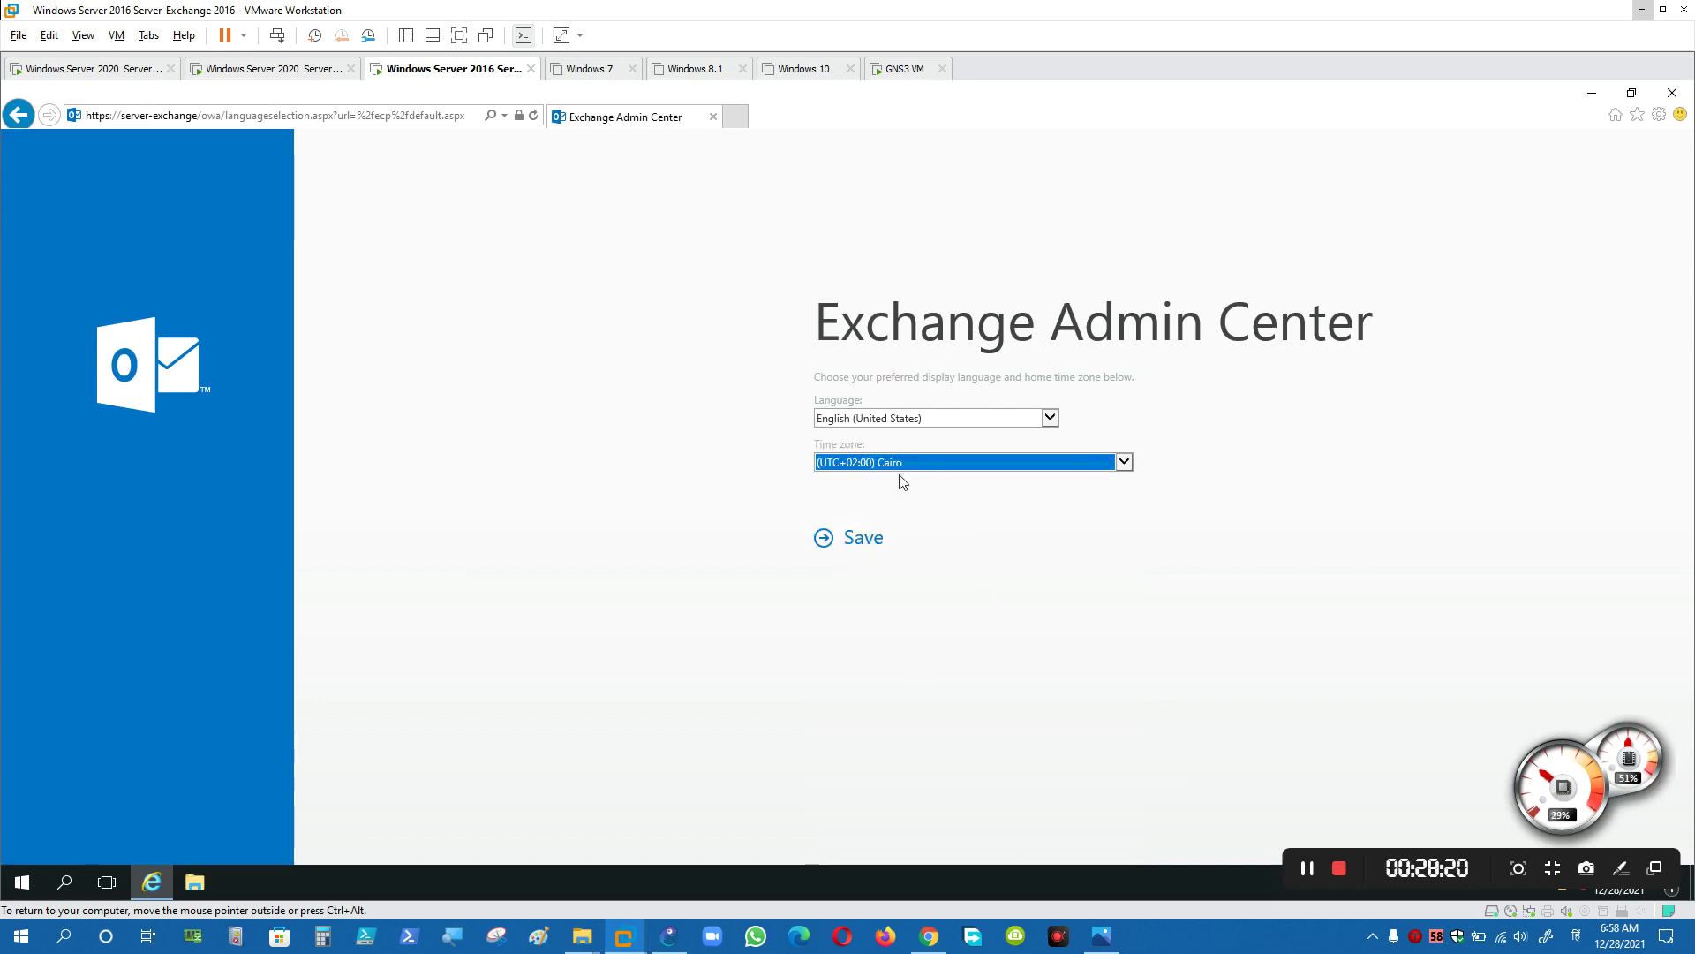
pyautogui.click(872, 549)
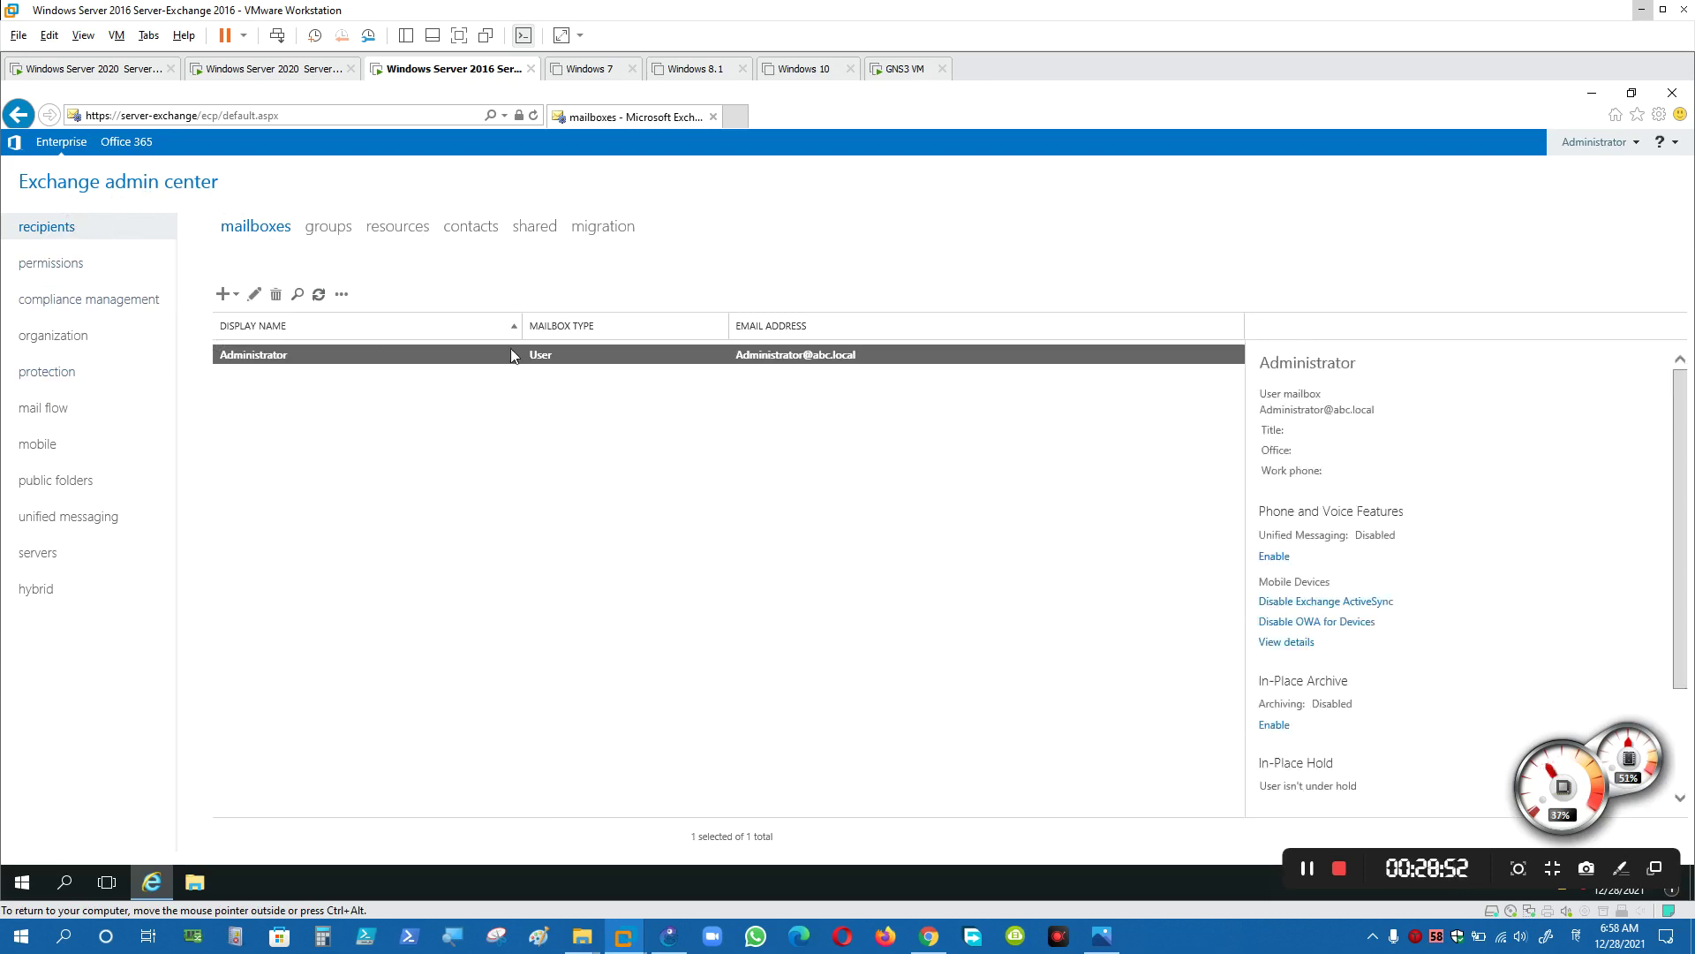
# - Browse permissions, compliance management, servers, organization, protection and mail flow, ending on send connectors
pyautogui.click(77, 269)
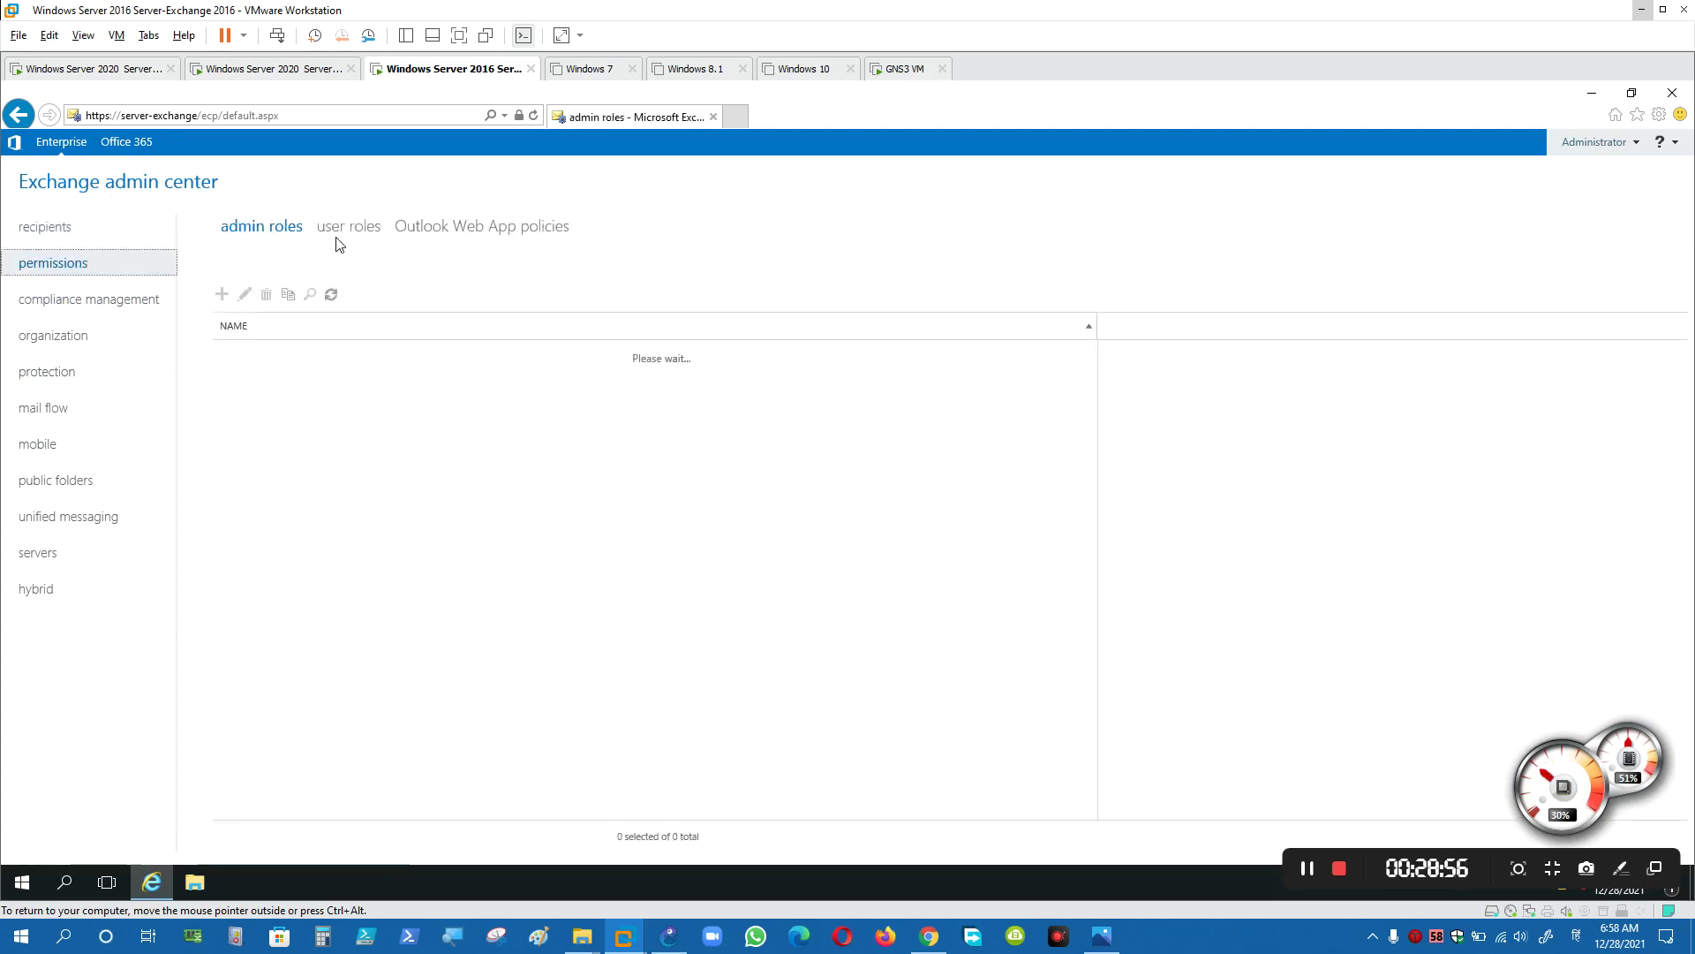
pyautogui.click(76, 305)
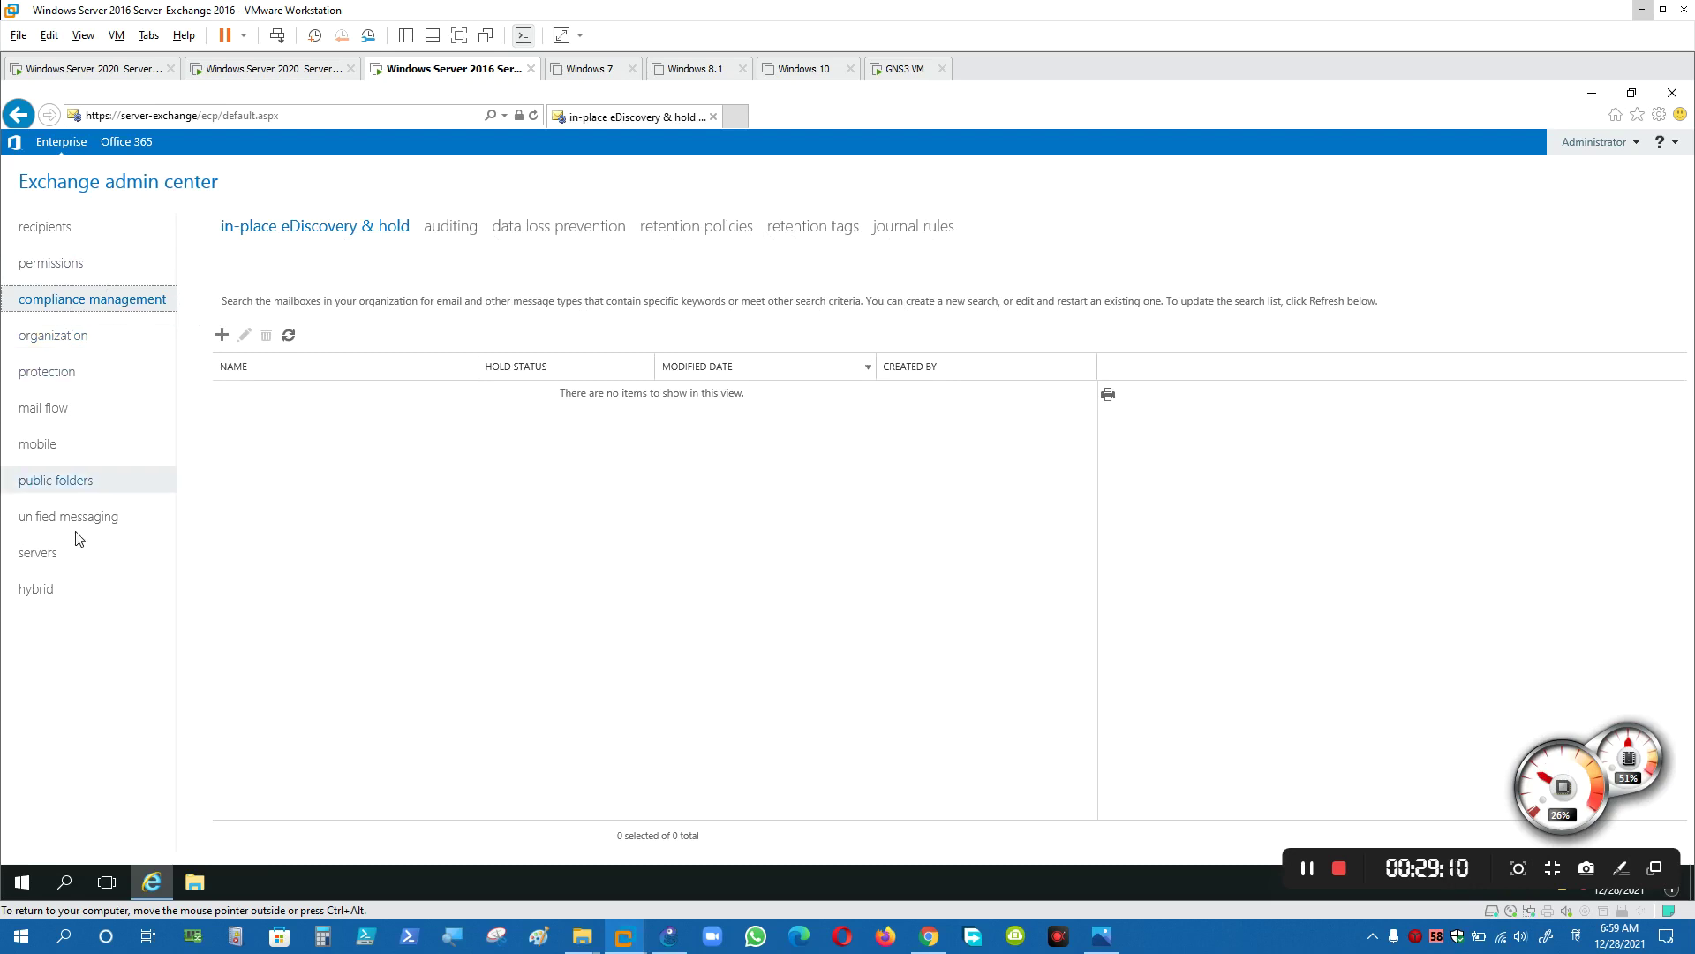
pyautogui.click(64, 558)
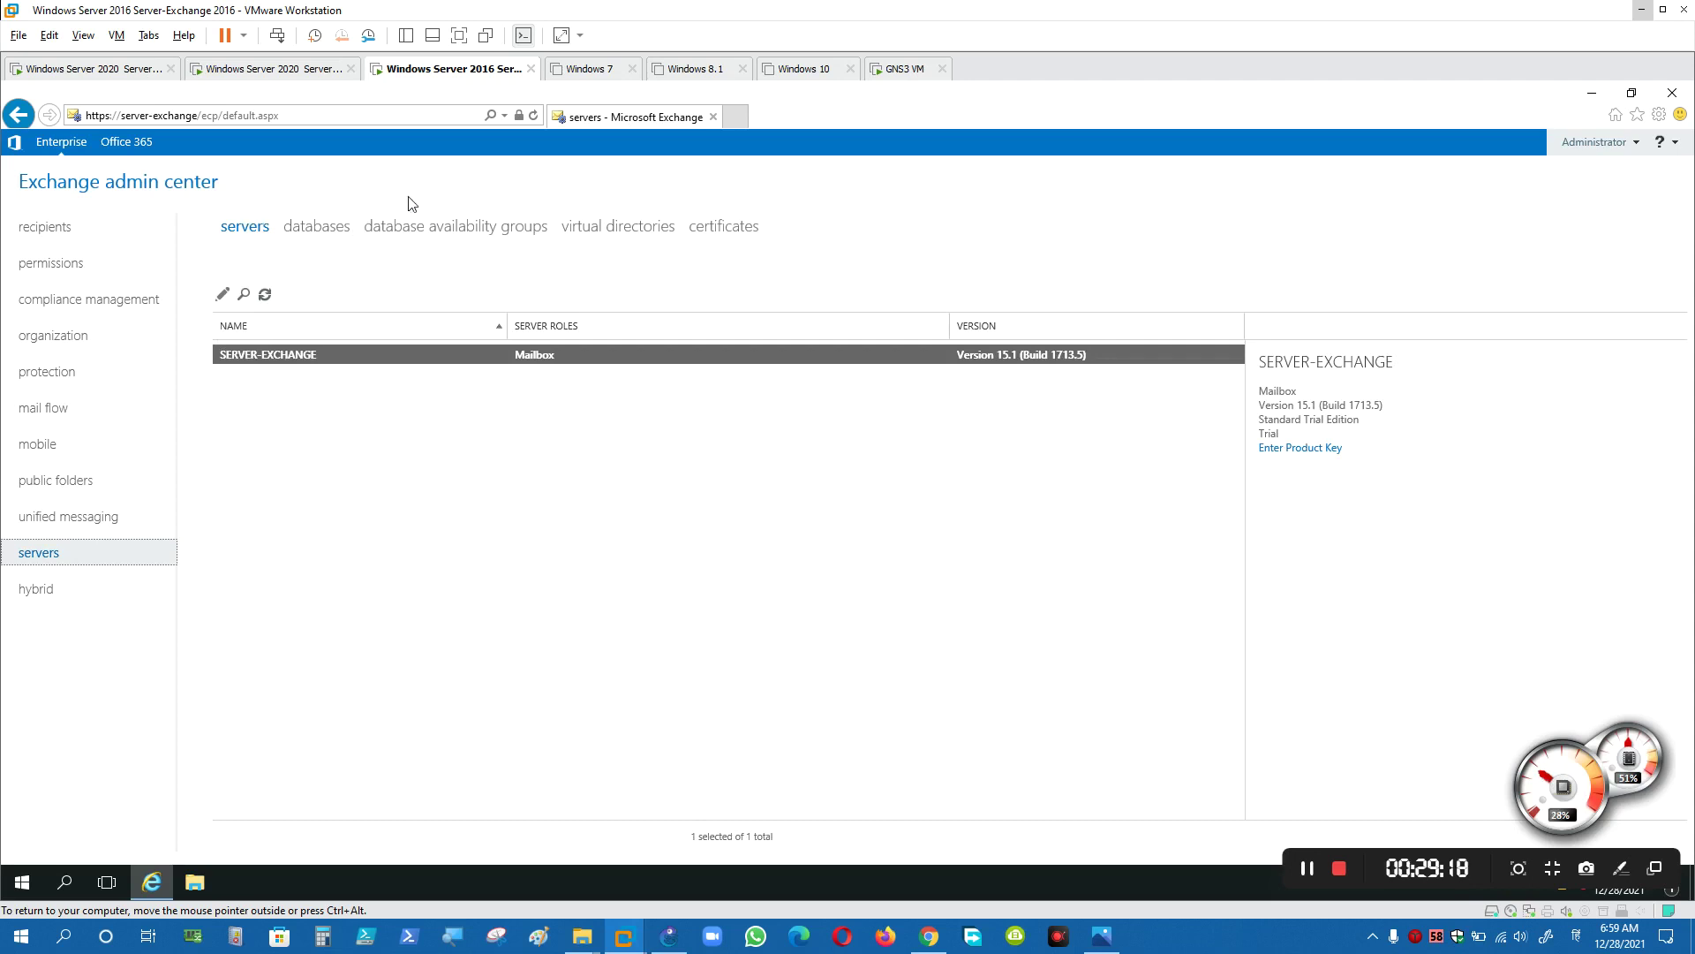
pyautogui.click(104, 278)
pyautogui.click(93, 300)
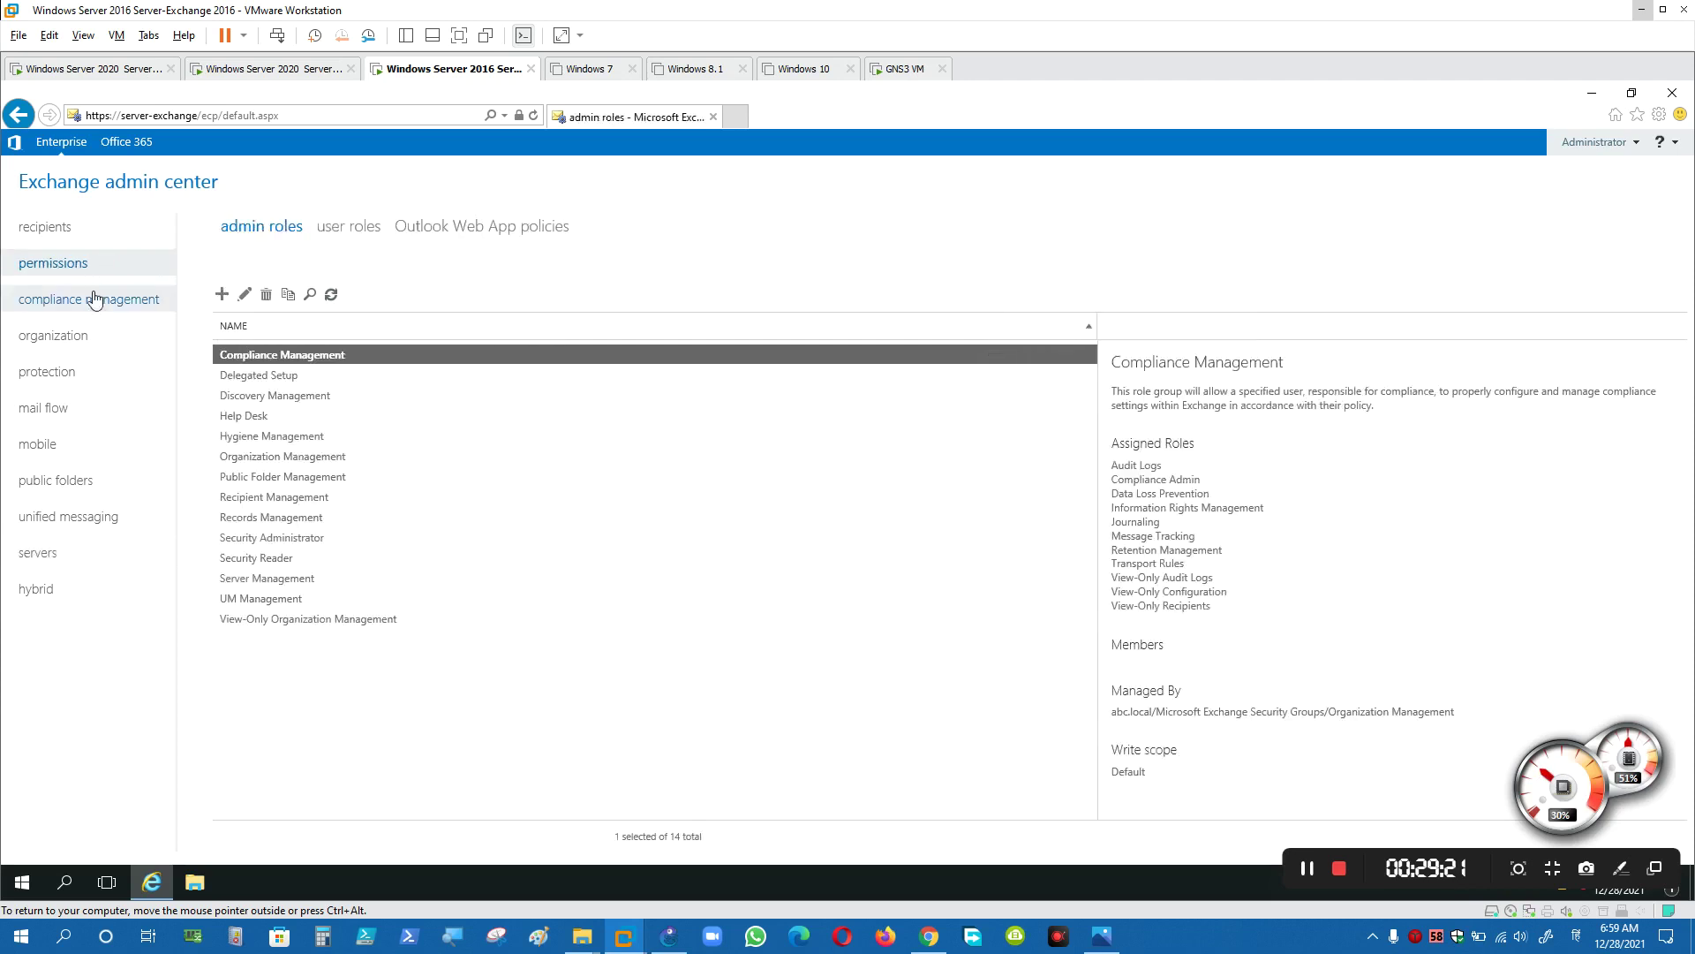
pyautogui.click(102, 345)
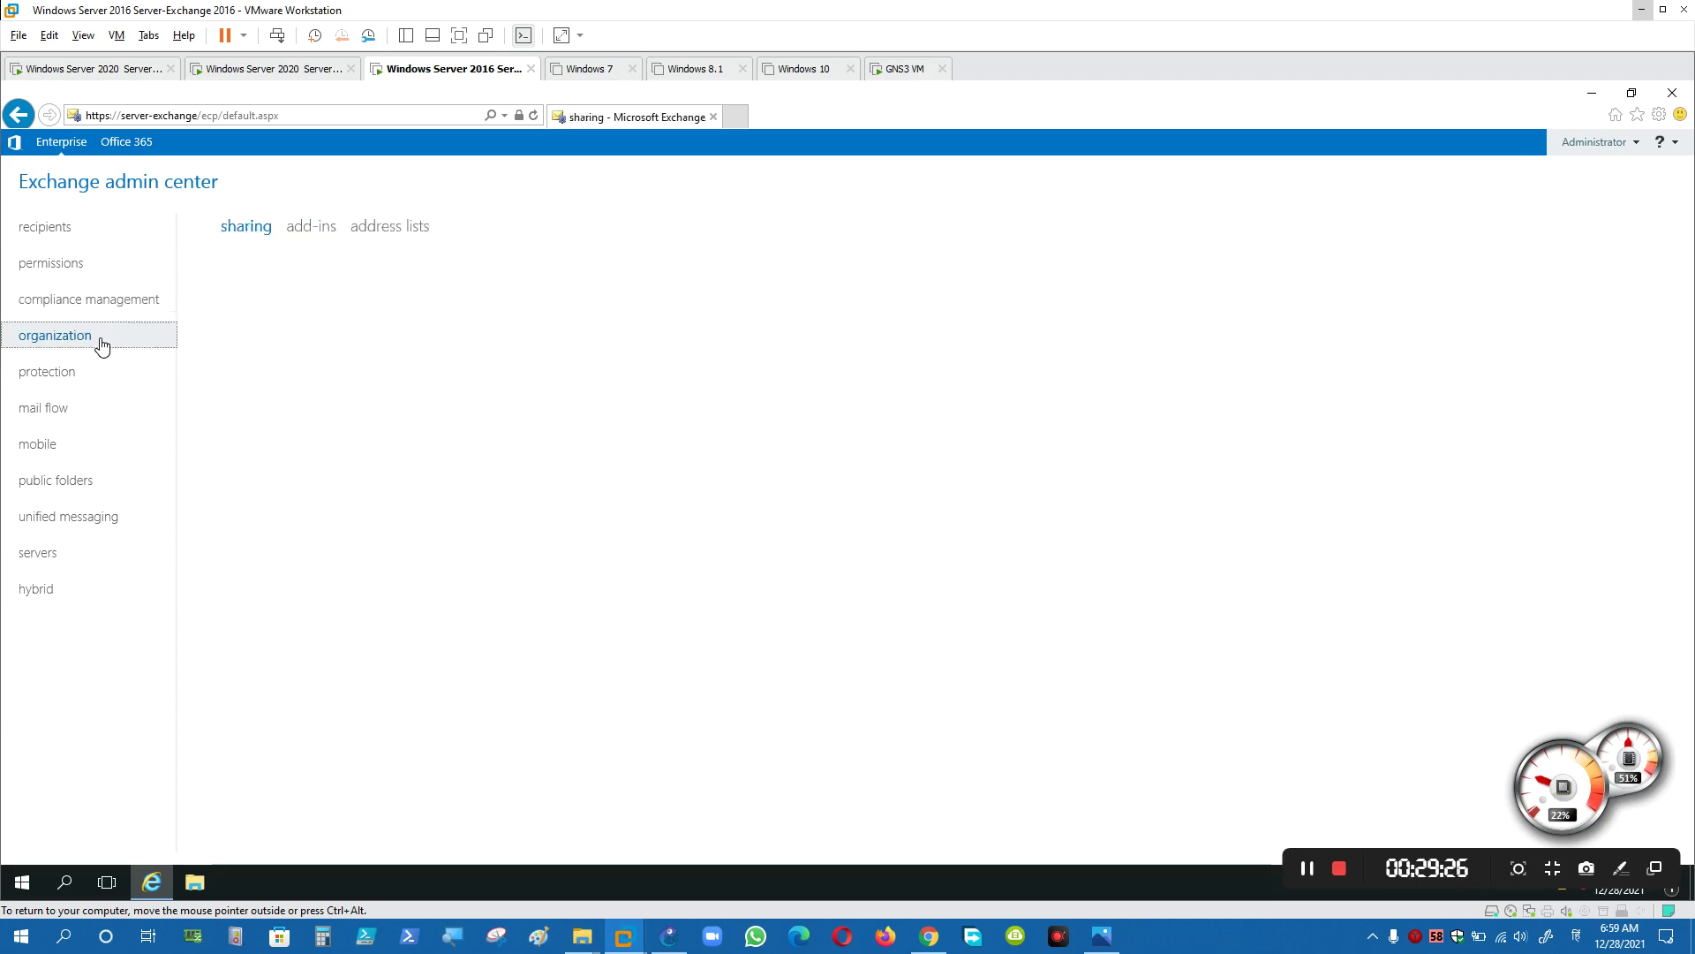
pyautogui.click(90, 368)
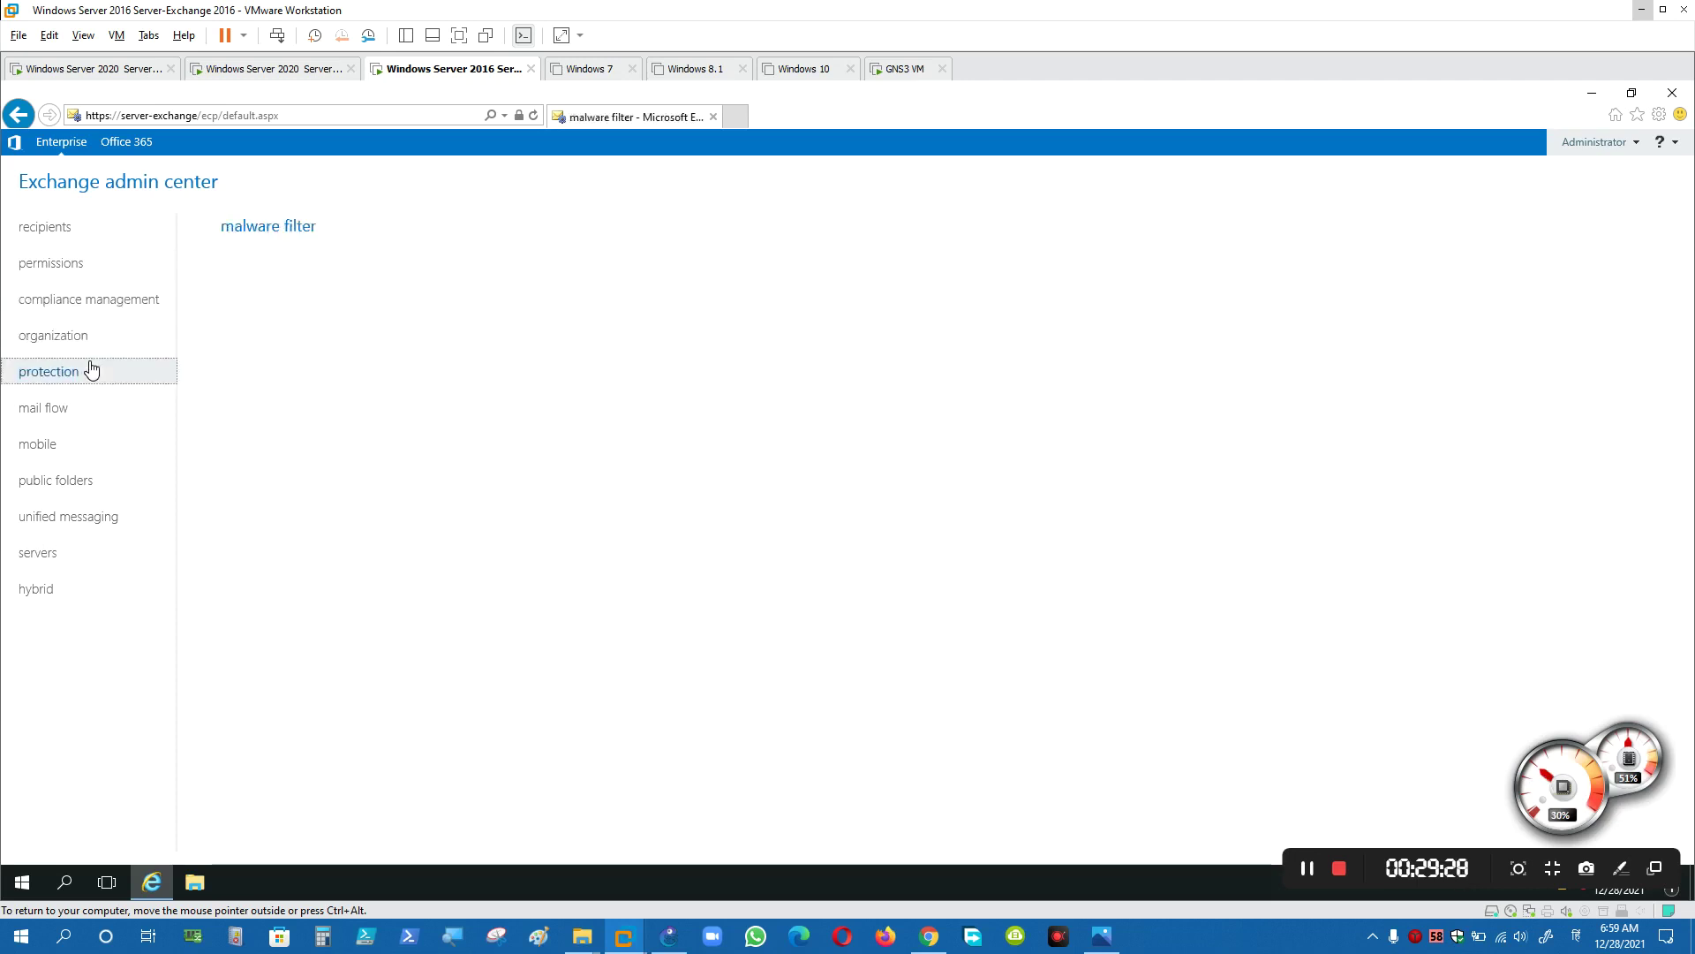
pyautogui.click(71, 413)
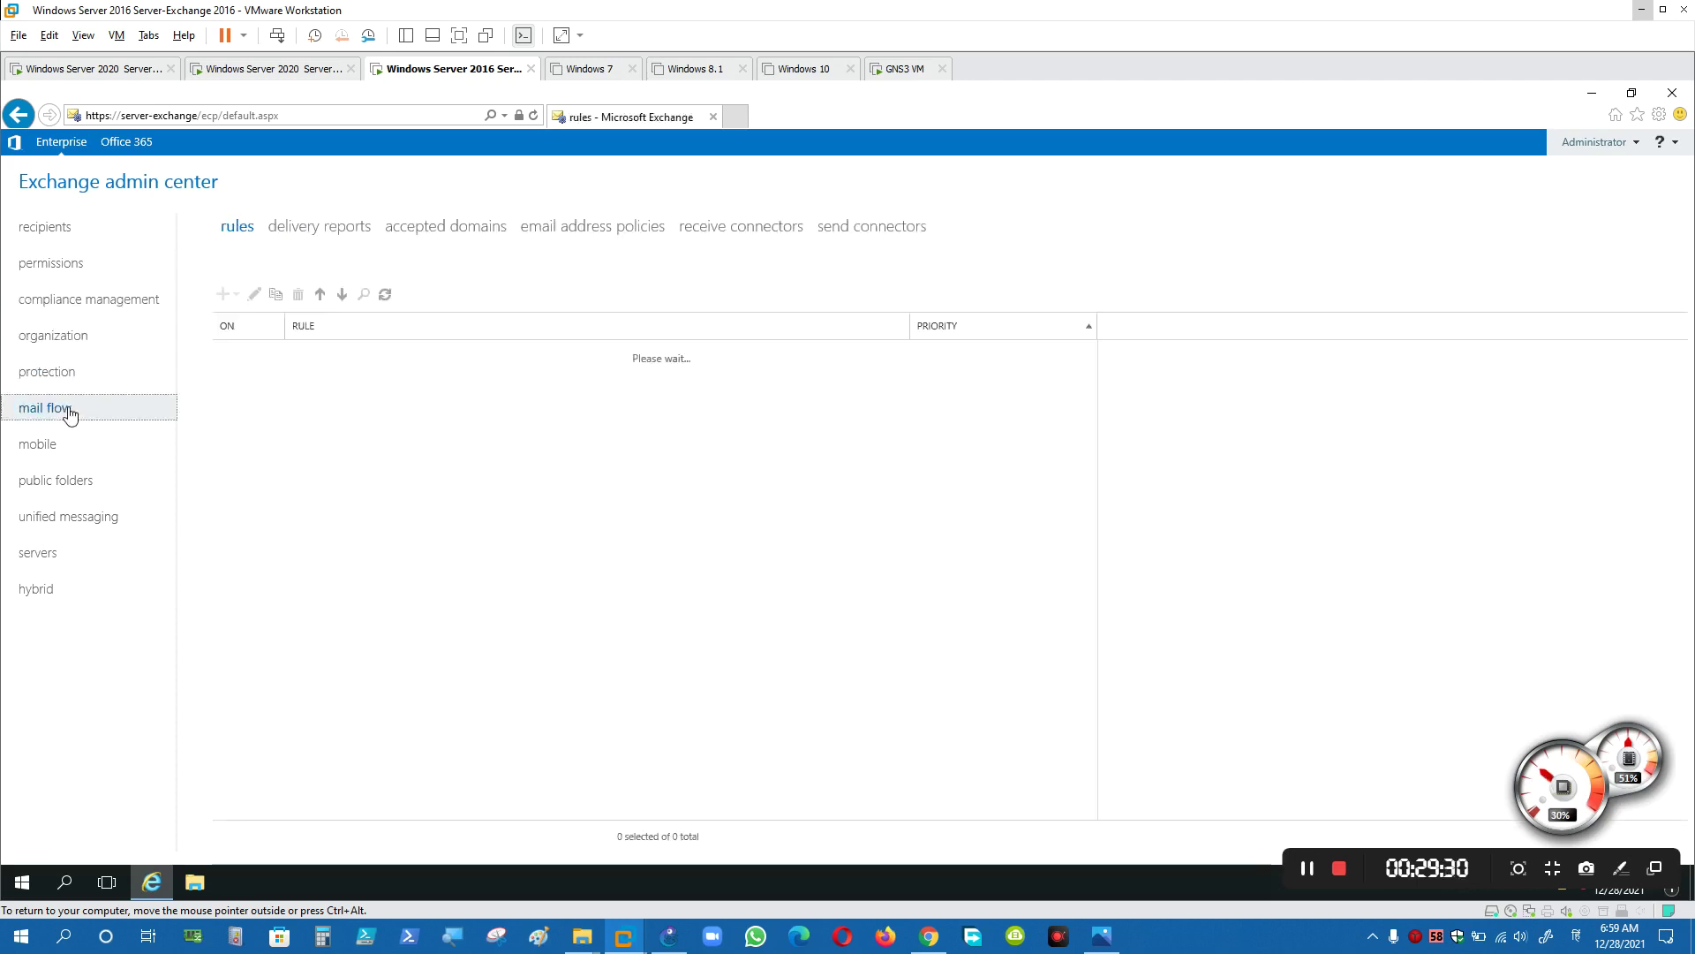
pyautogui.click(872, 233)
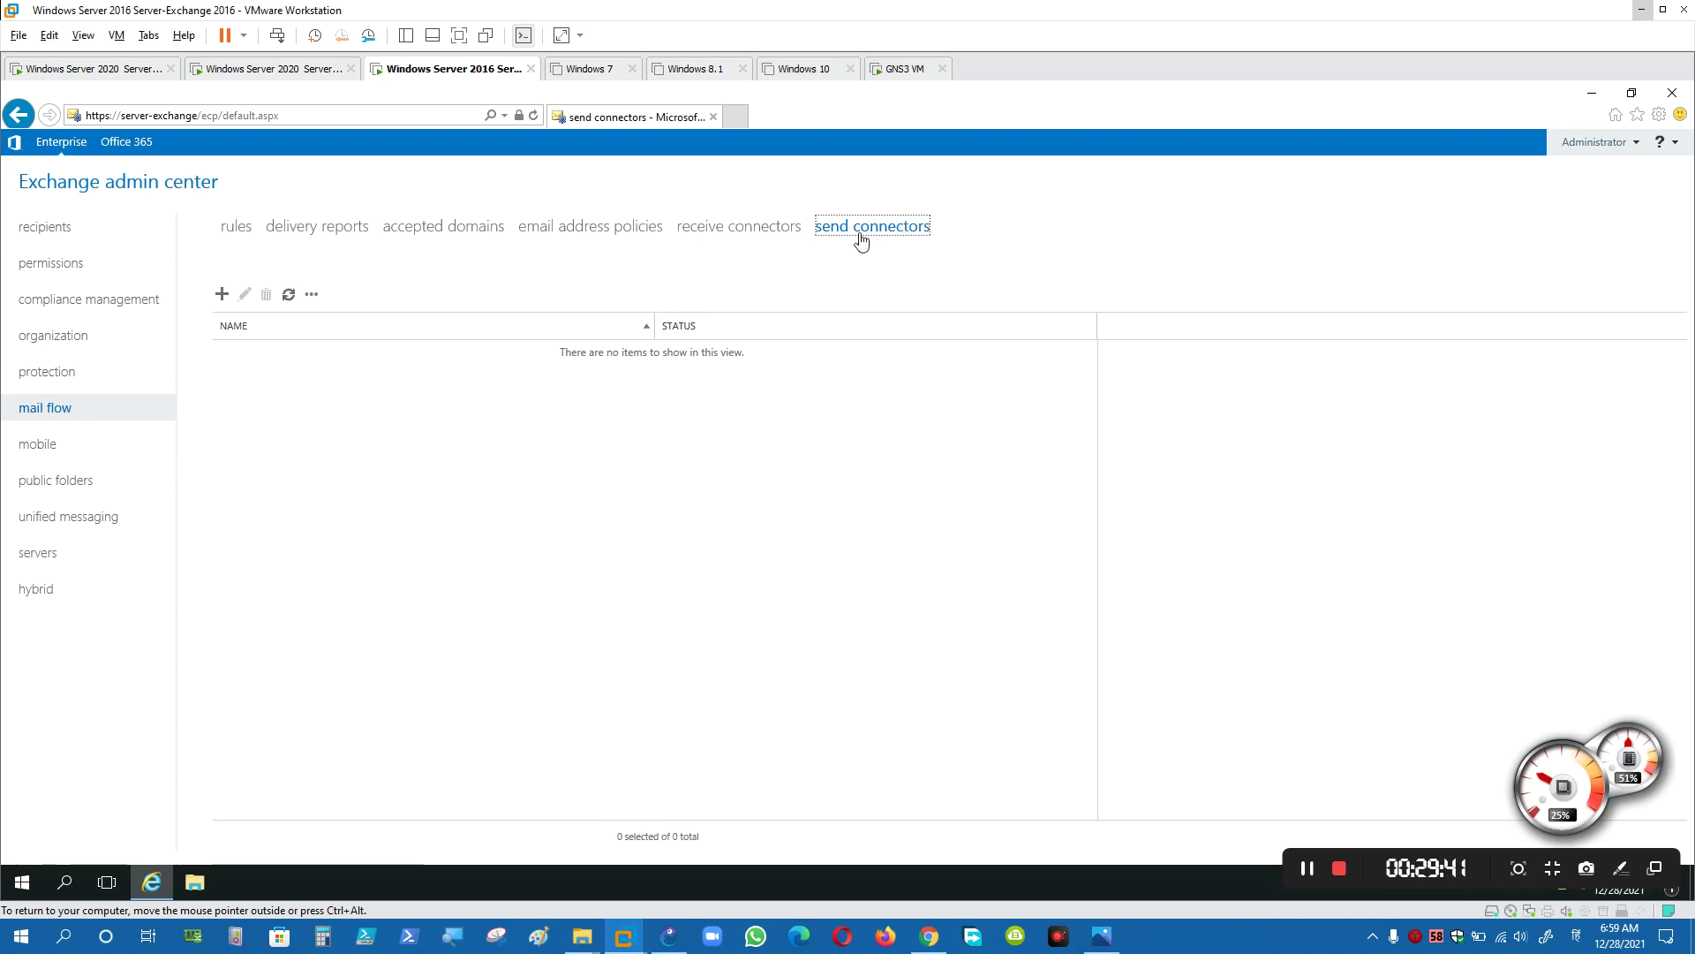
# - Cancel a new send connector, go back to recipients mailboxes, then show 22222.PNG in Photos
pyautogui.click(221, 294)
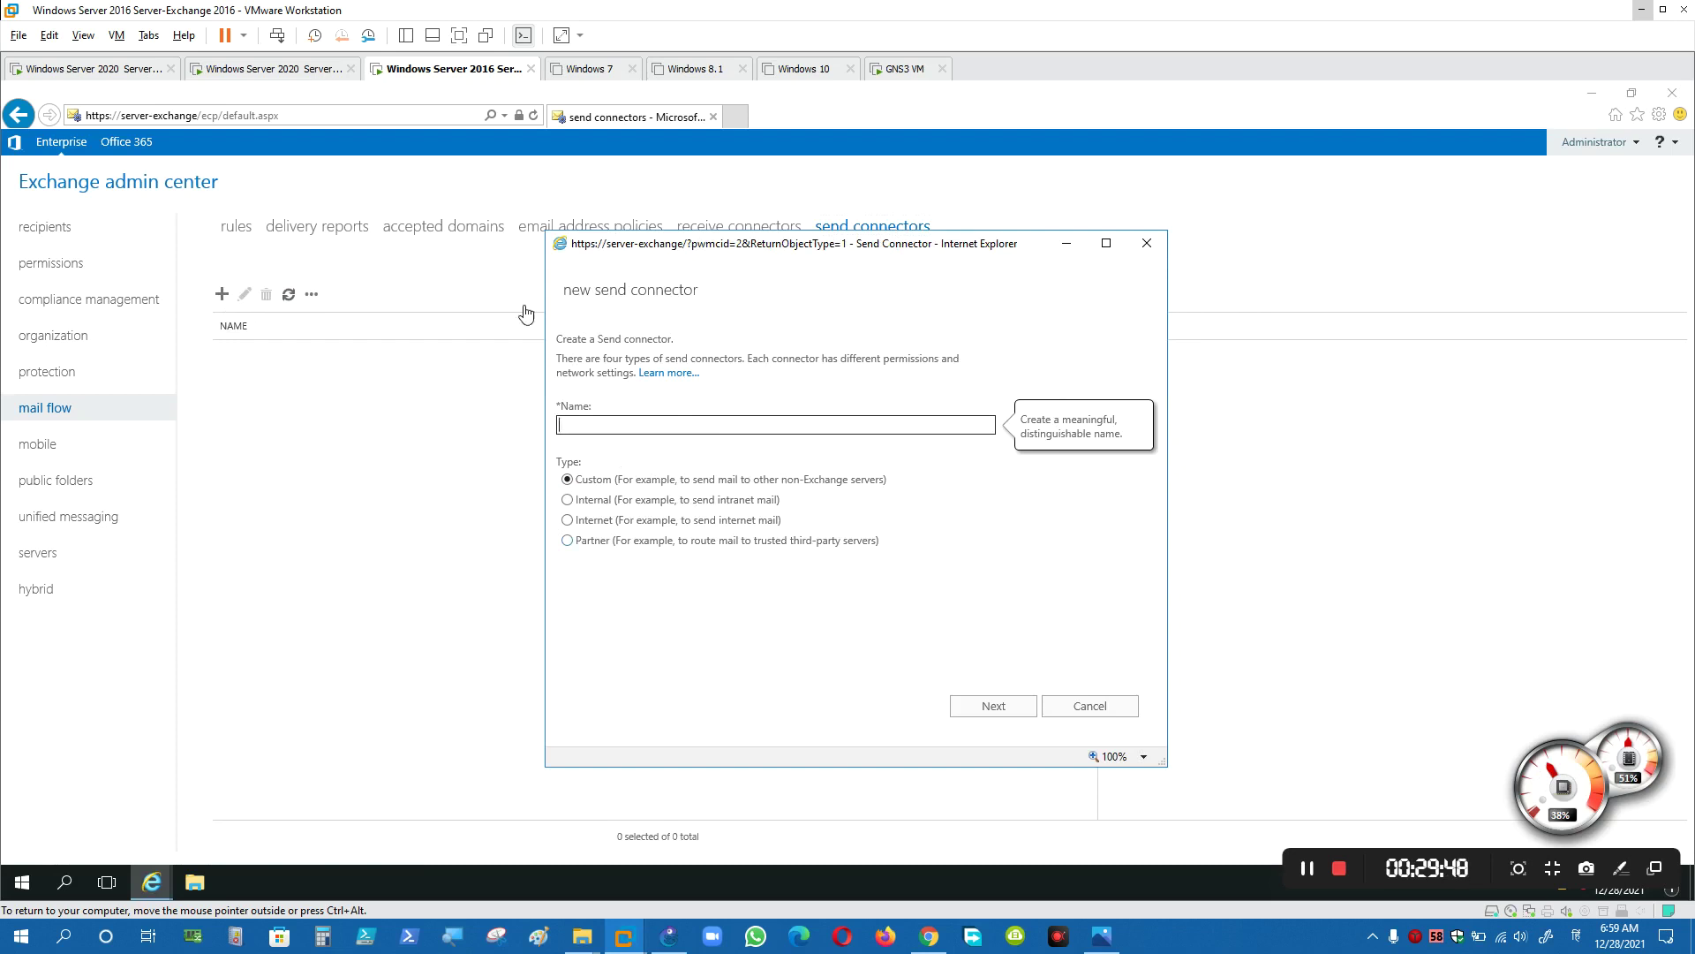
pyautogui.click(1146, 243)
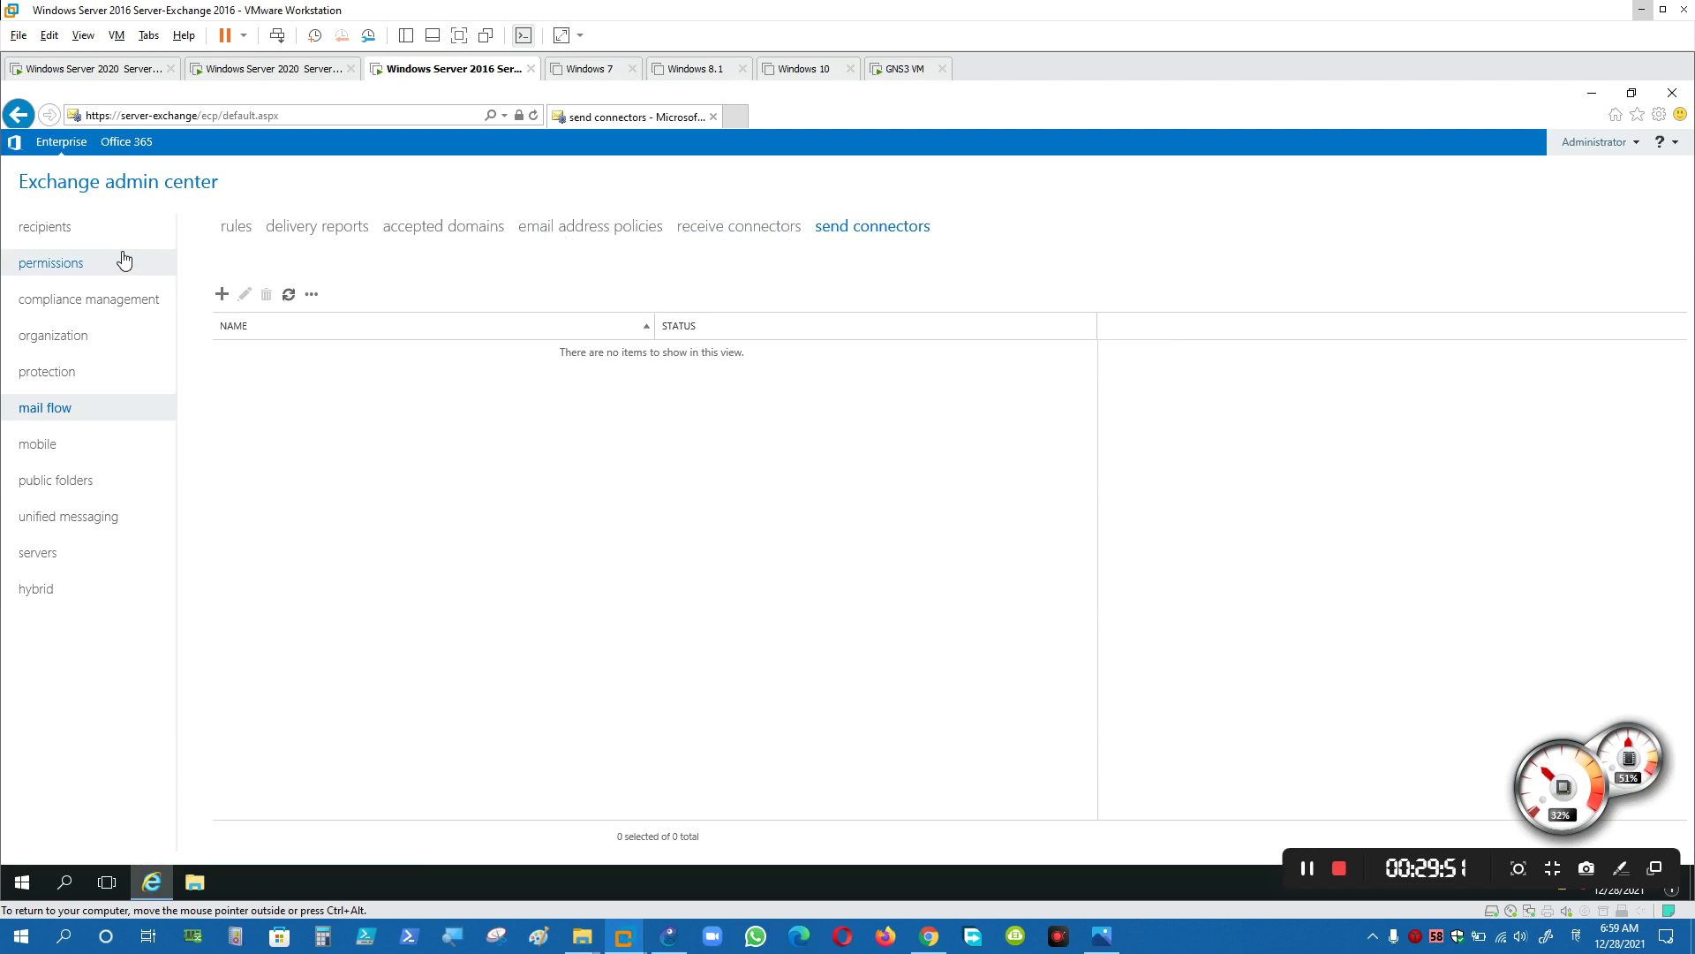
pyautogui.click(102, 231)
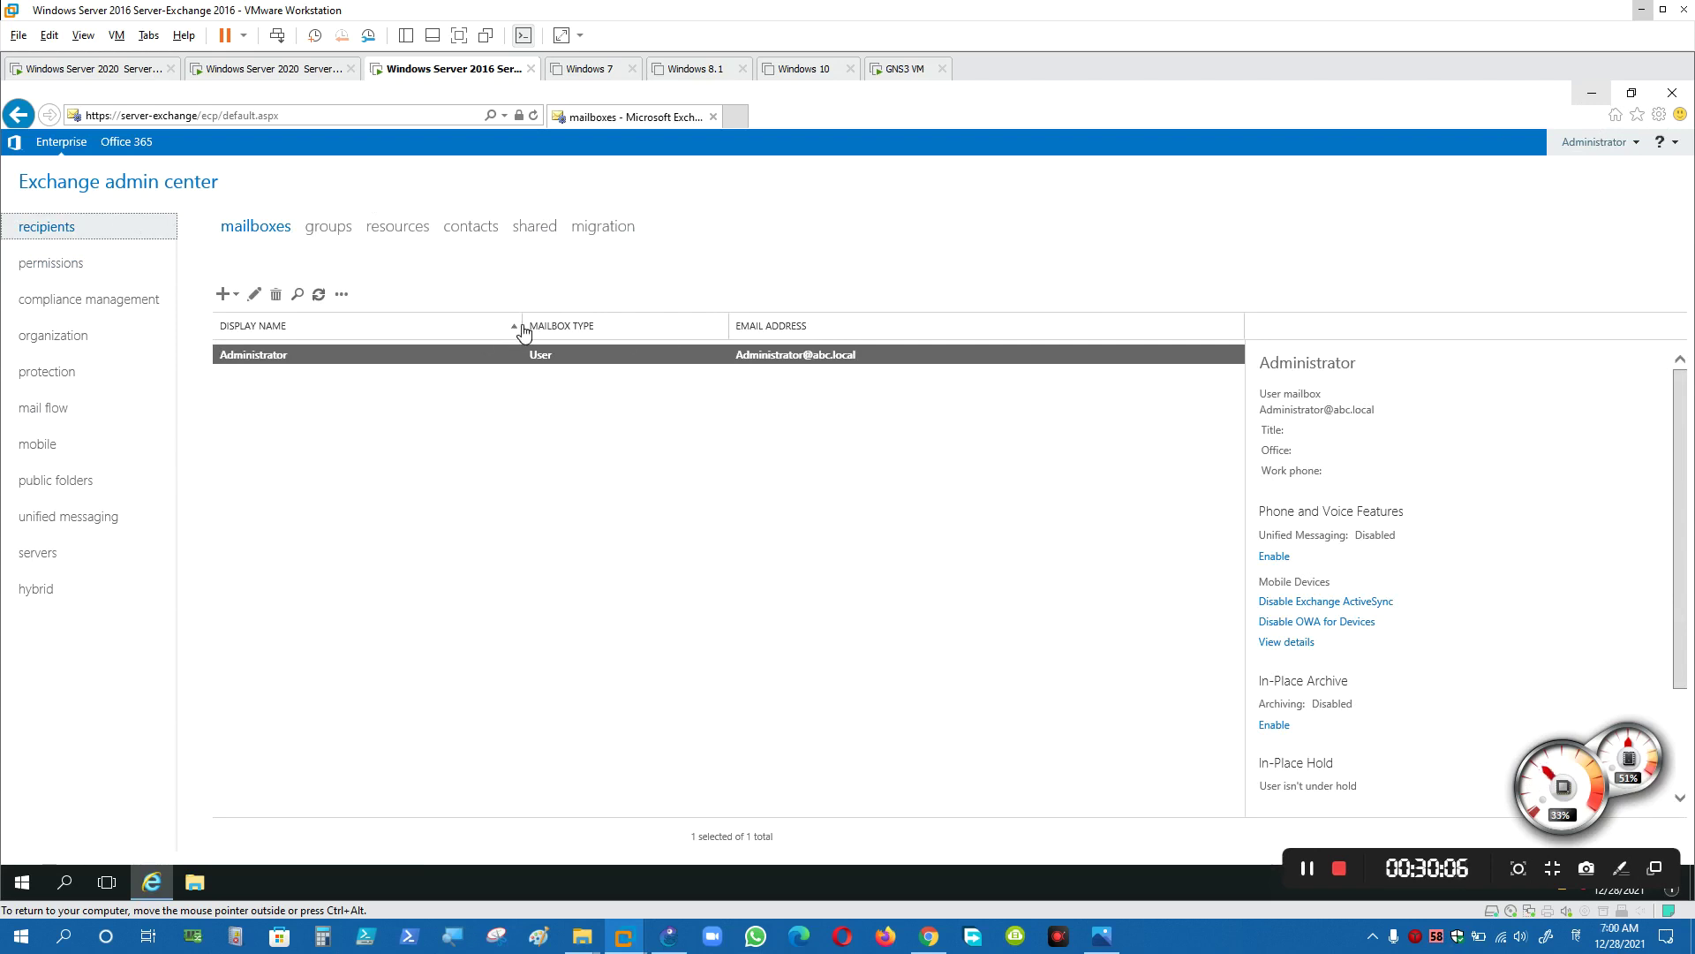
pyautogui.click(1101, 936)
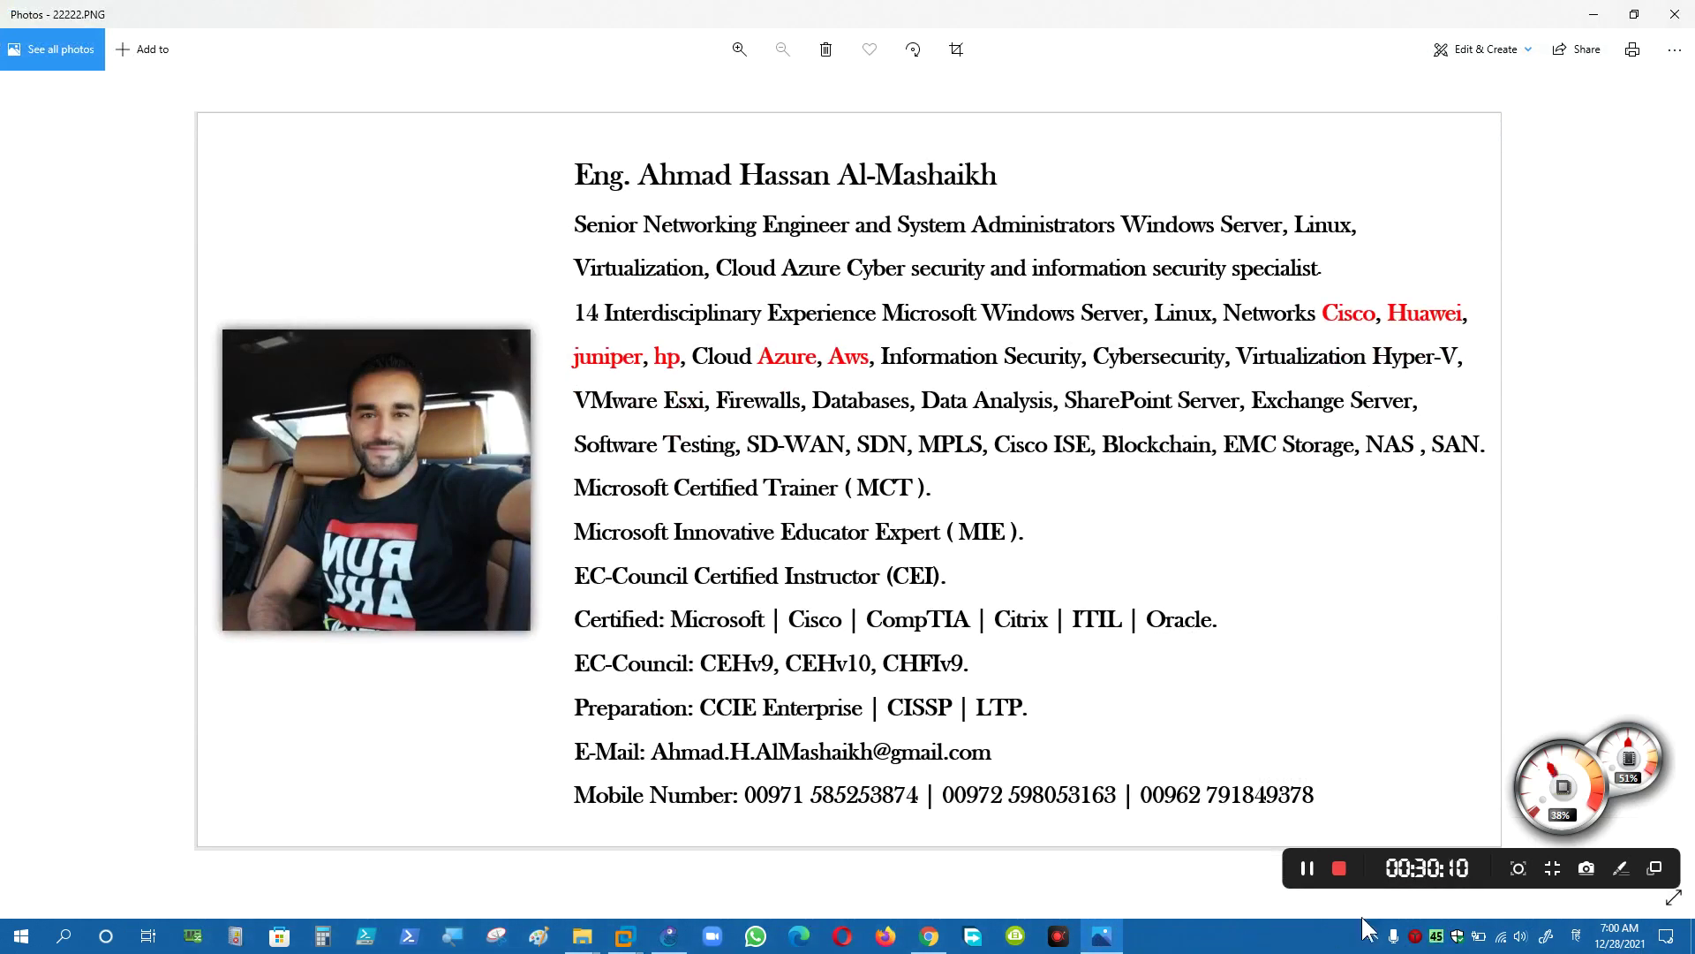